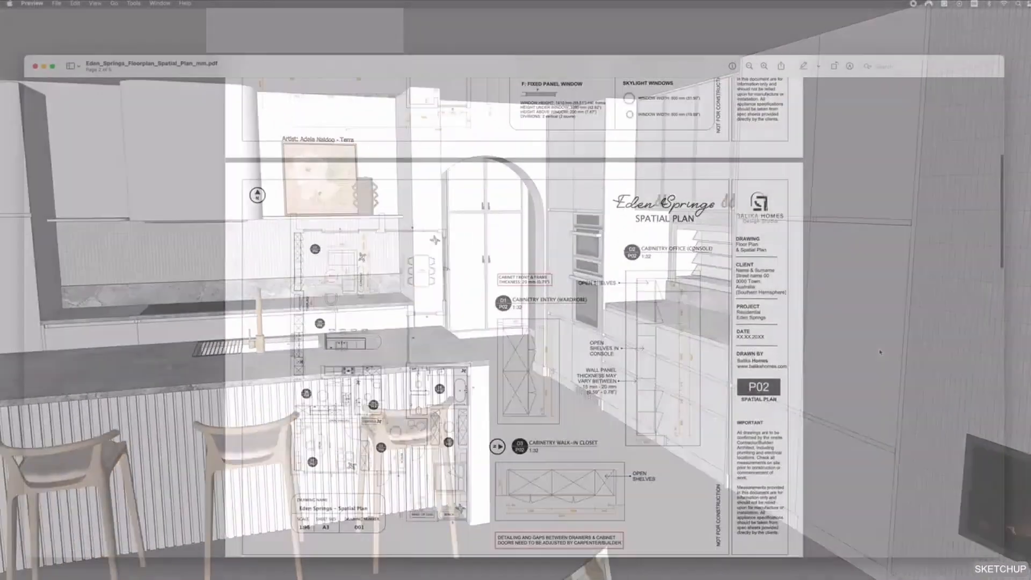
# Step: Review the pages of the Eden Springs floor plan and spatial plan PDF, from the cabinetry details to the kitchen with island
pyautogui.scroll(-3, 880, 351)
pyautogui.scroll(-8, 880, 351)
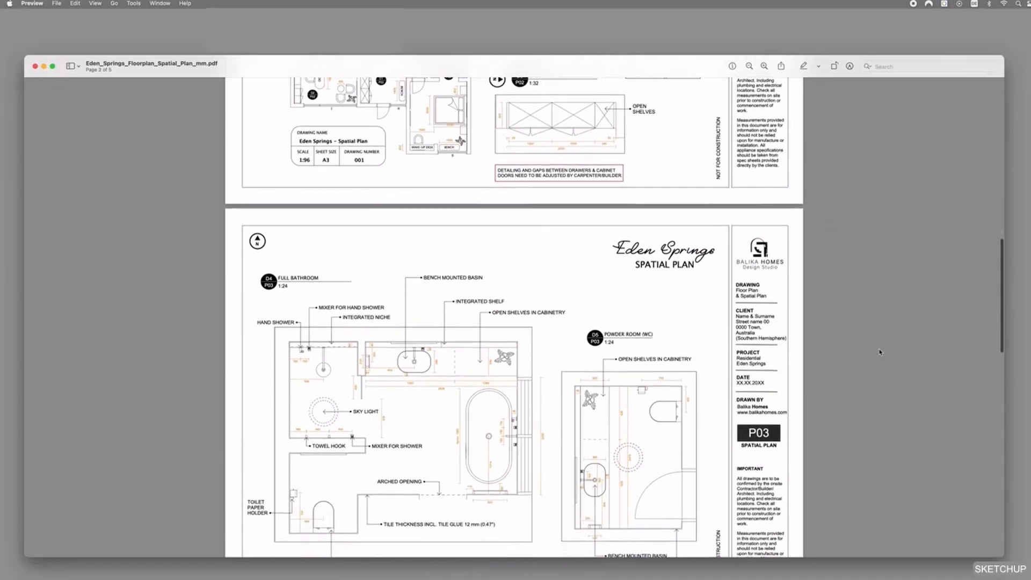
pyautogui.scroll(-10, 879, 352)
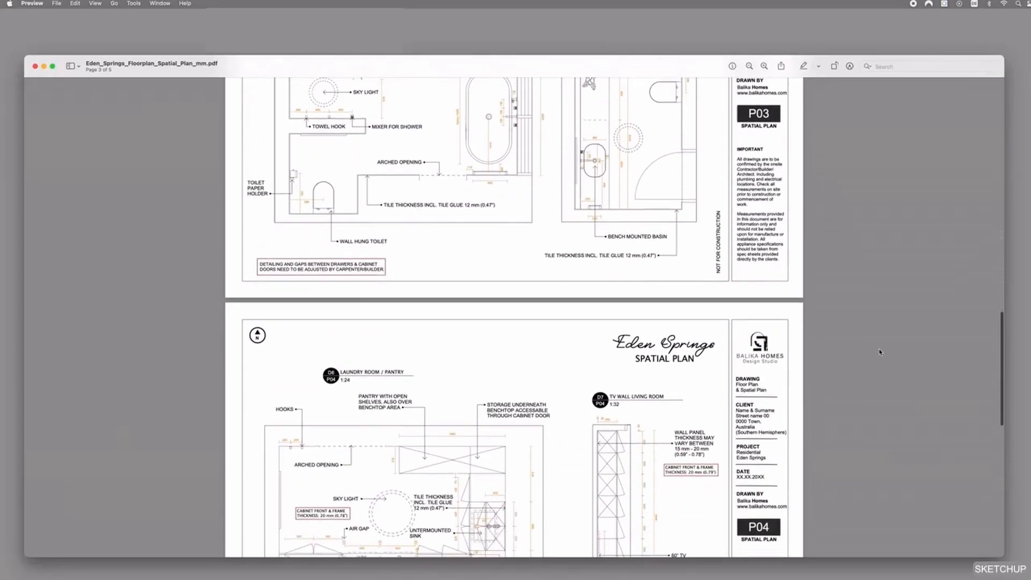
pyautogui.scroll(-9, 879, 351)
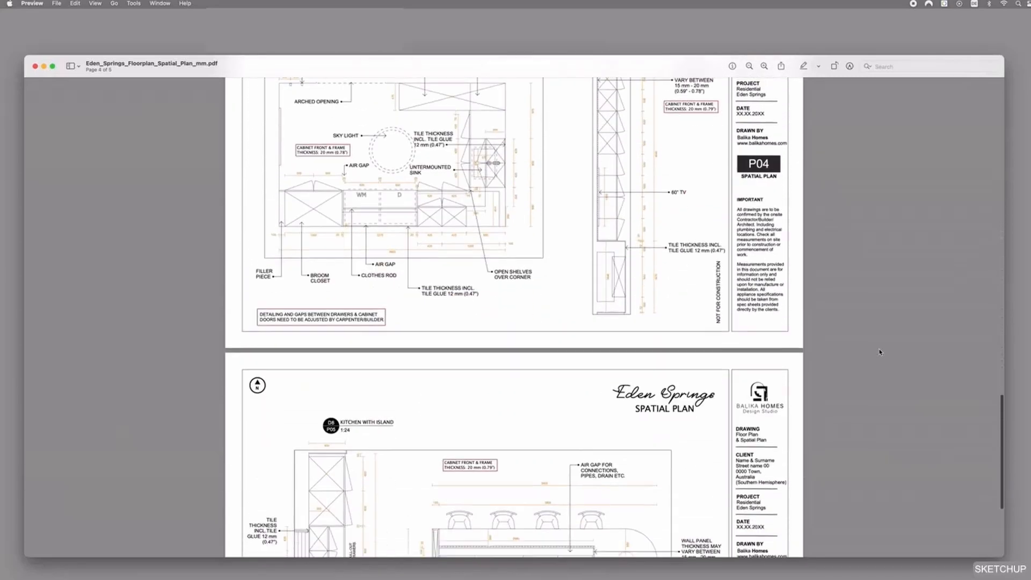
pyautogui.scroll(-2, 880, 352)
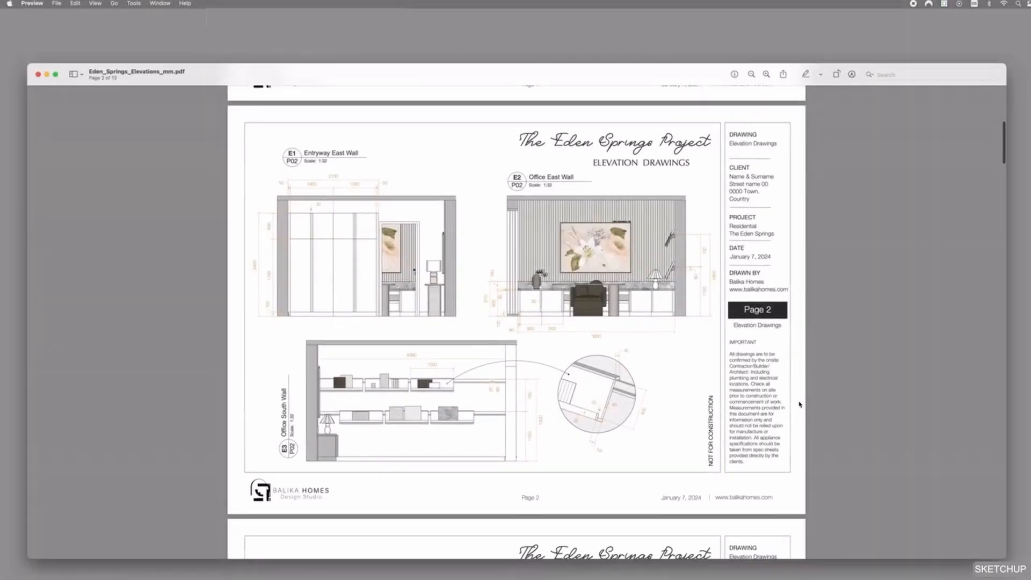
# Step: Review the Eden Springs elevation drawings PDF from page 2 onward, covering the closet, bathroom, powder room, laundry and kitchen walls
pyautogui.scroll(-5, 800, 404)
pyautogui.scroll(-9, 799, 404)
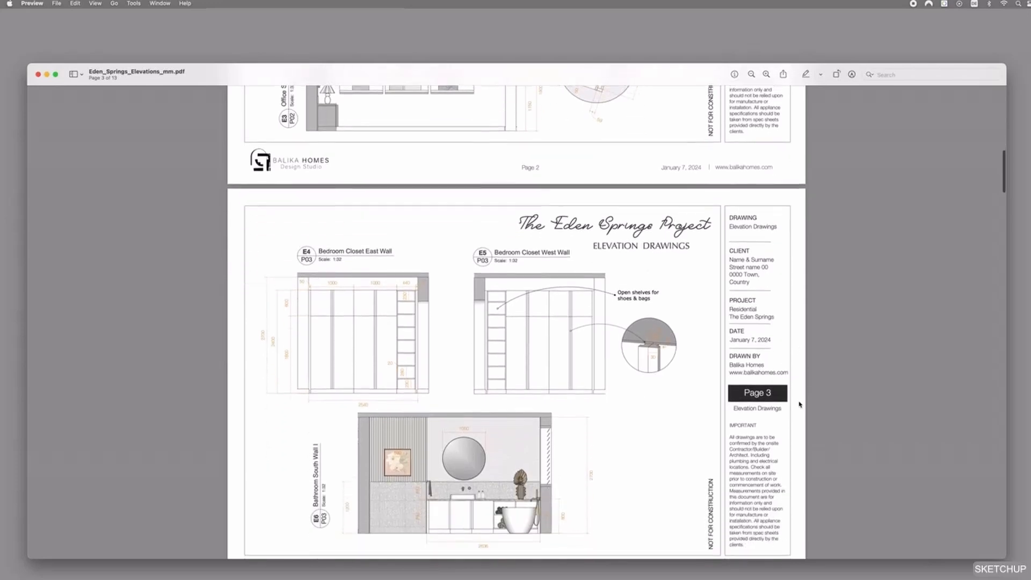
pyautogui.scroll(-10, 800, 404)
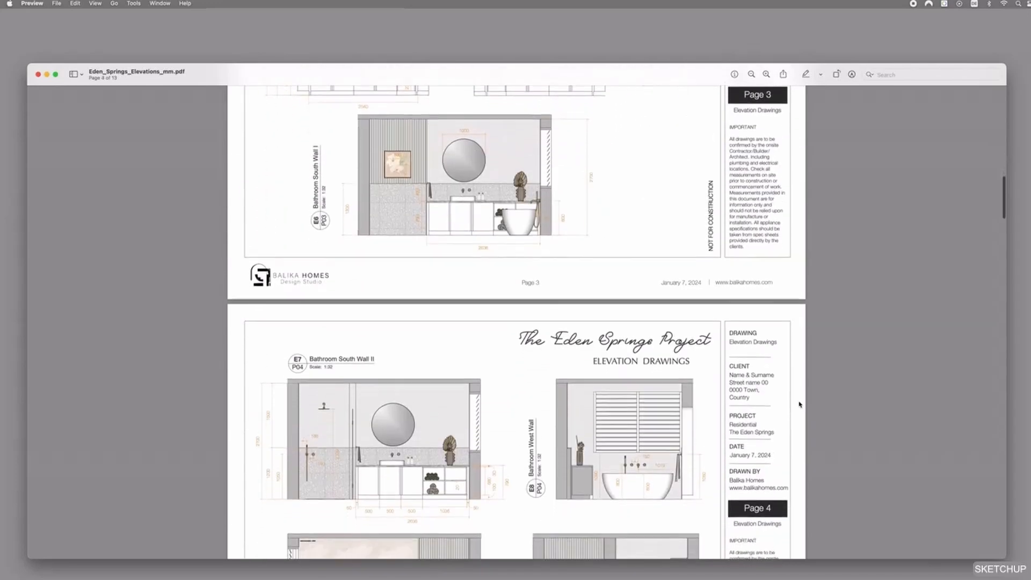
pyautogui.scroll(-13, 800, 404)
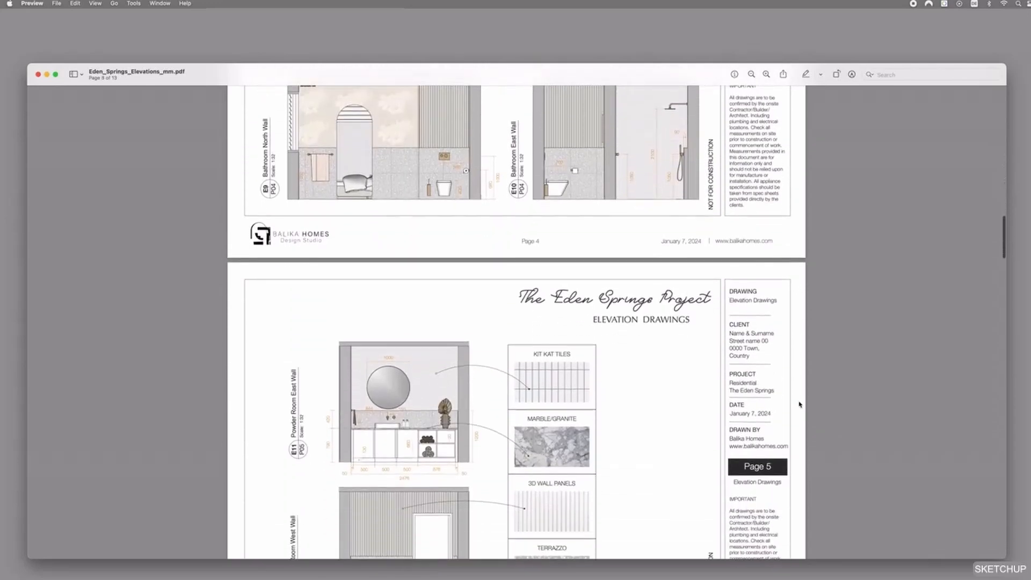
pyautogui.scroll(-14, 799, 404)
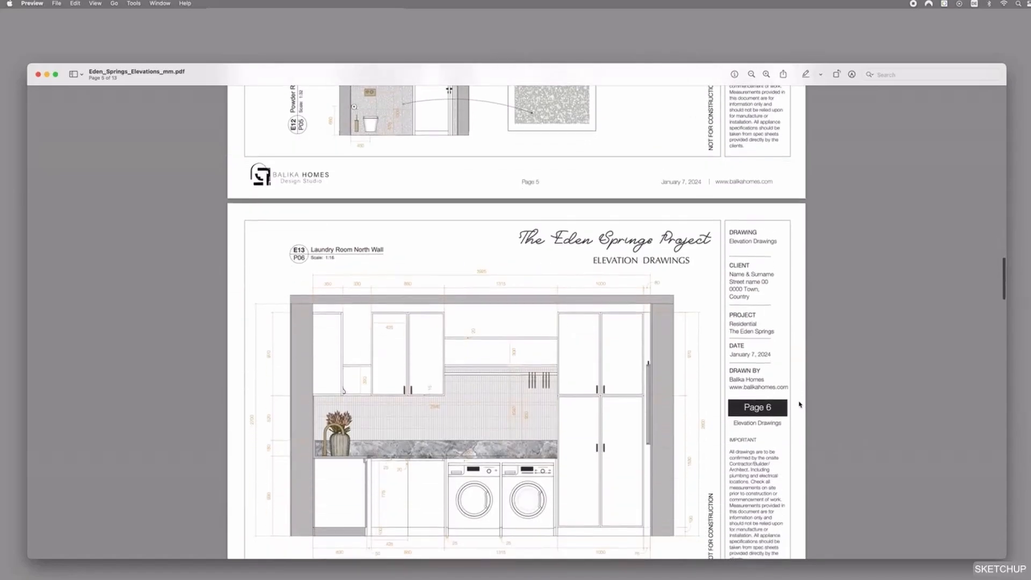
pyautogui.scroll(-10, 800, 404)
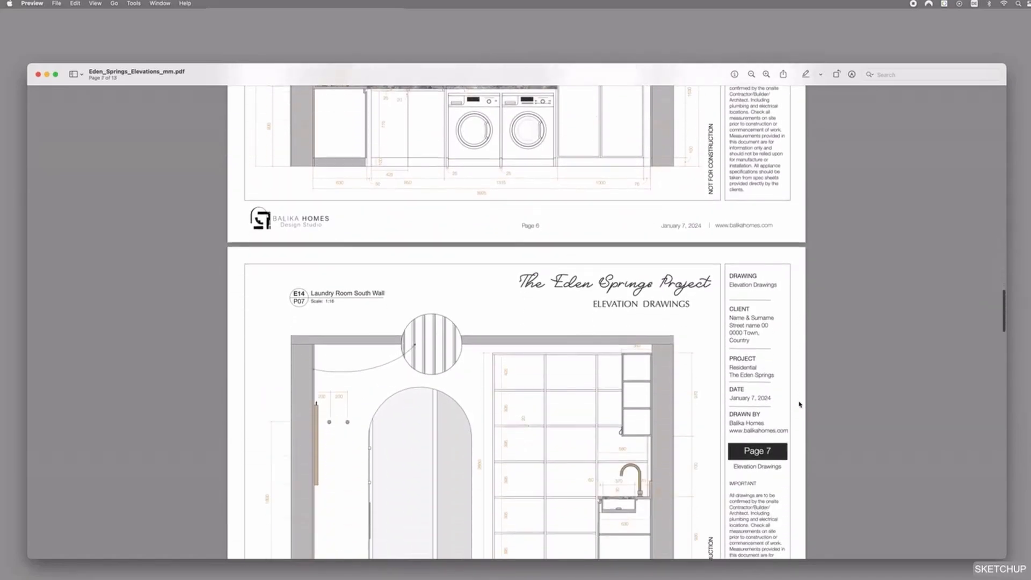
pyautogui.scroll(-14, 799, 404)
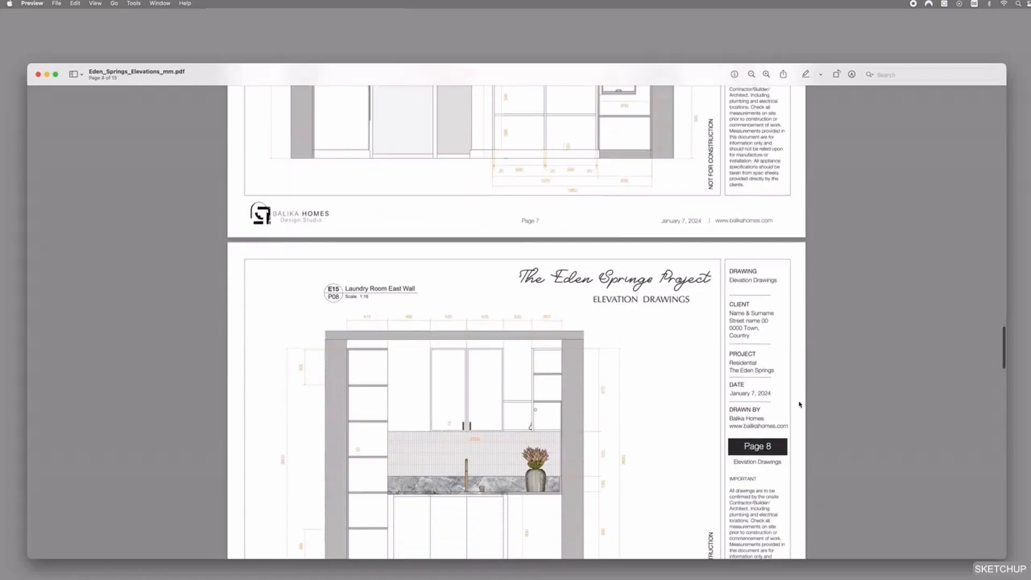
pyautogui.scroll(-16, 799, 404)
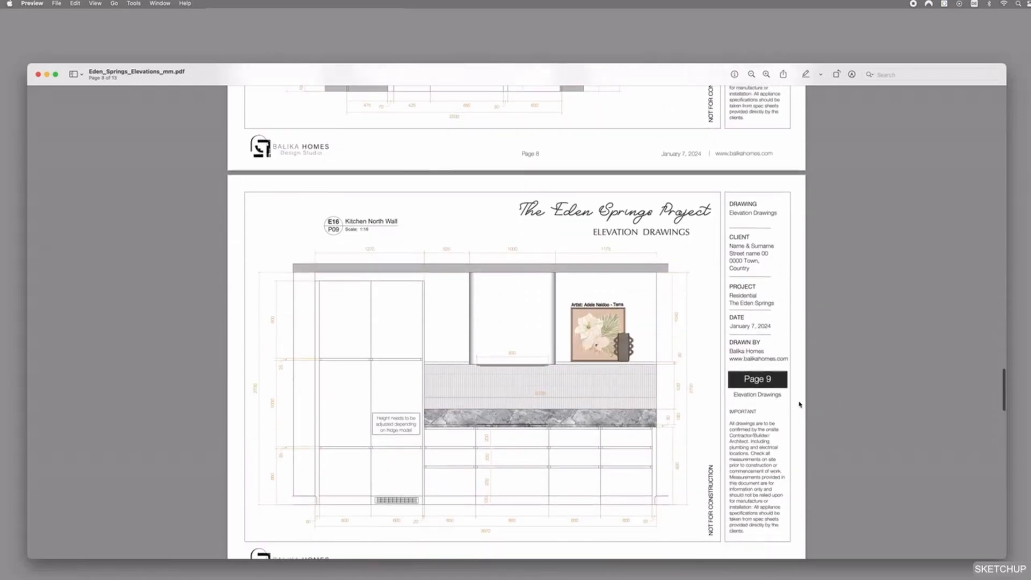
pyautogui.scroll(-16, 799, 405)
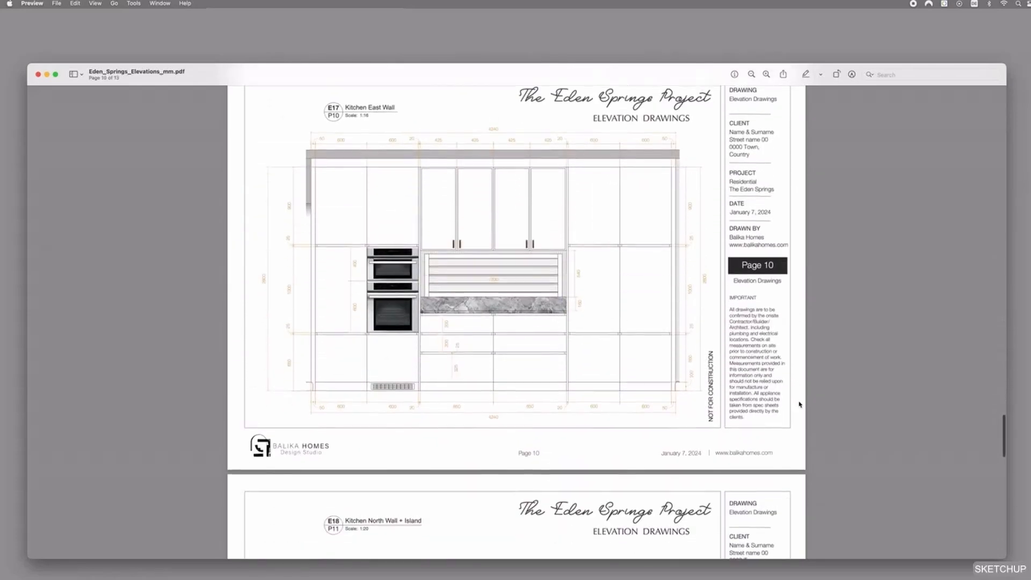
pyautogui.scroll(-15, 799, 404)
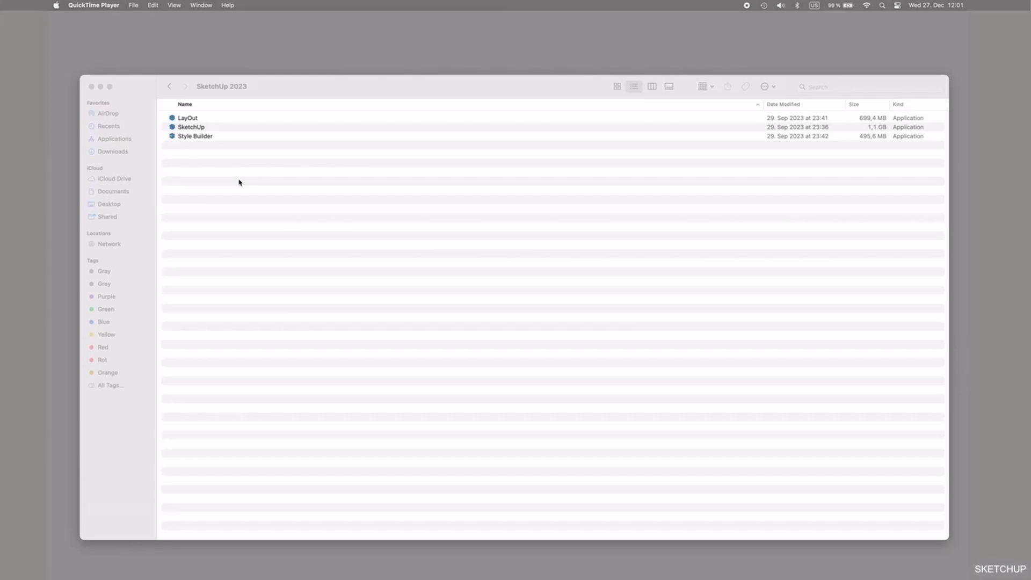
# Step: Launch LayOut from the SketchUp 2023 folder, check its subscription licensing information and return to the home page
pyautogui.click(239, 182)
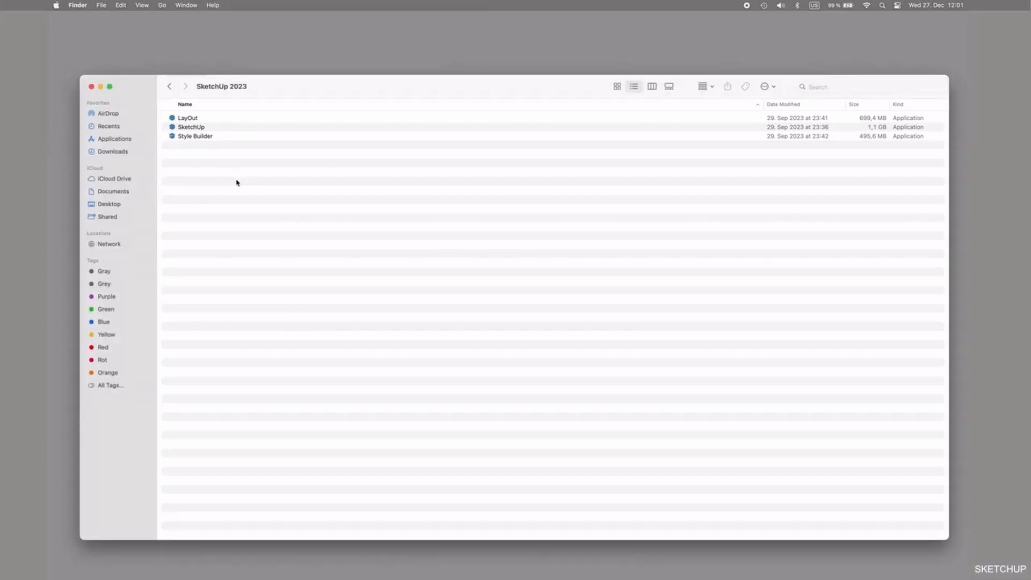
pyautogui.rightClick(231, 88)
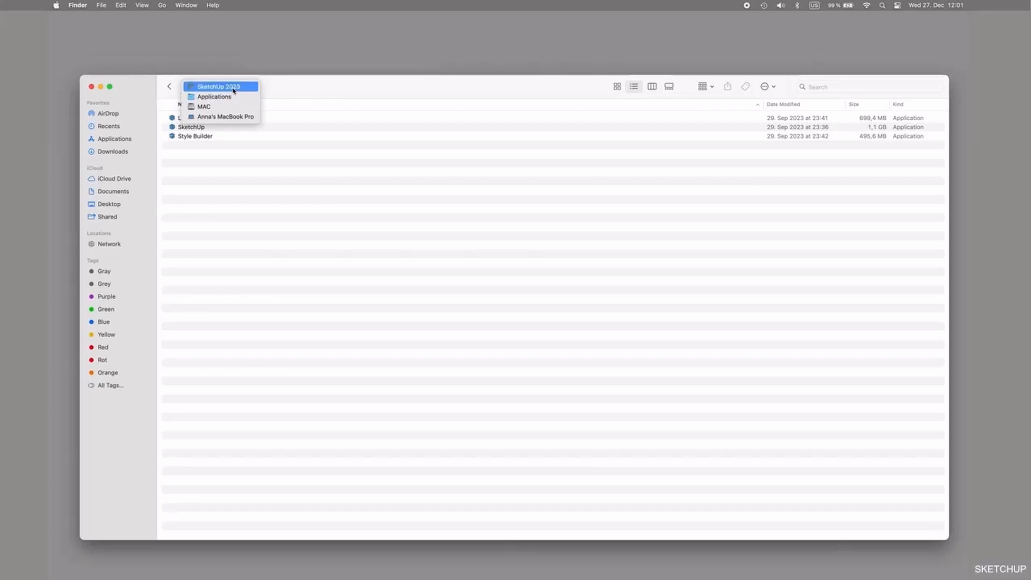
pyautogui.click(203, 136)
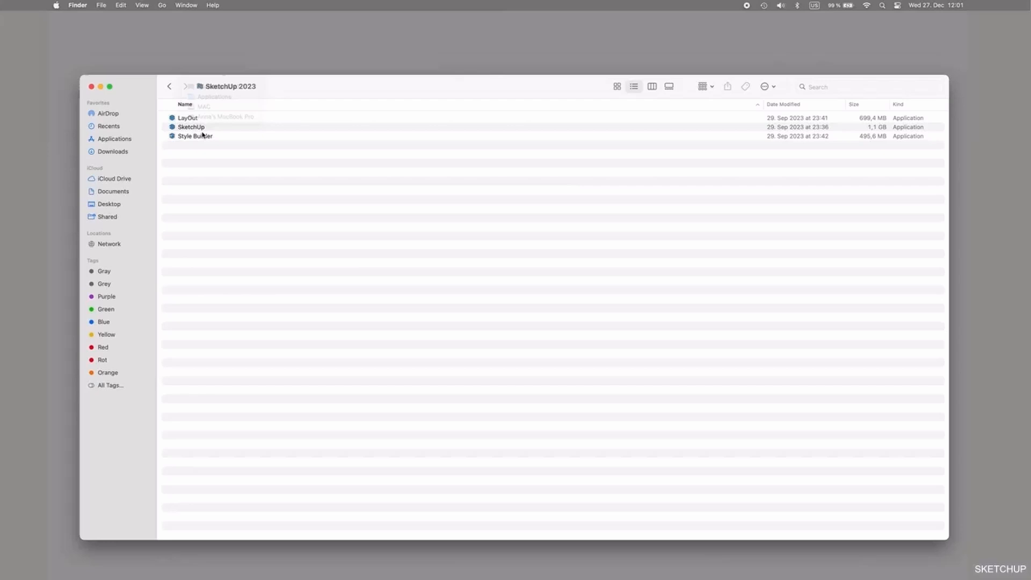
pyautogui.click(185, 127)
pyautogui.click(176, 119)
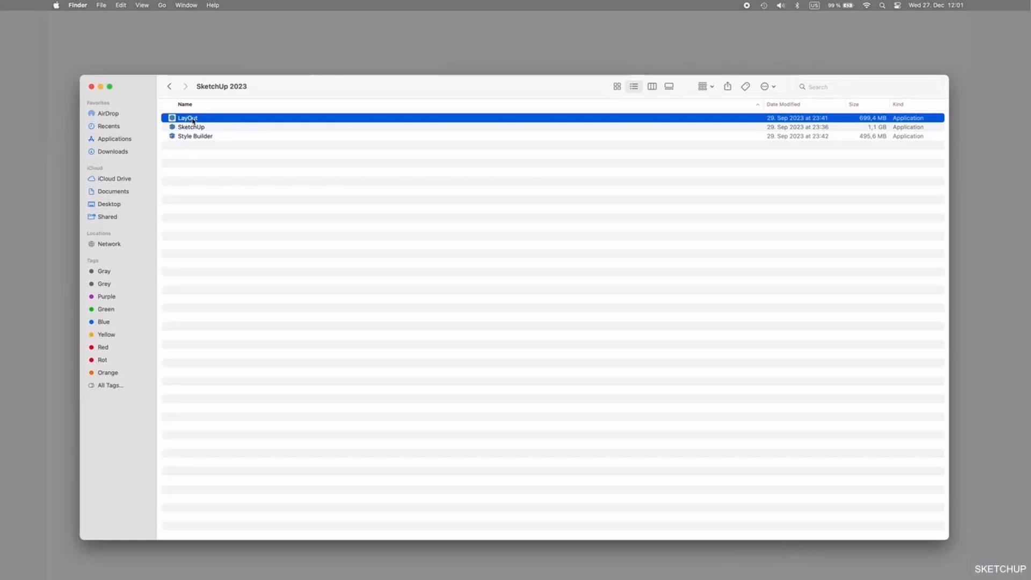
pyautogui.doubleClick(189, 118)
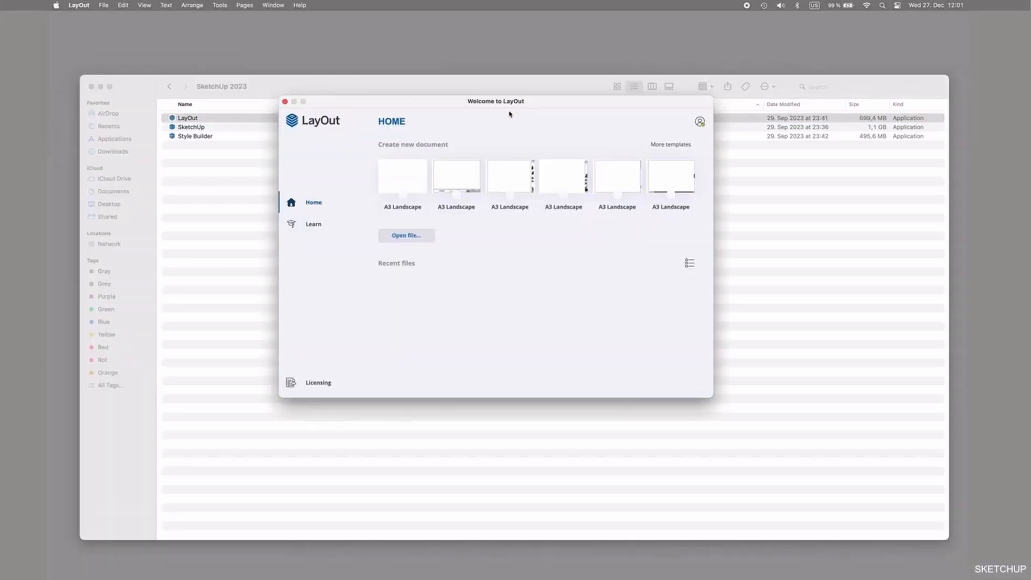
pyautogui.click(313, 384)
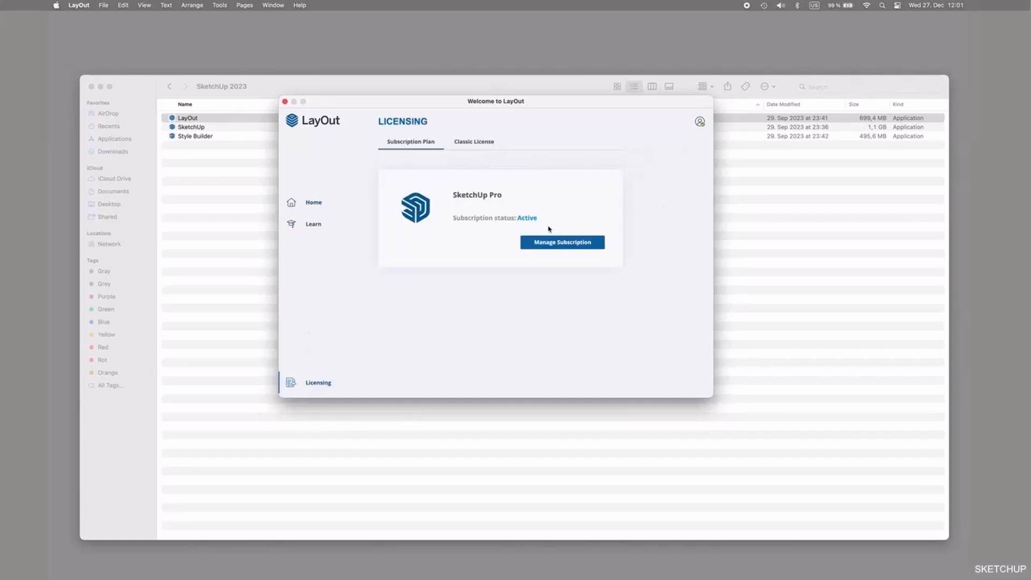
pyautogui.click(318, 204)
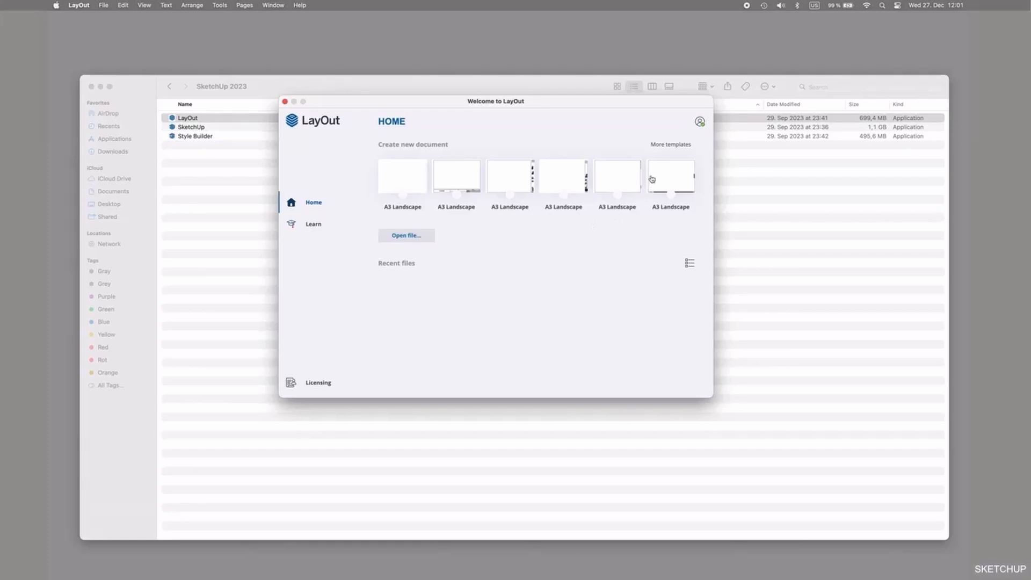
# Step: Browse the full set of paper and titleblock templates, including the Contemporary, Modern, Rounded, Simple, Simple Serif and Traditional styles
pyautogui.click(662, 148)
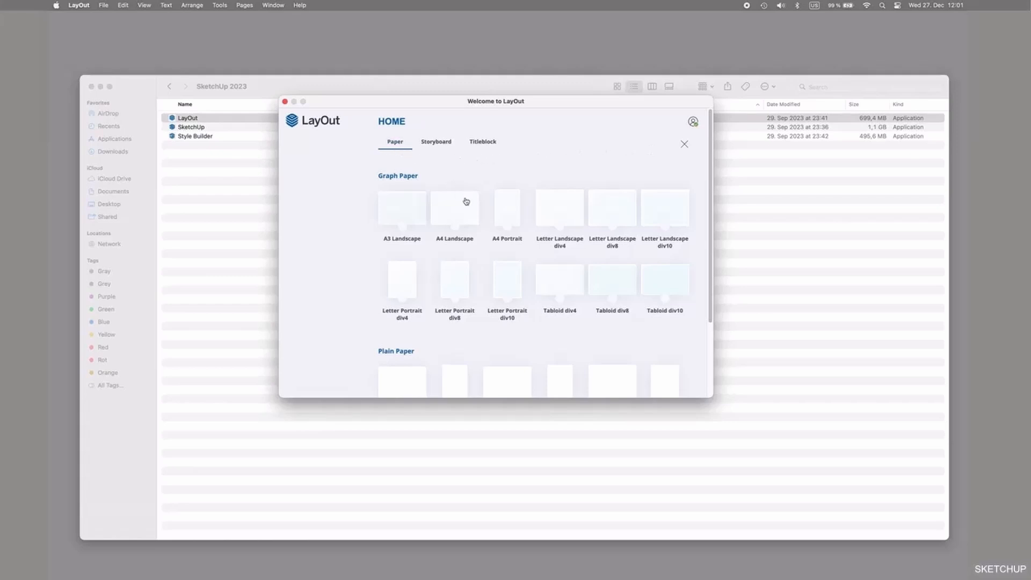
pyautogui.scroll(-3, 466, 201)
pyautogui.scroll(-2, 466, 202)
pyautogui.scroll(5, 467, 201)
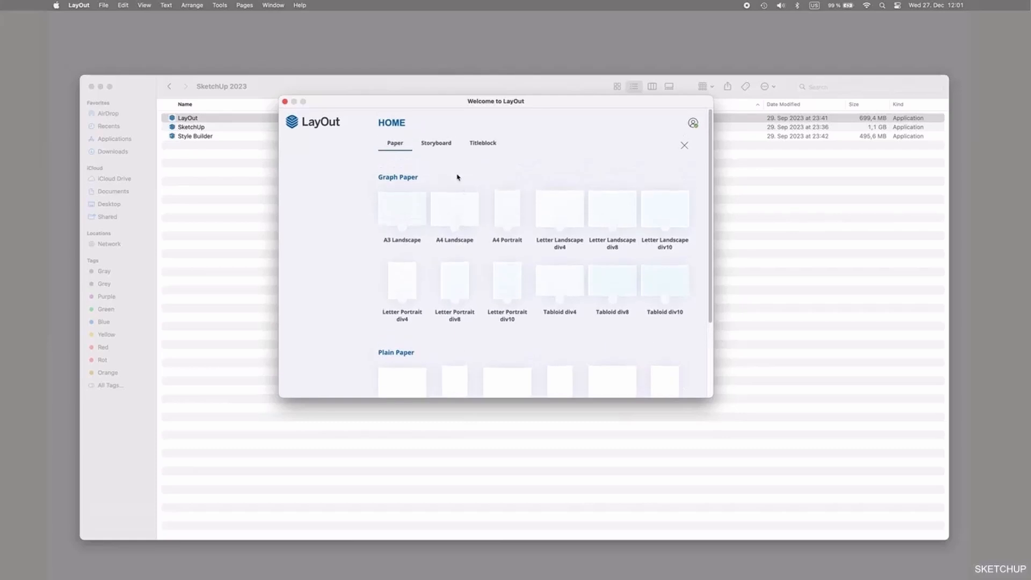
pyautogui.click(488, 143)
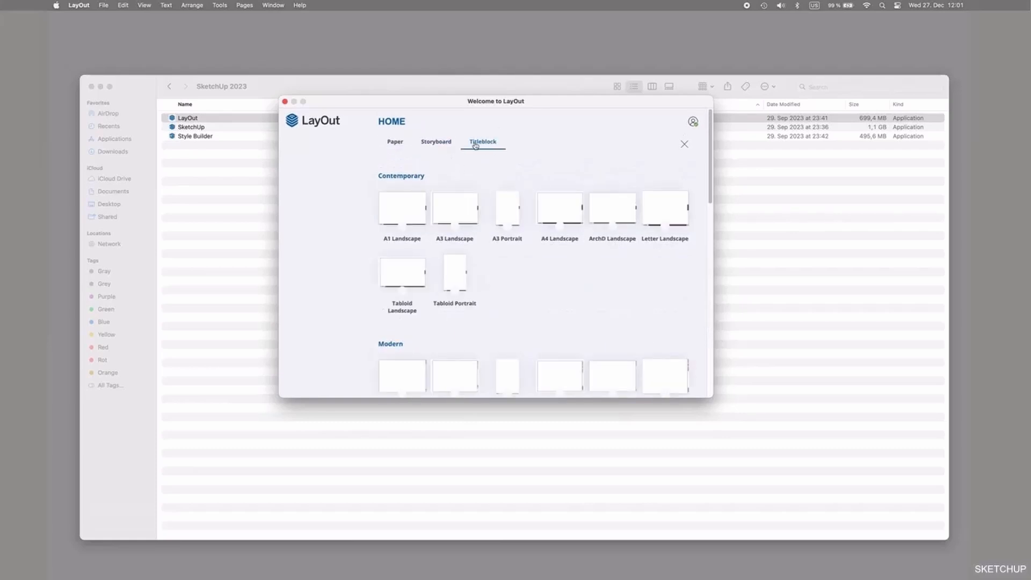
pyautogui.scroll(-1, 600, 173)
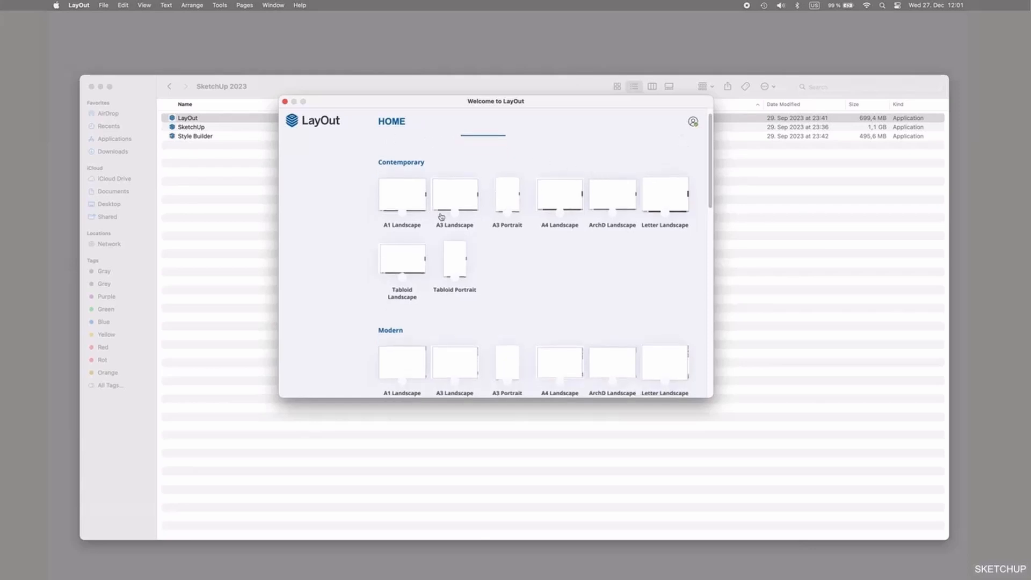
pyautogui.scroll(-5, 484, 217)
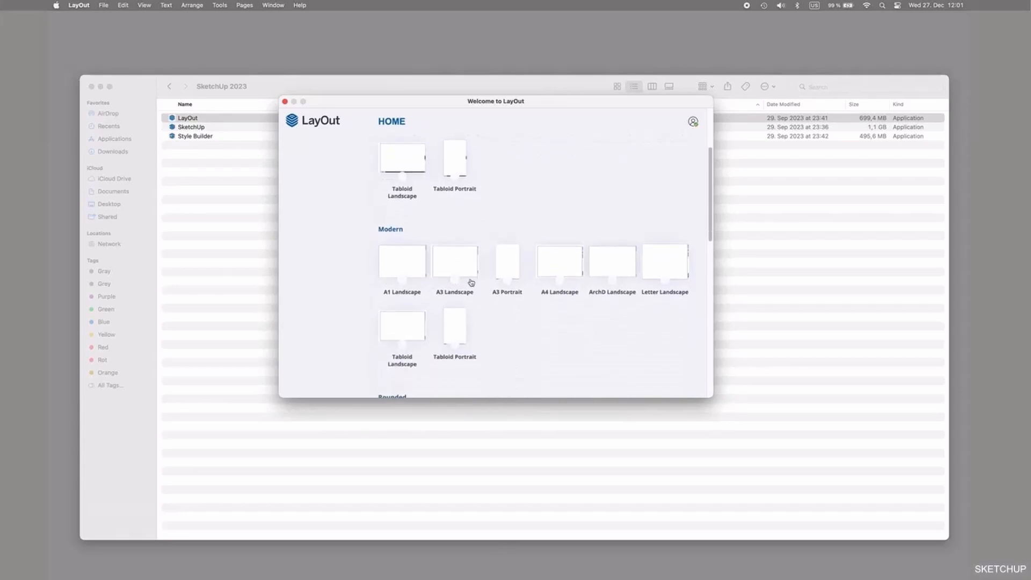
pyautogui.scroll(-8, 471, 282)
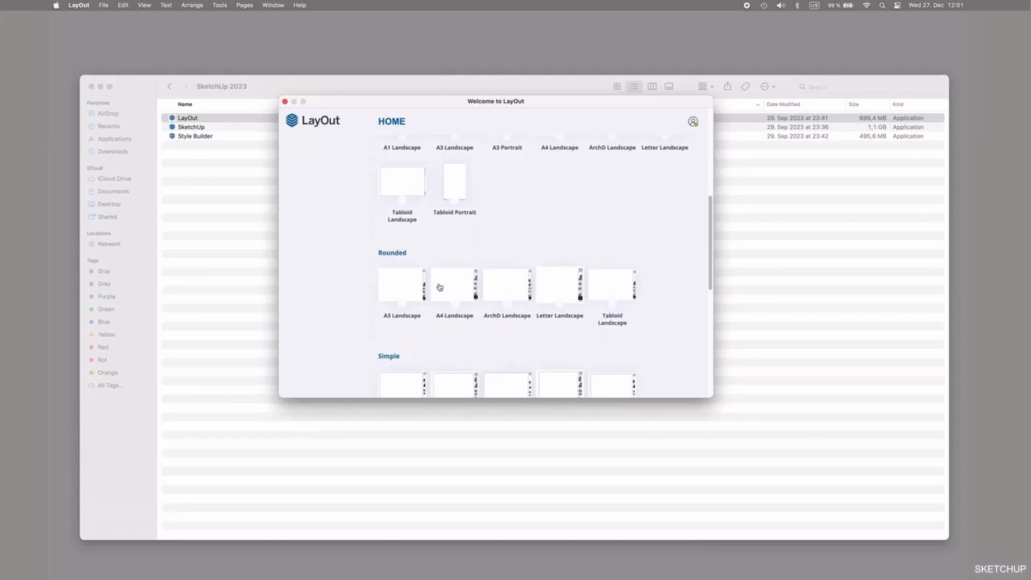
pyautogui.scroll(-8, 475, 287)
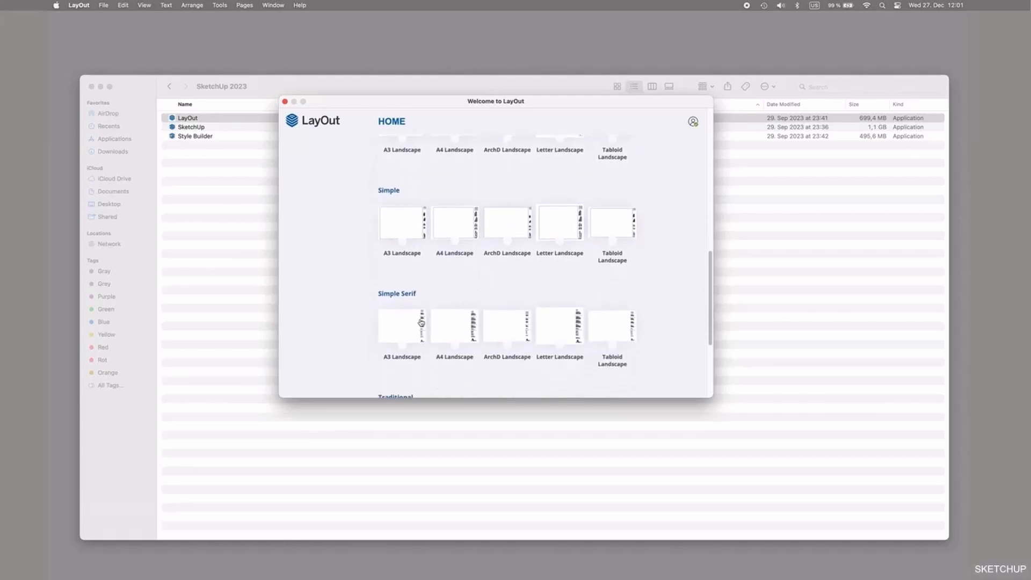
pyautogui.scroll(-5, 457, 328)
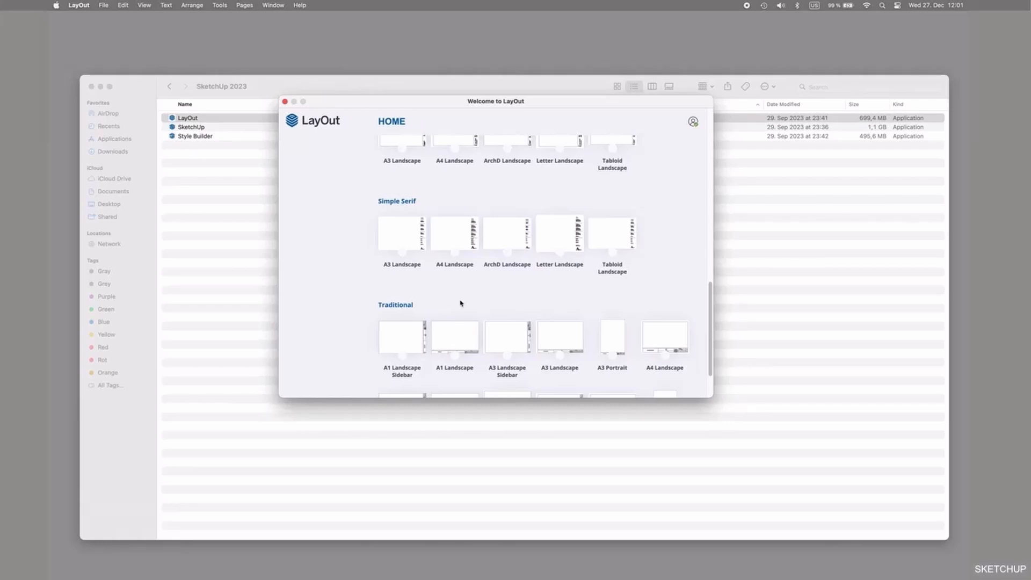
pyautogui.scroll(15, 459, 302)
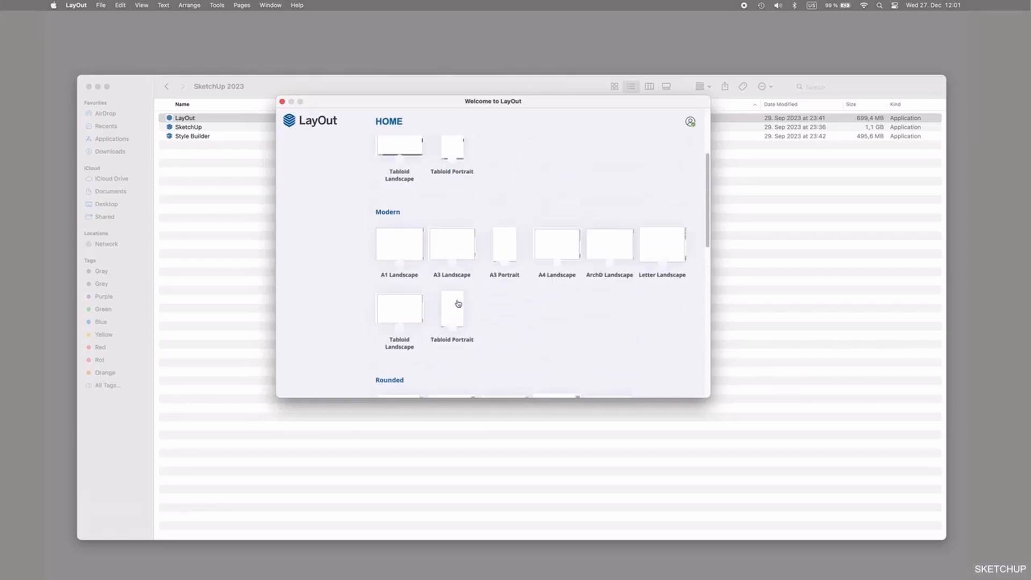
# Step: Create a new document from the A3 Landscape plain paper template
pyautogui.click(393, 144)
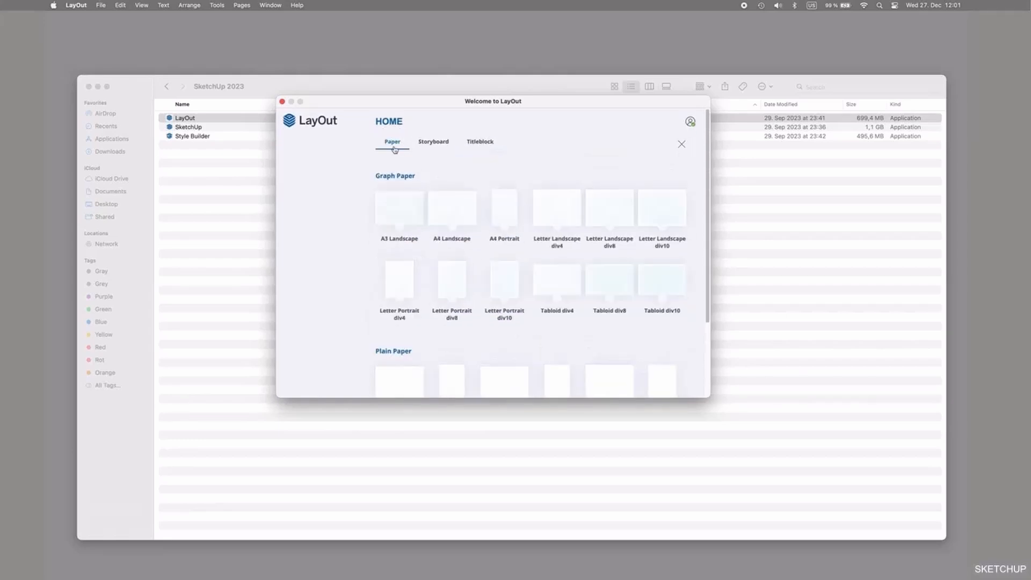
pyautogui.scroll(-5, 477, 322)
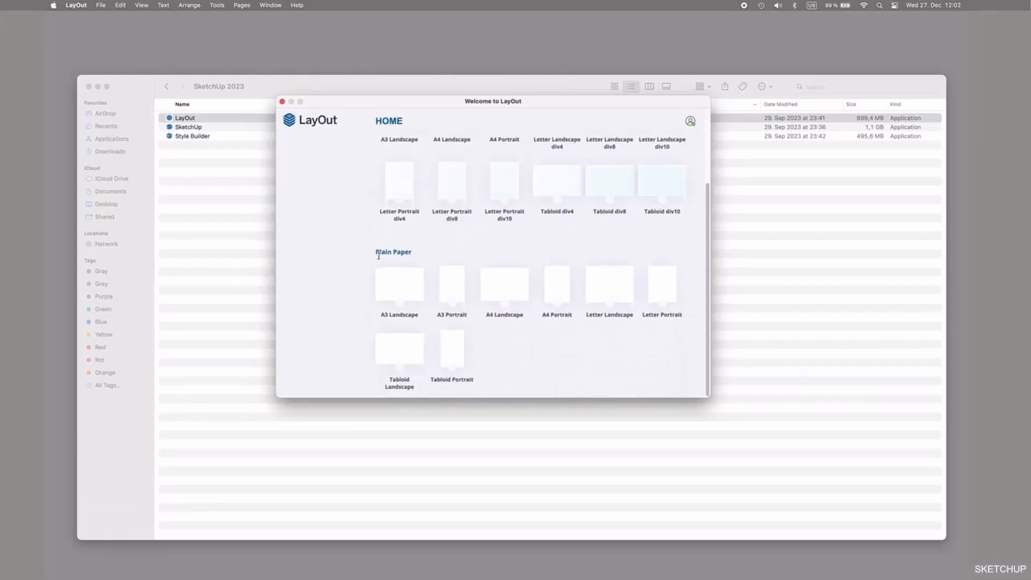
pyautogui.click(400, 291)
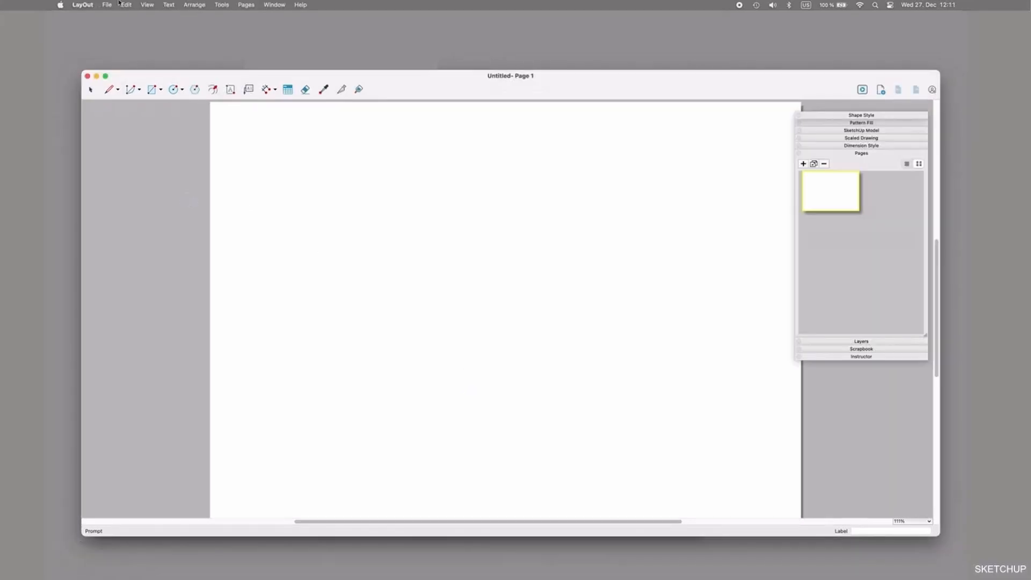
# Step: Save the document as The_Eden_Springs_Documentation in LayOut format inside the THE_EDEN_SPRINGS_PROJECT folder on the Desktop
pyautogui.click(107, 5)
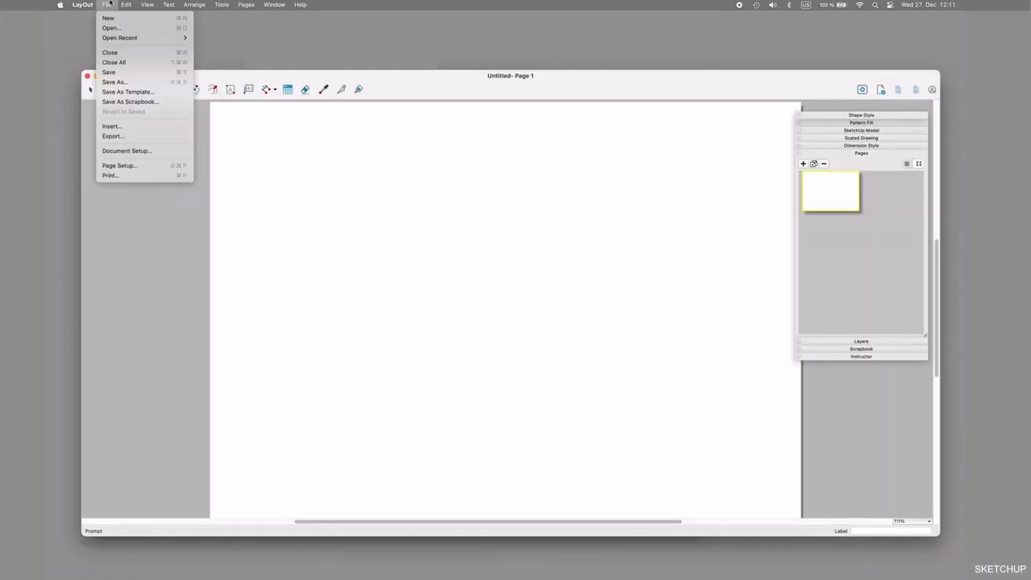
pyautogui.click(114, 81)
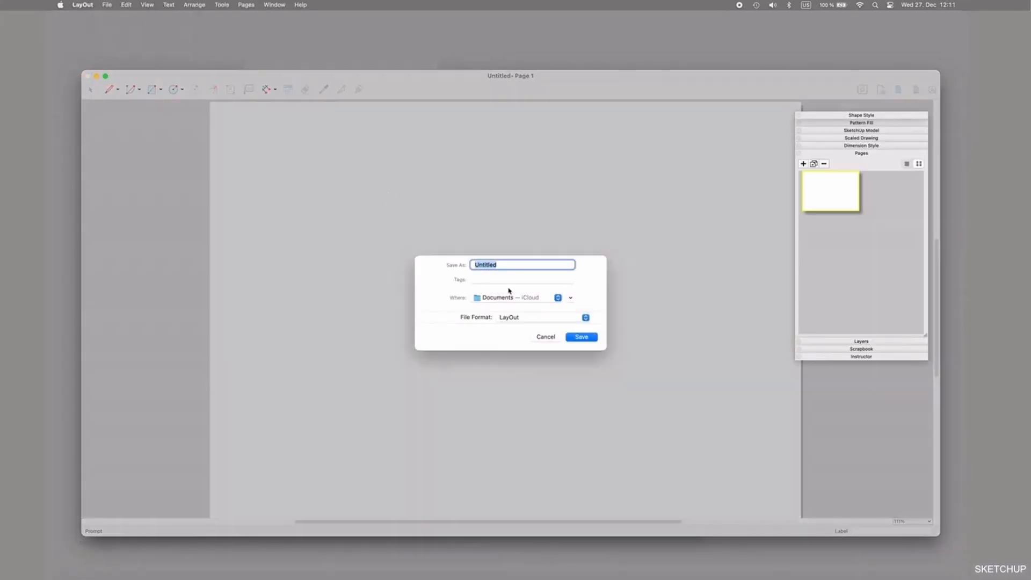
pyautogui.click(511, 298)
pyautogui.click(455, 298)
pyautogui.click(570, 299)
pyautogui.scroll(-10, 438, 296)
pyautogui.scroll(-10, 443, 296)
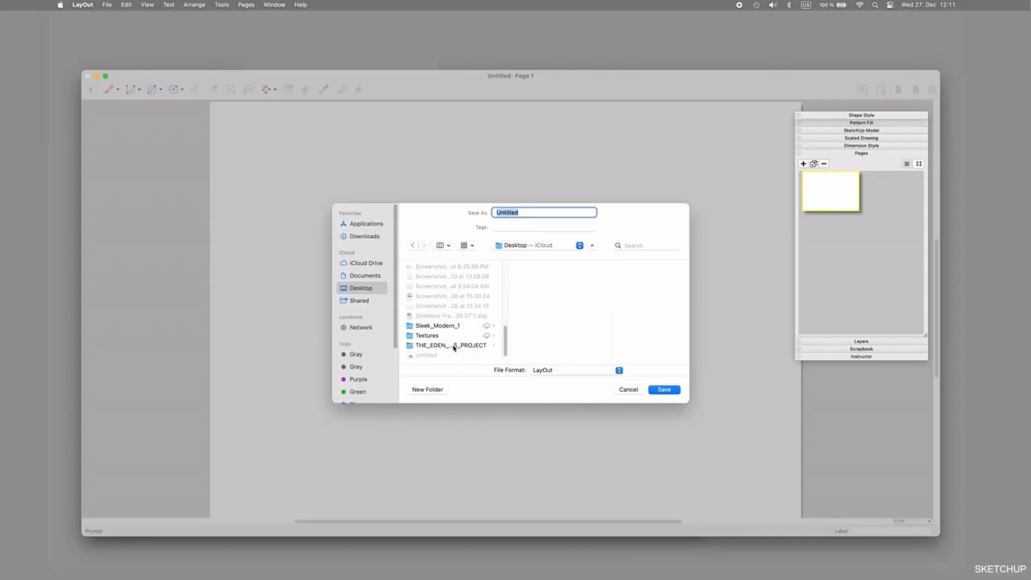
pyautogui.click(455, 346)
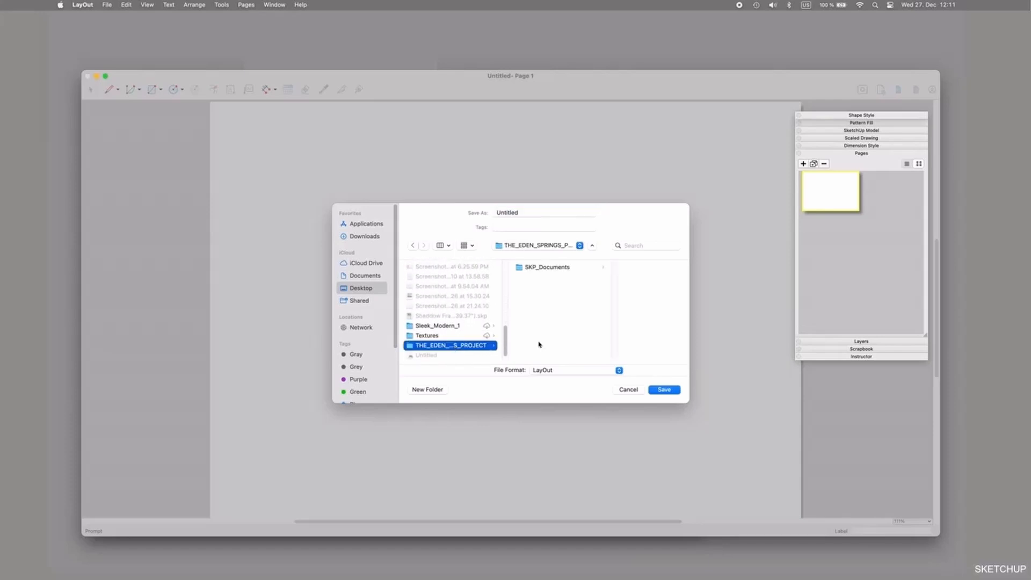
pyautogui.click(520, 213)
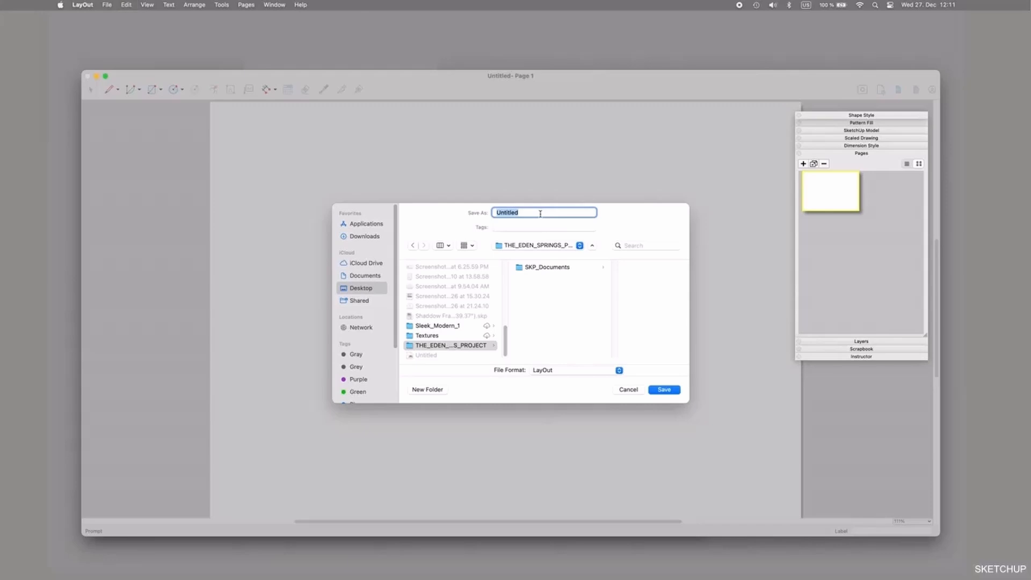
pyautogui.write('The_Eden_Springs_Documentation')
pyautogui.press('Return')
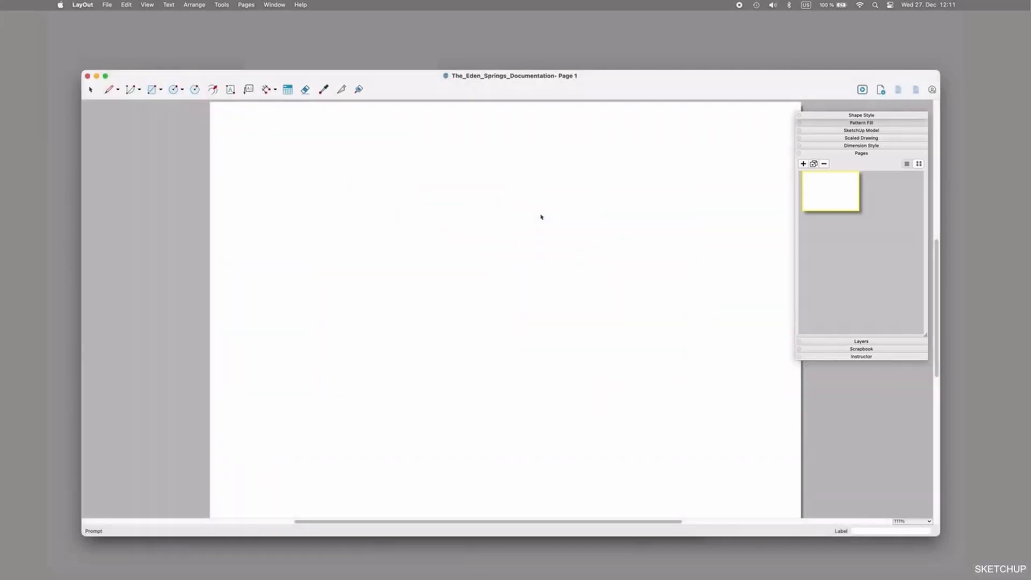
# Step: Switch to Finder, check the saved LayOut file, preview the two SketchUp files in SKP_Documents and return to the LayOut document
pyautogui.press('super+Tab')
pyautogui.press('super+Tab')
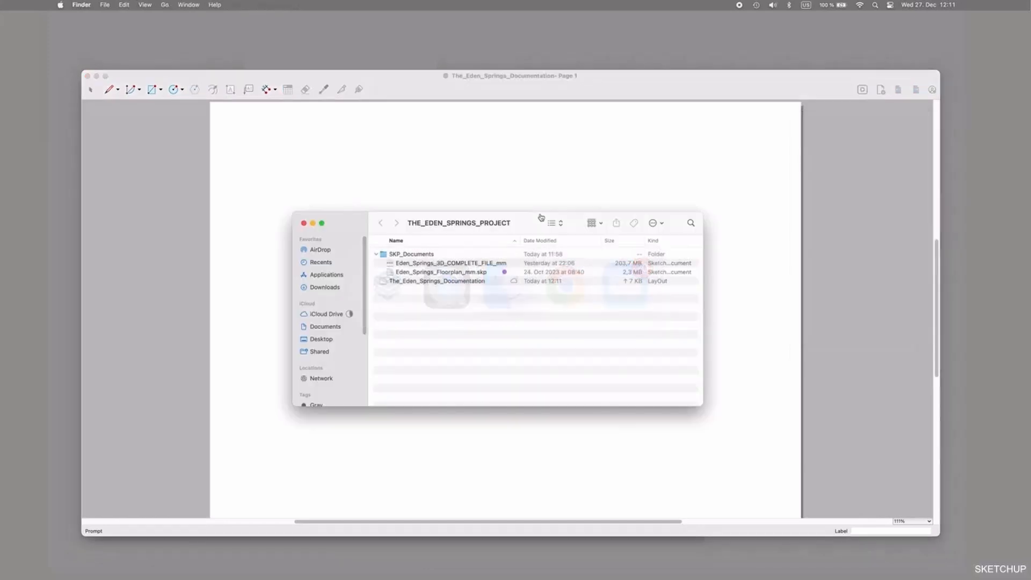
pyautogui.click(453, 284)
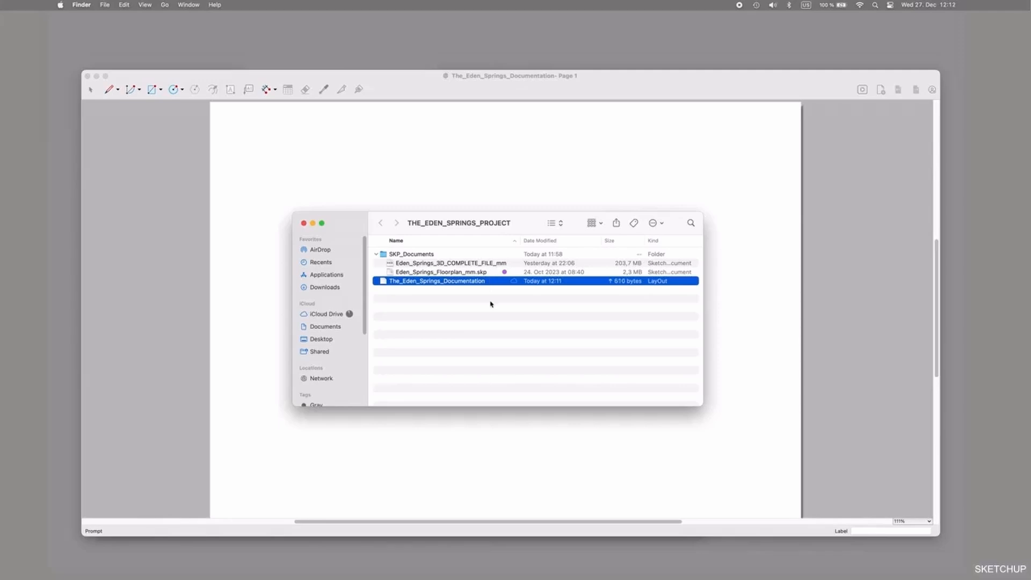
pyautogui.click(480, 272)
pyautogui.press('space')
pyautogui.press('space')
pyautogui.click(480, 267)
pyautogui.press('space')
pyautogui.press('space')
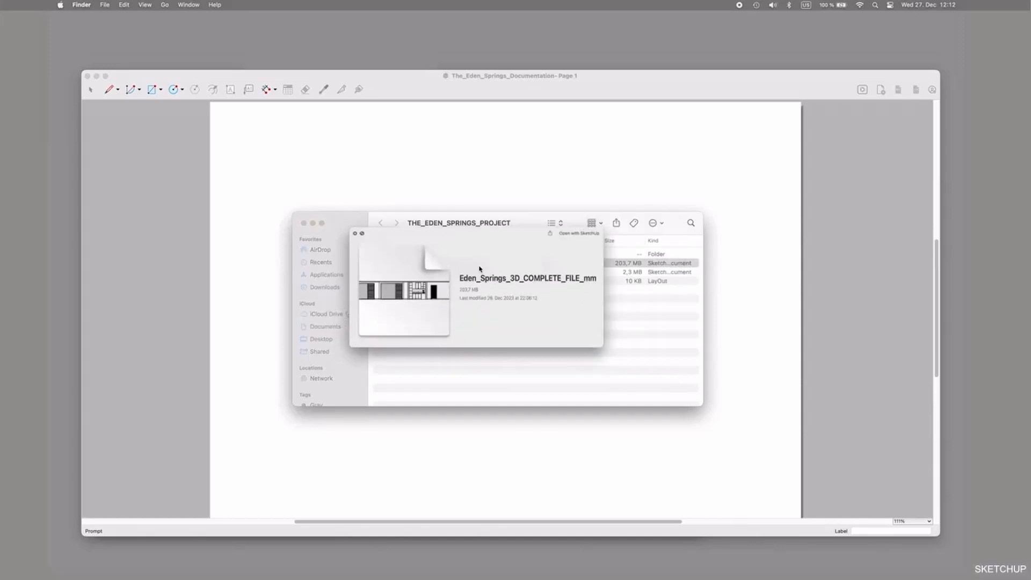
pyautogui.click(479, 308)
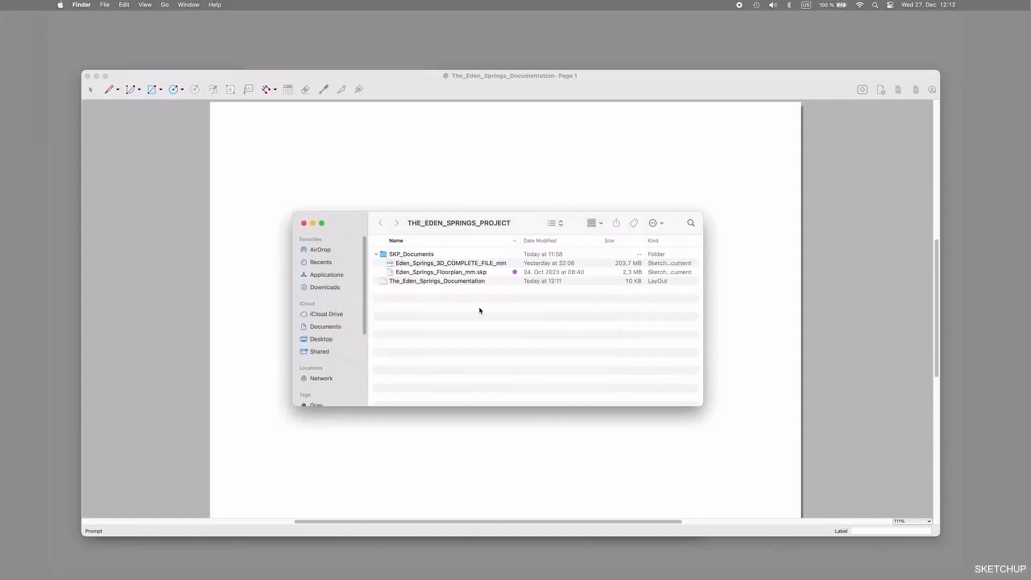
pyautogui.click(304, 223)
pyautogui.click(603, 85)
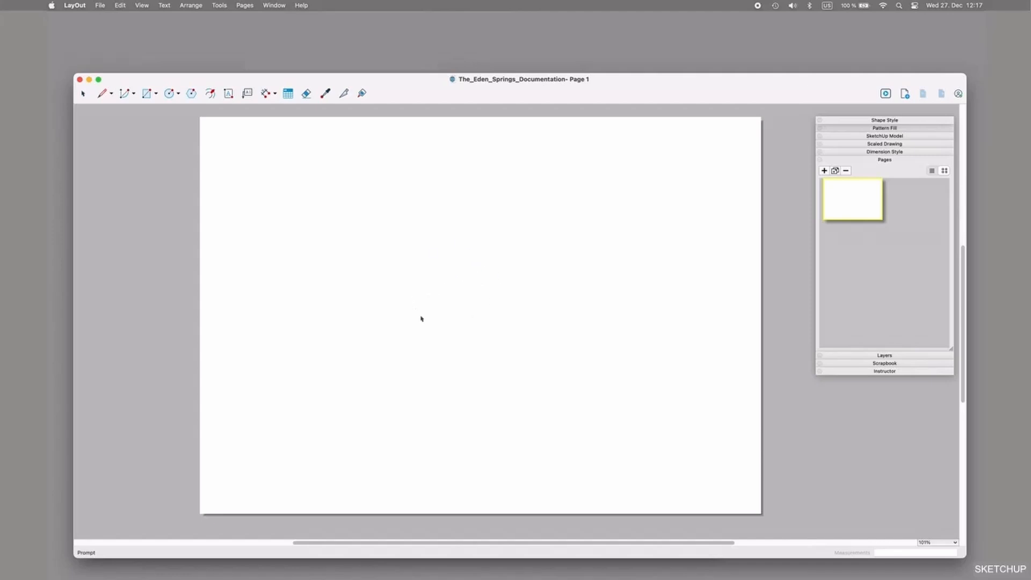
# Step: Try out the Pan tool and zooming in and out on the blank page, and return to the Select tool
pyautogui.press('h')
pyautogui.moveTo(447, 298); pyautogui.dragTo(428, 289)
pyautogui.moveTo(466, 304)
pyautogui.mouseDown()
pyautogui.moveTo(433, 301)
pyautogui.moveTo(453, 298)
pyautogui.mouseUp()
pyautogui.press('space')
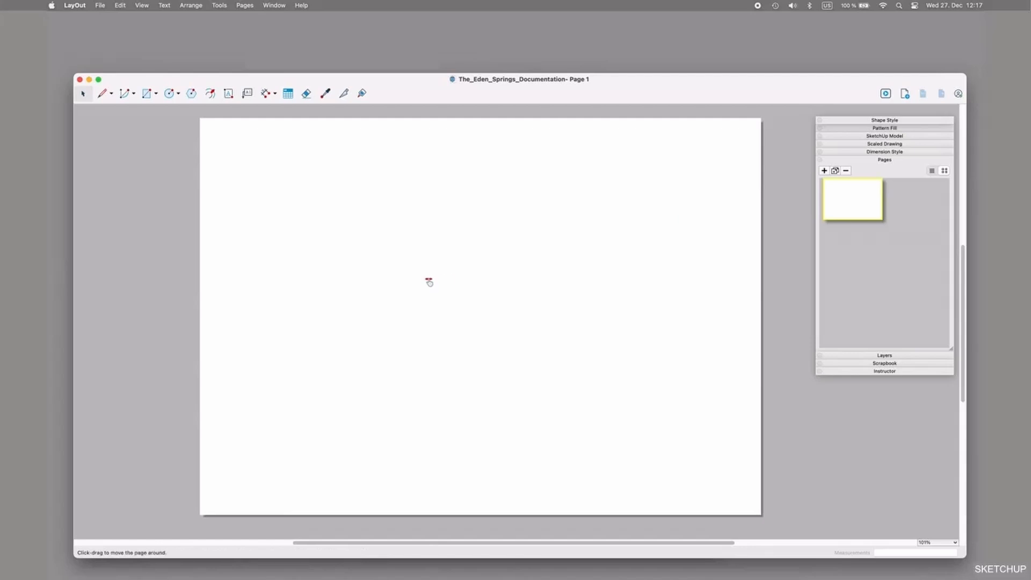
pyautogui.press('h')
pyautogui.moveTo(463, 279); pyautogui.dragTo(421, 279)
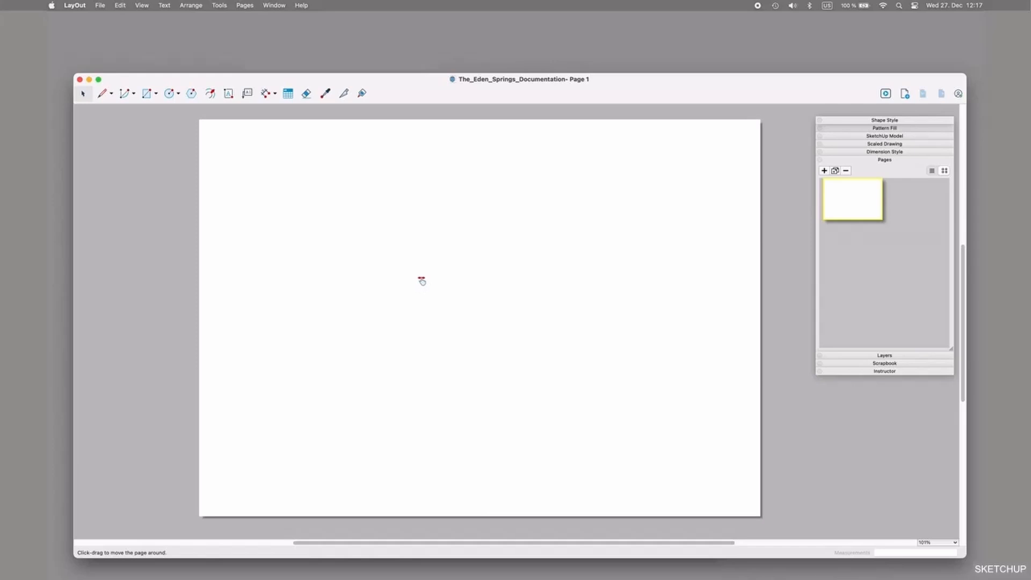
pyautogui.scroll(-3, 421, 279)
pyautogui.scroll(2, 422, 279)
pyautogui.scroll(1, 421, 280)
pyautogui.scroll(-2, 420, 279)
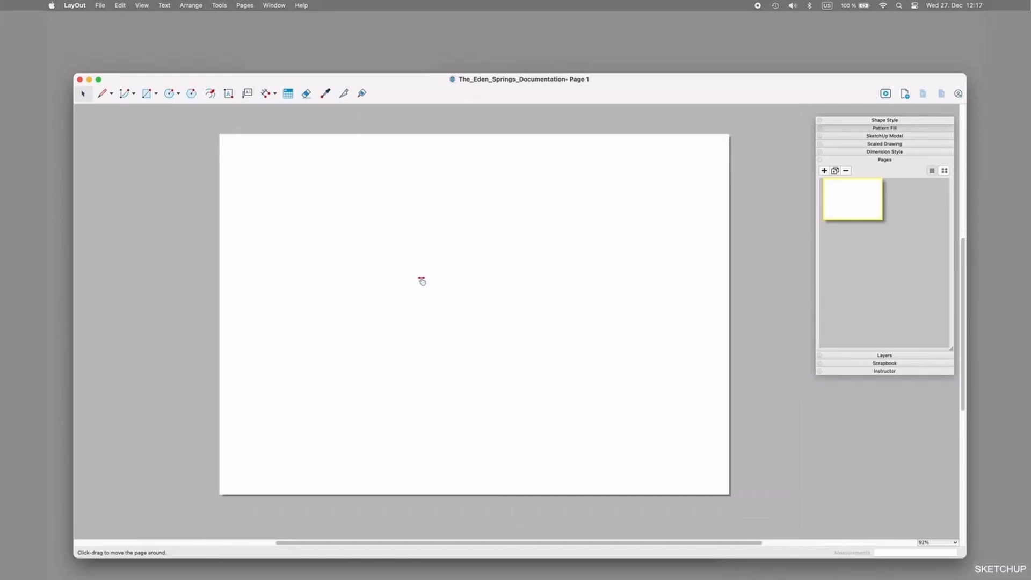
pyautogui.press('space')
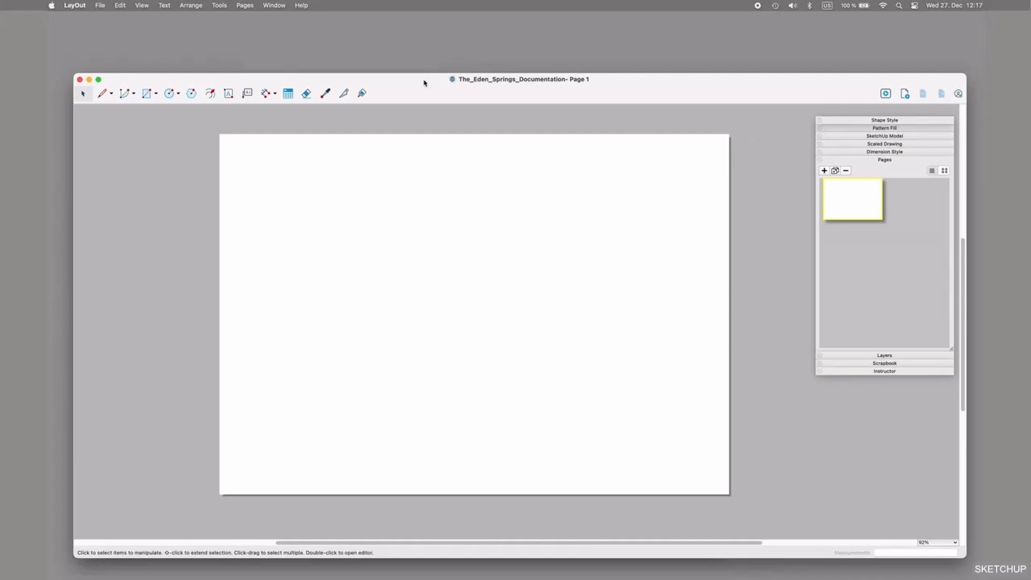
pyautogui.click(274, 5)
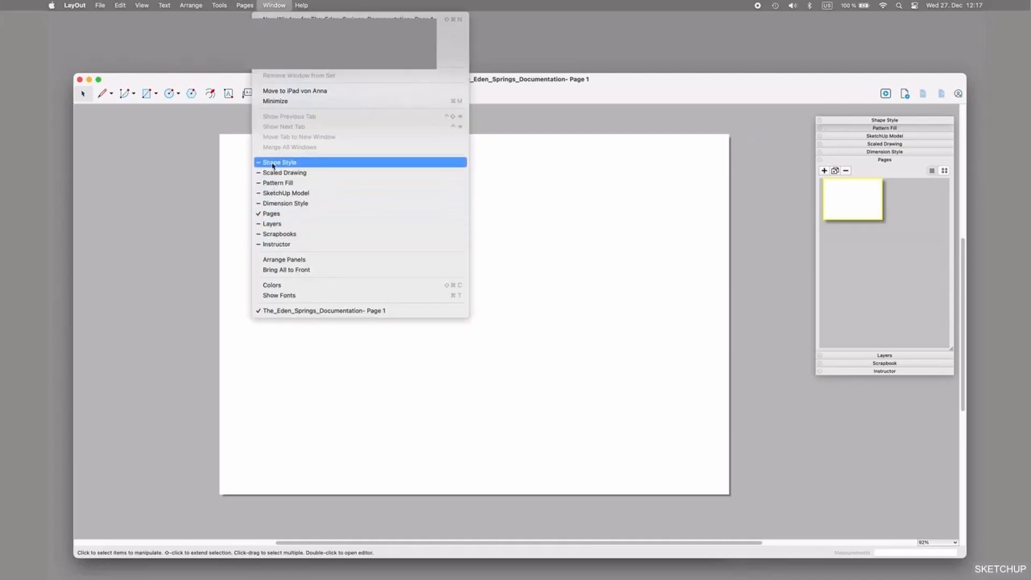
pyautogui.click(276, 5)
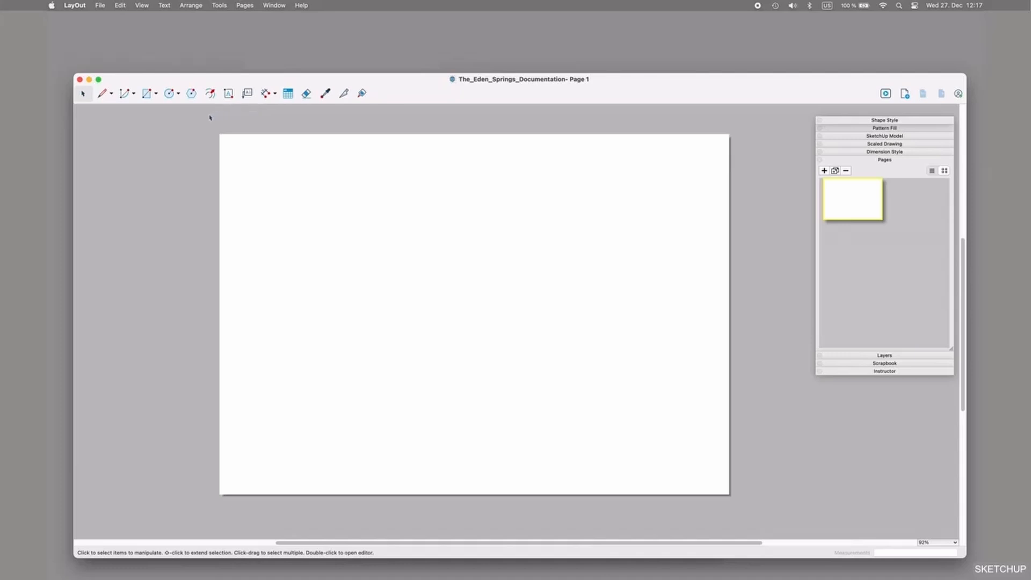
# Step: Open the LayOut preferences and review the Applications, Backup and Folders settings
pyautogui.click(81, 5)
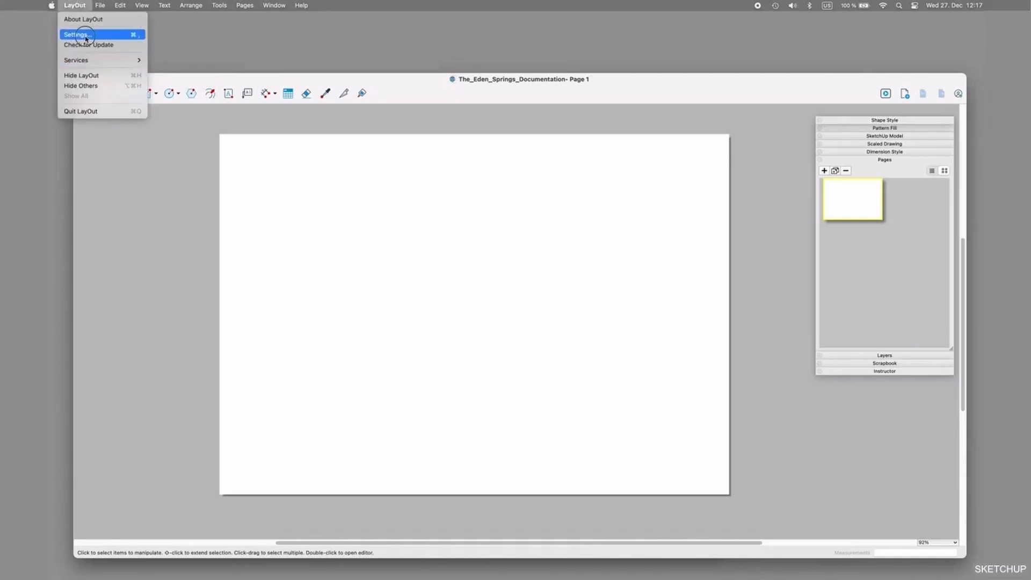
pyautogui.click(79, 34)
pyautogui.click(132, 208)
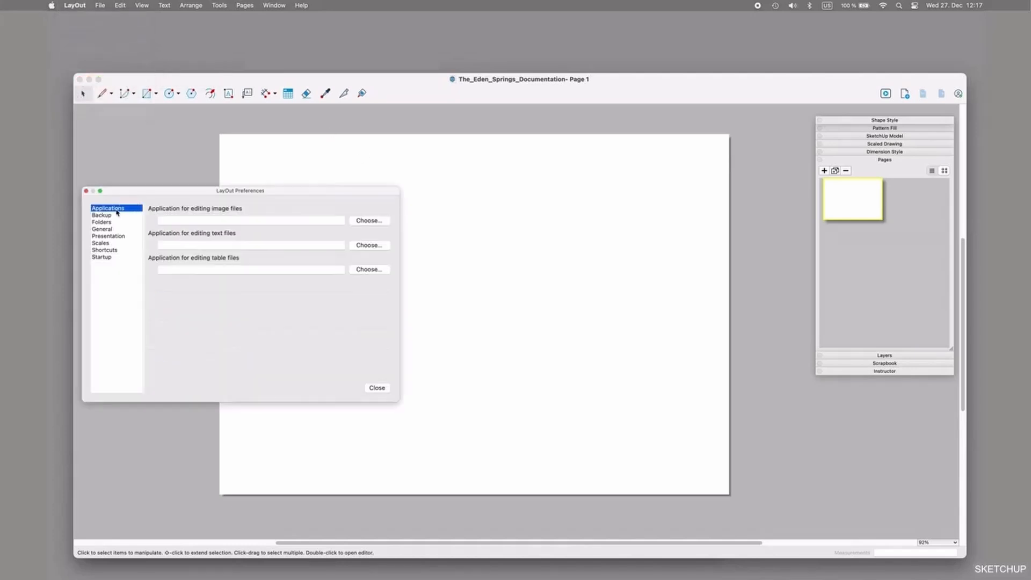
pyautogui.moveTo(310, 193); pyautogui.dragTo(536, 199)
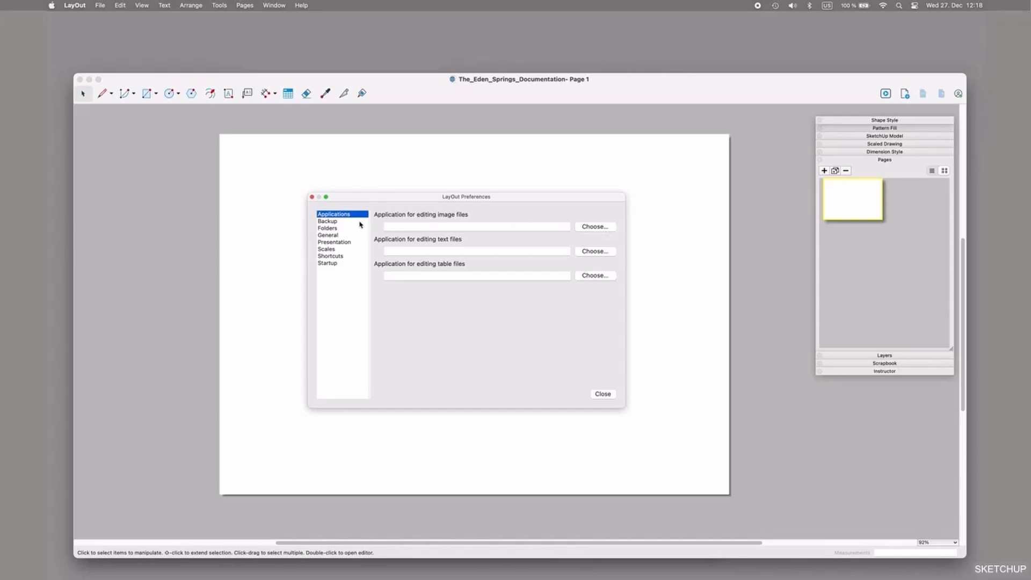
pyautogui.click(326, 222)
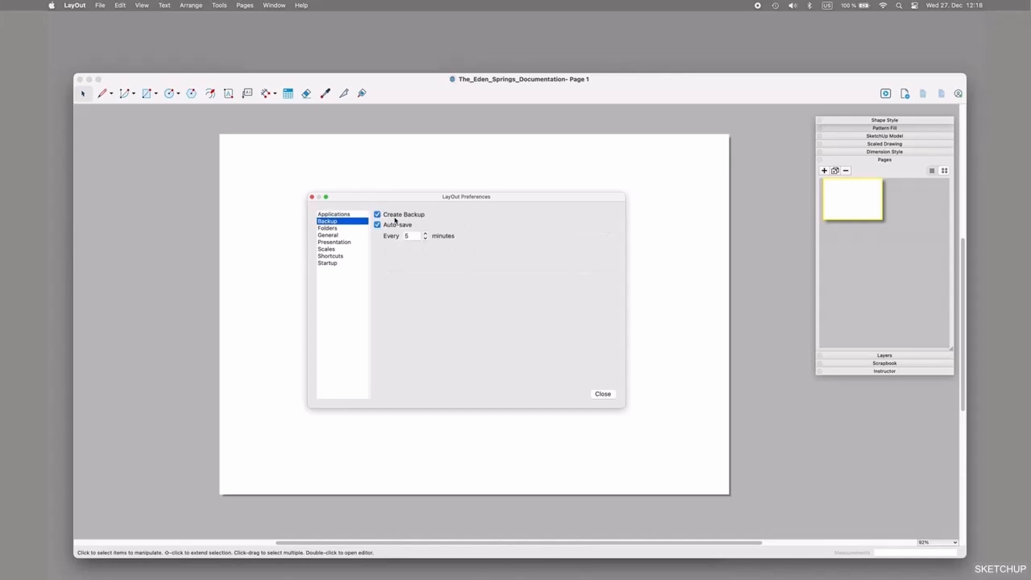
pyautogui.click(326, 228)
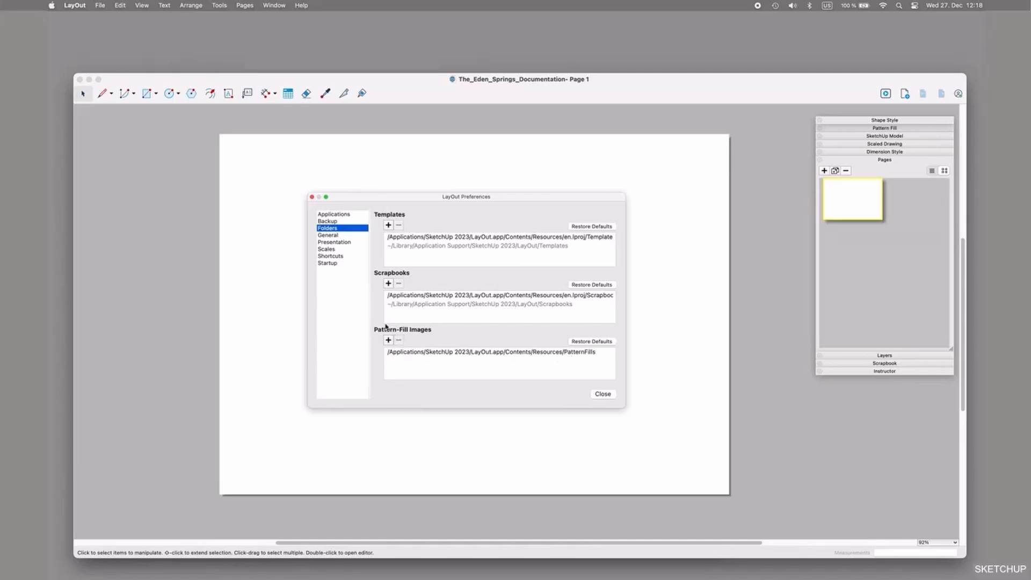
# Step: Reduce the mouse scroll speed in the General preferences to slightly below the middle of its range and test zooming on the page
pyautogui.click(336, 235)
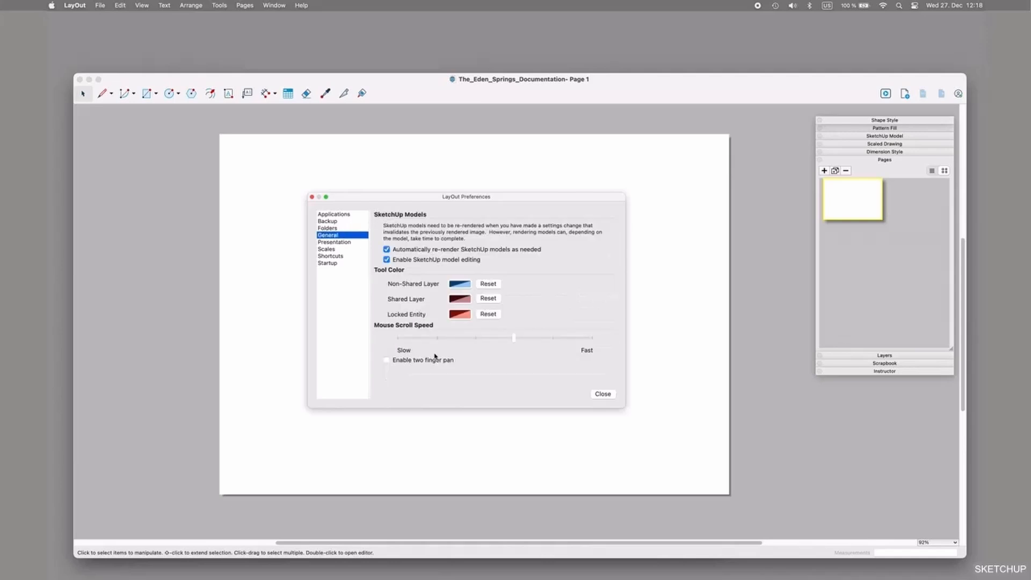
pyautogui.moveTo(514, 338); pyautogui.dragTo(468, 338)
pyautogui.scroll(3, 703, 357)
pyautogui.scroll(-2, 703, 357)
pyautogui.scroll(-2, 679, 357)
pyautogui.scroll(2, 678, 357)
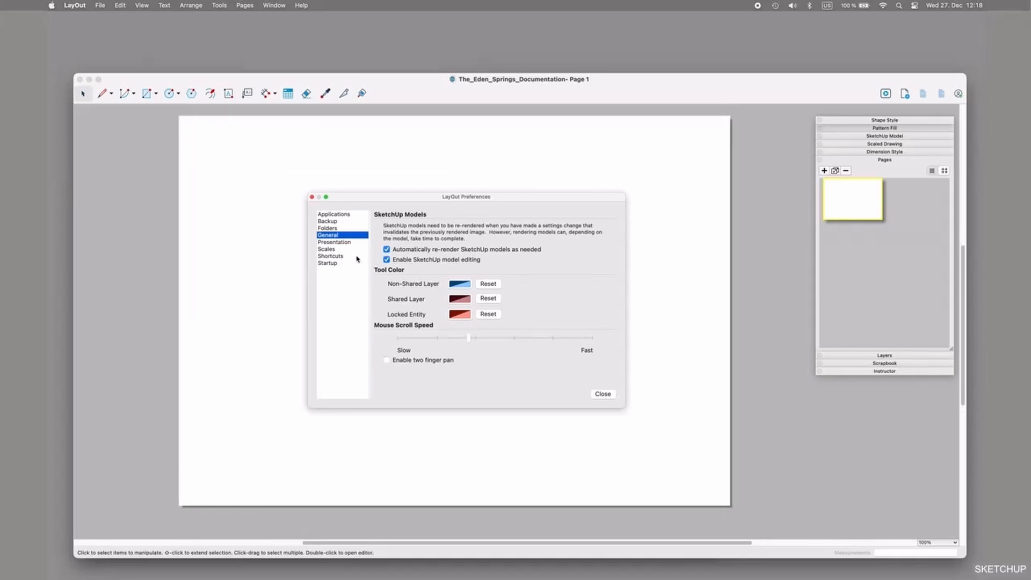
# Step: Add a custom drawing scale of 1.0 mm on paper to 75 mm in the model and locate it in the scales list
pyautogui.click(346, 243)
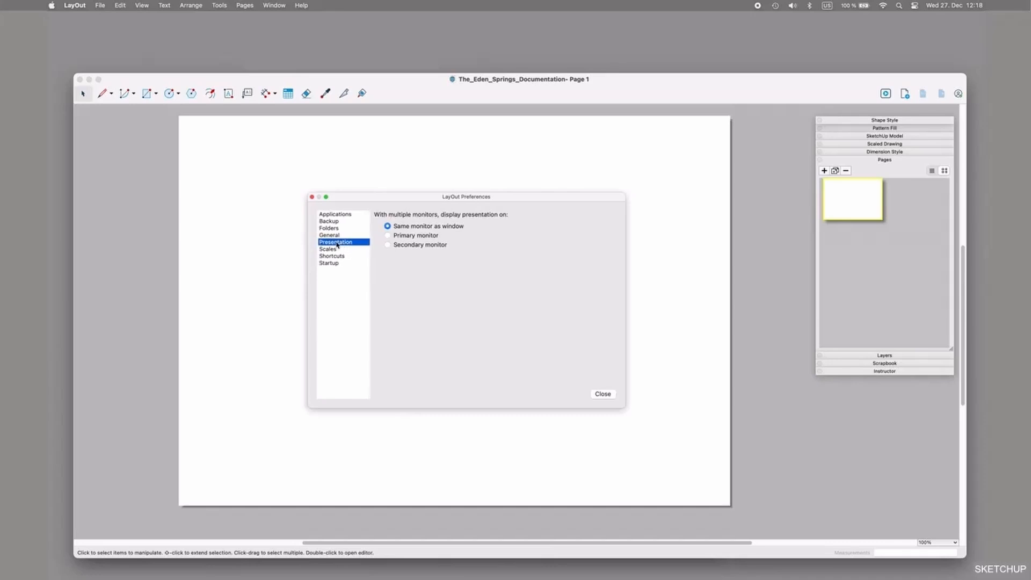
pyautogui.click(332, 249)
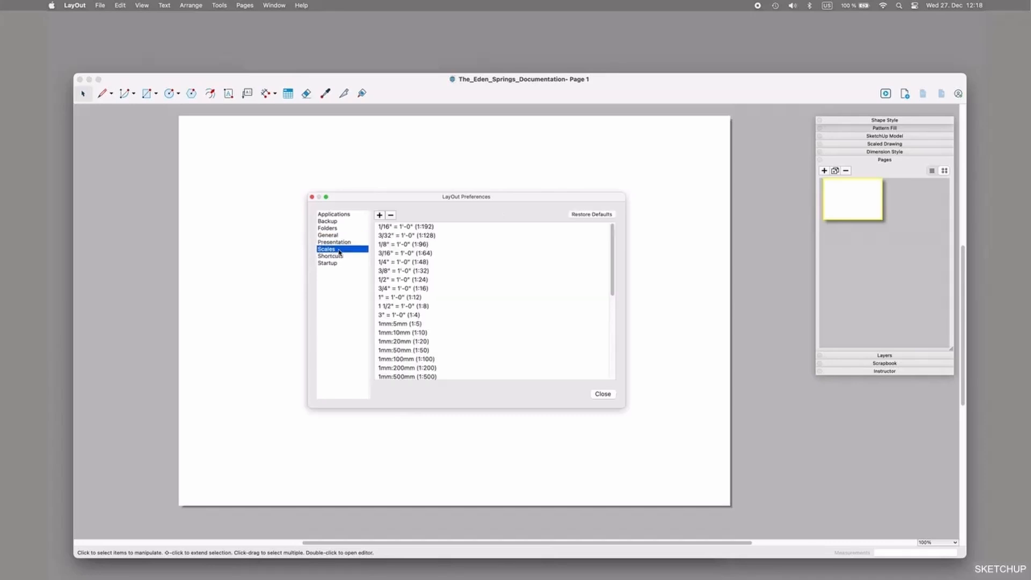
pyautogui.scroll(-2, 452, 266)
pyautogui.scroll(-3, 452, 266)
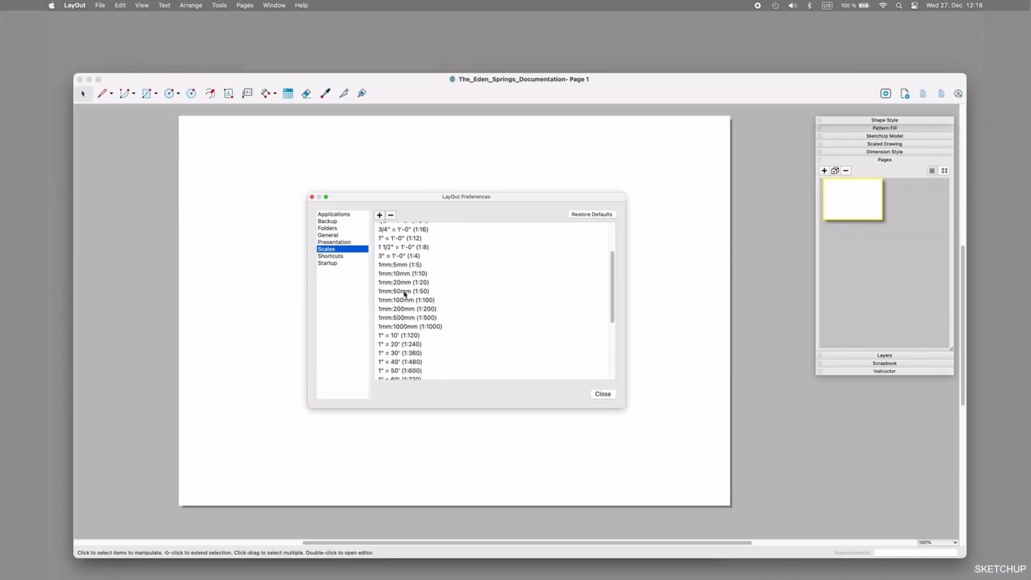
pyautogui.click(403, 292)
pyautogui.click(379, 214)
pyautogui.moveTo(484, 289); pyautogui.dragTo(465, 290)
pyautogui.write('75')
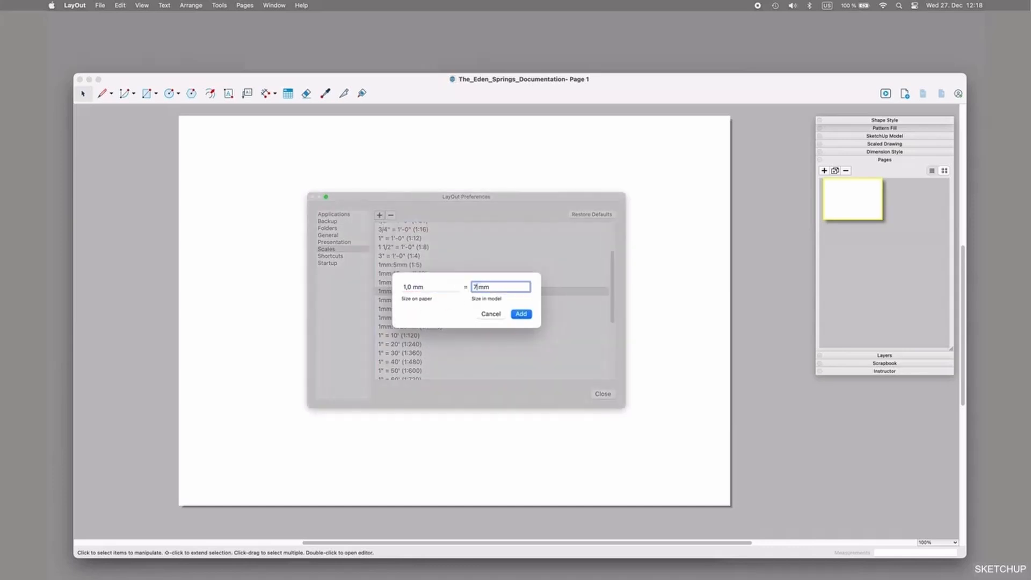
pyautogui.click(521, 314)
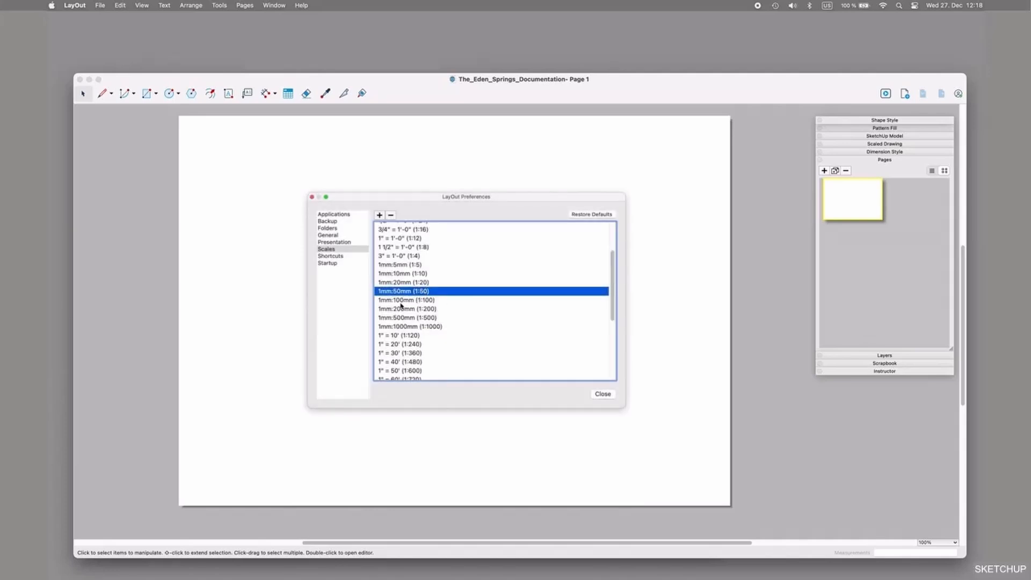
pyautogui.scroll(-3, 431, 304)
pyautogui.scroll(-2, 432, 304)
pyautogui.click(440, 375)
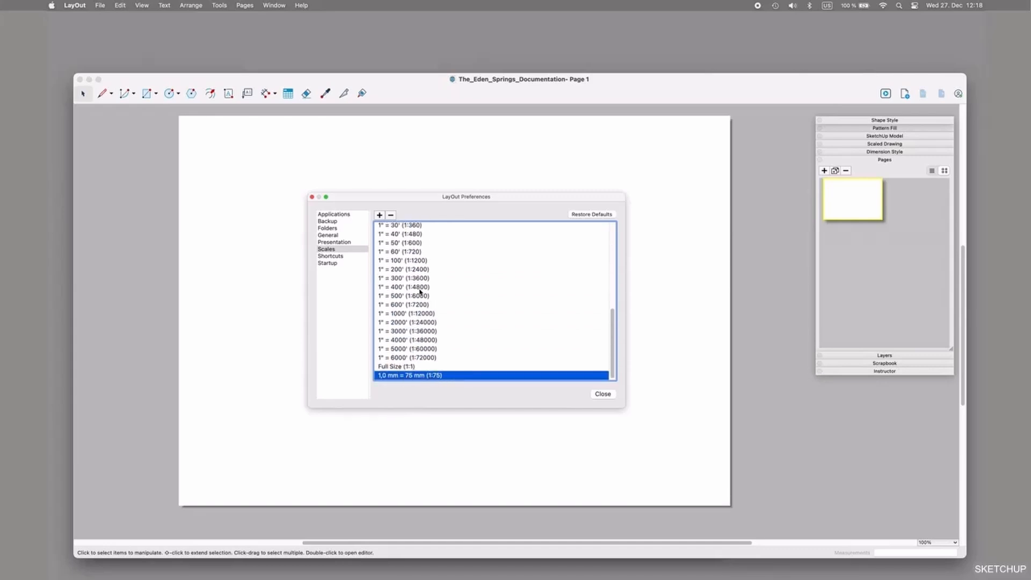
pyautogui.scroll(5, 420, 291)
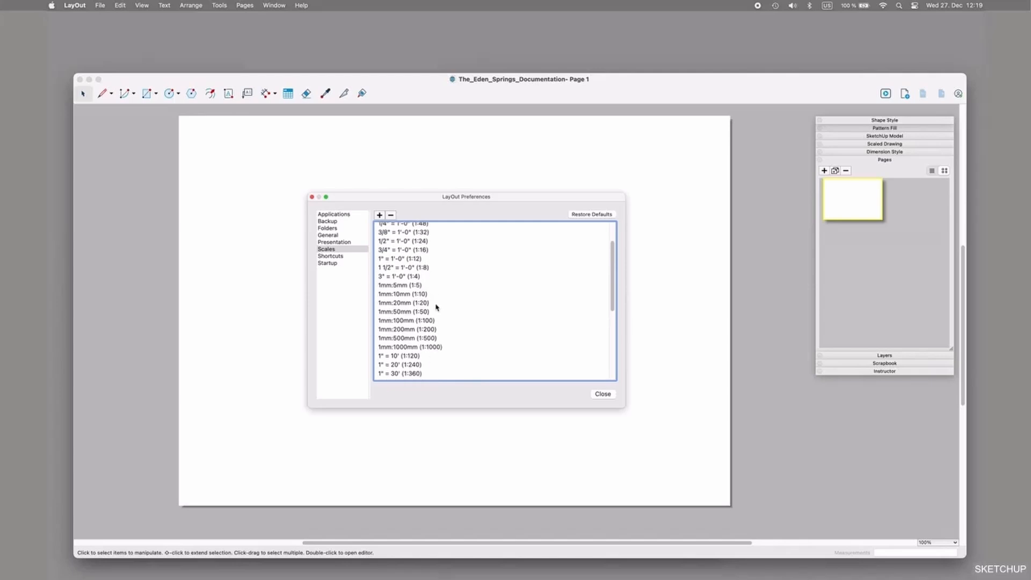
# Step: Review the keyboard shortcuts assigned to LayOut functions and the Startup preferences
pyautogui.click(332, 257)
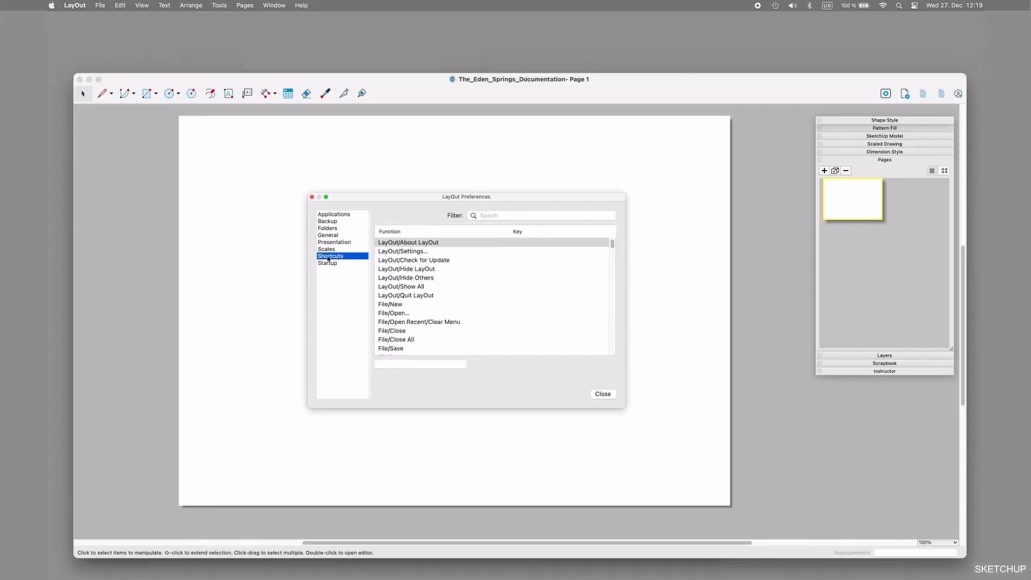
pyautogui.scroll(-10, 490, 269)
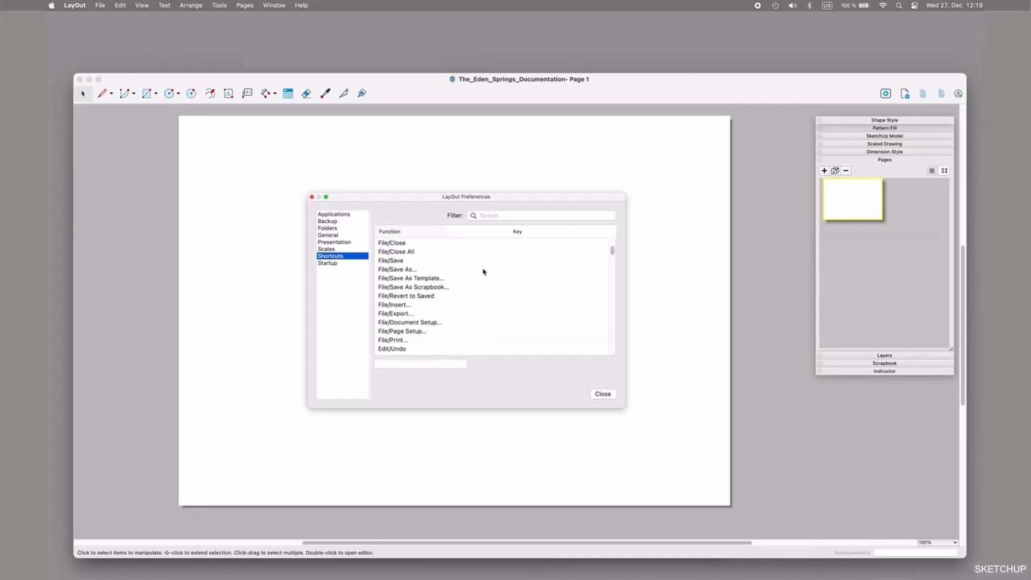
pyautogui.scroll(-15, 468, 287)
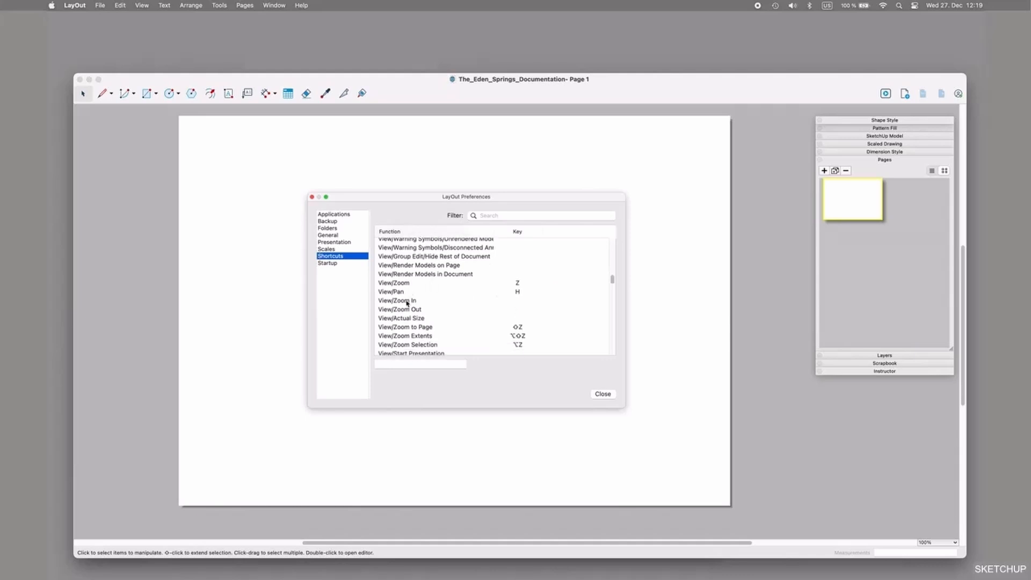
pyautogui.click(326, 264)
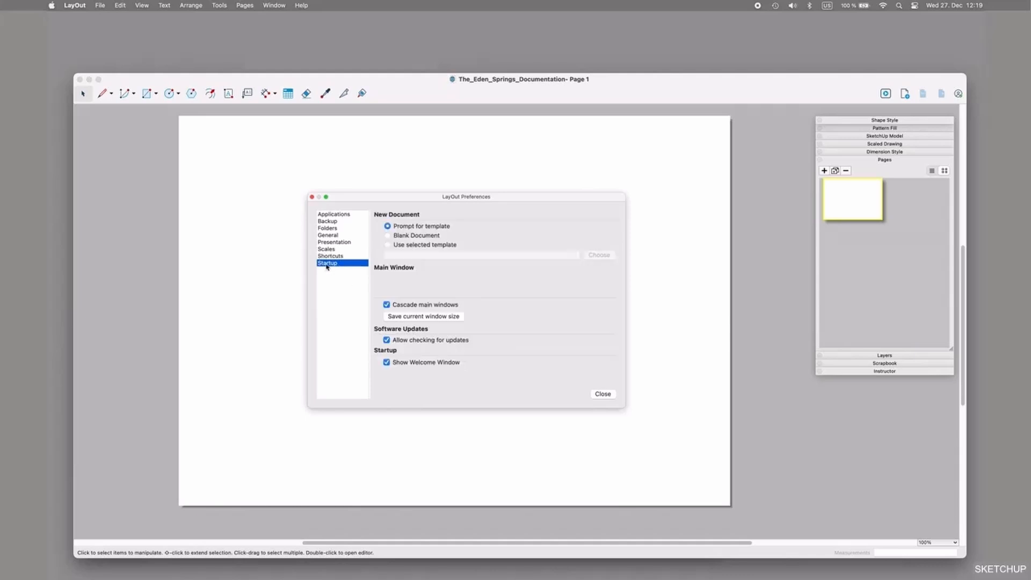
# Step: Try the other startup options for new documents, return to Prompt for template and close the preferences
pyautogui.click(418, 238)
pyautogui.click(405, 245)
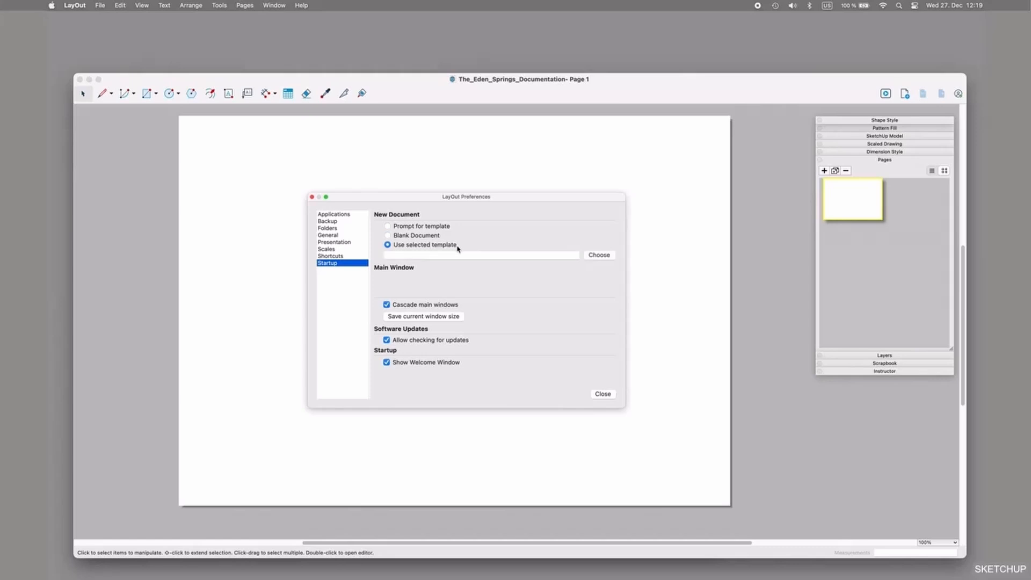
pyautogui.click(403, 227)
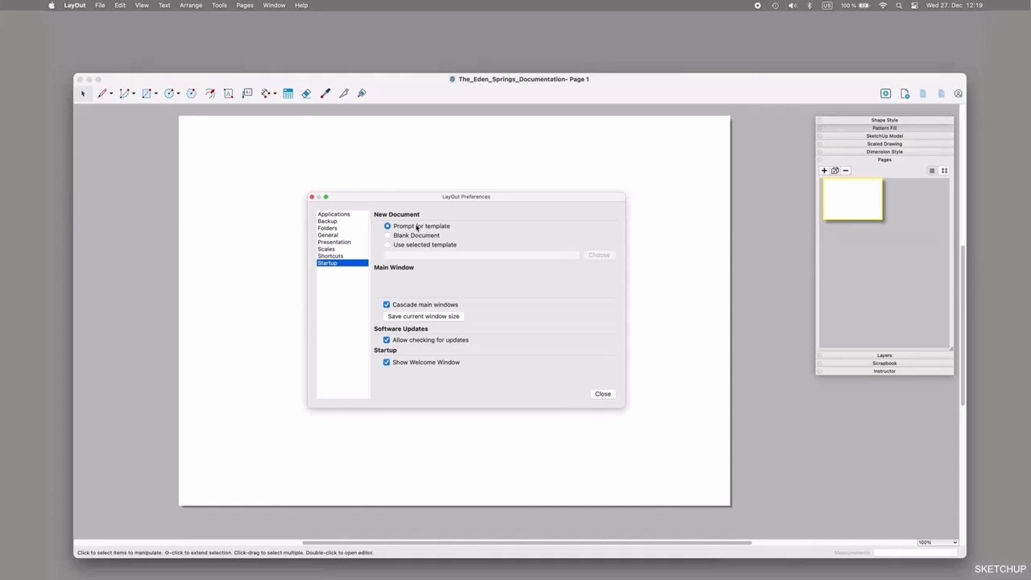
pyautogui.click(602, 394)
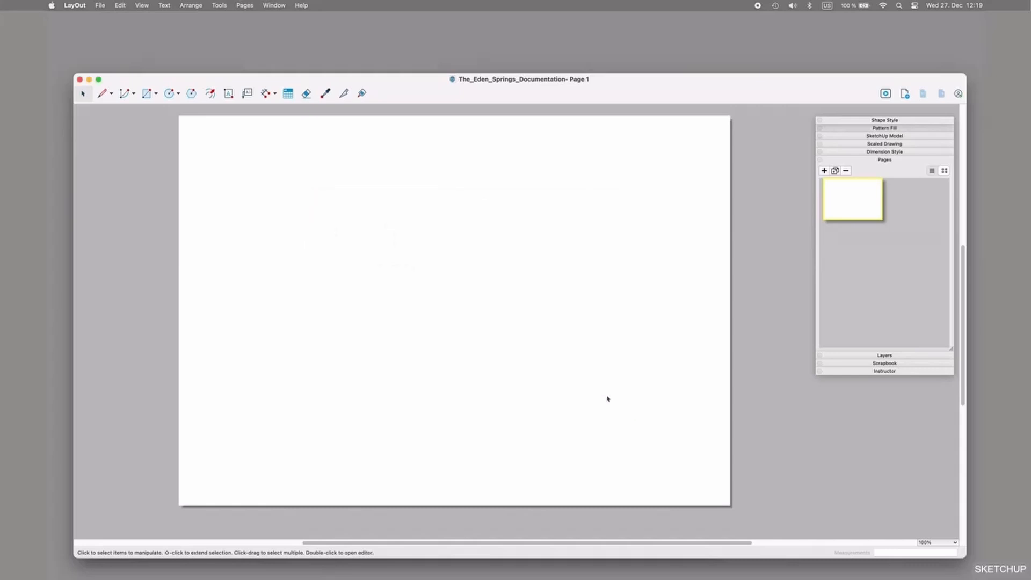
# Step: Open the document setup, show the page grid and try the Points grid type before returning to Lines
pyautogui.click(100, 5)
pyautogui.click(120, 157)
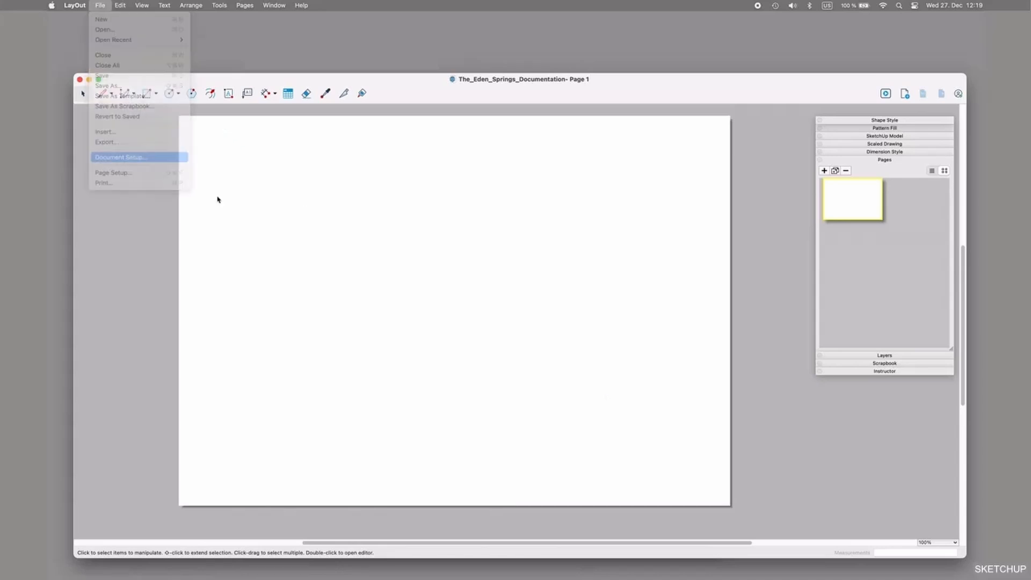
pyautogui.moveTo(269, 202); pyautogui.dragTo(470, 194)
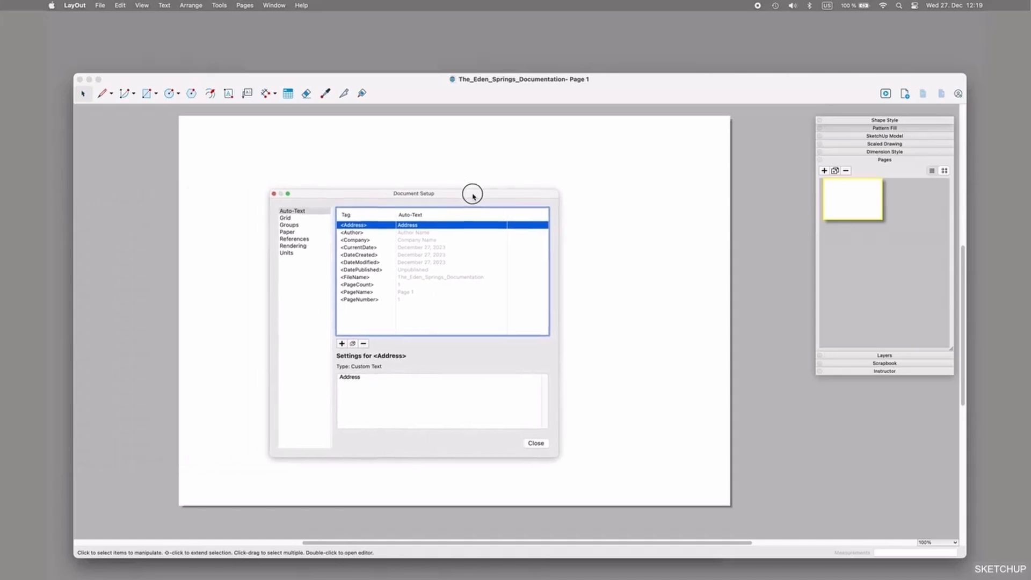
pyautogui.click(295, 219)
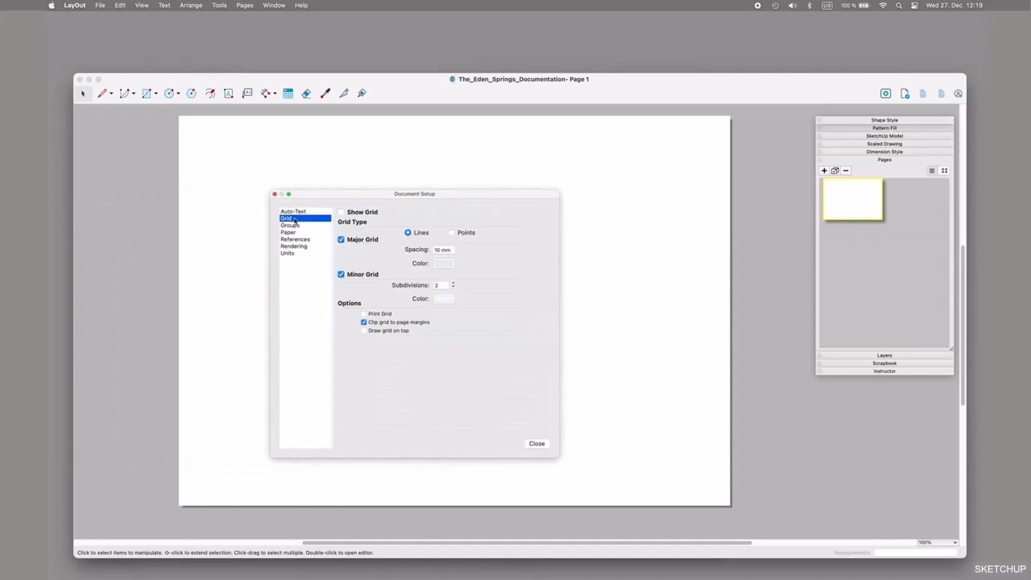
pyautogui.click(354, 215)
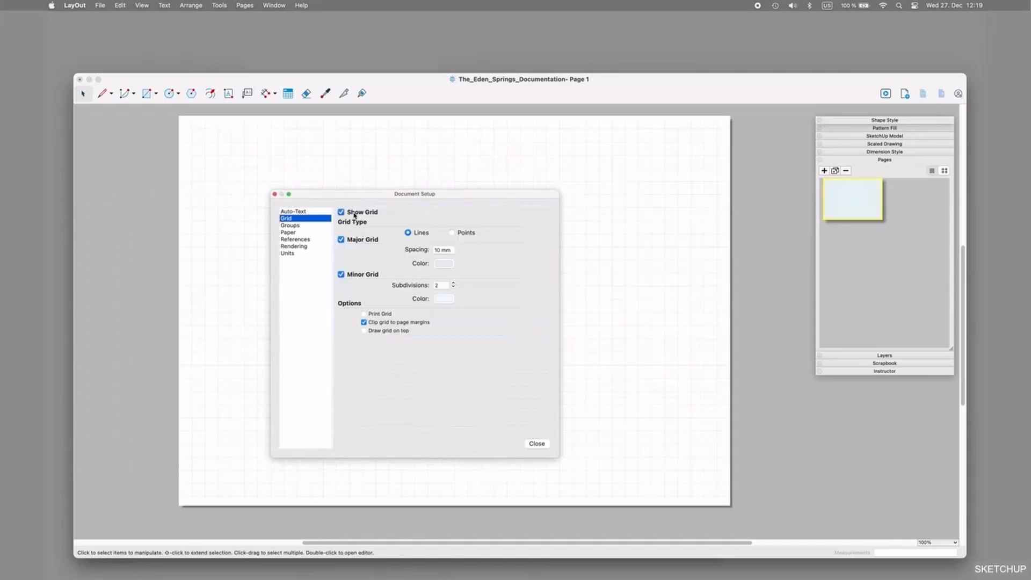
pyautogui.click(457, 235)
pyautogui.click(426, 235)
# Step: Set the minor grid to 0 subdivisions and hide the page grid
pyautogui.click(453, 287)
pyautogui.click(453, 287)
pyautogui.click(453, 286)
pyautogui.click(341, 212)
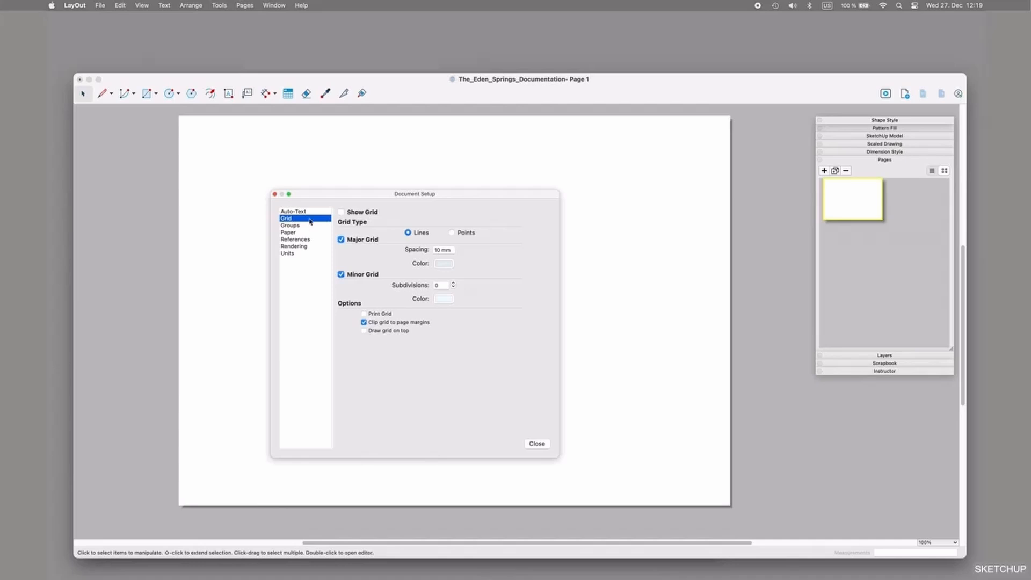
# Step: Check the document's paper size settings and switch the page margins on and back off
pyautogui.click(299, 232)
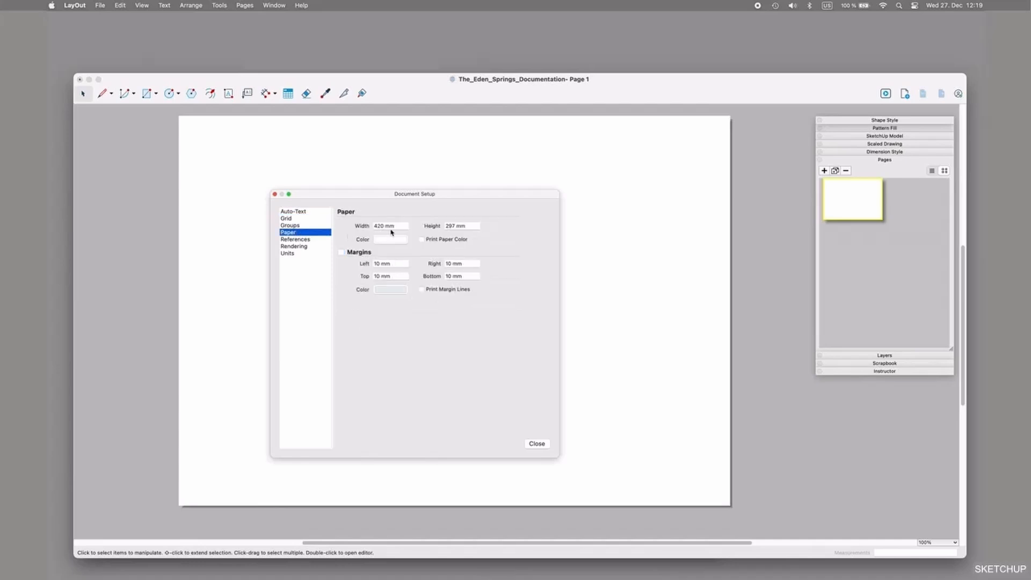
pyautogui.click(343, 253)
pyautogui.click(341, 253)
# Step: Set the document's edit resolution to High for both viewports and images in the rendering settings
pyautogui.click(297, 247)
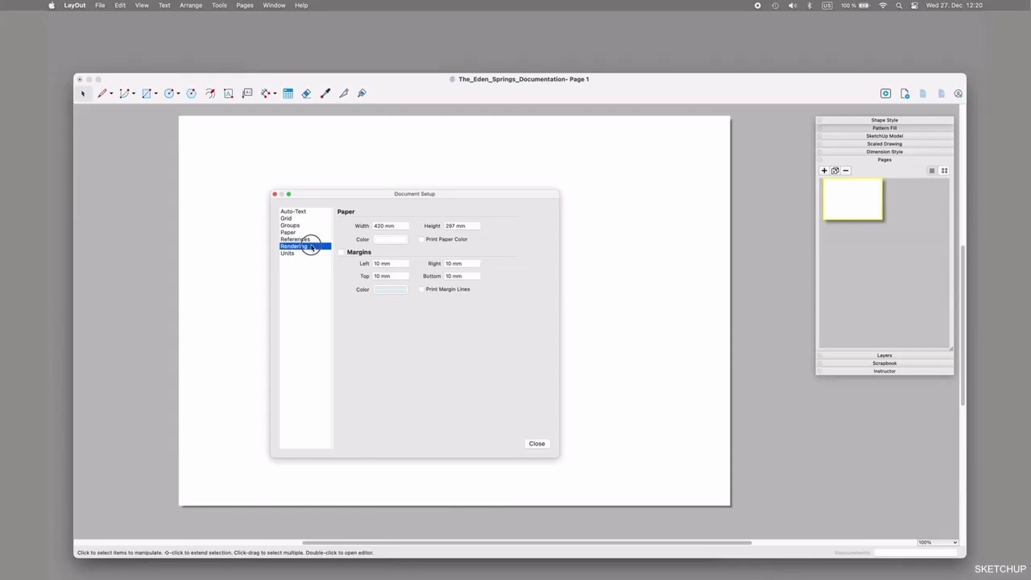
pyautogui.click(406, 223)
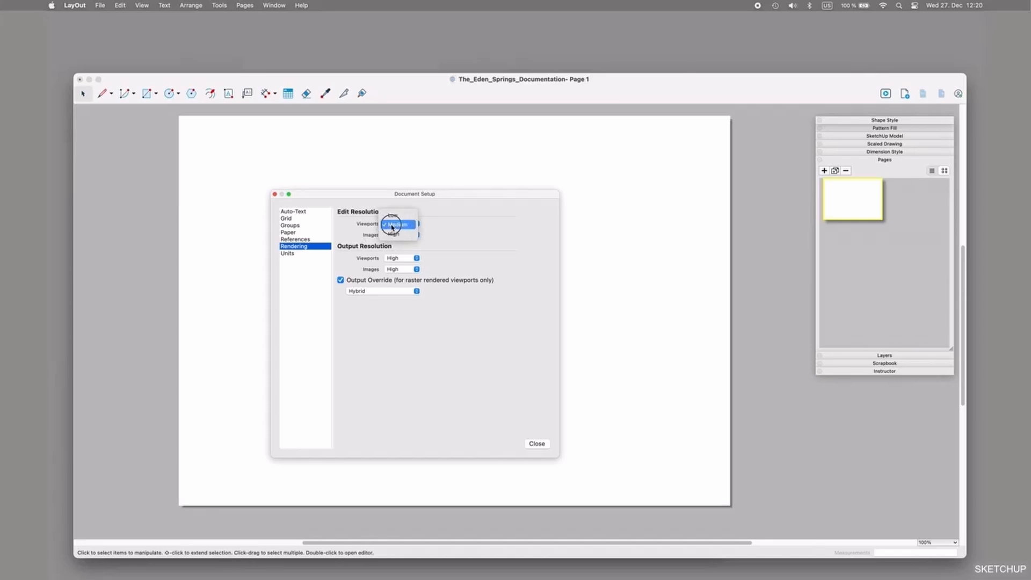
pyautogui.click(408, 235)
pyautogui.click(404, 235)
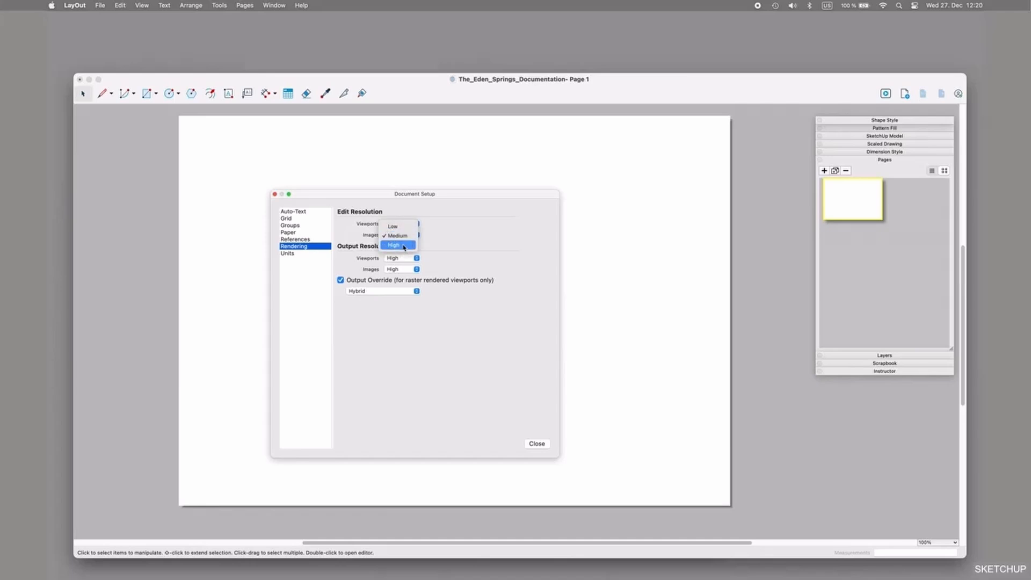
pyautogui.click(404, 245)
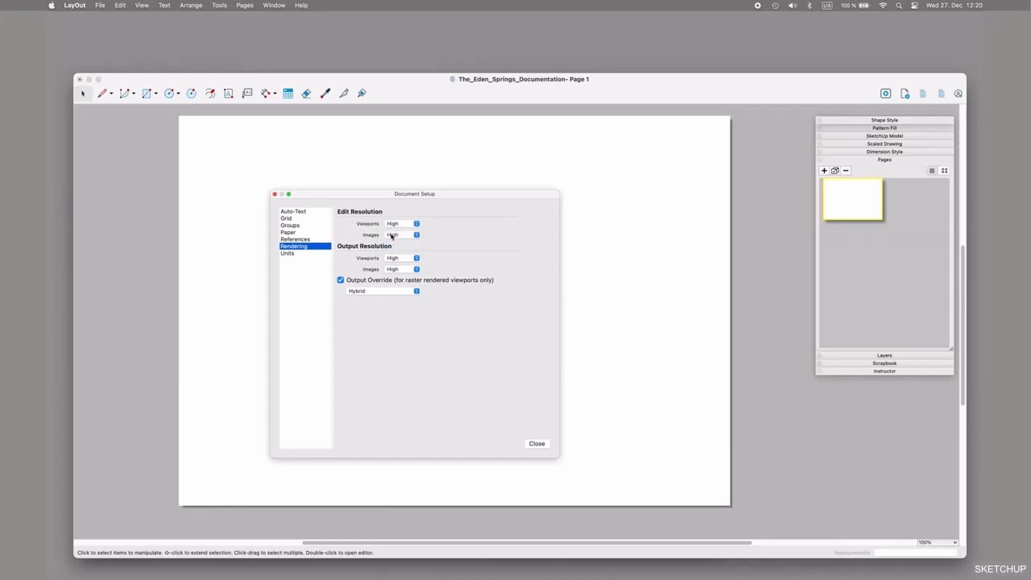
pyautogui.click(418, 223)
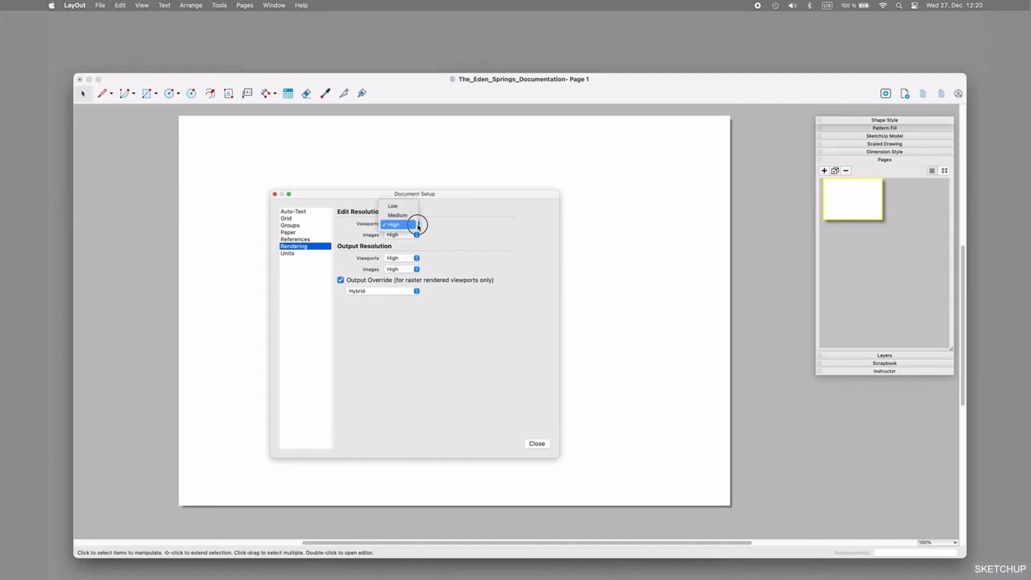
pyautogui.click(452, 228)
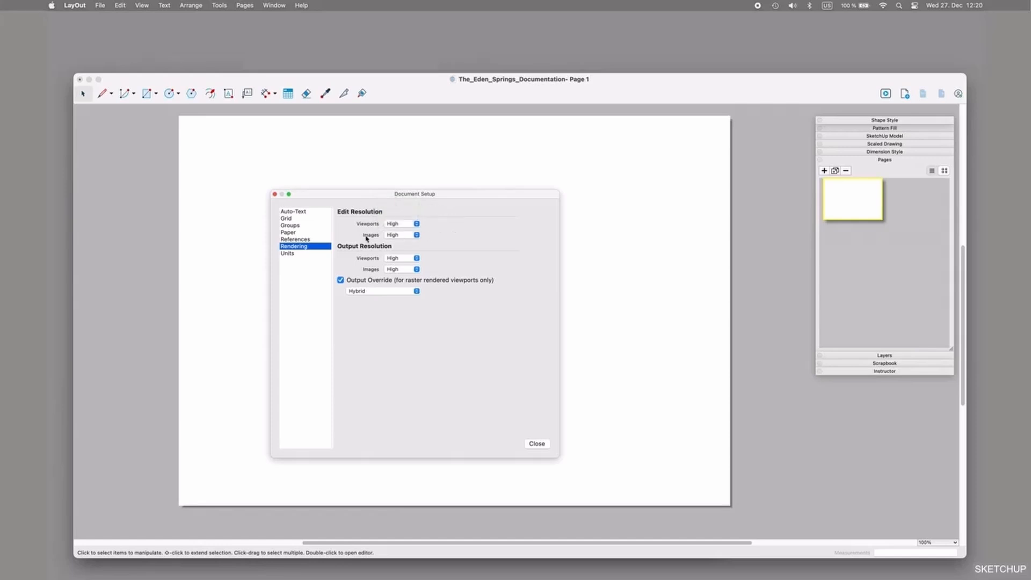
# Step: Review the document's length unit format and precision options and close the document setup
pyautogui.click(291, 253)
pyautogui.click(402, 239)
pyautogui.click(405, 227)
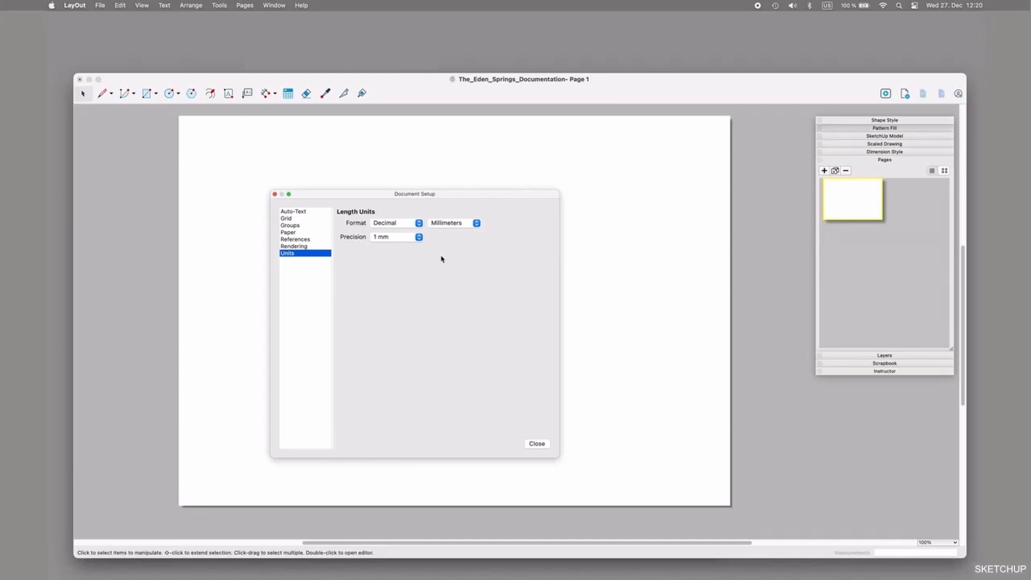
pyautogui.click(537, 443)
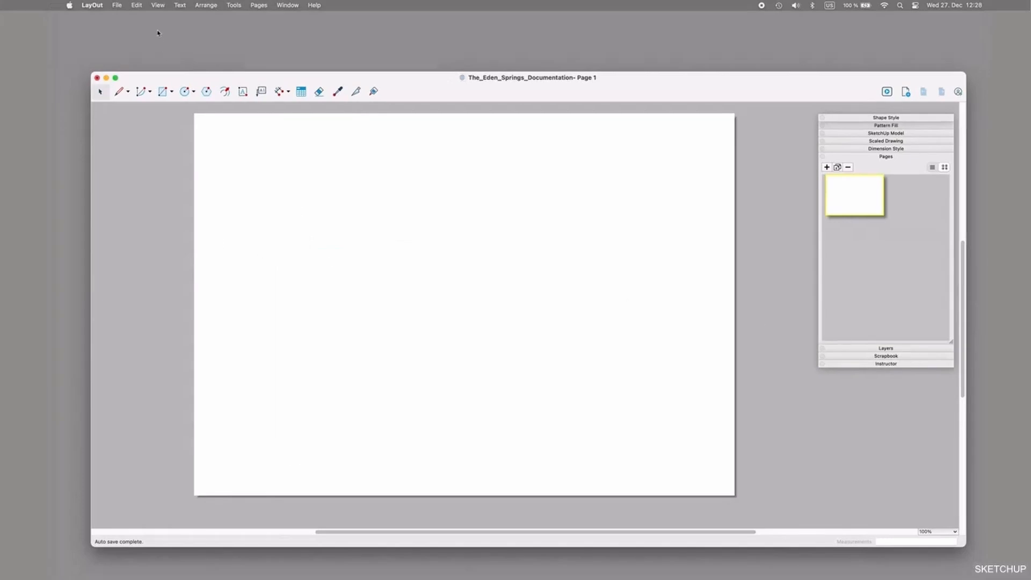
# Step: Customize the toolbar by adding Pan, Undo, Redo, Bring to Front, Bring Forward, Send to Back and Send Backwards
pyautogui.click(157, 5)
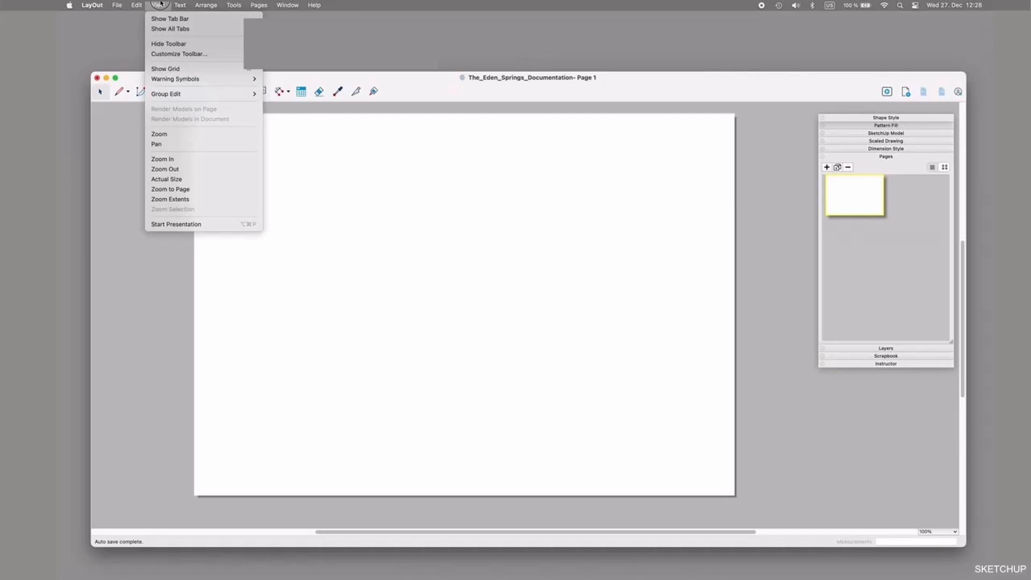
pyautogui.click(173, 53)
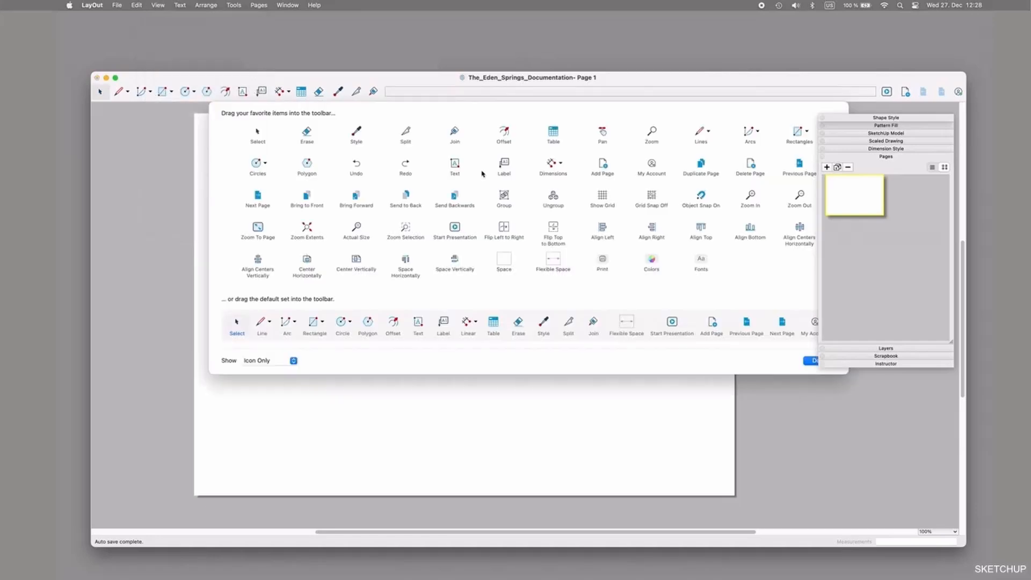
pyautogui.moveTo(557, 106); pyautogui.dragTo(550, 107)
pyautogui.moveTo(408, 148); pyautogui.dragTo(439, 92)
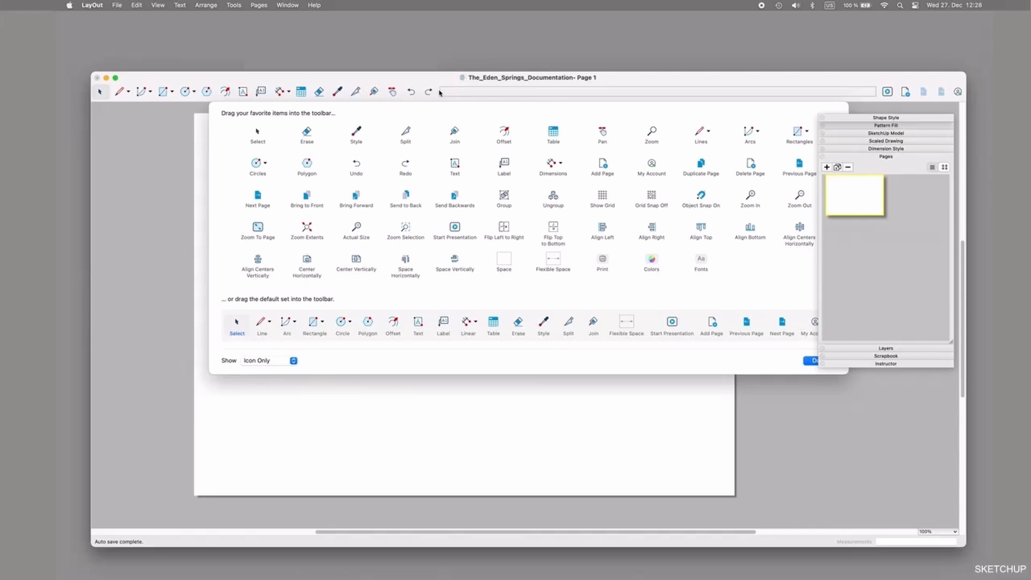
pyautogui.moveTo(306, 196); pyautogui.dragTo(419, 111)
pyautogui.moveTo(353, 197); pyautogui.dragTo(465, 92)
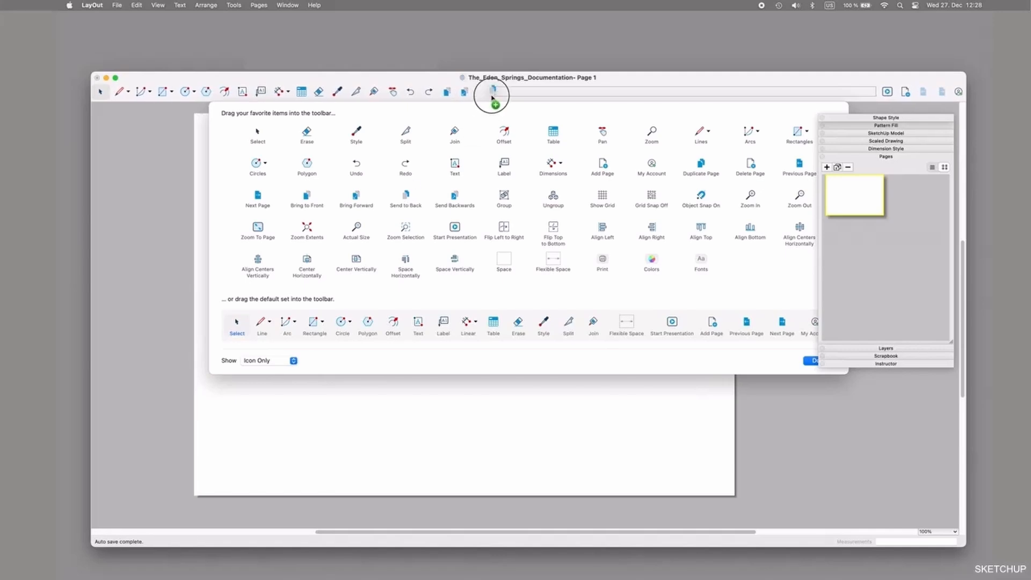
pyautogui.moveTo(454, 198); pyautogui.dragTo(494, 111)
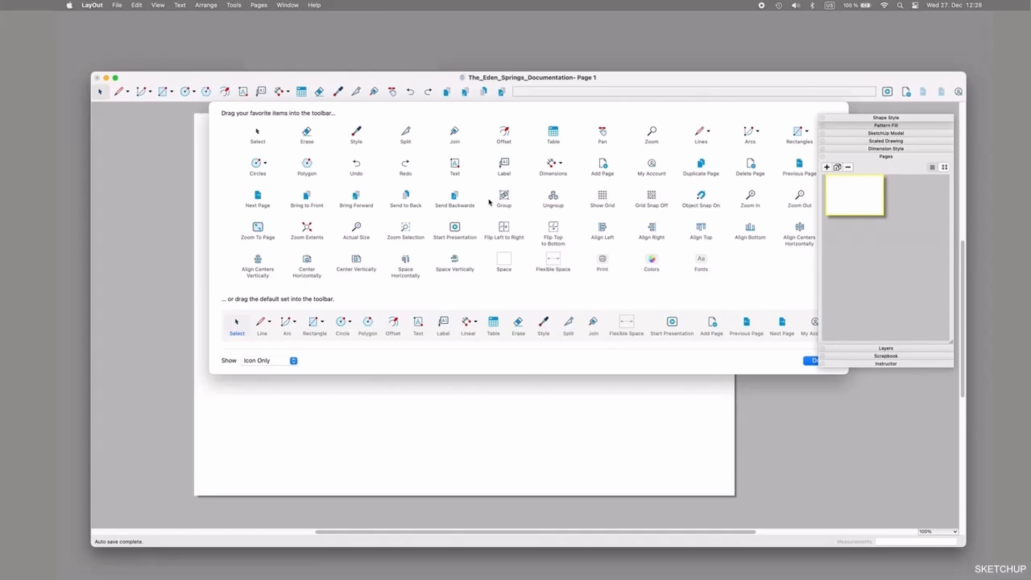
# Step: Add Zoom Extents, Flip Left to Right, Flip Top to Bottom, Colors and Fonts to the toolbar
pyautogui.moveTo(307, 227); pyautogui.dragTo(513, 107)
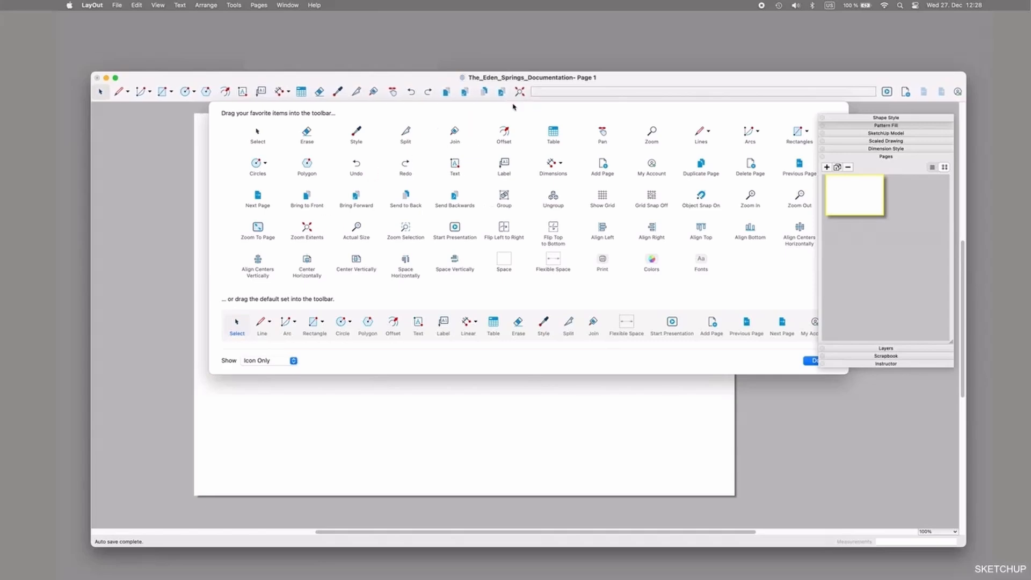
pyautogui.moveTo(503, 226); pyautogui.dragTo(558, 92)
pyautogui.moveTo(550, 206); pyautogui.dragTo(558, 92)
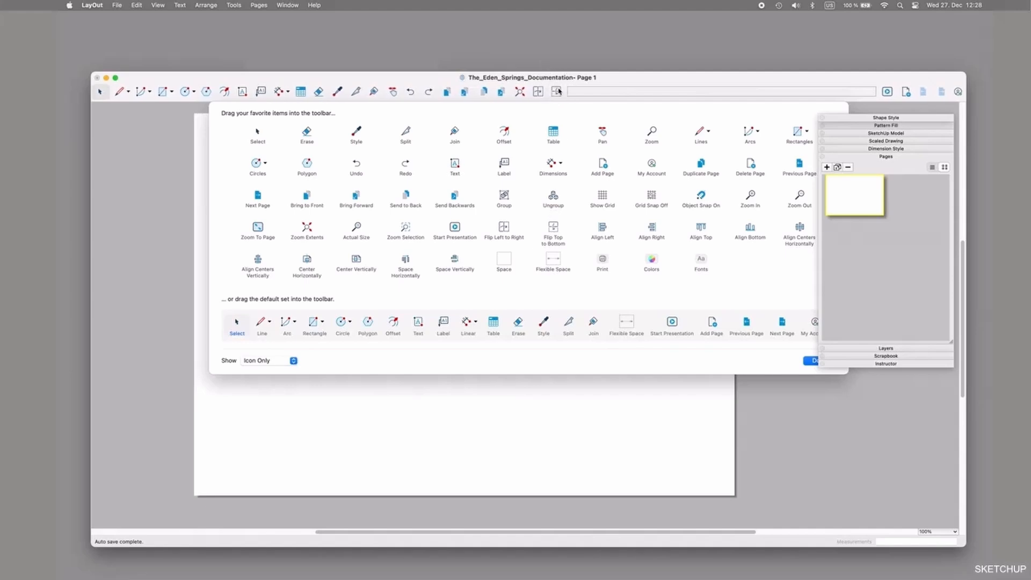
pyautogui.moveTo(658, 258); pyautogui.dragTo(577, 91)
pyautogui.moveTo(701, 258); pyautogui.dragTo(593, 91)
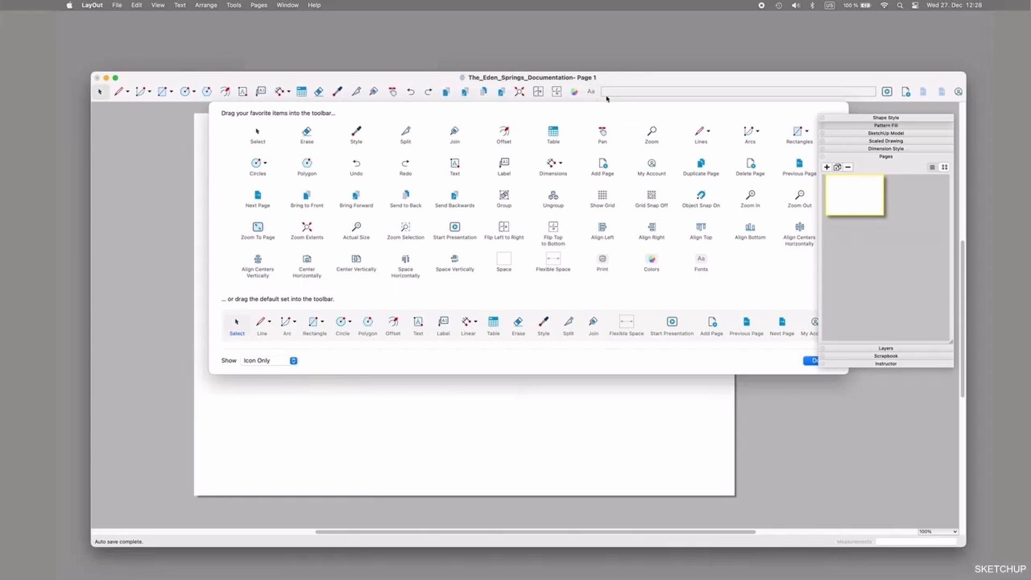
# Step: Display the toolbar items as Icon and Text and finish customizing the toolbar
pyautogui.click(278, 362)
pyautogui.click(272, 352)
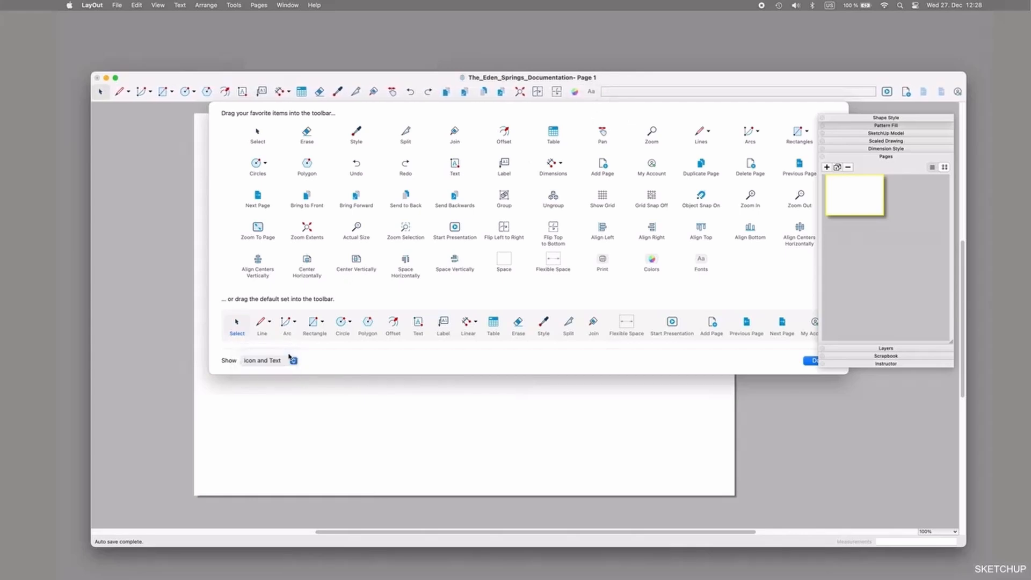
pyautogui.click(814, 368)
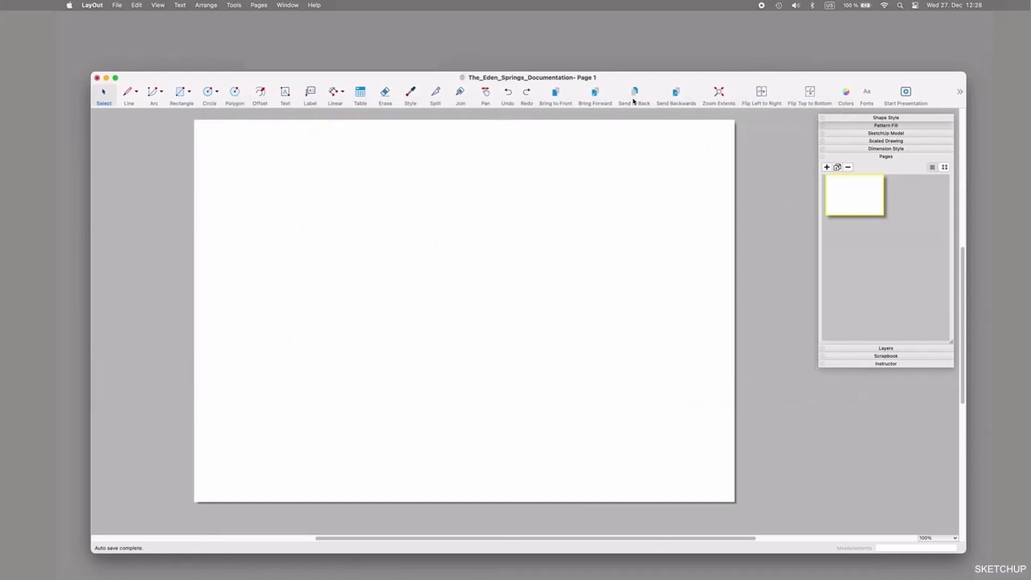
# Step: Expand the Instructor in place of the page list, view its Rectangle and Join tool guidance, and return to the Select tool
pyautogui.click(883, 364)
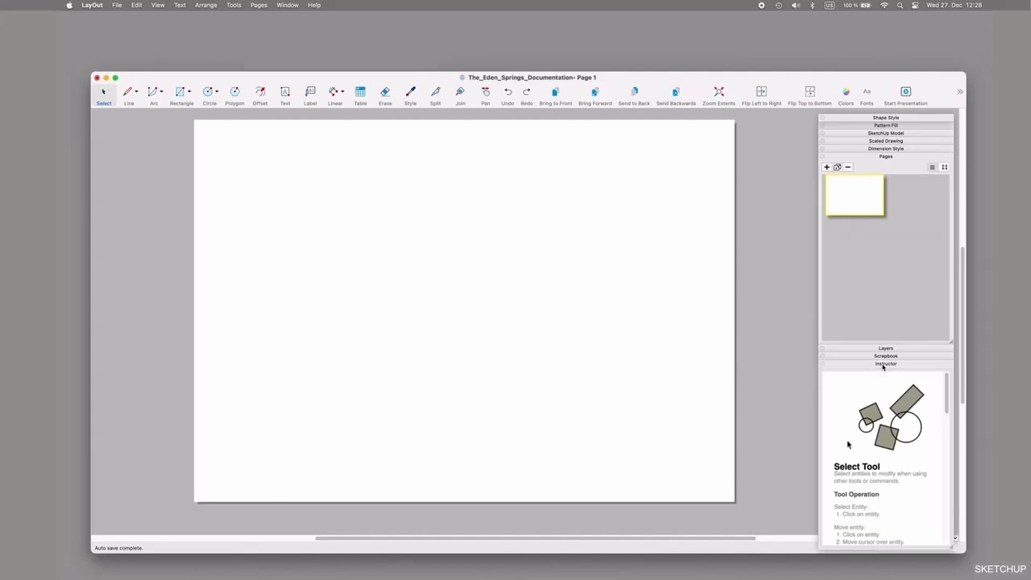
pyautogui.click(887, 157)
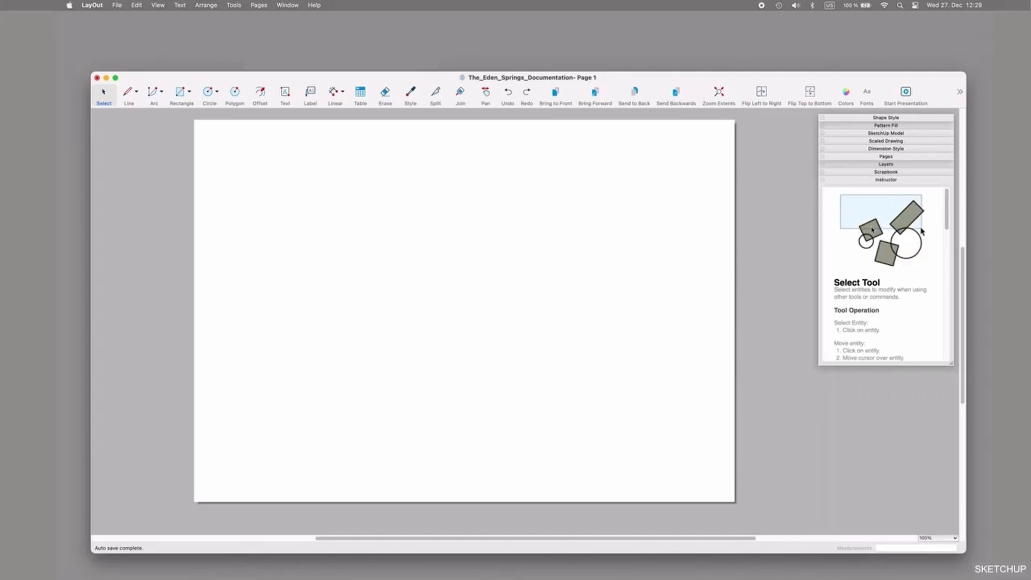
pyautogui.click(180, 95)
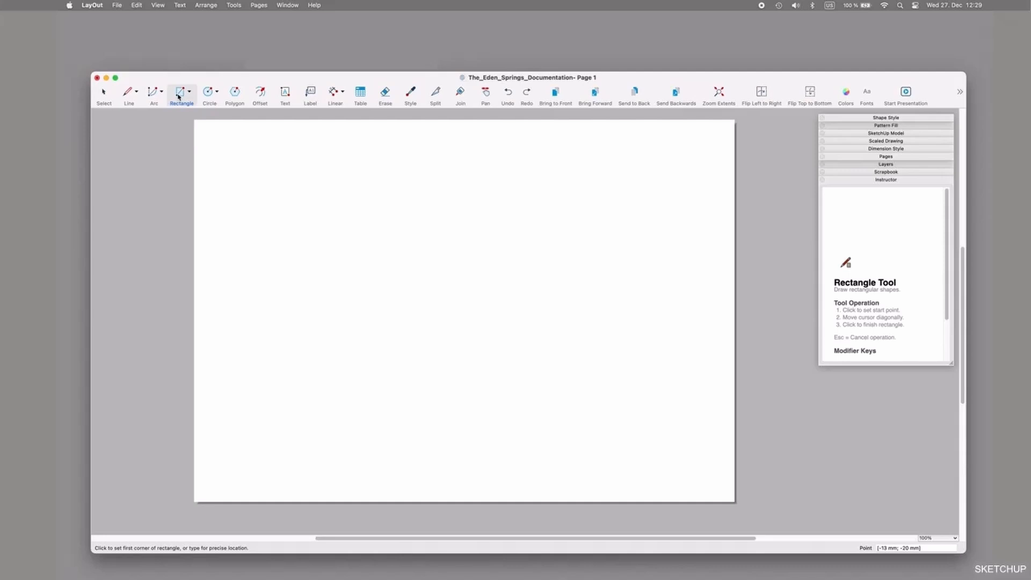
pyautogui.click(460, 95)
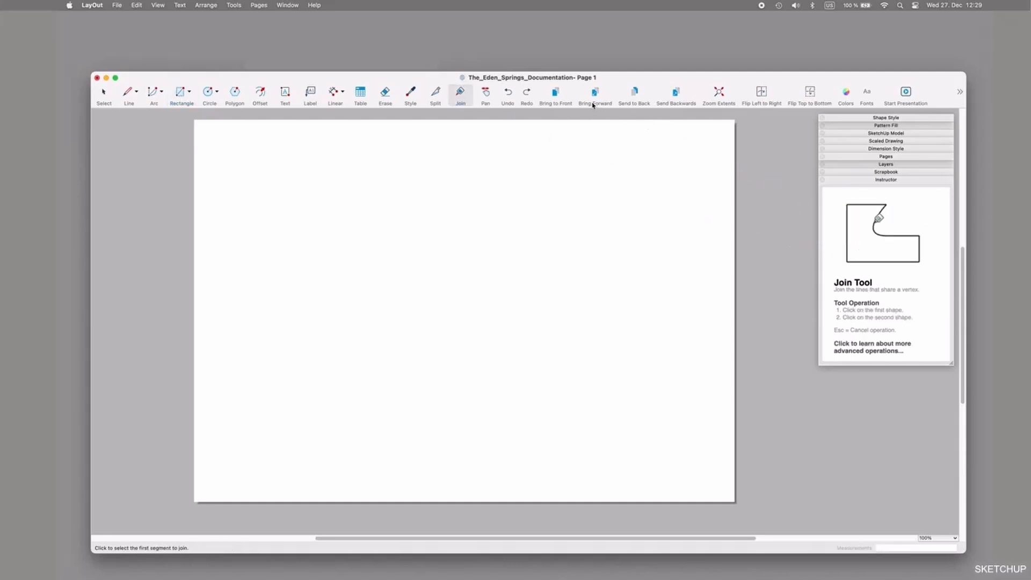
pyautogui.click(102, 96)
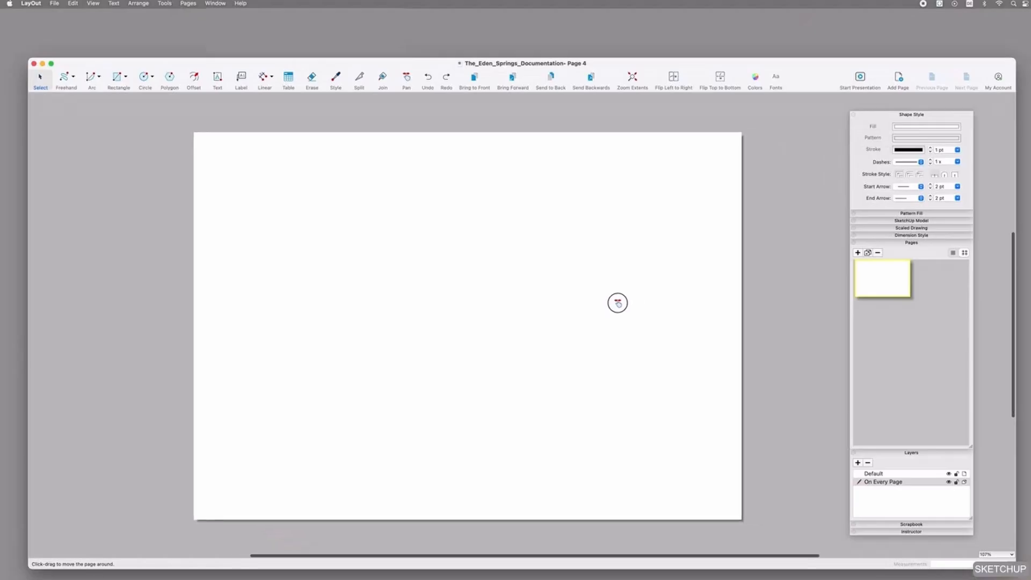
# Step: Draw a closed, downward-pointing triangle with the Line tool in the upper-left part of the blank page
pyautogui.moveTo(614, 301); pyautogui.dragTo(621, 307)
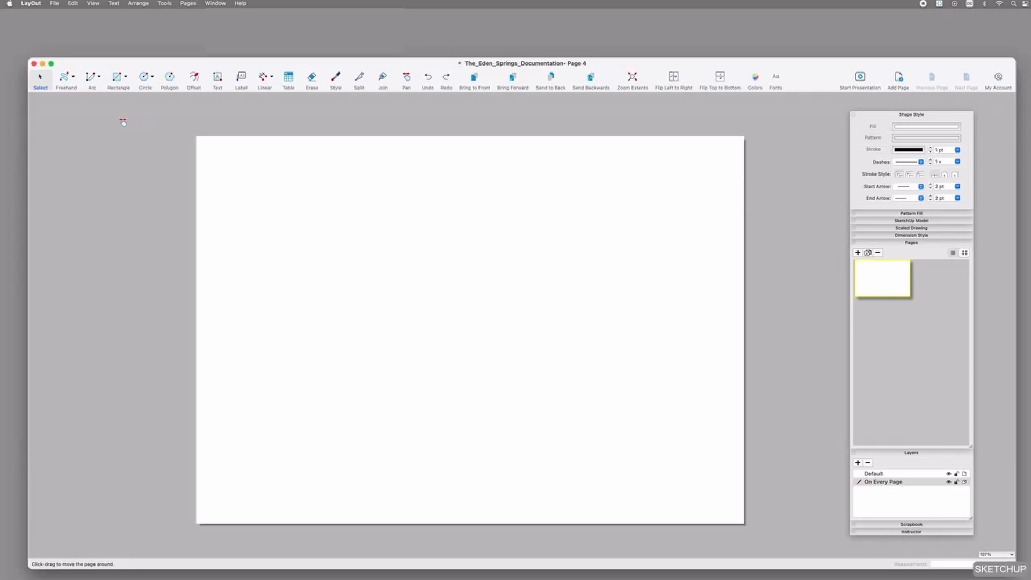
pyautogui.click(67, 81)
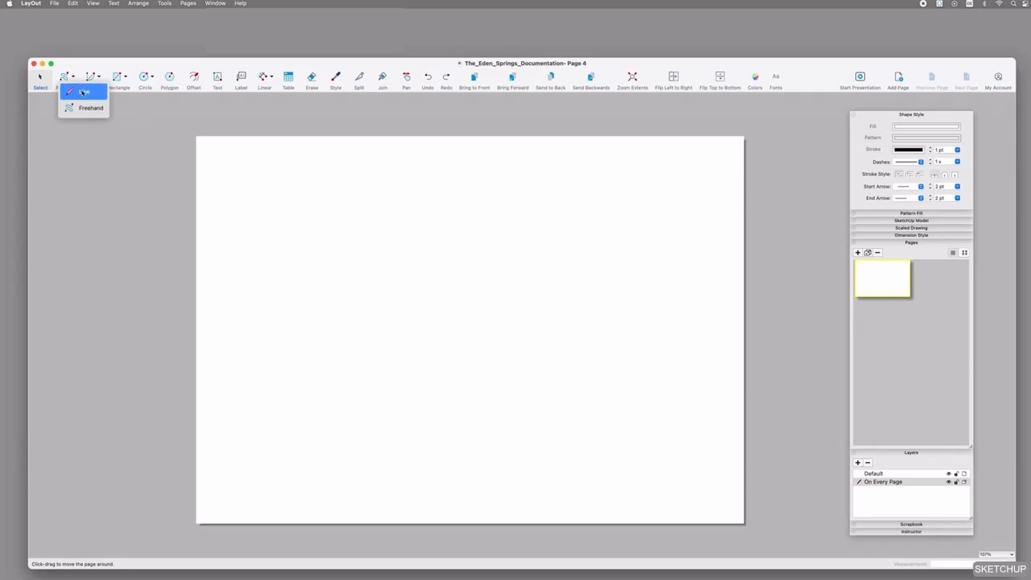
pyautogui.click(82, 92)
pyautogui.click(295, 231)
pyautogui.click(449, 230)
pyautogui.click(386, 324)
pyautogui.click(295, 231)
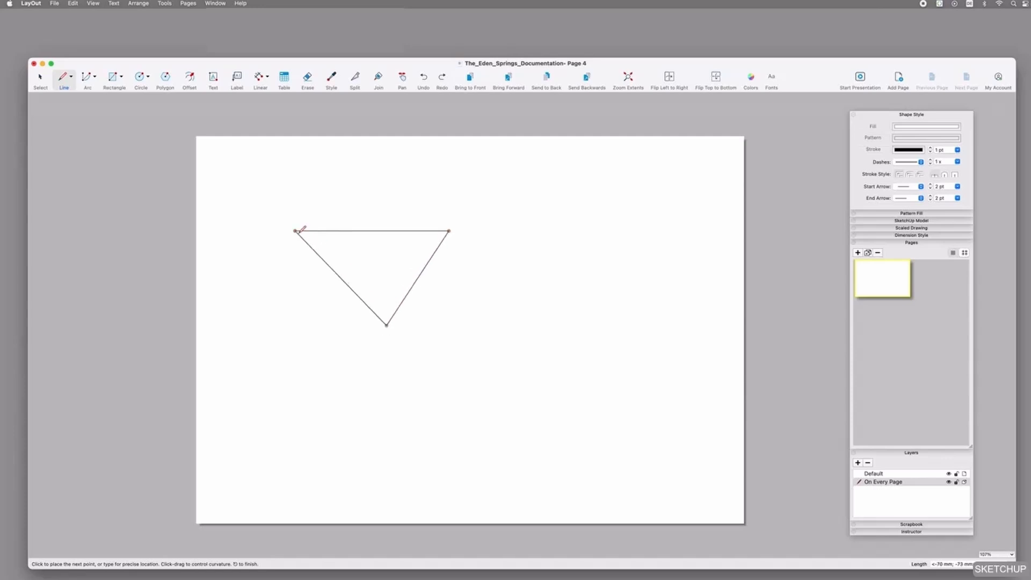
# Step: Sketch an open, irregular outline with the Freehand tool in the blank area to the lower right of the triangle
pyautogui.click(66, 74)
pyautogui.click(82, 105)
pyautogui.moveTo(493, 322)
pyautogui.mouseDown()
pyautogui.moveTo(598, 348)
pyautogui.moveTo(508, 391)
pyautogui.moveTo(488, 351)
pyautogui.mouseUp()
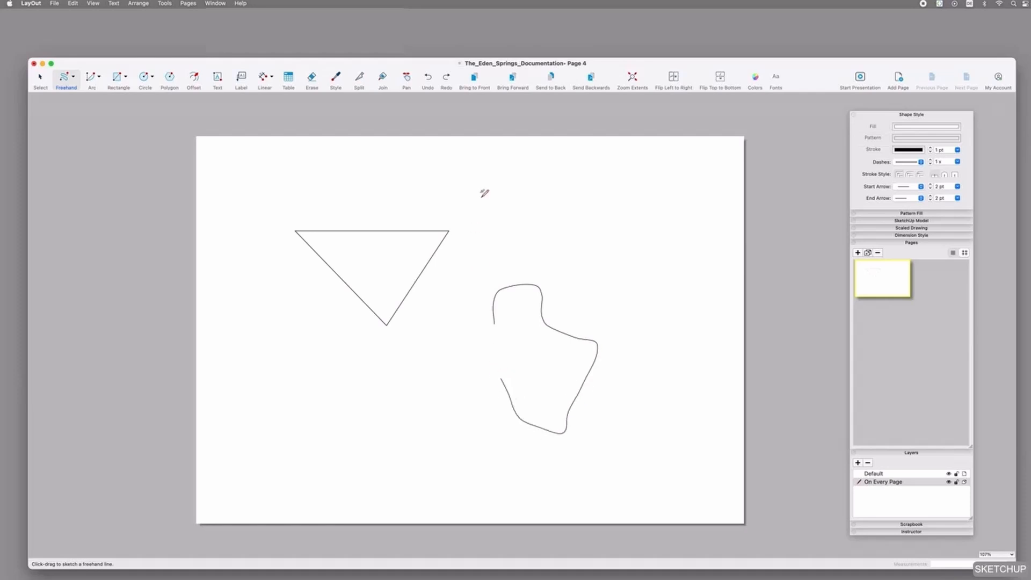
# Step: Select the triangle, move it slightly up and to the left, and scale it up a little
pyautogui.press('space')
pyautogui.click(405, 240)
pyautogui.moveTo(404, 246)
pyautogui.mouseDown()
pyautogui.moveTo(376, 227)
pyautogui.moveTo(387, 220)
pyautogui.moveTo(397, 221)
pyautogui.moveTo(389, 244)
pyautogui.mouseUp()
pyautogui.moveTo(428, 303); pyautogui.dragTo(444, 279)
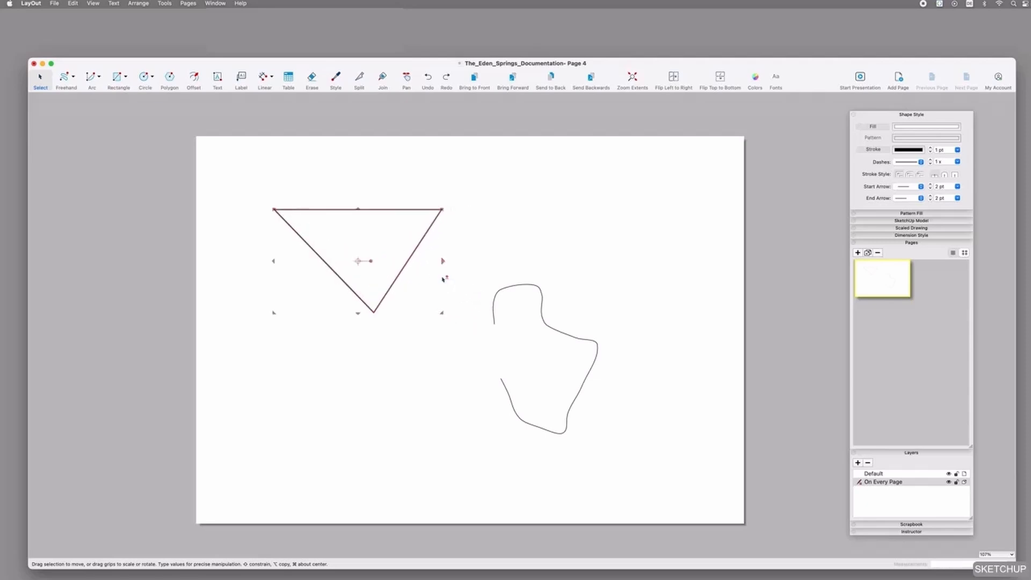
# Step: Move the freehand shape onto the triangle so that it covers the triangle's lower tip, and deselect it
pyautogui.click(510, 315)
pyautogui.moveTo(524, 309)
pyautogui.mouseDown()
pyautogui.moveTo(398, 269)
pyautogui.moveTo(369, 274)
pyautogui.mouseUp()
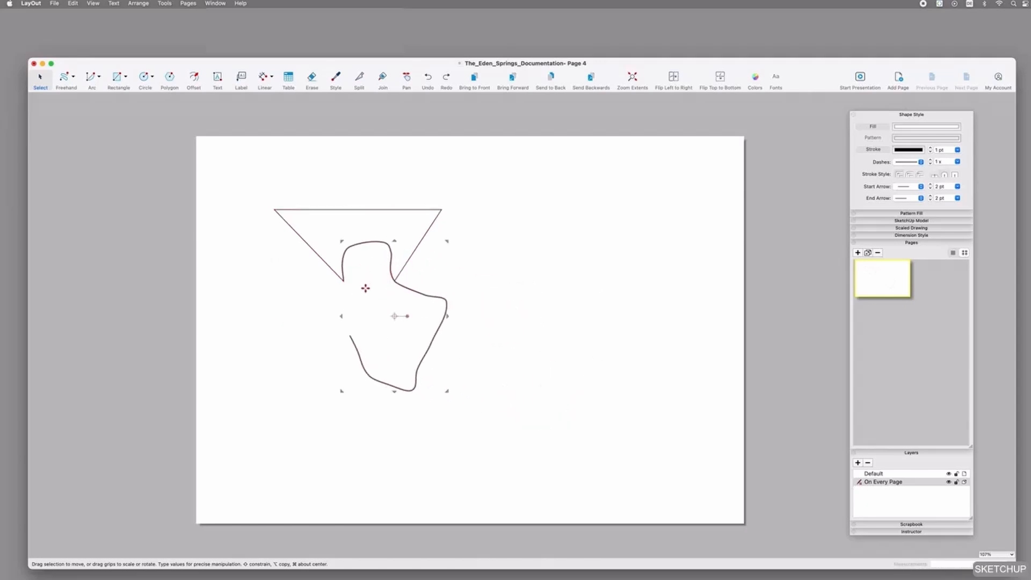
pyautogui.moveTo(404, 286); pyautogui.dragTo(396, 278)
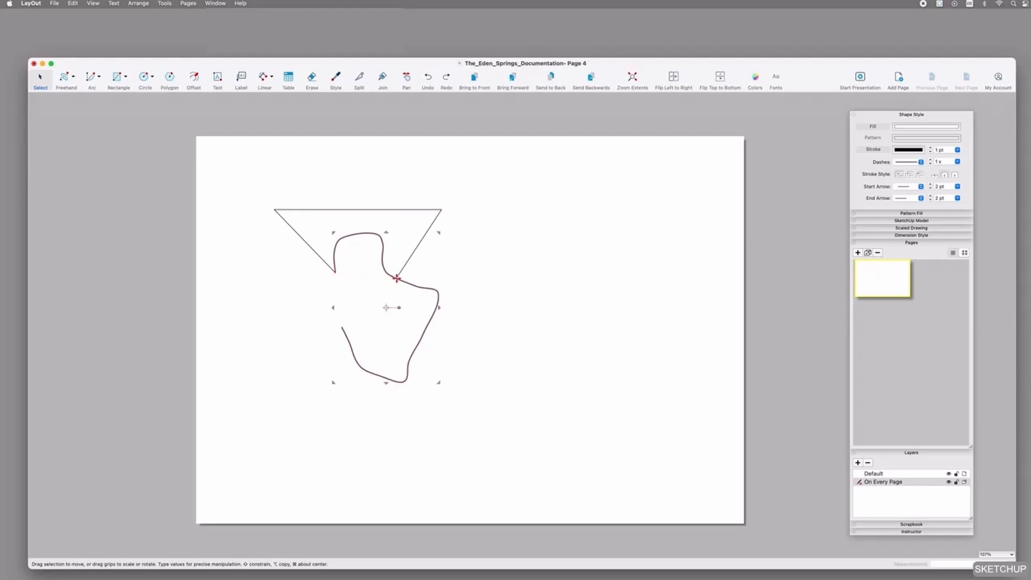
pyautogui.click(461, 298)
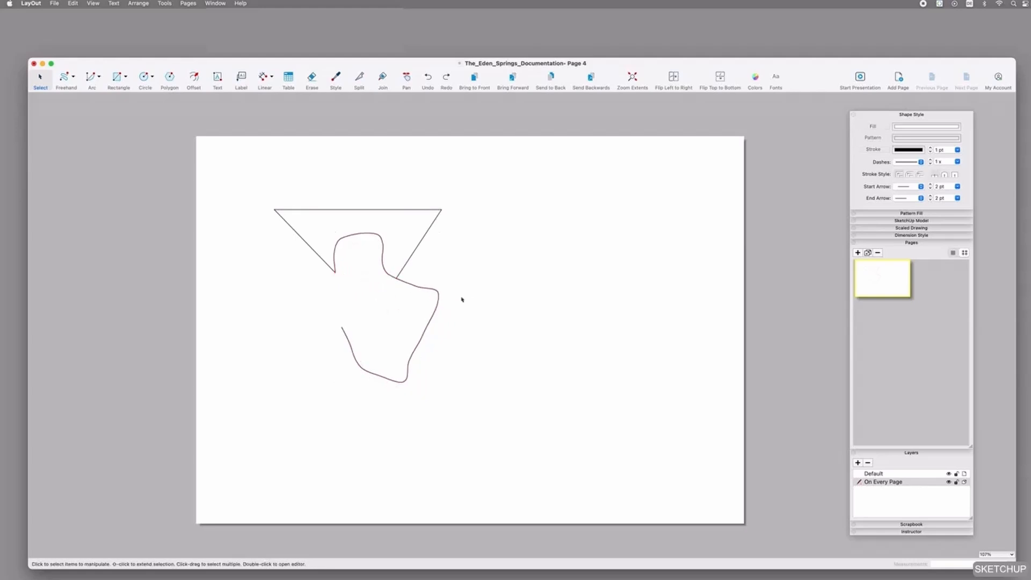
# Step: Collapse the page list and fill the freehand shape with Magenta from the Apple colour list
pyautogui.click(378, 306)
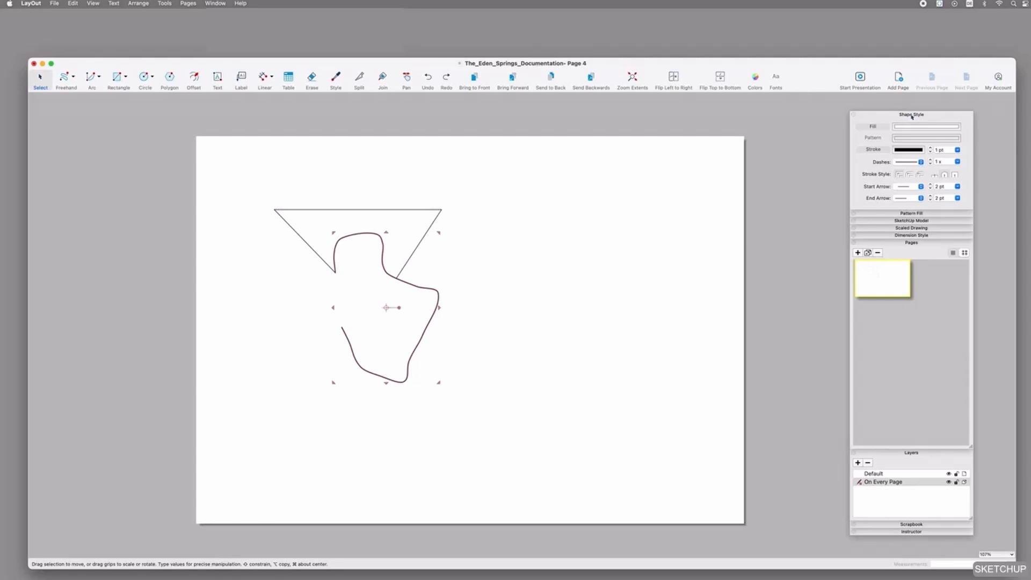
pyautogui.click(913, 243)
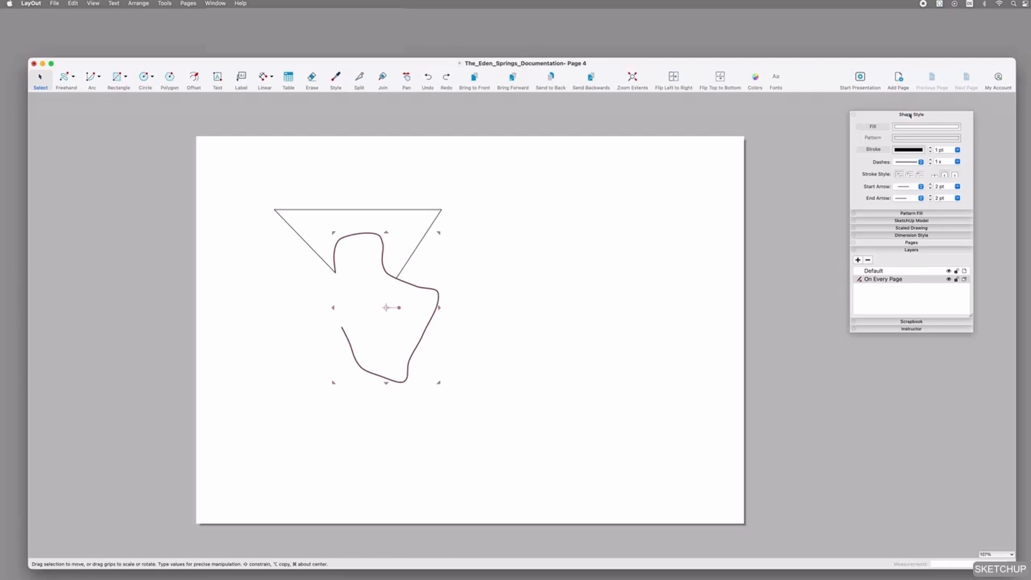
pyautogui.click(883, 128)
pyautogui.click(883, 128)
pyautogui.click(923, 127)
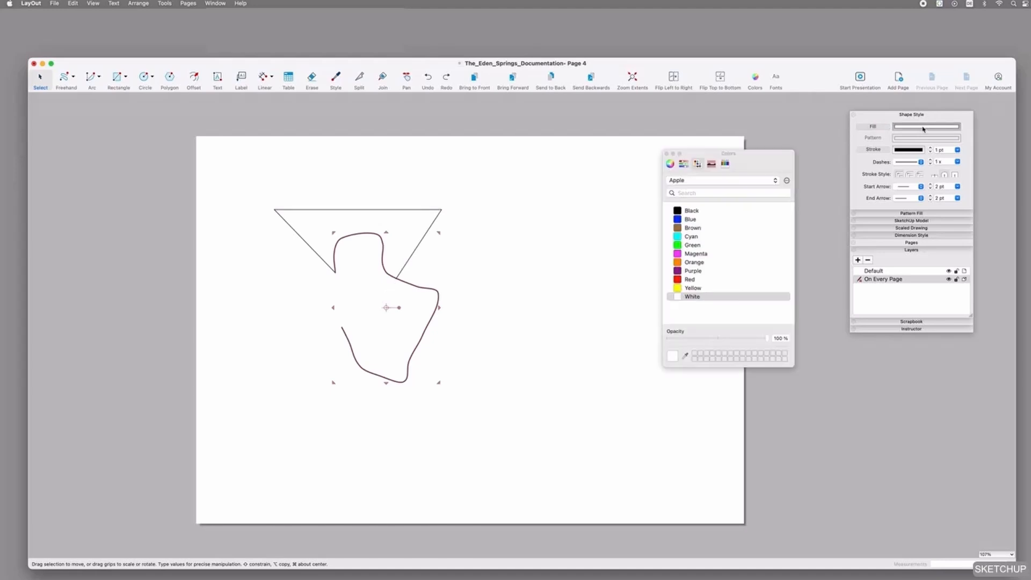
pyautogui.click(696, 253)
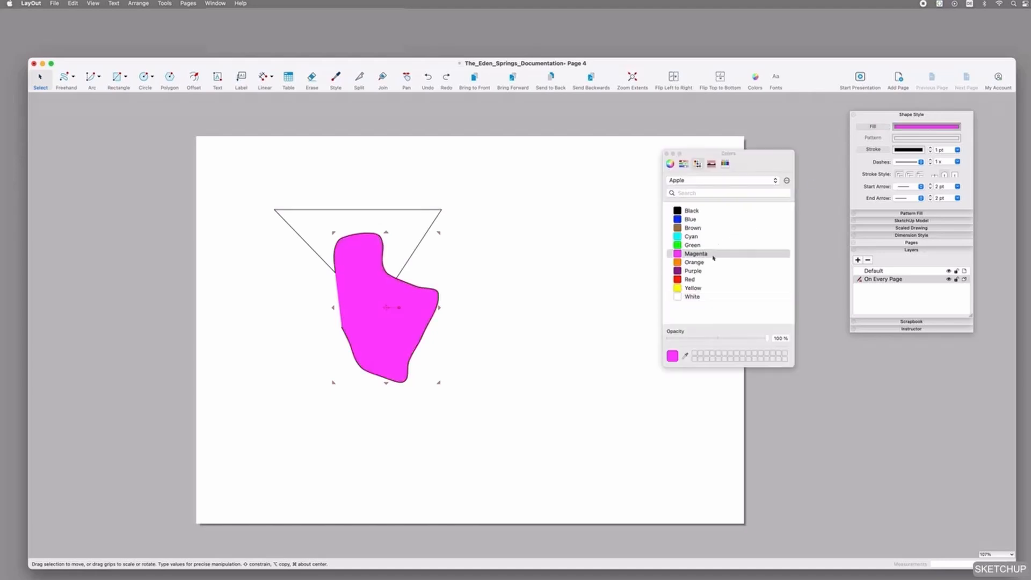
# Step: Apply the Lawn Yellow Mown pattern from the Site Patterns collection to the freehand shape
pyautogui.click(908, 140)
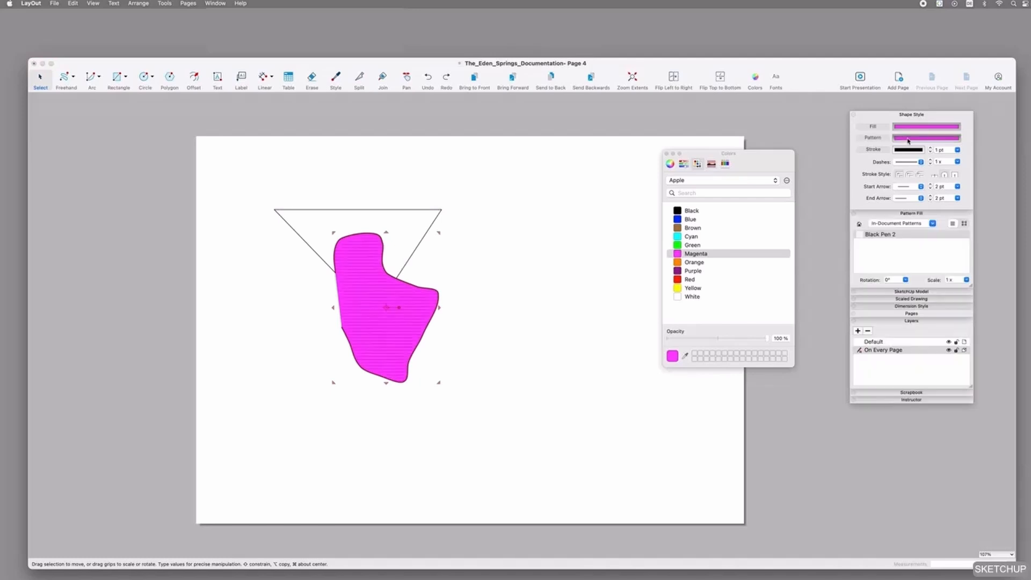
pyautogui.click(895, 223)
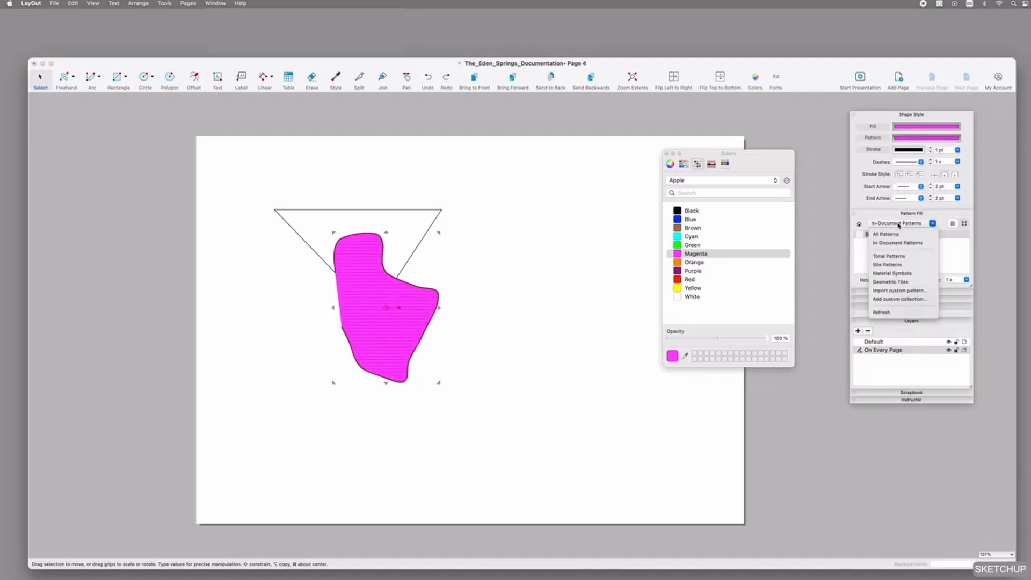
pyautogui.click(890, 263)
pyautogui.click(883, 251)
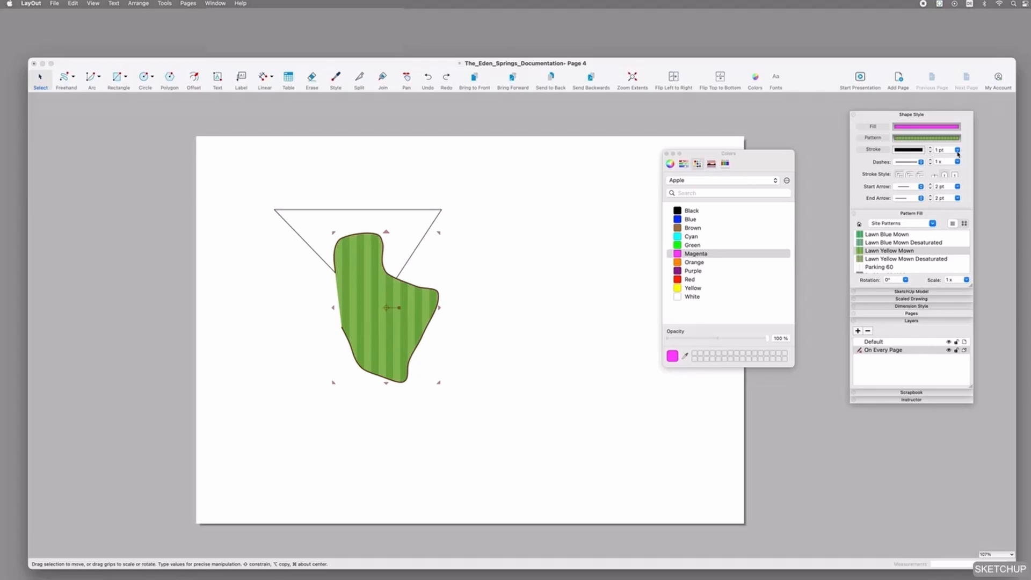
# Step: Reduce the freehand shape's stroke width to 0.5 pt, close the colour picker and deselect the shape
pyautogui.click(930, 152)
pyautogui.click(930, 153)
pyautogui.click(930, 153)
pyautogui.click(930, 153)
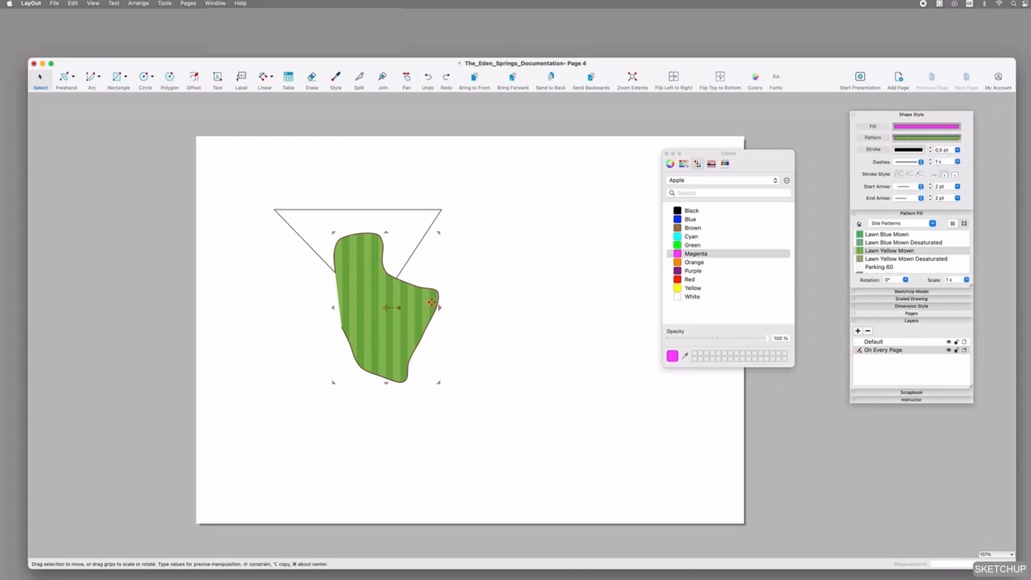
pyautogui.click(666, 154)
pyautogui.click(504, 314)
pyautogui.scroll(1, 470, 329)
# Step: Give the green-striped freehand shape's outline the first short-dash line style and deselect it
pyautogui.click(423, 294)
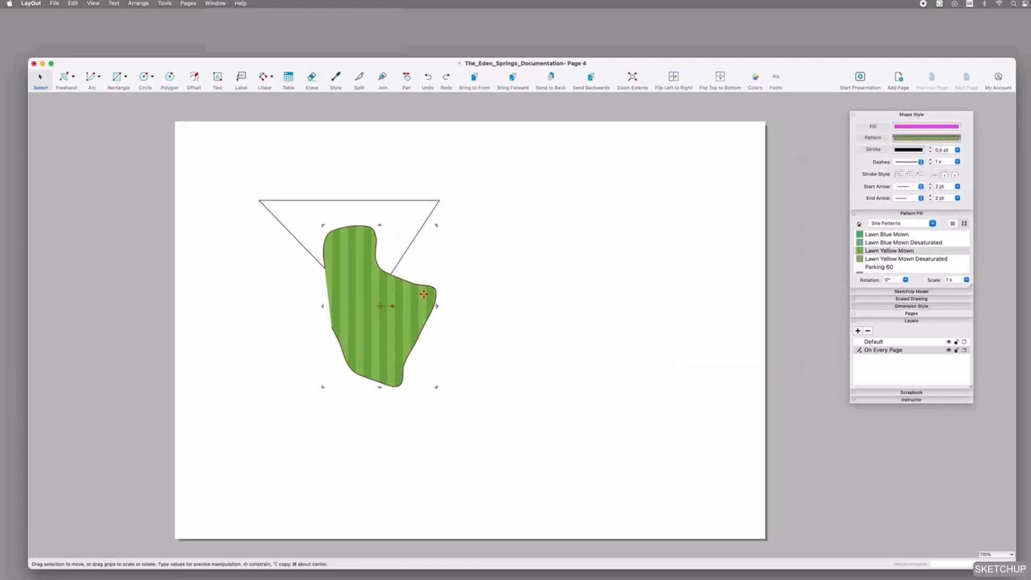
pyautogui.click(913, 164)
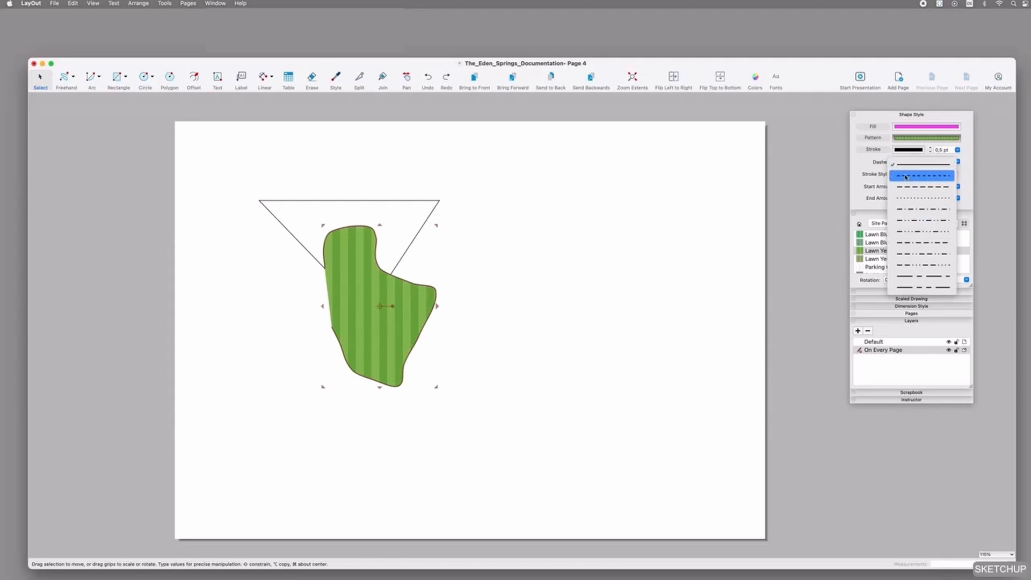
pyautogui.click(924, 176)
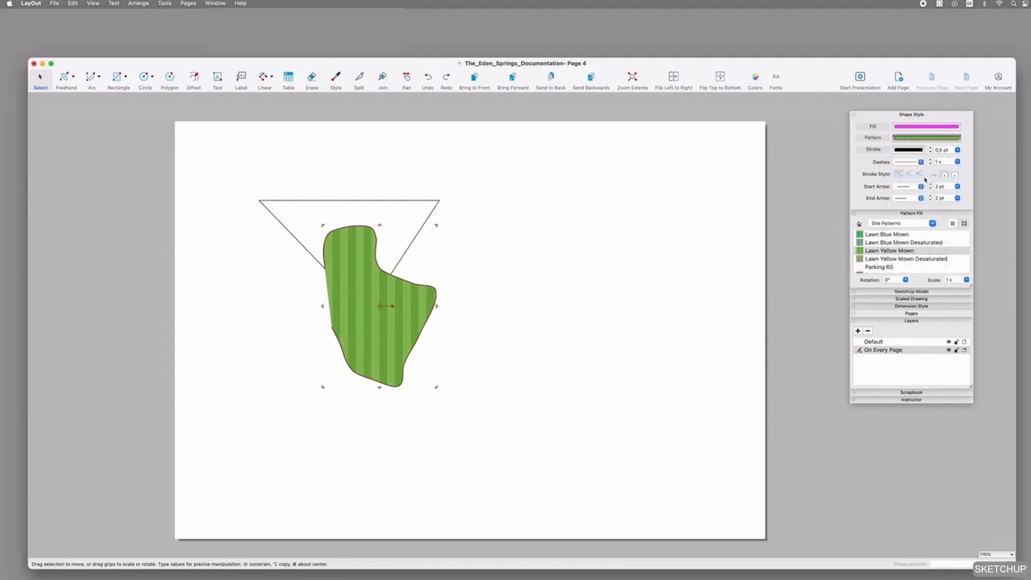
pyautogui.click(426, 240)
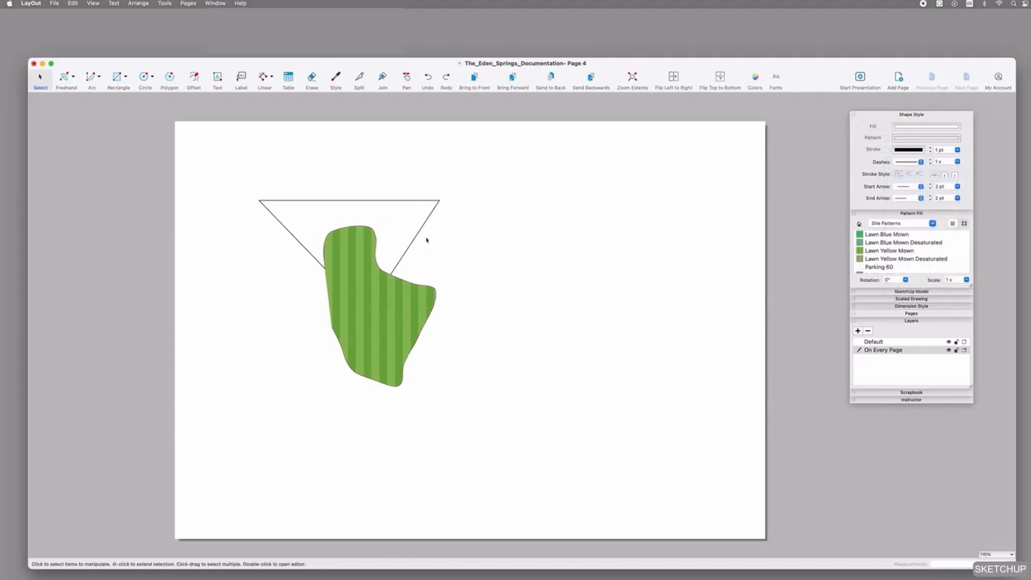
# Step: Draw a single horizontal line in the blank area to the right of the triangle
pyautogui.press('l')
pyautogui.click(505, 230)
pyautogui.doubleClick(637, 230)
pyautogui.press('space')
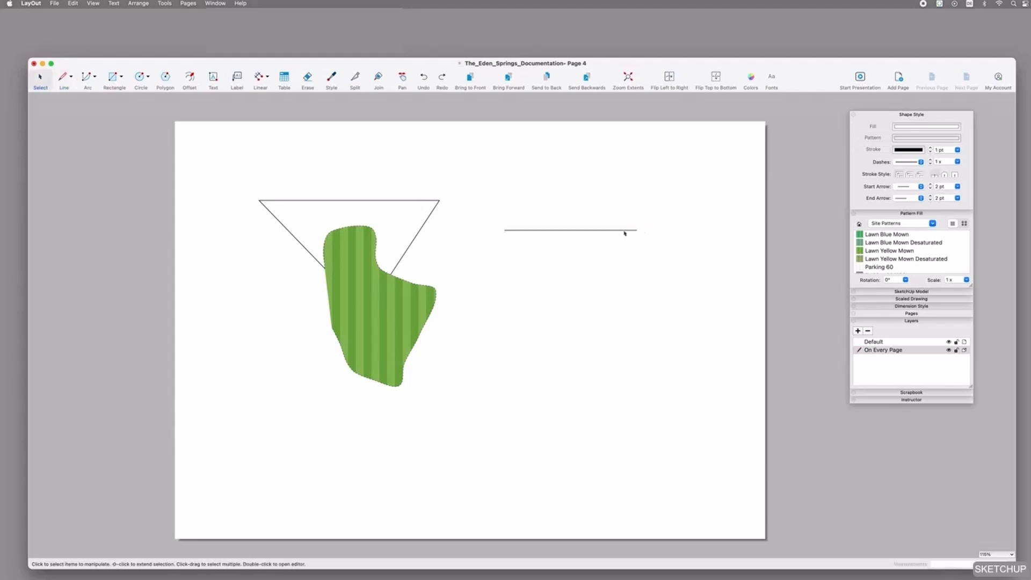
# Step: Give the horizontal line filled dot symbols for both its start arrow and its end arrow
pyautogui.click(624, 231)
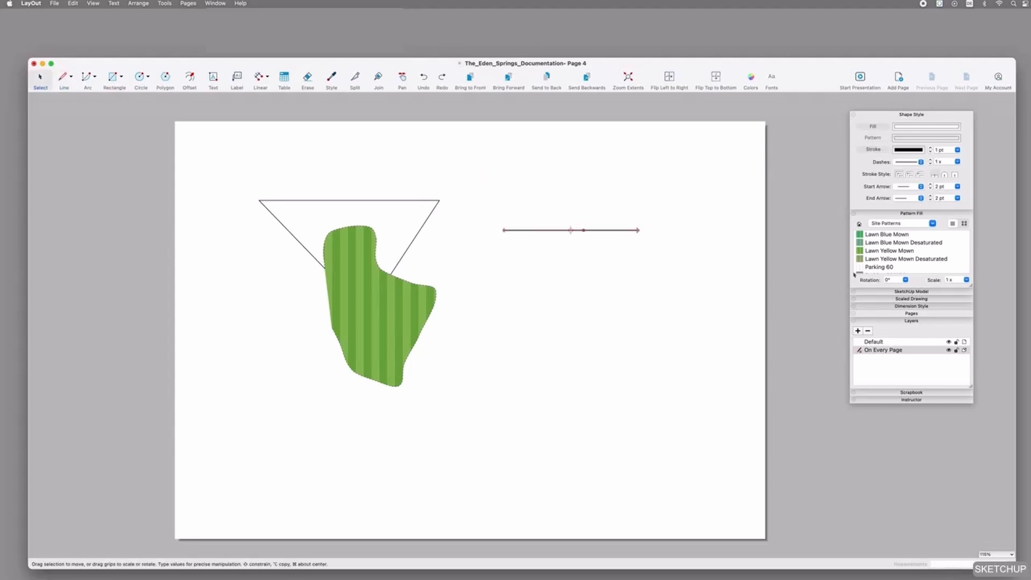
pyautogui.click(905, 186)
pyautogui.click(904, 256)
pyautogui.click(906, 198)
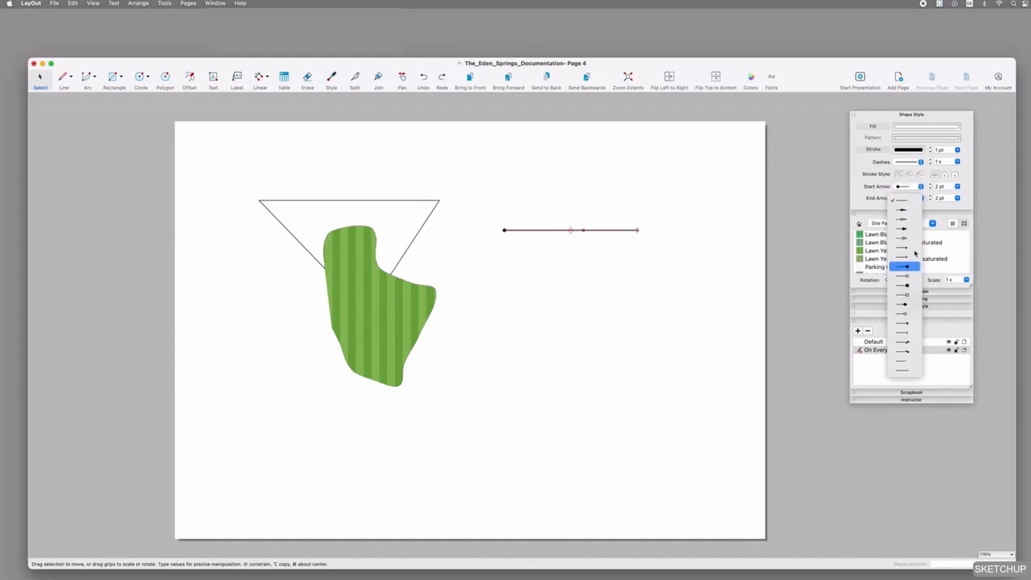
pyautogui.click(904, 265)
pyautogui.click(907, 198)
pyautogui.click(905, 302)
pyautogui.click(637, 228)
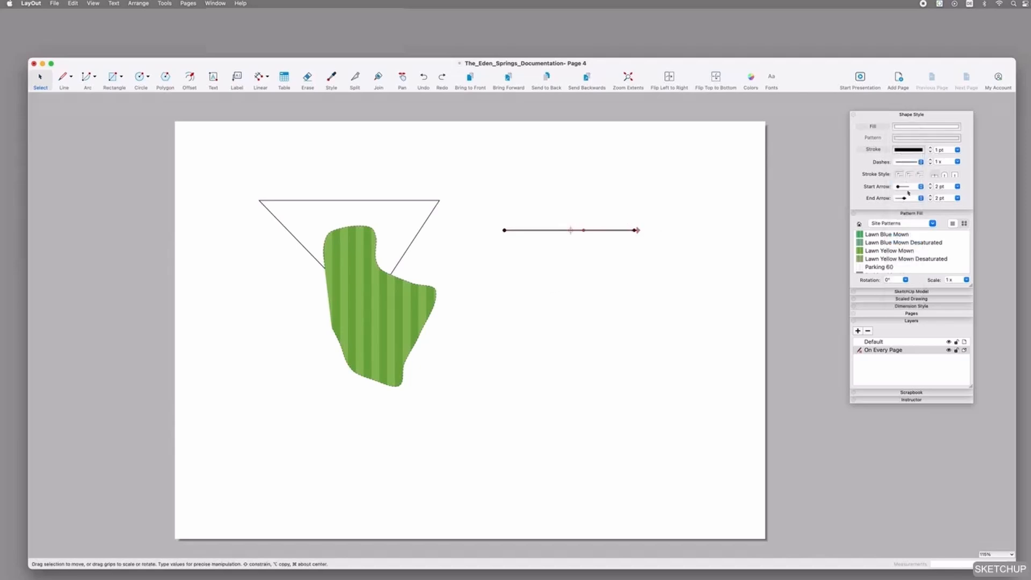
# Step: Choose a smaller start arrow size for the horizontal line and deselect it
pyautogui.click(957, 186)
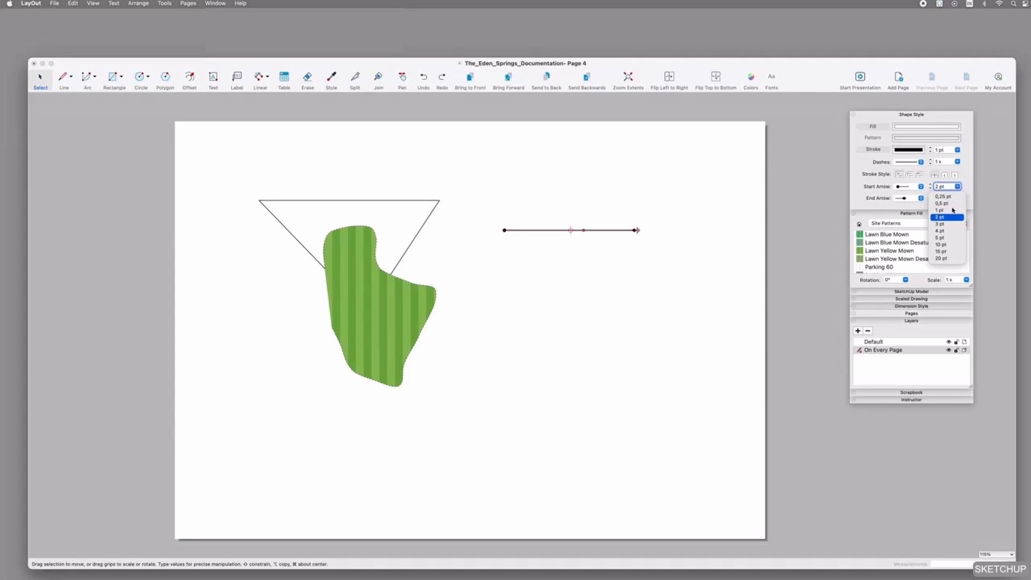
pyautogui.click(956, 205)
pyautogui.click(655, 208)
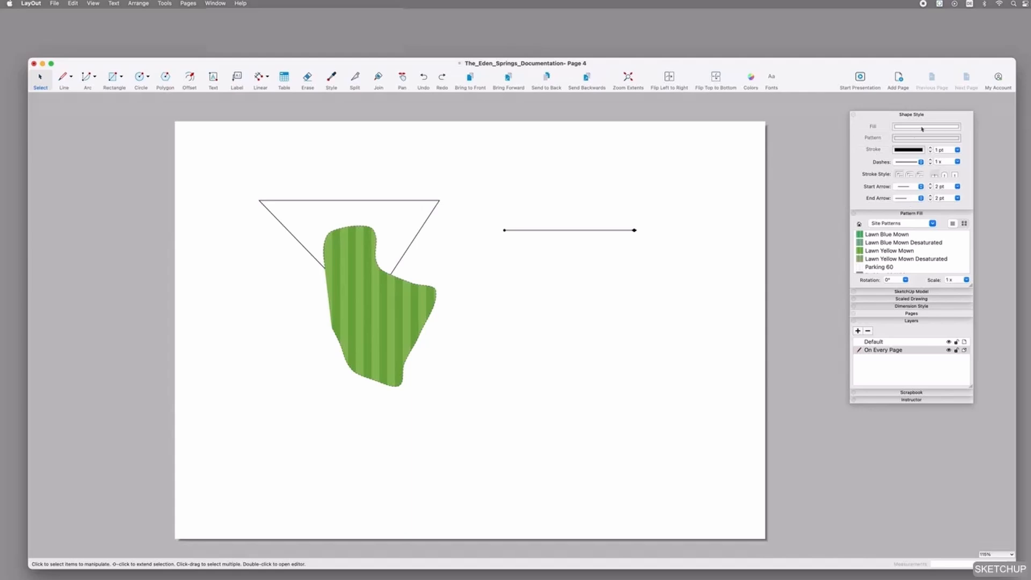
# Step: With nothing selected, set a filled arrowhead as the start arrow and draw a second horizontal line below the first
pyautogui.click(913, 187)
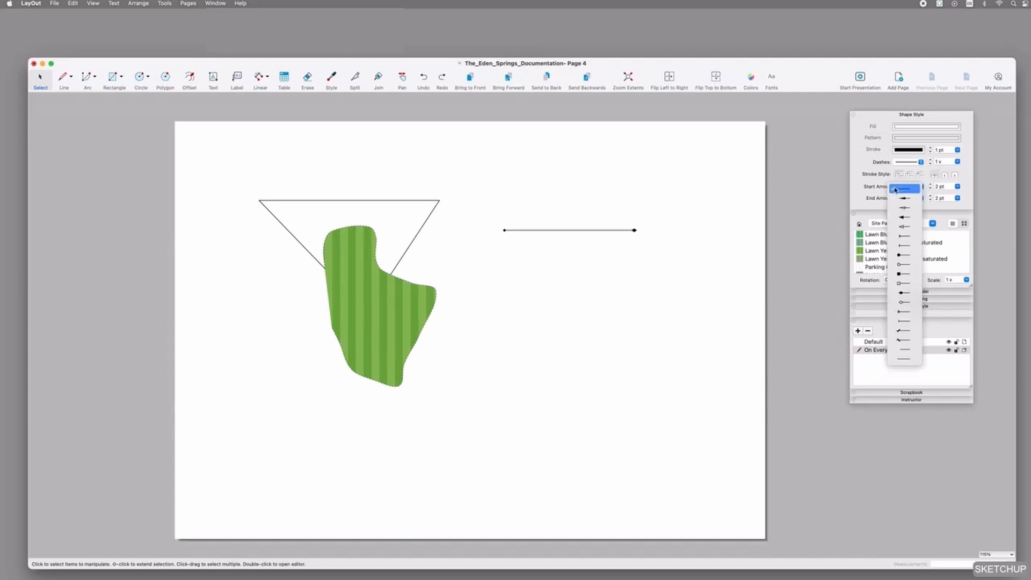
pyautogui.click(905, 226)
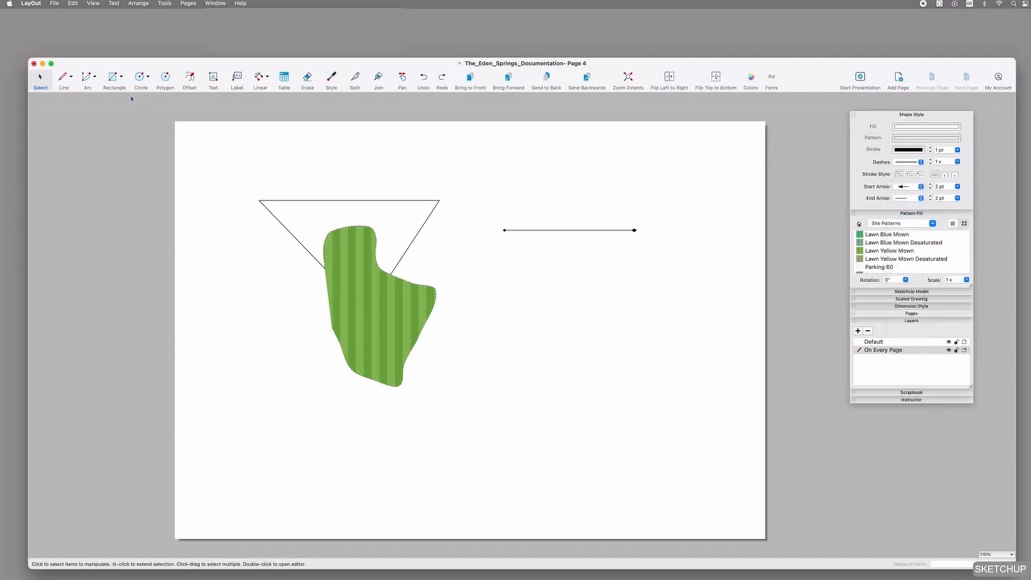
pyautogui.click(62, 77)
pyautogui.click(543, 312)
pyautogui.click(655, 312)
pyautogui.press('space')
# Step: Draw a 2 Point Arc bulging upward between the two endpoints of the arrowed line
pyautogui.click(86, 76)
pyautogui.click(87, 77)
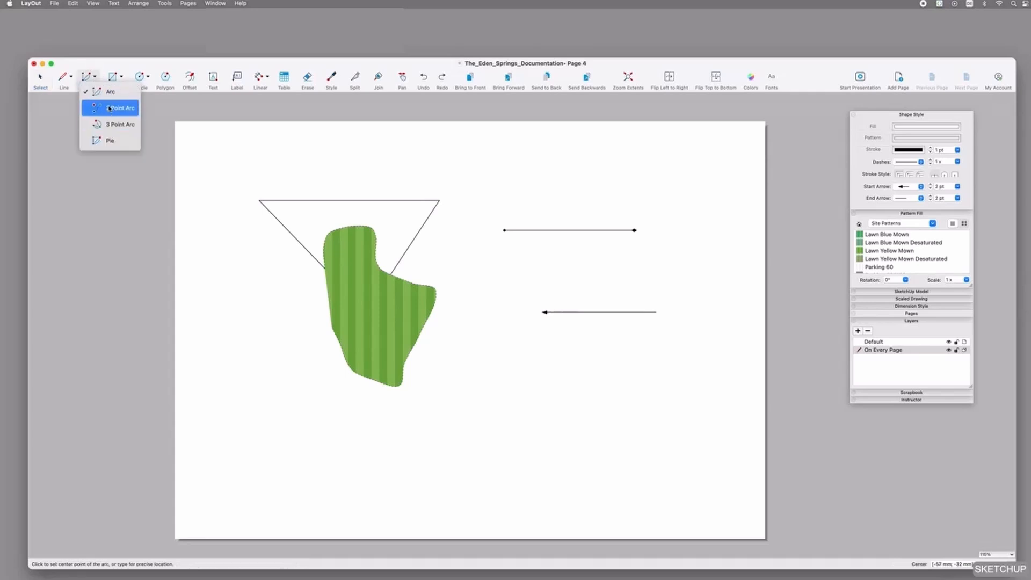
pyautogui.click(113, 107)
pyautogui.click(543, 311)
pyautogui.click(655, 312)
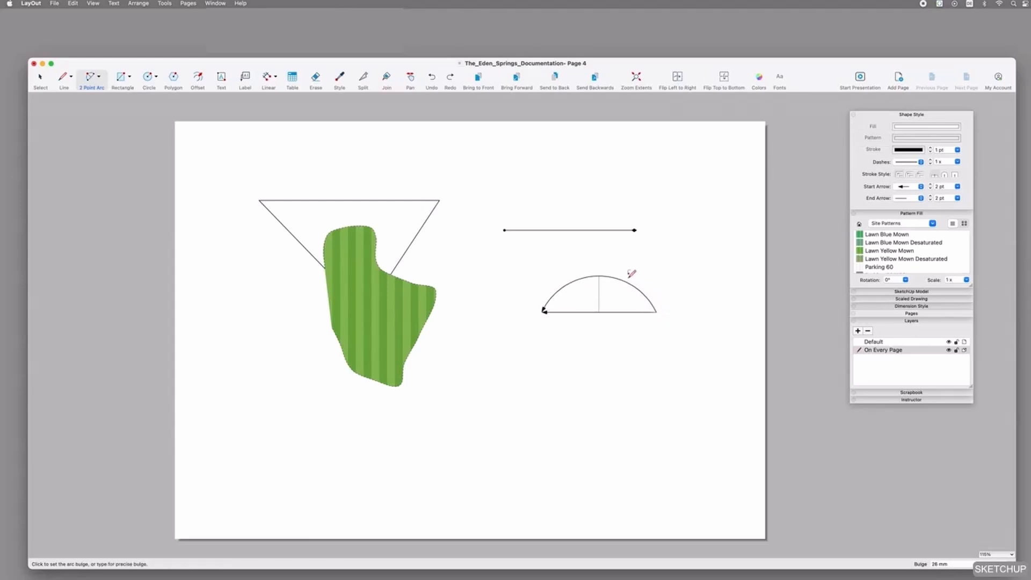
pyautogui.click(628, 267)
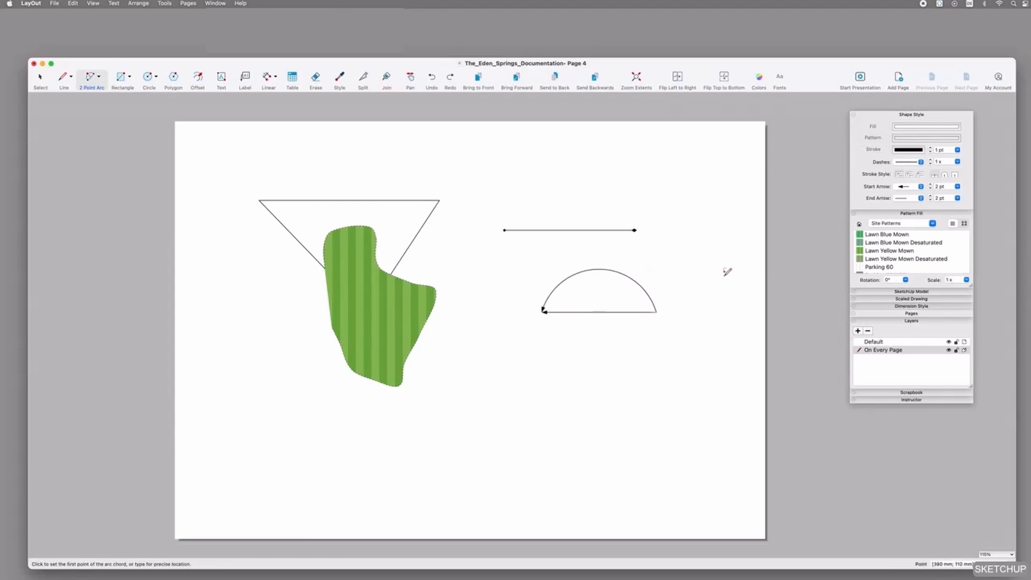
# Step: Draw a pie-slice shape opening to the right with the Pie tool, below the arc
pyautogui.click(96, 80)
pyautogui.click(482, 416)
pyautogui.click(559, 382)
pyautogui.click(582, 441)
pyautogui.press('space')
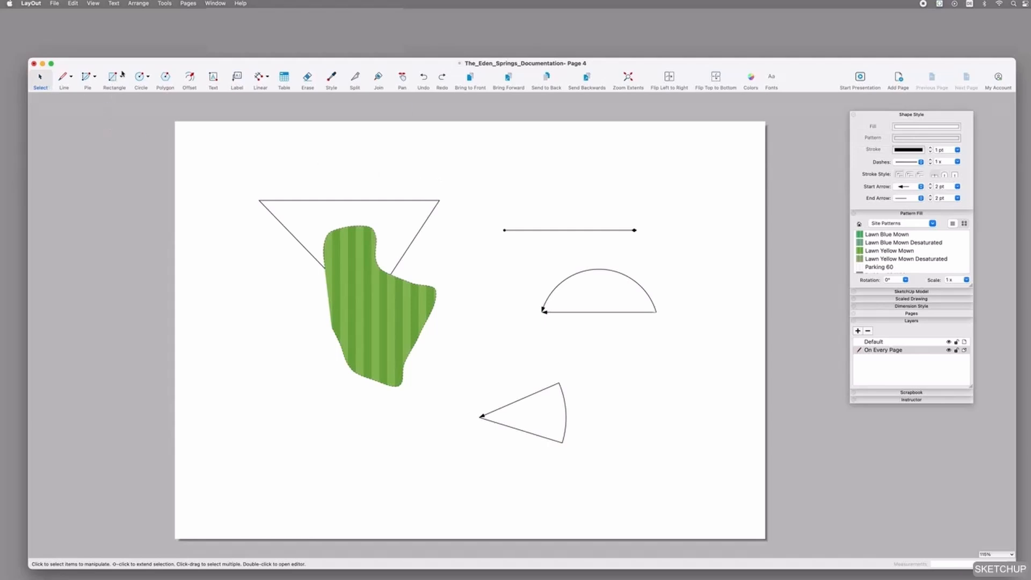
# Step: Look through the Circle and Polygon tools, and offset the triangle's outline inward by about 9 mm
pyautogui.click(140, 77)
pyautogui.click(157, 79)
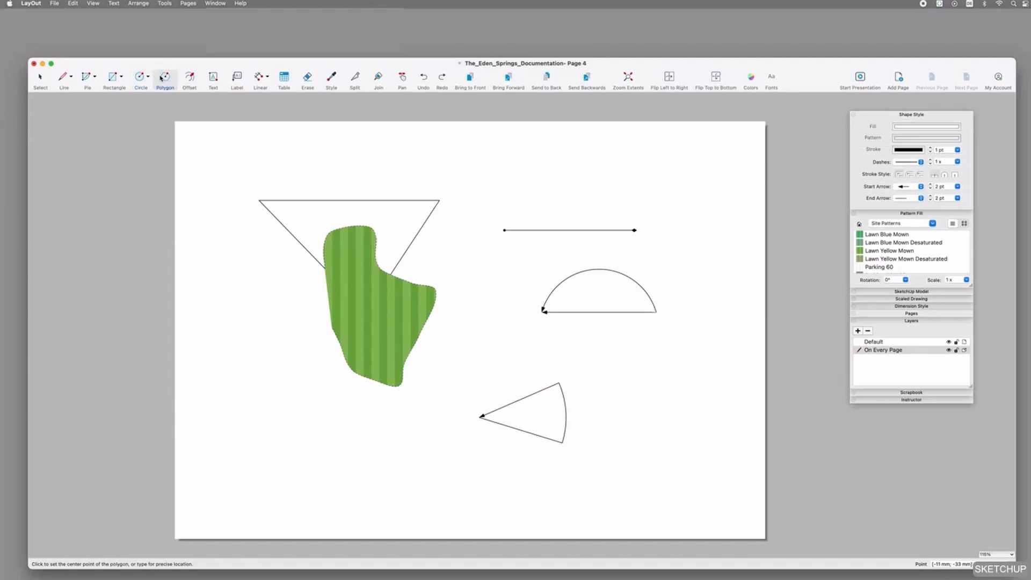
pyautogui.click(187, 80)
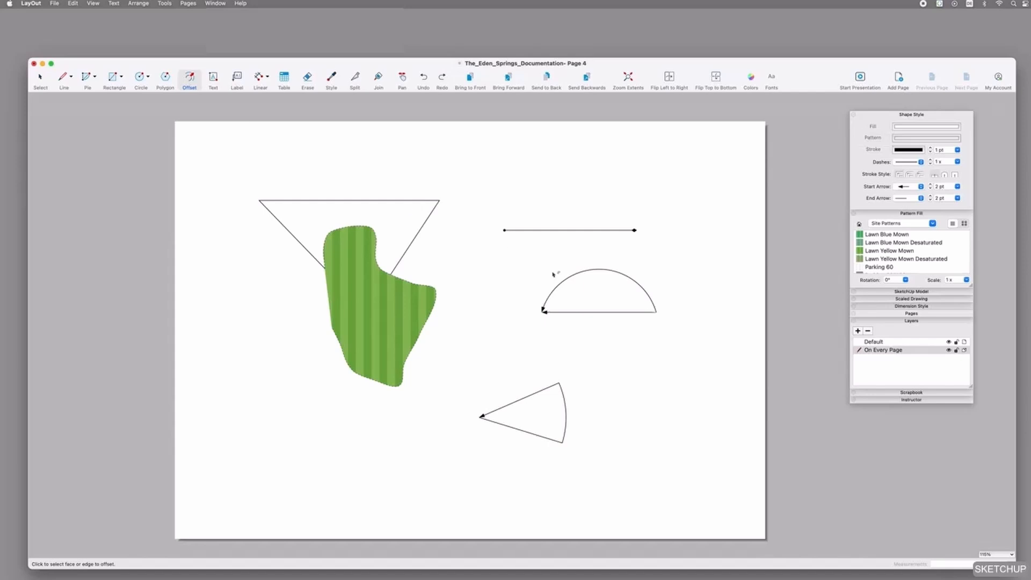
pyautogui.click(420, 229)
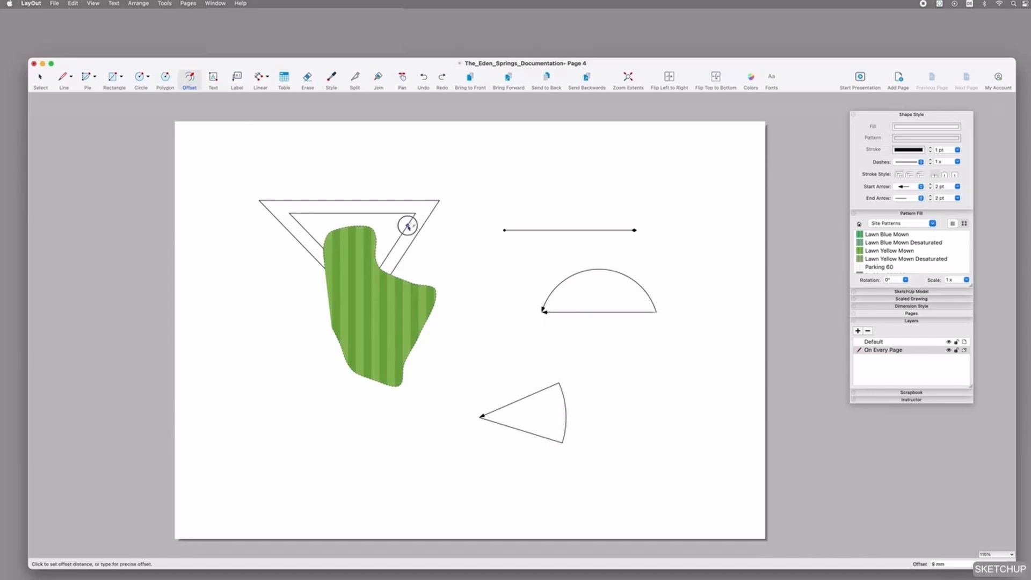
pyautogui.click(408, 226)
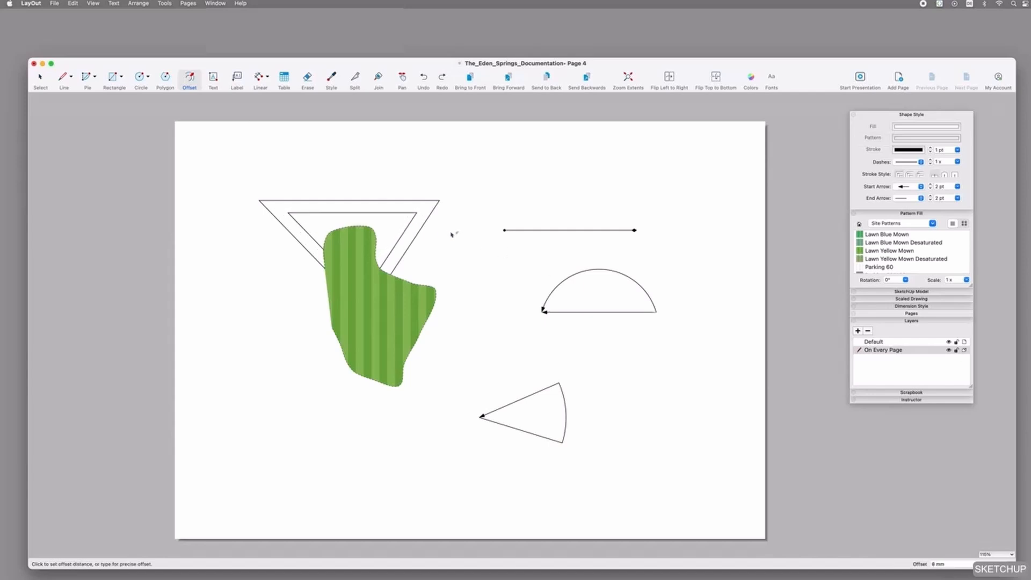
# Step: Set the Text tool's font to Arial Regular, size 12, and move the Fonts window clear of the page's left half
pyautogui.click(218, 86)
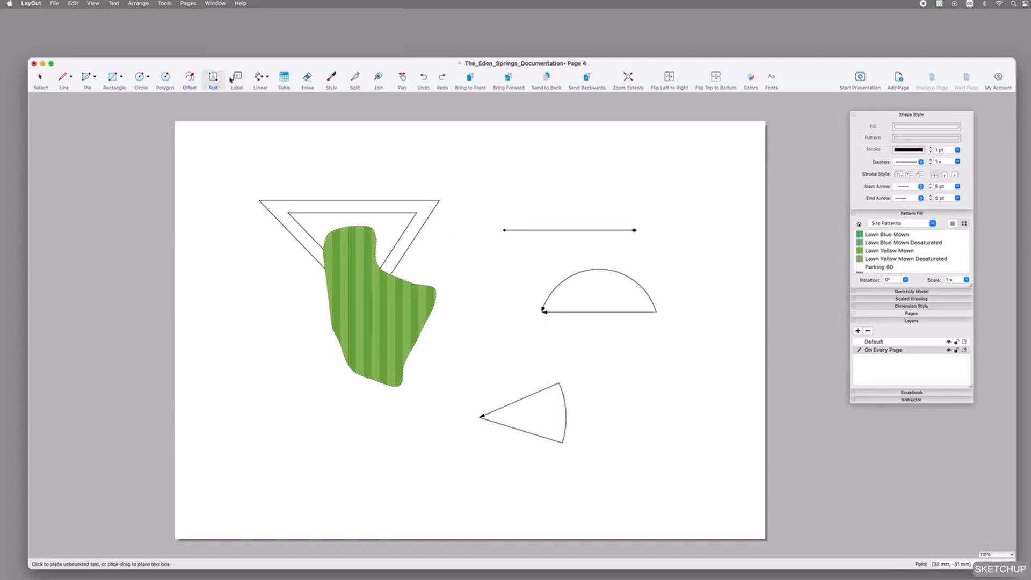
pyautogui.click(771, 78)
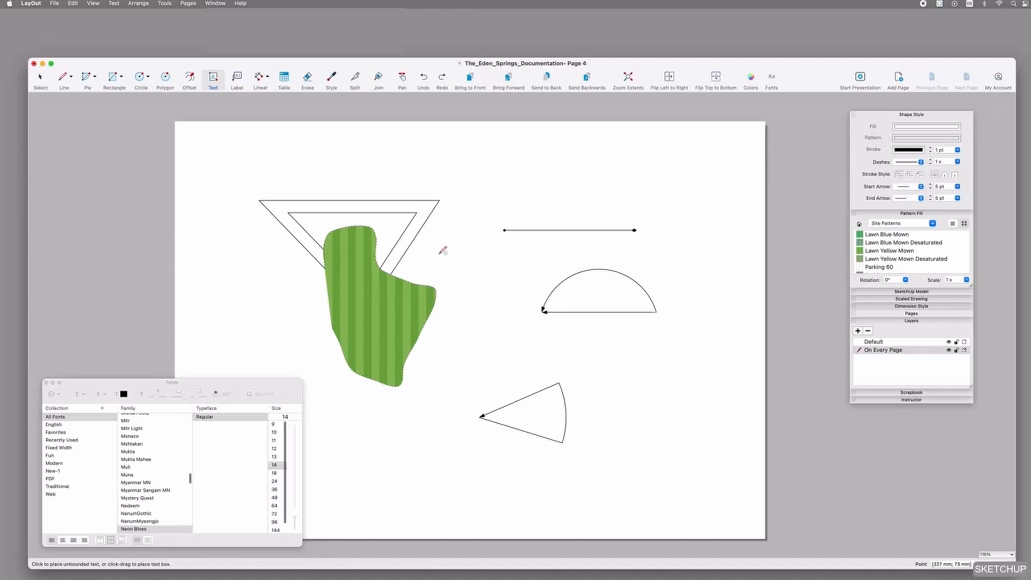
pyautogui.moveTo(171, 383)
pyautogui.mouseDown()
pyautogui.moveTo(699, 126)
pyautogui.moveTo(676, 123)
pyautogui.mouseUp()
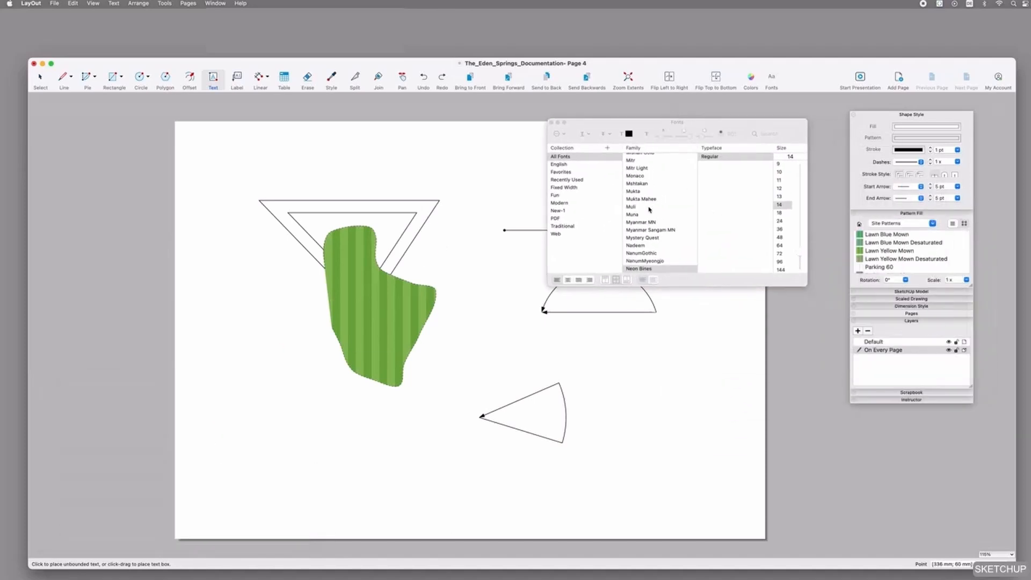
pyautogui.scroll(15, 658, 190)
pyautogui.scroll(-3, 659, 188)
pyautogui.click(637, 207)
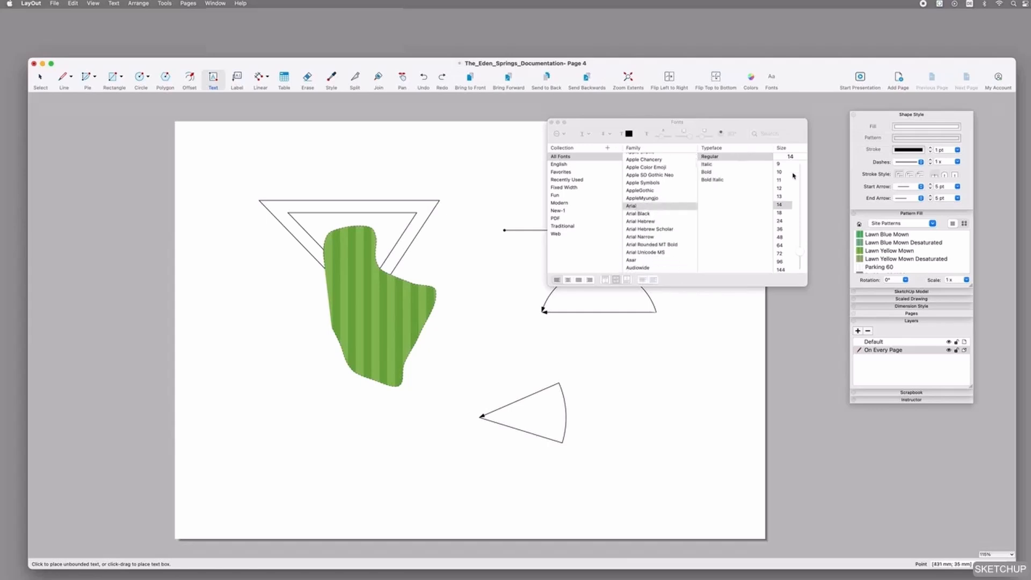
pyautogui.click(781, 189)
pyautogui.moveTo(677, 122); pyautogui.dragTo(715, 109)
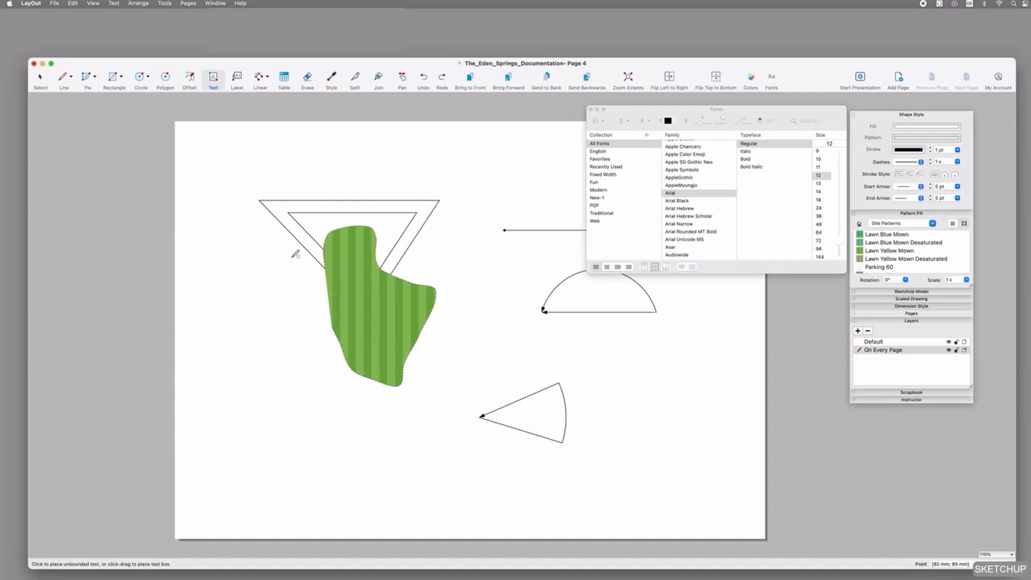
# Step: Place an unbounded text reading "This is a text" below and to the left of the green shape, and select it
pyautogui.click(294, 424)
pyautogui.write('This is a text')
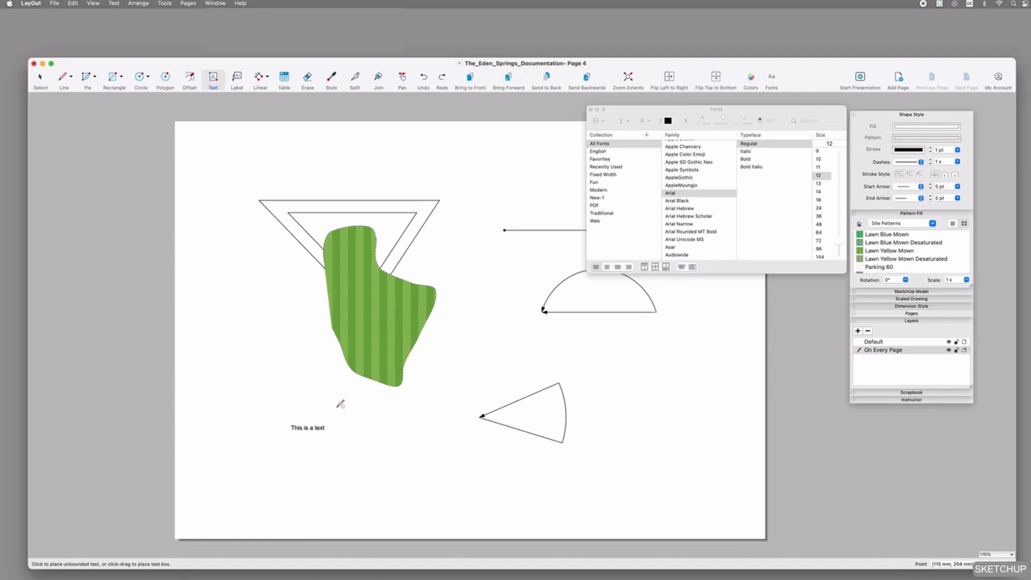
pyautogui.press('space')
pyautogui.click(296, 429)
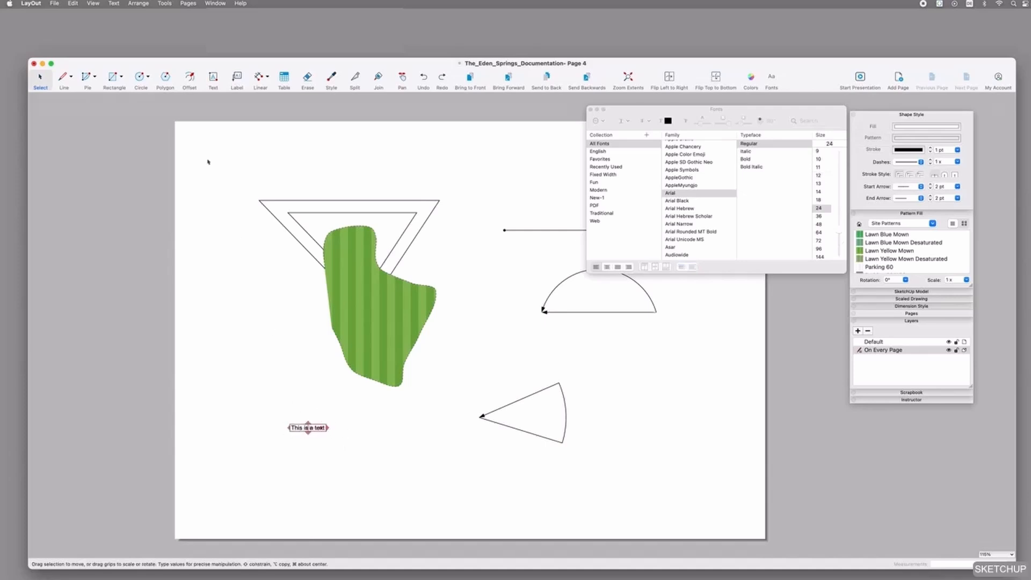
# Step: Create a bounded text box to the right of the first text and enter "This is a text" in it
pyautogui.click(213, 80)
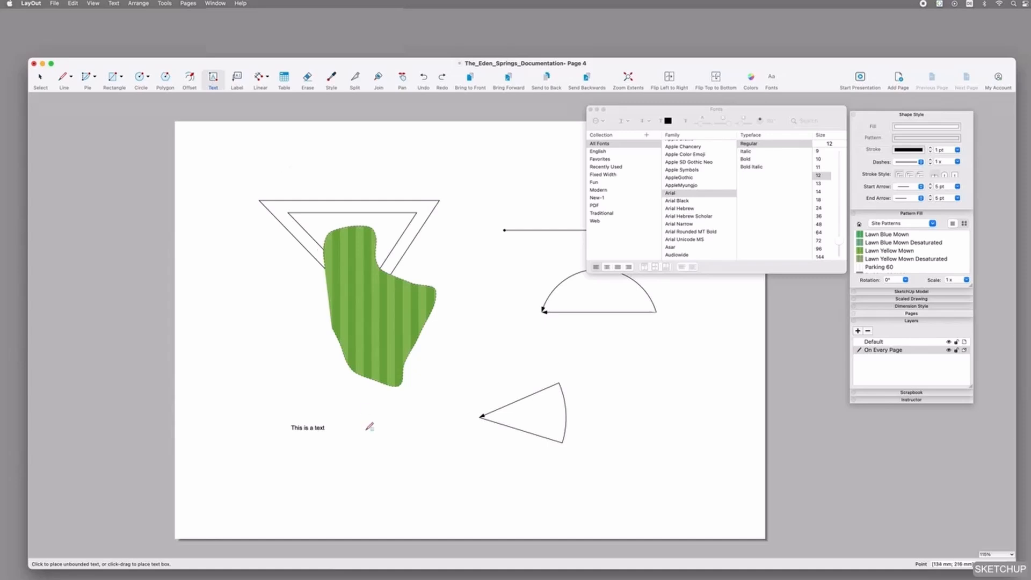
pyautogui.moveTo(364, 429); pyautogui.dragTo(460, 472)
pyautogui.write('This is a text')
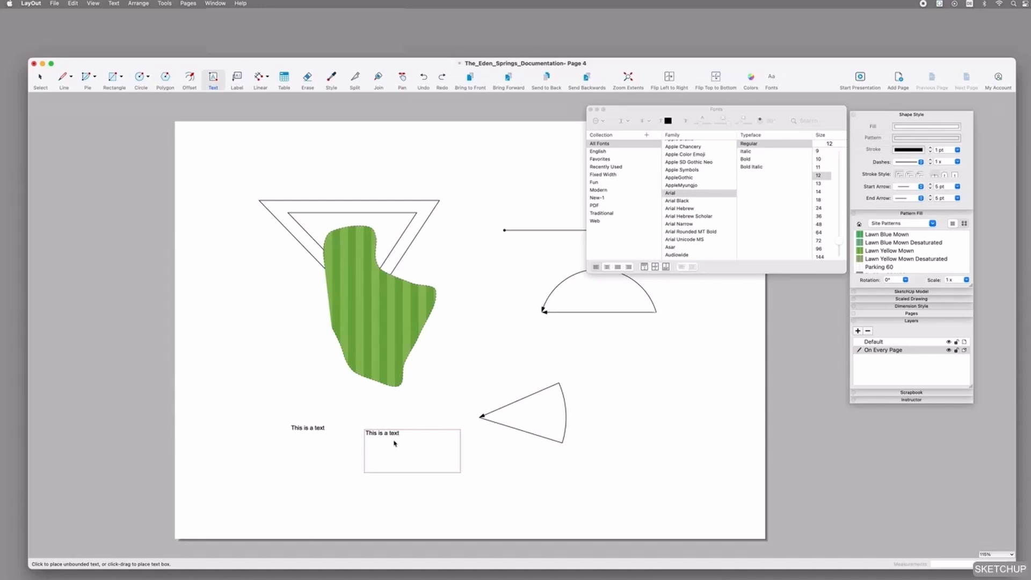
pyautogui.press('Escape')
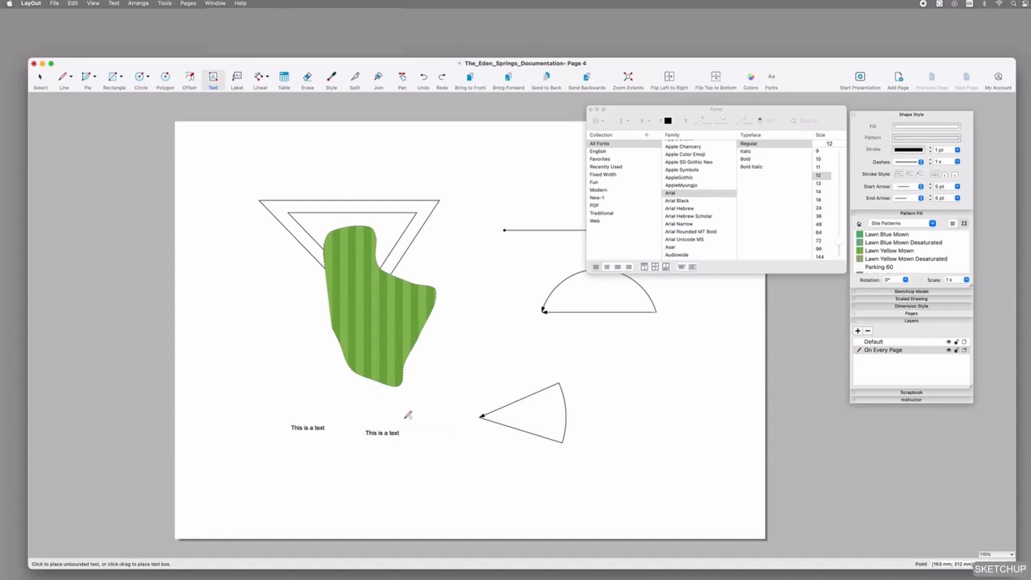
pyautogui.press('space')
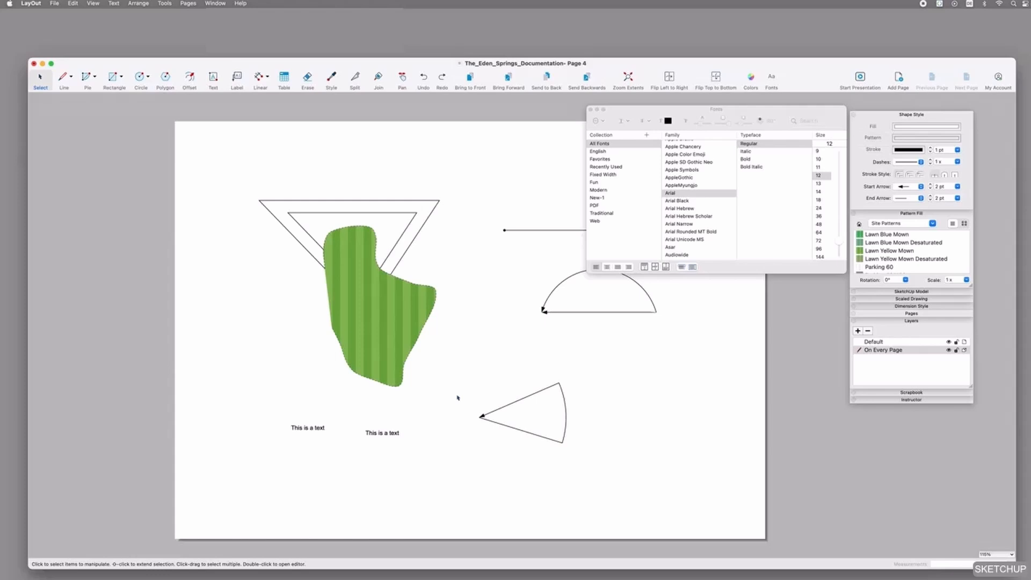
# Step: Compare the two texts' bounds by selecting each, and move the bounded text box slightly up and to the left
pyautogui.click(379, 437)
pyautogui.click(309, 428)
pyautogui.click(382, 432)
pyautogui.moveTo(394, 432); pyautogui.dragTo(384, 418)
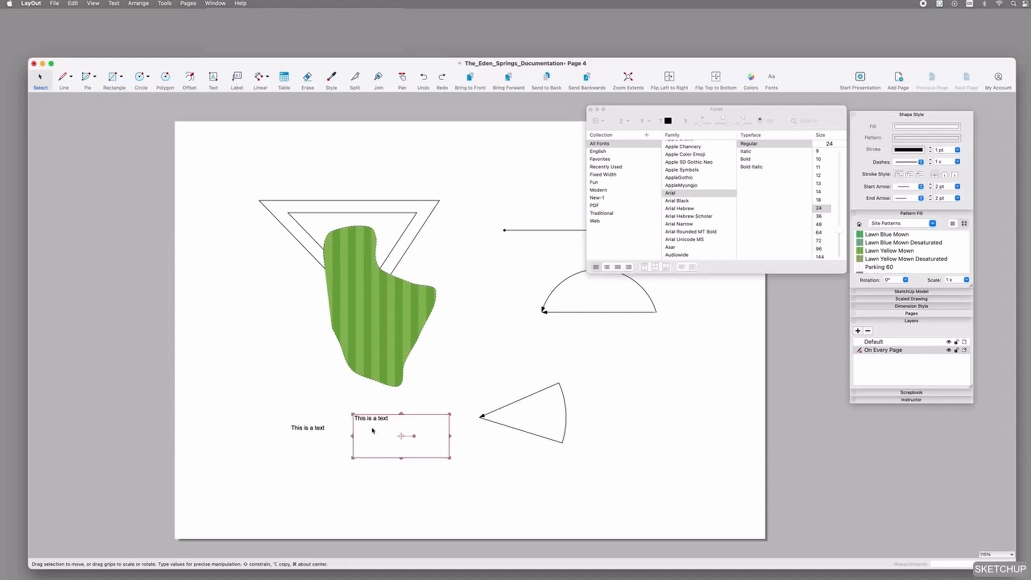
# Step: Extend the bounded text so it reads "This is a text I continue typing"
pyautogui.doubleClick(374, 430)
pyautogui.click(400, 417)
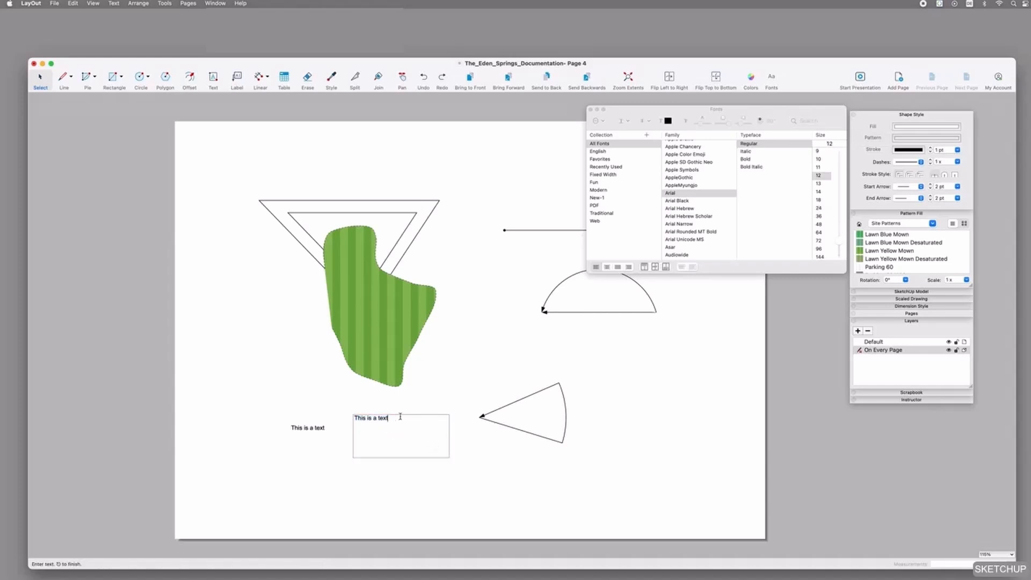
pyautogui.write('I continue typing')
pyautogui.press('Escape')
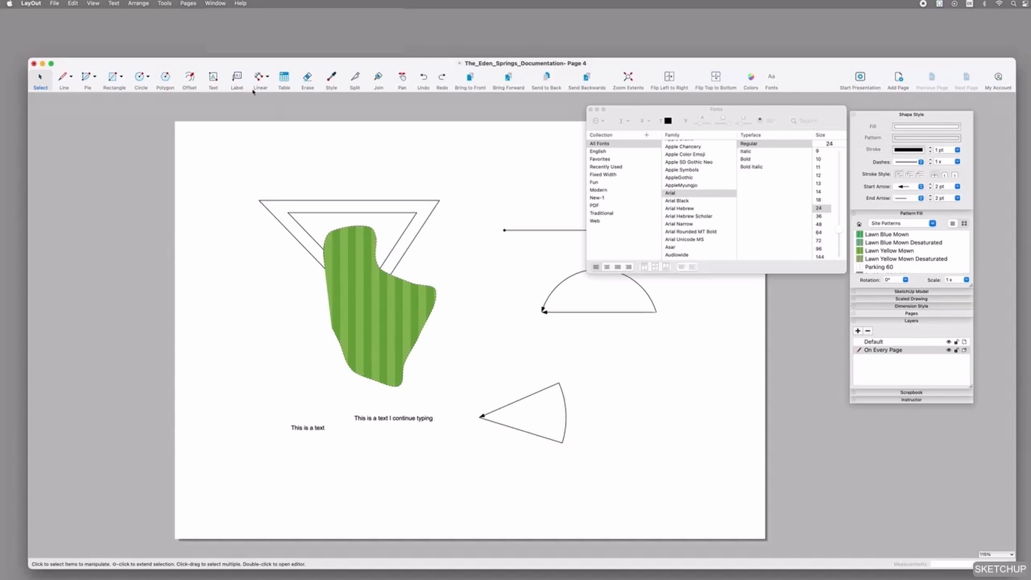
pyautogui.click(236, 78)
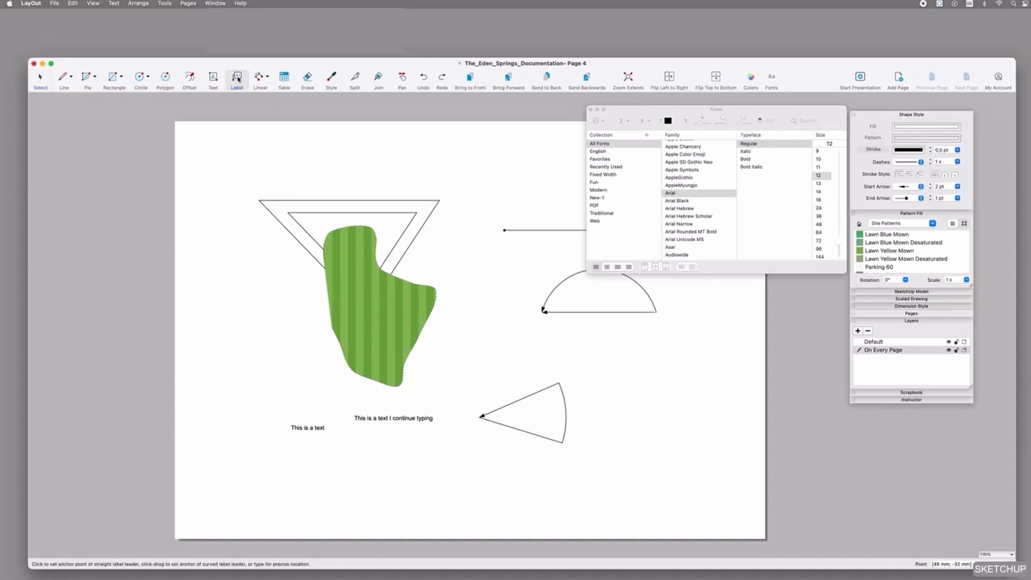
pyautogui.click(638, 466)
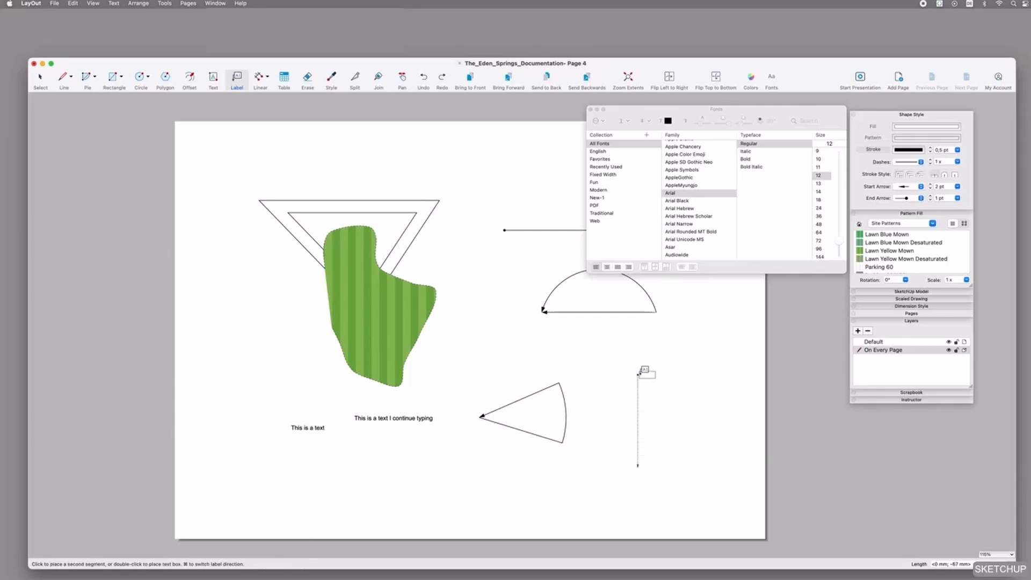
pyautogui.press('space')
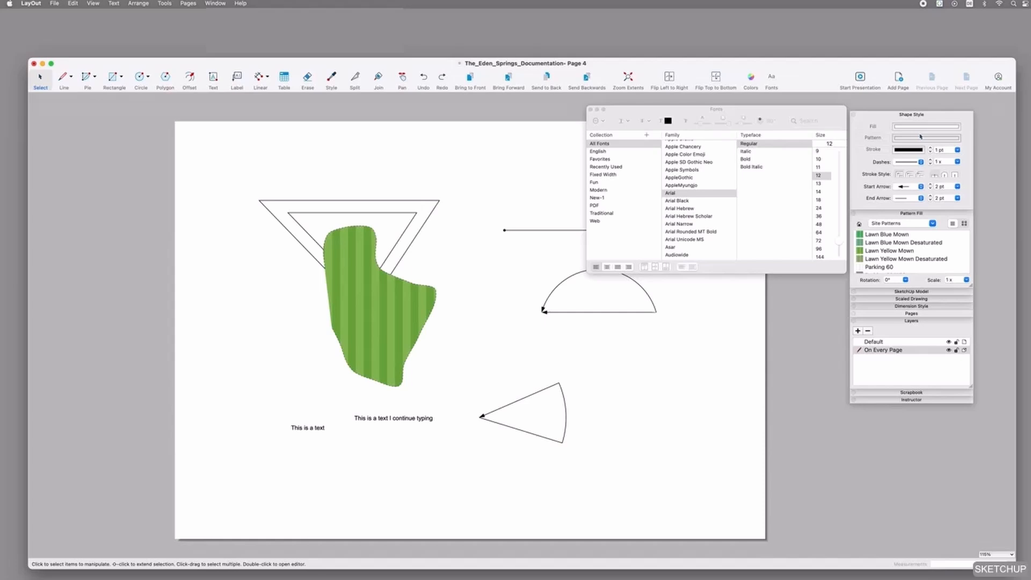
# Step: Add a label with the default "Label text" above the outer triangle, its leader anchored on the triangle's top edge
pyautogui.click(216, 78)
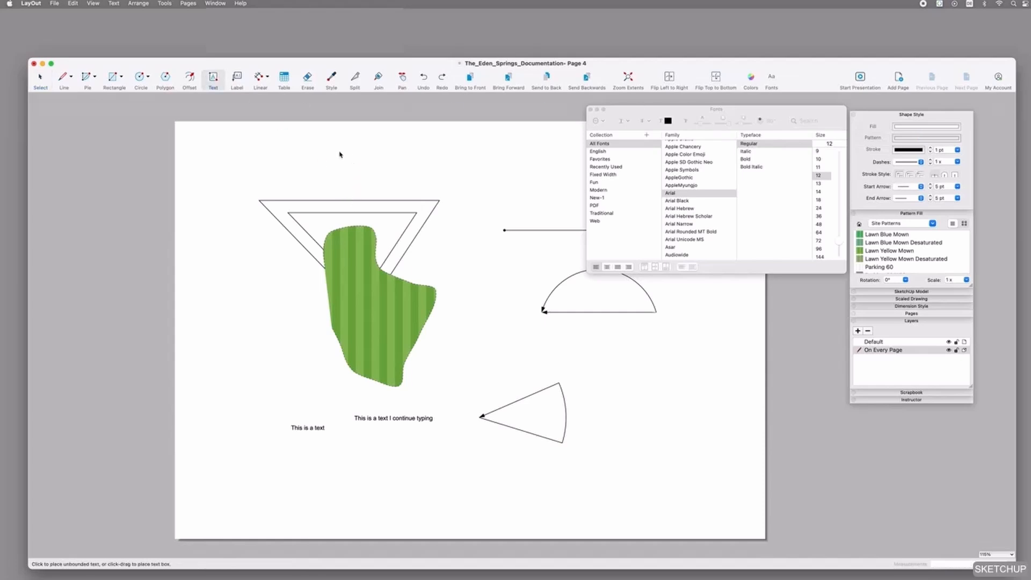
pyautogui.click(237, 78)
pyautogui.click(356, 200)
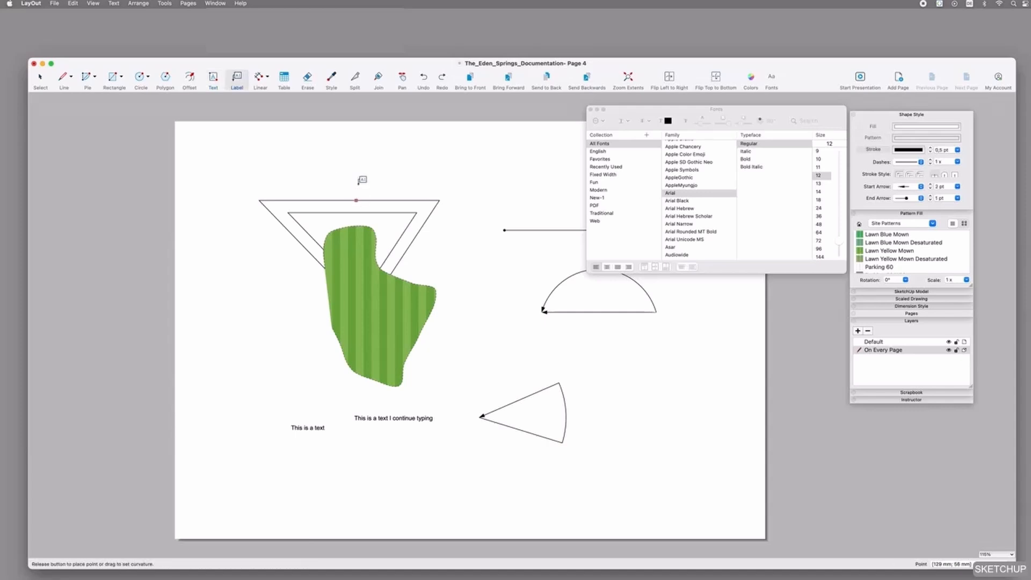
pyautogui.click(411, 155)
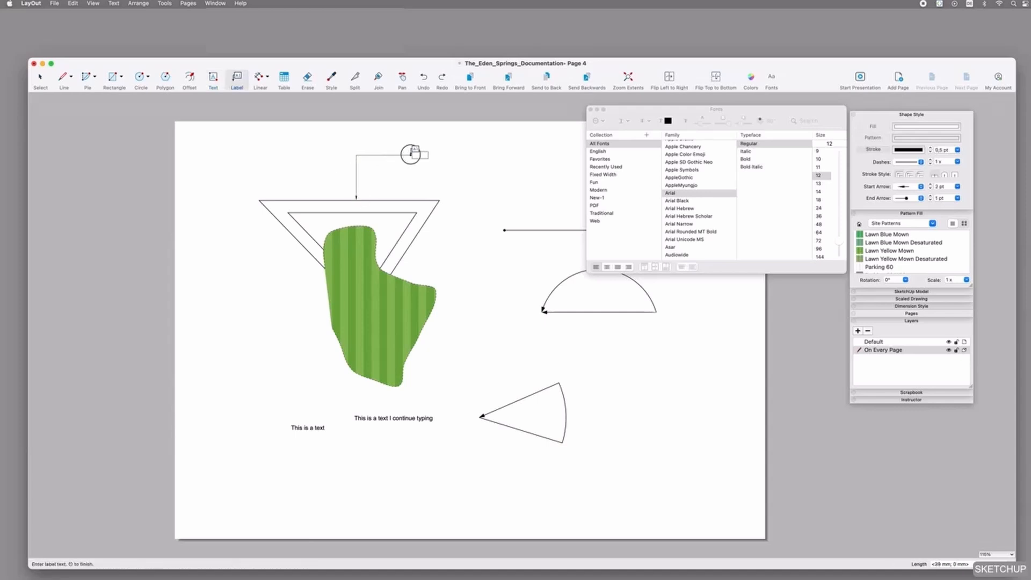
pyautogui.press('Escape')
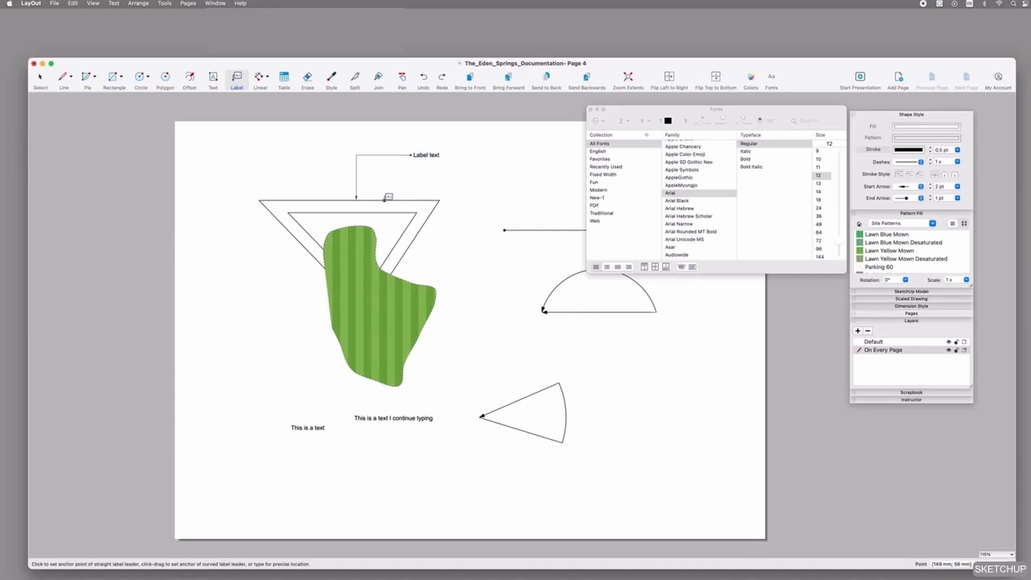
# Step: Move the outer triangle down and left and back to its original place to test the label leader's attachment
pyautogui.press('space')
pyautogui.click(373, 201)
pyautogui.moveTo(373, 201); pyautogui.dragTo(357, 207)
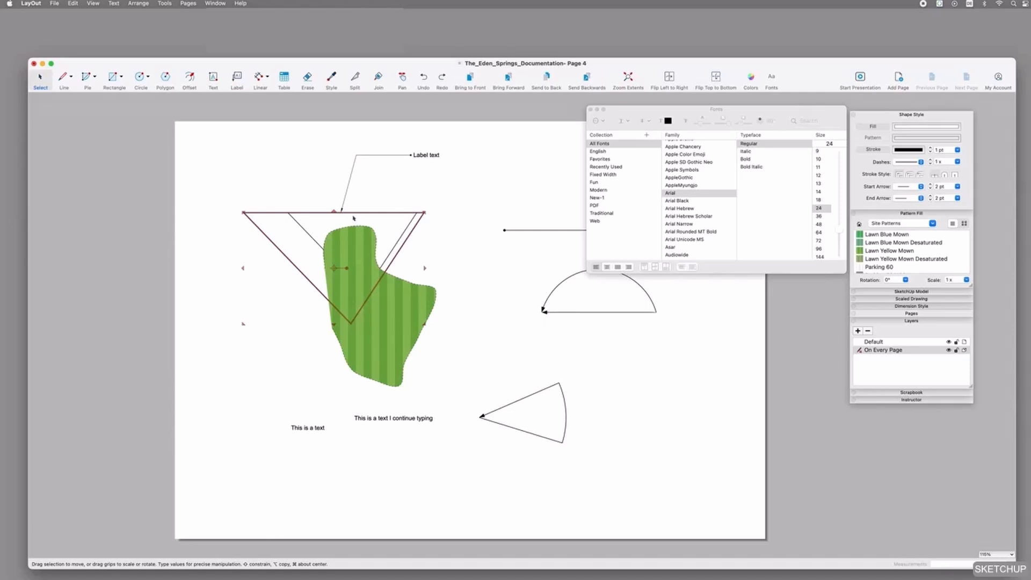
pyautogui.moveTo(353, 218); pyautogui.dragTo(369, 206)
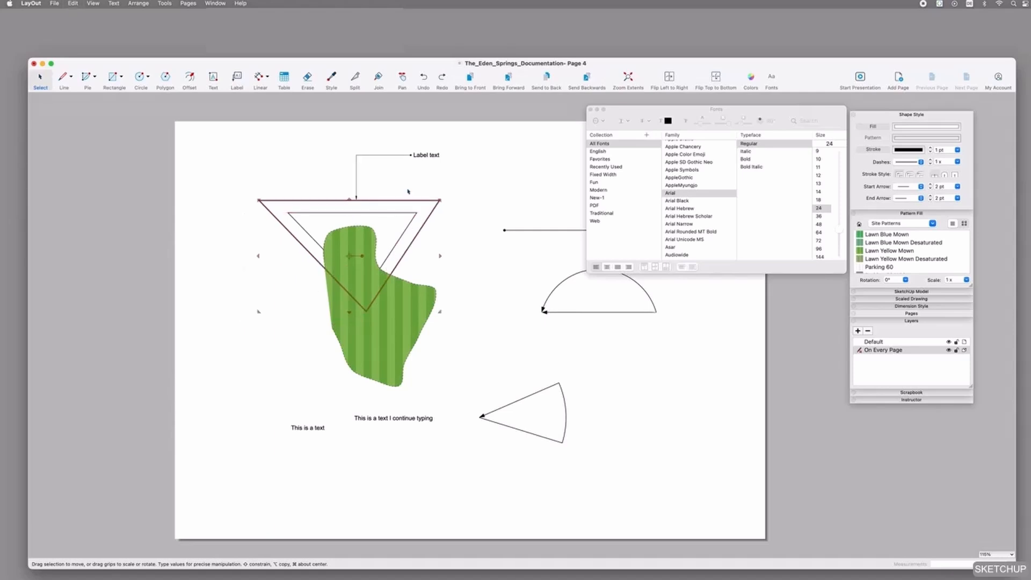
pyautogui.click(408, 191)
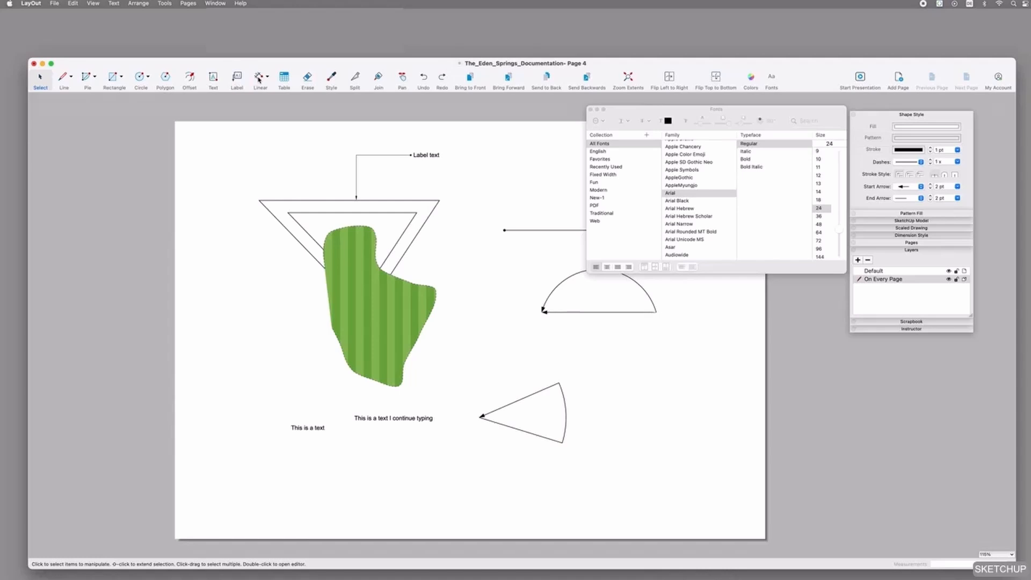
# Step: Insert a table with 4 columns and 5 rows to the right of the pie slice
pyautogui.click(284, 79)
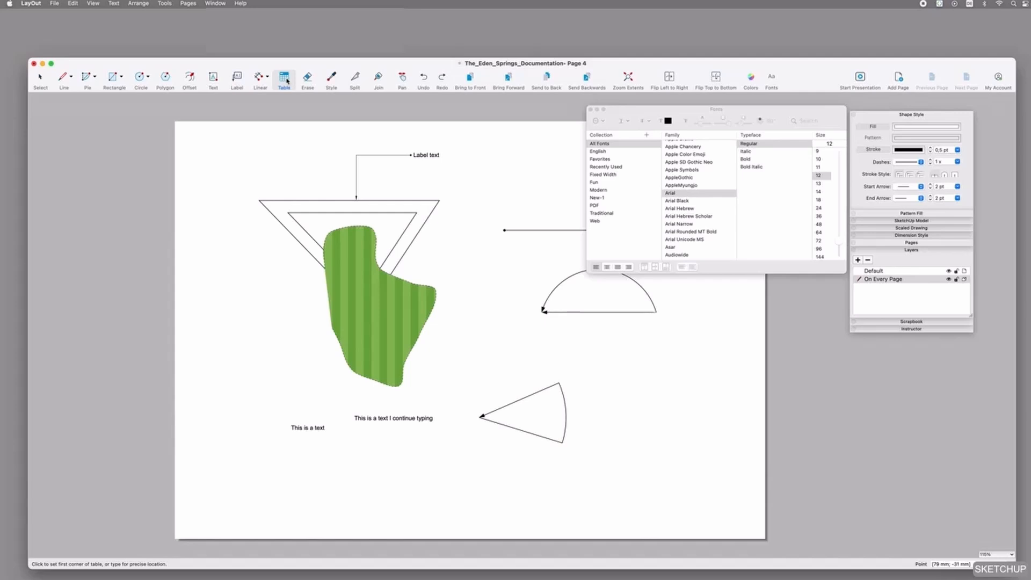
pyautogui.click(614, 379)
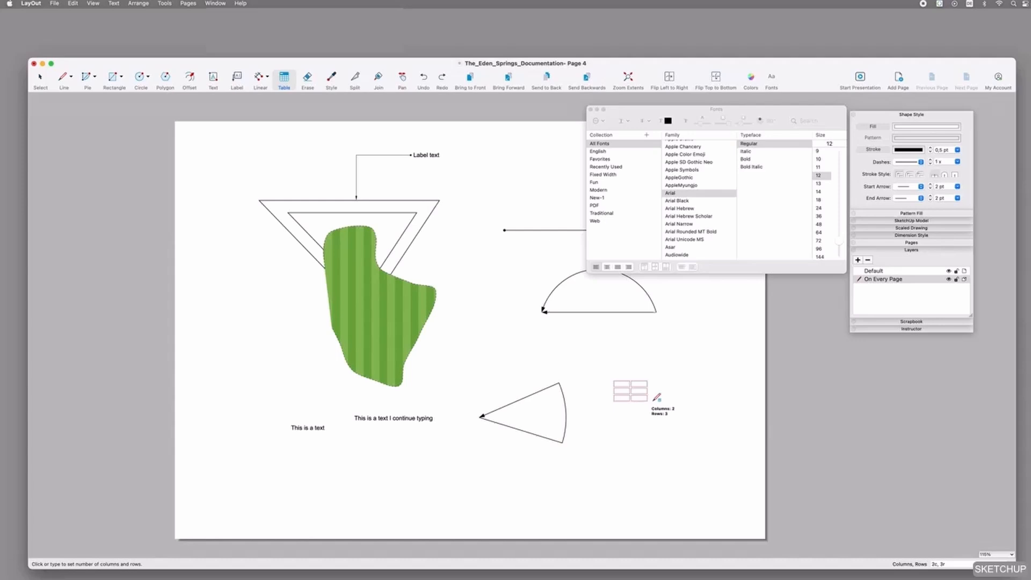
pyautogui.click(692, 414)
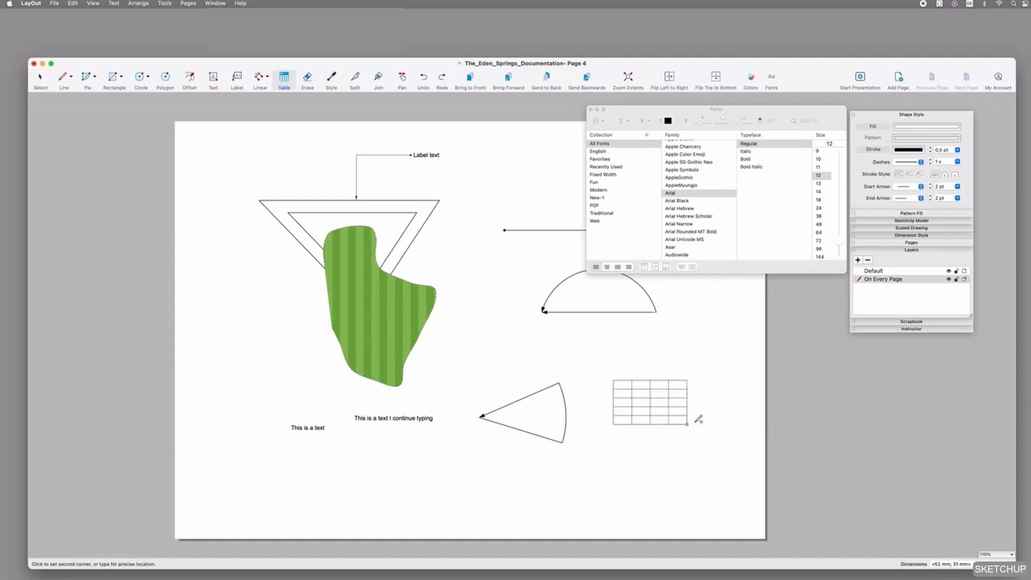
pyautogui.click(735, 442)
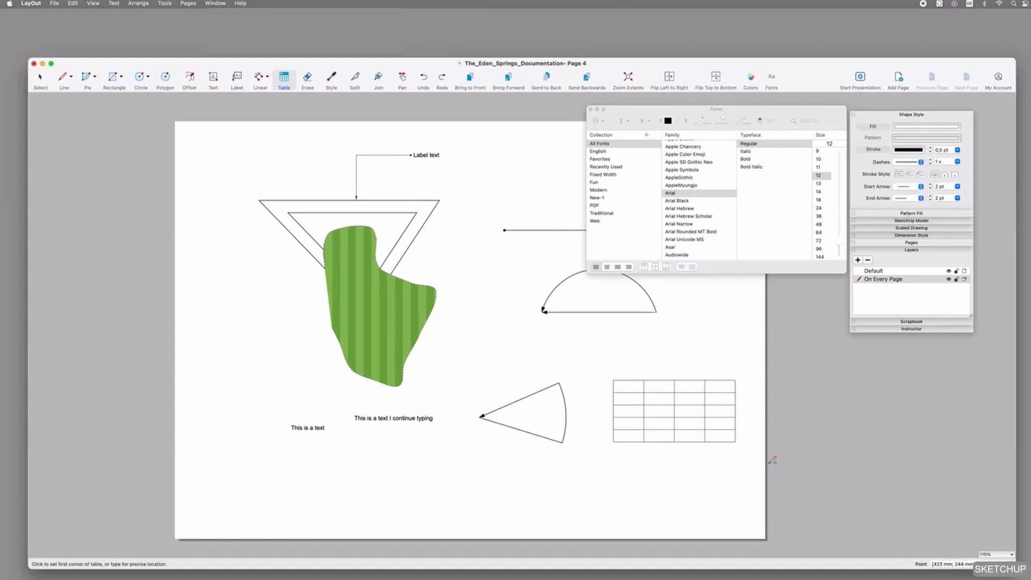
# Step: Enter "Test" in the table's first cell and shrink the table slightly from its lower-right corner
pyautogui.press('space')
pyautogui.click(626, 386)
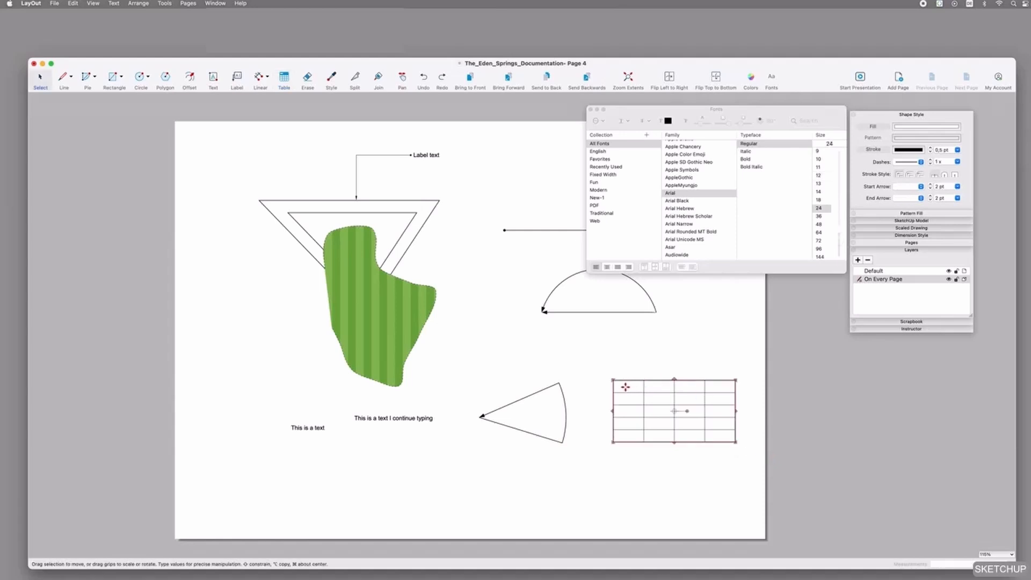
pyautogui.doubleClick(626, 387)
pyautogui.doubleClick(624, 388)
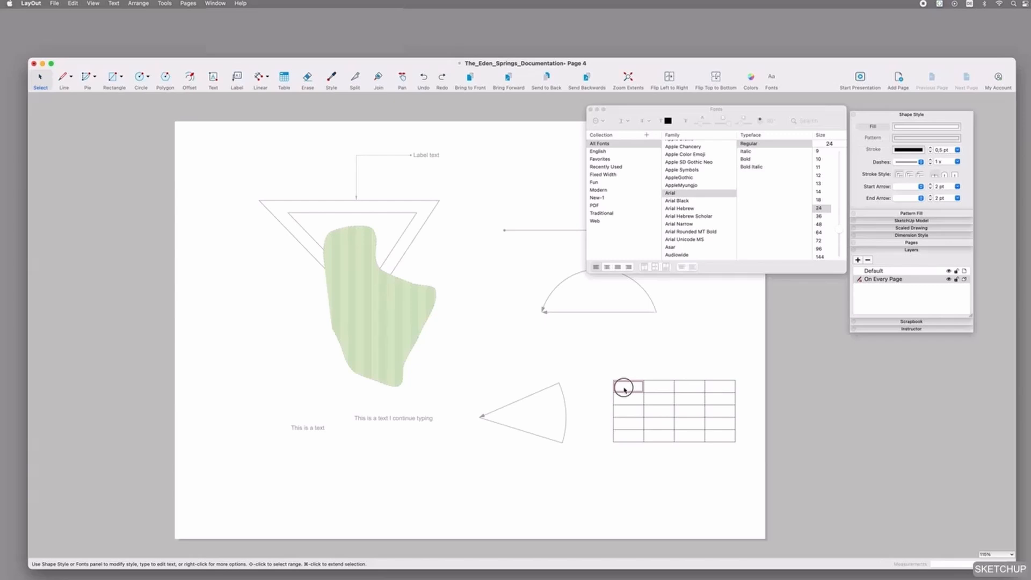
pyautogui.write('Test')
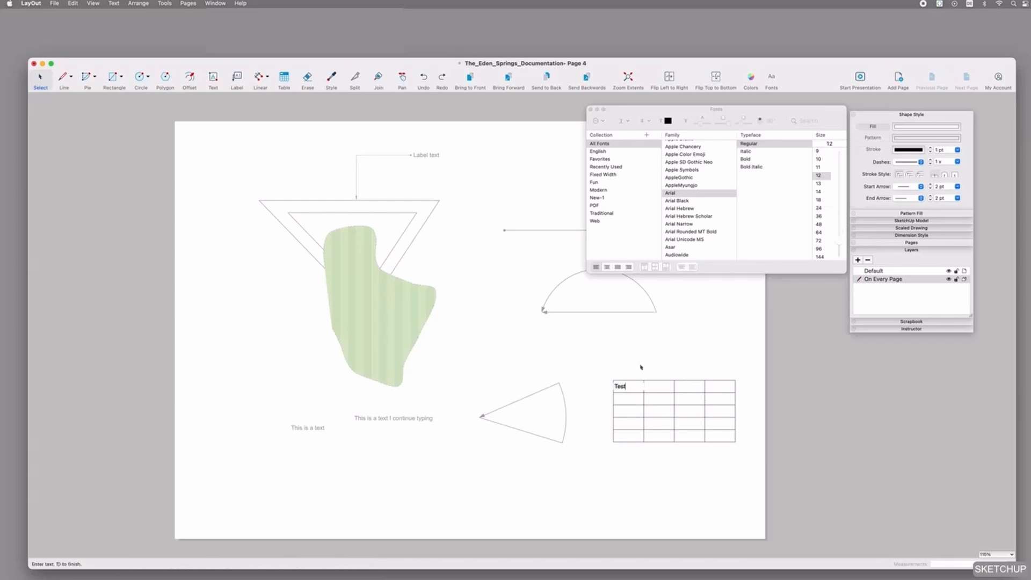
pyautogui.press('Escape')
pyautogui.moveTo(733, 442)
pyautogui.mouseDown()
pyautogui.moveTo(788, 470)
pyautogui.moveTo(730, 438)
pyautogui.mouseUp()
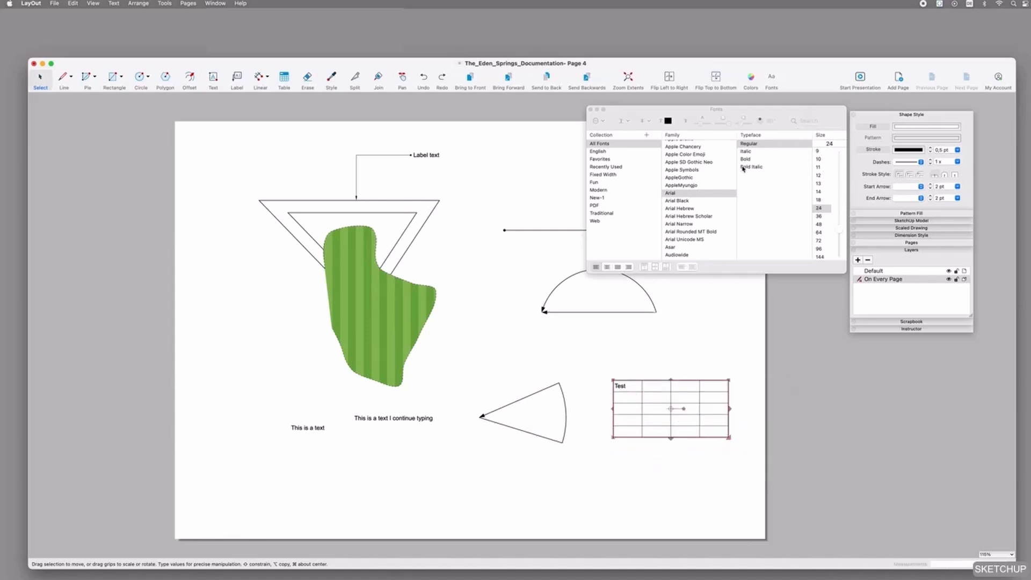
pyautogui.click(498, 267)
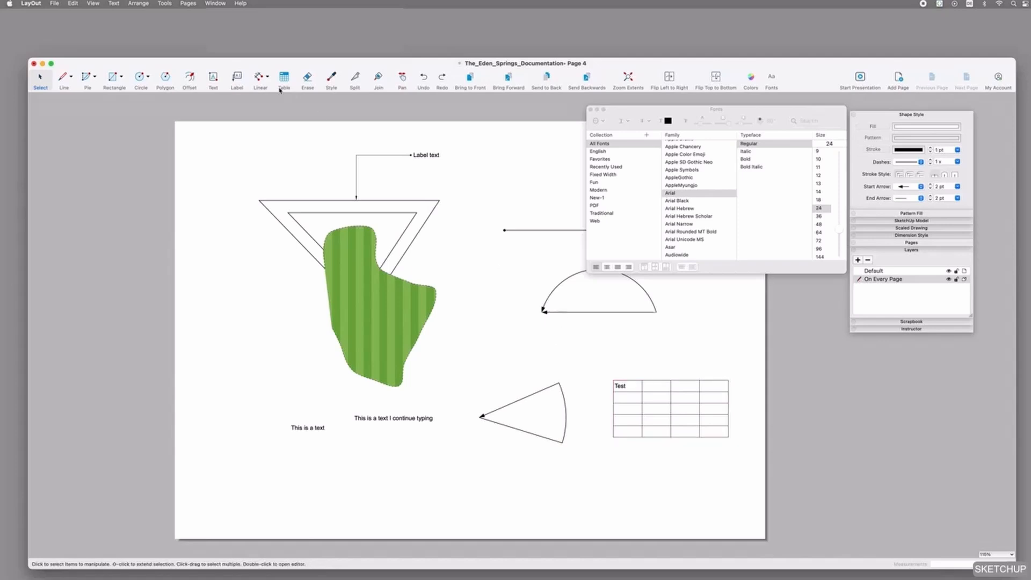
# Step: Erase the uppermost horizontal line with dot ends using the Erase tool
pyautogui.click(306, 79)
pyautogui.click(522, 229)
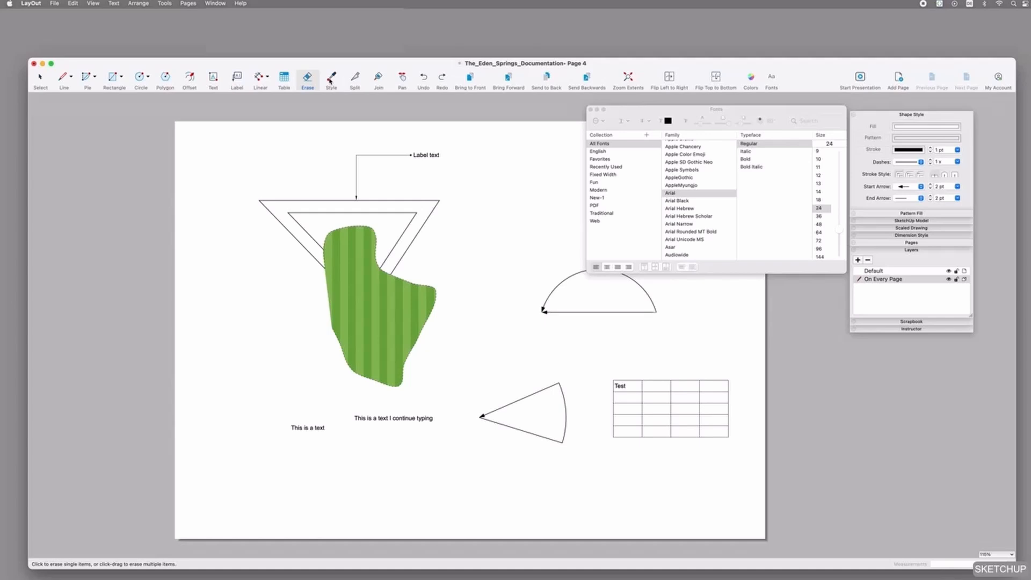
pyautogui.press('space')
# Step: Set the label text's font to Asar and copy its style onto the text "This is a text I continue typing"
pyautogui.click(427, 156)
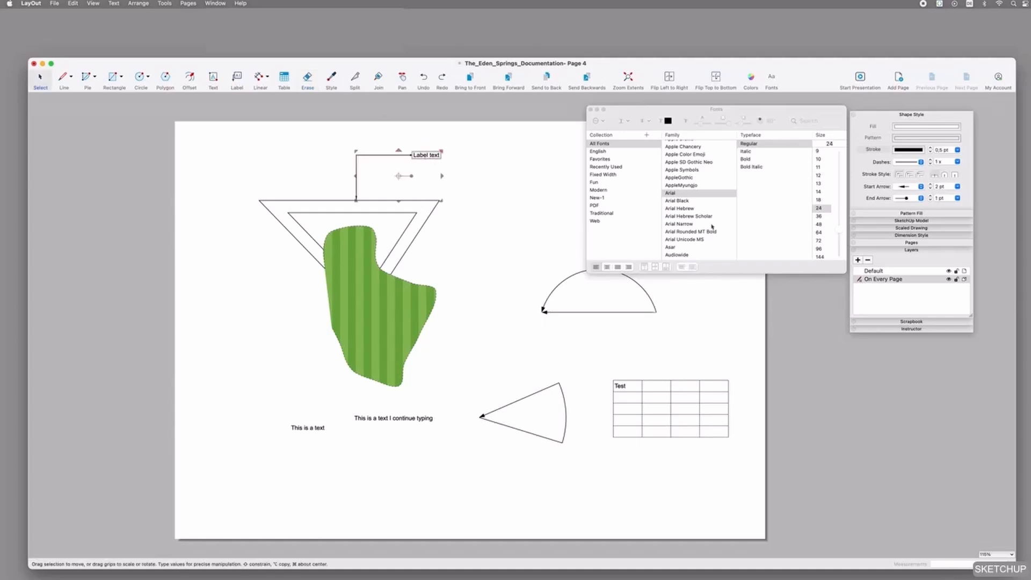
pyautogui.click(672, 248)
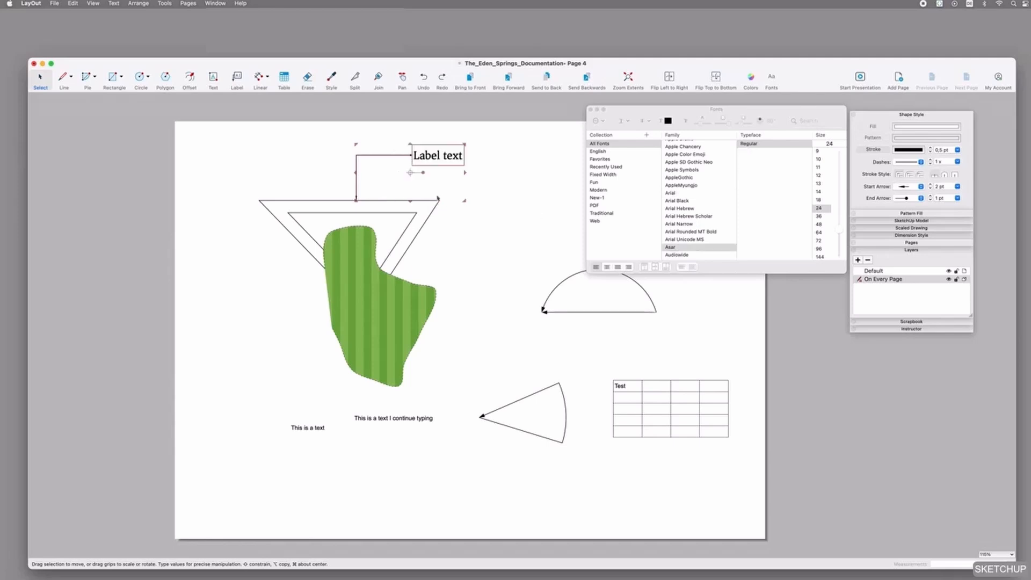
pyautogui.click(358, 123)
pyautogui.click(330, 81)
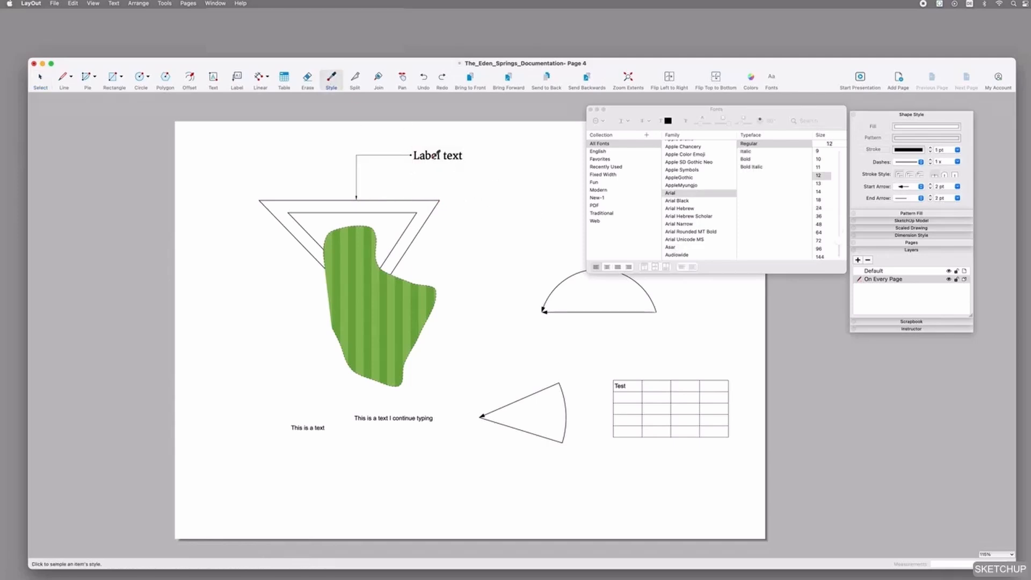
pyautogui.click(407, 416)
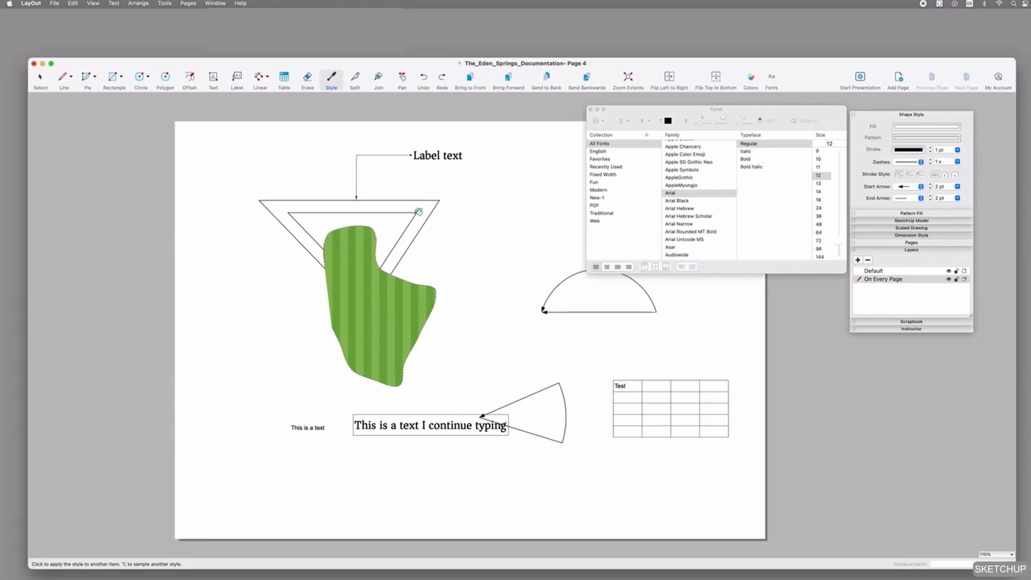
# Step: Split the semicircle's arc slightly left of its apex and delete the longer right-hand portion
pyautogui.click(361, 80)
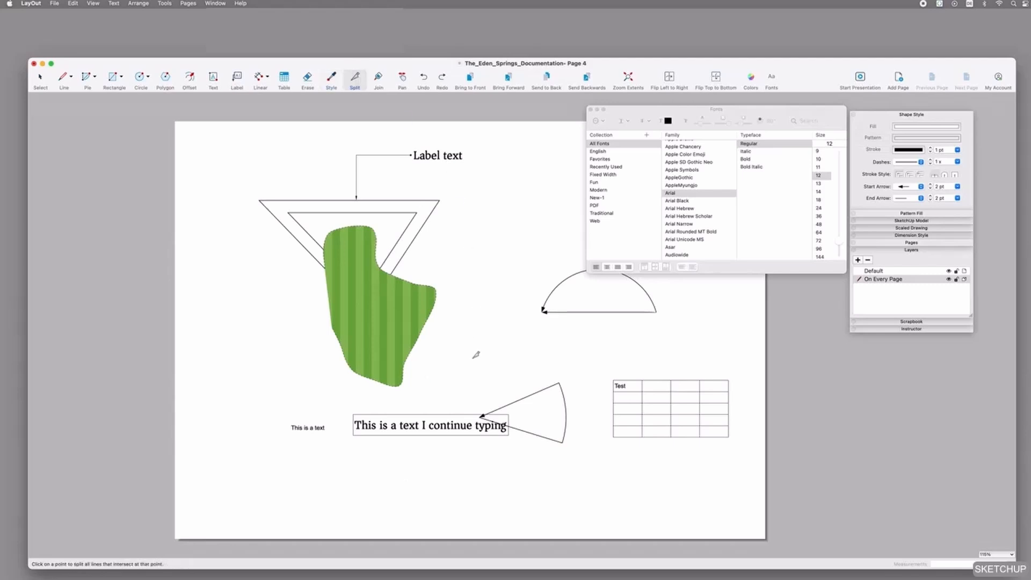
pyautogui.click(574, 274)
pyautogui.press('space')
pyautogui.click(586, 277)
pyautogui.press('Delete')
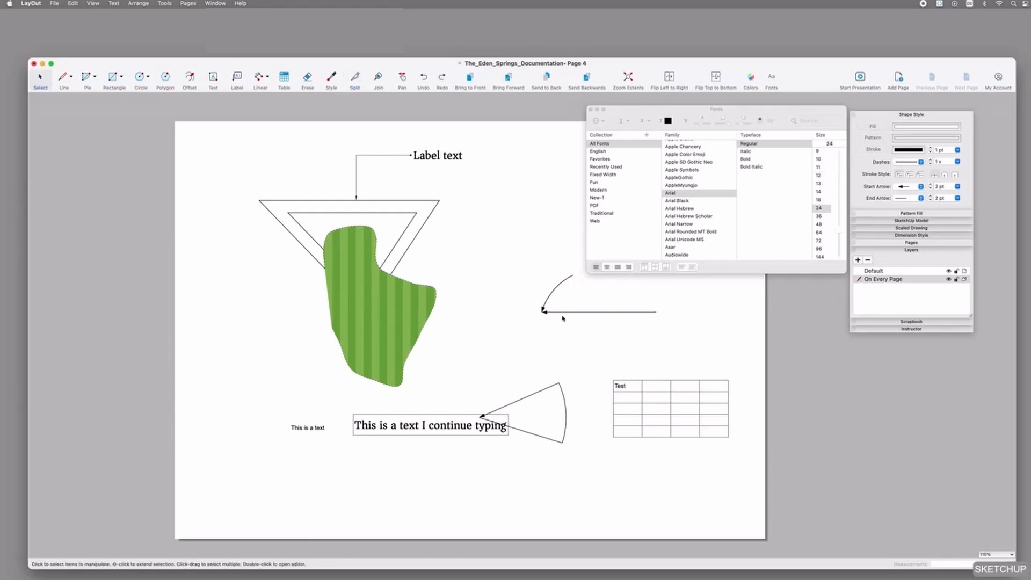
# Step: Undo the arc segment's deletion and join the two arc segments of the semicircle into one
pyautogui.press('super+z')
pyautogui.click(571, 278)
pyautogui.press('j')
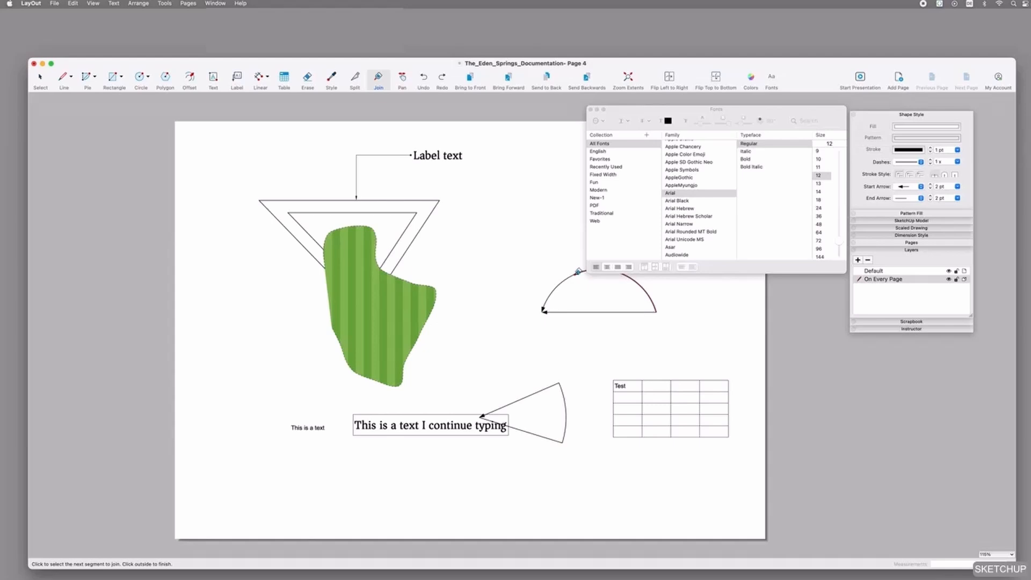
pyautogui.click(574, 299)
pyautogui.press('space')
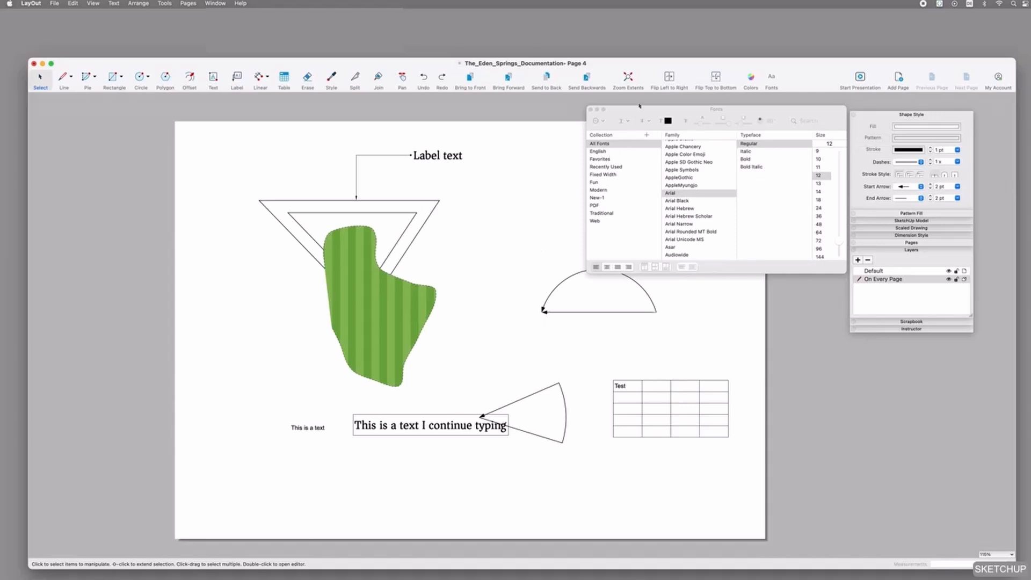
# Step: Bring the outer triangle to the front of the other shapes and send it to the back again
pyautogui.moveTo(639, 107); pyautogui.dragTo(640, 95)
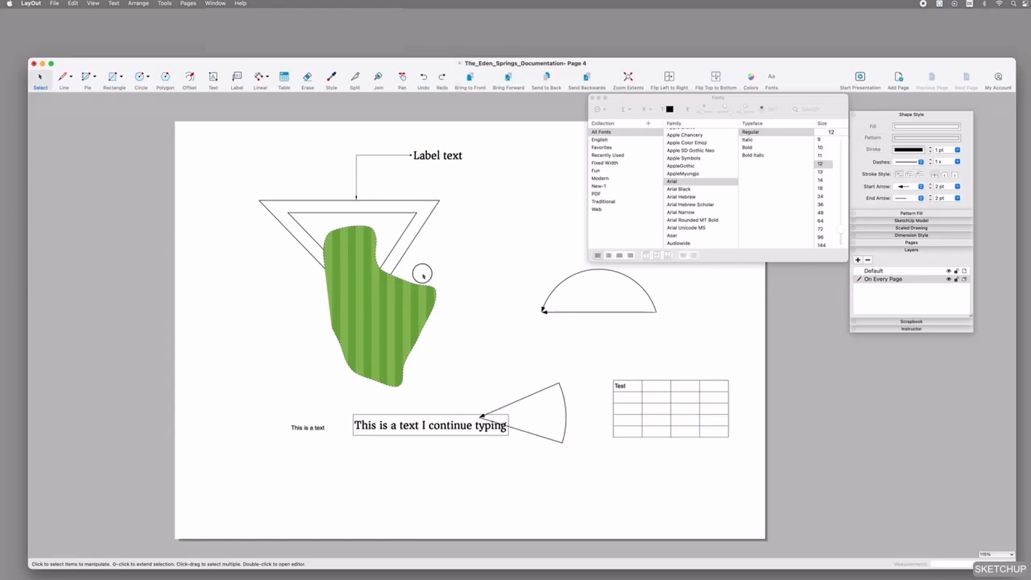
pyautogui.click(398, 200)
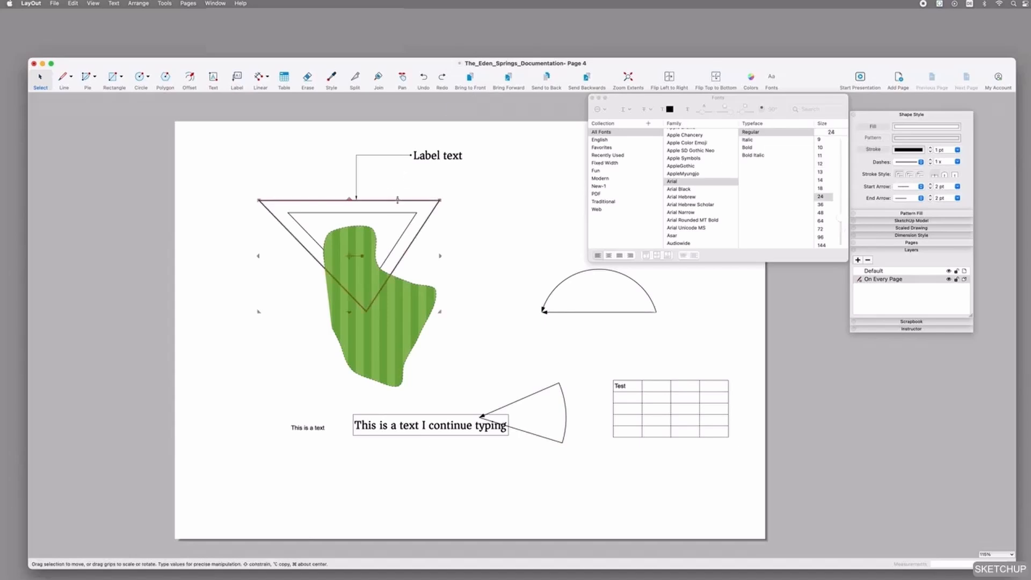
pyautogui.click(470, 81)
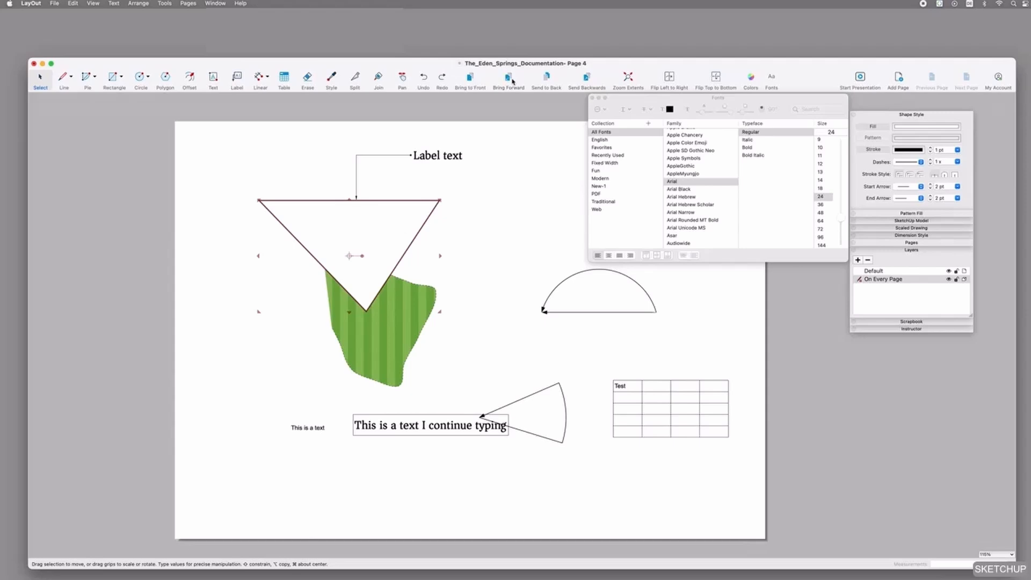
pyautogui.click(553, 81)
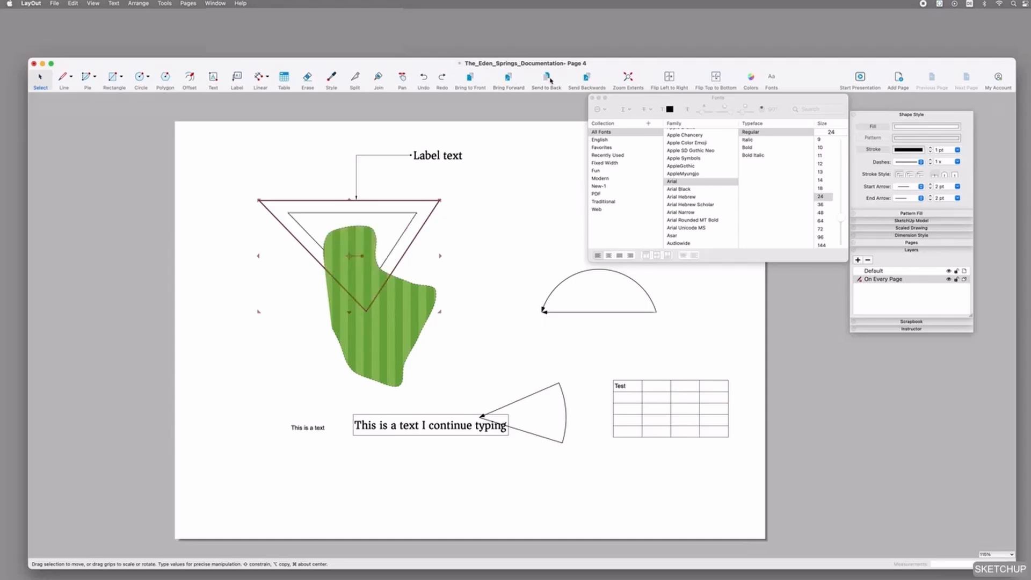
# Step: Flip the green striped shape left to right and back, and flip it top to bottom and back
pyautogui.click(414, 303)
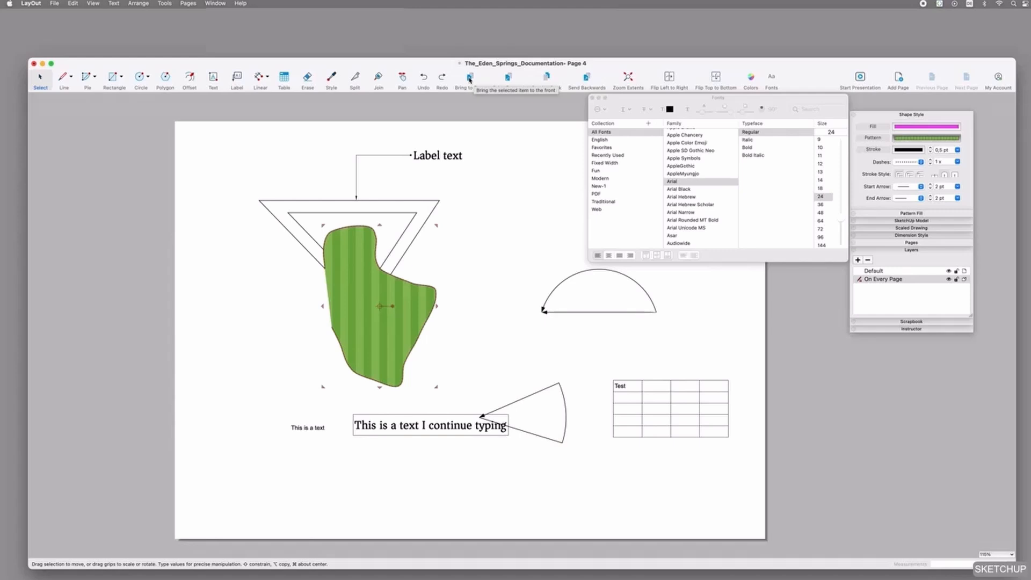
pyautogui.scroll(5, 482, 278)
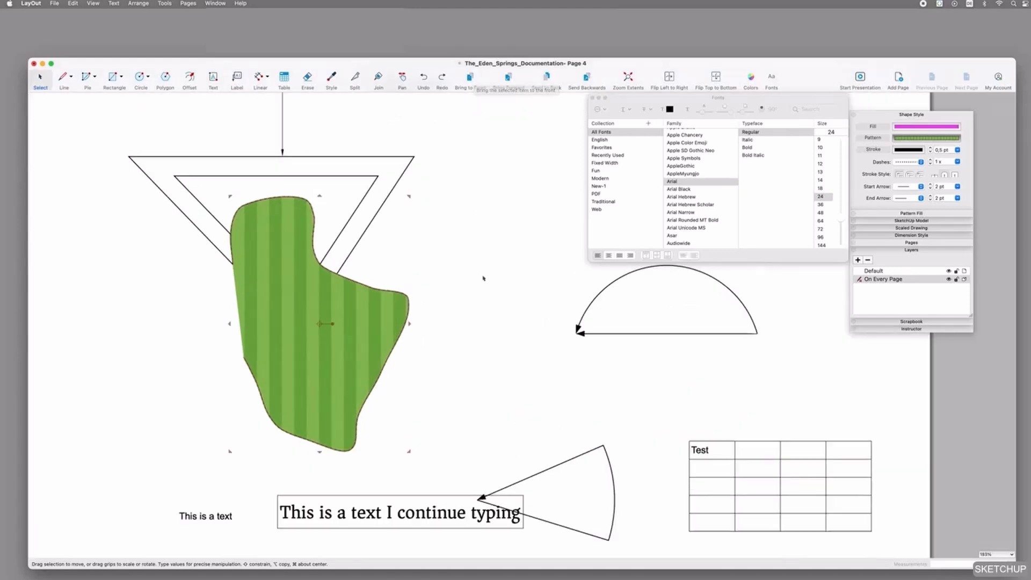
pyautogui.click(628, 76)
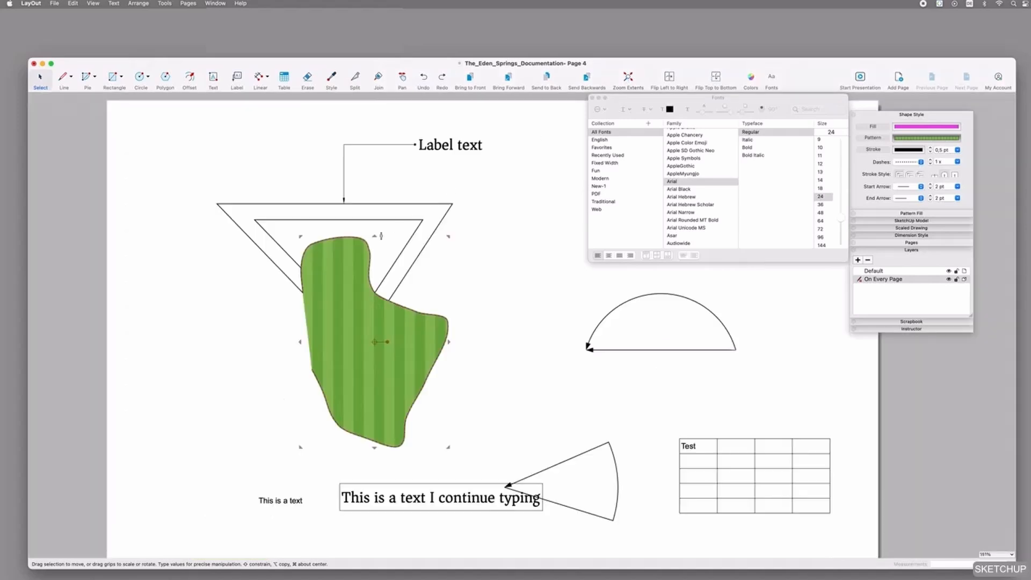
pyautogui.scroll(5, 381, 236)
pyautogui.click(626, 78)
pyautogui.click(669, 78)
pyautogui.click(668, 79)
pyautogui.click(720, 77)
pyautogui.click(720, 77)
pyautogui.click(525, 193)
pyautogui.scroll(-3, 524, 193)
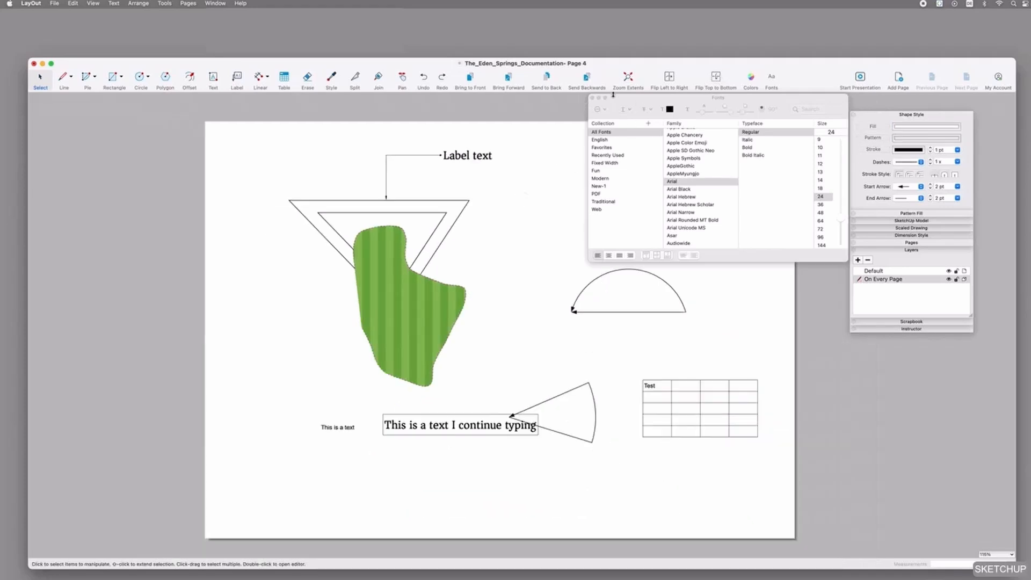
# Step: Close the Fonts window and replace the expanded Shape Style and Layers settings with the Pages overview
pyautogui.click(592, 98)
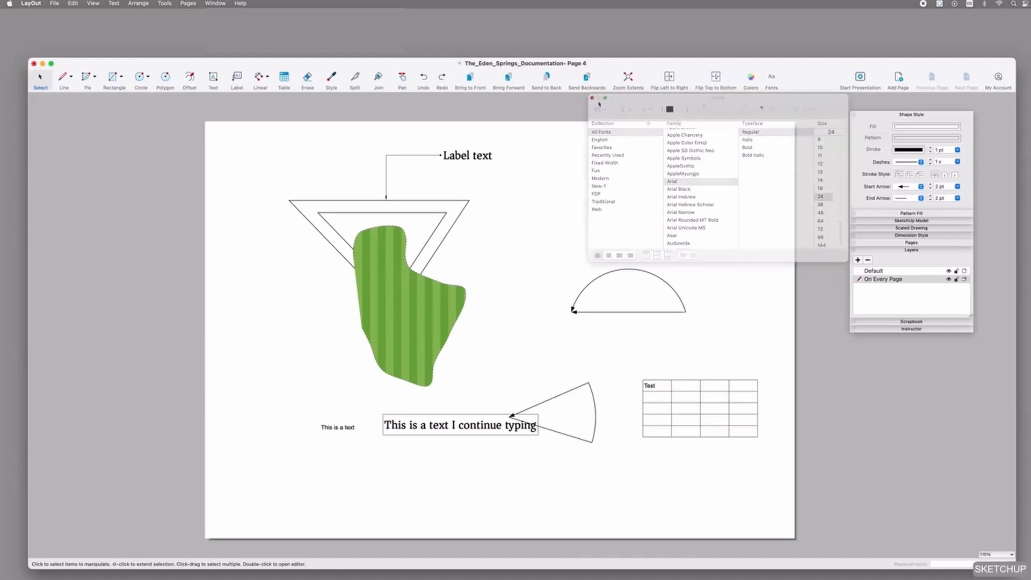
pyautogui.click(912, 115)
pyautogui.click(910, 158)
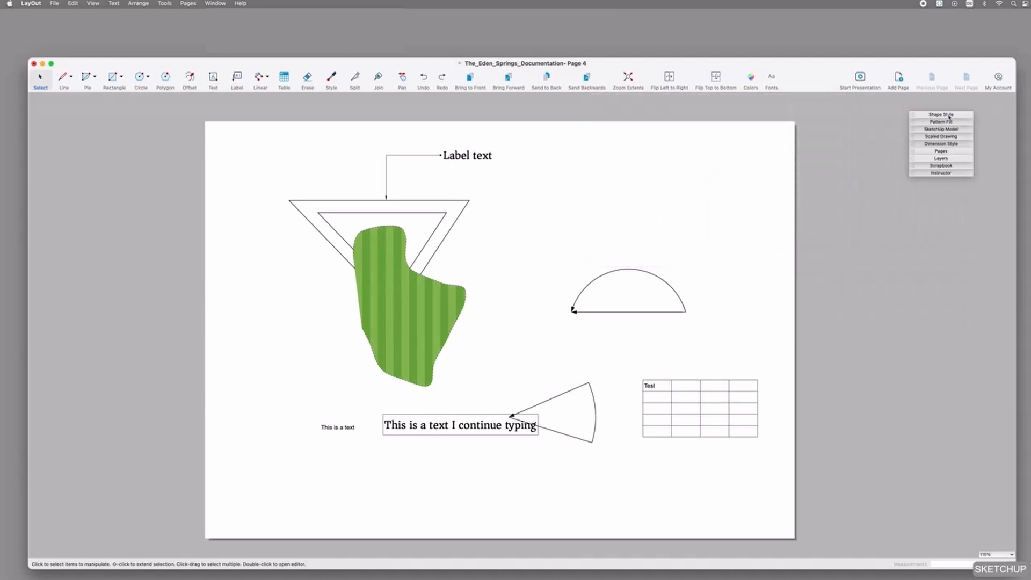
pyautogui.click(941, 152)
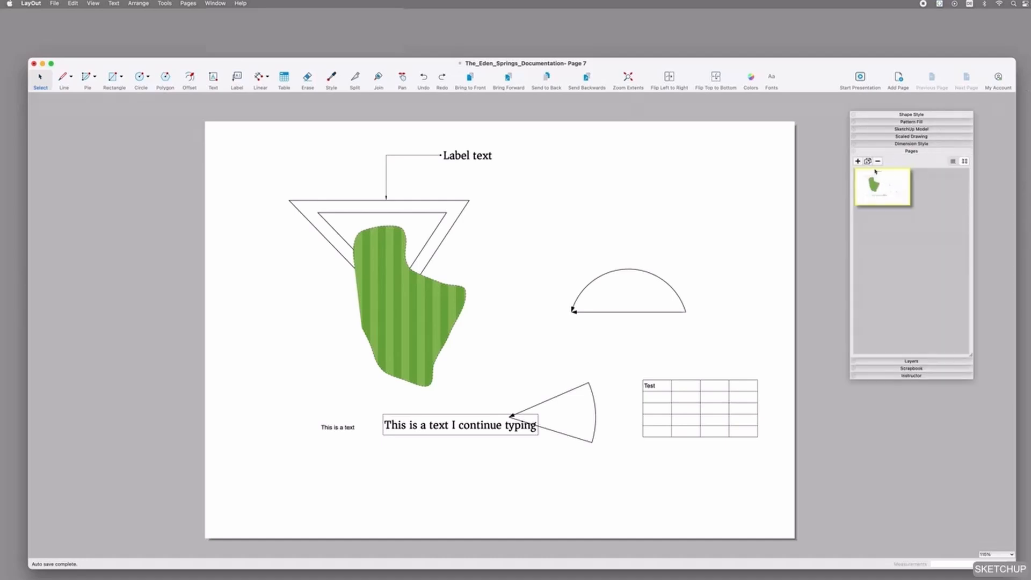
# Step: Add a blank page after a test duplicate of the practice page, and delete that duplicate
pyautogui.click(868, 161)
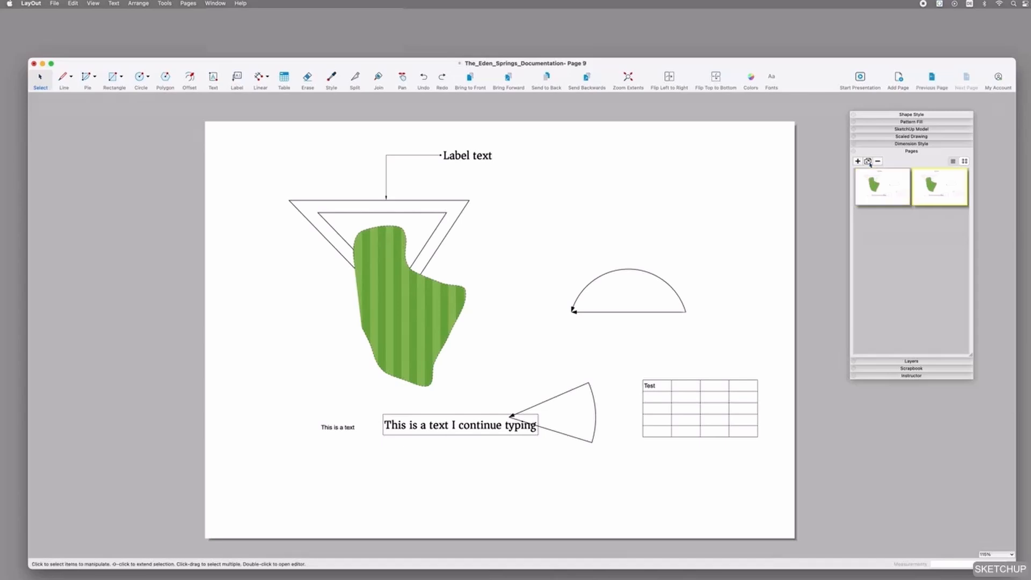
pyautogui.click(858, 161)
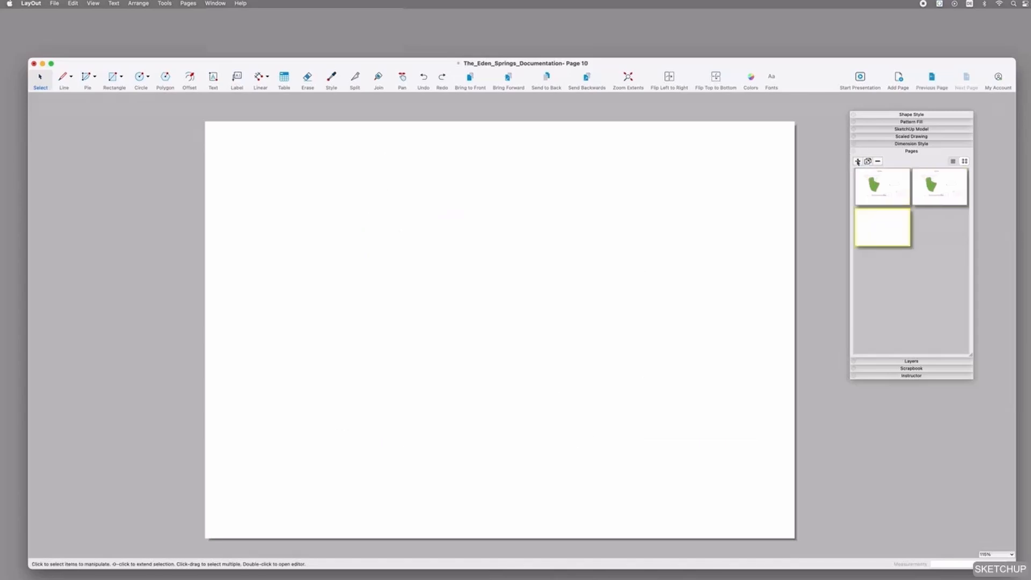
pyautogui.click(912, 182)
pyautogui.click(877, 161)
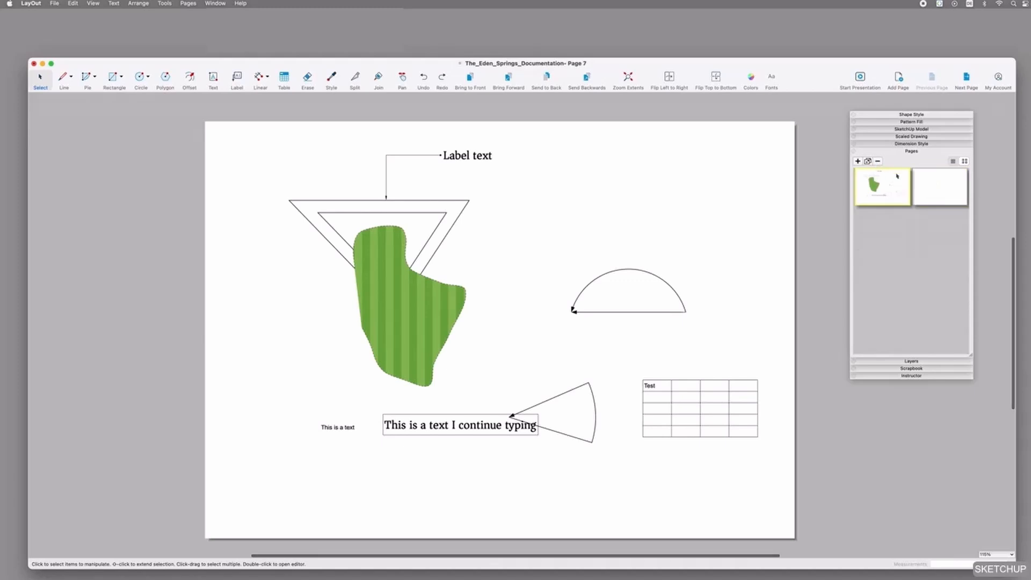
# Step: Switch between the practice page and the blank page, and compare the list and thumbnail views of the pages
pyautogui.click(949, 192)
pyautogui.click(889, 192)
pyautogui.click(928, 190)
pyautogui.click(891, 191)
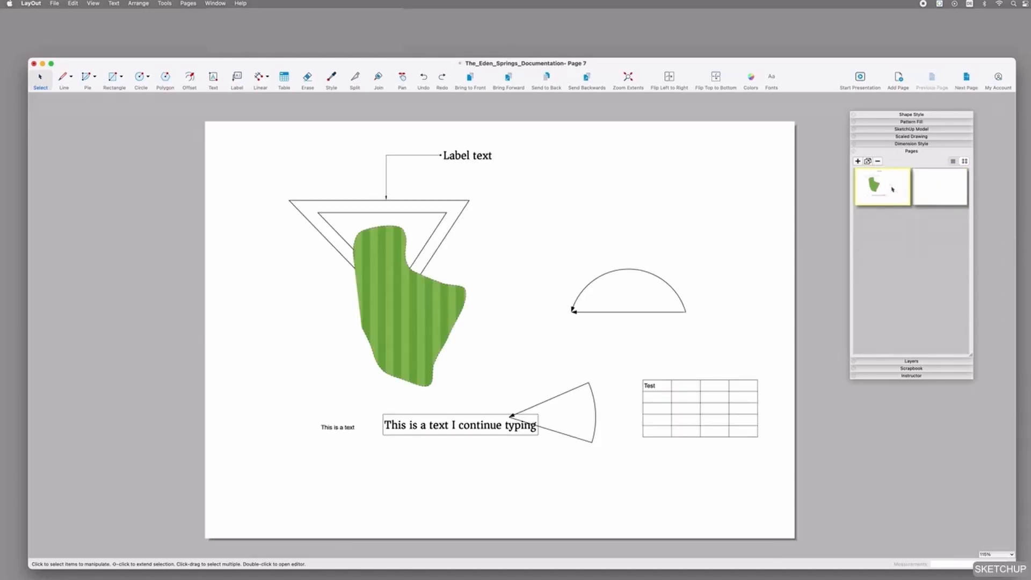
pyautogui.click(953, 162)
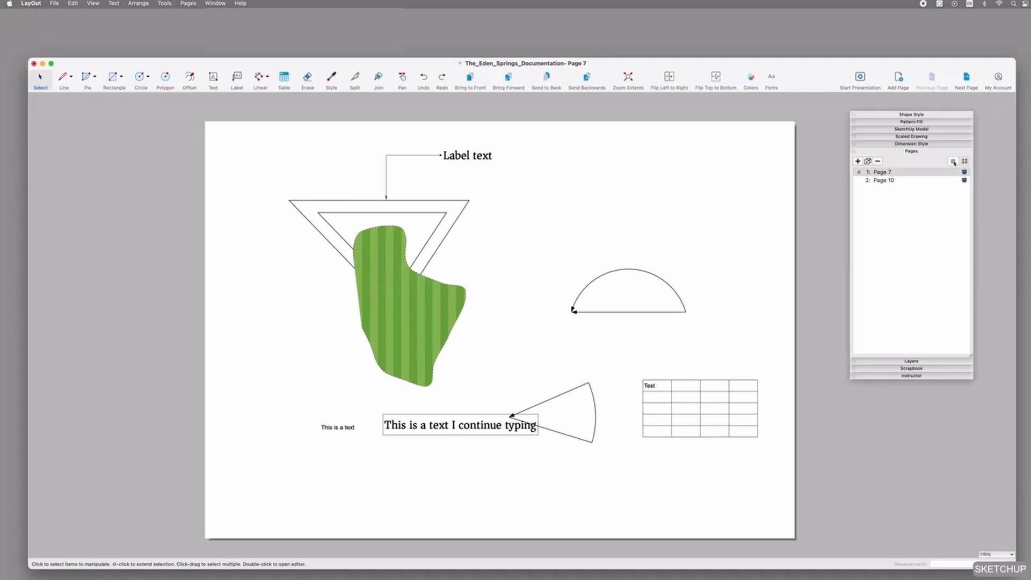
pyautogui.click(964, 162)
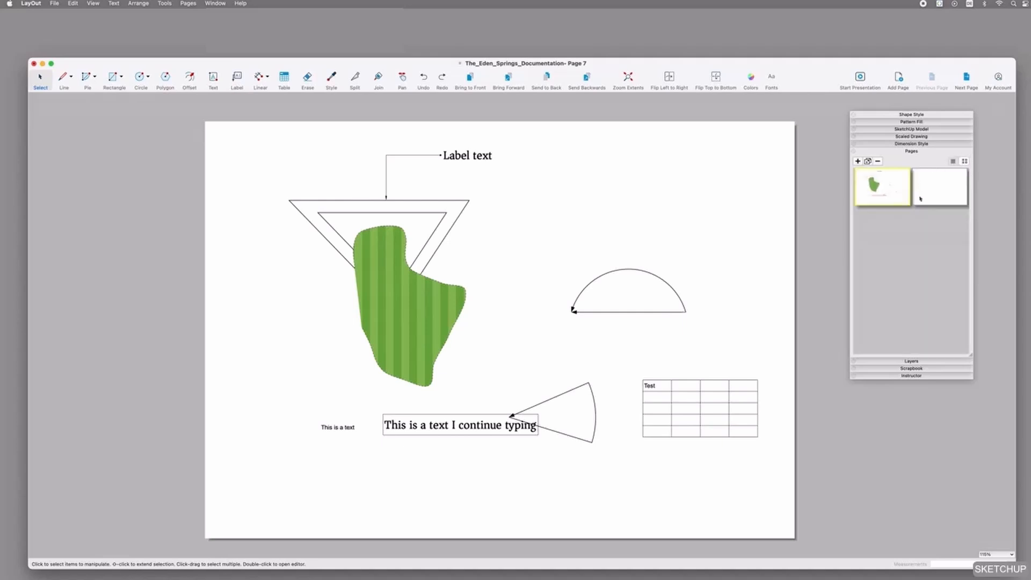
# Step: Make On Every Page the active layer and go to the blank second page
pyautogui.click(916, 362)
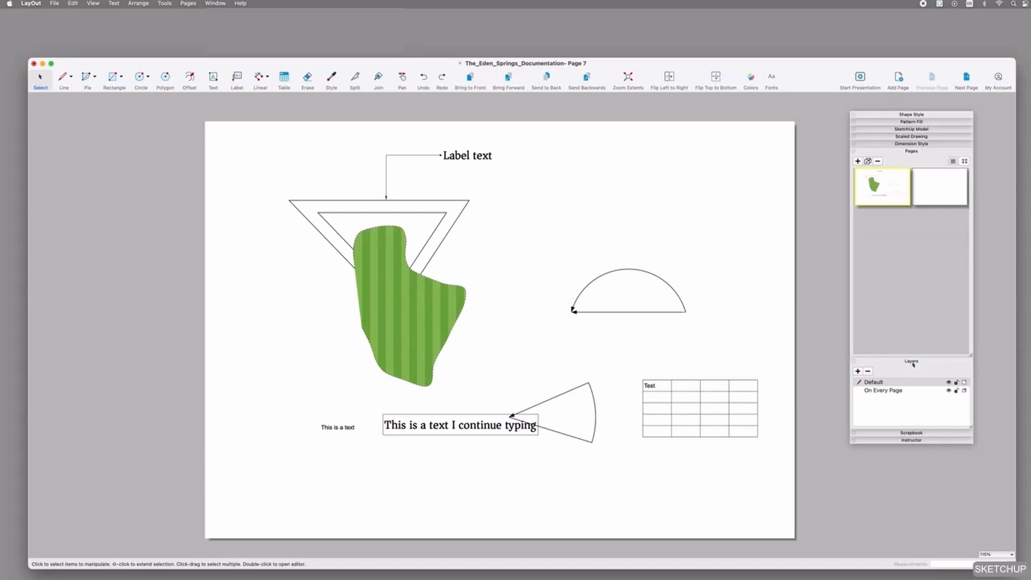
pyautogui.click(897, 391)
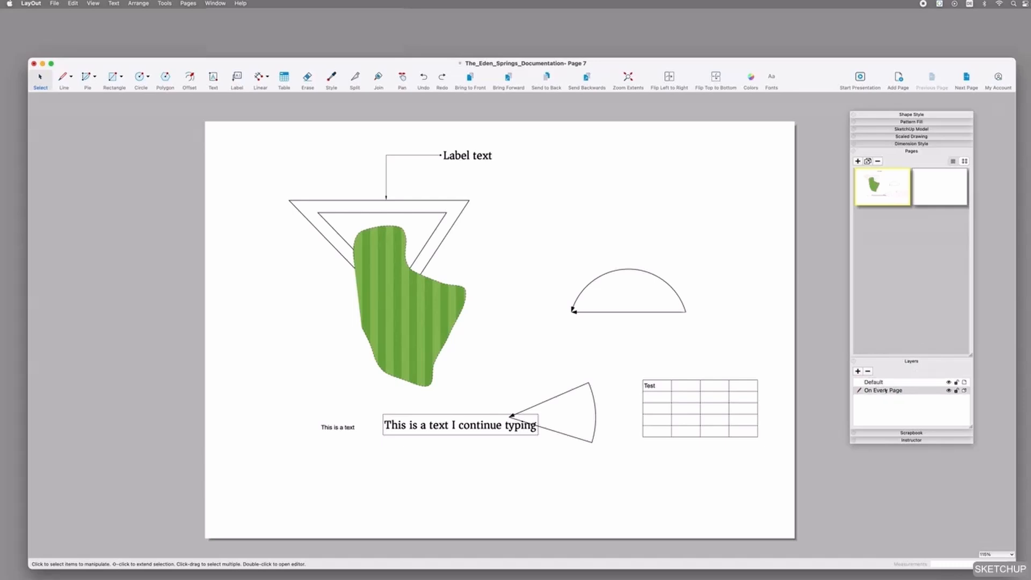
pyautogui.click(947, 204)
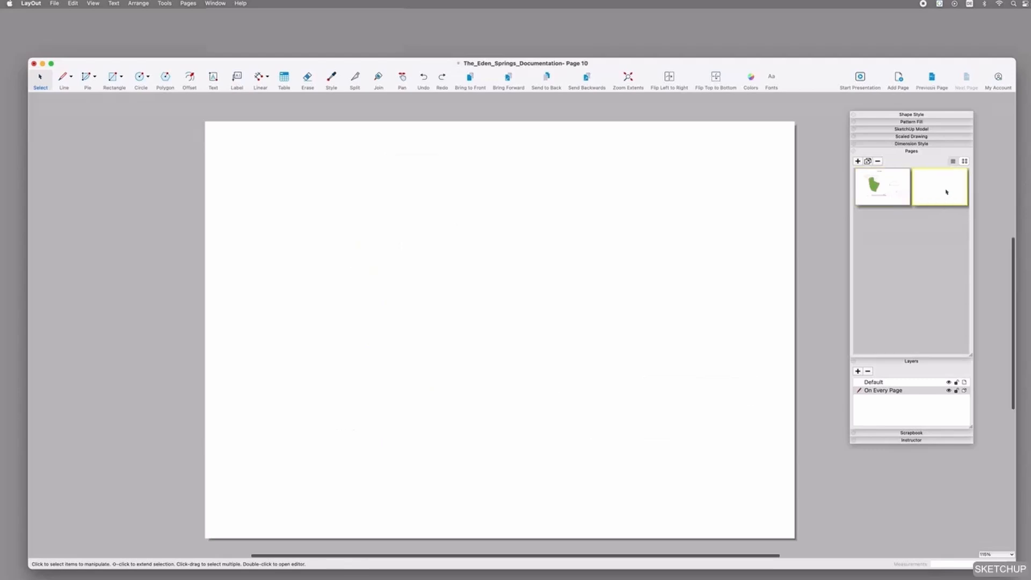
pyautogui.doubleClick(866, 391)
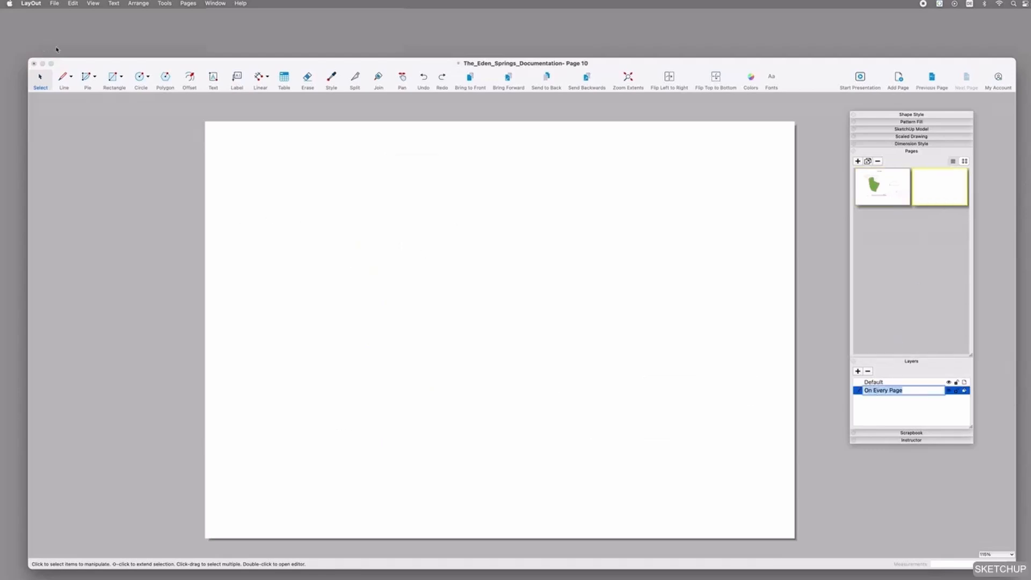
# Step: Draw a main frame rectangle of about 338 x 273 mm from near the blank page's upper-left corner
pyautogui.click(112, 79)
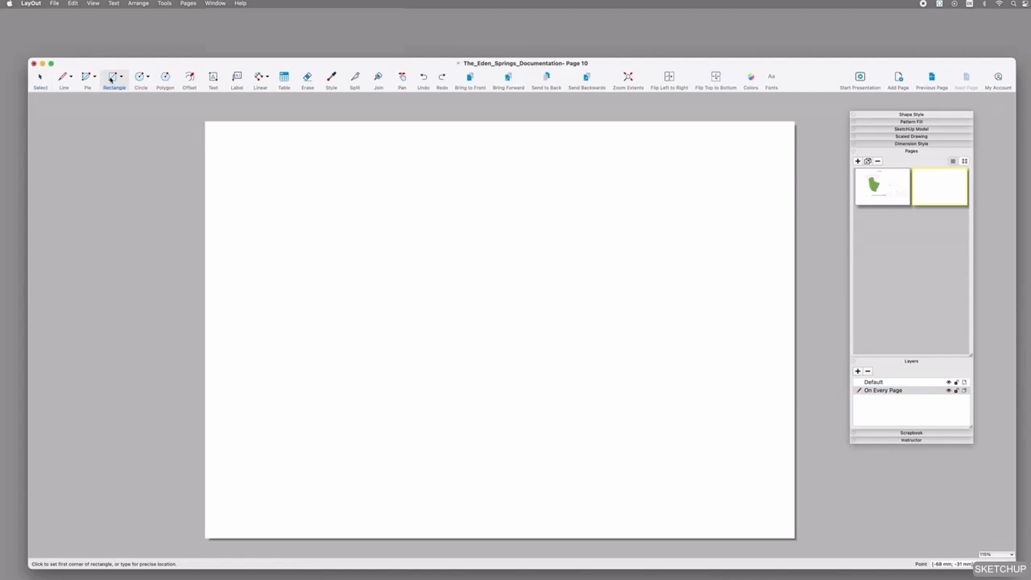
pyautogui.click(225, 137)
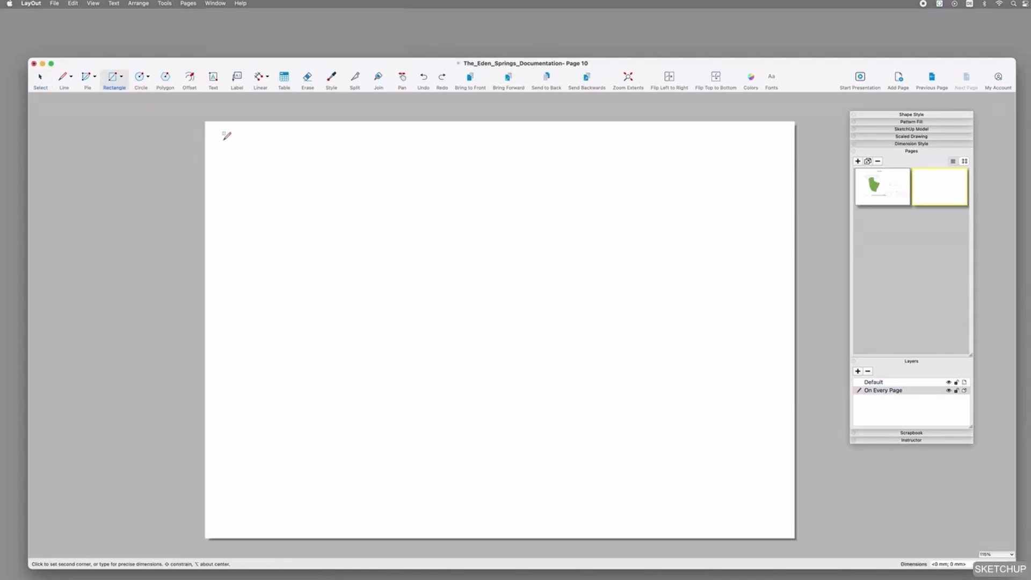
pyautogui.click(696, 522)
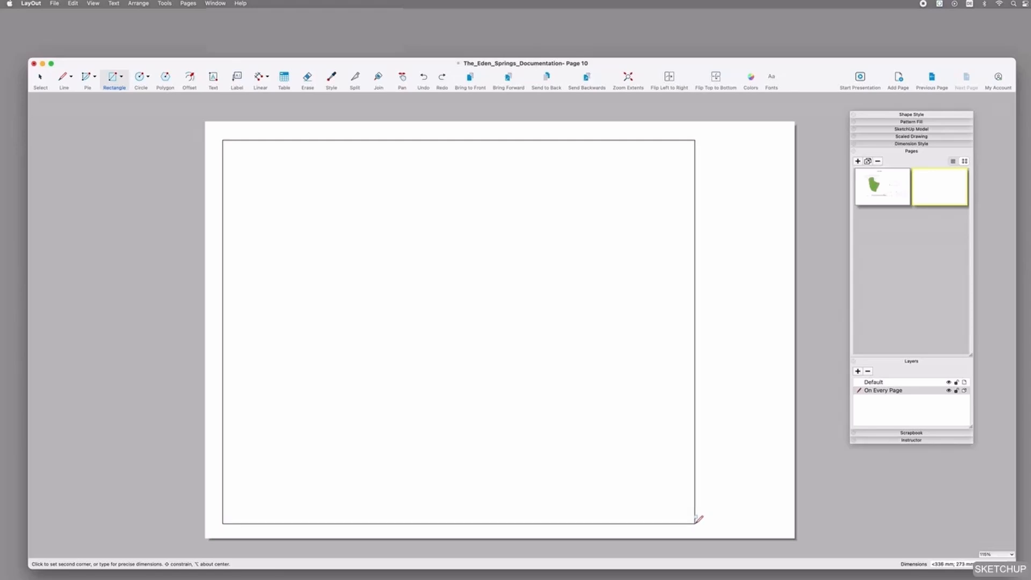
# Step: Draw a narrow rectangle of about 57 x 273 mm beside the main frame, aligned with its upper and lower edges
pyautogui.click(702, 140)
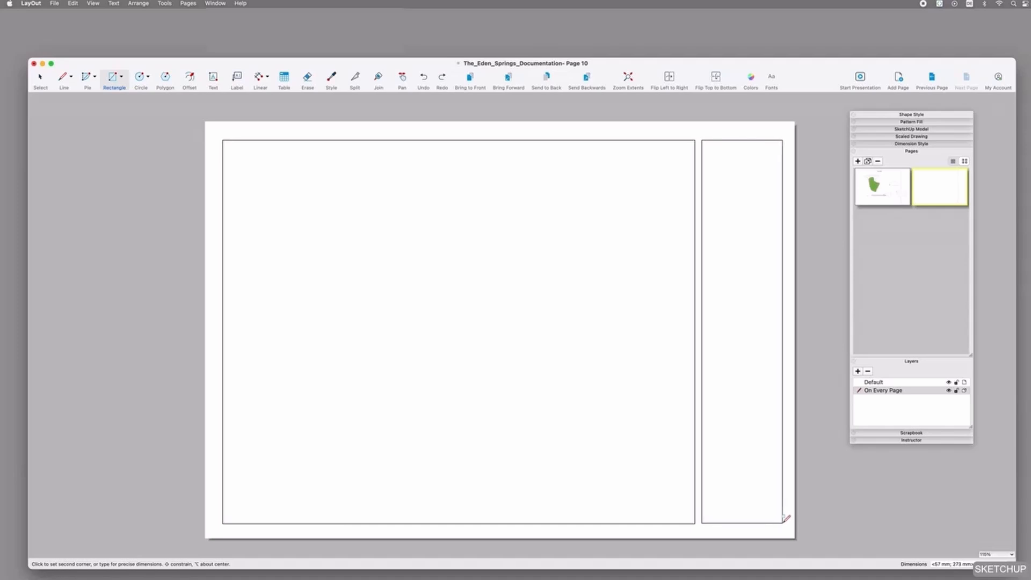
pyautogui.click(785, 519)
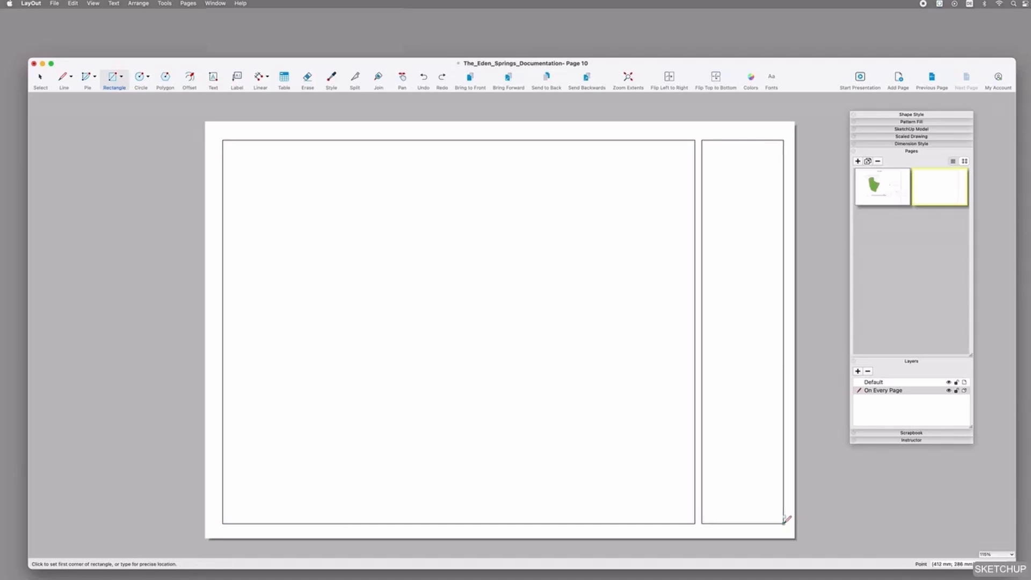
pyautogui.press('space')
pyautogui.click(726, 358)
pyautogui.click(654, 290)
pyautogui.click(820, 282)
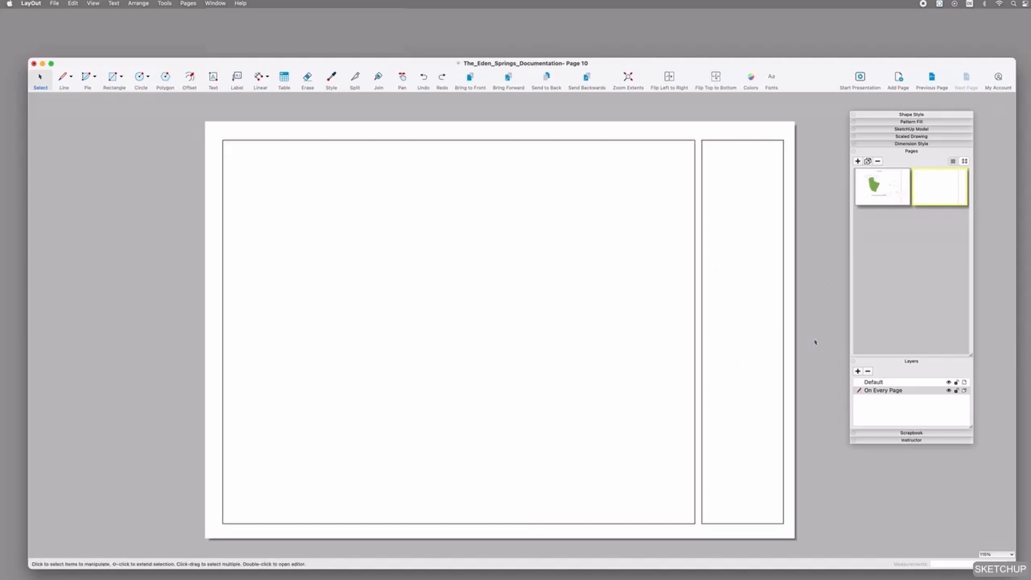
# Step: Switch between the practice page and the blank page to check the shared frame on both
pyautogui.click(895, 187)
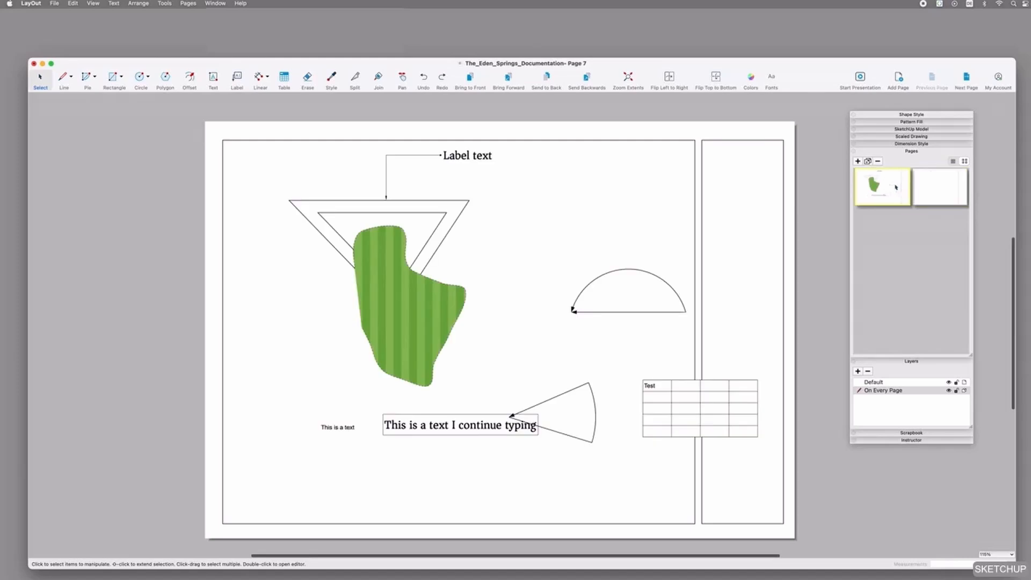
pyautogui.click(936, 188)
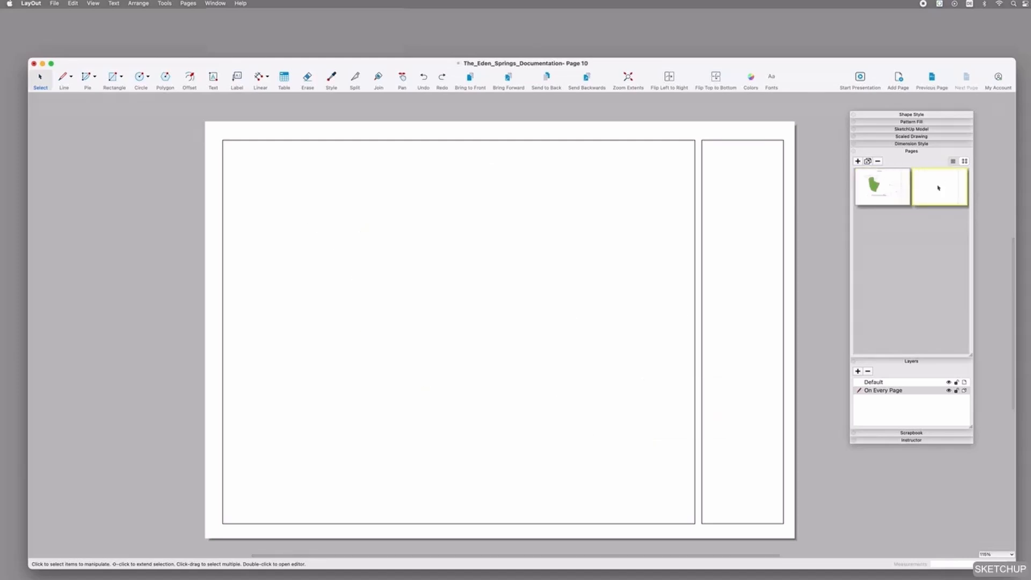
pyautogui.click(895, 190)
pyautogui.click(935, 188)
# Step: Add a third page after the blank page and return to the practice page
pyautogui.click(857, 161)
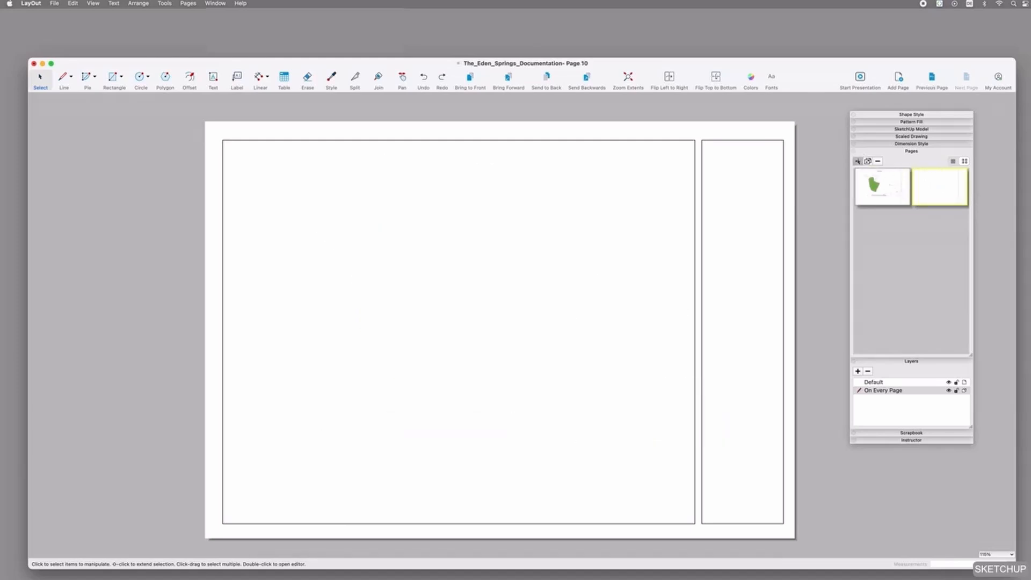
pyautogui.click(945, 187)
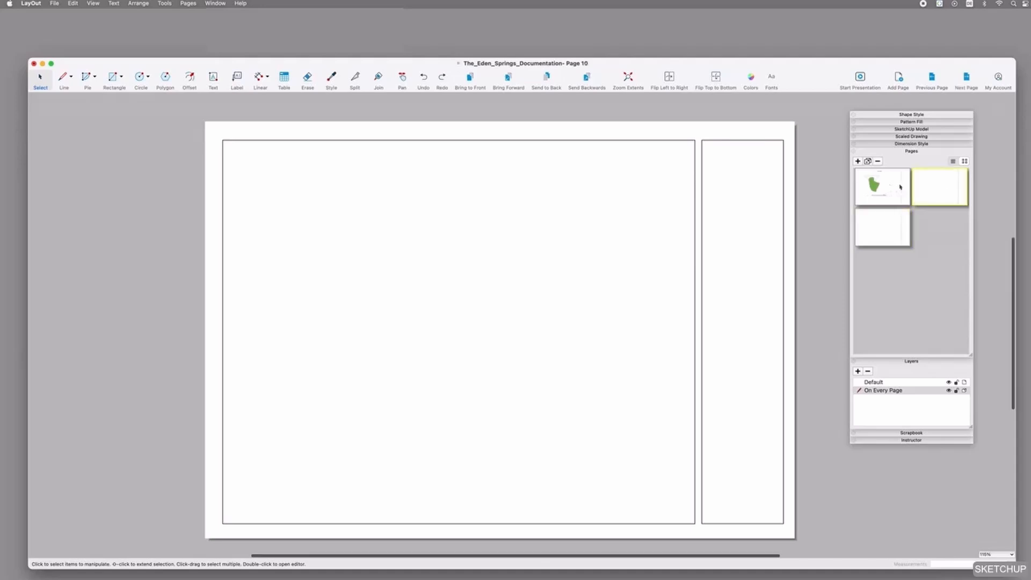
pyautogui.click(900, 186)
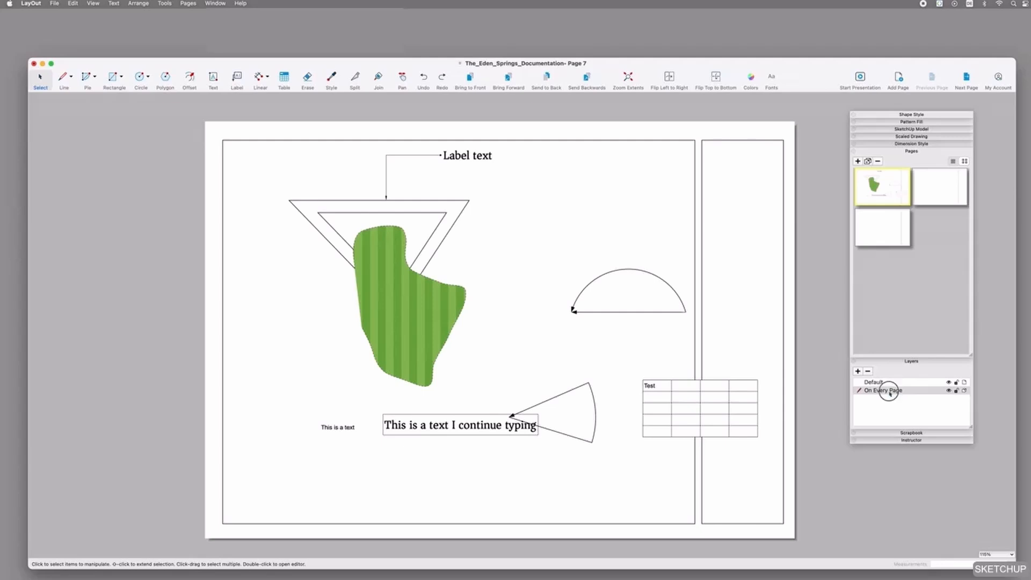
# Step: Make Default the active layer and go to the new third page
pyautogui.doubleClick(887, 390)
pyautogui.click(896, 410)
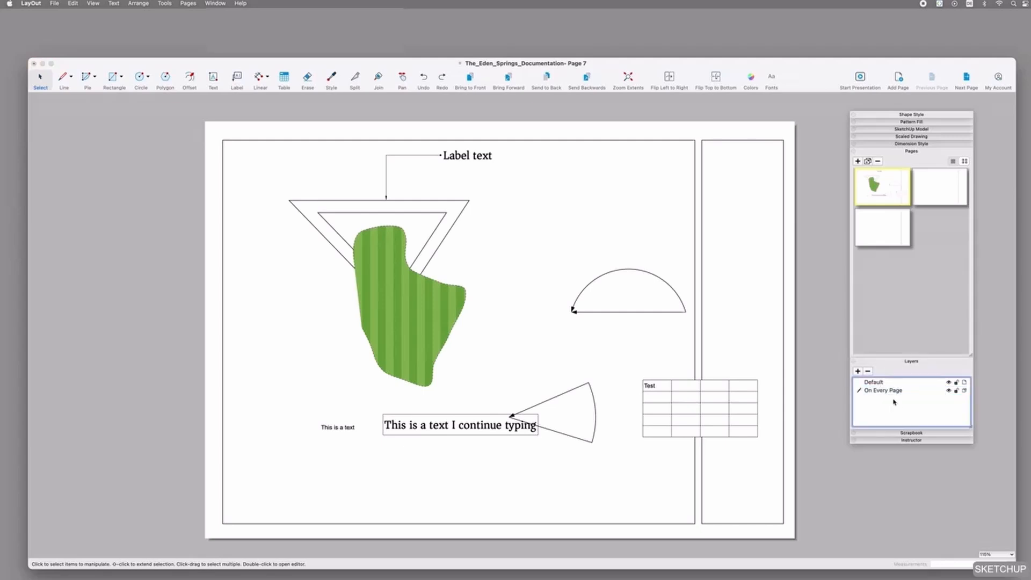
pyautogui.click(874, 381)
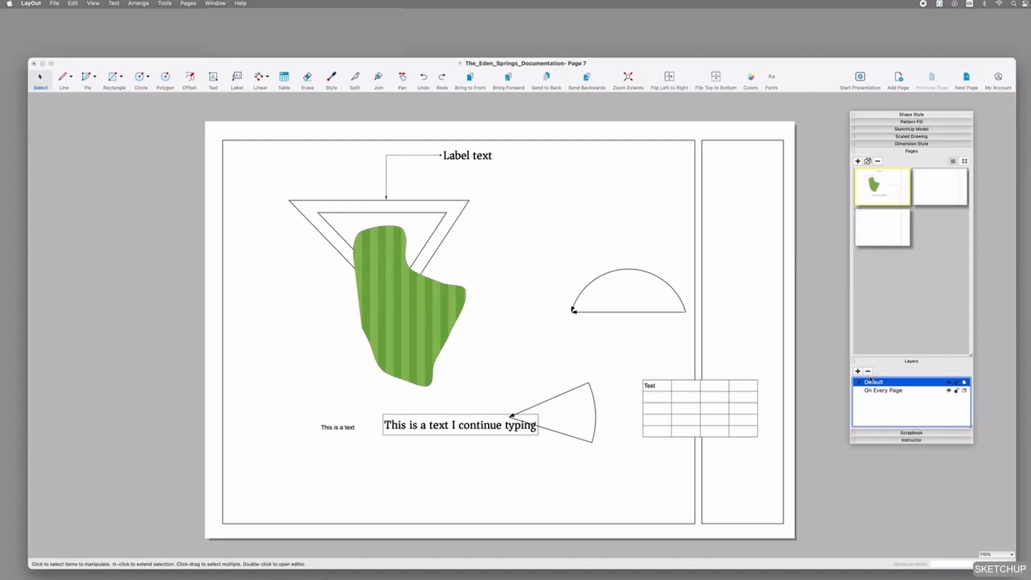
pyautogui.click(885, 241)
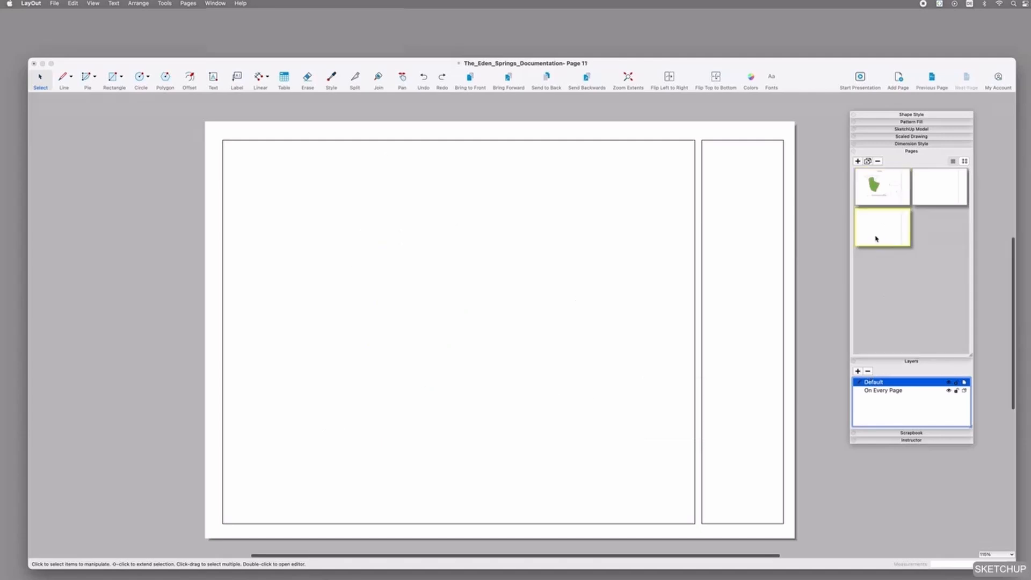
# Step: Draw a two-segment angled line near the middle of the main frame on the third page
pyautogui.click(63, 77)
pyautogui.click(471, 309)
pyautogui.click(557, 277)
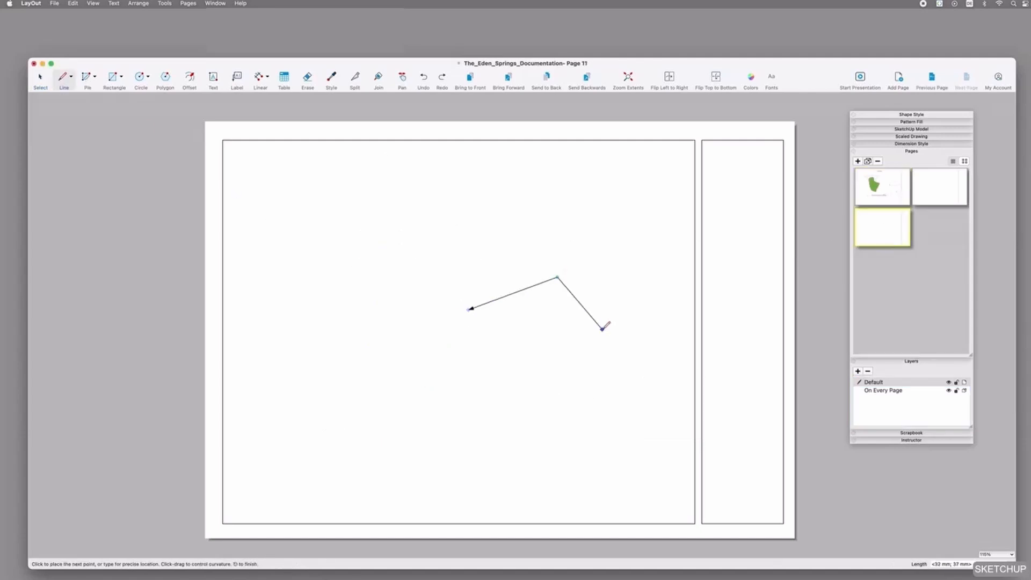
pyautogui.press('space')
pyautogui.click(603, 328)
# Step: Go to the second page and lock the On Every Page layer
pyautogui.click(943, 200)
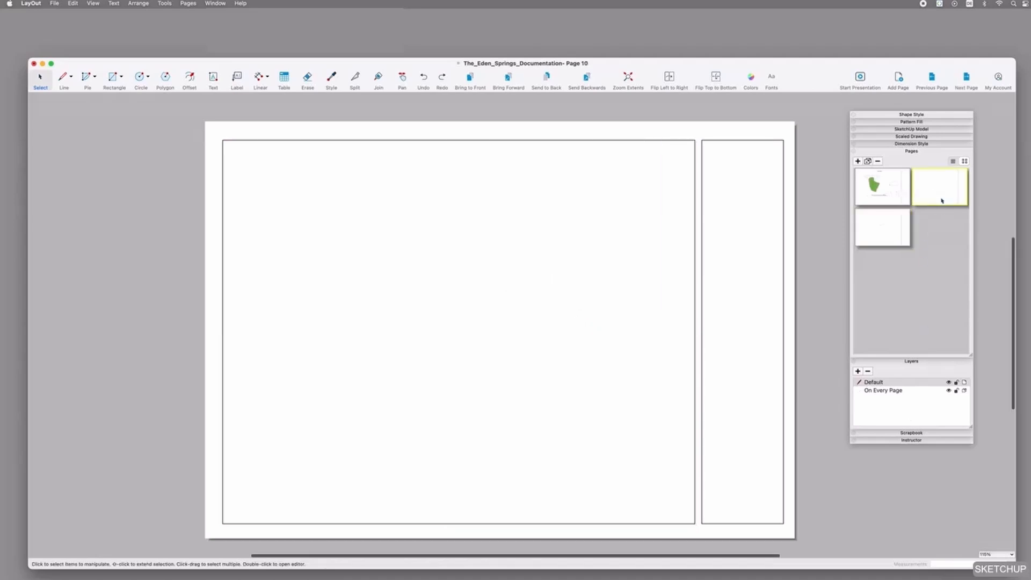
pyautogui.click(875, 391)
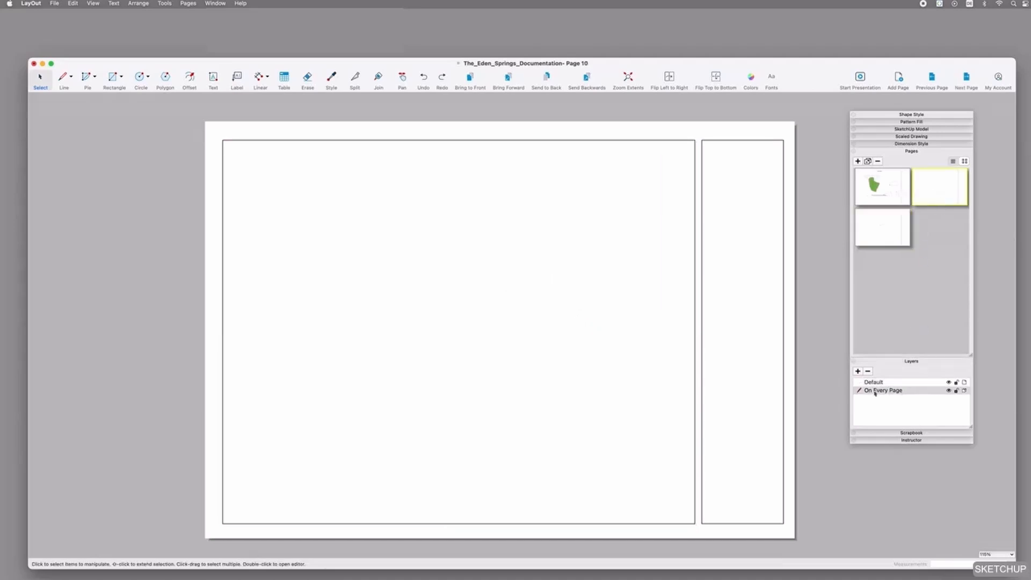
pyautogui.click(956, 391)
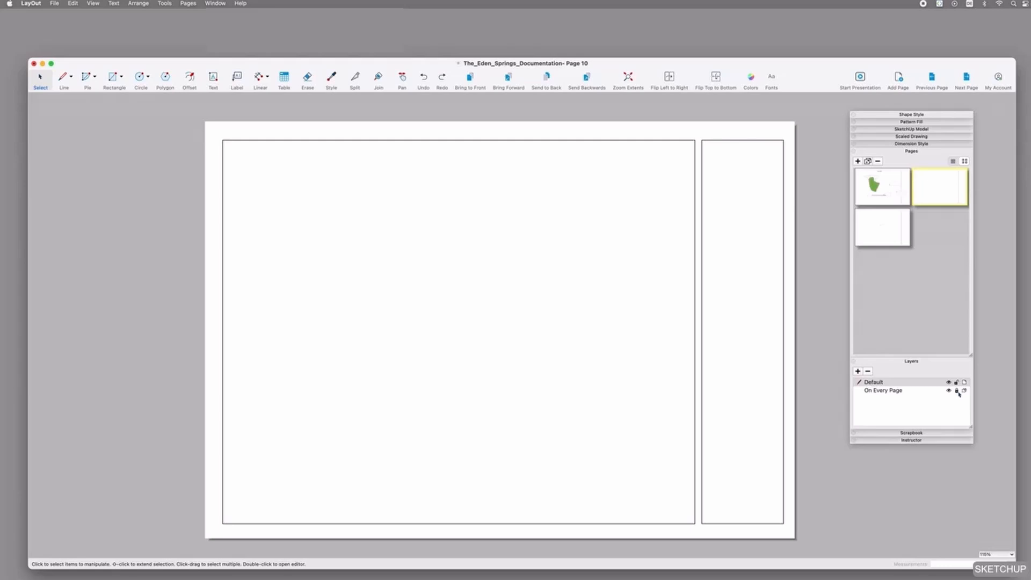
# Step: Place a round tree symbol from the Trees (Plan) scrapbook in the upper part of the second page's main frame
pyautogui.click(912, 432)
pyautogui.click(908, 365)
pyautogui.click(911, 151)
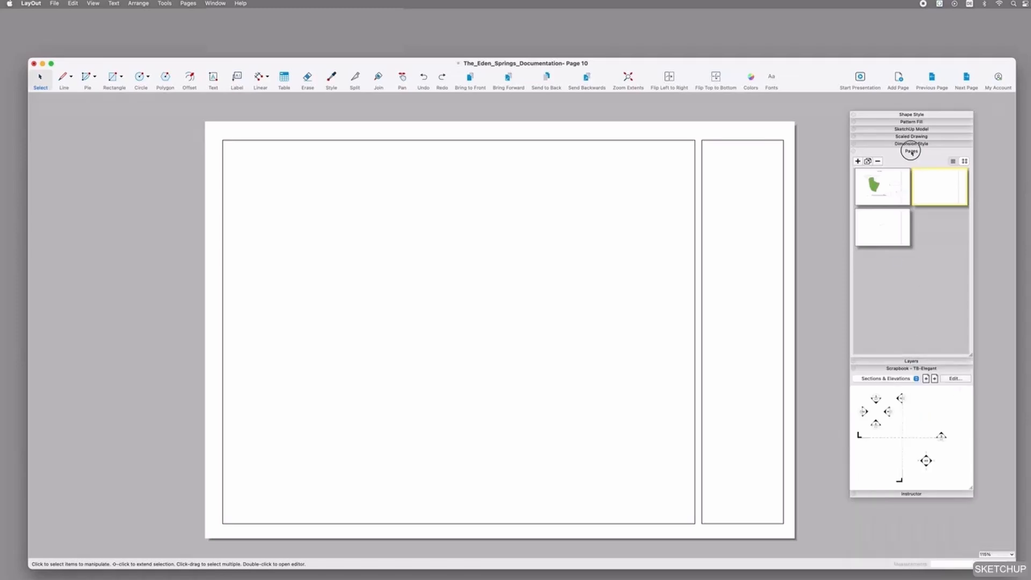
pyautogui.click(887, 175)
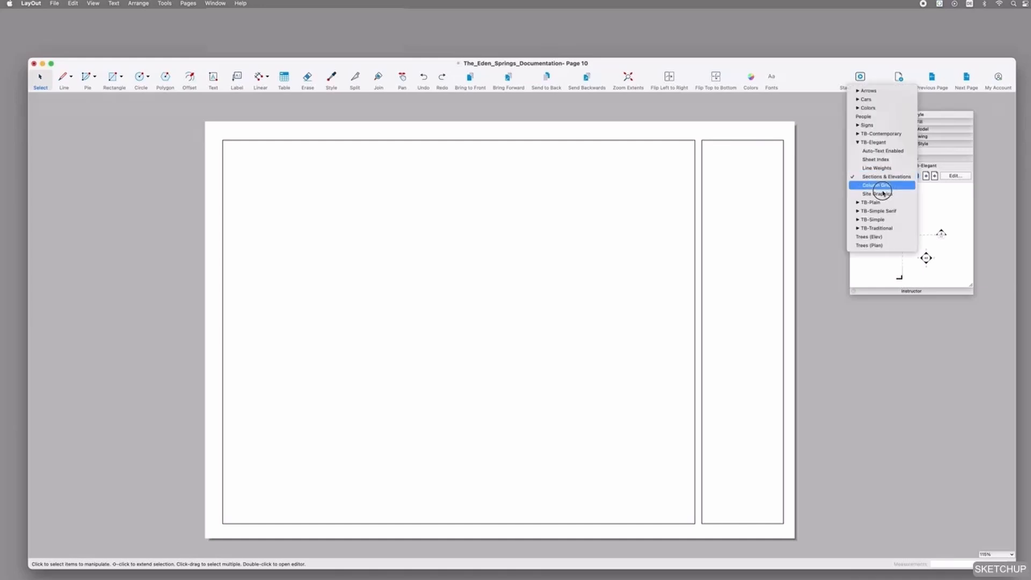
pyautogui.click(872, 245)
pyautogui.moveTo(931, 239); pyautogui.dragTo(602, 244)
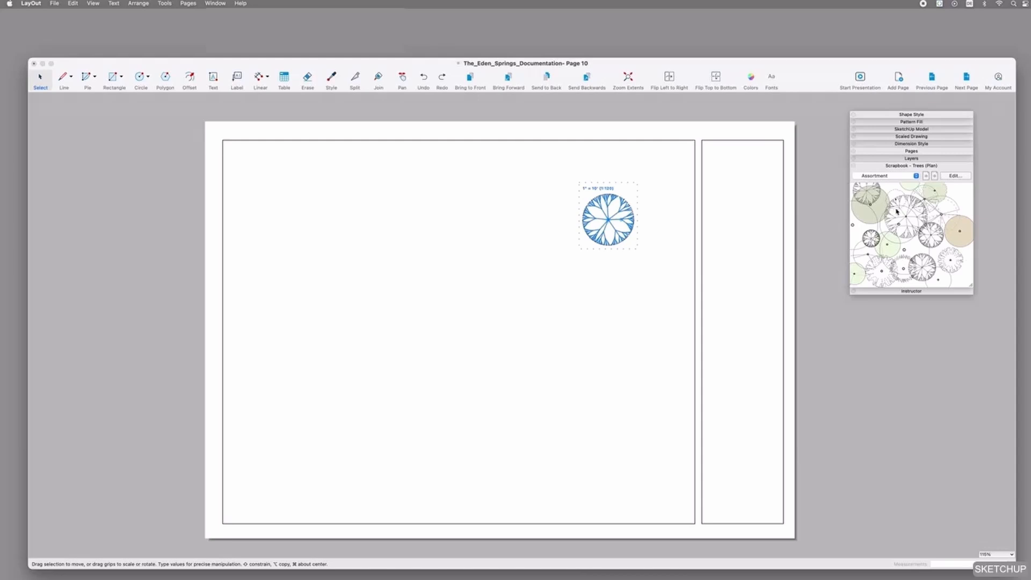
# Step: Look at the TB-Plain scrapbook's Auto-Text Enabled and Sections & Elevations symbols, and bring up the dimension style and scaled drawing settings
pyautogui.click(883, 175)
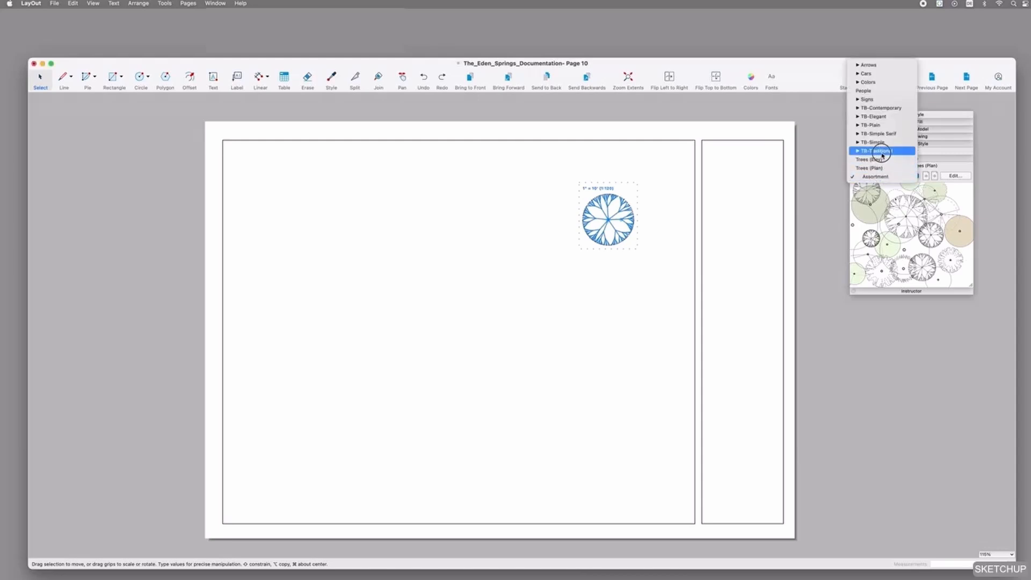
pyautogui.click(880, 125)
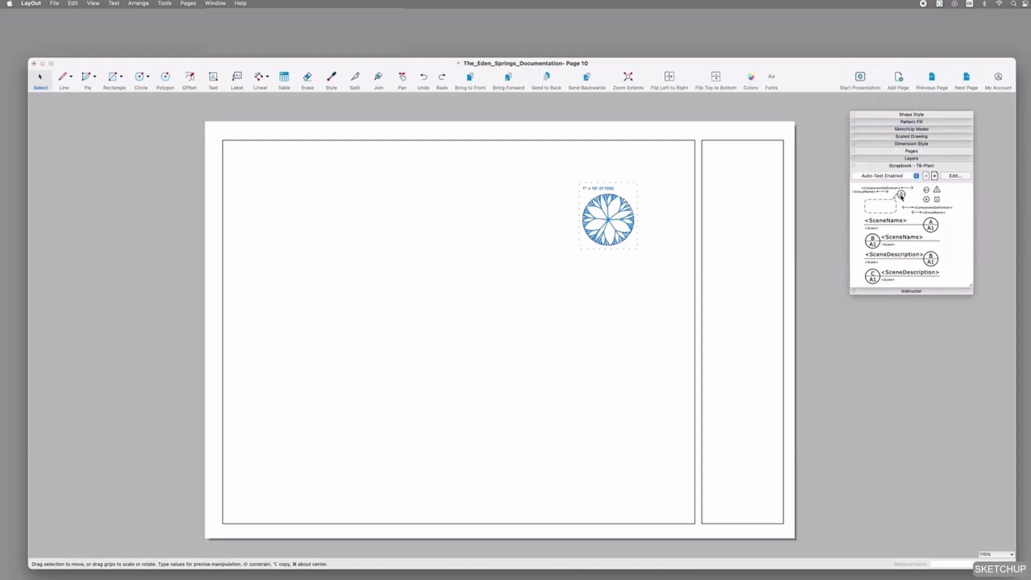
pyautogui.click(891, 176)
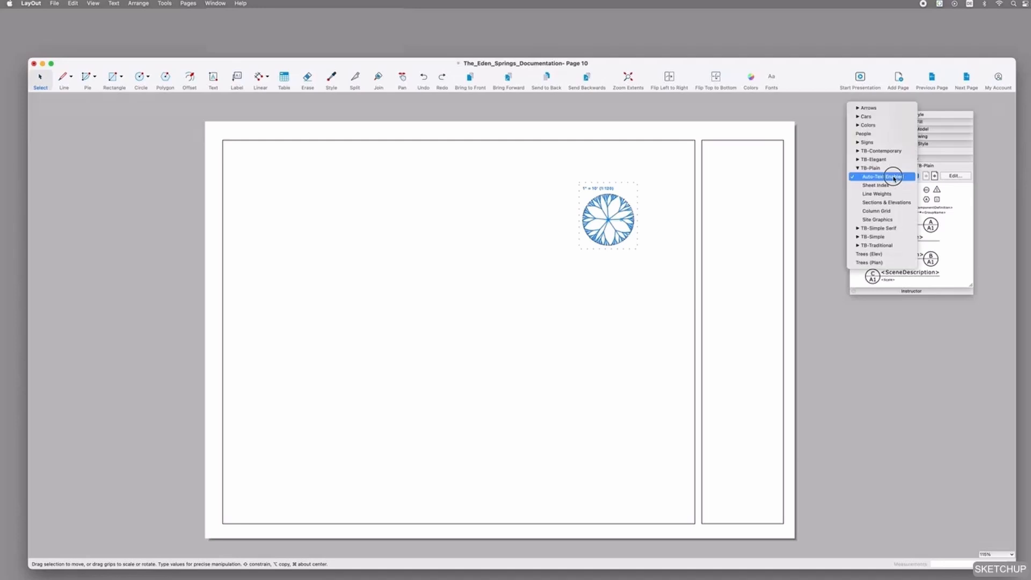
pyautogui.click(893, 203)
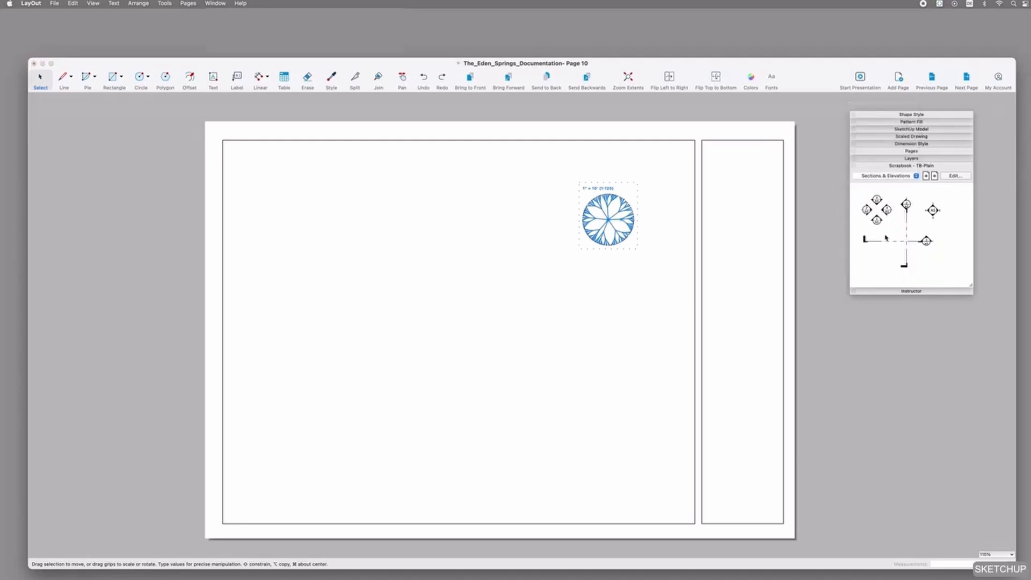
pyautogui.click(921, 144)
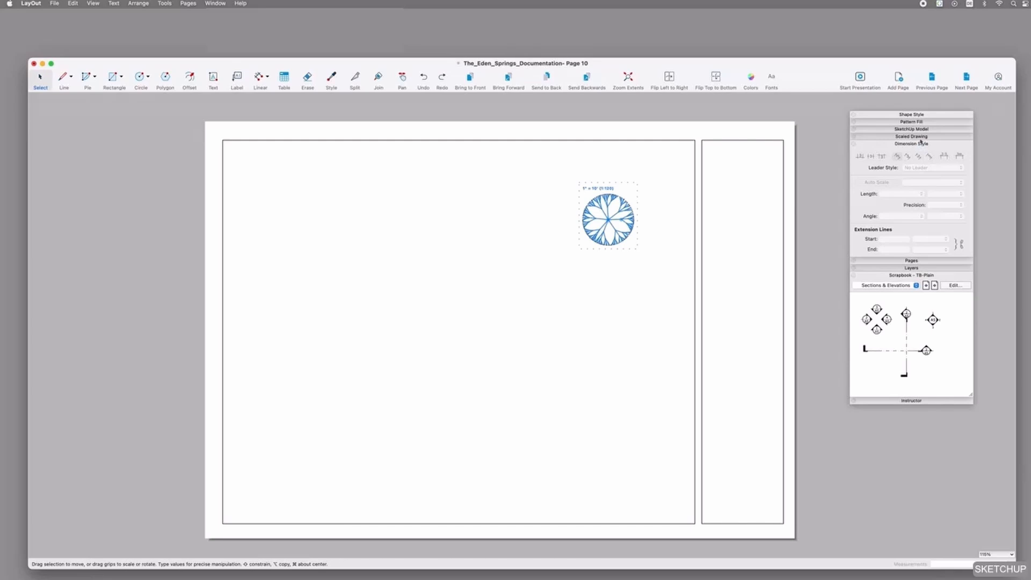
pyautogui.click(923, 137)
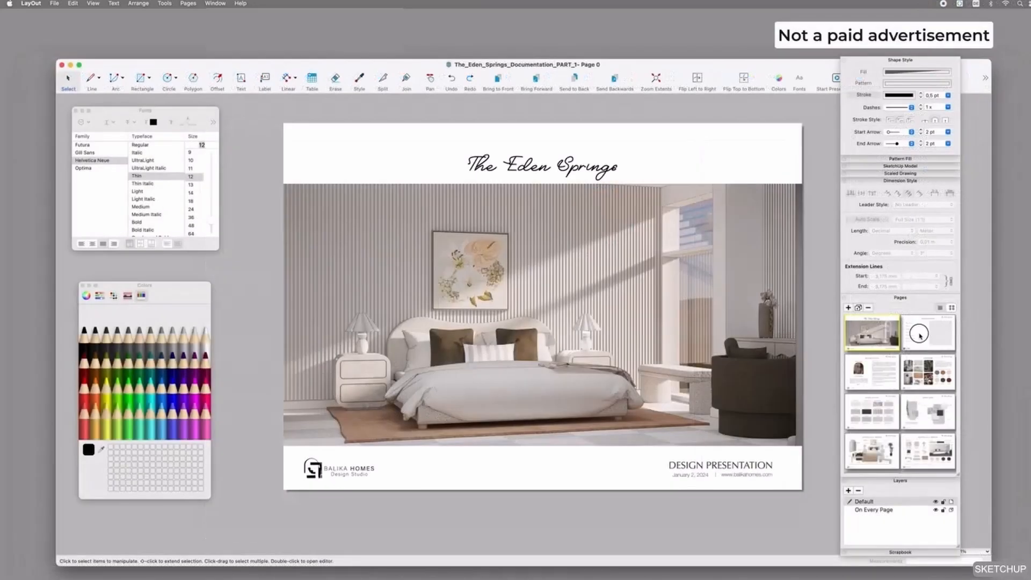
# Step: Look through the finished presentation document's pages, from the table of contents through the mood and material boards to the shopping lists
pyautogui.click(920, 336)
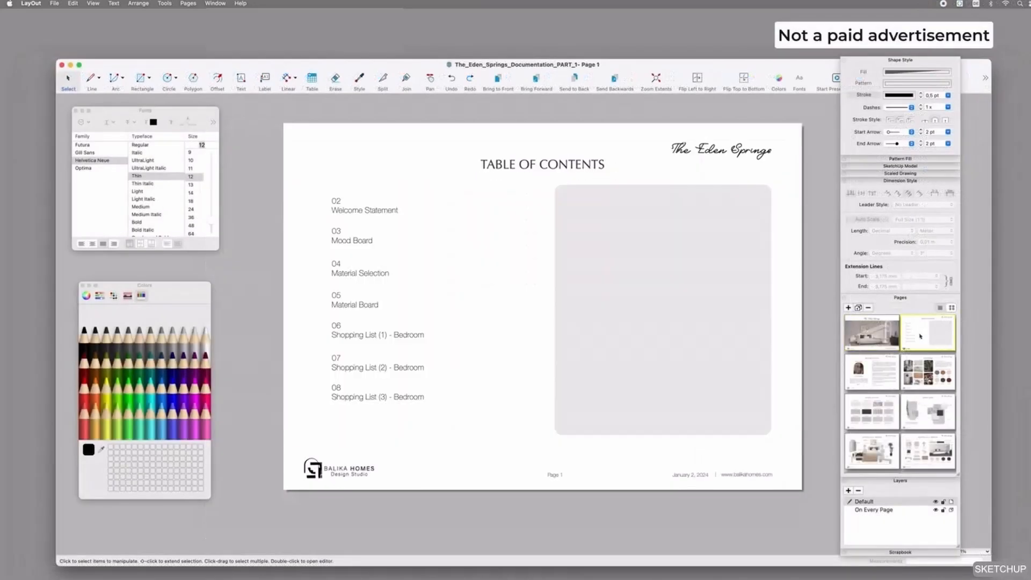
pyautogui.click(875, 365)
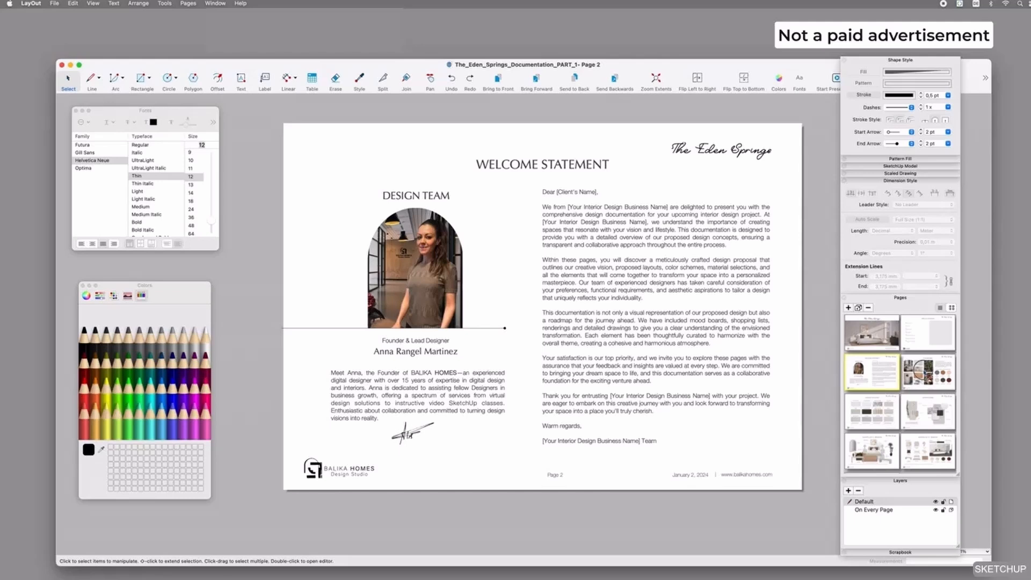
pyautogui.click(927, 370)
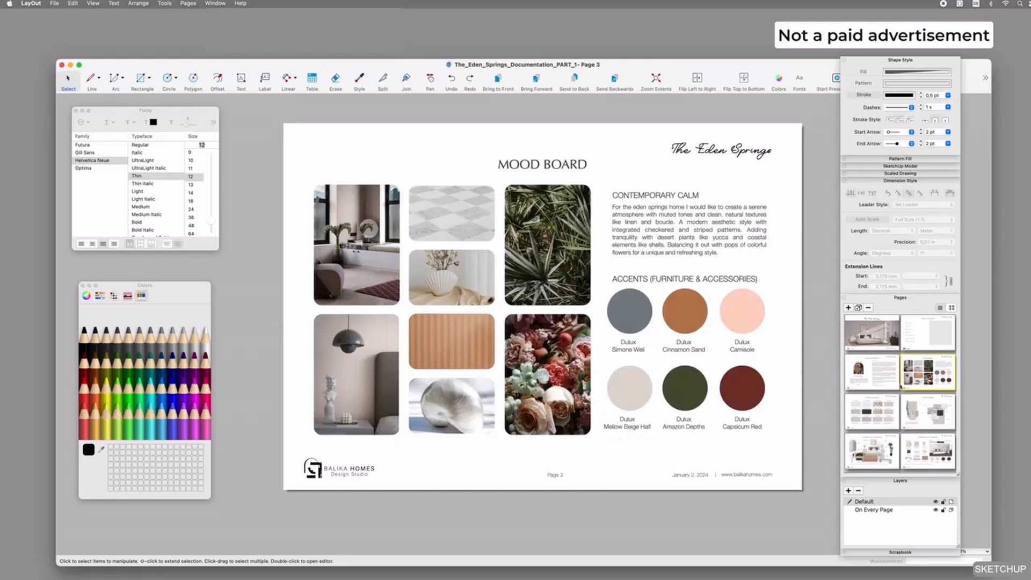
pyautogui.click(875, 409)
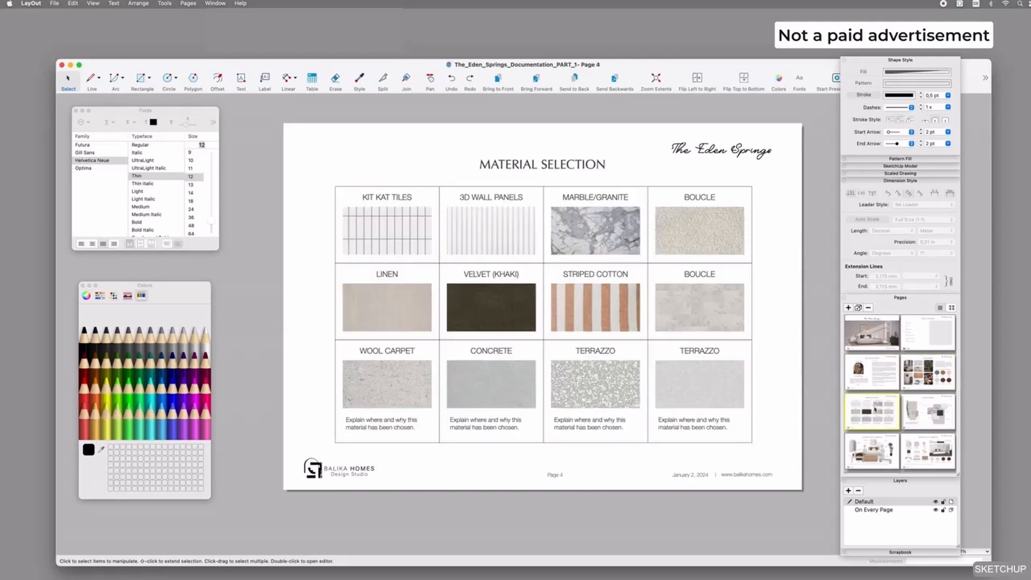
pyautogui.click(938, 413)
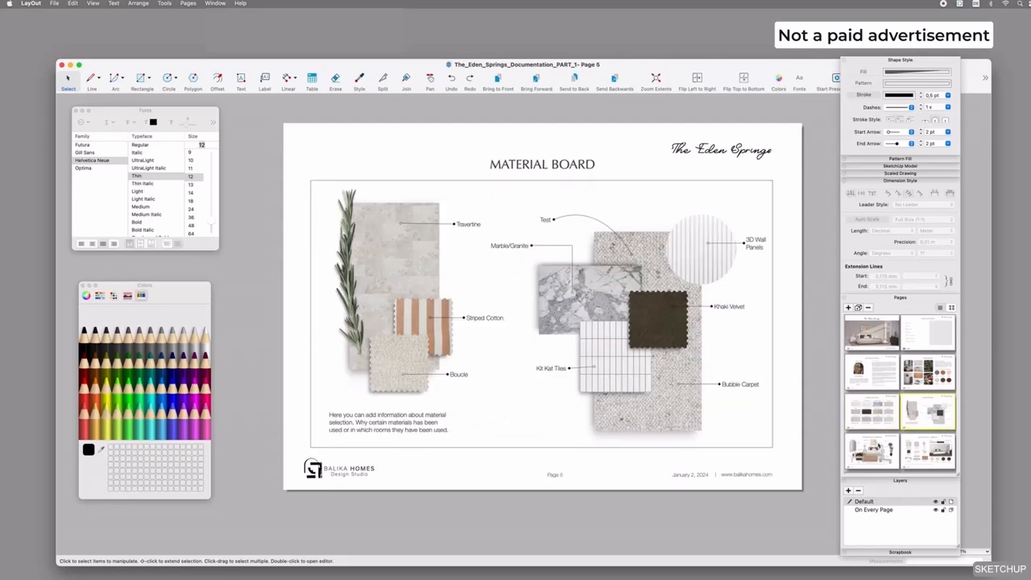
pyautogui.click(878, 445)
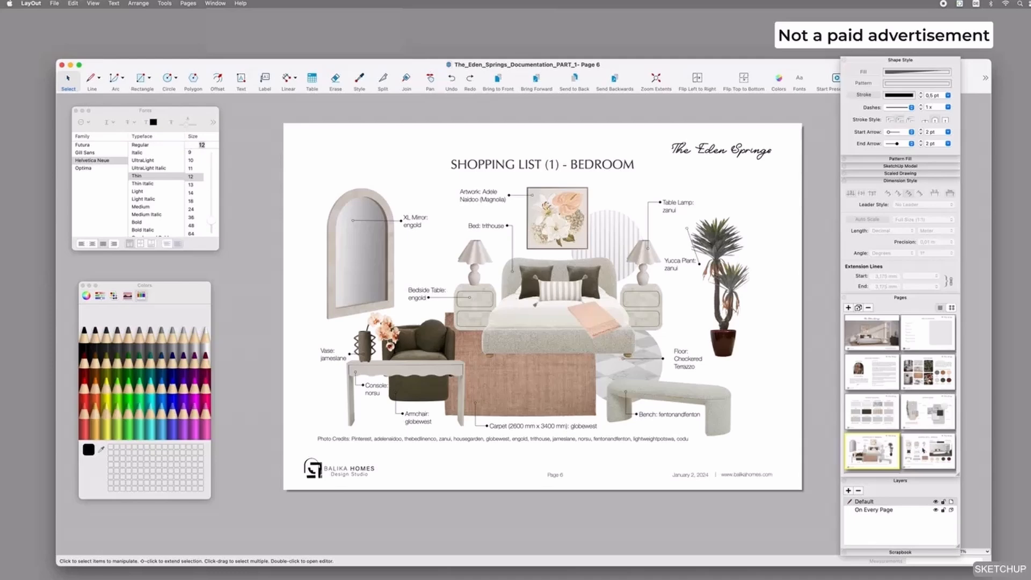
pyautogui.click(923, 450)
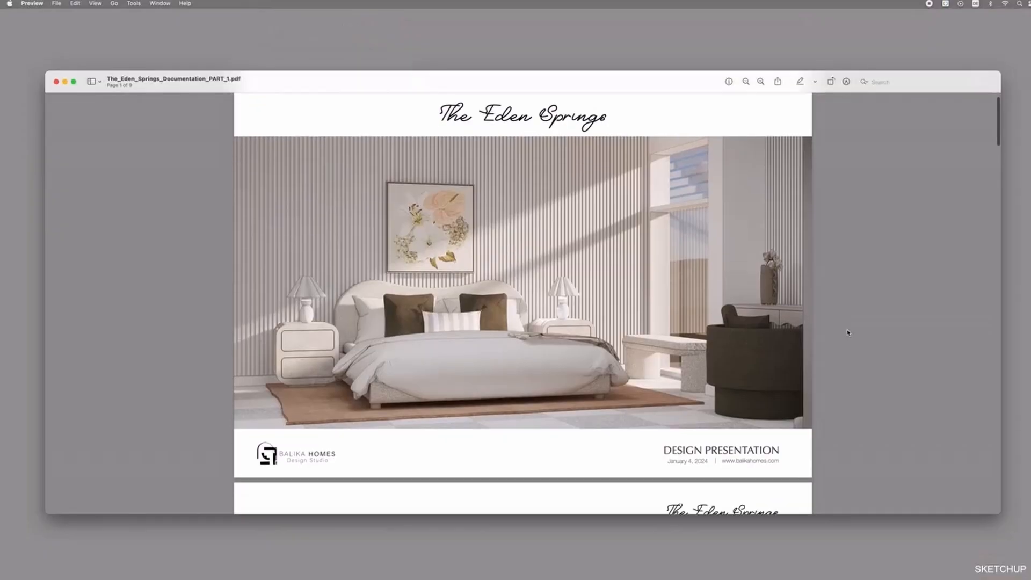
# Step: Read through the Eden Springs presentation PDF from the cover through the table of contents, welcome statement and mood board to the material selection
pyautogui.scroll(-5, 847, 333)
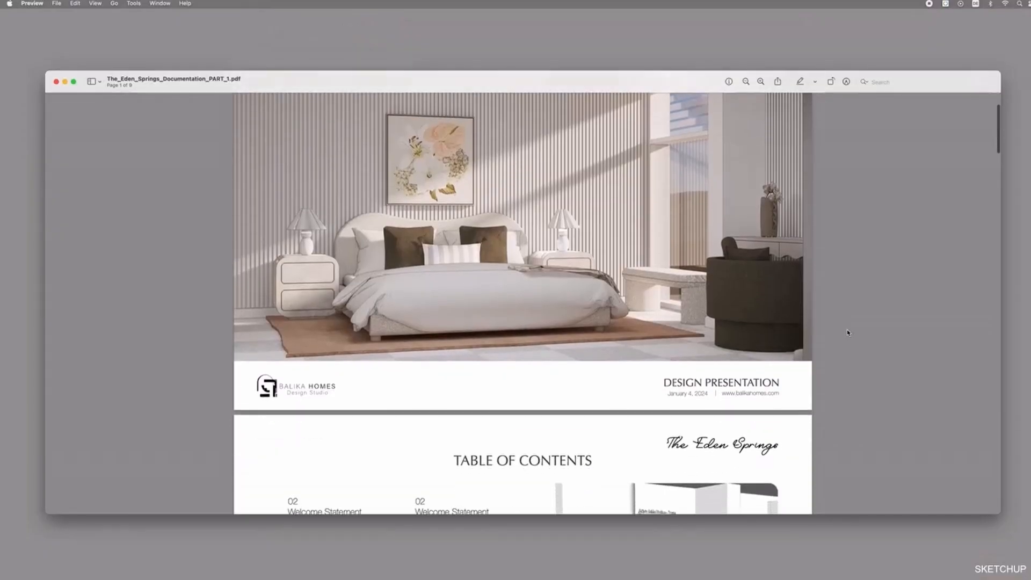
pyautogui.scroll(-7, 847, 333)
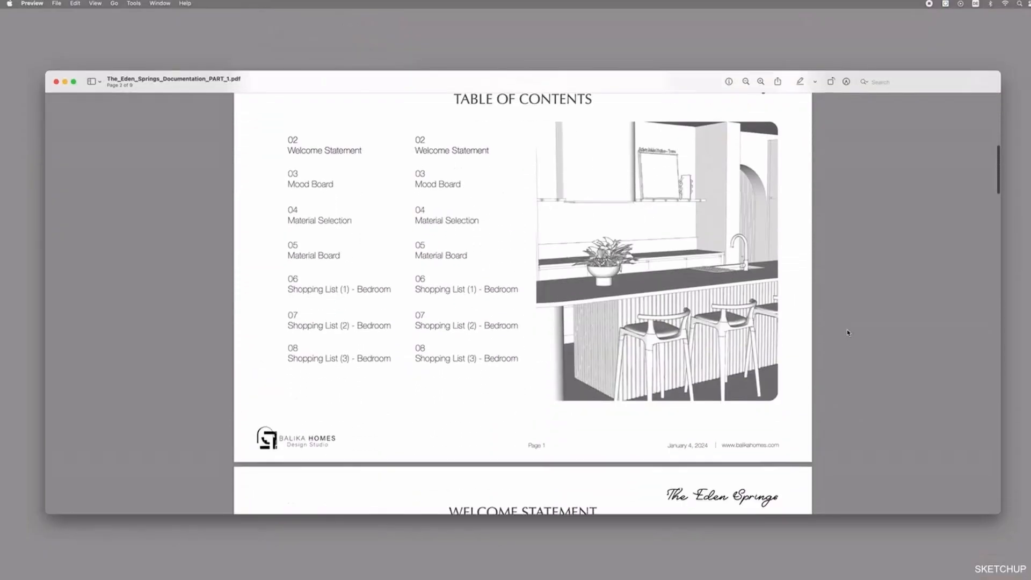
pyautogui.scroll(-10, 847, 332)
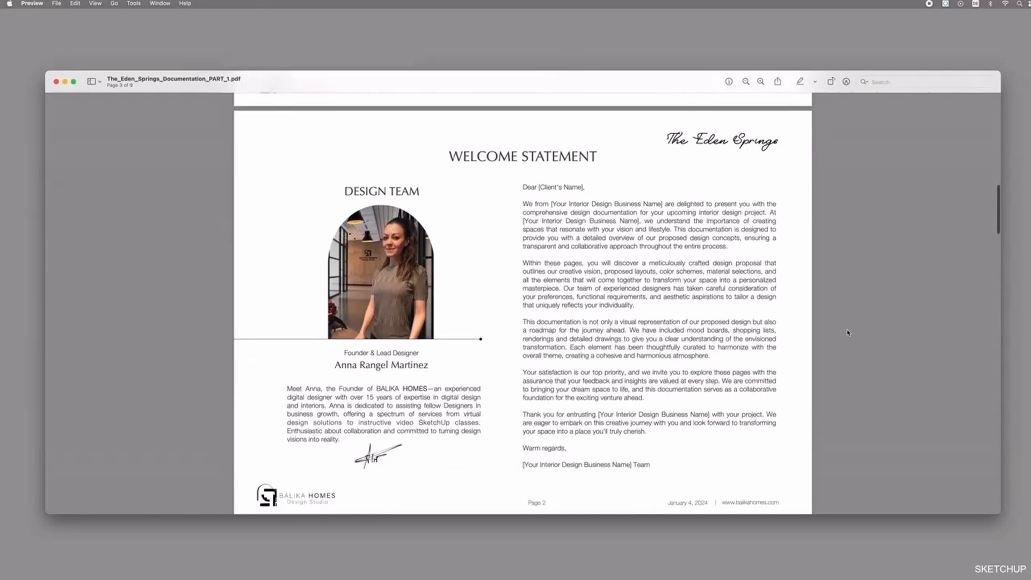
pyautogui.scroll(-8, 847, 333)
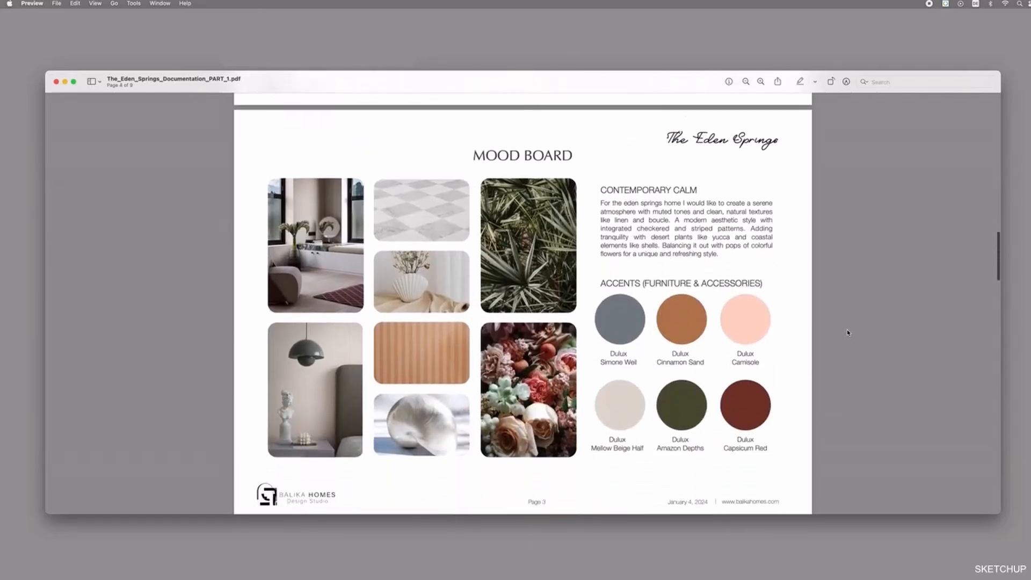
pyautogui.scroll(-10, 847, 332)
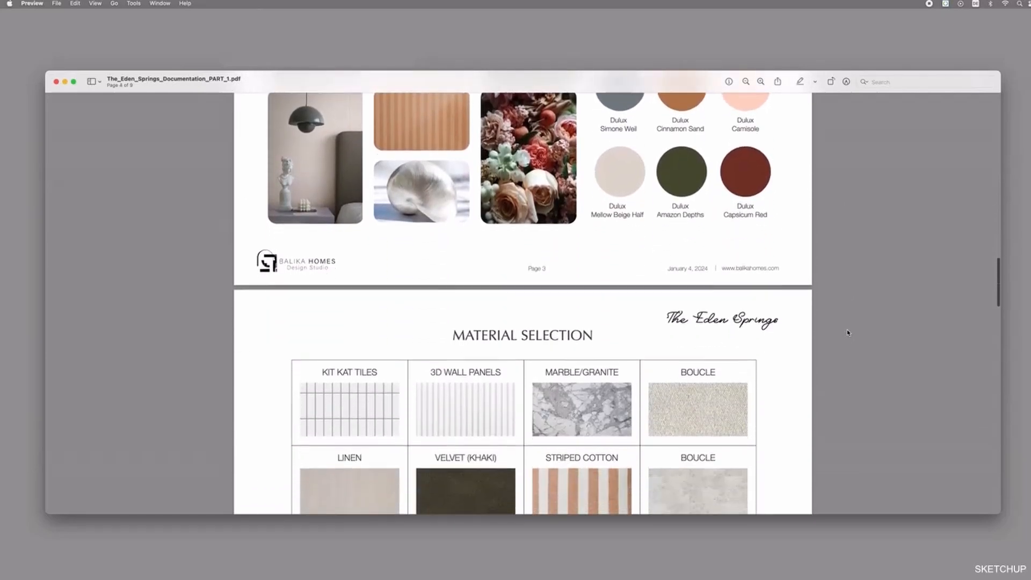
pyautogui.scroll(-8, 847, 333)
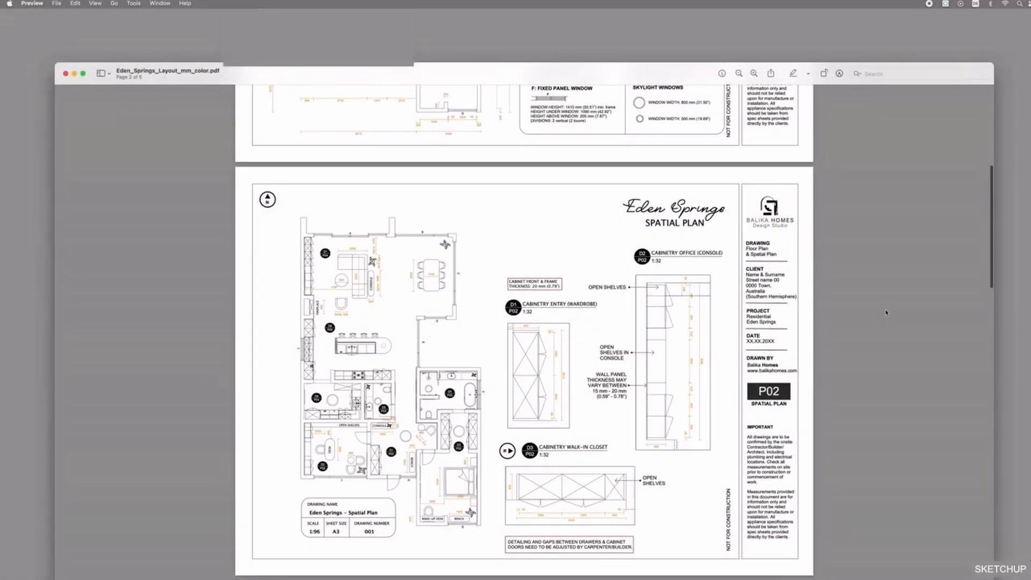
# Step: Look through the Eden Springs drawing PDF's spatial plan pages P02 to P04, covering cabinetry, bathroom, powder room, laundry and TV wall details
pyautogui.scroll(-8, 886, 312)
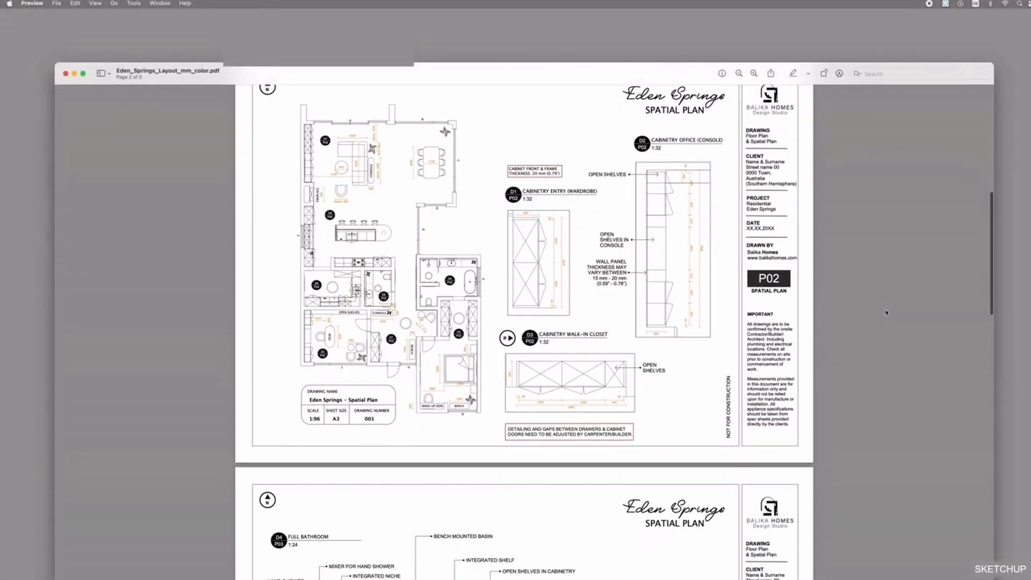
pyautogui.scroll(-7, 886, 312)
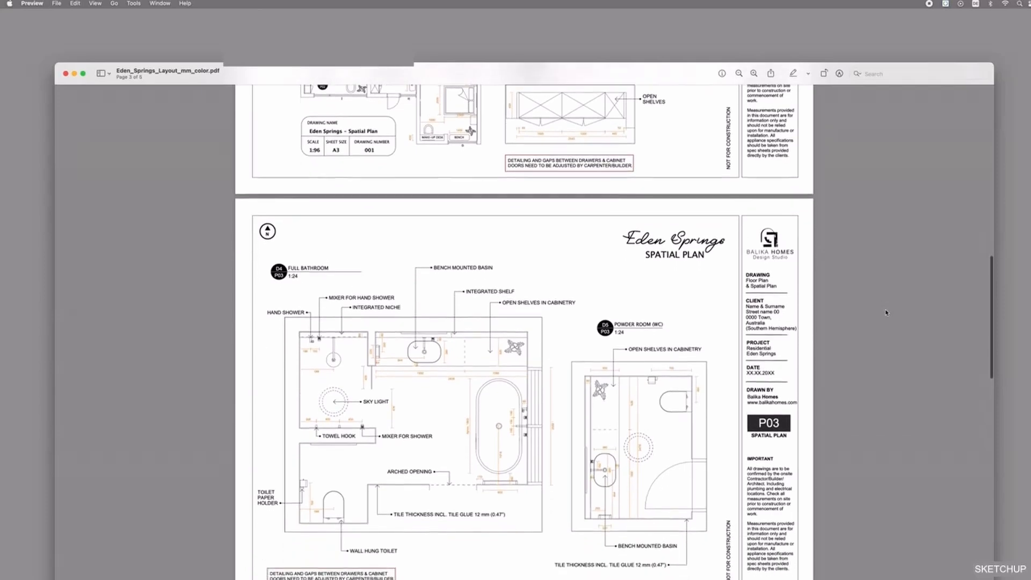
pyautogui.scroll(-10, 886, 313)
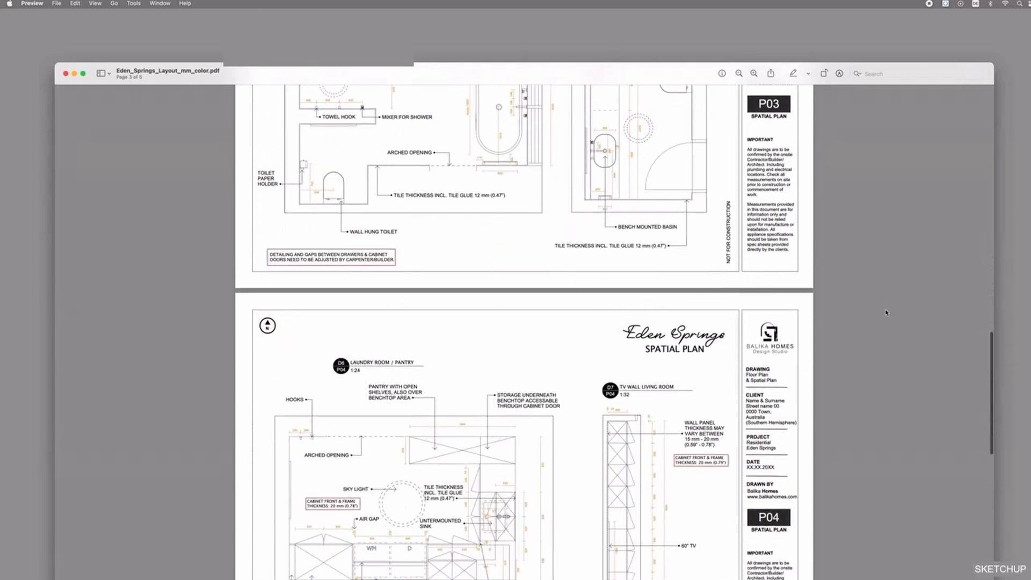
pyautogui.scroll(-6, 886, 312)
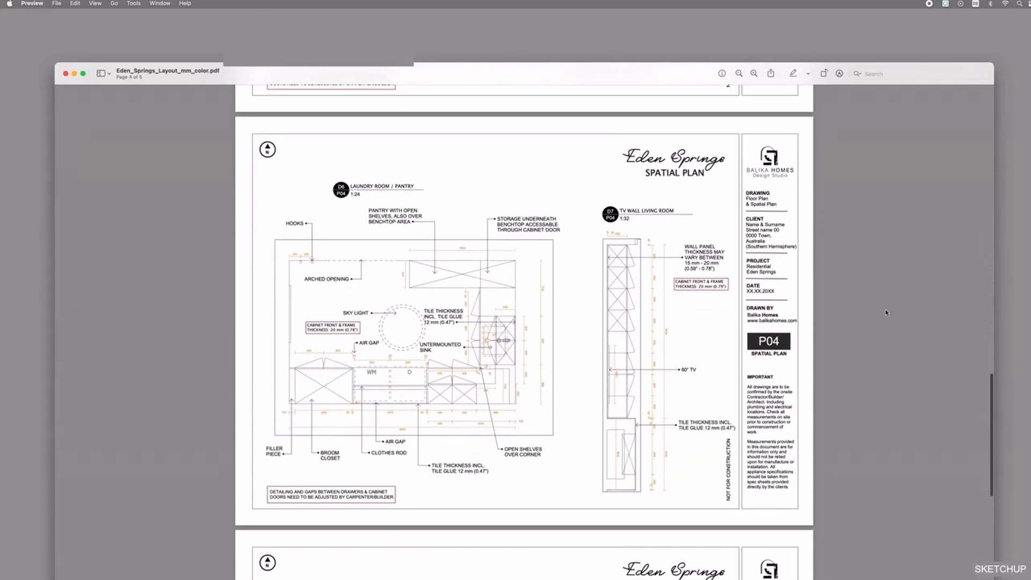
pyautogui.scroll(-3, 886, 312)
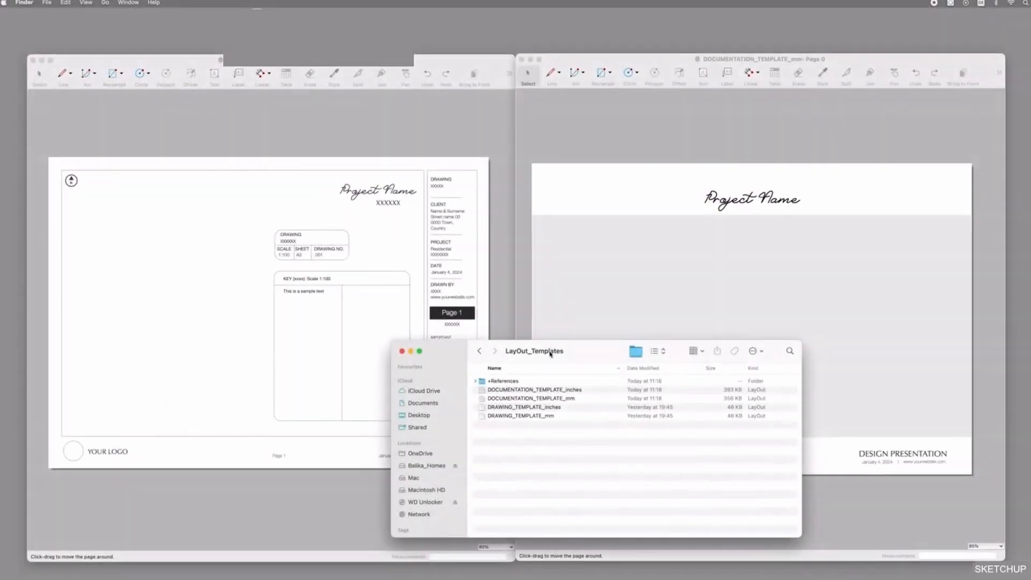
# Step: Preview the drawing and documentation template files, in mm and inches, in Finder's LayOut_Templates folder
pyautogui.moveTo(550, 353); pyautogui.dragTo(540, 341)
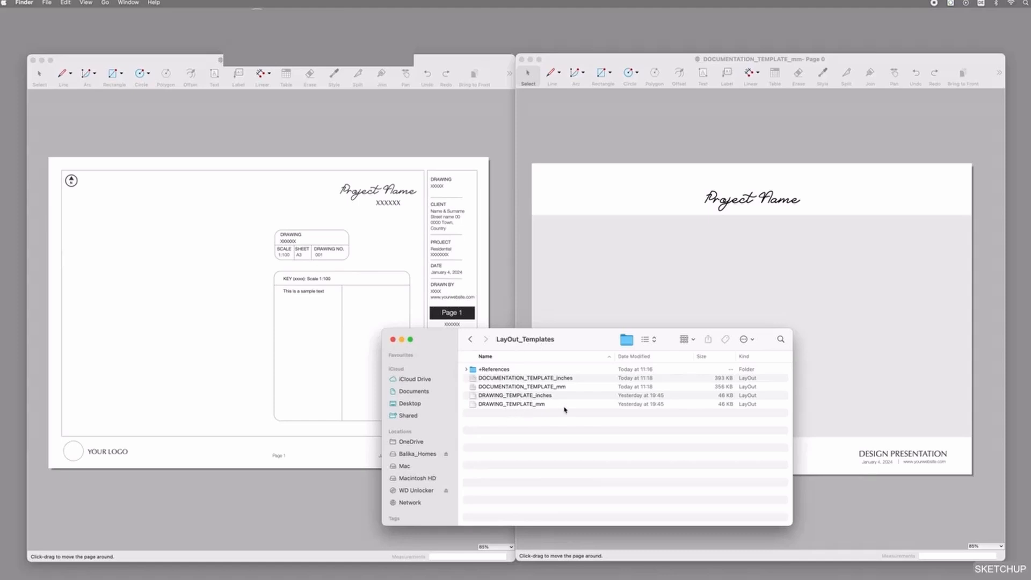
pyautogui.press('space')
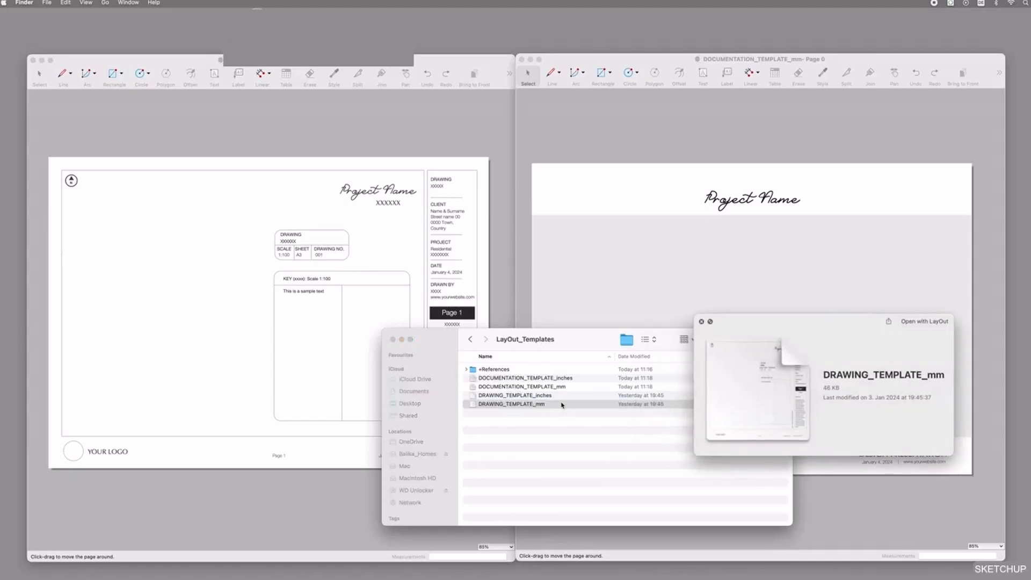
pyautogui.press('Up')
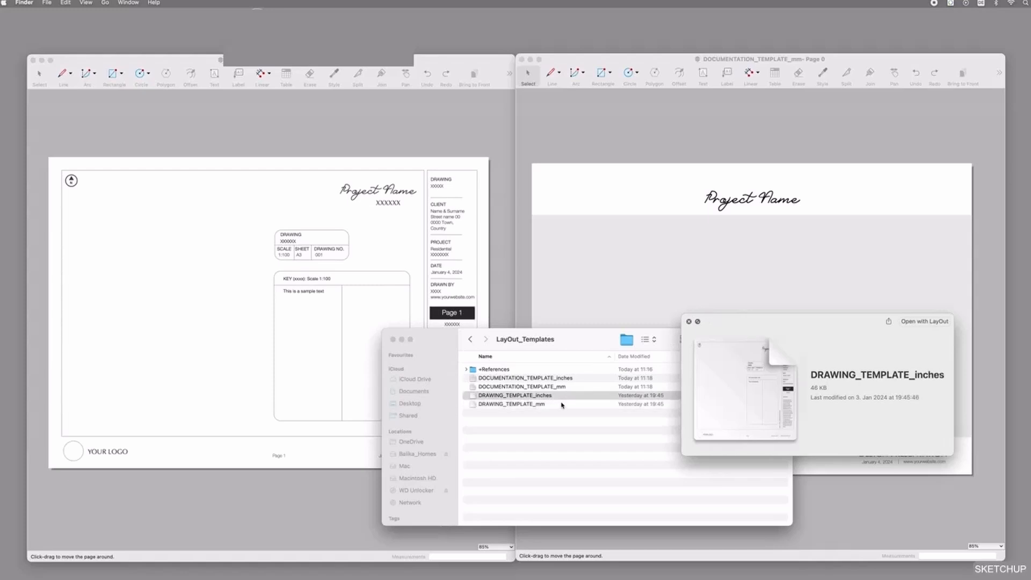
pyautogui.press('Up')
pyautogui.press('Up')
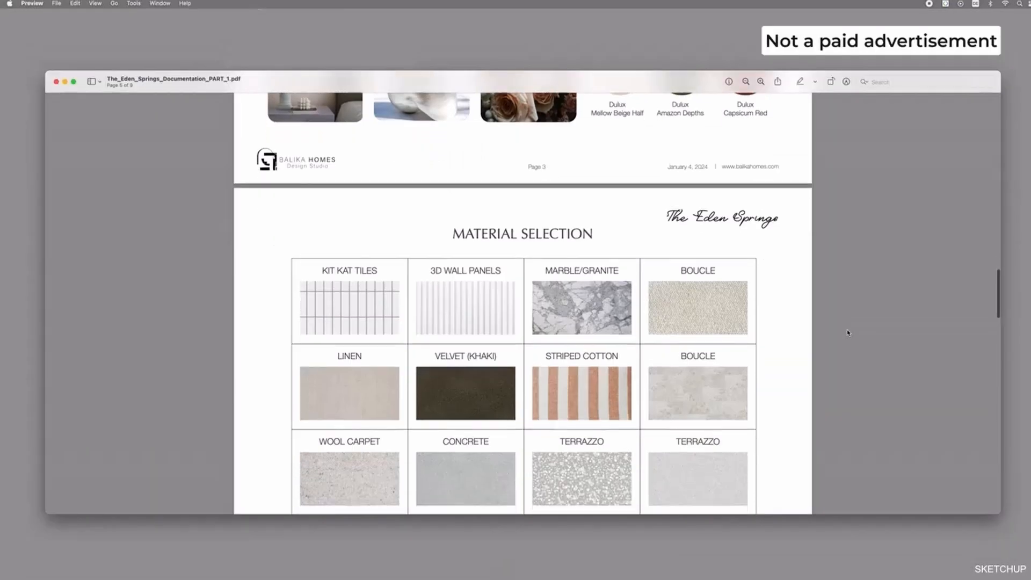
# Step: Review the presentation PDF's material selection, material board and bedroom shopping list pages
pyautogui.scroll(-10, 846, 331)
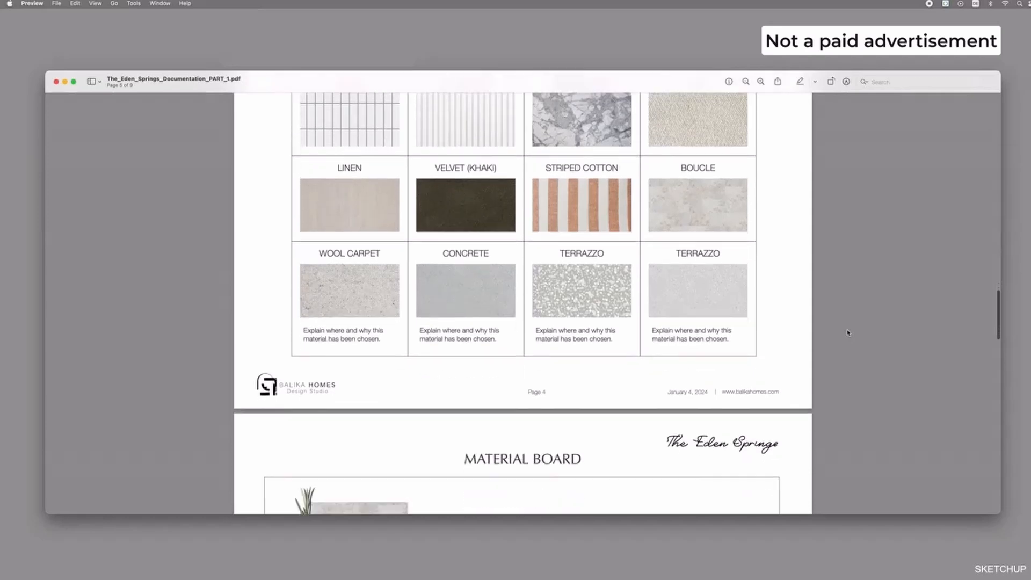
pyautogui.scroll(-8, 846, 332)
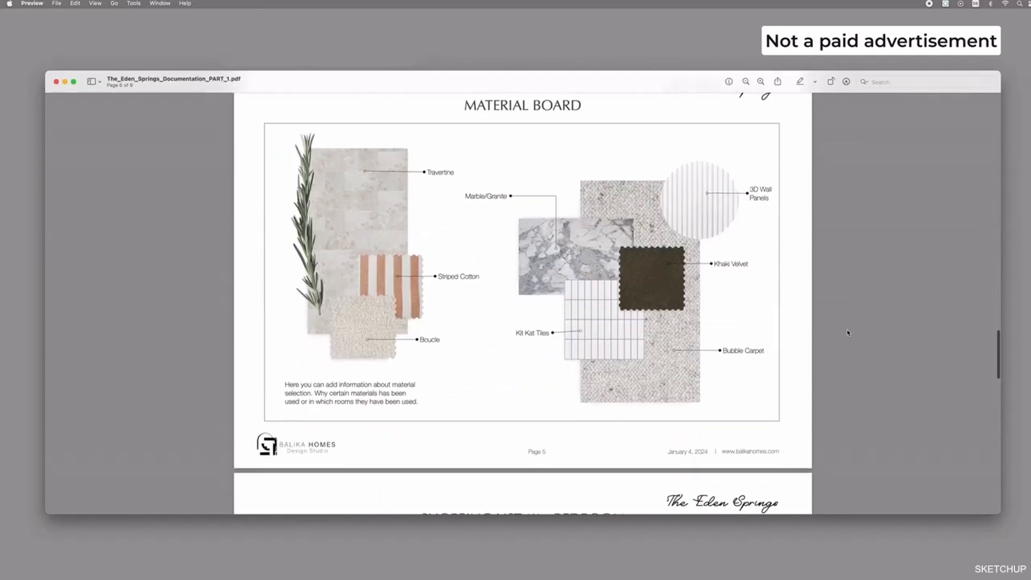
pyautogui.scroll(-8, 847, 332)
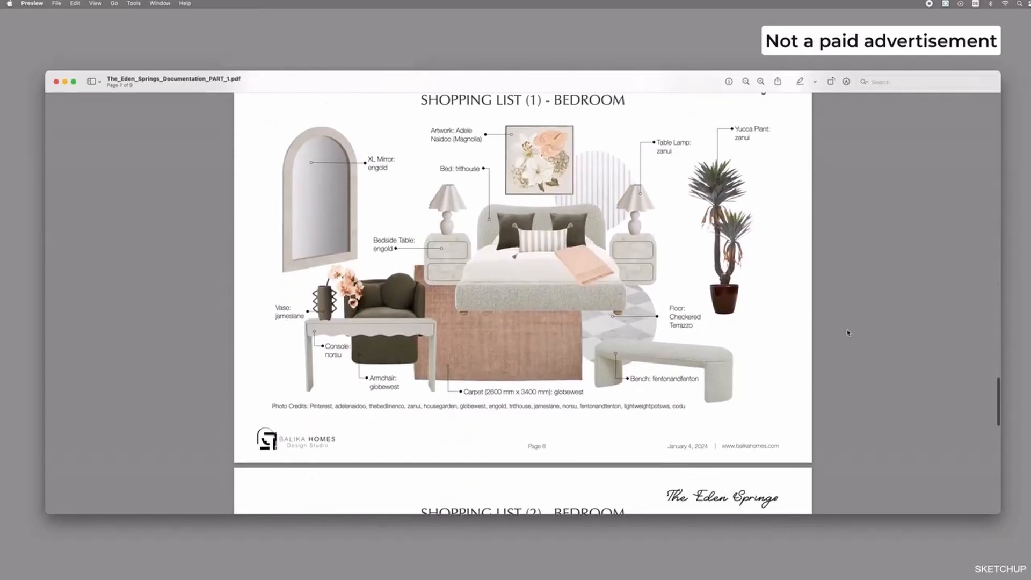
pyautogui.scroll(-10, 847, 332)
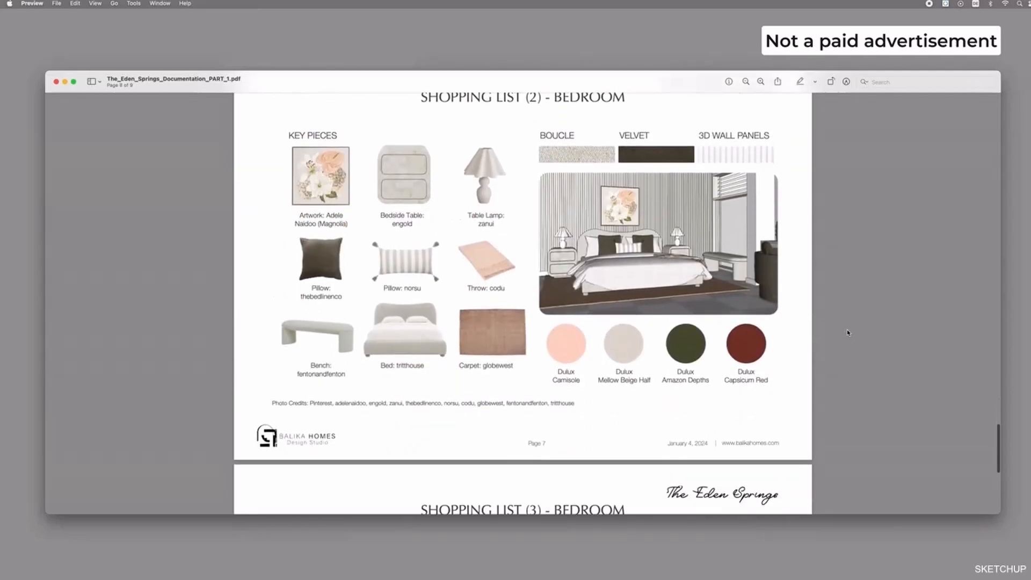
pyautogui.scroll(-6, 891, 314)
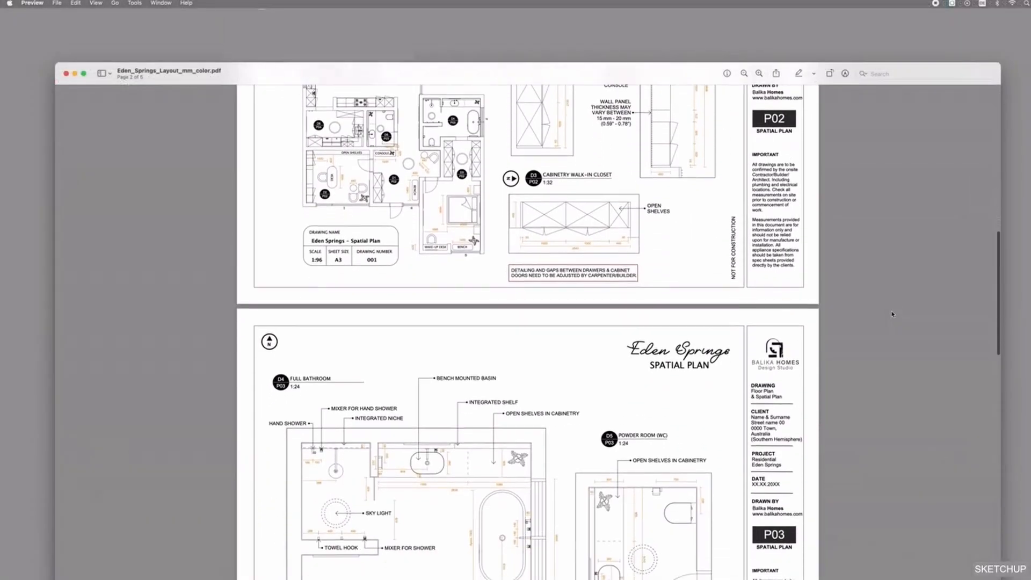
# Step: Review the drawing PDF's detail plans for the full bathroom, powder room, laundry room and living room TV wall
pyautogui.scroll(-6, 891, 314)
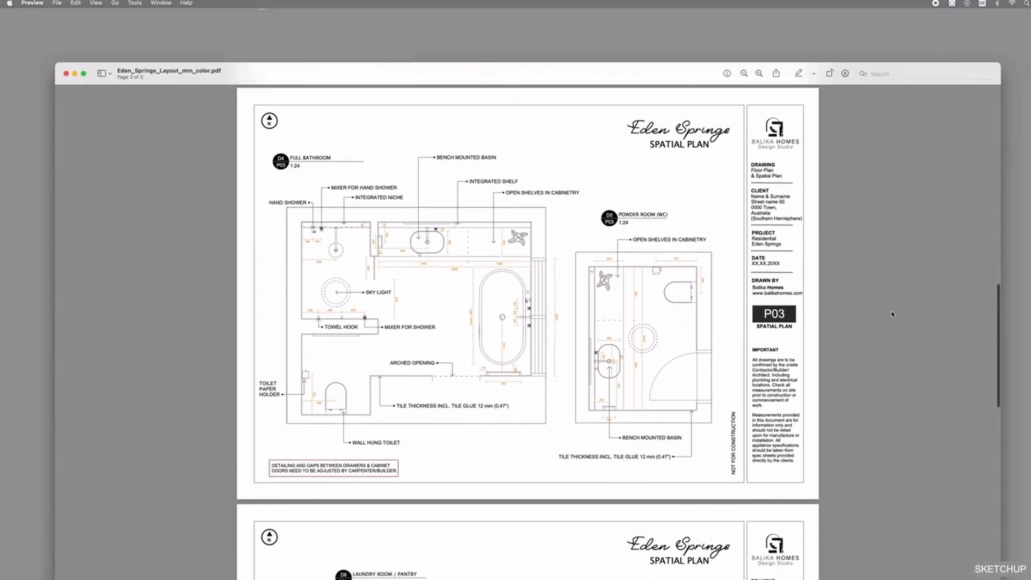
pyautogui.scroll(-6, 892, 314)
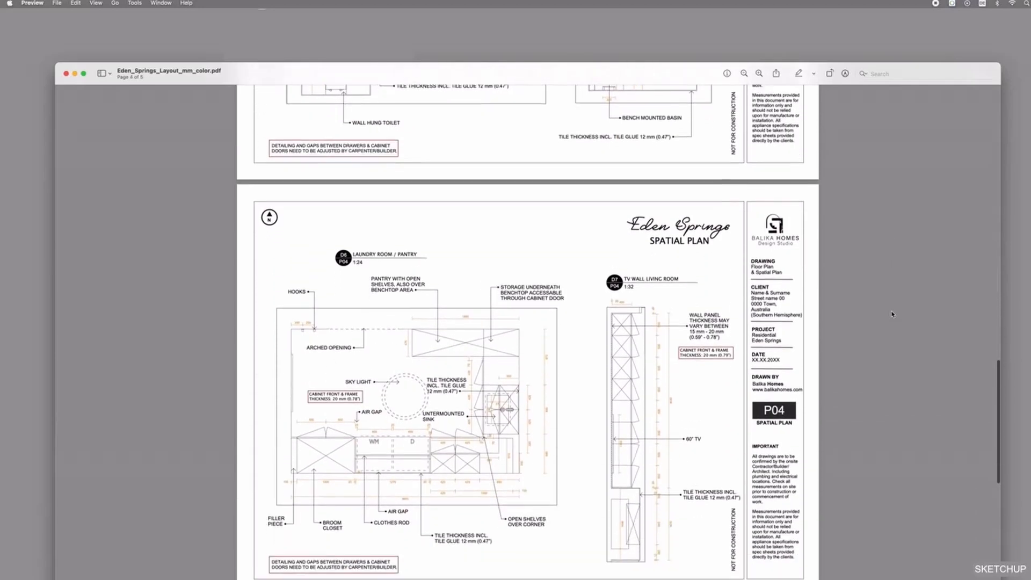
pyautogui.scroll(-6, 891, 314)
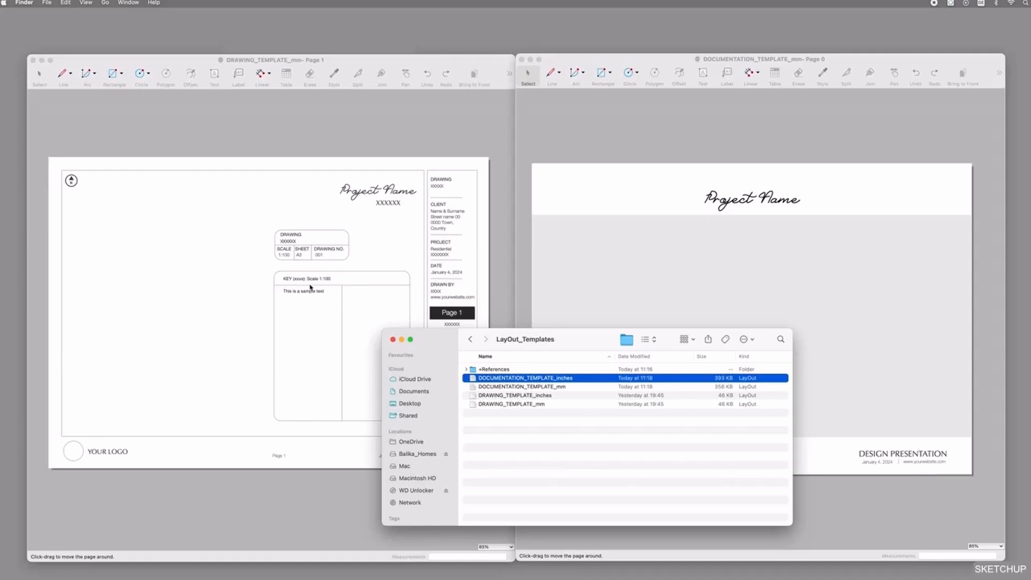
# Step: From the DRAWING_TEMPLATE_mm document in LayOut, start a new document to view the personal templates, and close the template chooser without picking one
pyautogui.click(342, 61)
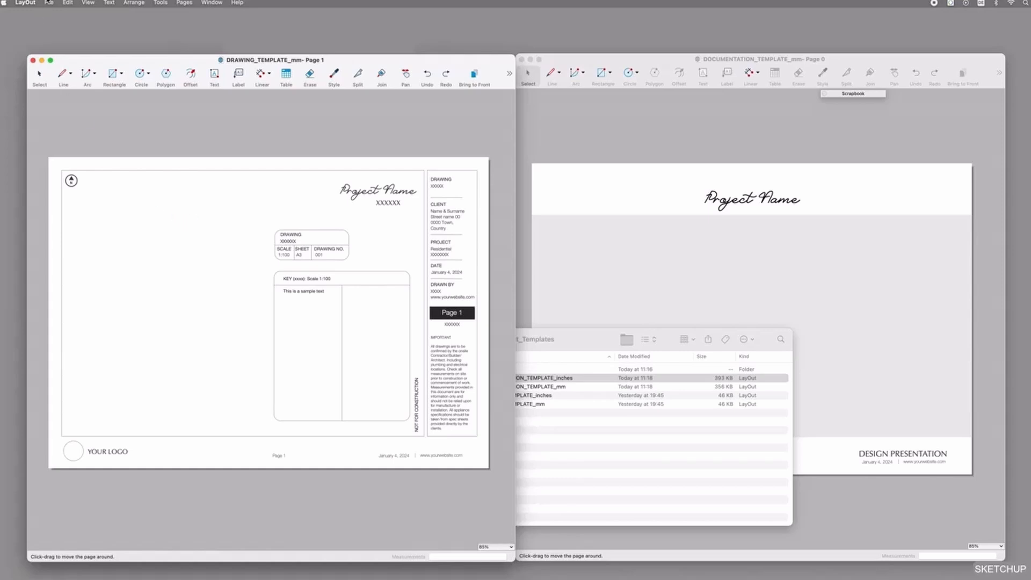
pyautogui.click(49, 2)
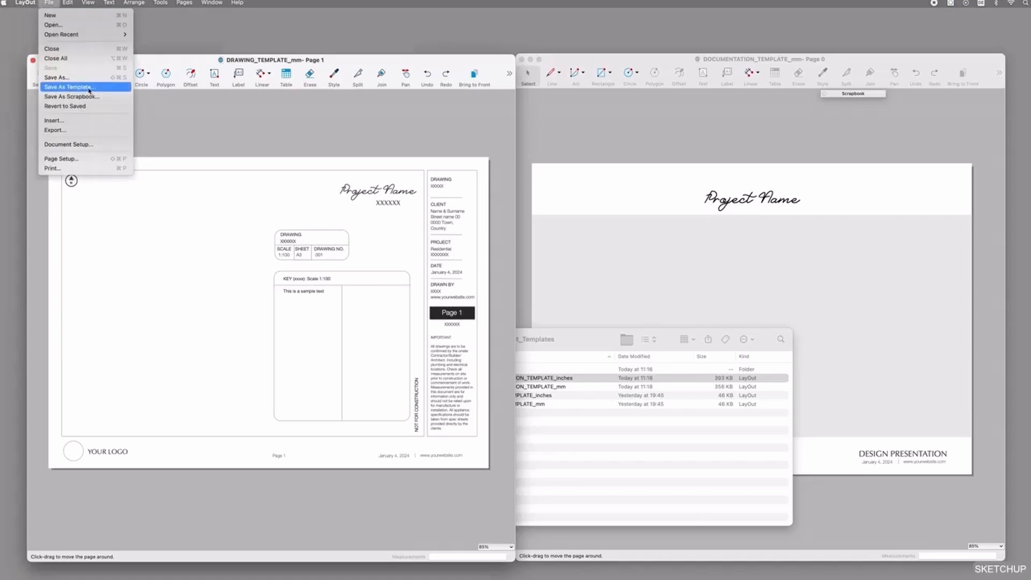
pyautogui.click(69, 18)
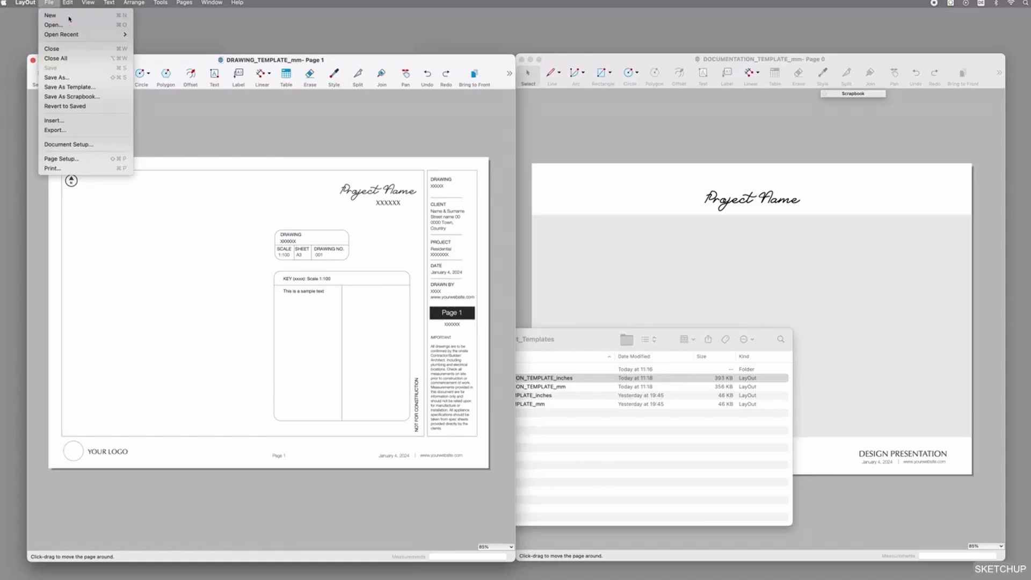
pyautogui.click(500, 118)
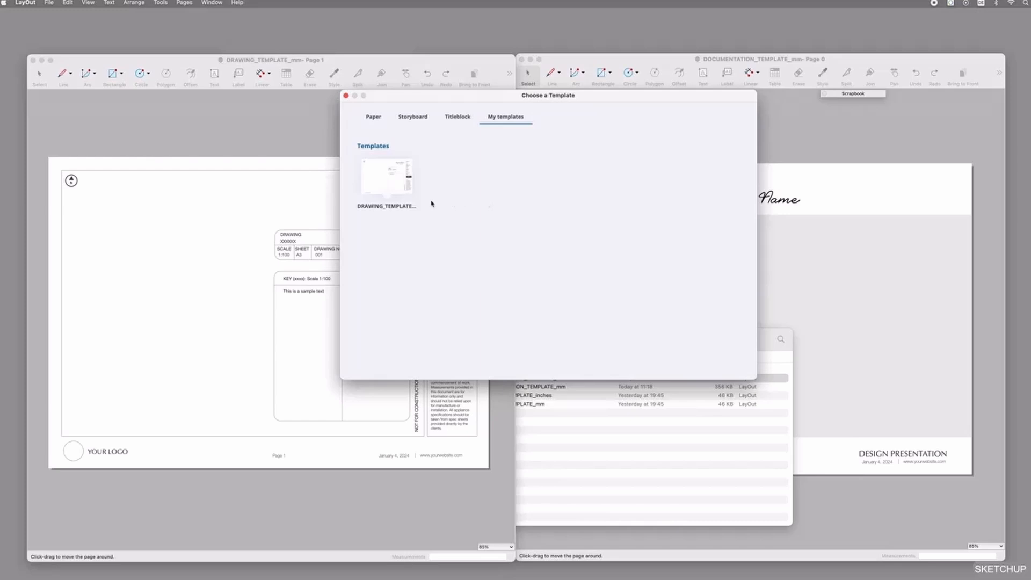
pyautogui.click(345, 96)
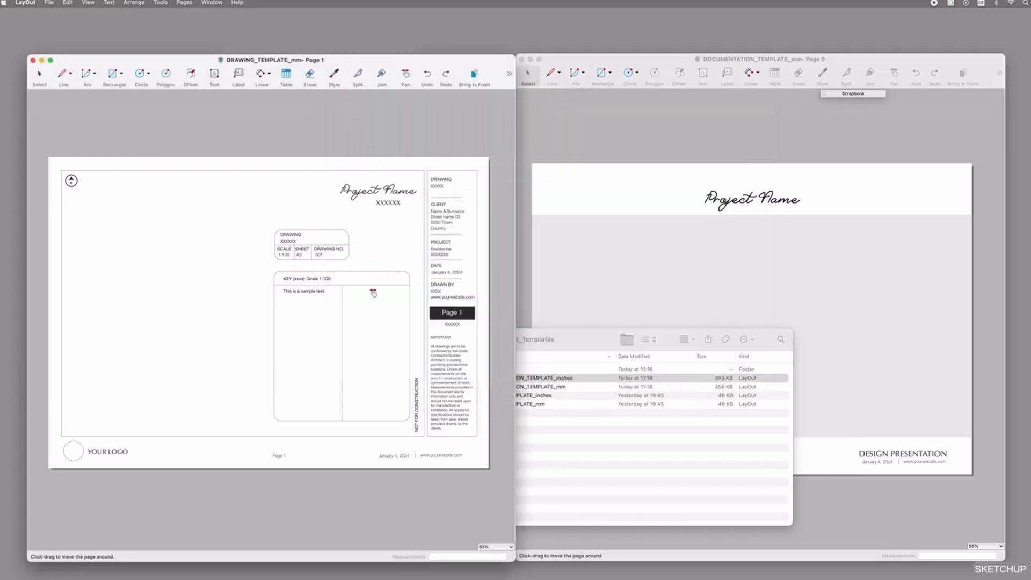
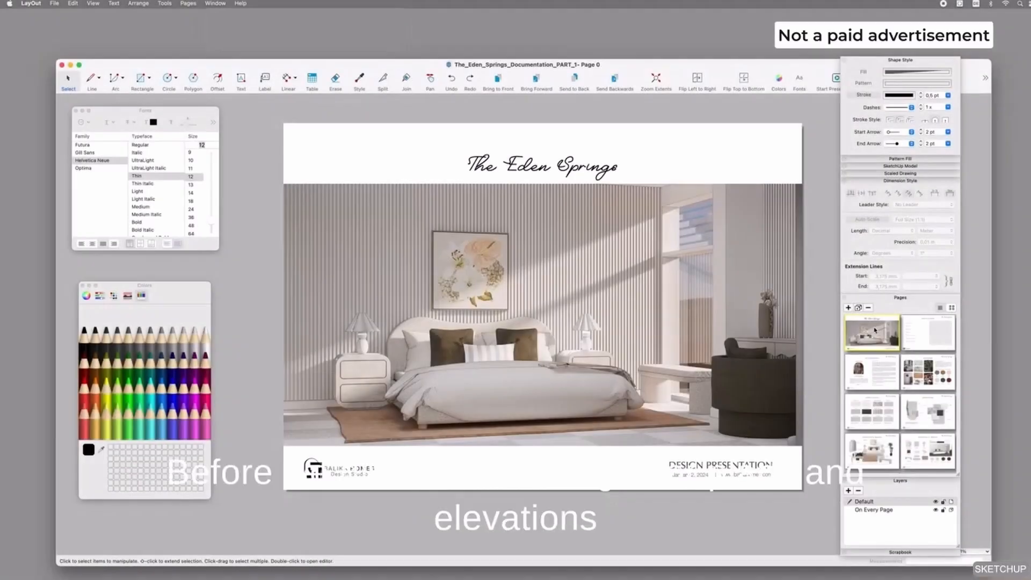
# Step: Go through the LayOut presentation document's pages from the table of contents to the first bedroom shopping list
pyautogui.click(919, 336)
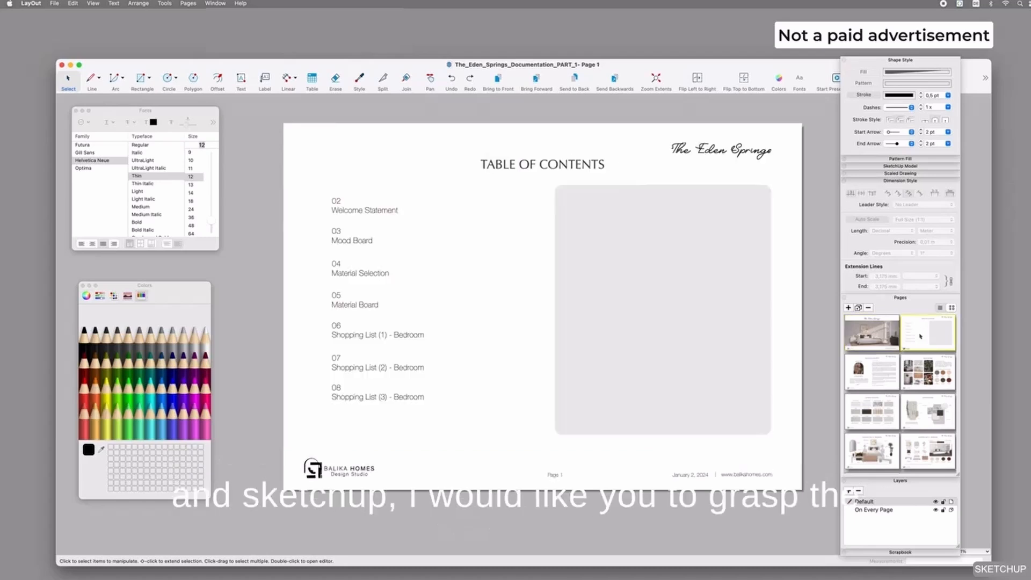
pyautogui.click(876, 365)
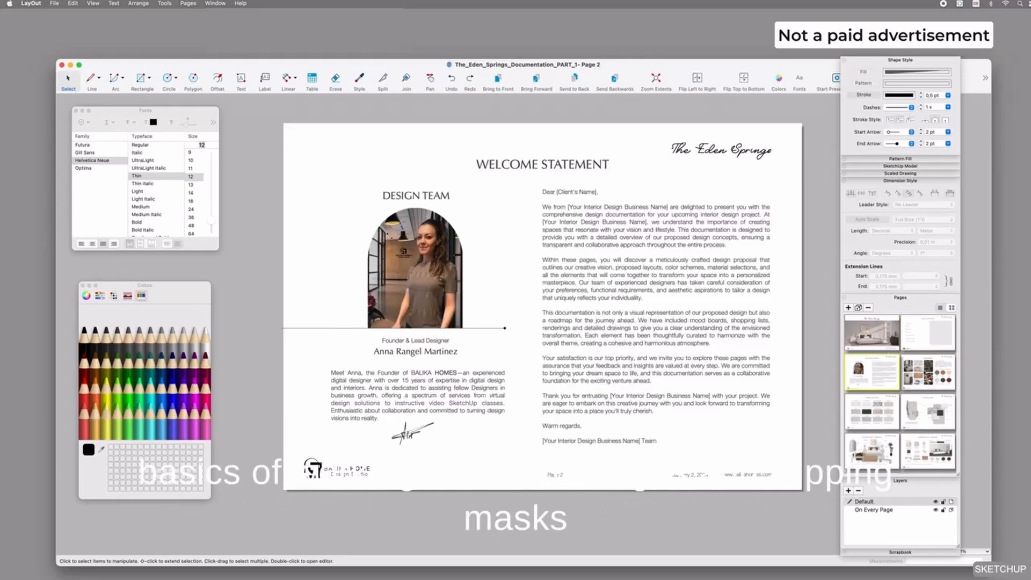
pyautogui.click(924, 373)
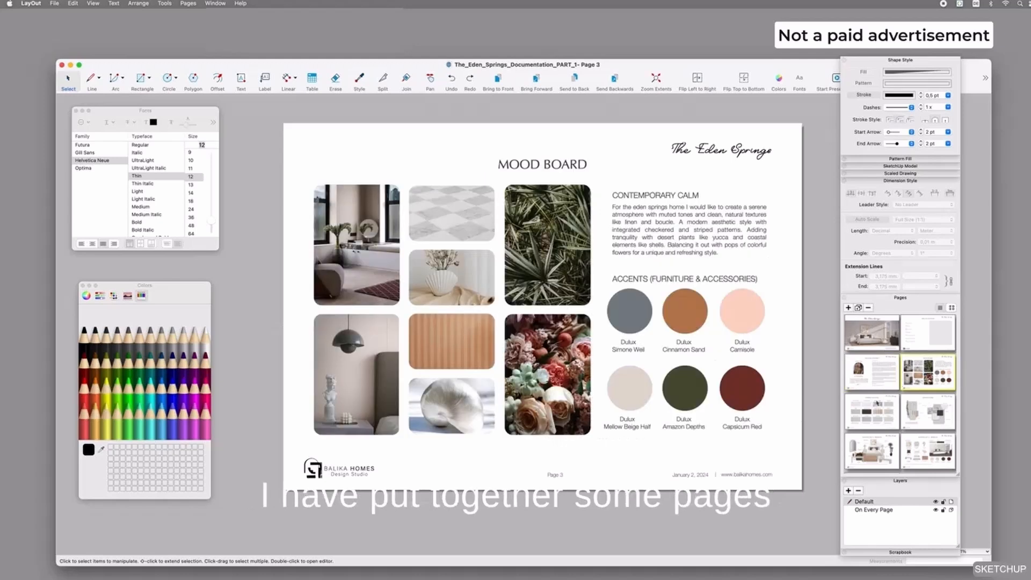
pyautogui.click(874, 409)
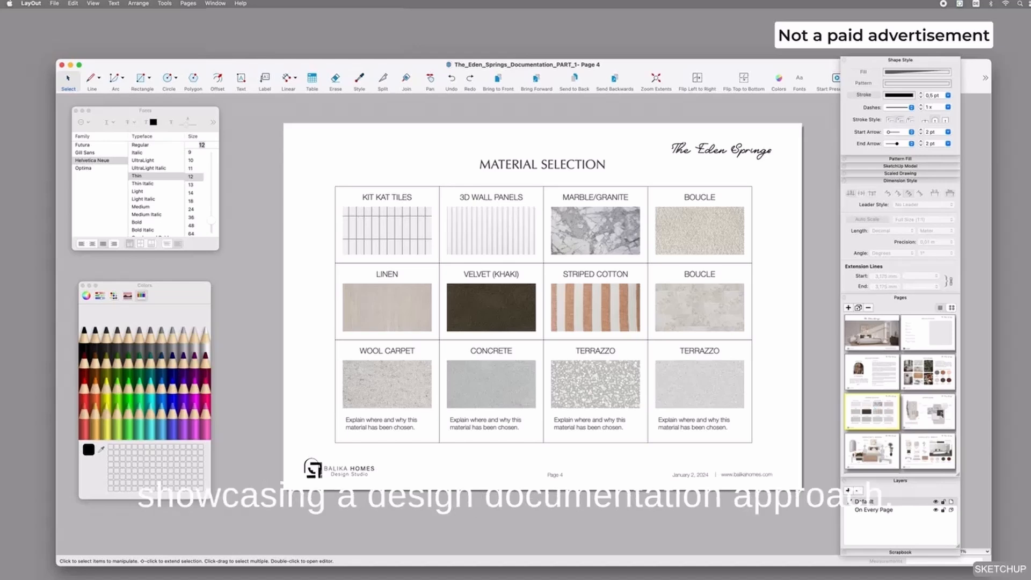
pyautogui.click(940, 413)
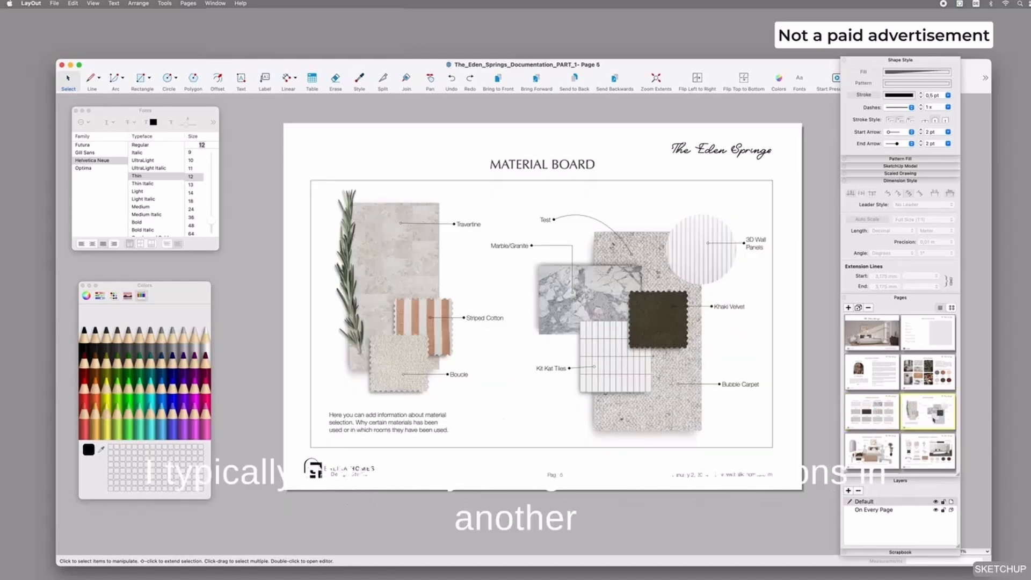
pyautogui.click(872, 447)
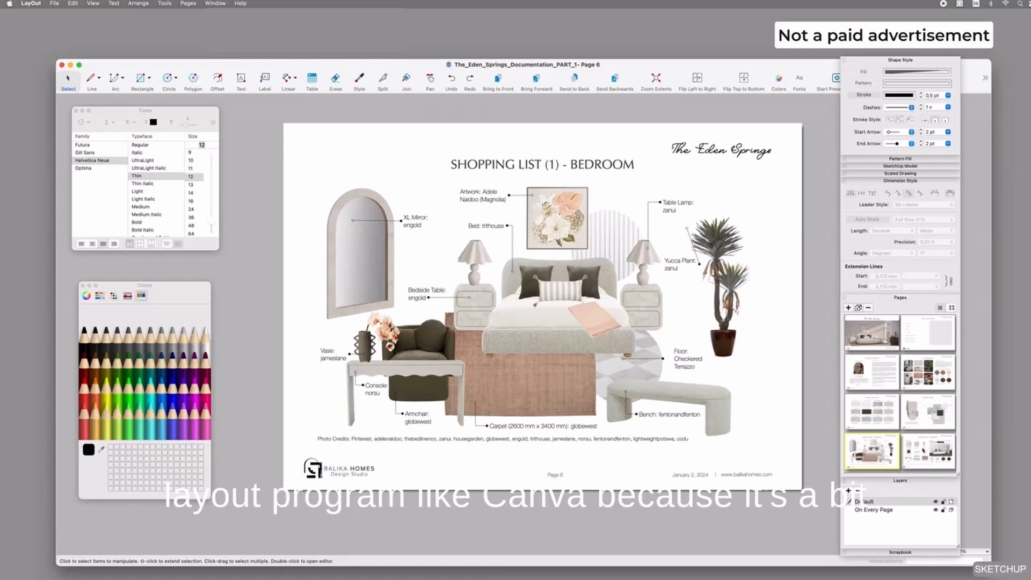
# Step: View the second and third bedroom shopping list pages of the presentation document
pyautogui.click(923, 449)
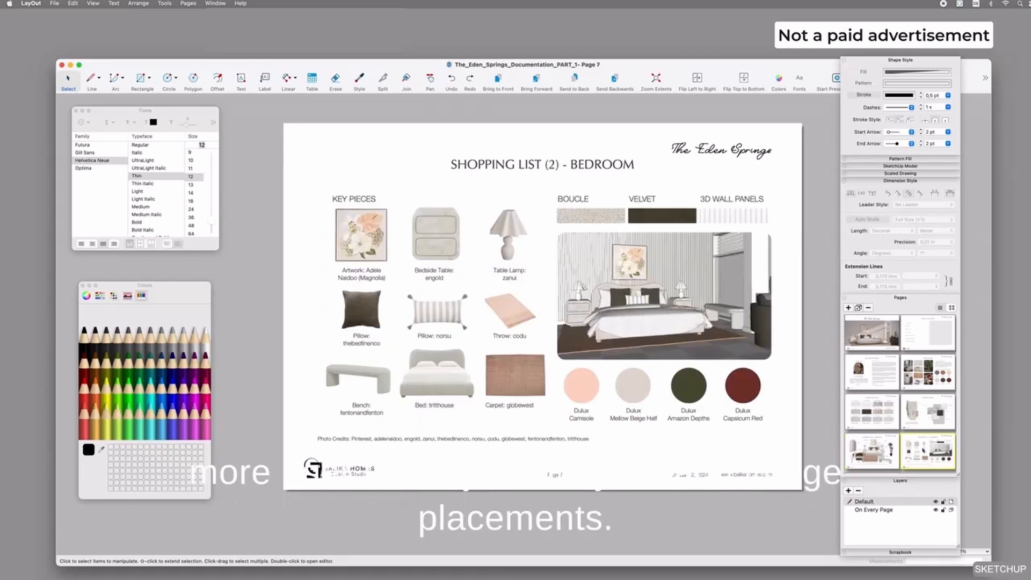
pyautogui.scroll(-3, 922, 449)
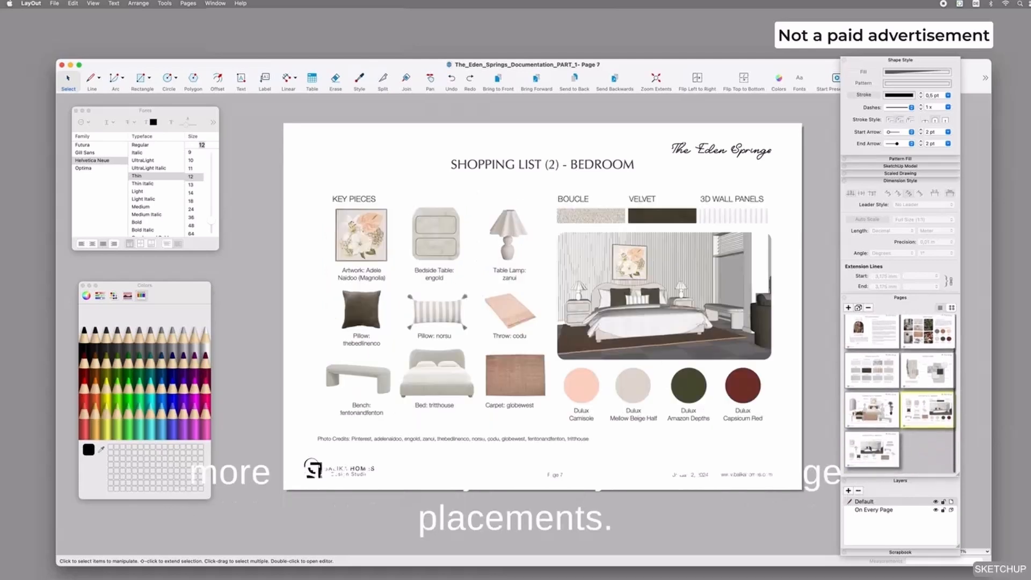
pyautogui.click(872, 447)
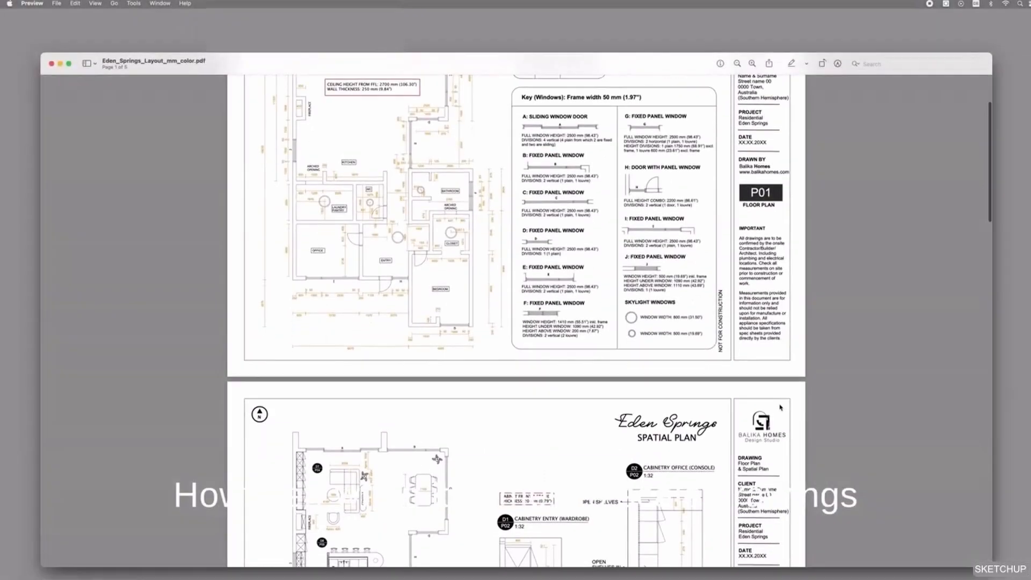
# Step: Review the Eden_Springs_Layout_mm_color PDF from the floor plan through the spatial and detail plan pages
pyautogui.scroll(-5, 779, 407)
pyautogui.scroll(-3, 779, 407)
pyautogui.scroll(-4, 780, 406)
pyautogui.scroll(-5, 780, 407)
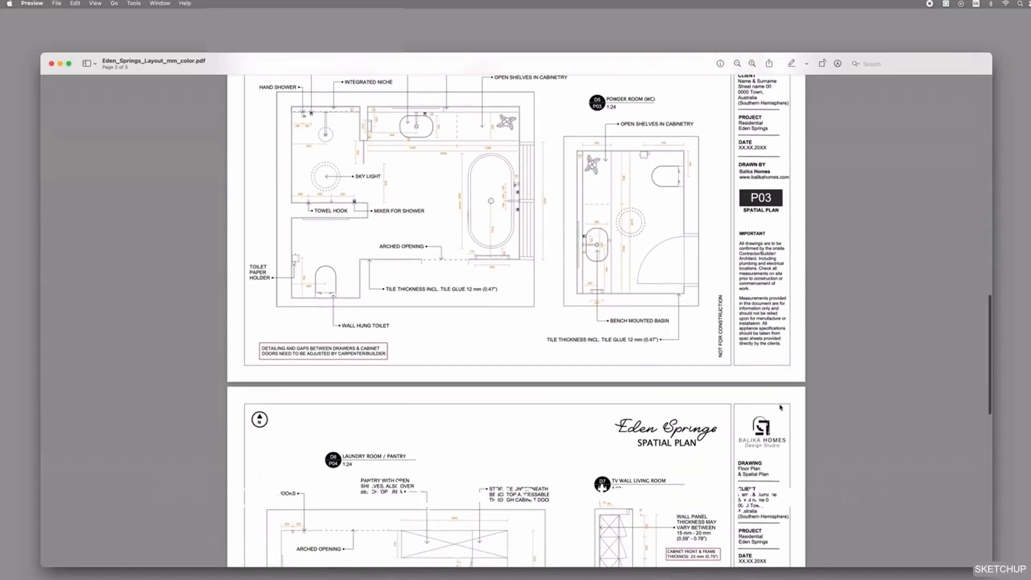
pyautogui.scroll(-6, 780, 407)
pyautogui.scroll(-5, 780, 407)
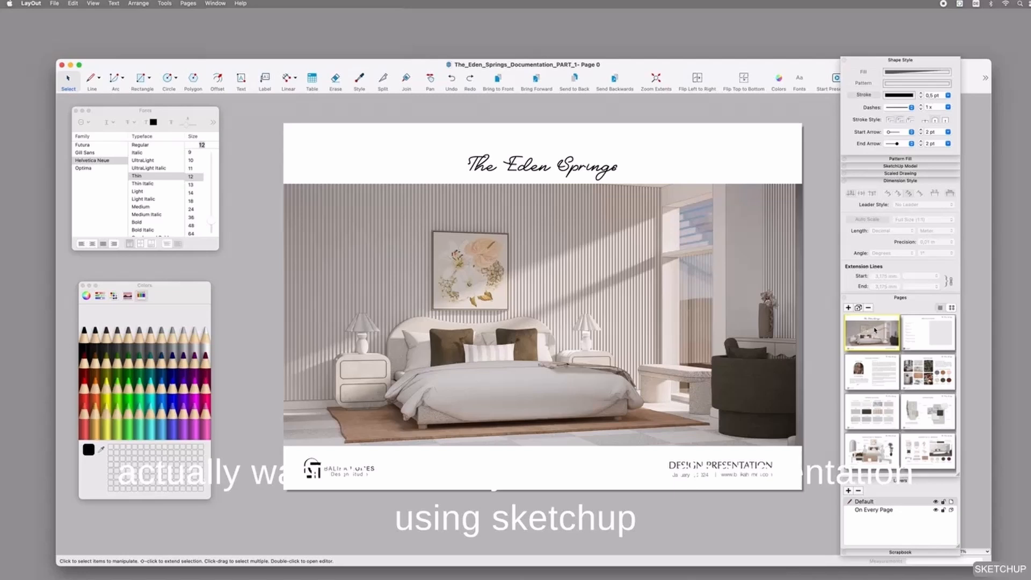
# Step: Back in the LayOut presentation document, view the table of contents and the welcome statement page
pyautogui.click(920, 336)
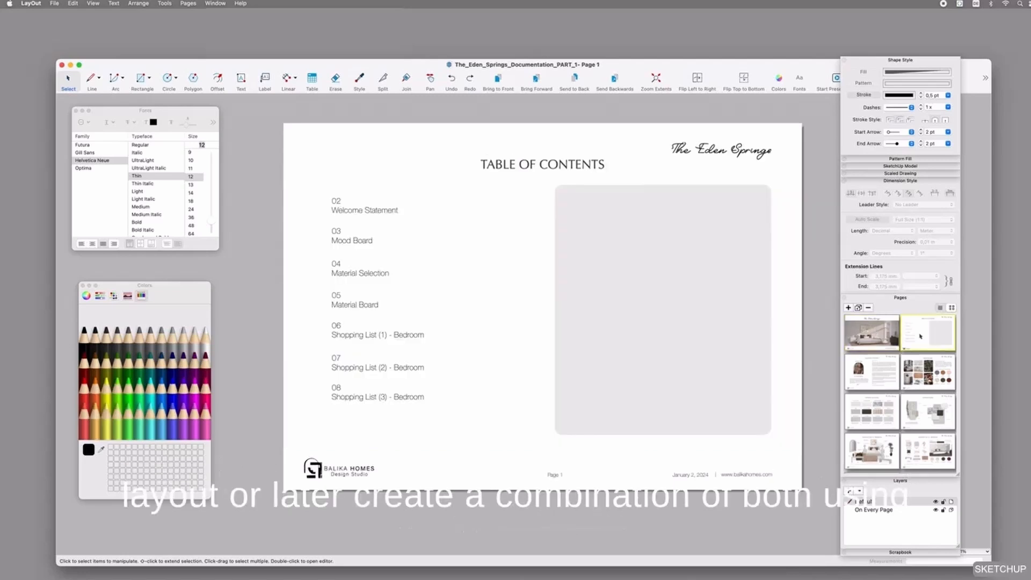
pyautogui.click(876, 365)
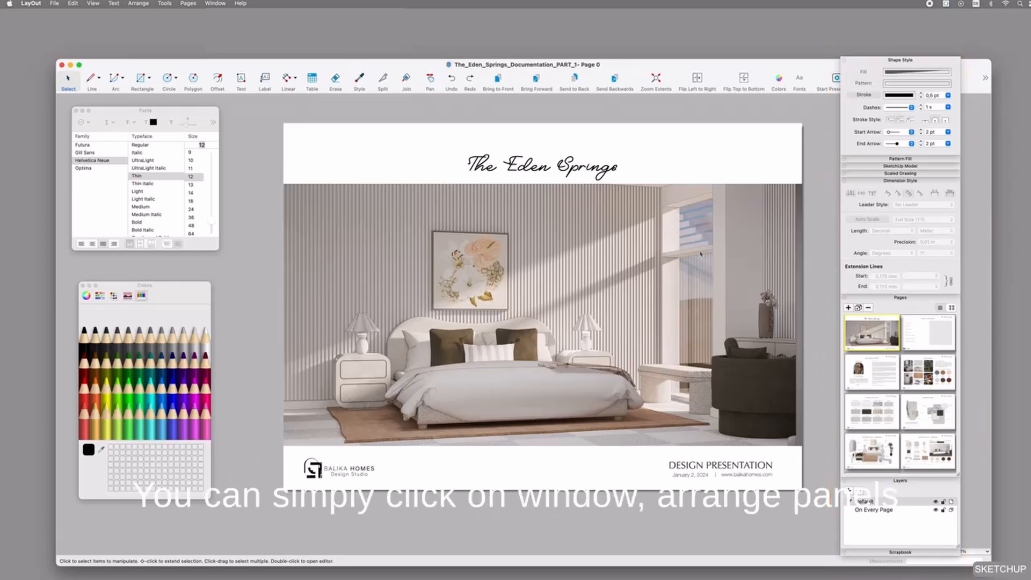
# Step: Tidy up the open panels with the Arrange Panels command
pyautogui.click(216, 4)
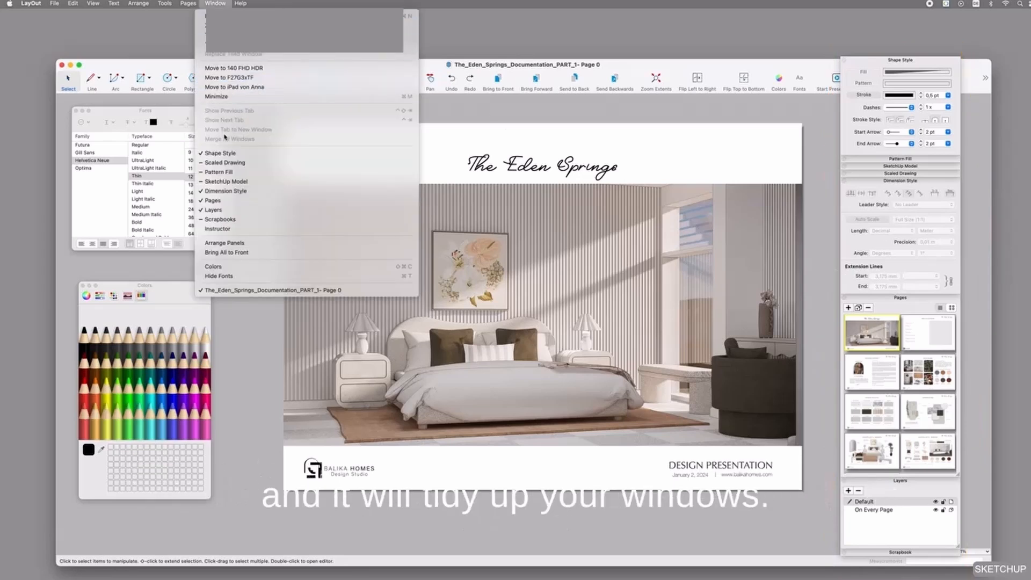
pyautogui.click(228, 242)
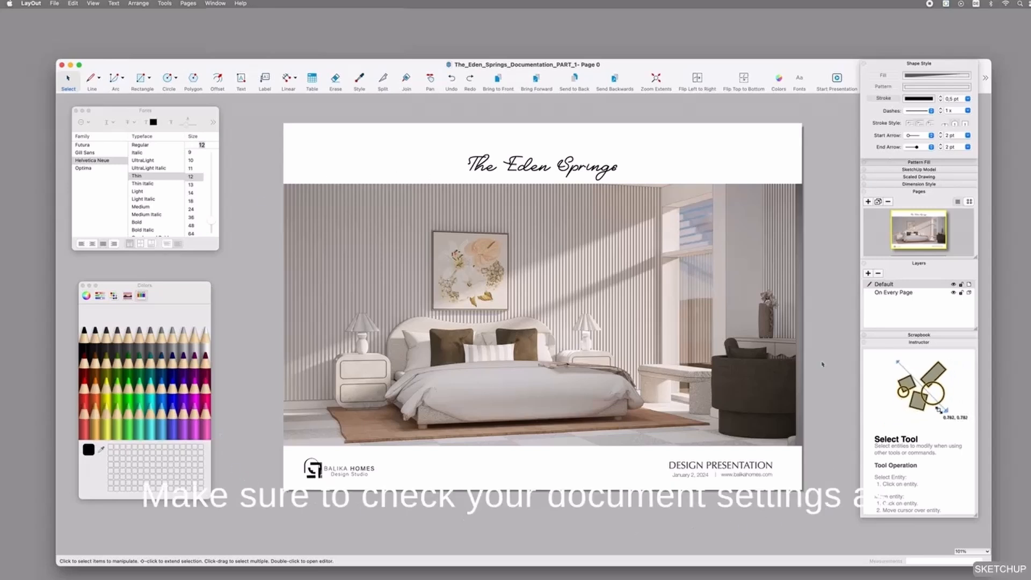
# Step: Check the length units and the edit and output resolution in the document setup, and close it
pyautogui.click(55, 3)
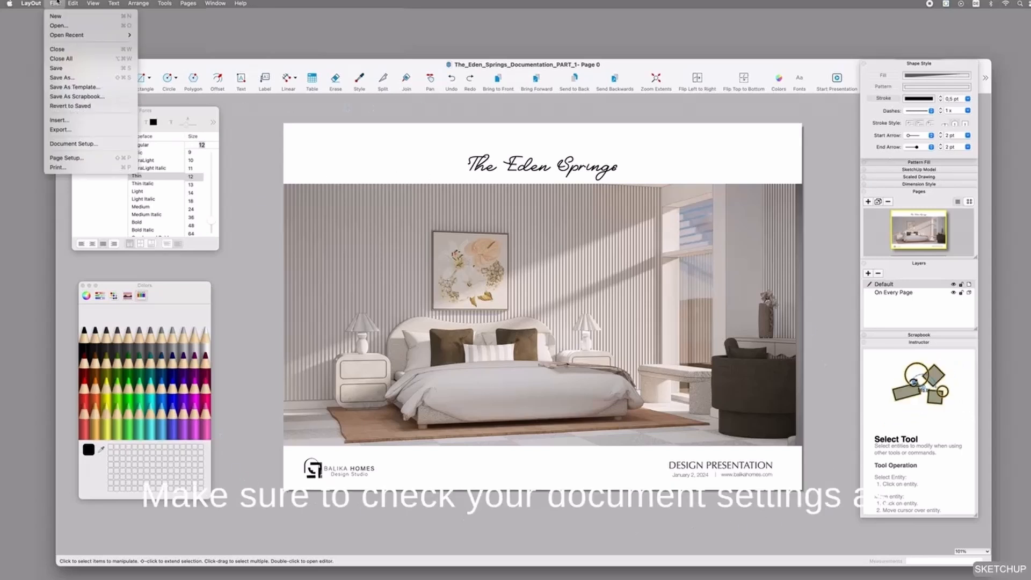
pyautogui.click(73, 143)
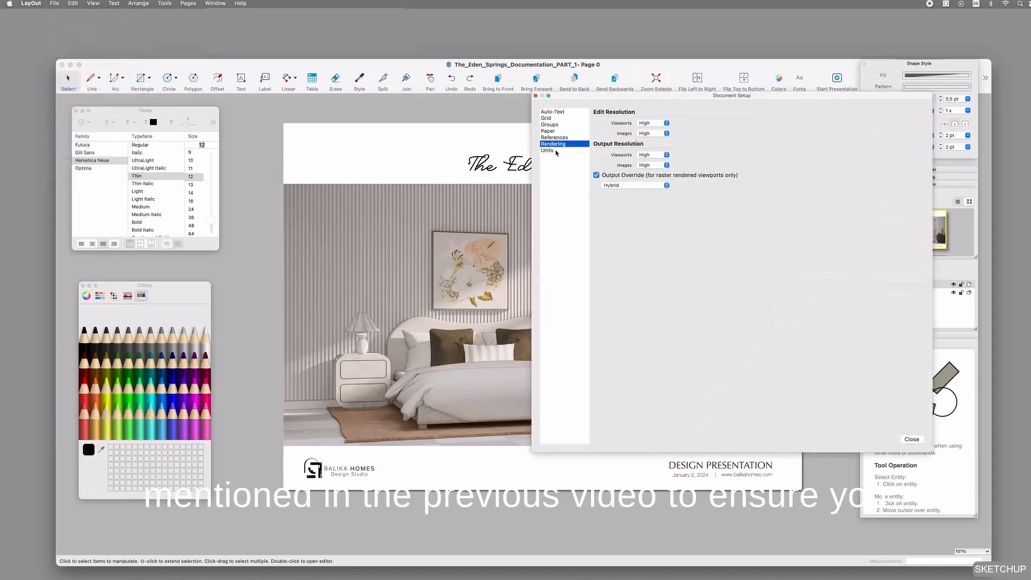
pyautogui.click(553, 150)
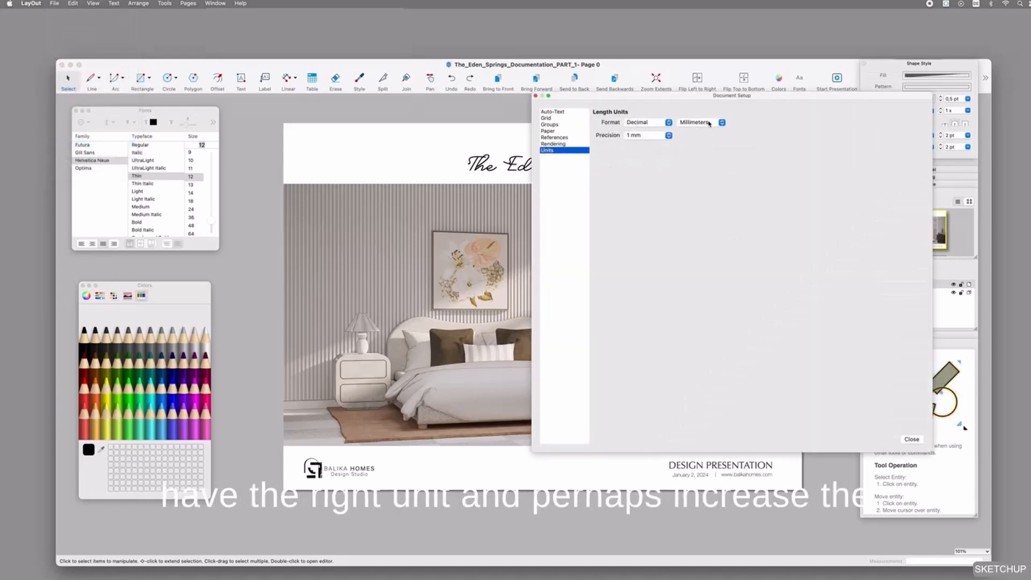
pyautogui.click(570, 144)
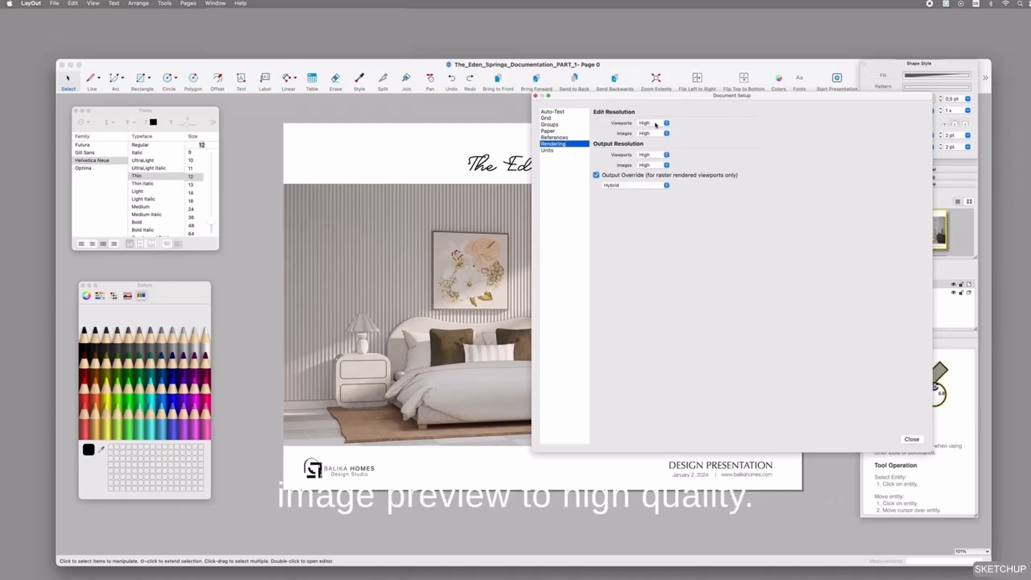
pyautogui.click(536, 96)
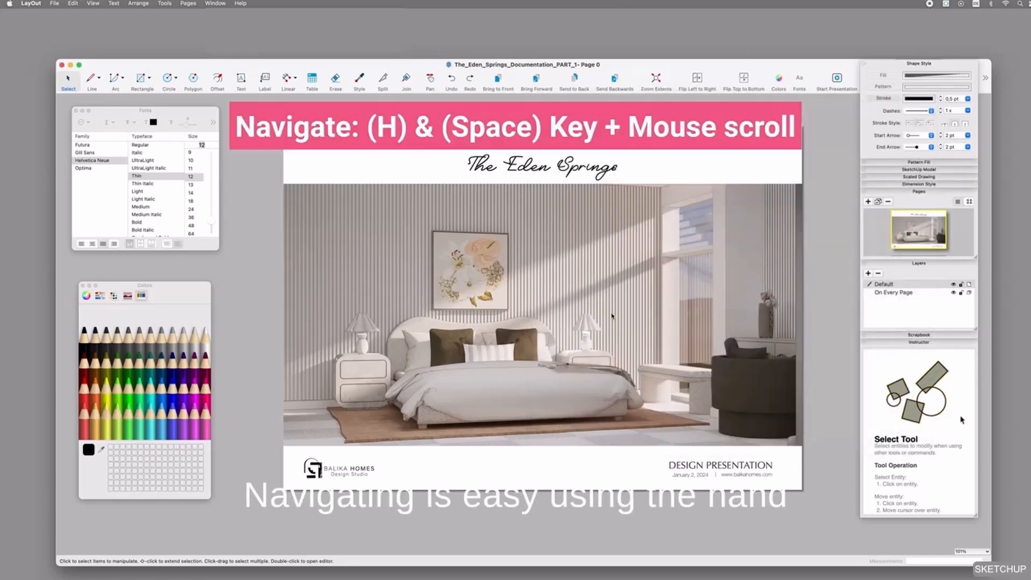
# Step: Navigate around the cover page by panning with the Pan tool and zooming out and in
pyautogui.press('h')
pyautogui.moveTo(611, 316); pyautogui.dragTo(591, 325)
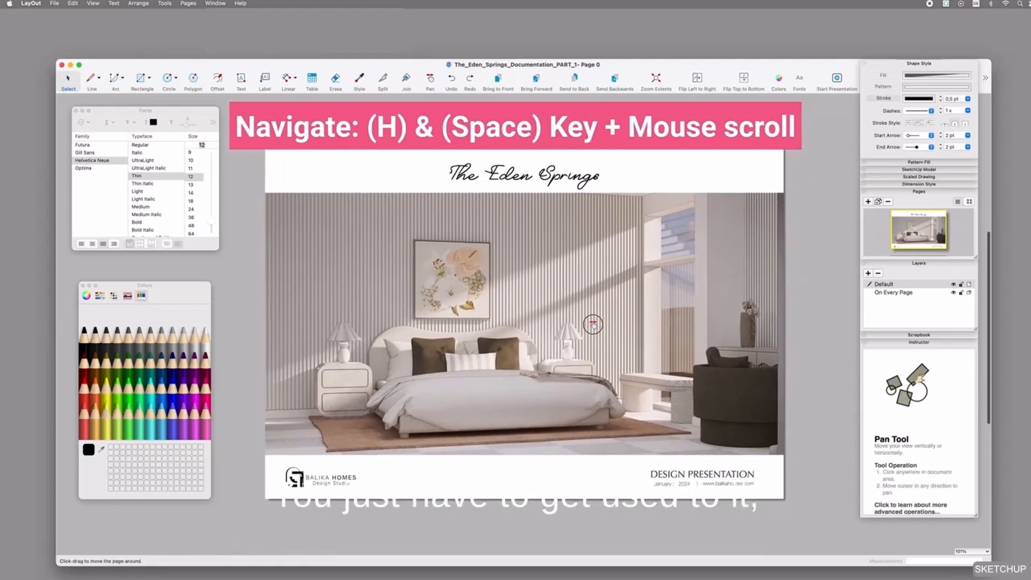
pyautogui.press('space')
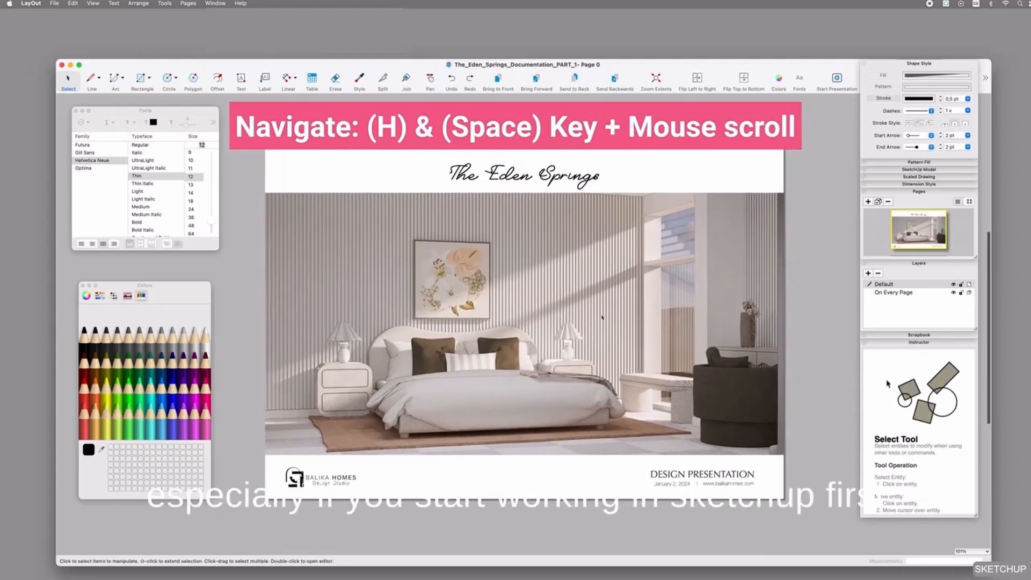
pyautogui.scroll(-3, 601, 317)
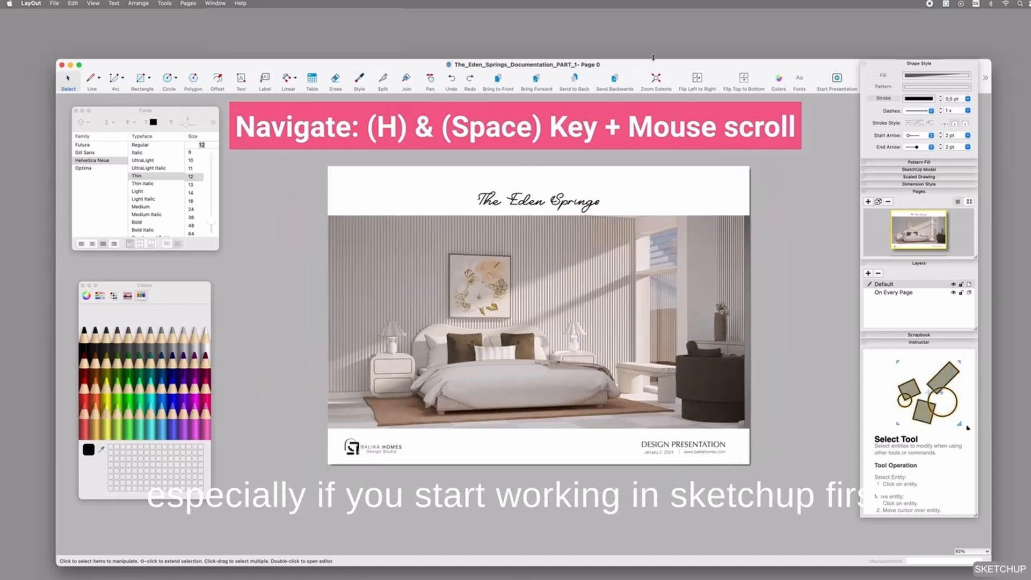
pyautogui.scroll(3, 577, 322)
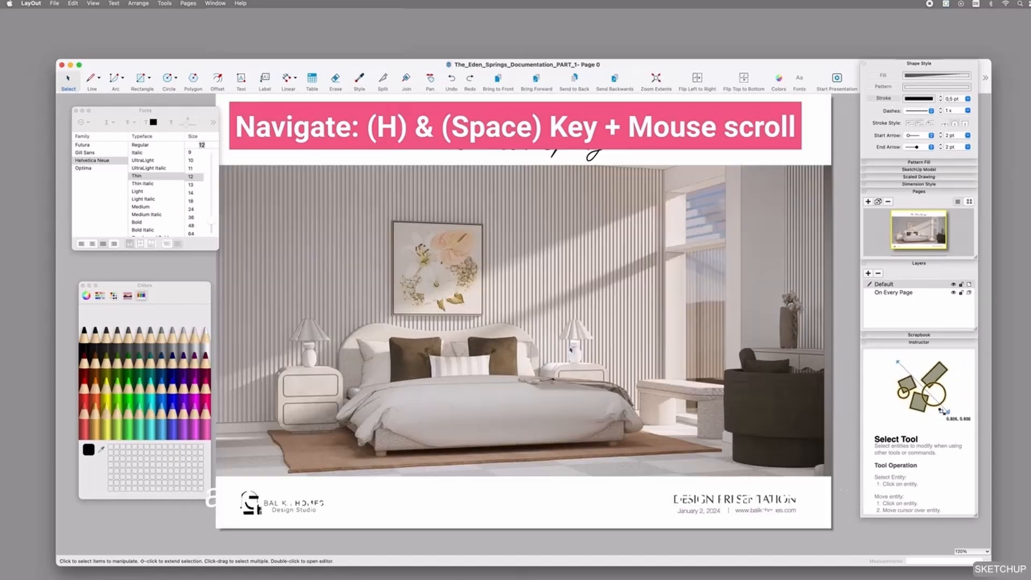
pyautogui.scroll(-1, 571, 348)
pyautogui.scroll(-3, 570, 348)
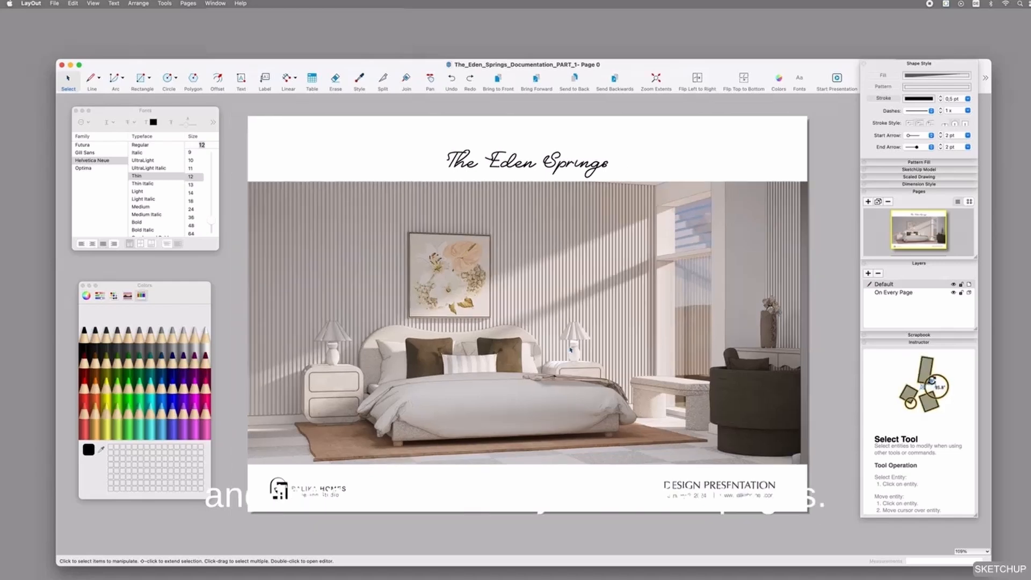
pyautogui.moveTo(570, 347); pyautogui.dragTo(575, 315, button='middle')
# Step: Enlarge the Pages panel to show all page thumbnails, and hide and reshow the Default layer to check its contents
pyautogui.moveTo(974, 257); pyautogui.dragTo(978, 401)
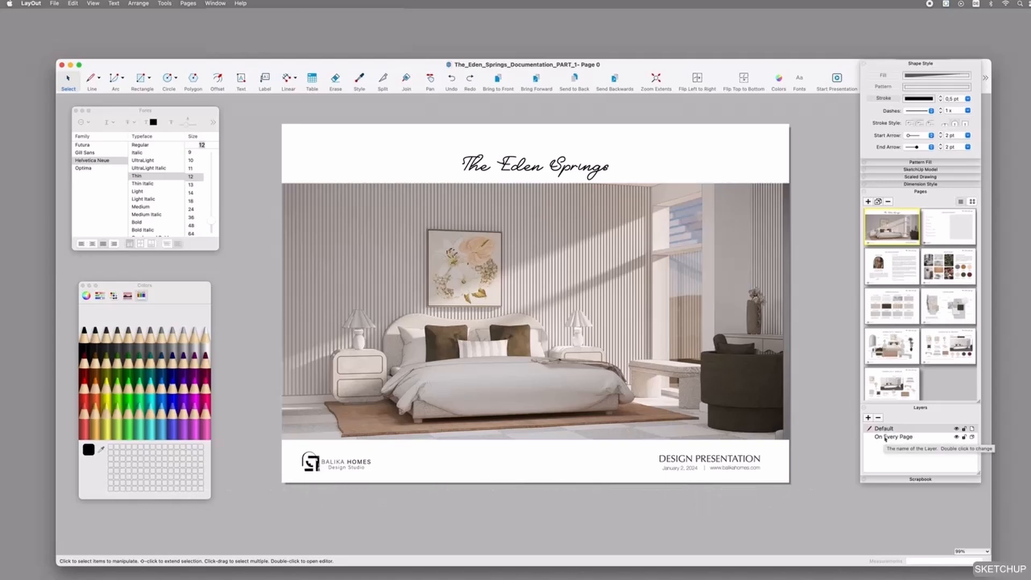
pyautogui.click(748, 463)
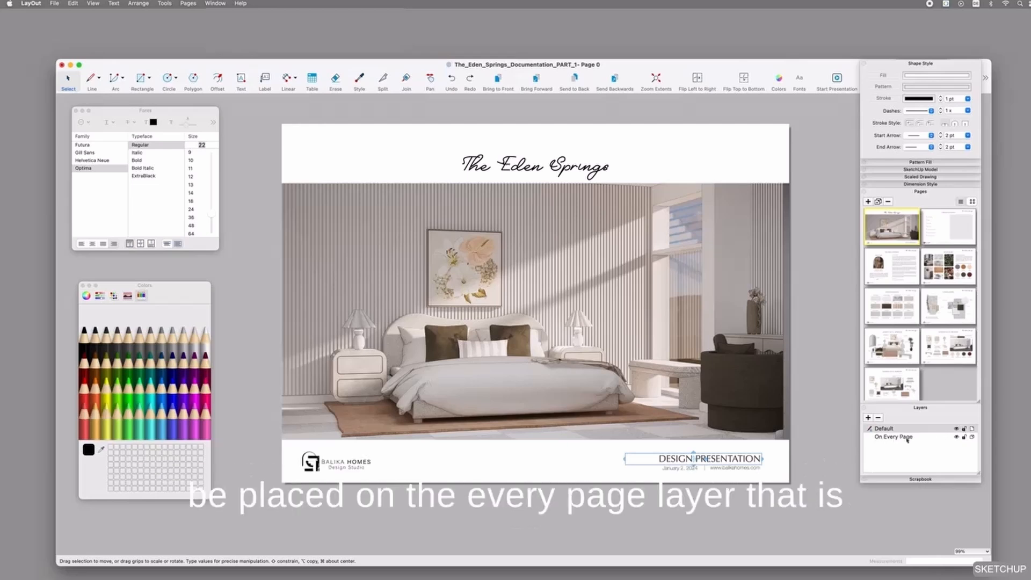
pyautogui.click(930, 438)
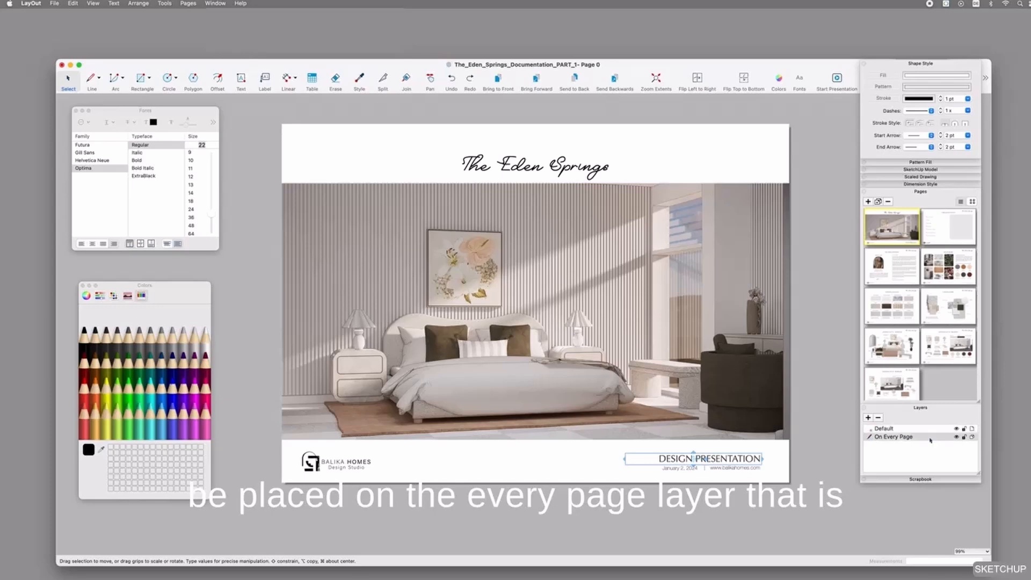
pyautogui.click(956, 429)
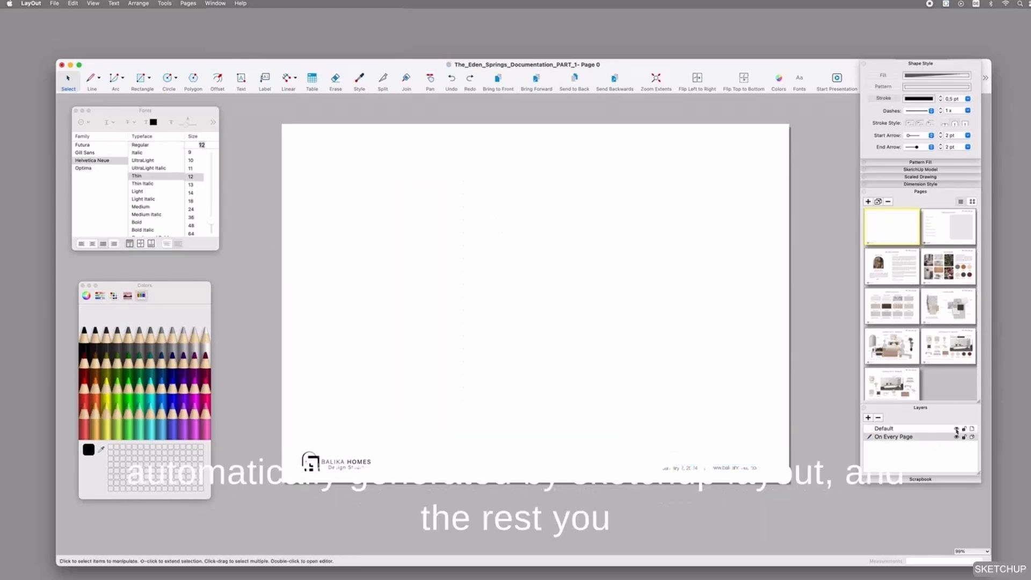
pyautogui.click(956, 428)
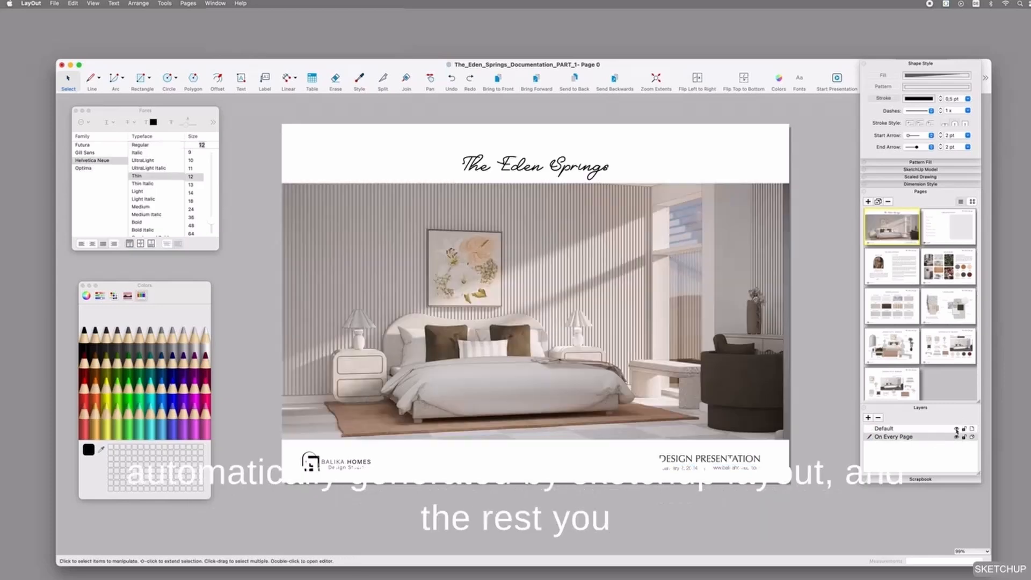
pyautogui.click(894, 430)
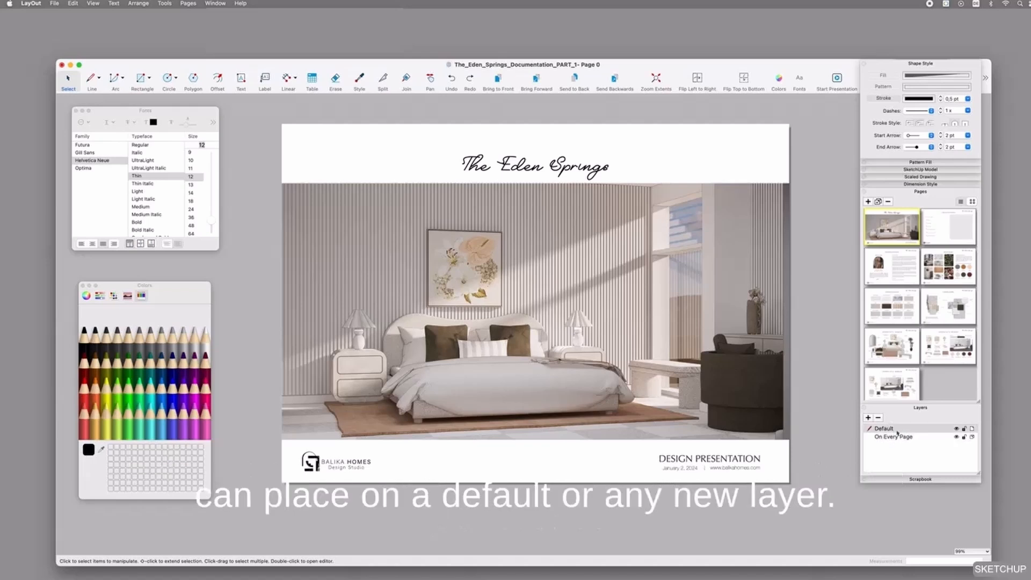
# Step: Select the cover's title and website texts to compare their layers, and make On Every Page the active layer
pyautogui.click(746, 471)
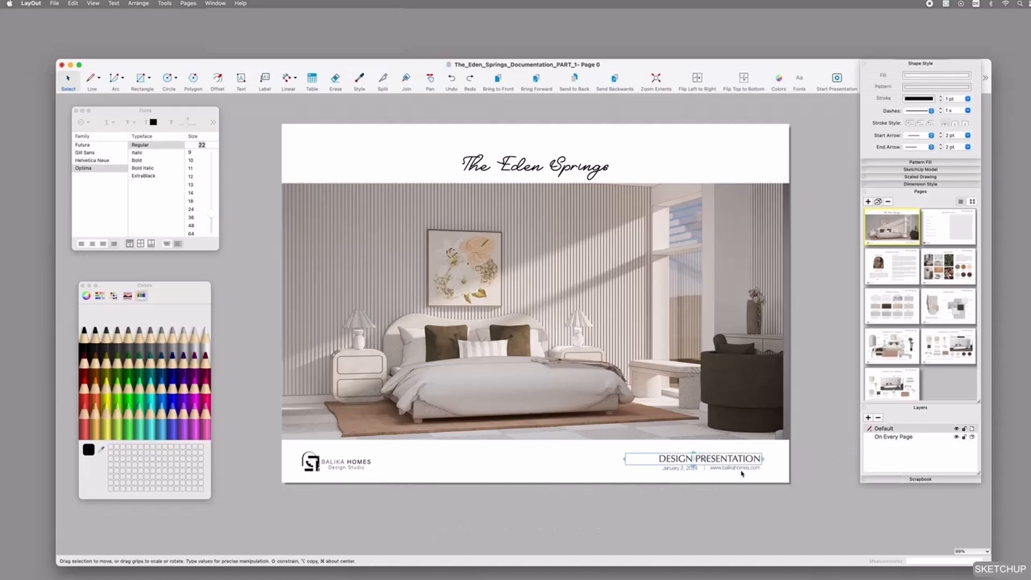
pyautogui.click(748, 472)
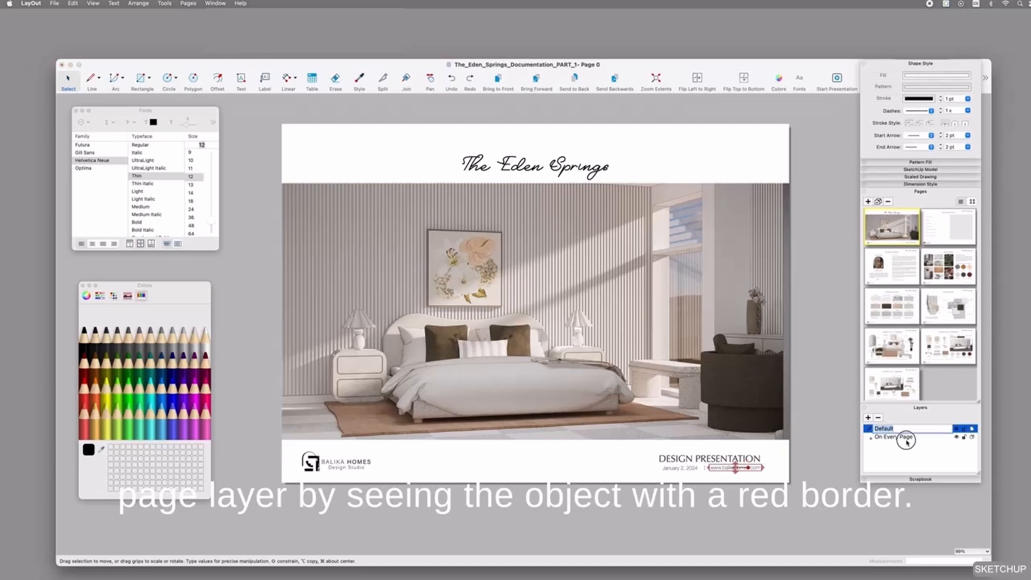
pyautogui.click(905, 437)
pyautogui.click(547, 481)
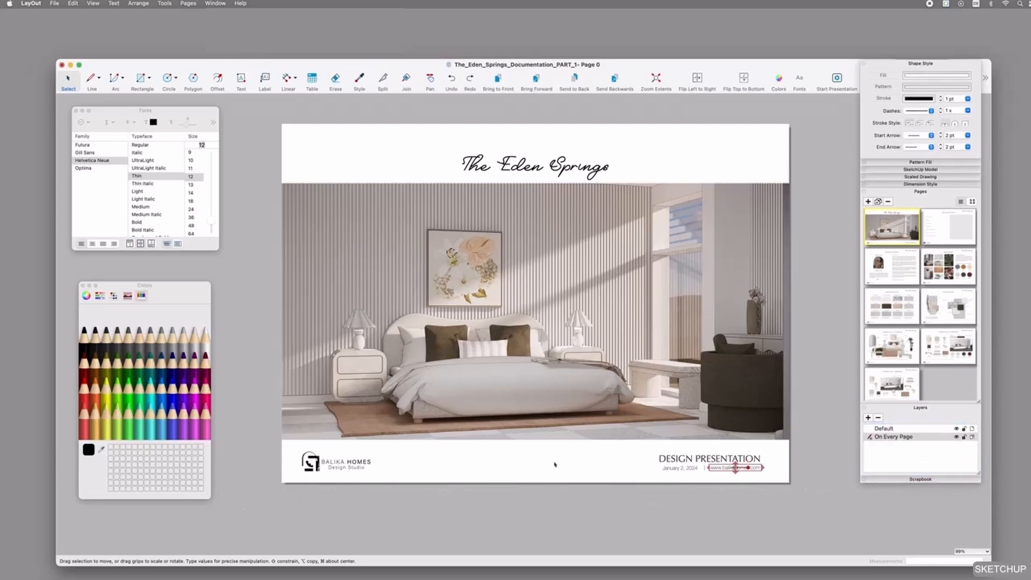
# Step: Add a small text box above the cover image, beside the Eden Springs title, on the On Every Page layer
pyautogui.click(390, 150)
pyautogui.press('t')
pyautogui.moveTo(335, 136); pyautogui.dragTo(403, 169)
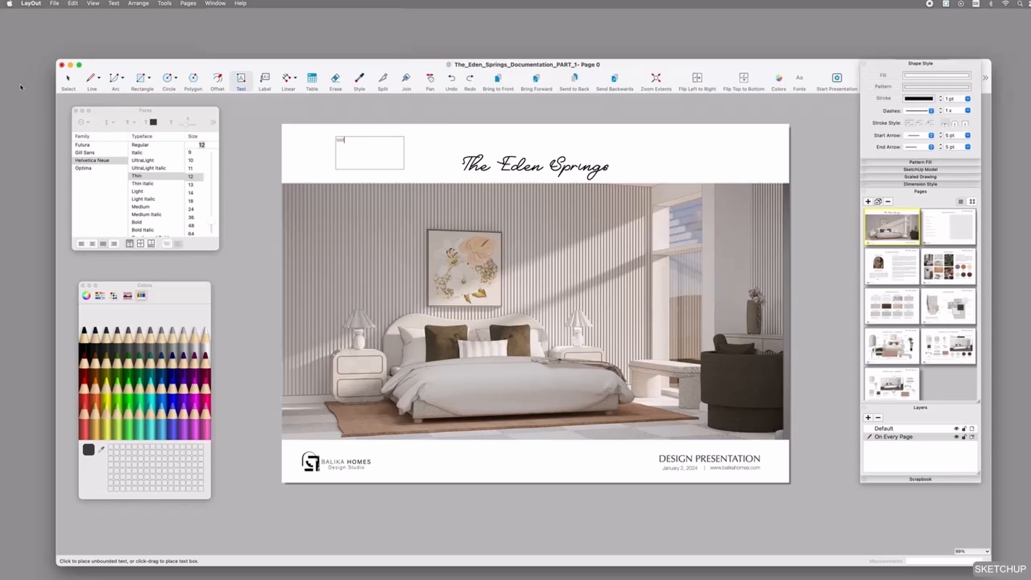
pyautogui.click(68, 81)
pyautogui.click(339, 139)
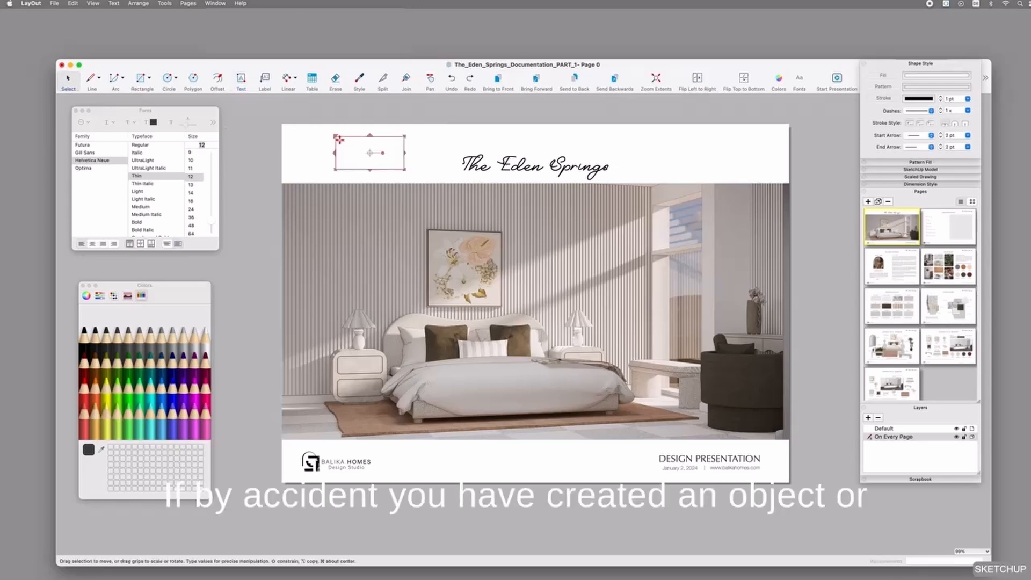
# Step: Move the new text box above the cover image to the Default layer
pyautogui.rightClick(339, 139)
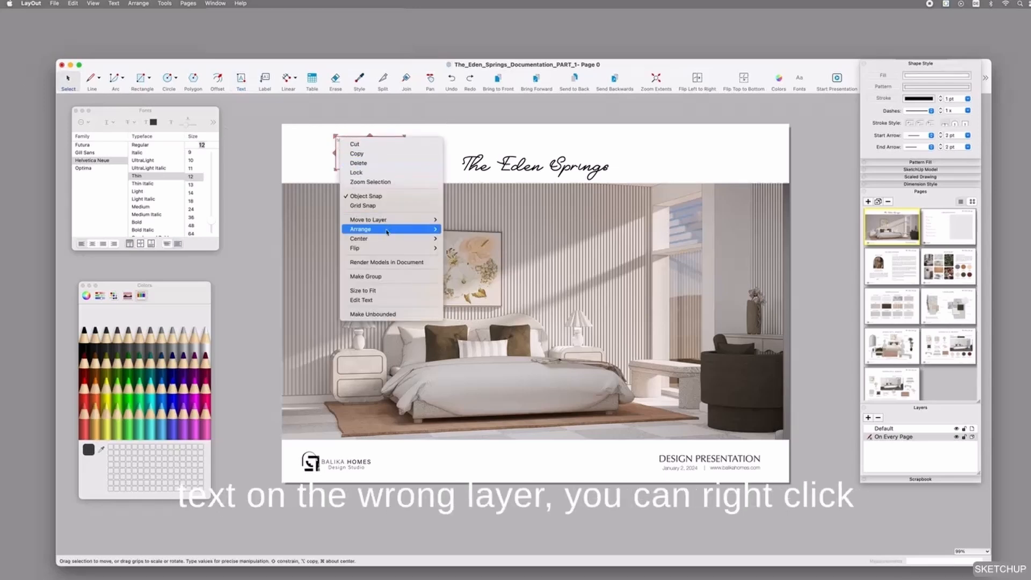
pyautogui.moveTo(414, 220)
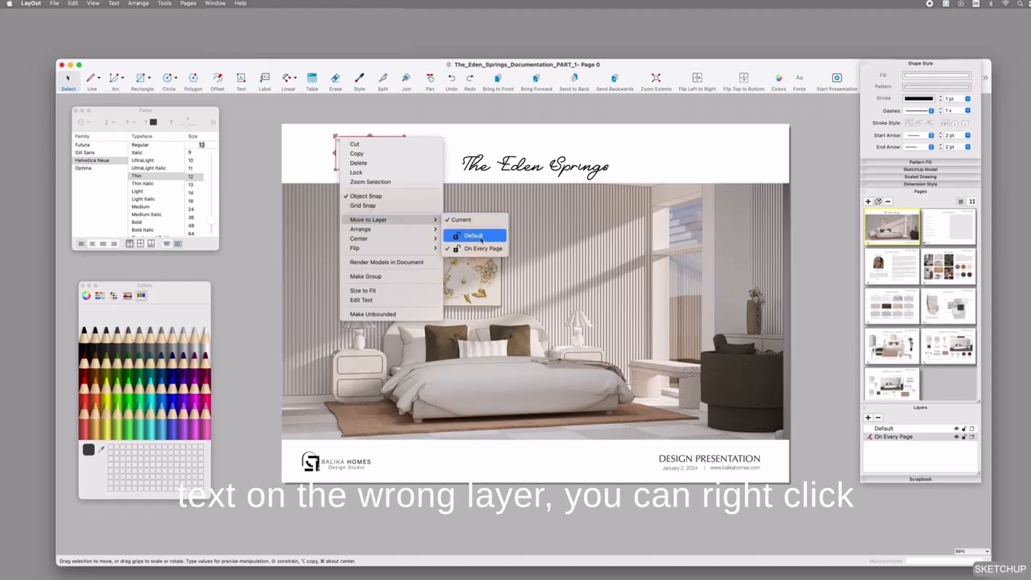
pyautogui.click(478, 237)
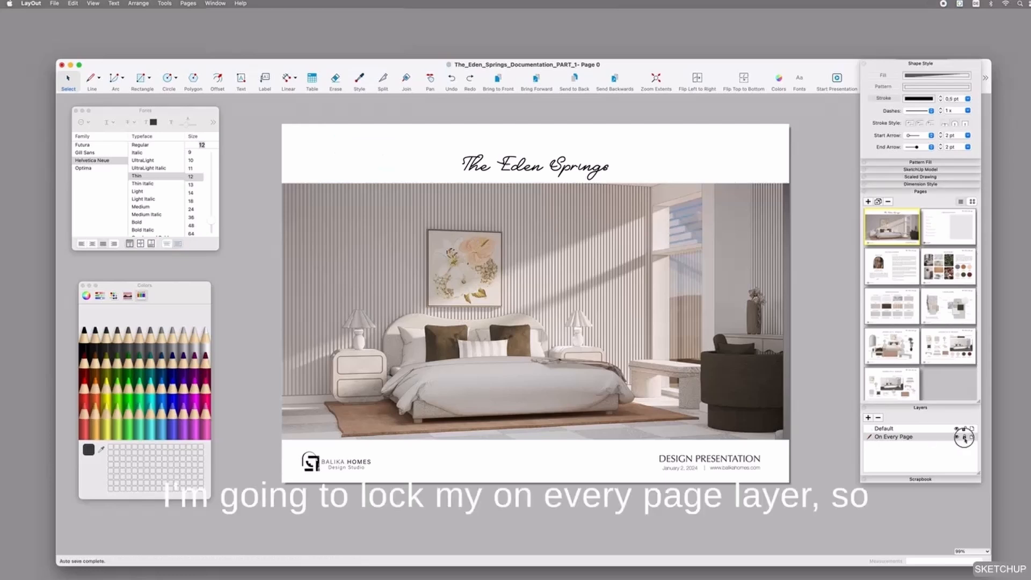
# Step: Lock the On Every Page layer and try selecting the website text in the cover's footer
pyautogui.click(964, 436)
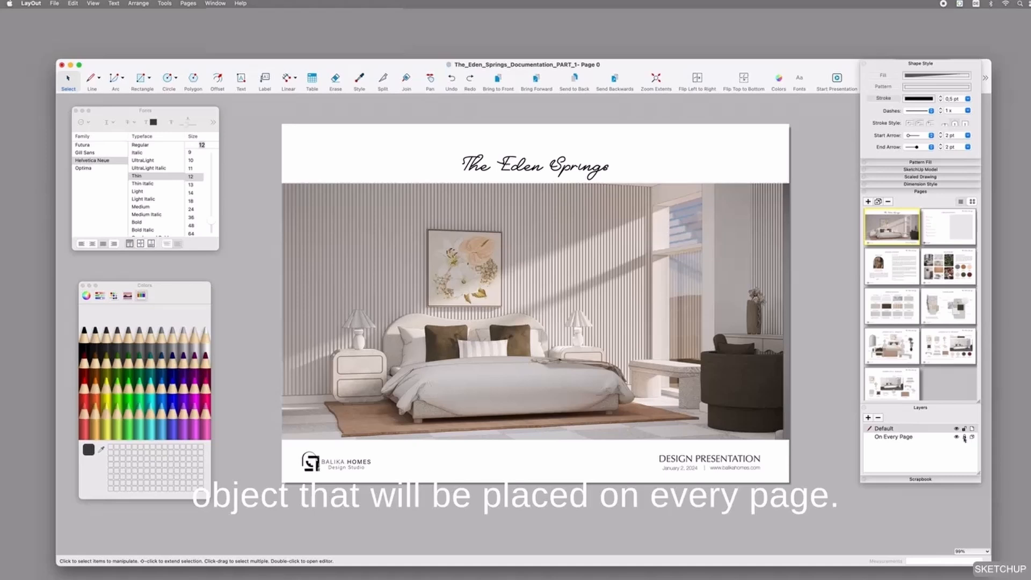
pyautogui.click(746, 470)
pyautogui.click(289, 475)
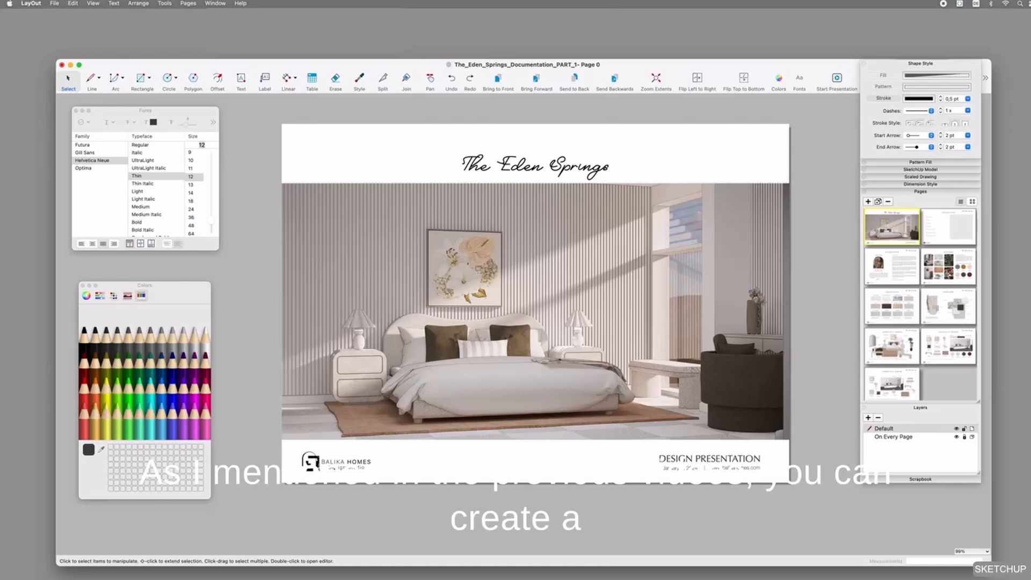
# Step: Add a short text in a bounded text box above the cover image and a second, unbounded text between it and the title
pyautogui.click(241, 80)
pyautogui.moveTo(325, 138); pyautogui.dragTo(415, 175)
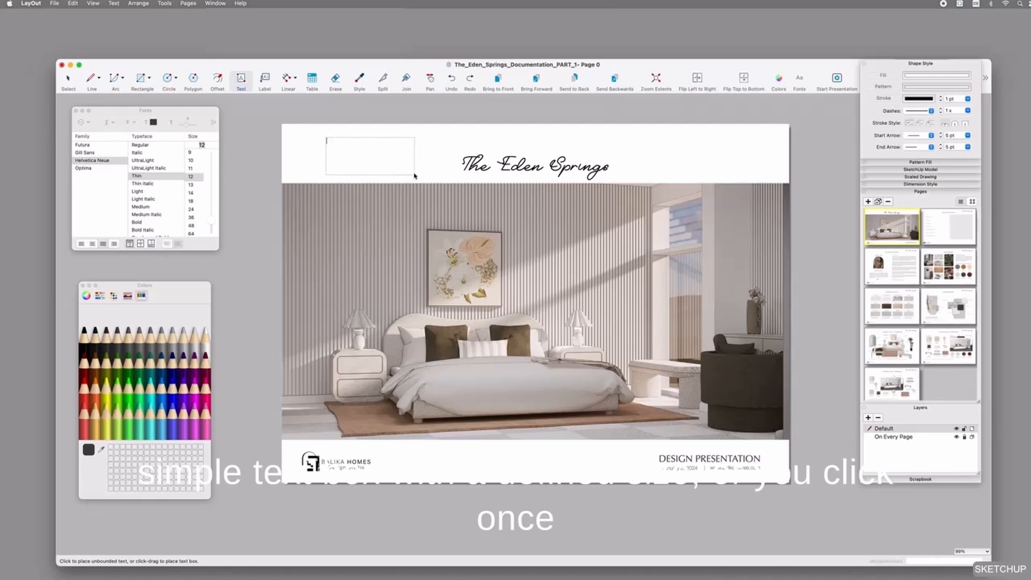
pyautogui.click(436, 143)
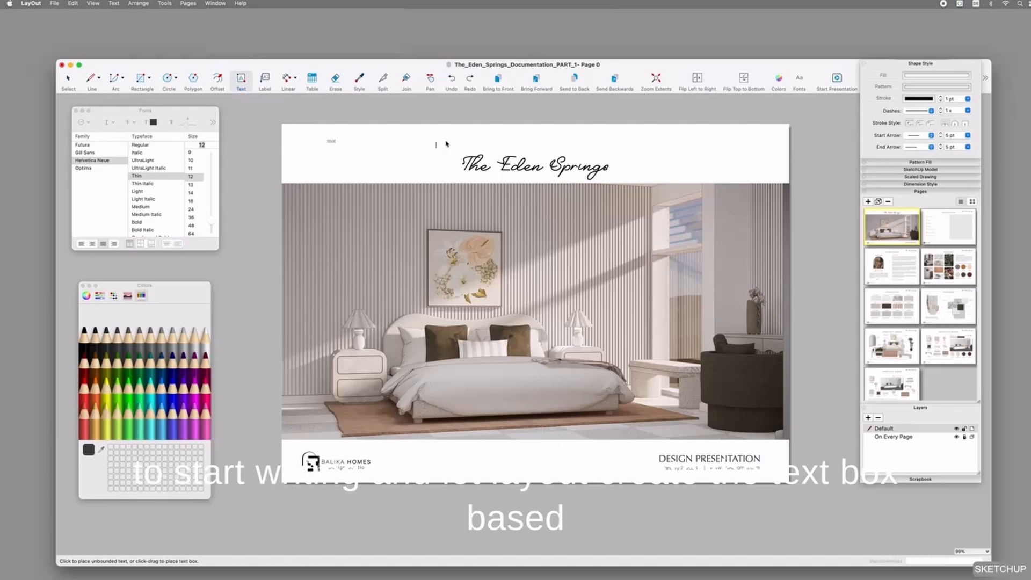
pyautogui.press('Escape')
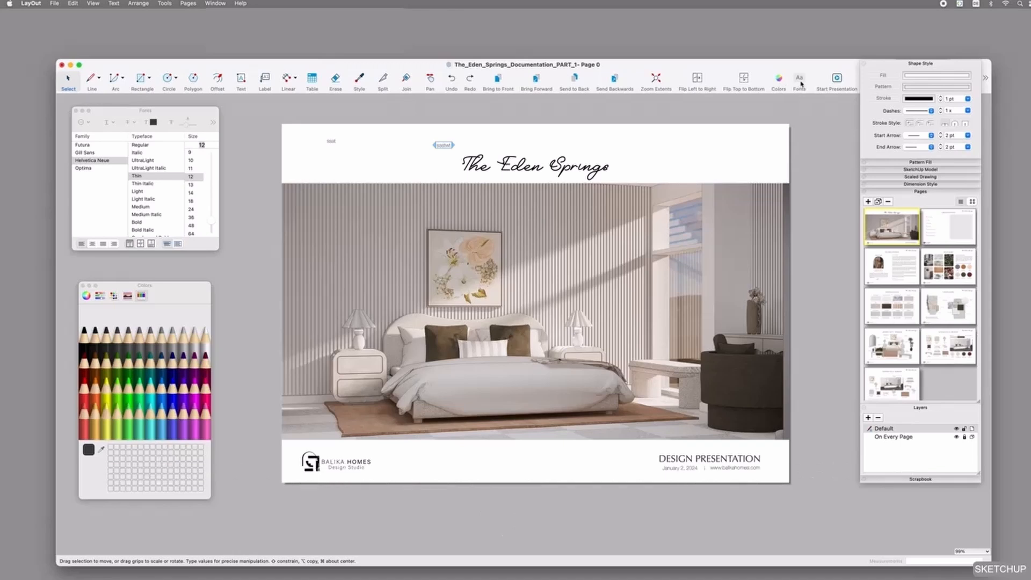
# Step: Set the text color of the new unbounded text to Aqua
pyautogui.moveTo(154, 114); pyautogui.dragTo(157, 112)
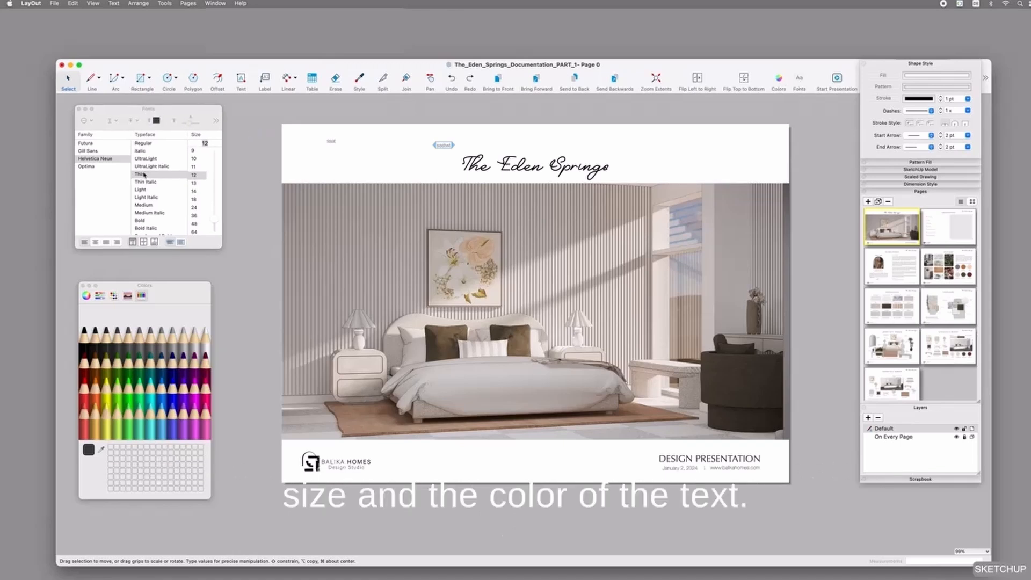
pyautogui.click(154, 120)
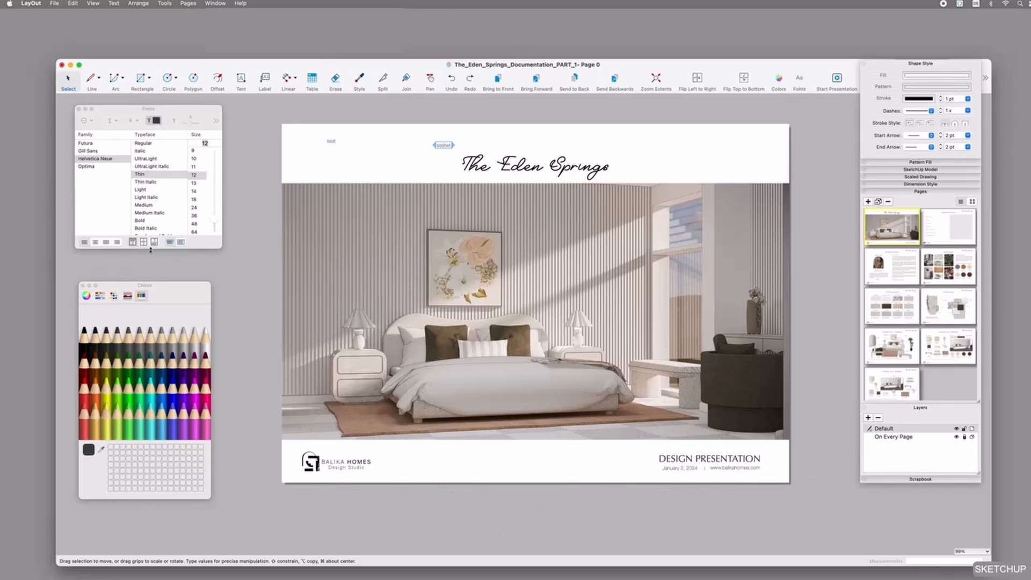
pyautogui.click(161, 388)
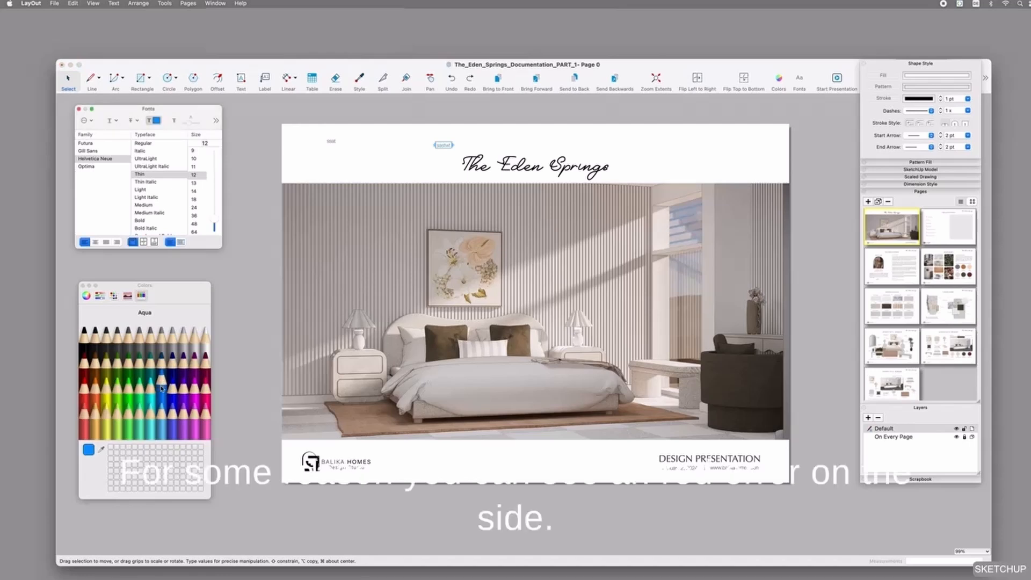
# Step: Extend the bounded text box above the cover image downward so its whole text fits
pyautogui.click(349, 141)
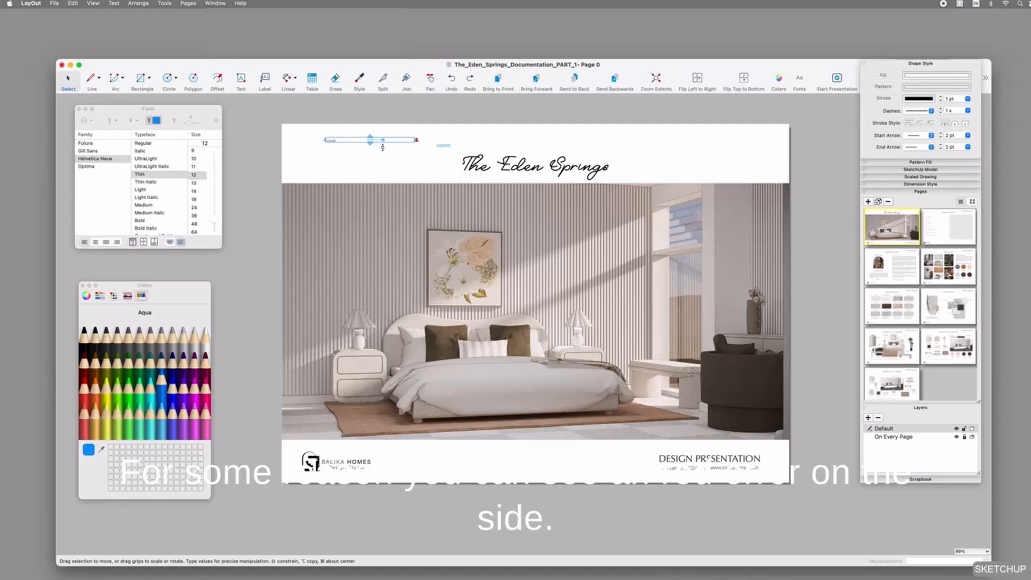
pyautogui.moveTo(369, 145); pyautogui.dragTo(368, 162)
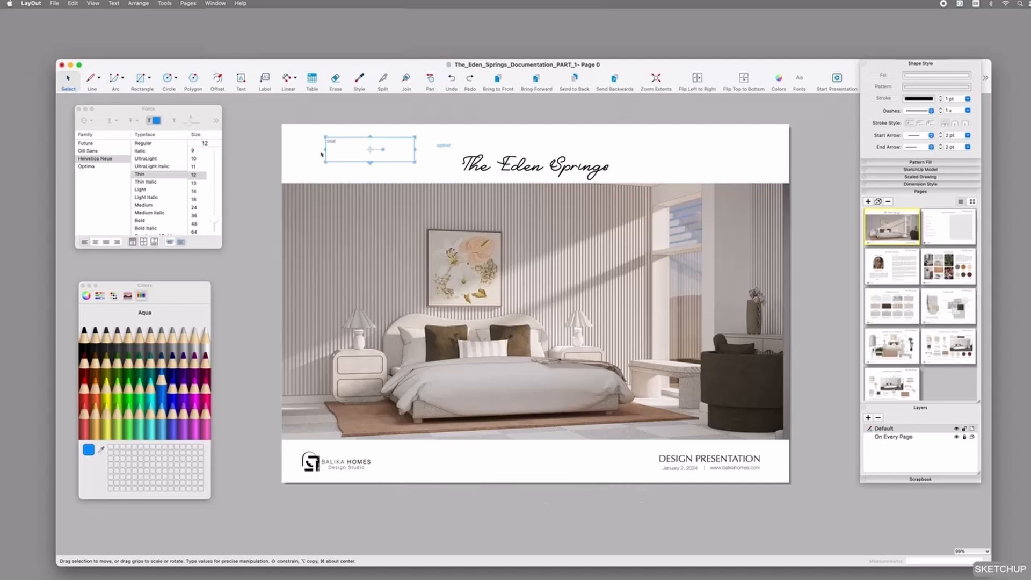
# Step: Center the Eden Springs title horizontally on the cover page
pyautogui.rightClick(477, 169)
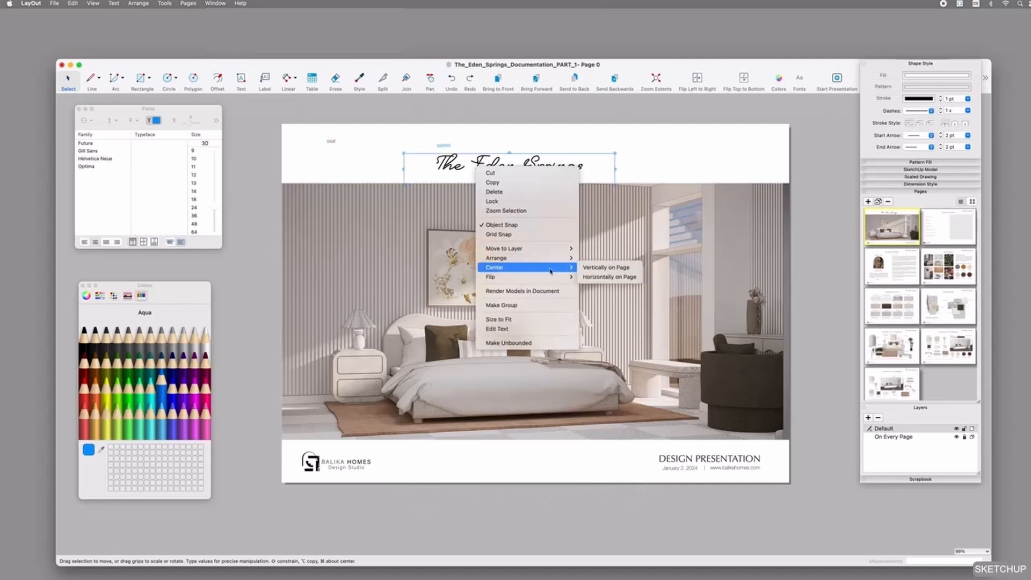
pyautogui.moveTo(563, 278)
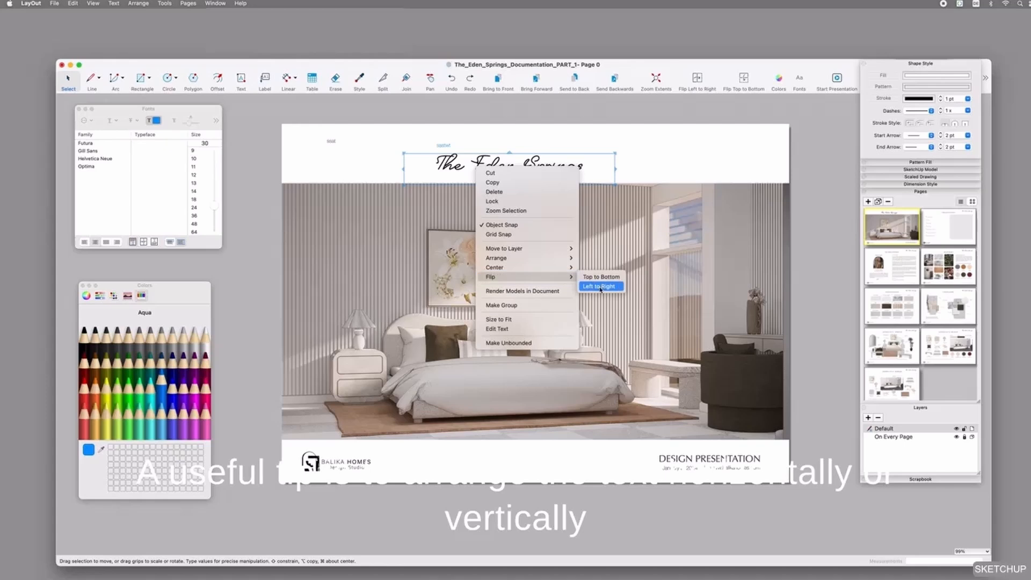
pyautogui.moveTo(558, 258)
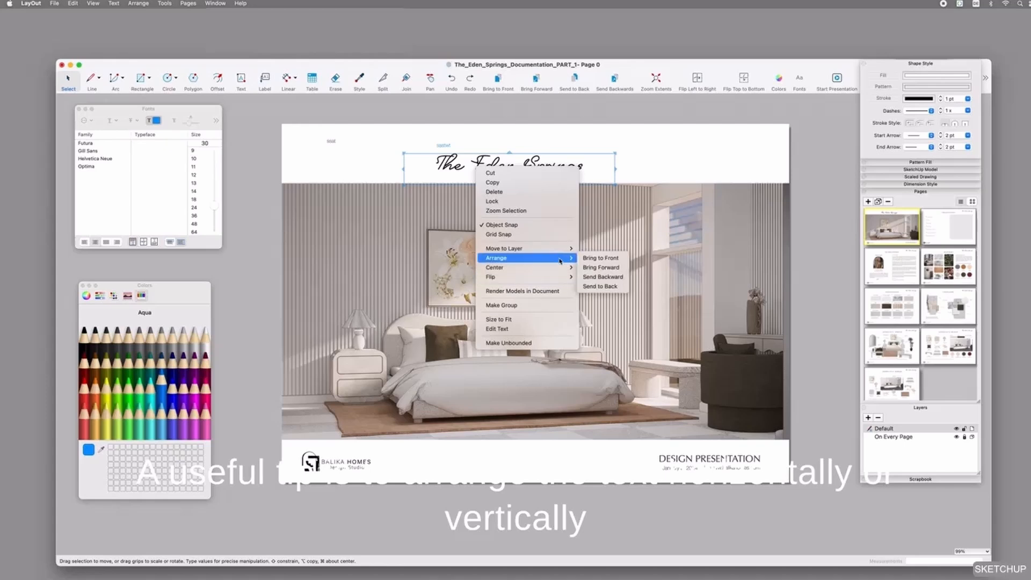
pyautogui.click(601, 279)
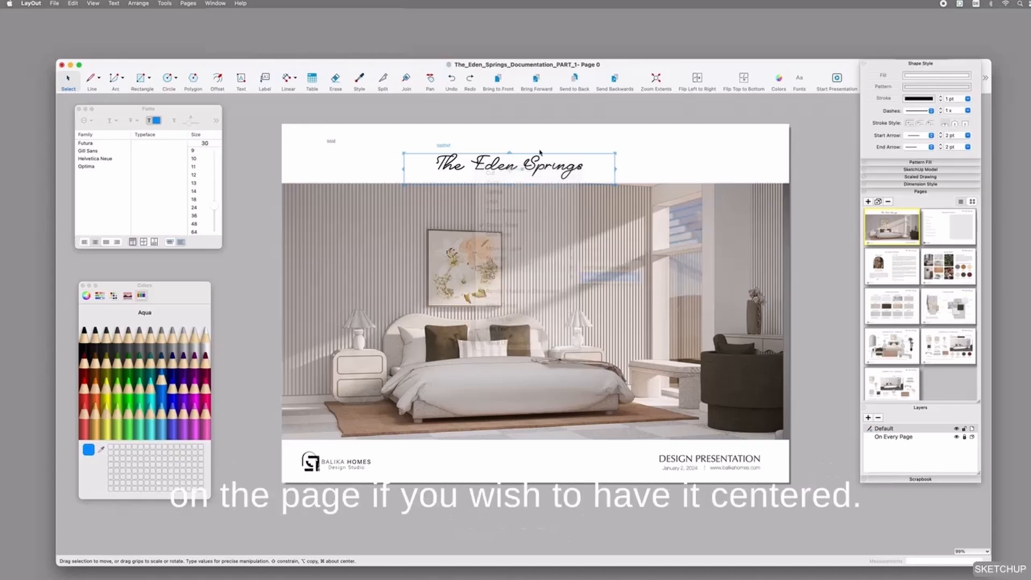
# Step: Center the Eden Springs title box on the page and try left and right text alignment, ending on centered
pyautogui.click(576, 137)
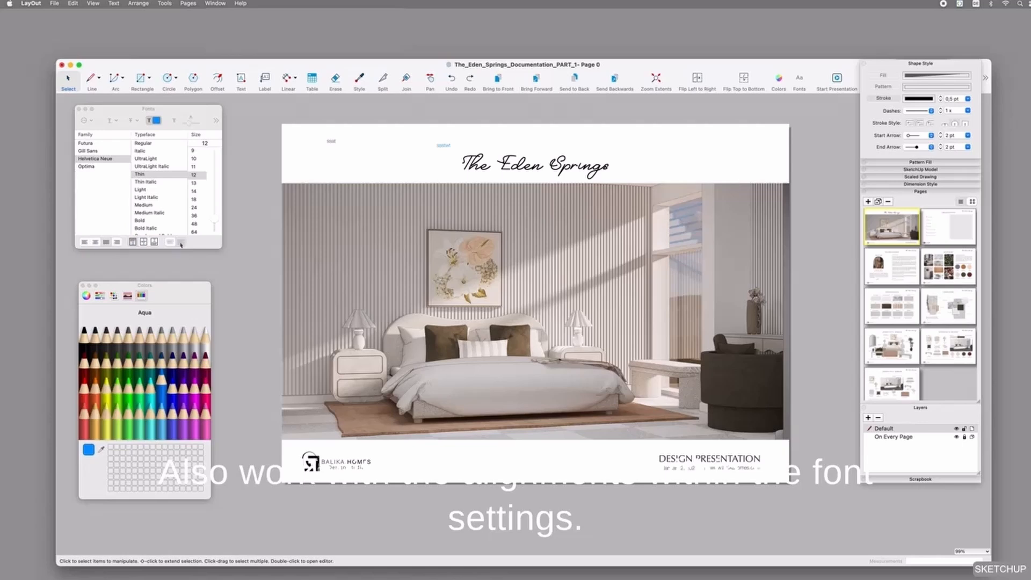
pyautogui.click(561, 157)
pyautogui.click(84, 242)
pyautogui.click(96, 242)
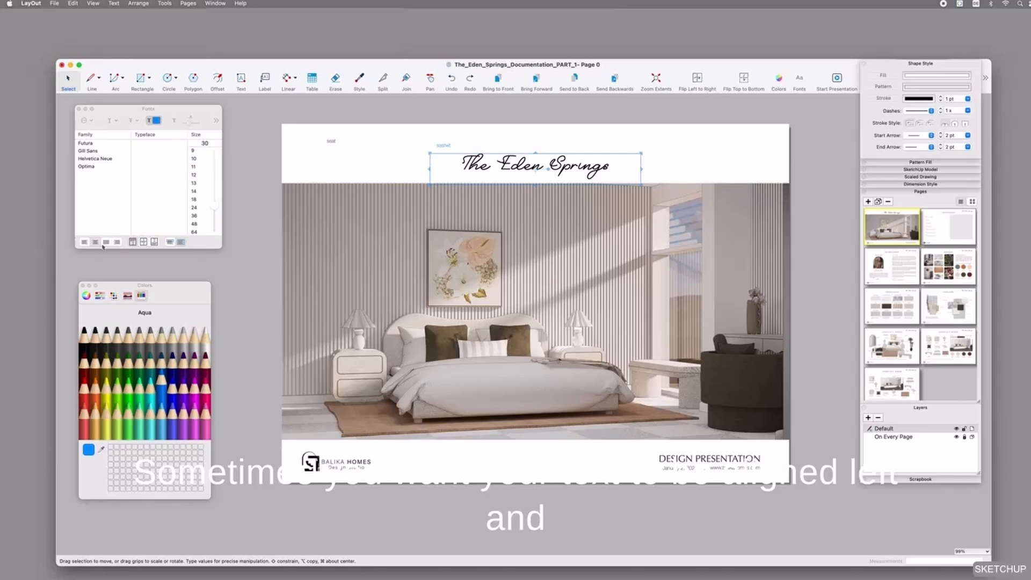
pyautogui.click(107, 242)
pyautogui.click(96, 242)
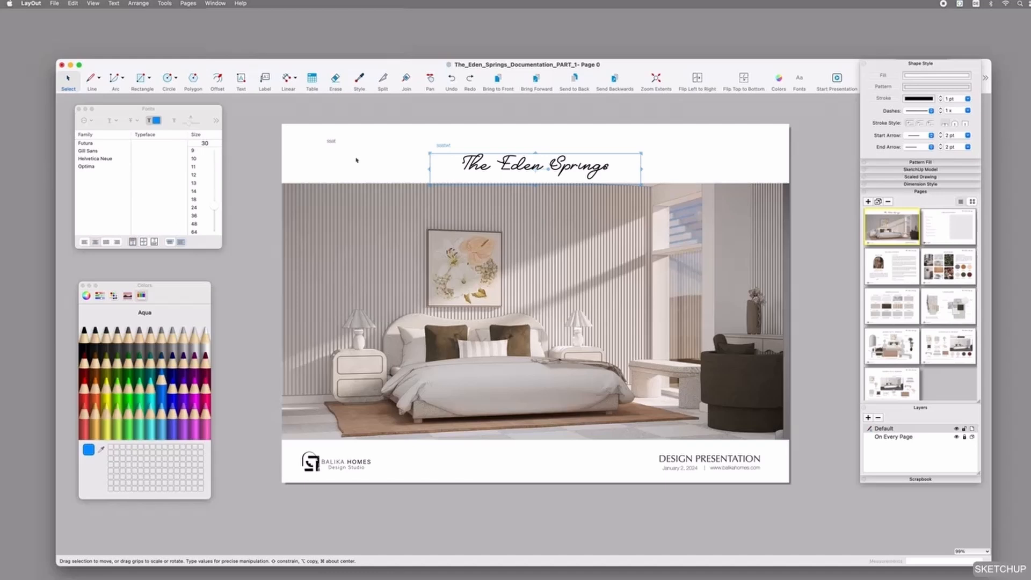
# Step: Delete the two small stray text boxes above the cover title
pyautogui.click(339, 145)
pyautogui.click(441, 143)
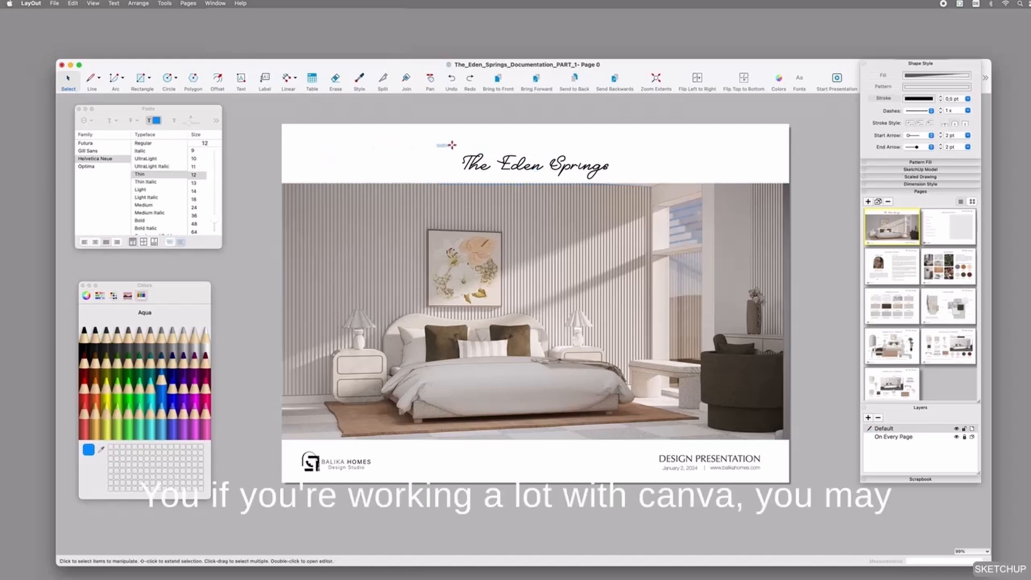
pyautogui.click(592, 141)
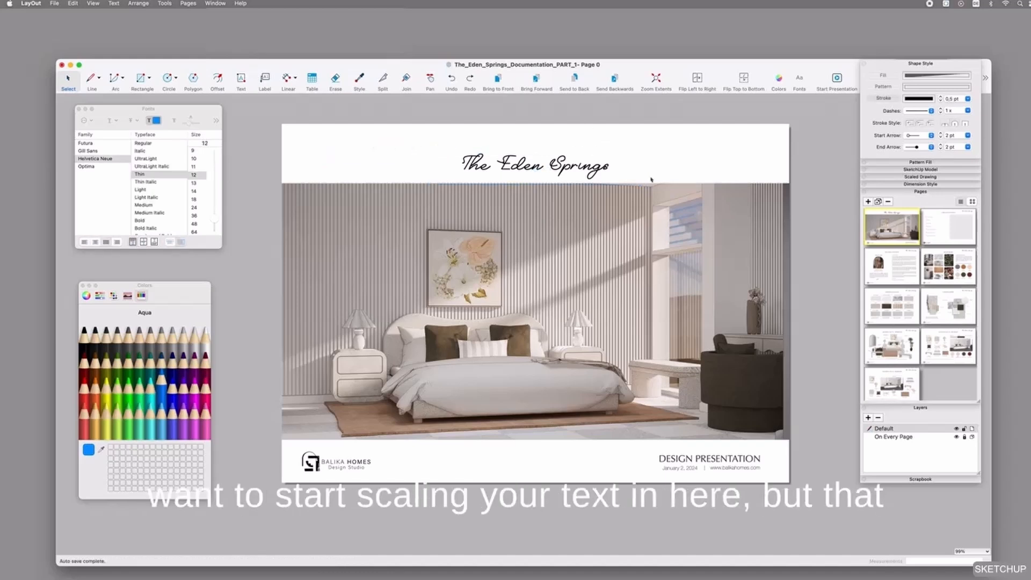
# Step: Try to enlarge the cover title's text box from its lower corner and undo the resize
pyautogui.click(615, 171)
pyautogui.moveTo(641, 184); pyautogui.dragTo(679, 206)
pyautogui.press('super+z')
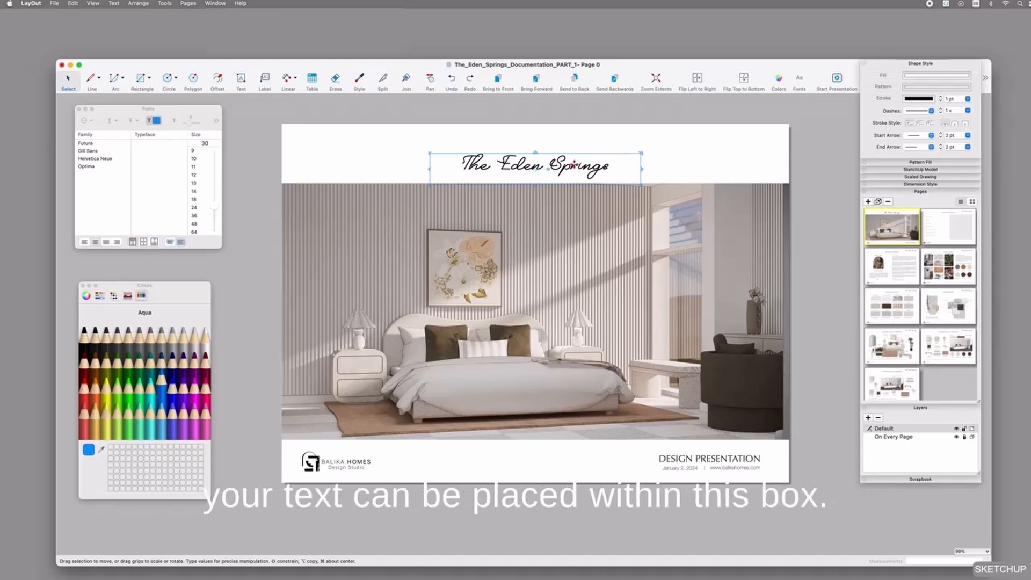
# Step: Try the cover title at font size 36 and set it back to 30
pyautogui.doubleClick(572, 168)
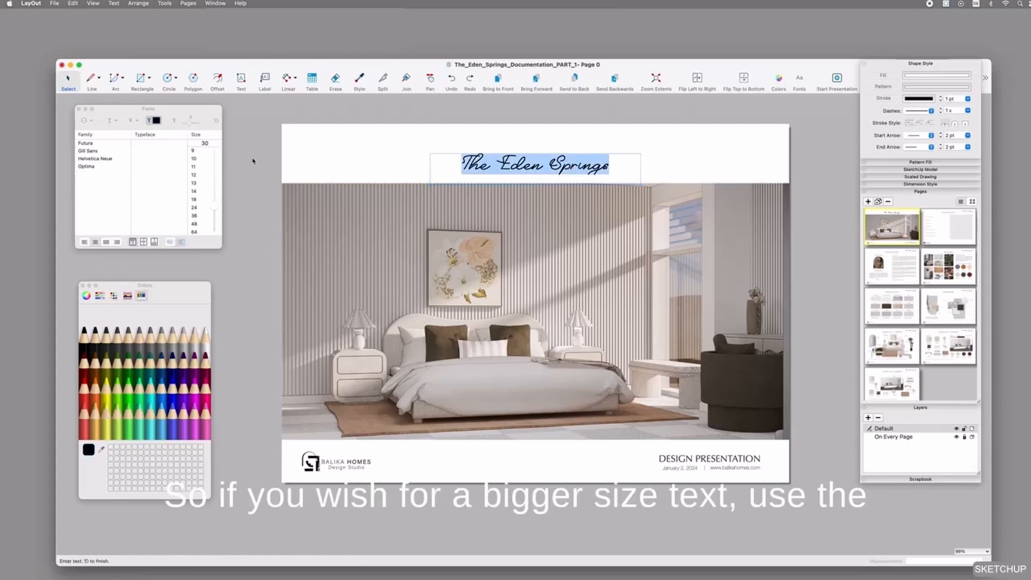
pyautogui.scroll(-2, 196, 199)
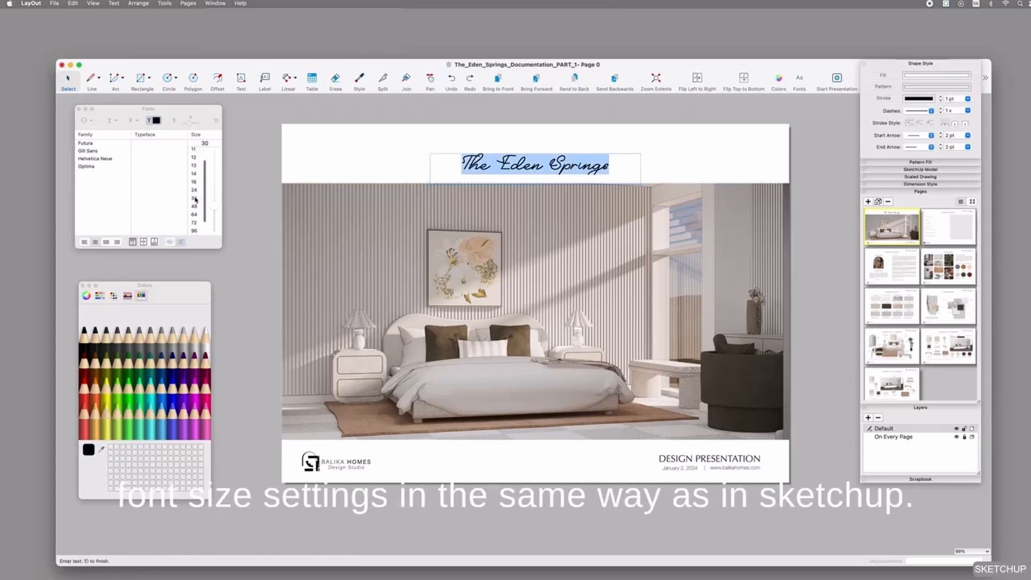
pyautogui.click(196, 199)
pyautogui.click(208, 144)
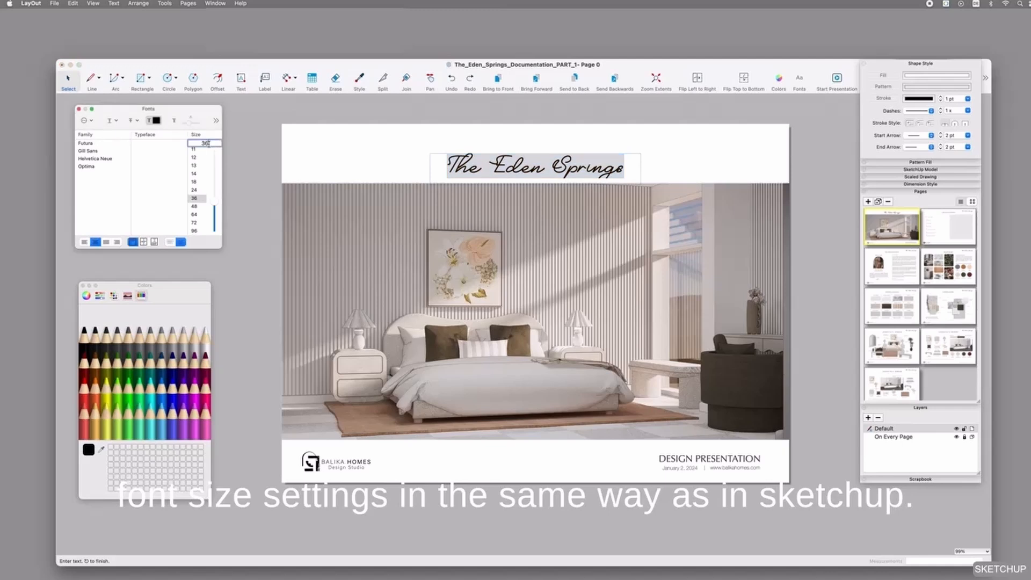
pyautogui.press('BackSpace')
pyautogui.write('0')
pyautogui.press('Return')
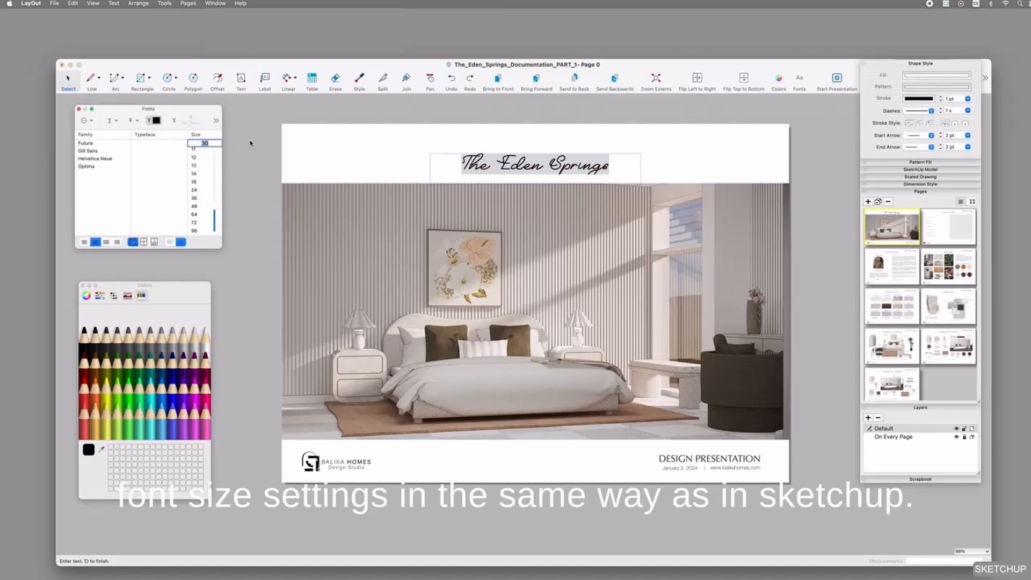
pyautogui.click(87, 90)
pyautogui.click(352, 148)
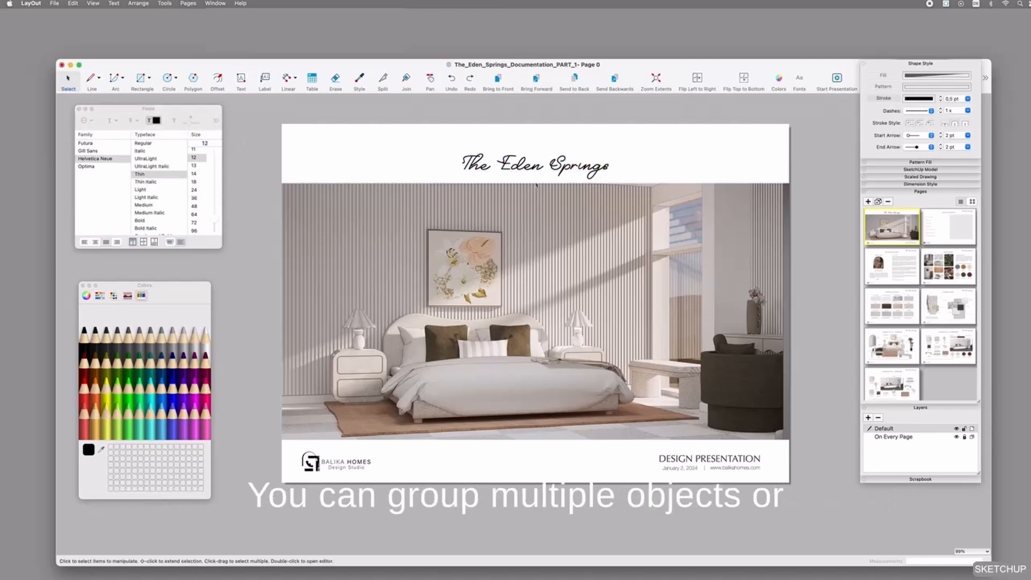
# Step: On the Table of Contents page, group the number 02 with its Welcome Statement text
pyautogui.click(930, 243)
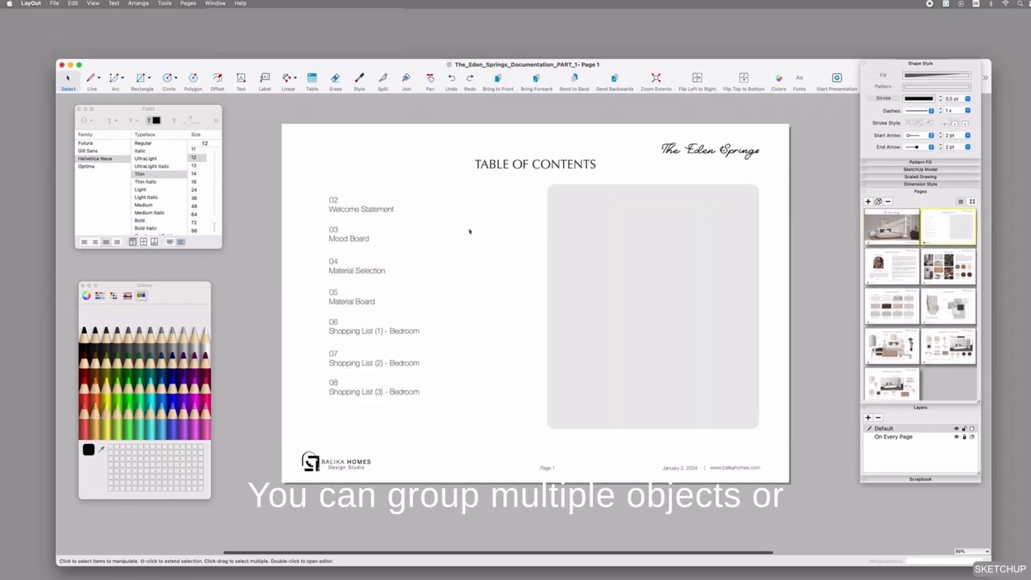
pyautogui.click(334, 206)
pyautogui.press('super+g')
pyautogui.click(361, 187)
# Step: Ungroup the 02 Welcome Statement entry
pyautogui.click(338, 202)
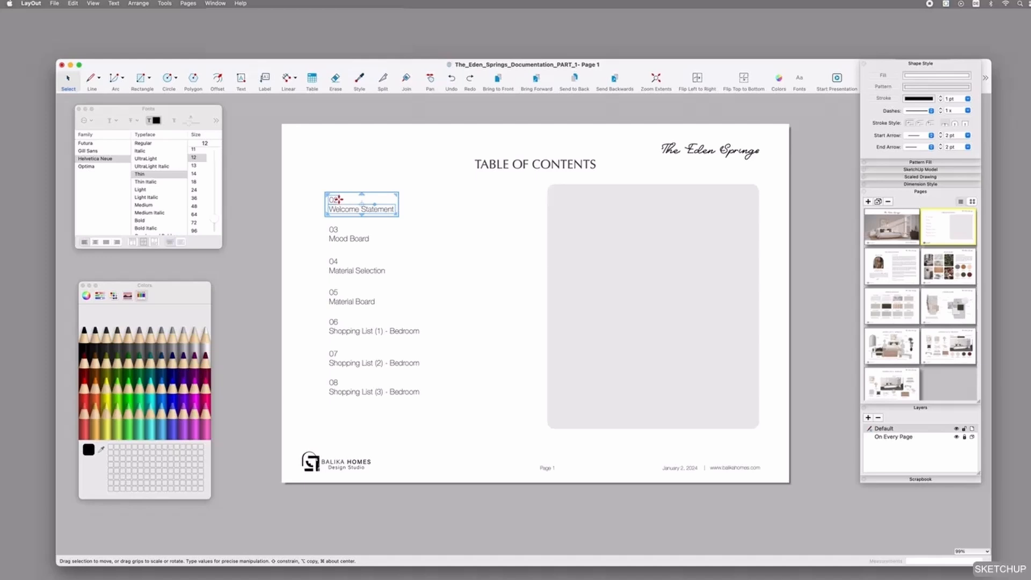
pyautogui.rightClick(337, 200)
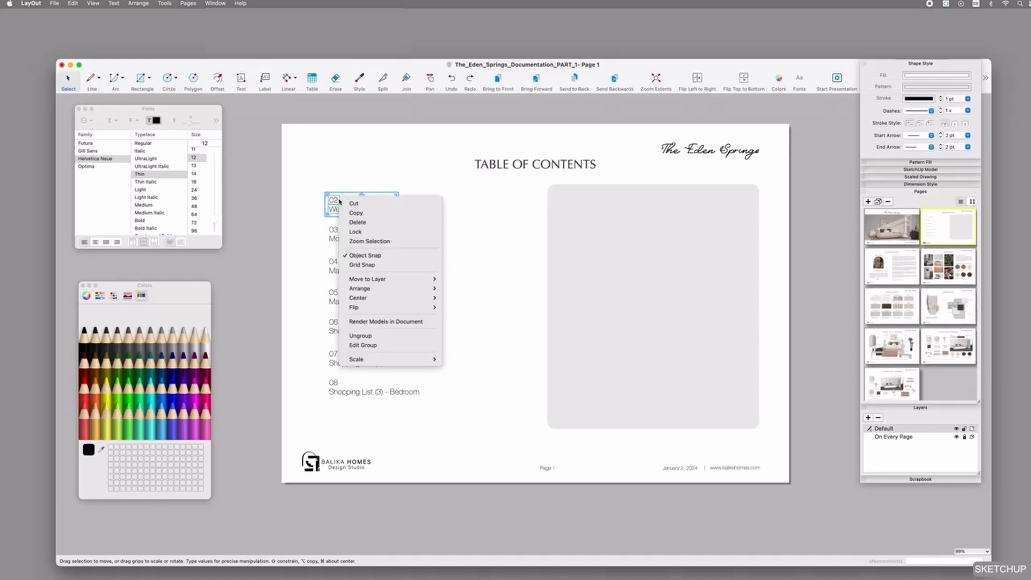
pyautogui.click(383, 339)
pyautogui.click(350, 189)
# Step: Select both the Welcome Statement text and its number 02 and make them a group again
pyautogui.click(333, 210)
pyautogui.keyDown('shift'); pyautogui.click(332, 199); pyautogui.keyUp('shift')
pyautogui.rightClick(334, 200)
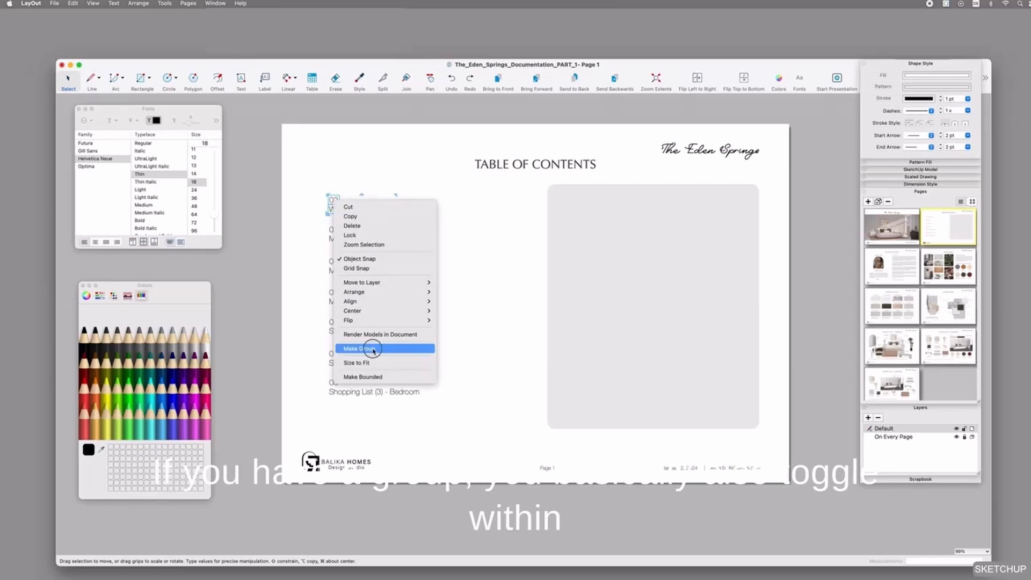
pyautogui.click(372, 348)
# Step: Open the 02 Welcome Statement group, enter its text for editing, and exit back to the page
pyautogui.doubleClick(334, 202)
pyautogui.click(342, 208)
pyautogui.click(348, 210)
pyautogui.doubleClick(341, 209)
pyautogui.click(349, 209)
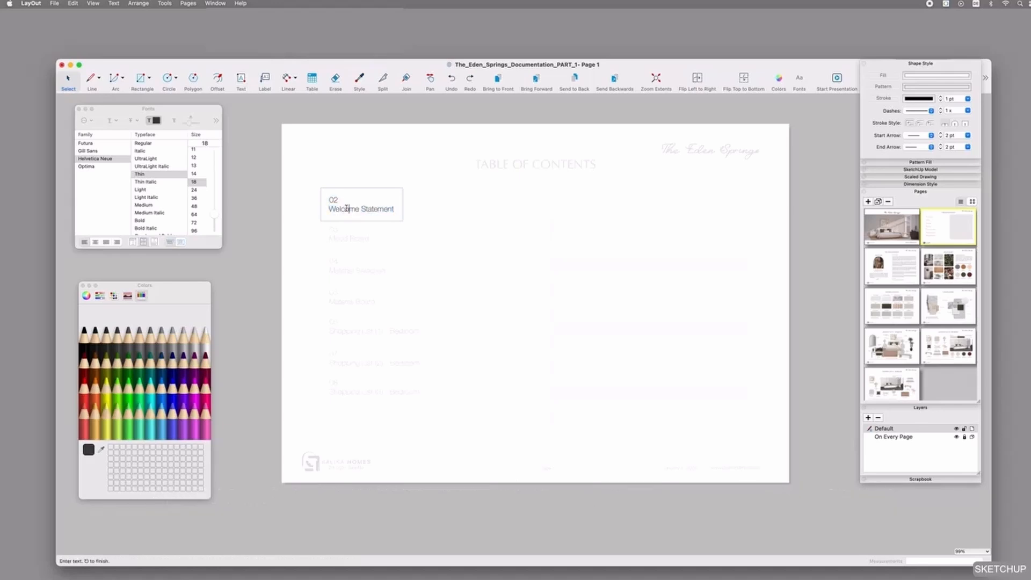
pyautogui.press('Escape')
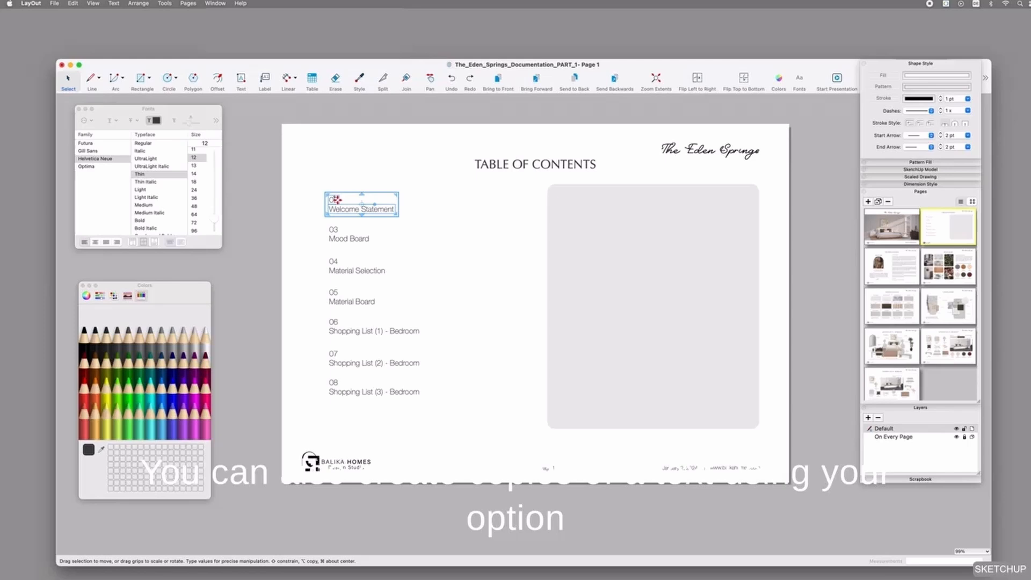
# Step: Try to copy the 02 Welcome Statement group beside the original
pyautogui.moveTo(321, 176); pyautogui.dragTo(442, 203)
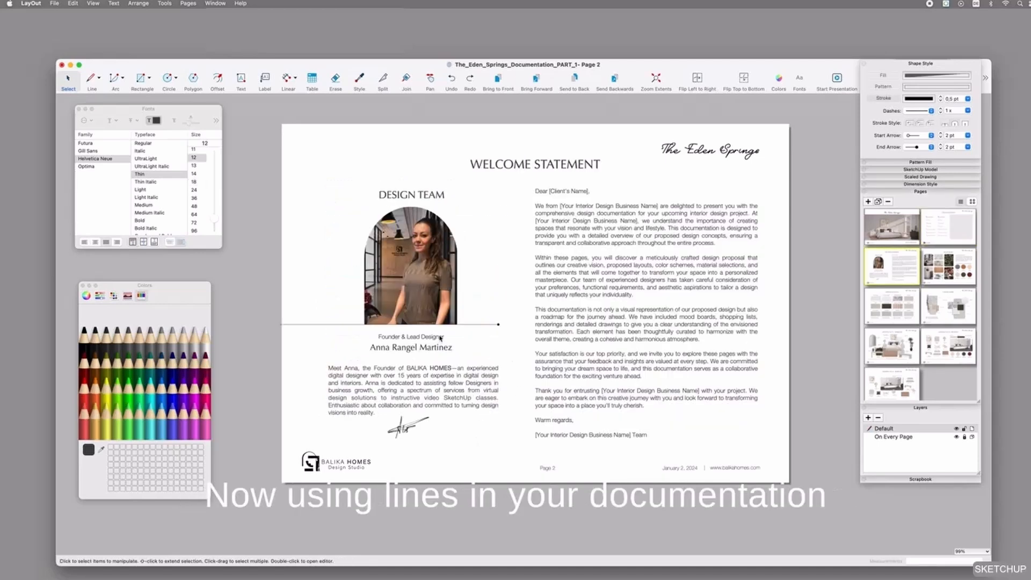
# Step: Draw a horizontal line above the Design Team heading on the Welcome Statement page
pyautogui.press('l')
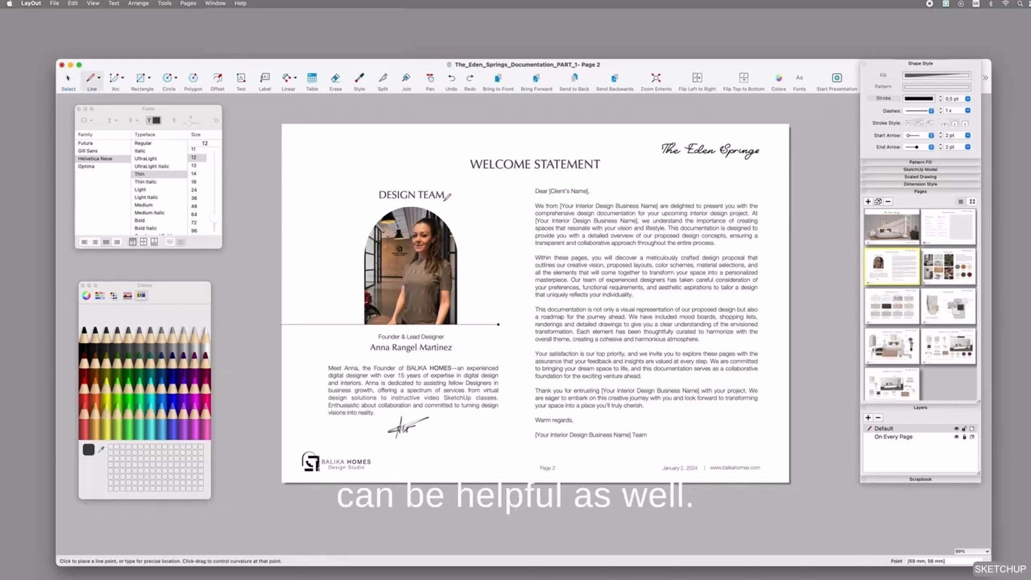
pyautogui.click(303, 173)
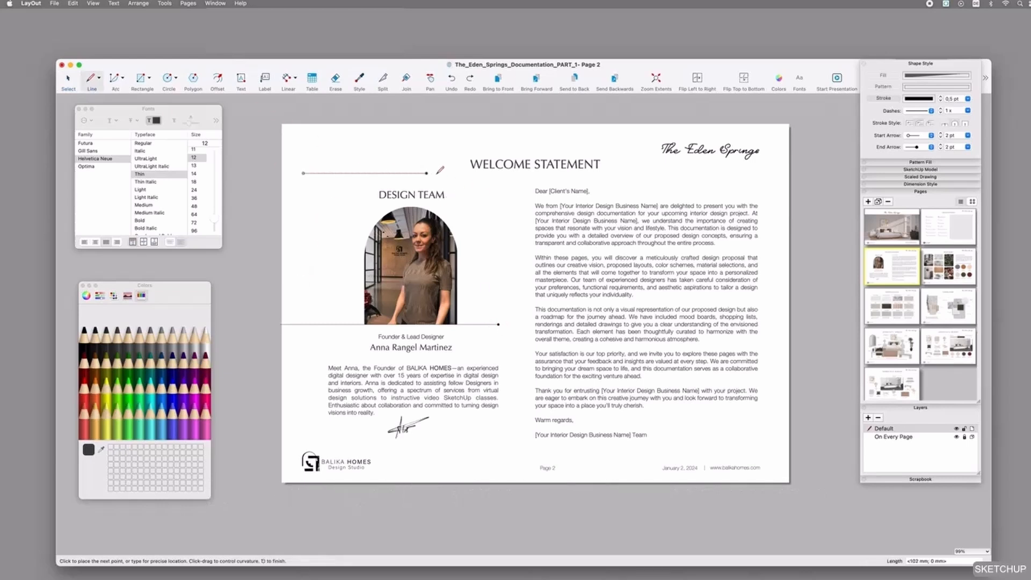
pyautogui.click(451, 173)
pyautogui.press('space')
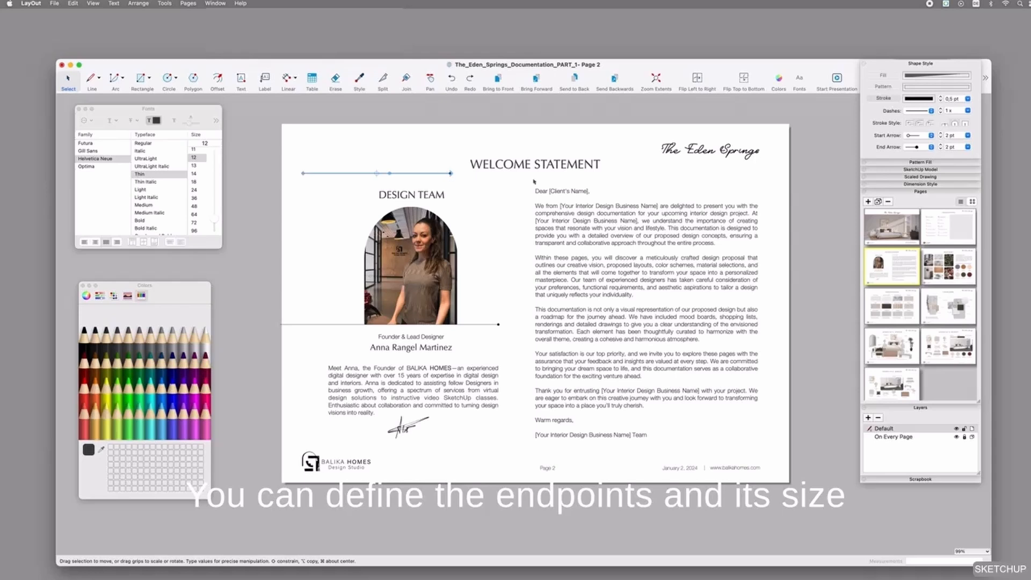
# Step: Increase the end arrow size and the stroke thickness of the line above the Design Team heading
pyautogui.click(940, 144)
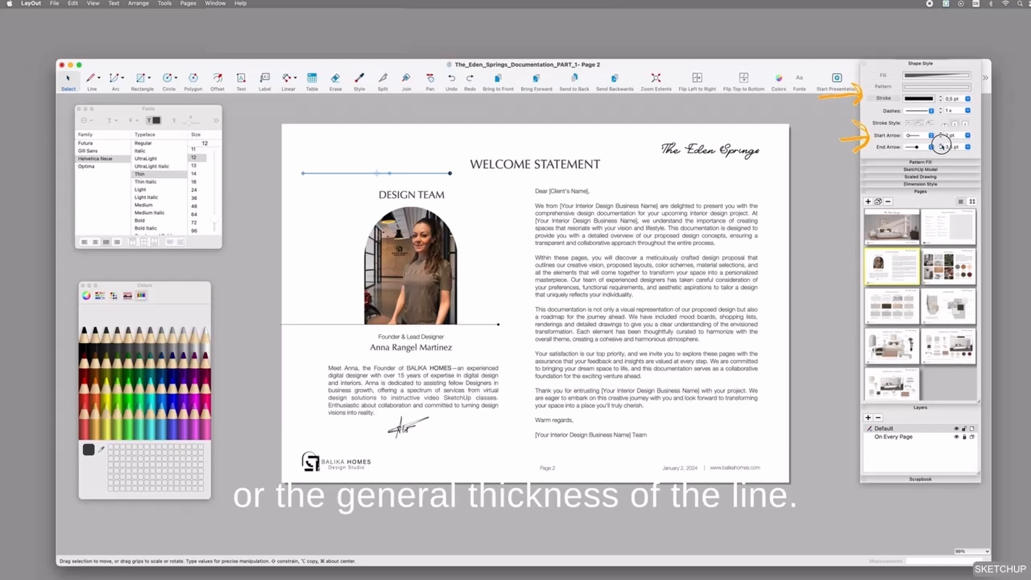
pyautogui.click(940, 97)
pyautogui.click(941, 98)
pyautogui.click(940, 97)
pyautogui.click(450, 216)
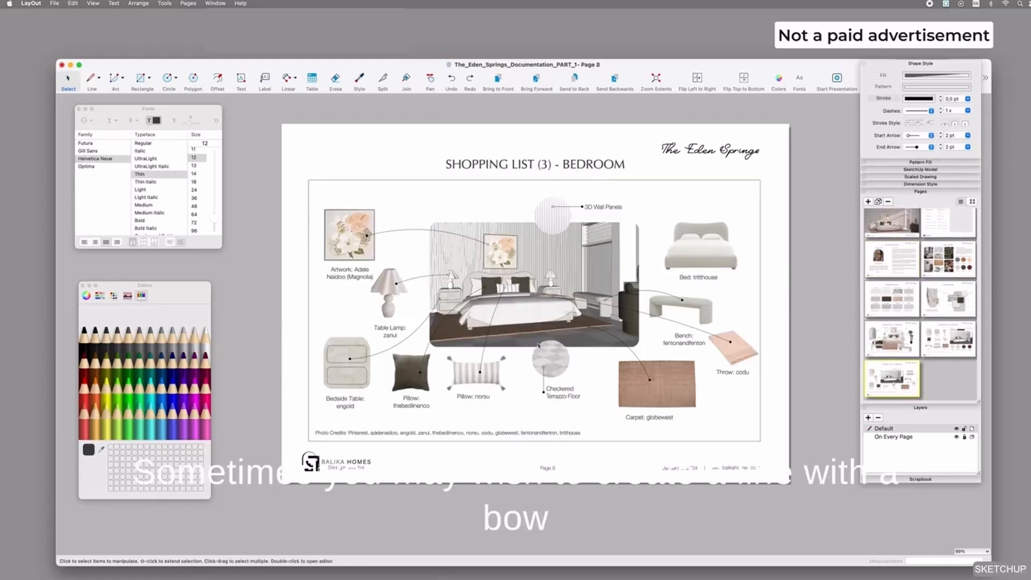
# Step: Draw a 2 Point Arc from the bed in the room view to the separate bed picture on Shopping List (3)
pyautogui.click(115, 78)
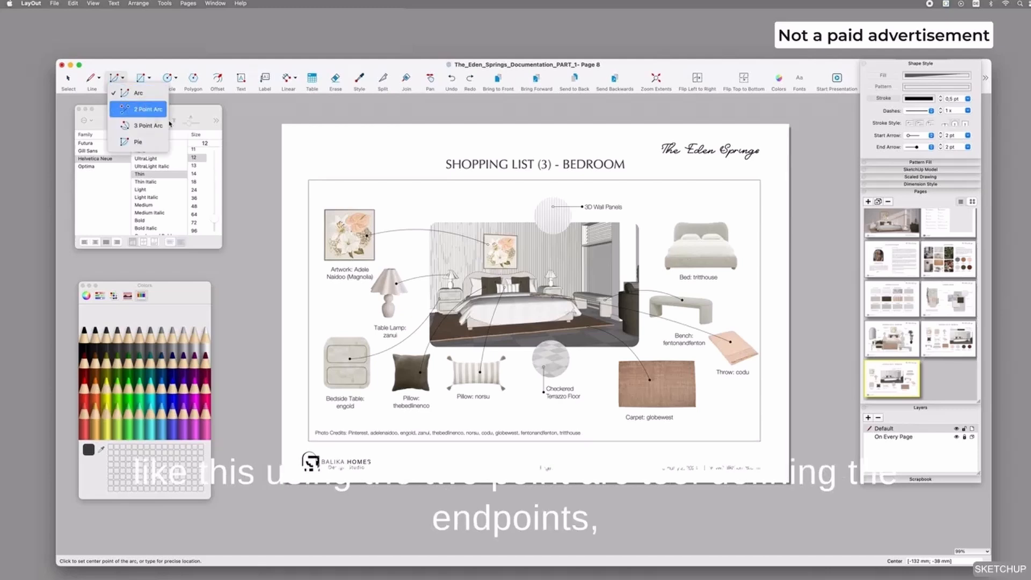
pyautogui.click(136, 109)
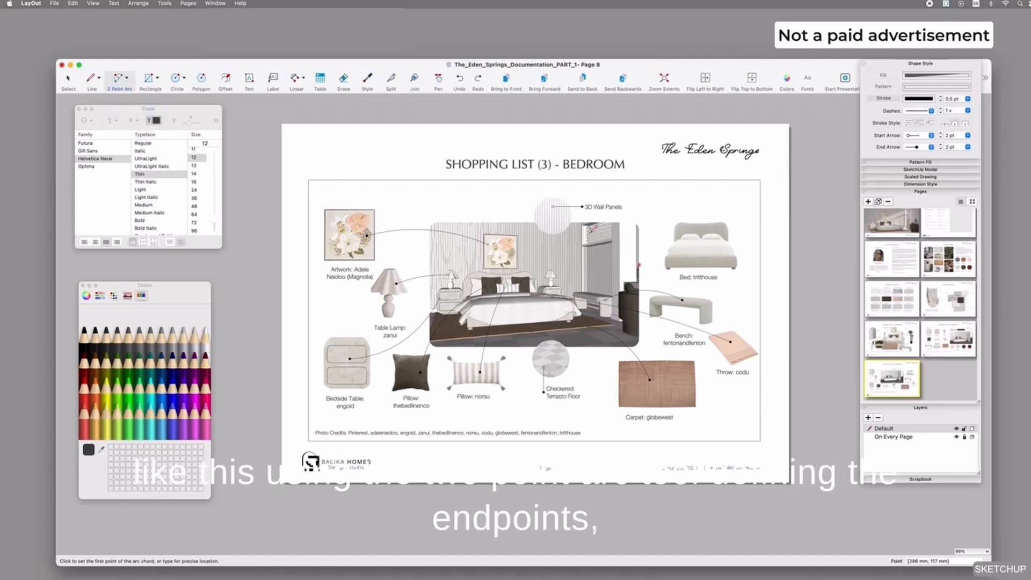
pyautogui.click(526, 274)
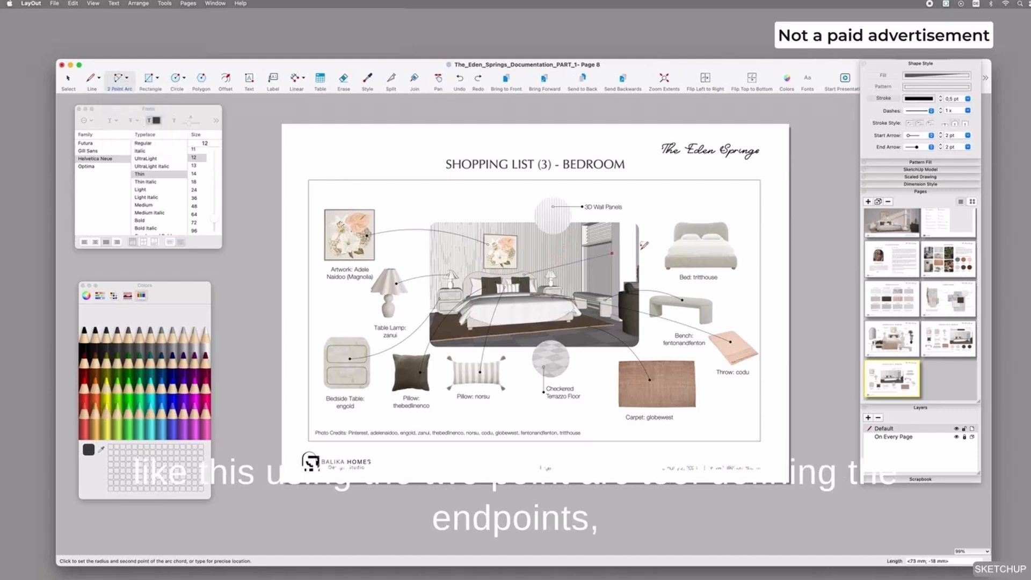
pyautogui.click(681, 230)
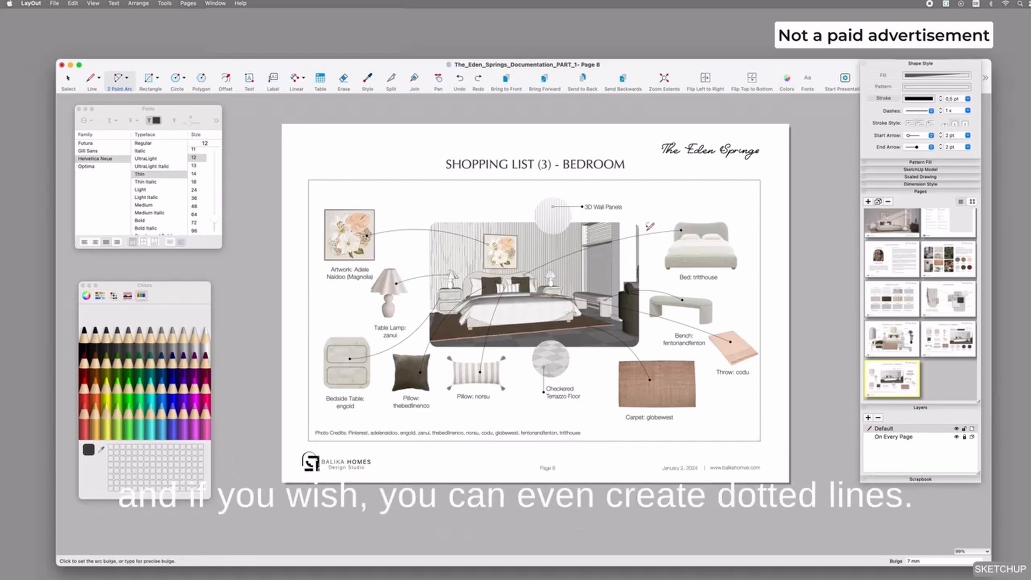
pyautogui.click(642, 220)
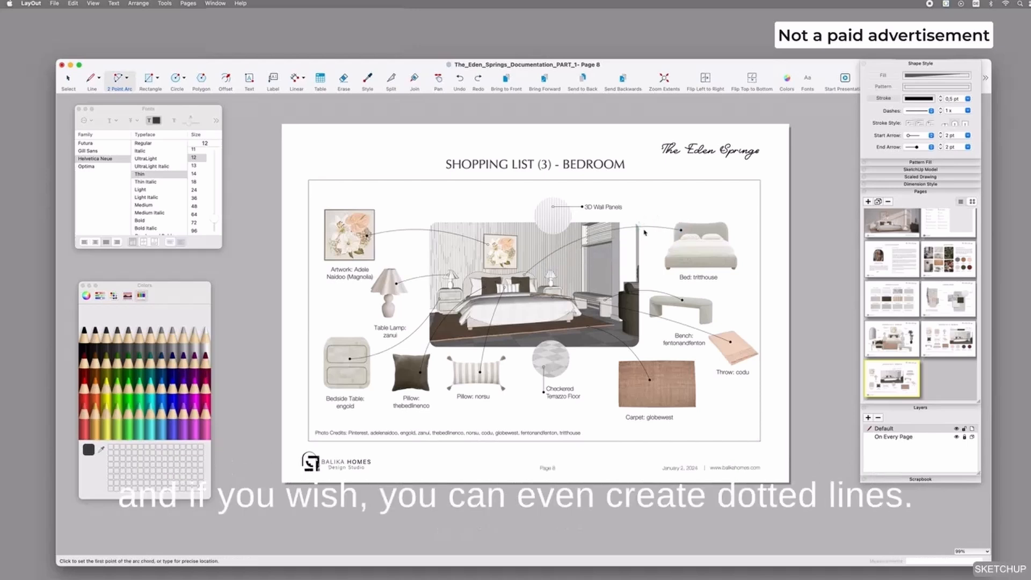
# Step: Give the new arc leading to the bed picture a dotted dash pattern
pyautogui.press('space')
pyautogui.click(918, 110)
pyautogui.click(918, 135)
pyautogui.click(728, 194)
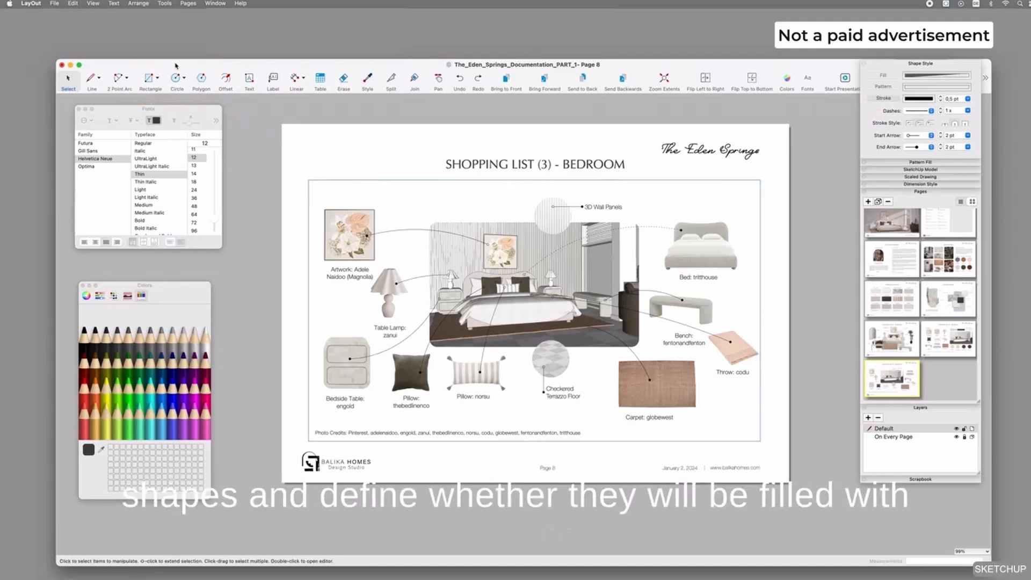
# Step: Turn the fill of the large border rectangle around the shopping list on and off again
pyautogui.click(330, 187)
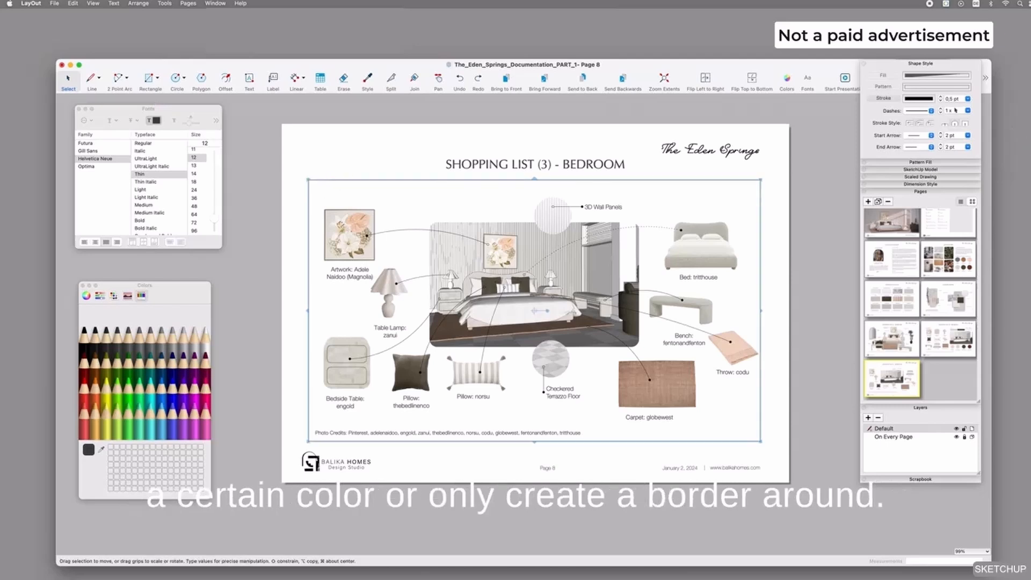
pyautogui.click(891, 78)
pyautogui.click(892, 78)
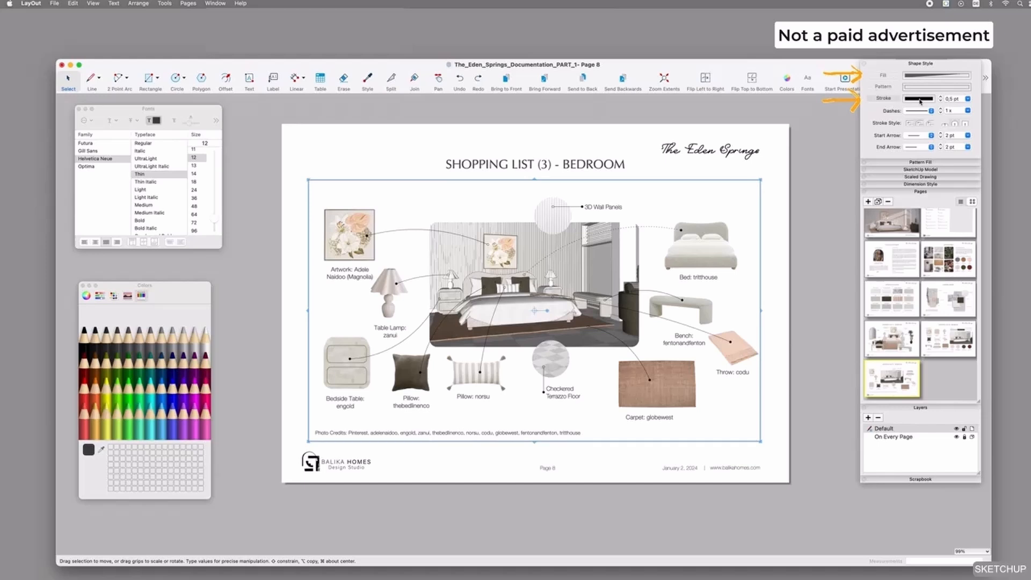
pyautogui.click(773, 185)
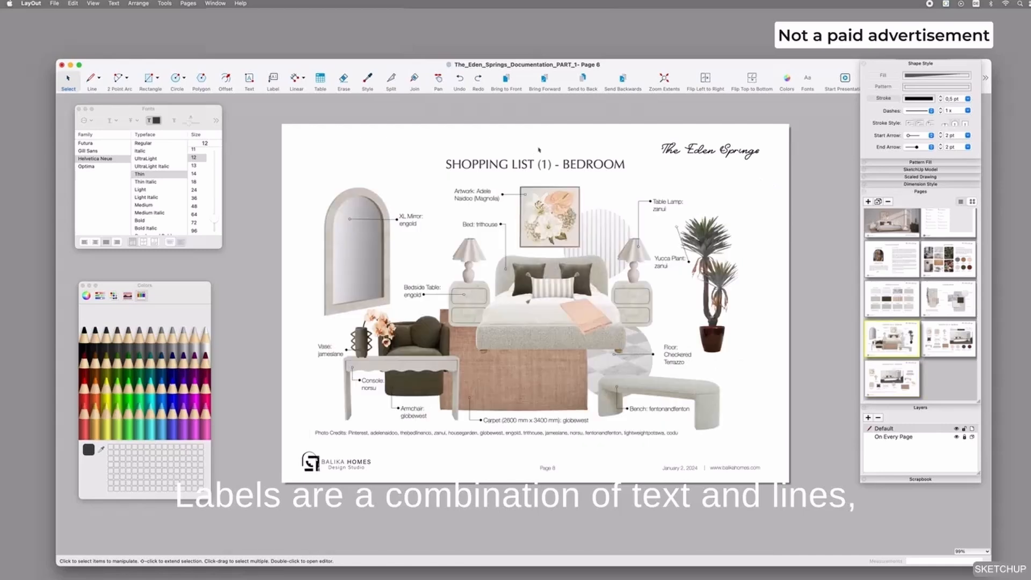
# Step: Add a straight-leader label reading "test" pointing to the front leg of the bench picture
pyautogui.click(659, 209)
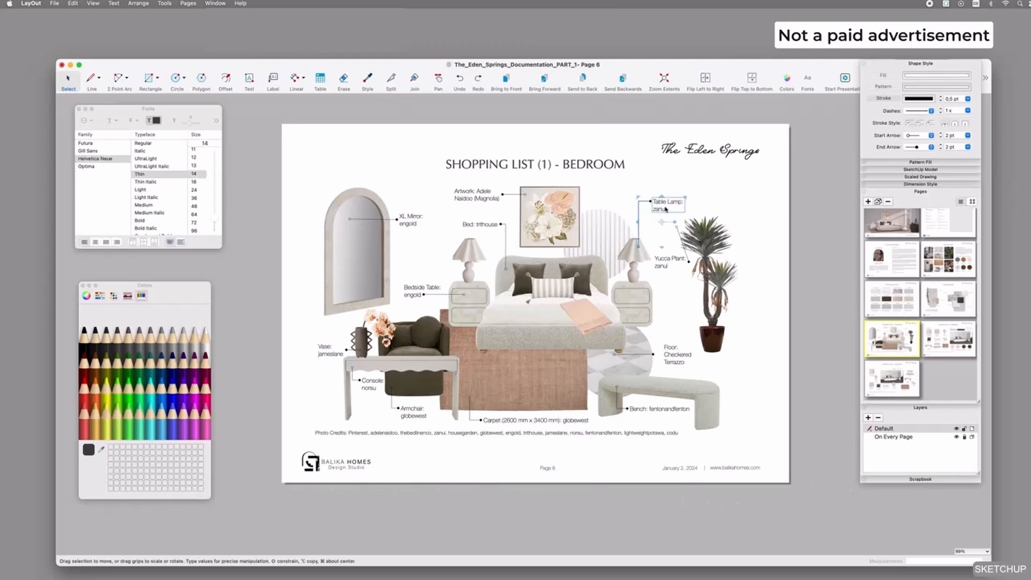
pyautogui.click(715, 201)
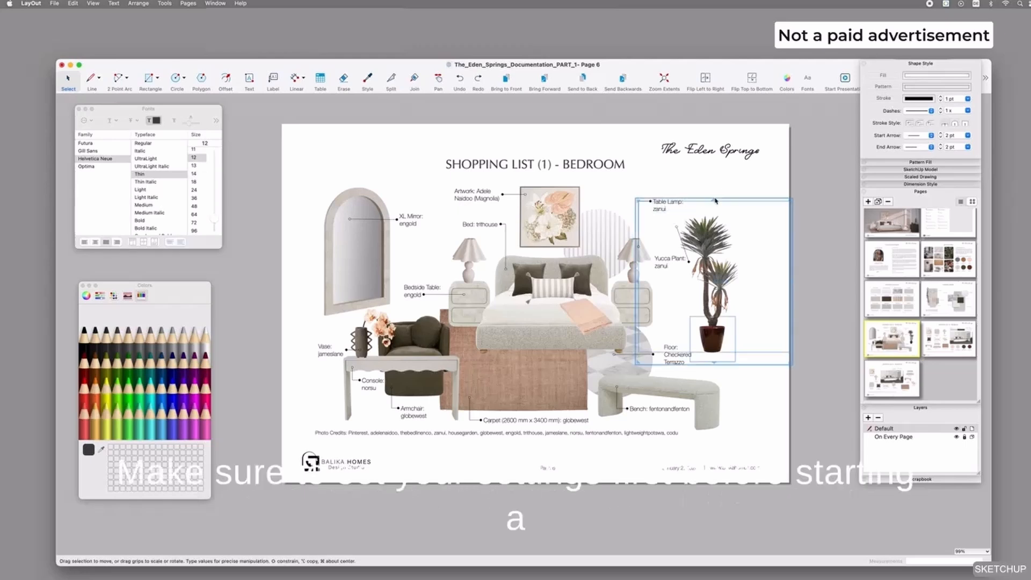
pyautogui.click(707, 188)
pyautogui.click(272, 82)
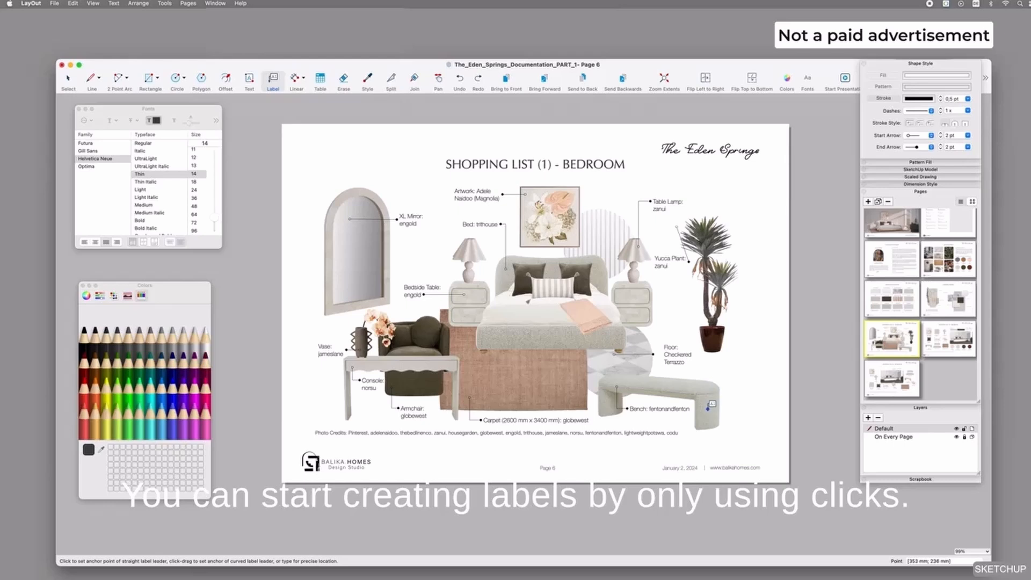
pyautogui.click(709, 409)
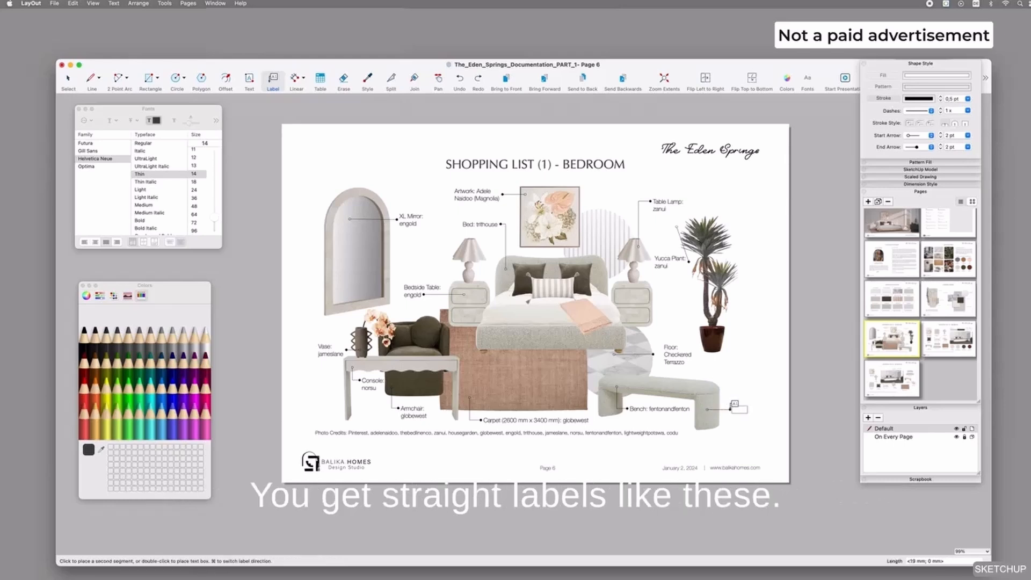
pyautogui.click(730, 409)
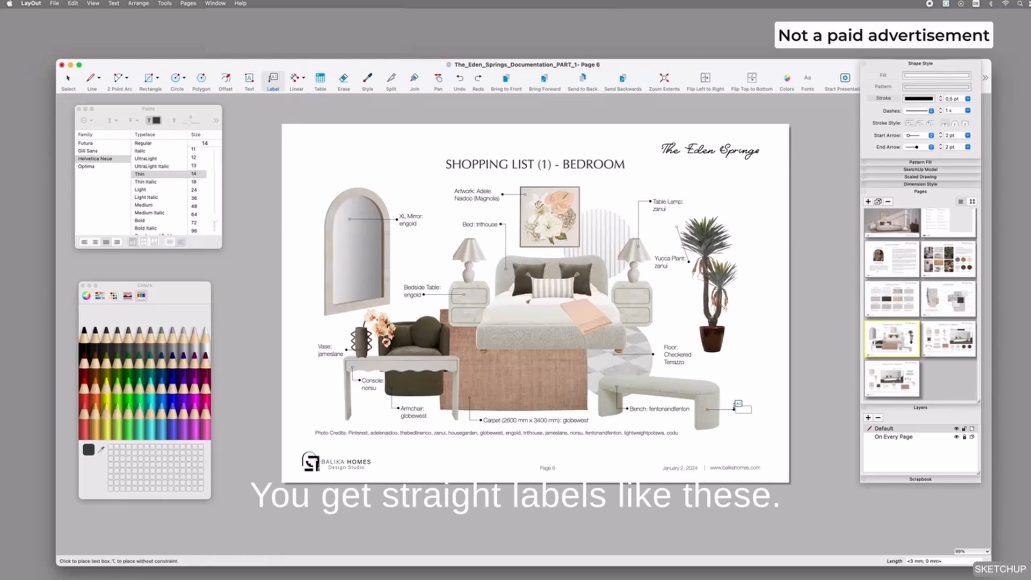
pyautogui.click(738, 407)
pyautogui.write('test')
pyautogui.press('Escape')
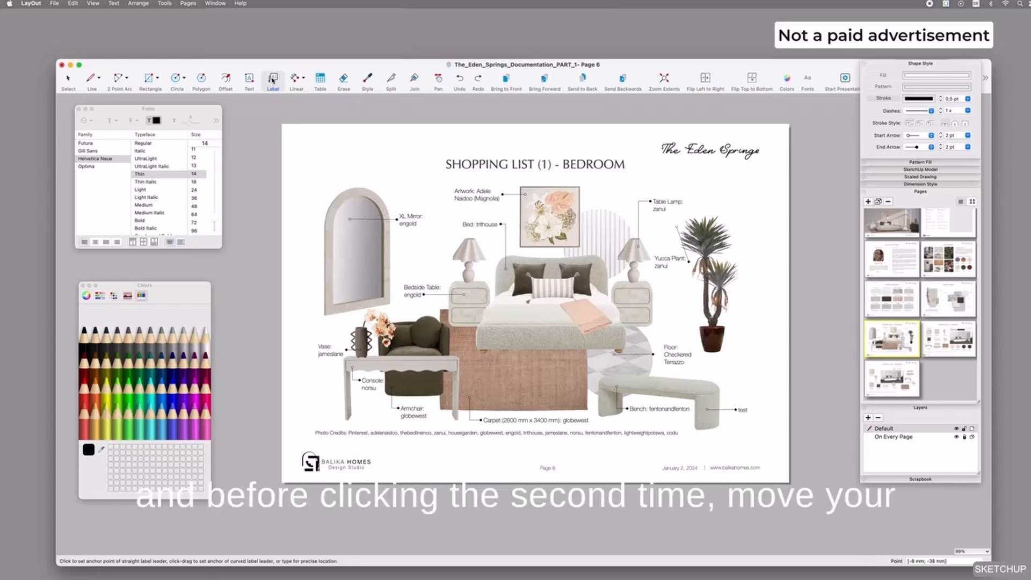
# Step: Add a curved-leader label reading "Test" from the foot of the bench, below the straight test label
pyautogui.click(710, 421)
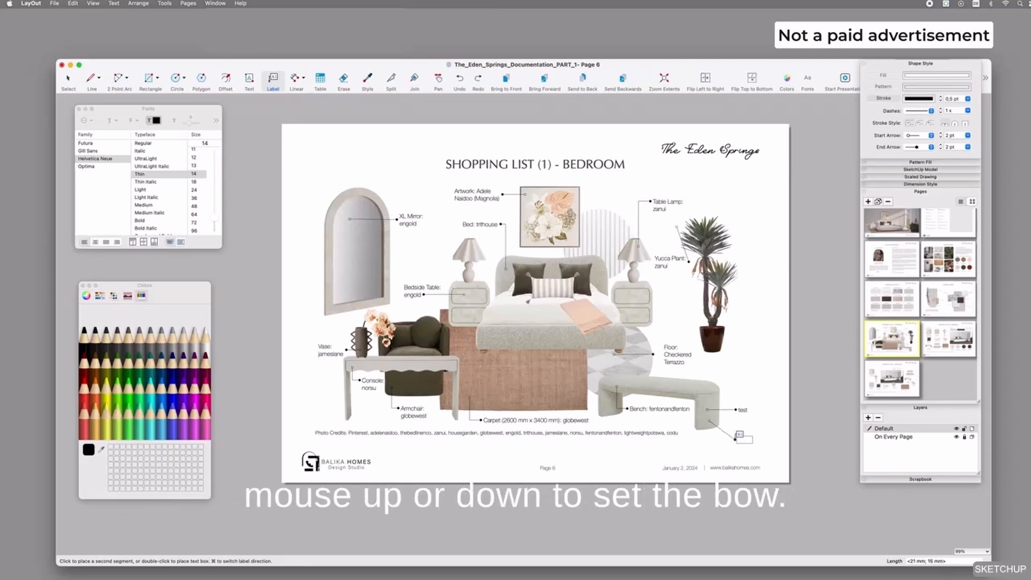
pyautogui.moveTo(736, 438); pyautogui.dragTo(715, 445)
pyautogui.write('test')
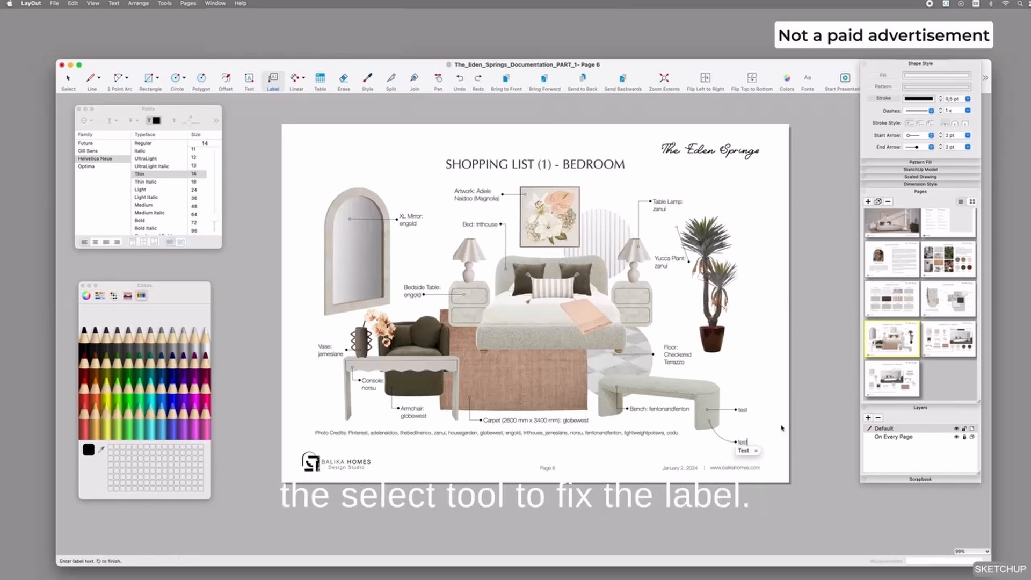
pyautogui.click(68, 81)
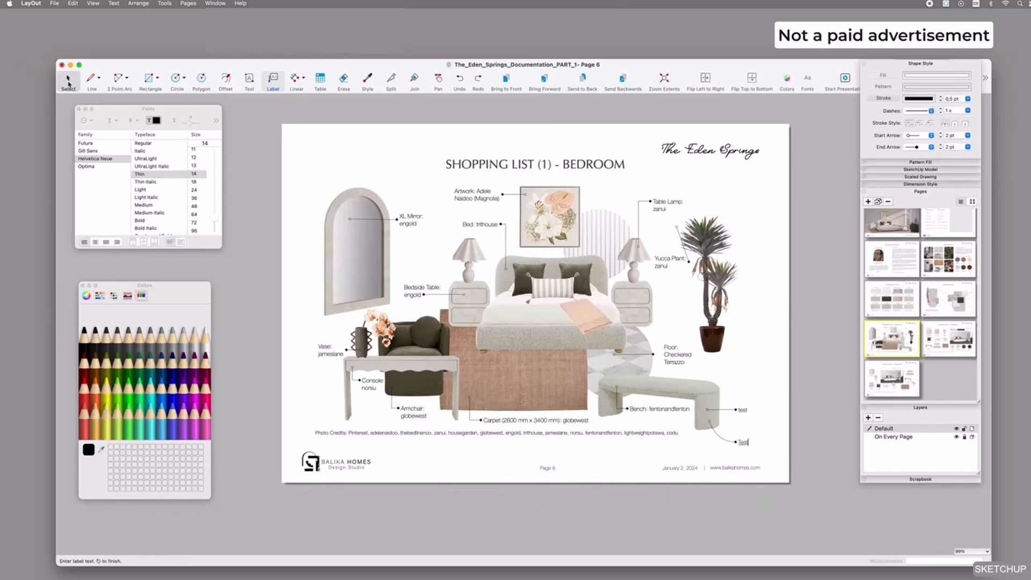
pyautogui.click(753, 420)
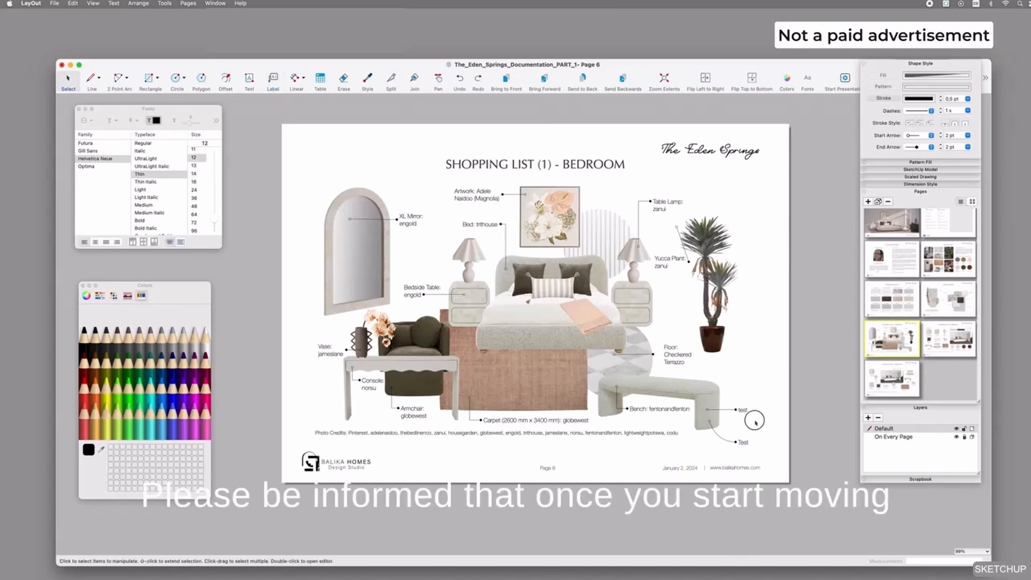
# Step: Move the bench picture slightly up and to the left, and undo the move
pyautogui.click(684, 393)
pyautogui.moveTo(673, 392); pyautogui.dragTo(667, 384)
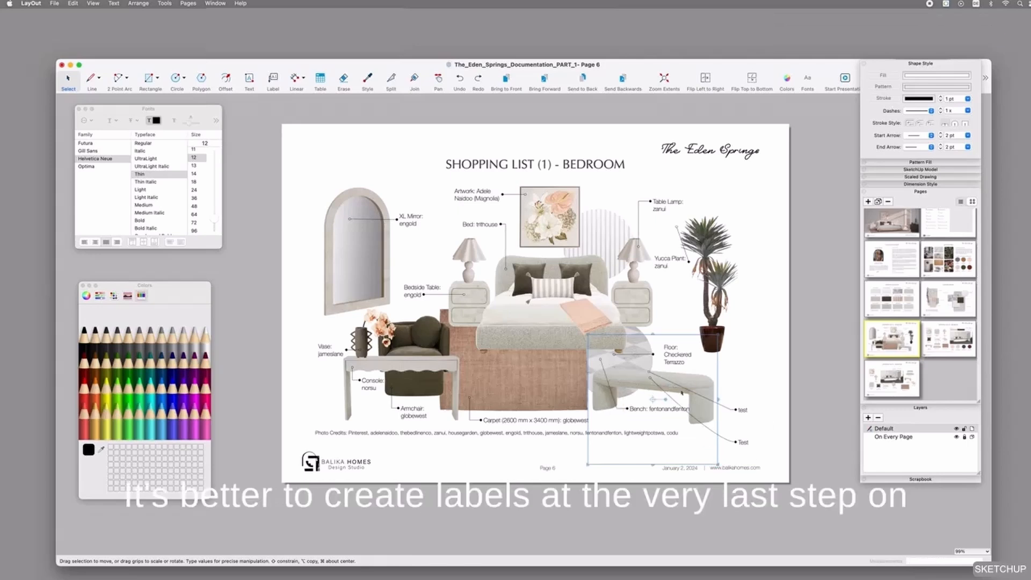
pyautogui.press('super+z')
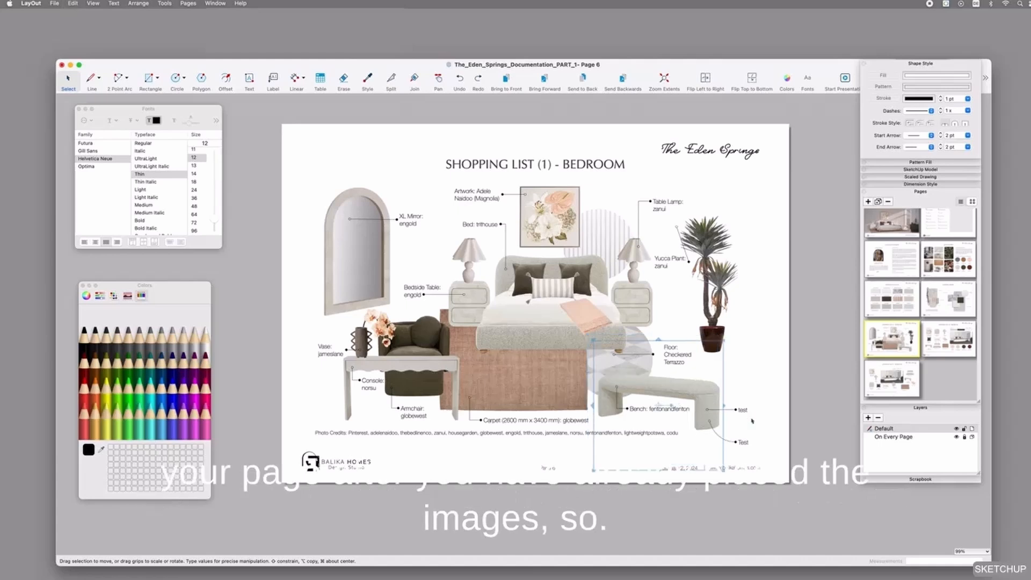
# Step: Remove the straight and the curved test labels beside the bench
pyautogui.click(748, 411)
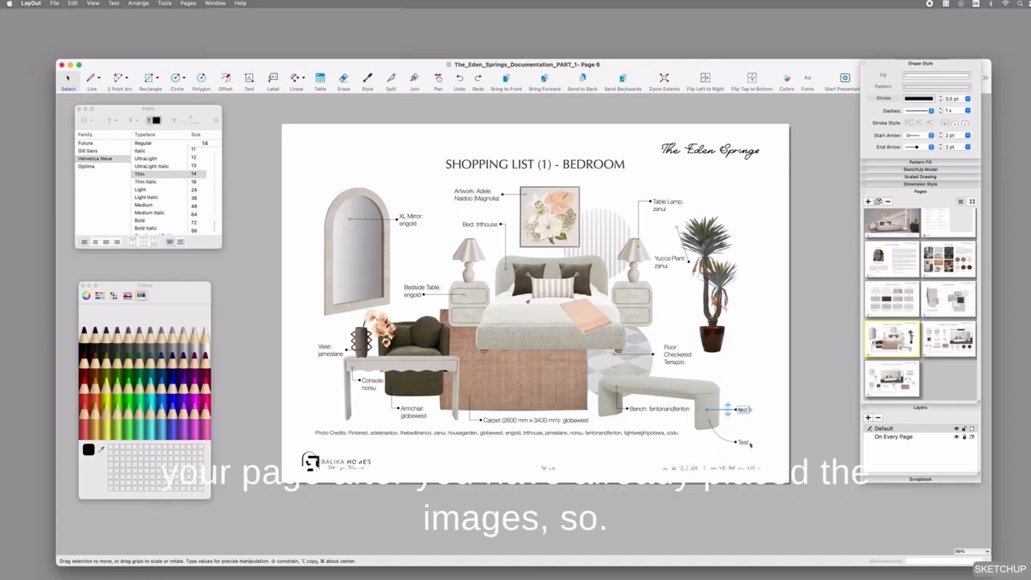
pyautogui.press('super+z')
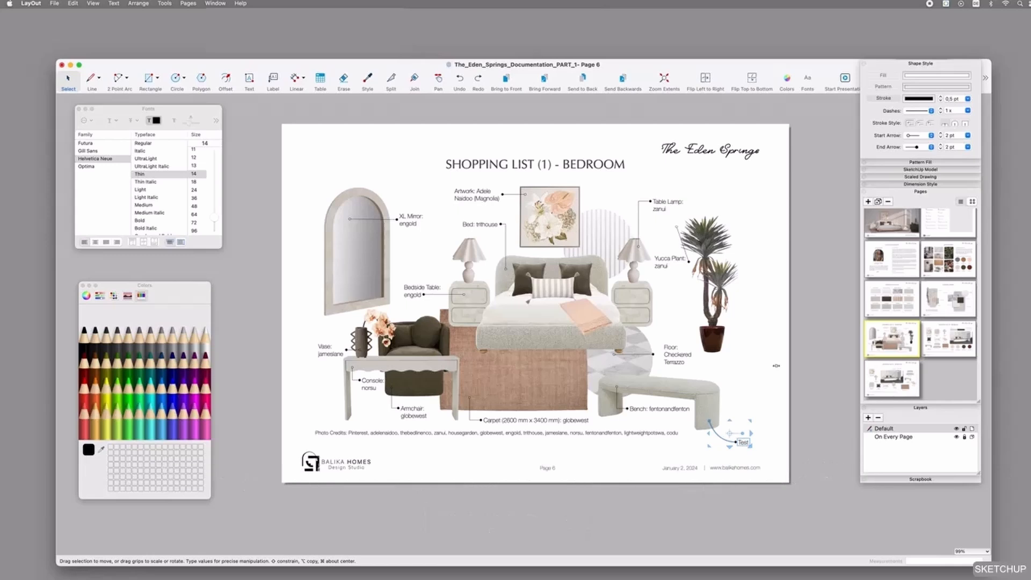
pyautogui.press('super+z')
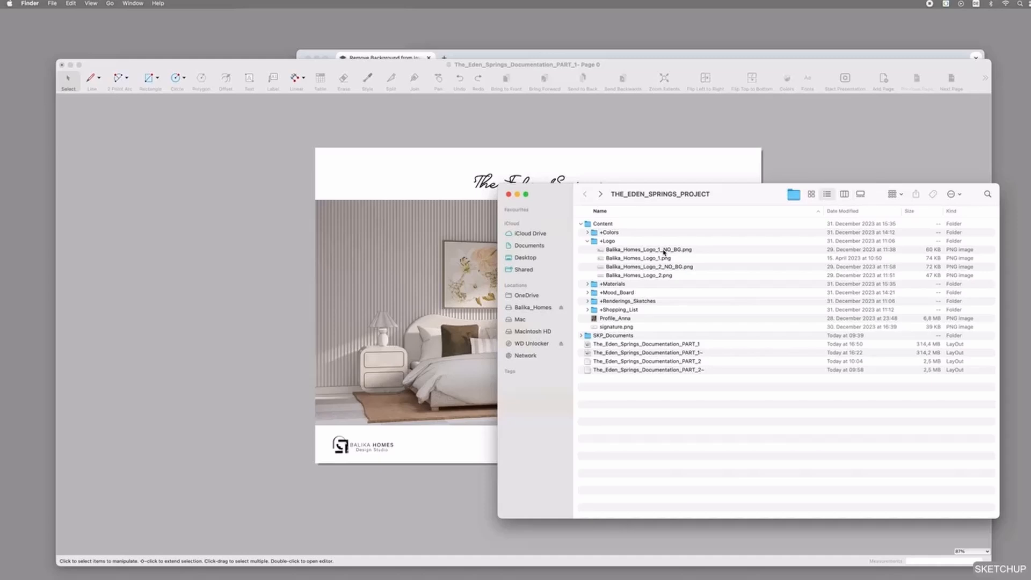
# Step: Compare previews of Balika_Homes_Logo_1_NO_BG.png and Balika_Homes_Logo_1.png in the project's +Logo folder
pyautogui.click(615, 243)
pyautogui.click(674, 250)
pyautogui.press('space')
pyautogui.press('Down')
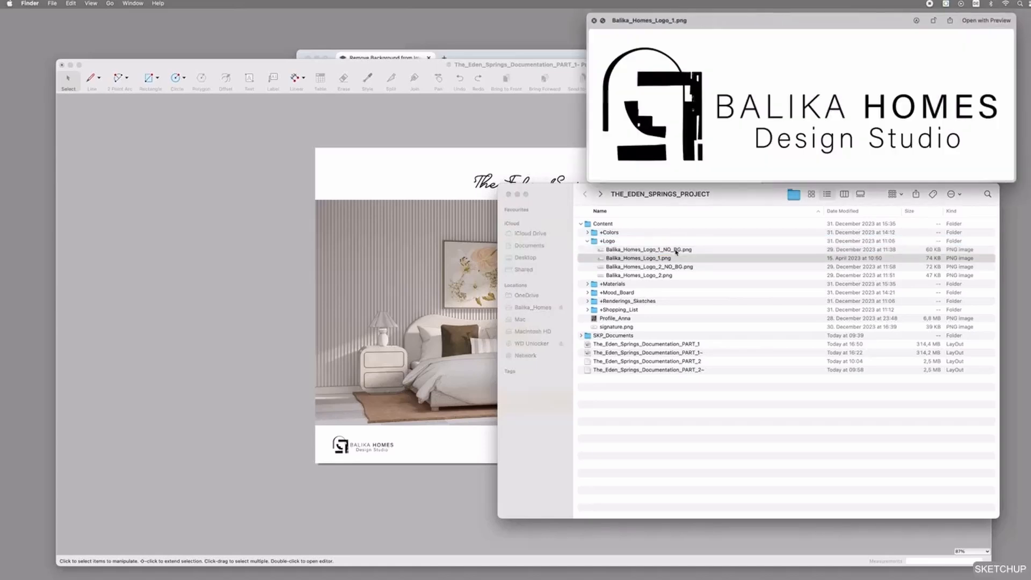
pyautogui.press('Up')
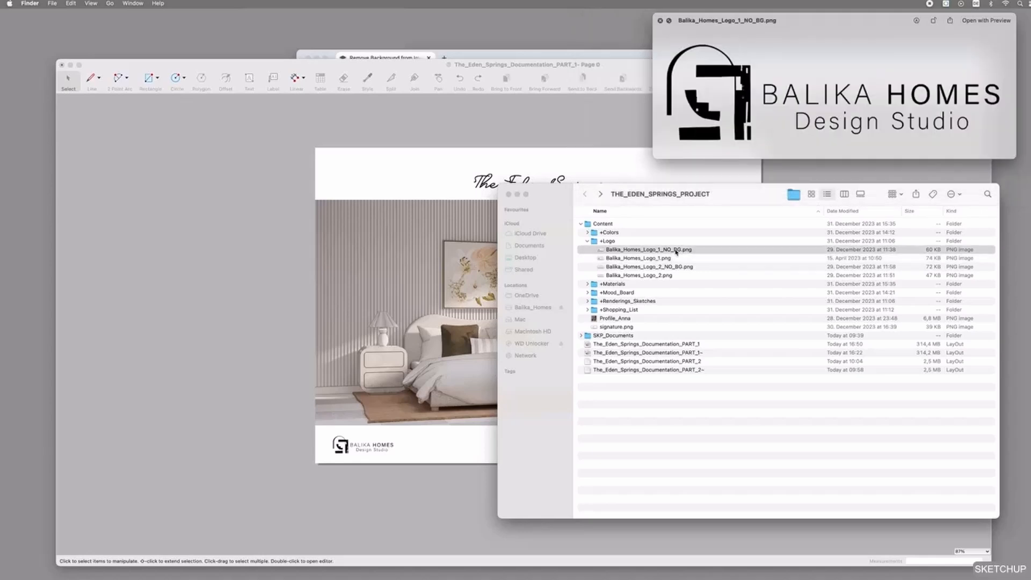
pyautogui.press('Down')
pyautogui.press('Up')
pyautogui.press('Down')
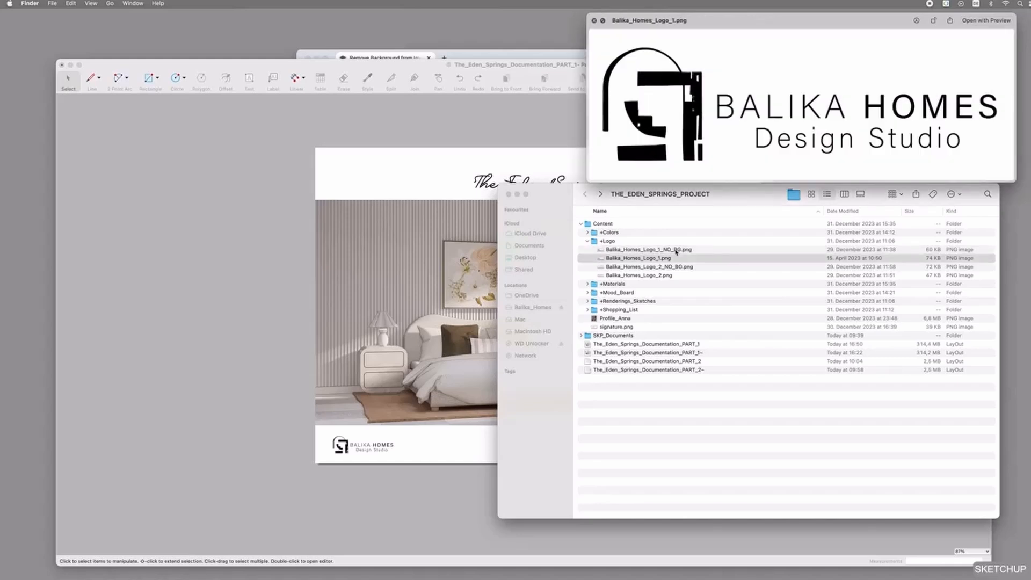
pyautogui.press('space')
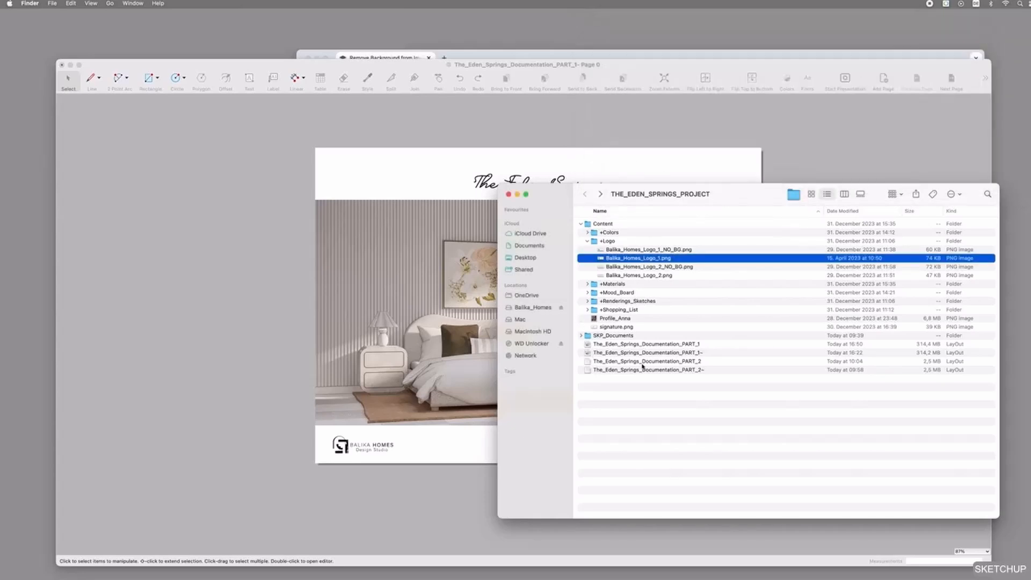
# Step: Insert Balika_Homes_Logo_1.png from the +Logo folder onto the cover page and place it over the bedroom rendering
pyautogui.click(647, 243)
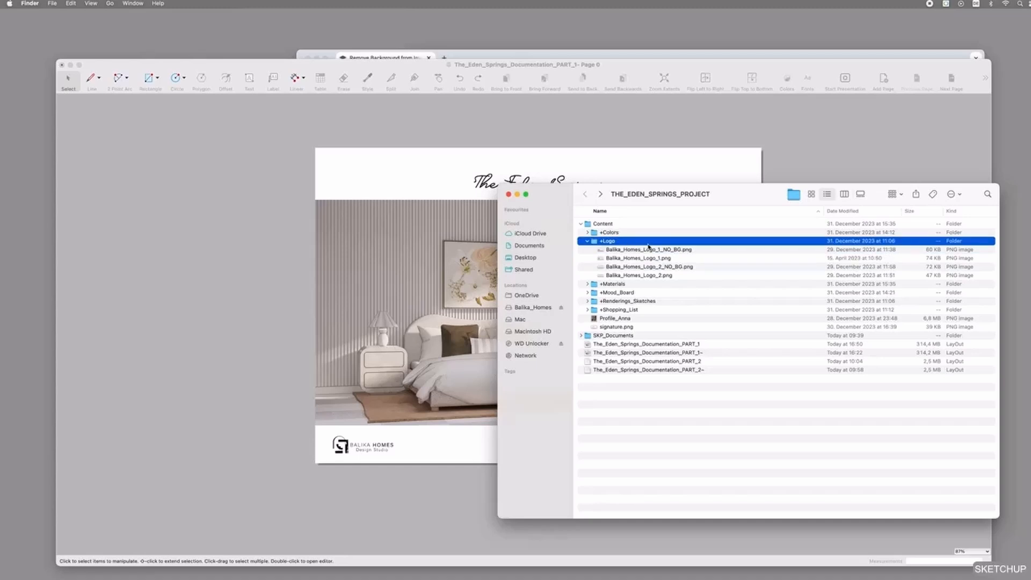
pyautogui.click(683, 251)
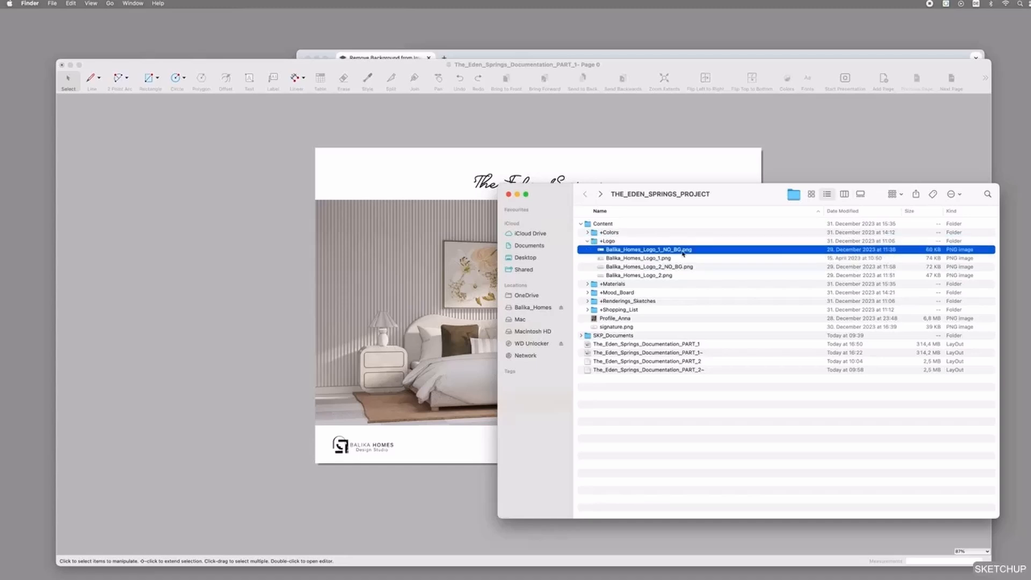
pyautogui.click(597, 261)
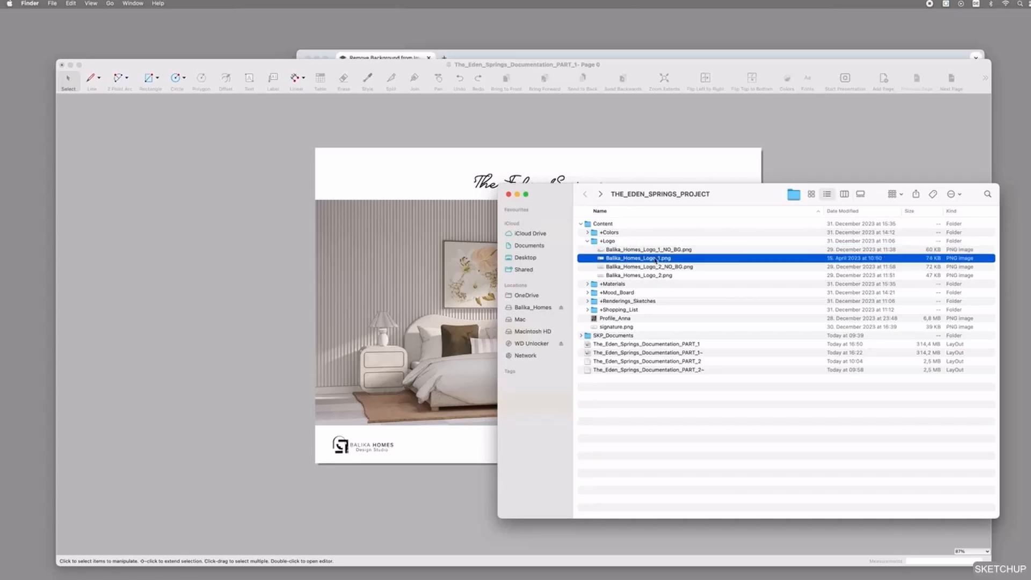
pyautogui.moveTo(647, 262); pyautogui.dragTo(466, 271)
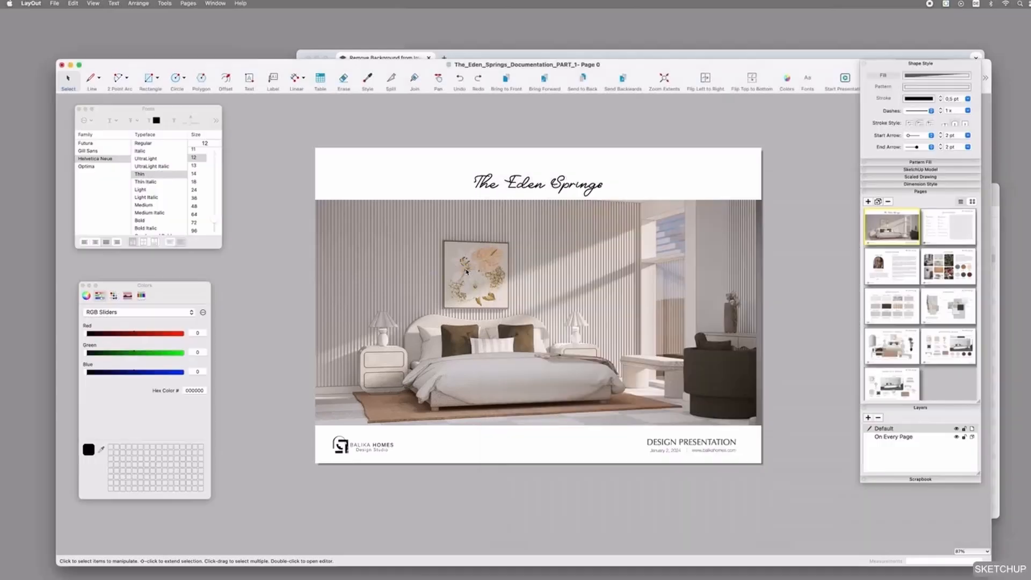
pyautogui.click(54, 2)
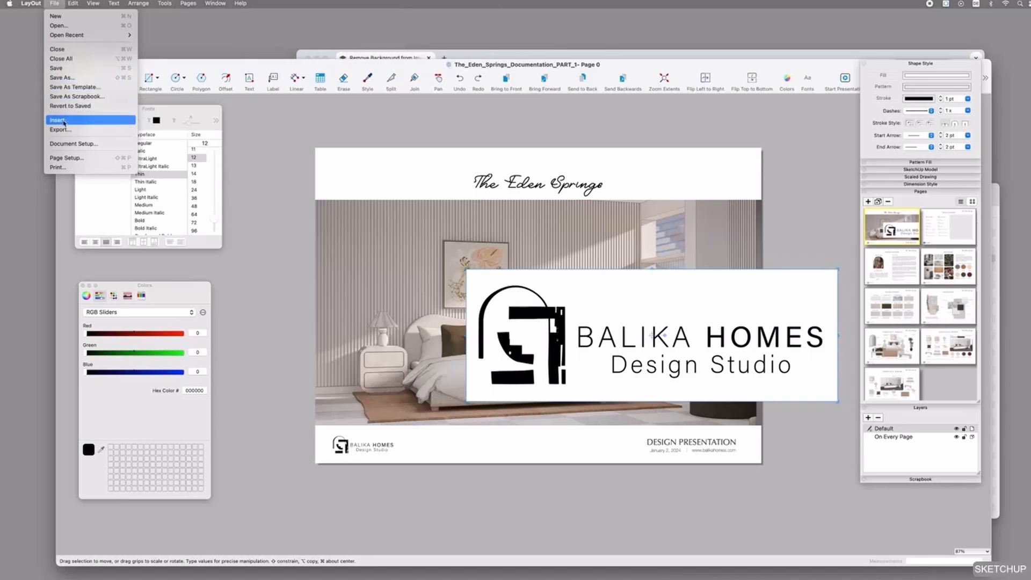
pyautogui.click(370, 129)
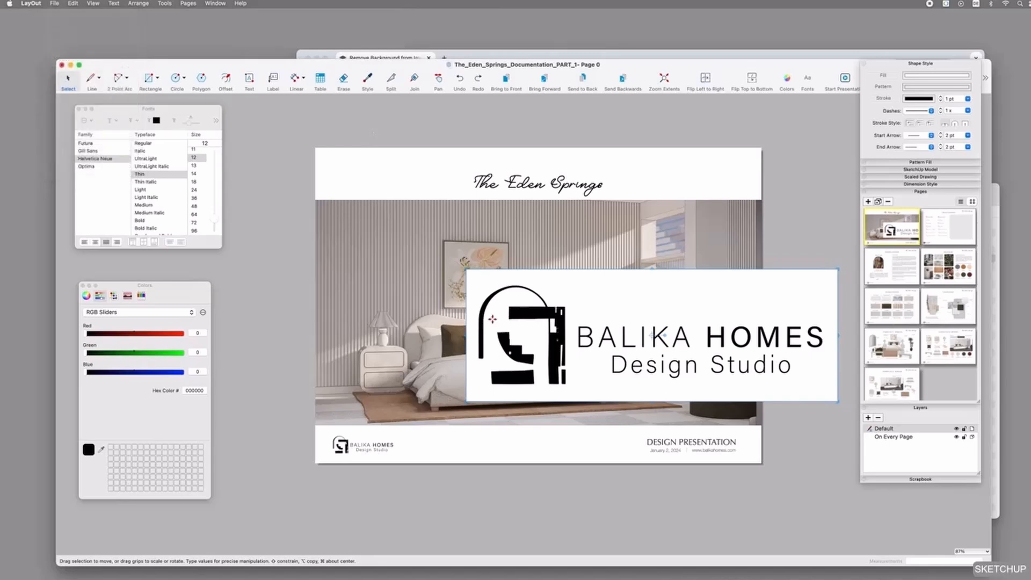
pyautogui.moveTo(543, 315); pyautogui.dragTo(586, 295)
pyautogui.press('super+z')
# Step: Insert Balika_Homes_Logo_1_NO_BG.png on the cover page, scale it down and place it beside the white-background logo
pyautogui.press('super+Tab')
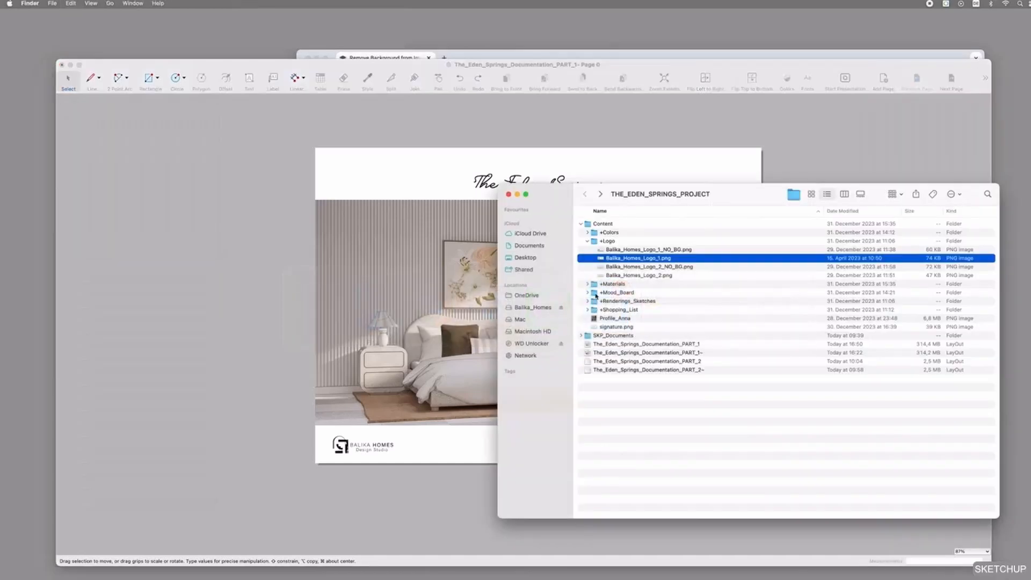
pyautogui.click(667, 249)
pyautogui.press('space')
pyautogui.press('space')
pyautogui.moveTo(667, 249); pyautogui.dragTo(486, 328)
pyautogui.moveTo(553, 339); pyautogui.dragTo(445, 298)
pyautogui.moveTo(680, 342); pyautogui.dragTo(522, 294)
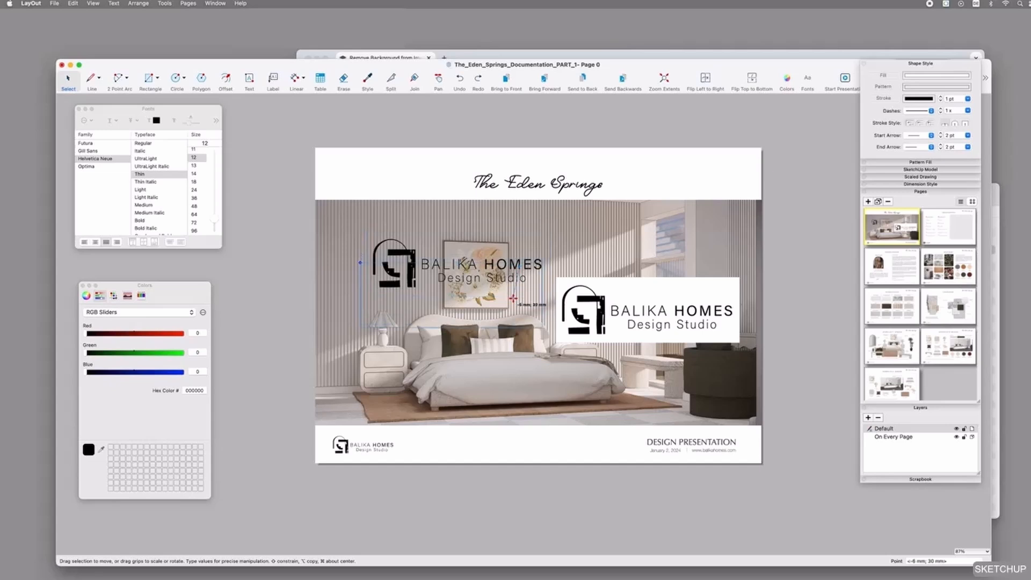
pyautogui.moveTo(501, 253); pyautogui.dragTo(495, 285)
# Step: Delete the two inserted logo images from the bedroom rendering on the cover page
pyautogui.click(620, 297)
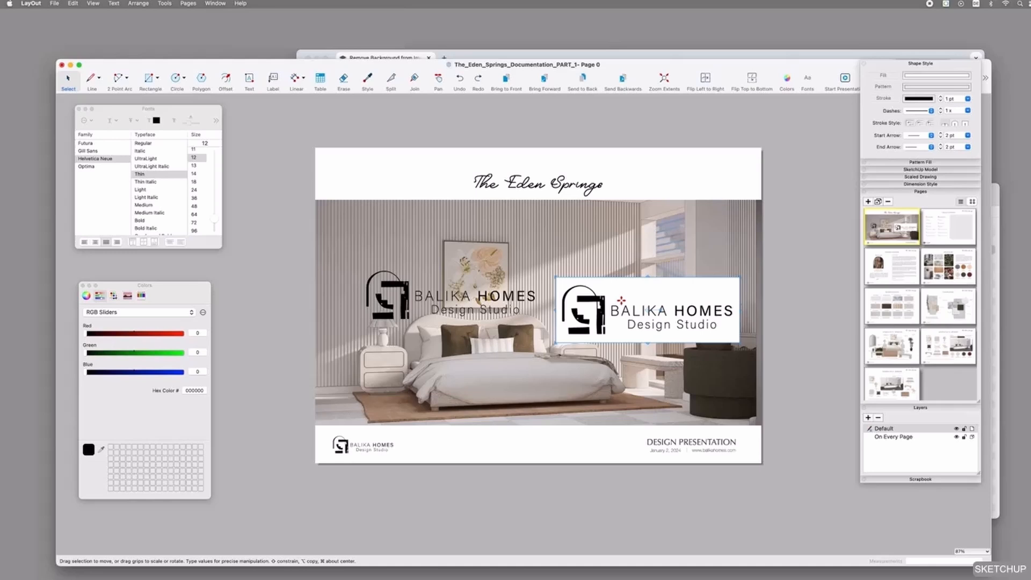
pyautogui.click(520, 304)
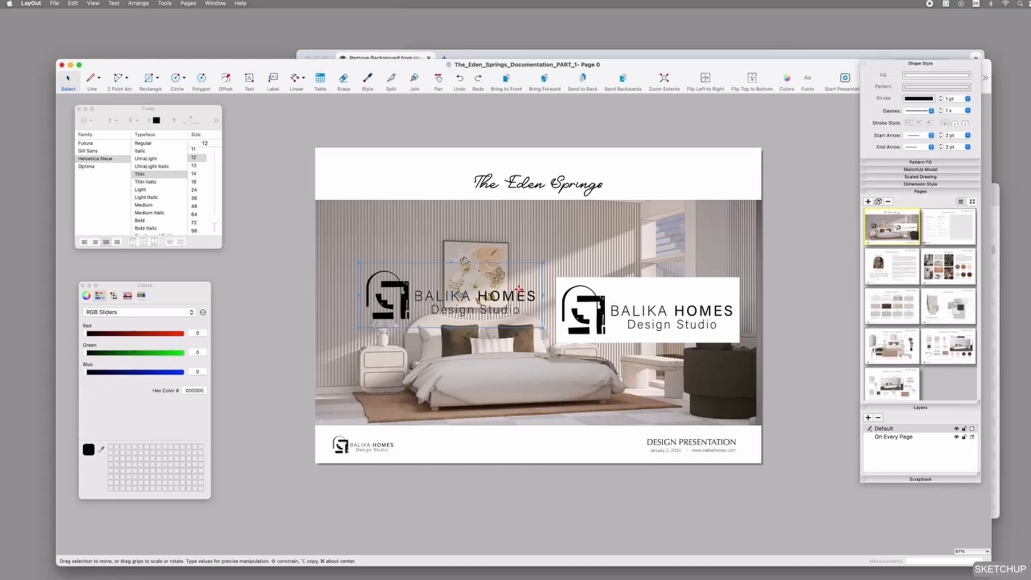
pyautogui.press('Delete')
pyautogui.click(629, 303)
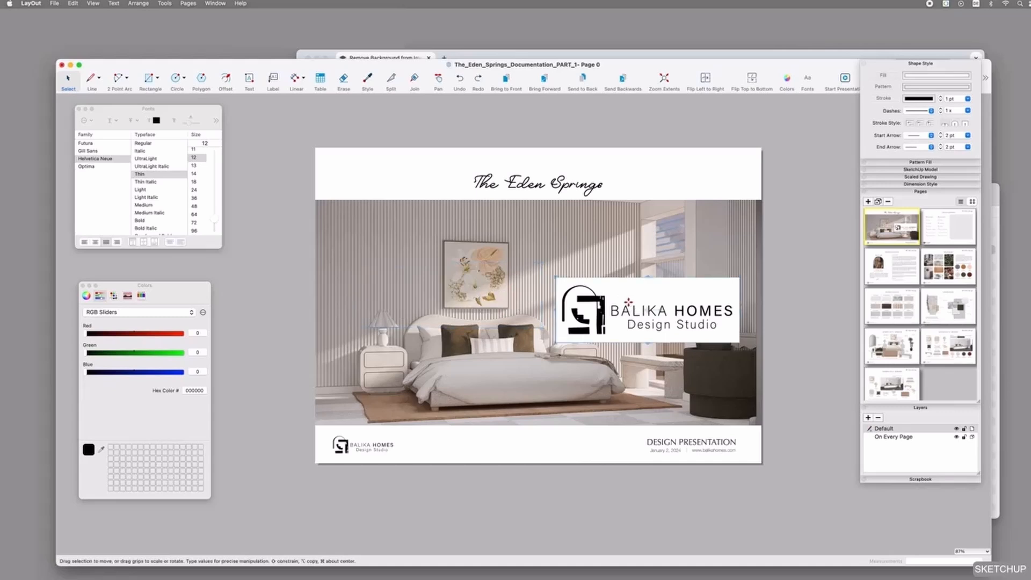
pyautogui.press('Delete')
# Step: View the remove.bg background removal page in Chrome, return to LayOut and bring up the project folder in Finder
pyautogui.click(644, 56)
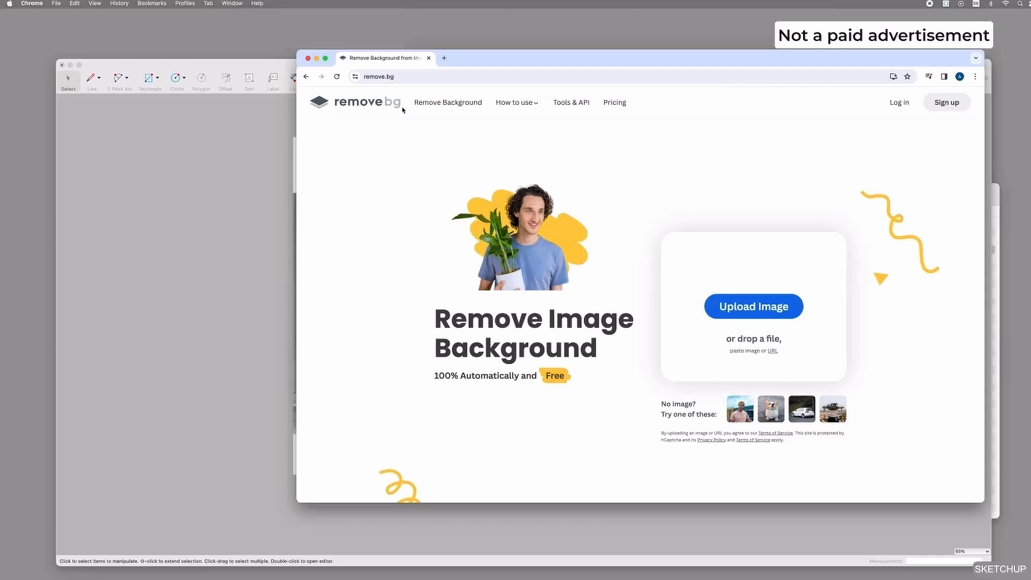
pyautogui.click(273, 126)
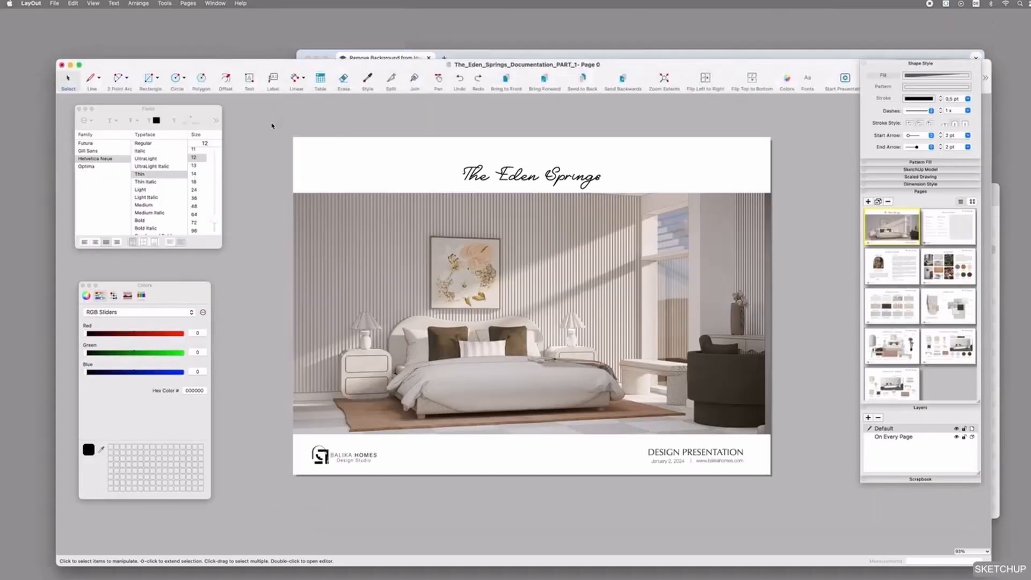
pyautogui.press('super+Tab')
pyautogui.press('super+Tab')
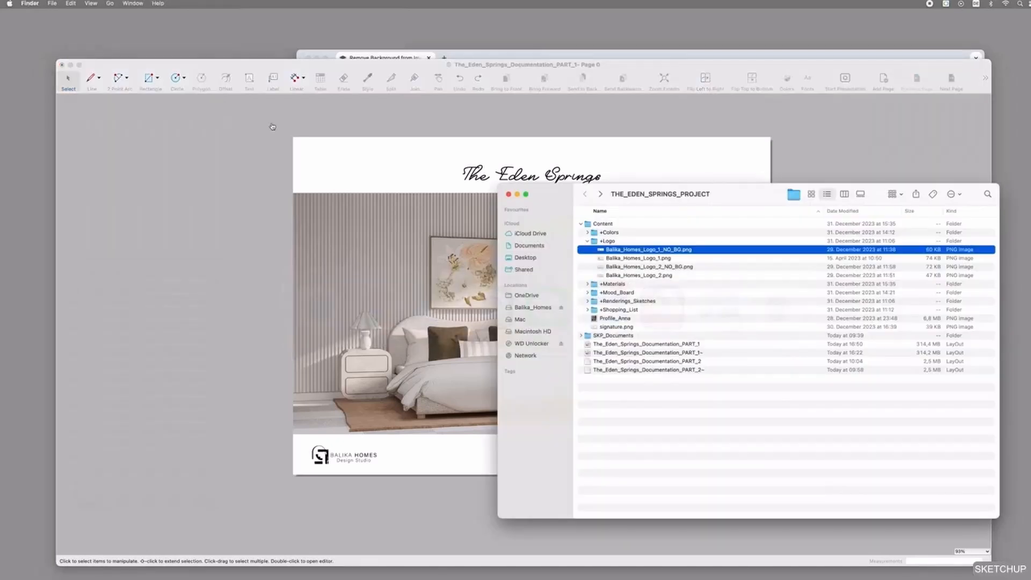
# Step: Open the References settings in Document Setup and examine the status of the linked files
pyautogui.click(189, 166)
pyautogui.click(53, 4)
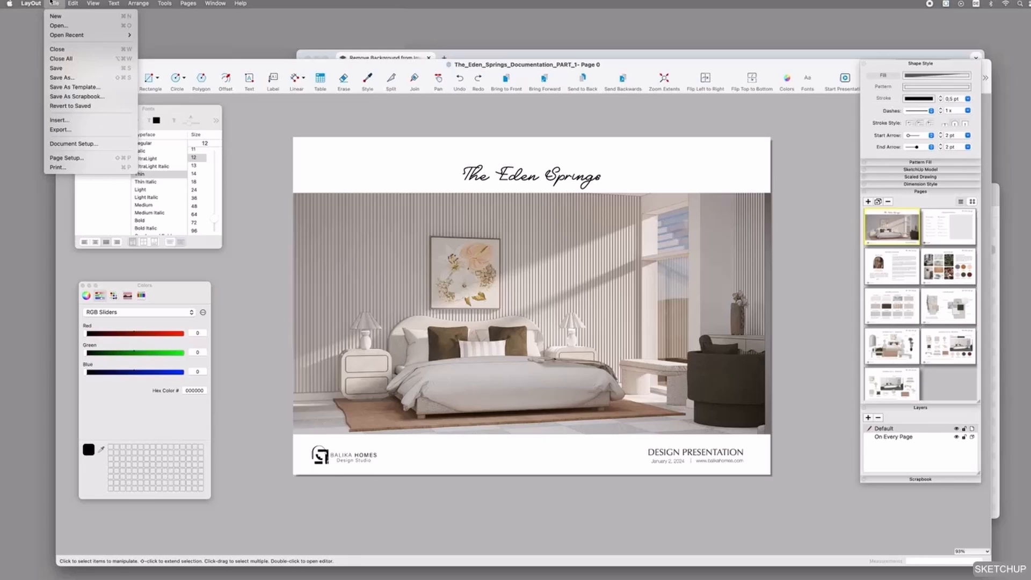
pyautogui.click(89, 146)
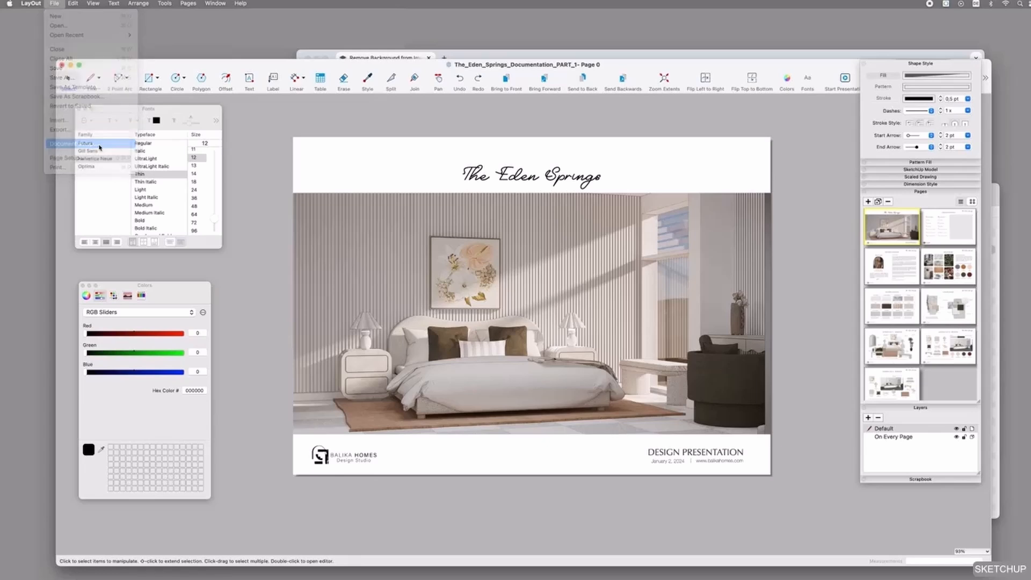
pyautogui.click(420, 155)
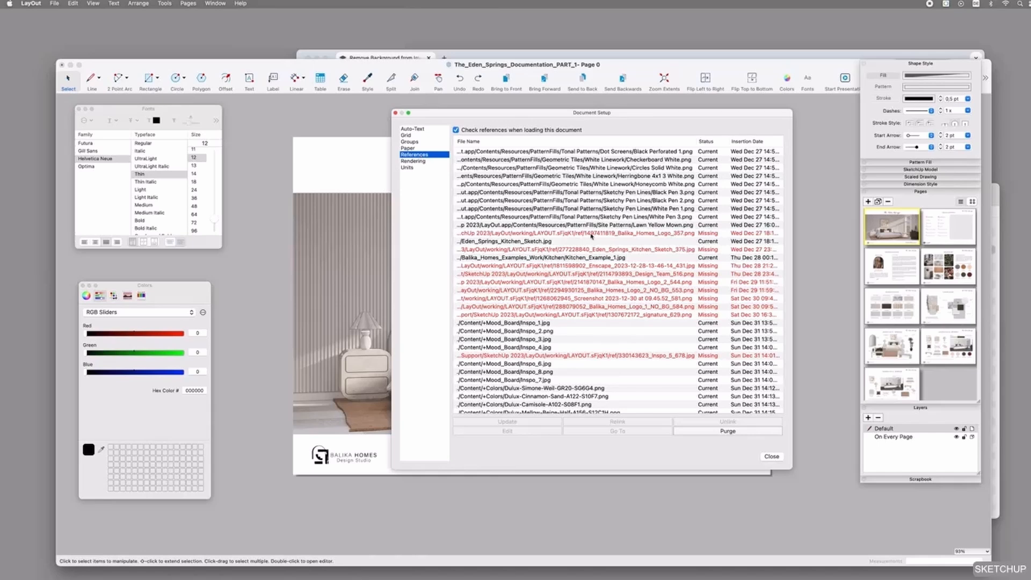
pyautogui.scroll(-5, 597, 340)
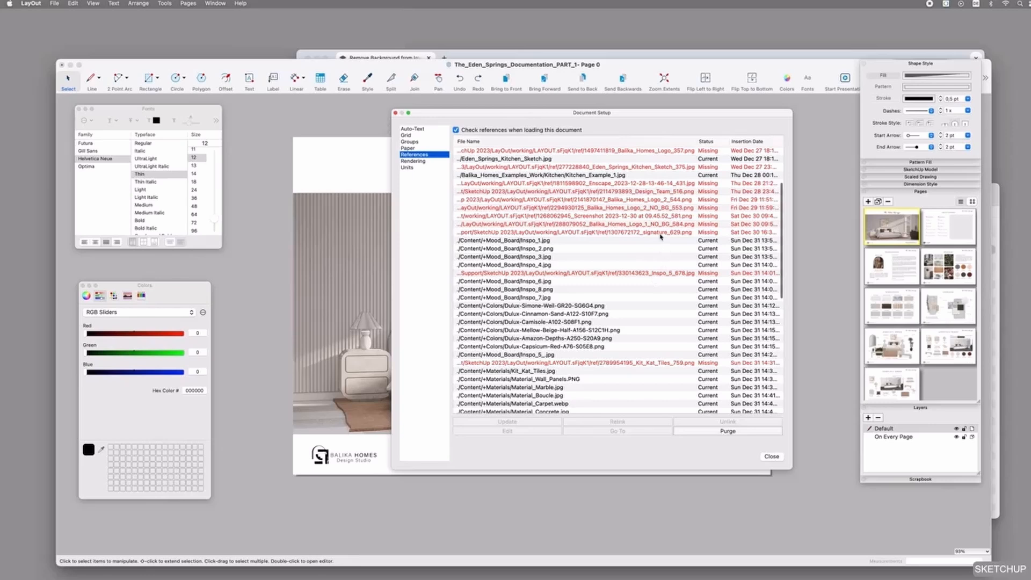
# Step: Select the missing Balika_Homes_Logo reference, then purge the unused references from the document and review the list
pyautogui.click(596, 192)
pyautogui.scroll(3, 618, 185)
pyautogui.click(624, 179)
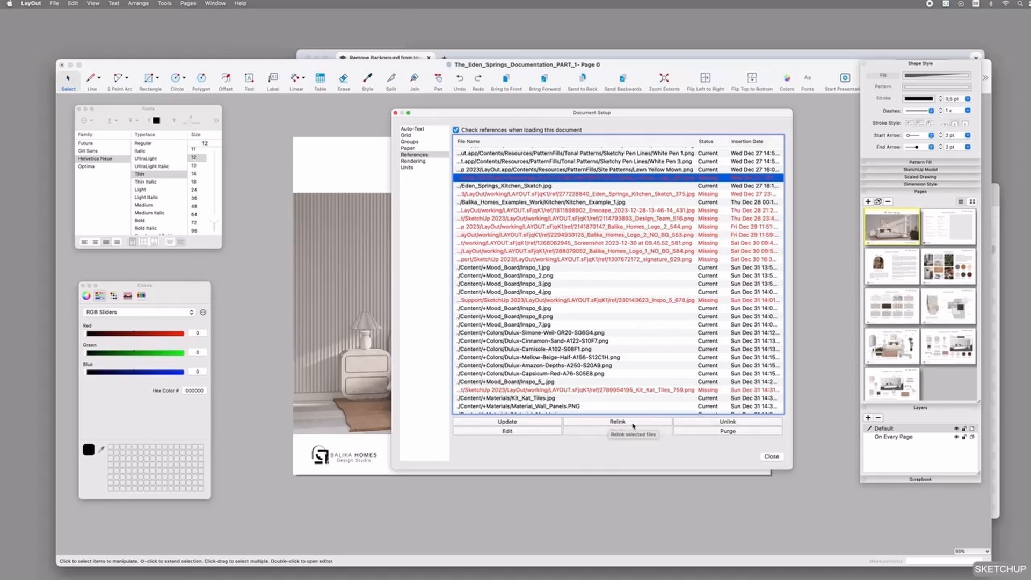
pyautogui.click(726, 431)
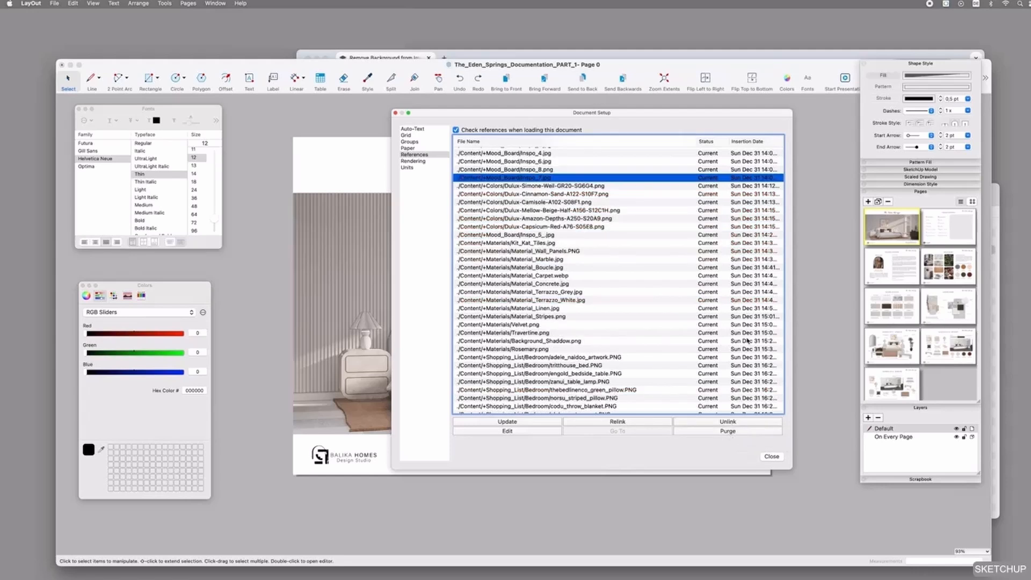
pyautogui.scroll(-5, 525, 221)
pyautogui.scroll(10, 525, 221)
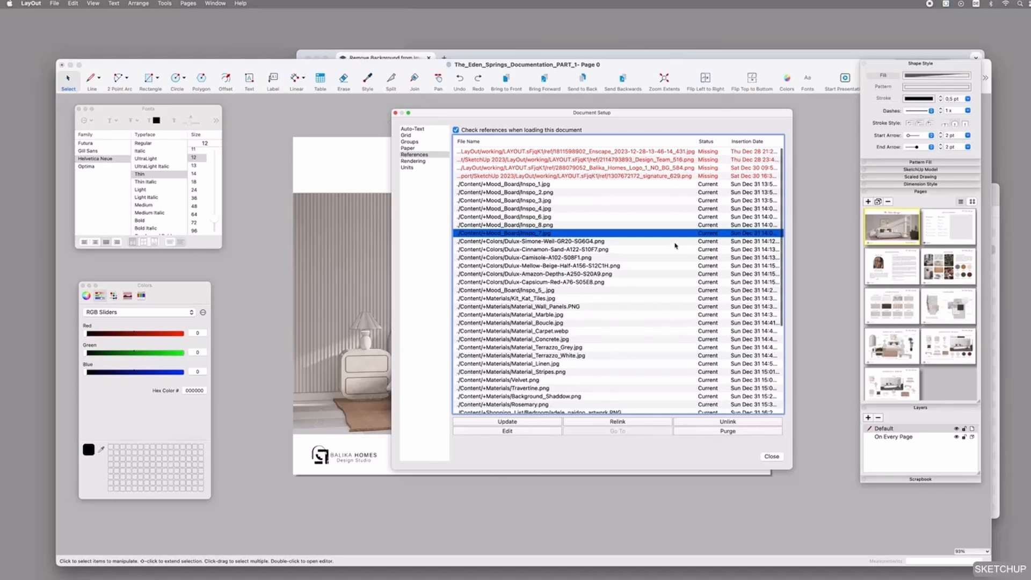
# Step: Select the missing Balika_Homes_Logo_1_NO_BG reference for relinking, close Document Setup and deselect the cover page logo
pyautogui.click(618, 154)
pyautogui.click(612, 167)
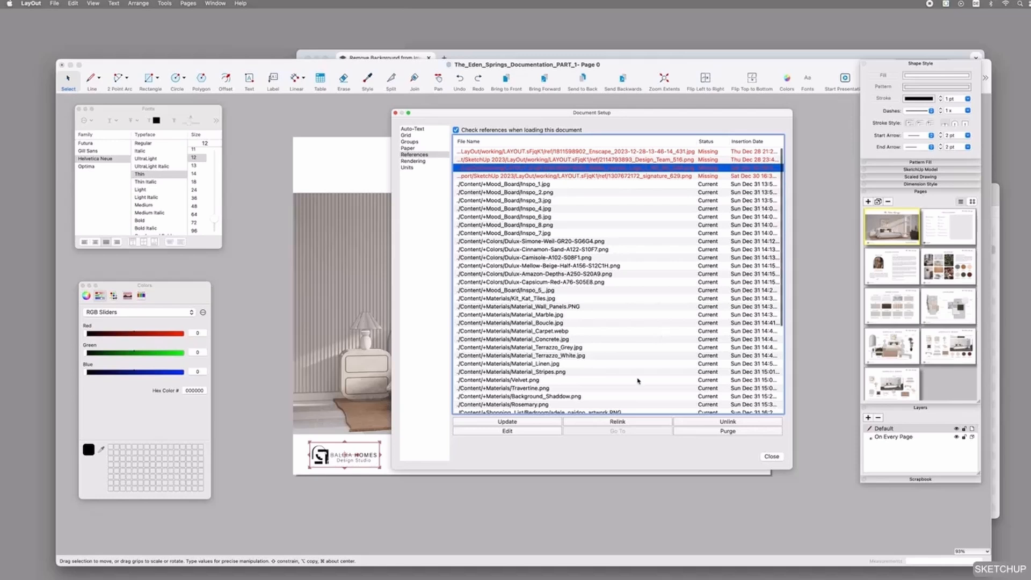
pyautogui.click(625, 423)
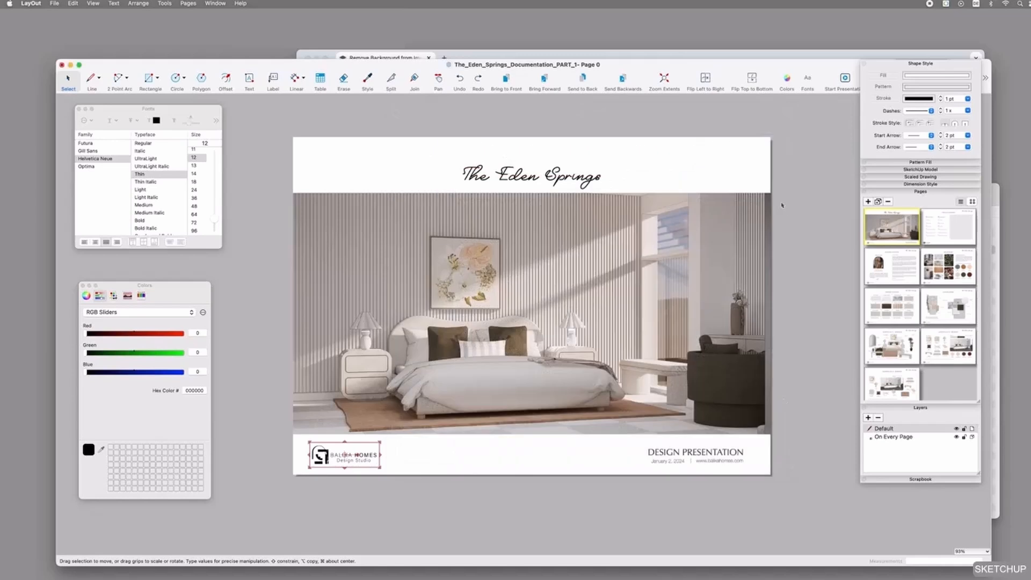
pyautogui.click(785, 205)
# Step: View the Welcome Statement, Mood Board and Material Board pages, then inspect the grey placeholder rectangle on the Table of Contents page
pyautogui.click(891, 265)
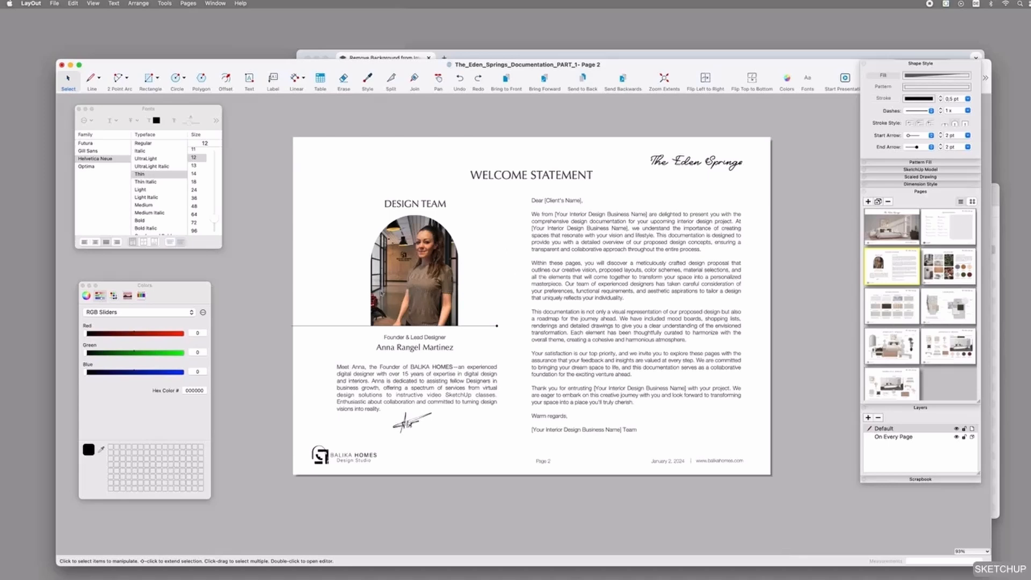
pyautogui.click(956, 259)
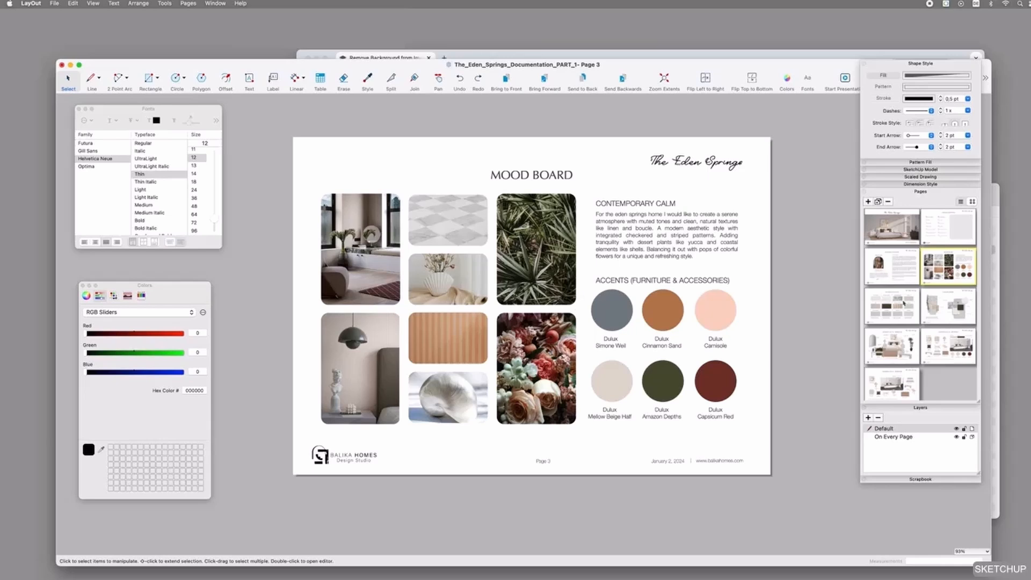
pyautogui.click(934, 304)
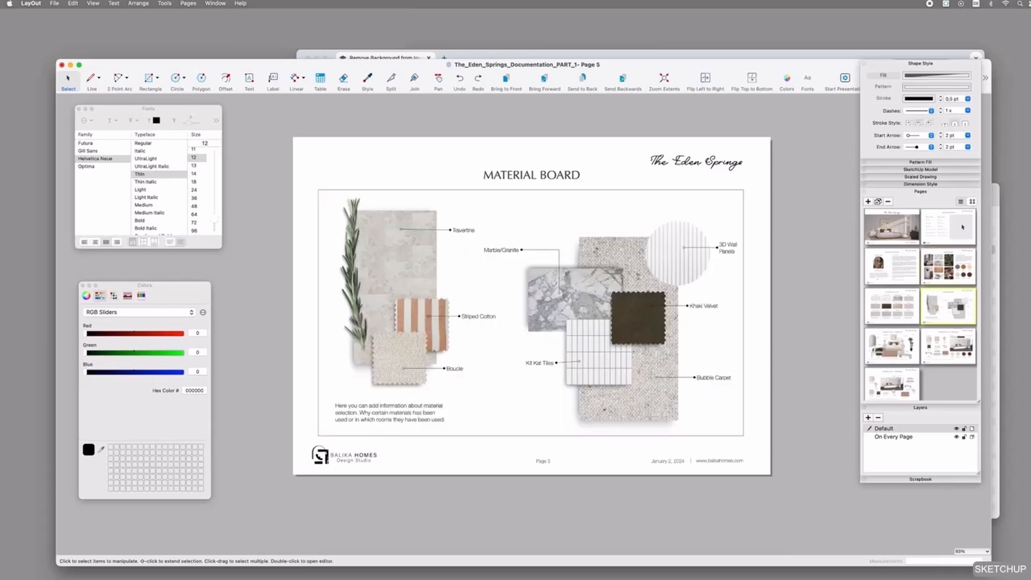
pyautogui.click(962, 227)
pyautogui.click(593, 223)
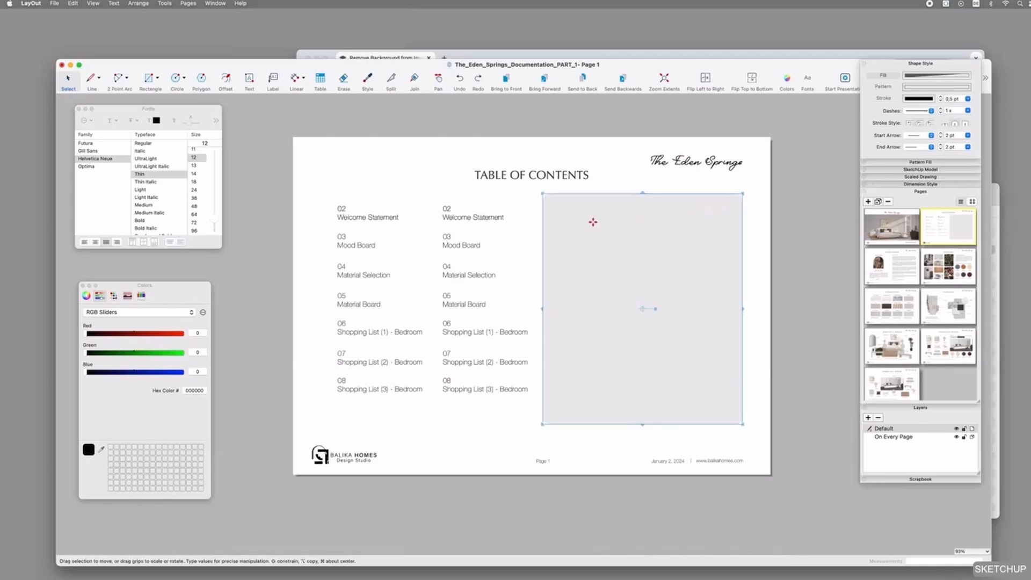
pyautogui.click(403, 160)
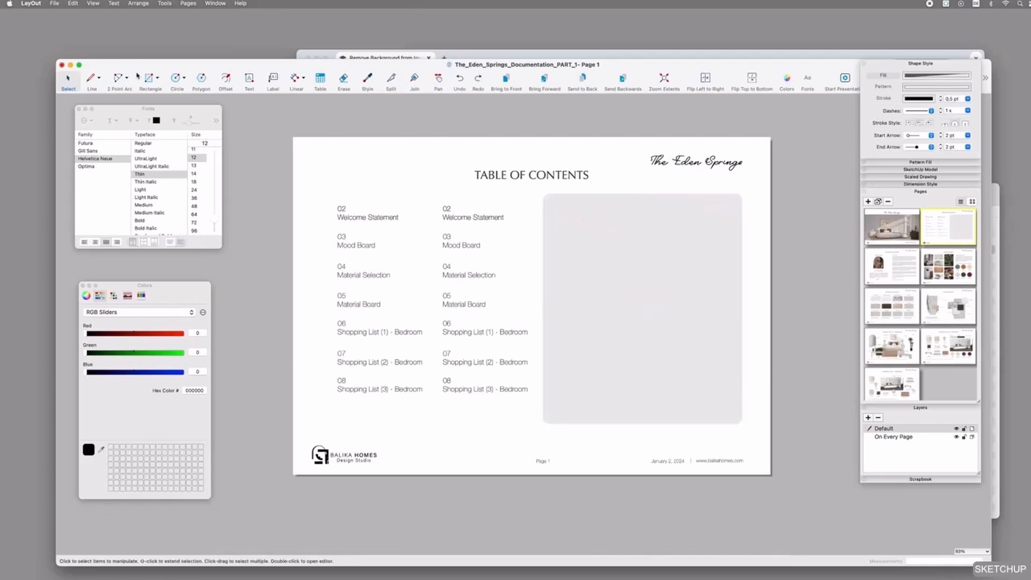
# Step: Draw a small rounded rectangle with a semi-transparent grey fill beside the Table of Contents title
pyautogui.click(157, 79)
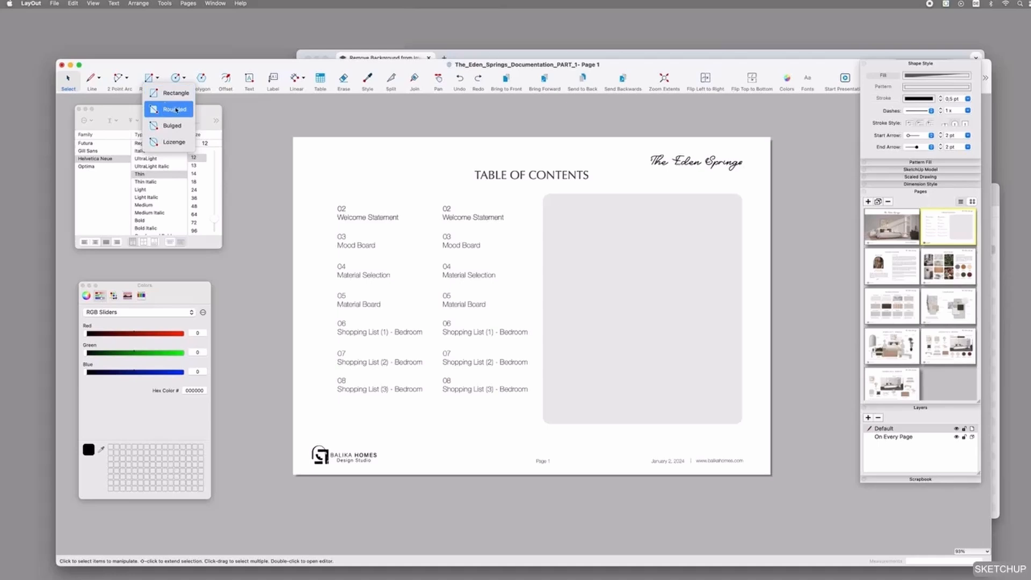
pyautogui.click(174, 109)
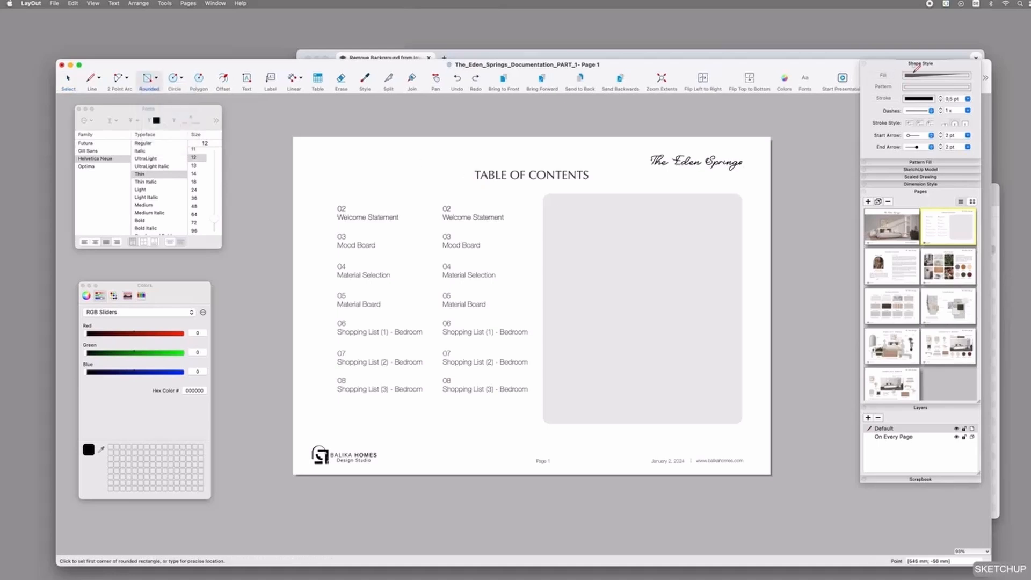
pyautogui.click(882, 76)
pyautogui.click(140, 295)
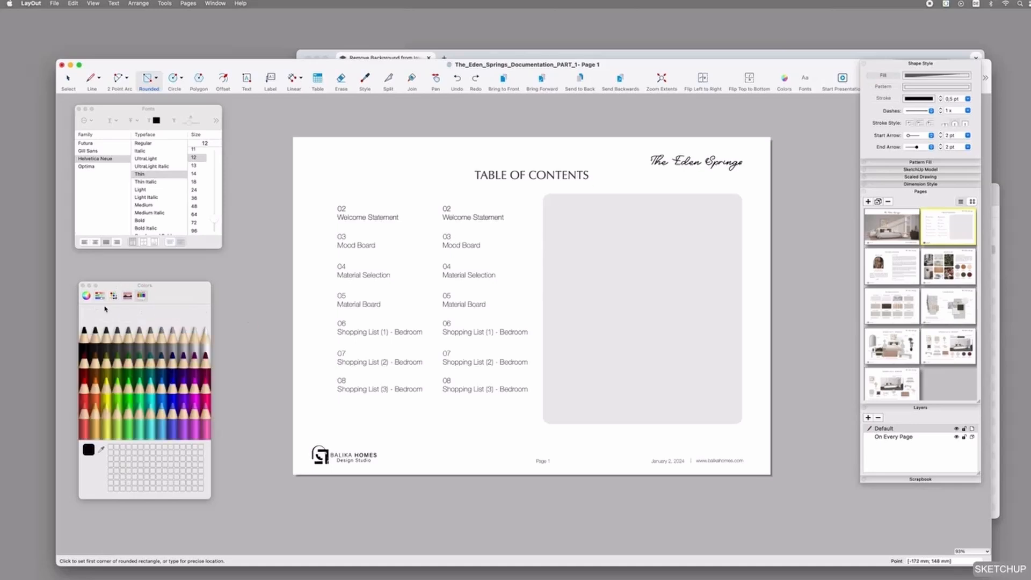
pyautogui.click(924, 79)
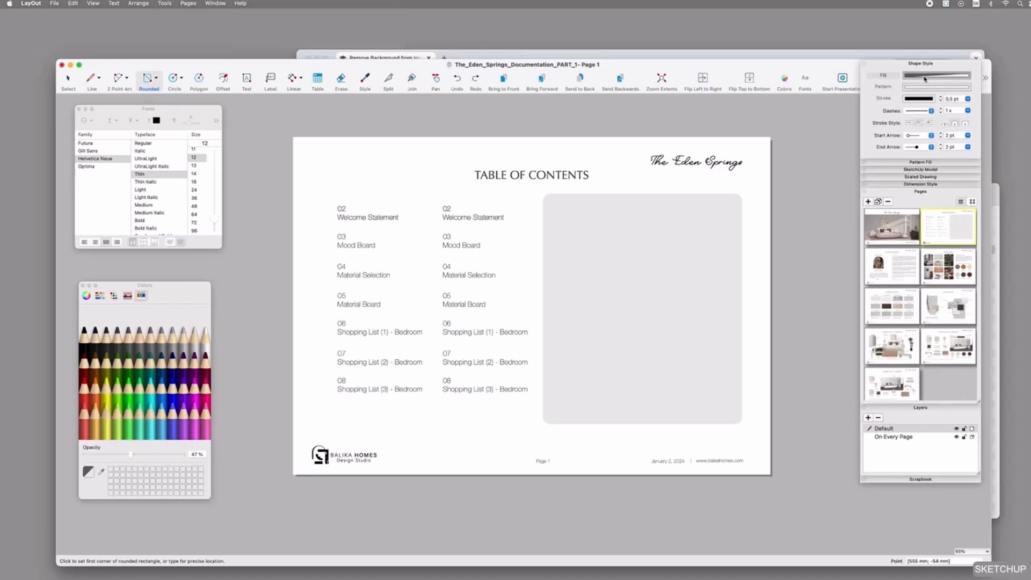
pyautogui.moveTo(130, 456); pyautogui.dragTo(131, 455)
pyautogui.moveTo(392, 159); pyautogui.dragTo(448, 197)
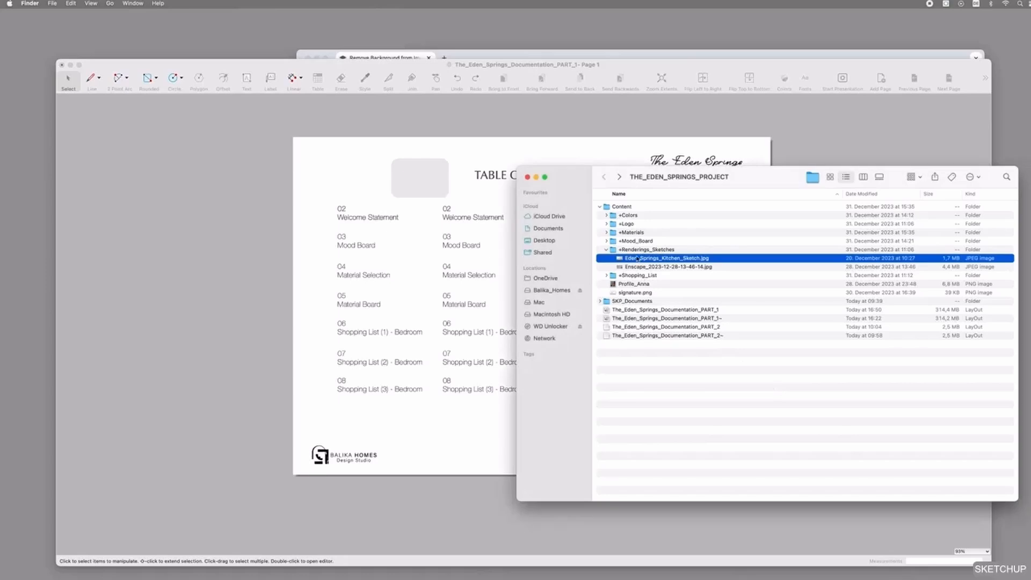
# Step: Insert Eden_Springs_Kitchen_Sketch.jpg from the +Renderings_Sketches folder, send it to the back and scale it to cover the large grey placeholder's height
pyautogui.moveTo(637, 258)
pyautogui.mouseDown()
pyautogui.moveTo(602, 253)
pyautogui.moveTo(460, 145)
pyautogui.moveTo(642, 340)
pyautogui.moveTo(719, 403)
pyautogui.mouseUp()
pyautogui.moveTo(780, 428)
pyautogui.mouseDown()
pyautogui.moveTo(426, 224)
pyautogui.moveTo(381, 114)
pyautogui.moveTo(391, 114)
pyautogui.moveTo(376, 129)
pyautogui.moveTo(730, 395)
pyautogui.moveTo(748, 345)
pyautogui.moveTo(501, 195)
pyautogui.moveTo(447, 110)
pyautogui.moveTo(766, 396)
pyautogui.moveTo(807, 407)
pyautogui.moveTo(784, 305)
pyautogui.mouseUp()
pyautogui.click(579, 82)
pyautogui.moveTo(447, 203)
pyautogui.keyDown('shift'); pyautogui.mouseDown()
pyautogui.moveTo(368, 151)
pyautogui.moveTo(356, 124)
pyautogui.moveTo(812, 391)
pyautogui.moveTo(501, 152)
pyautogui.moveTo(405, 200)
pyautogui.mouseUp(); pyautogui.keyUp('shift')
pyautogui.keyDown('shift'); pyautogui.moveTo(776, 413); pyautogui.dragTo(798, 426); pyautogui.keyUp('shift')
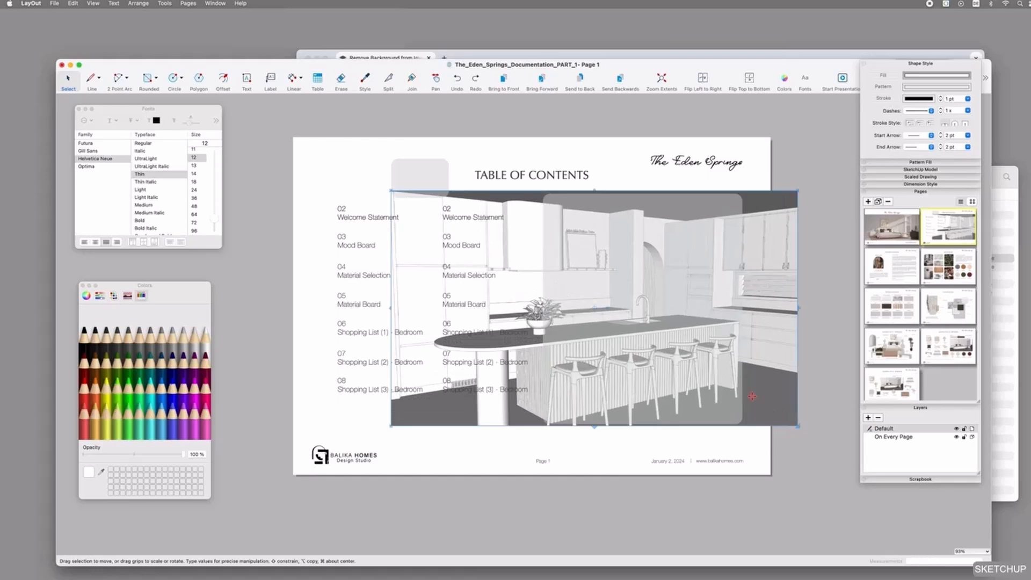
# Step: Nudge the kitchen sketch to the right so the island and stools sit behind the large rounded placeholder
pyautogui.hotkey('shift', 'Right')
pyautogui.hotkey('shift', 'Right')
pyautogui.hotkey('shift', 'Right')
pyautogui.hotkey('shift', 'Right')
pyautogui.hotkey('shift', 'Right')
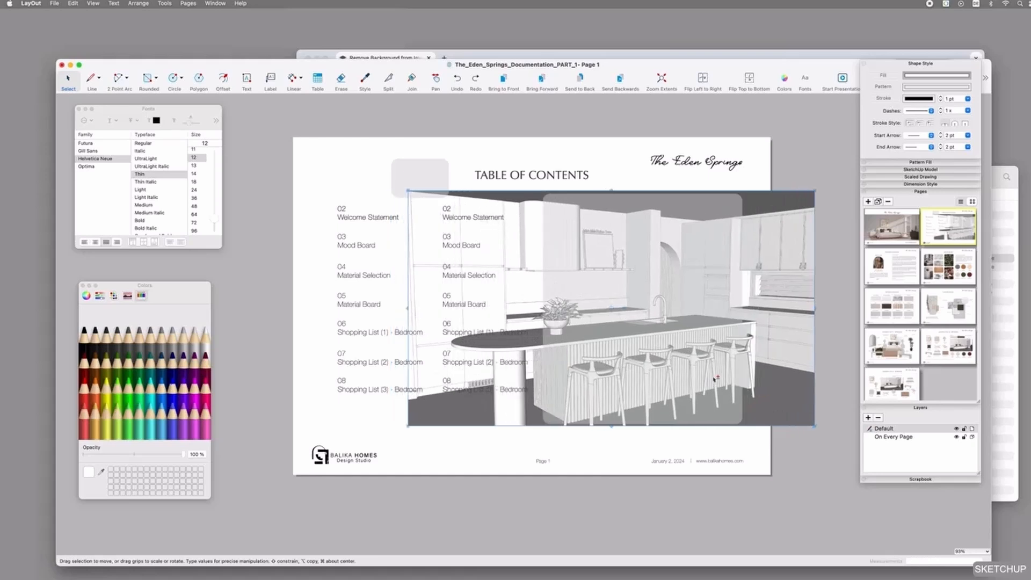
pyautogui.hotkey('shift', 'Right')
pyautogui.hotkey('shift', 'Right')
pyautogui.hotkey('shift', 'Right')
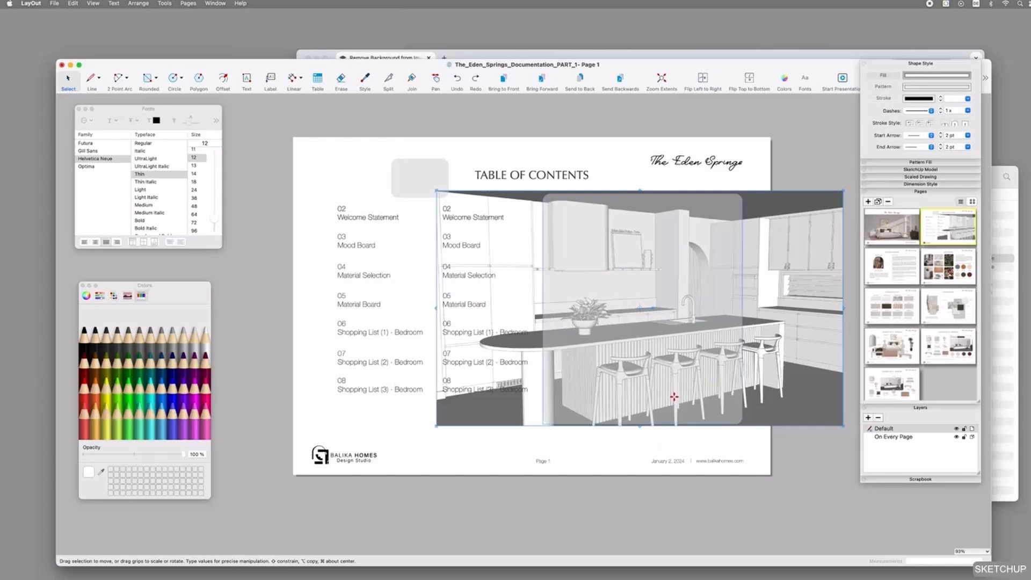
# Step: Create a clipping mask from the kitchen sketch and the large rounded placeholder rectangle
pyautogui.rightClick(674, 397)
pyautogui.click(725, 558)
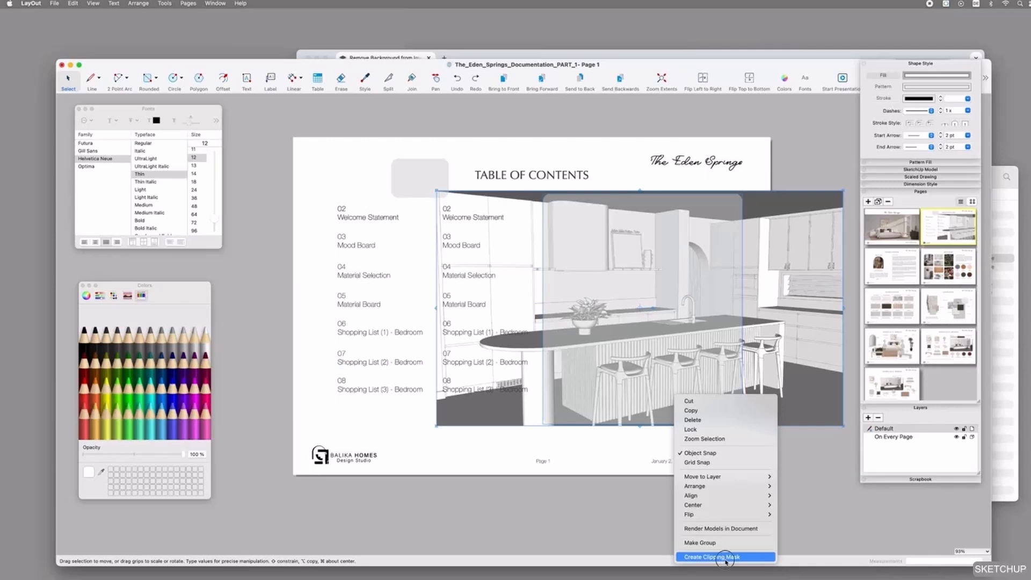
pyautogui.click(796, 350)
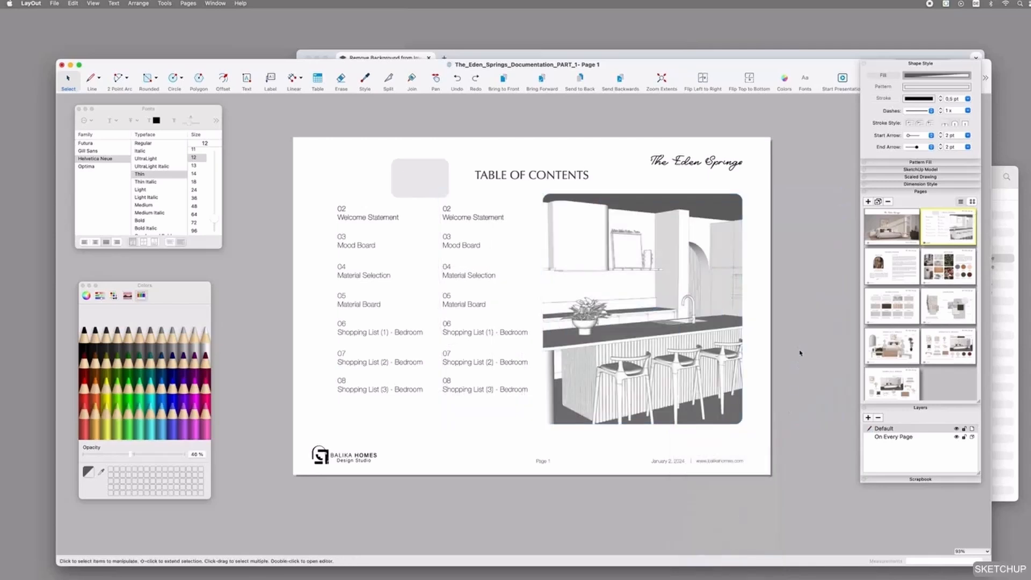
# Step: Edit the clipping mask's contents, nudging the kitchen sketch slightly right and up within the rounded frame
pyautogui.click(641, 292)
pyautogui.doubleClick(640, 293)
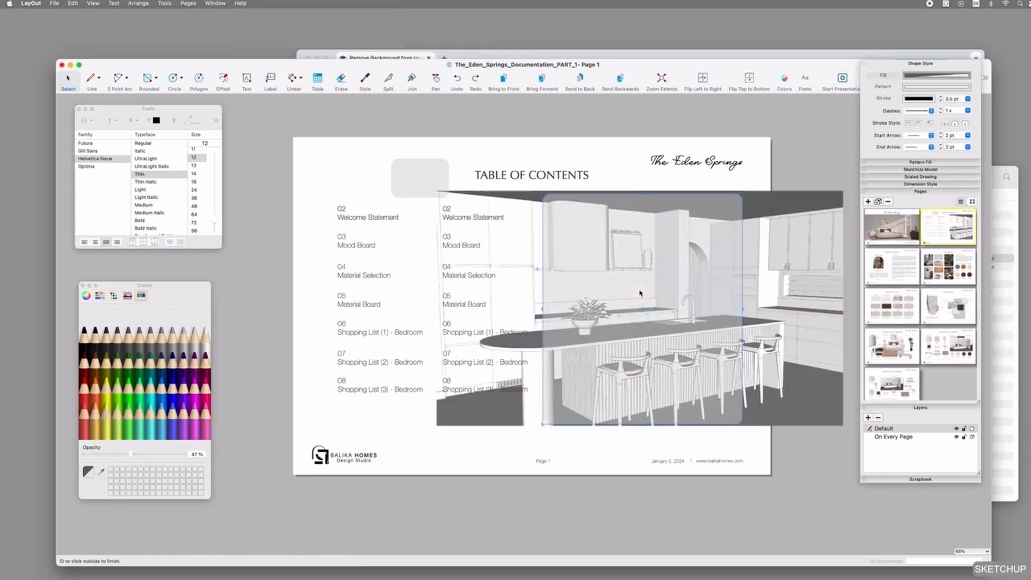
pyautogui.click(508, 195)
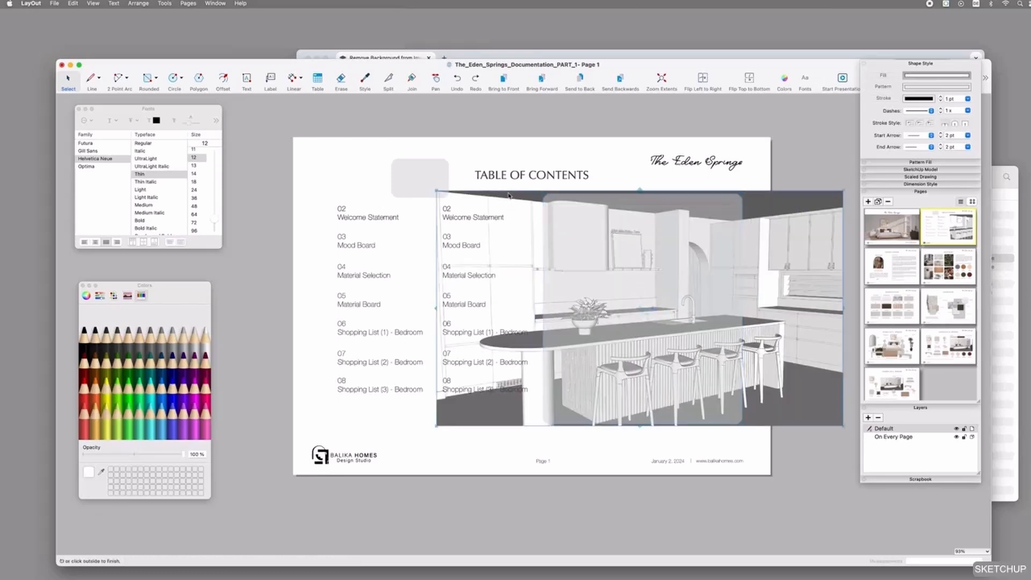
pyautogui.press('Right')
pyautogui.press('Right')
pyautogui.press('Right')
pyautogui.press('Right')
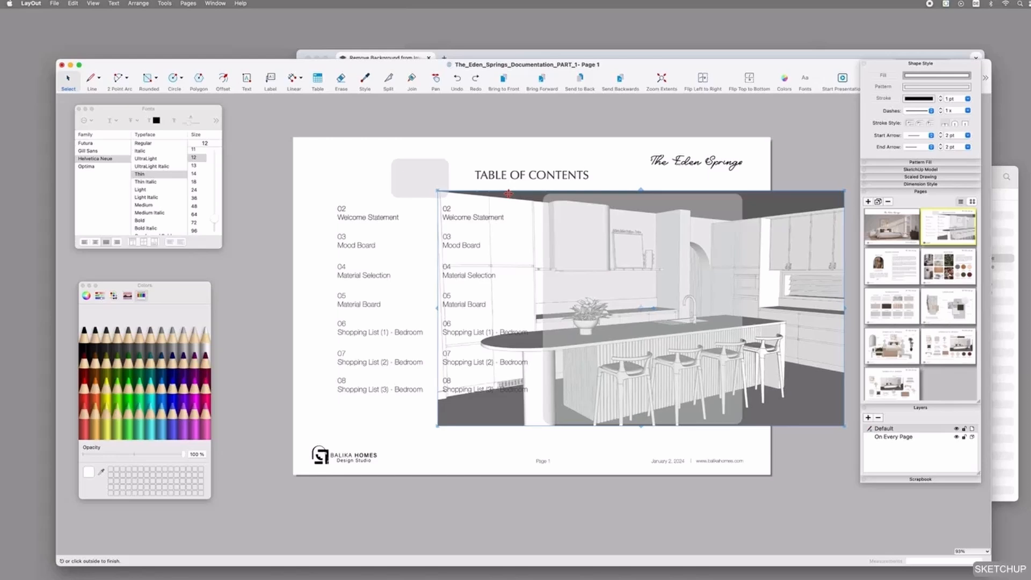
pyautogui.press('Right')
pyautogui.press('Right')
pyautogui.press('Right')
pyautogui.press('Right')
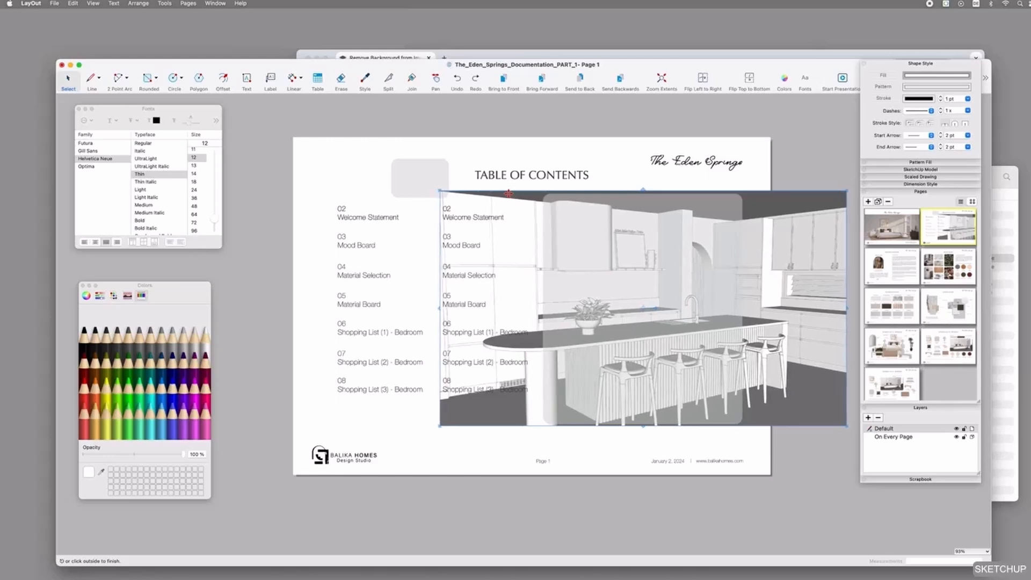
pyautogui.press('Up')
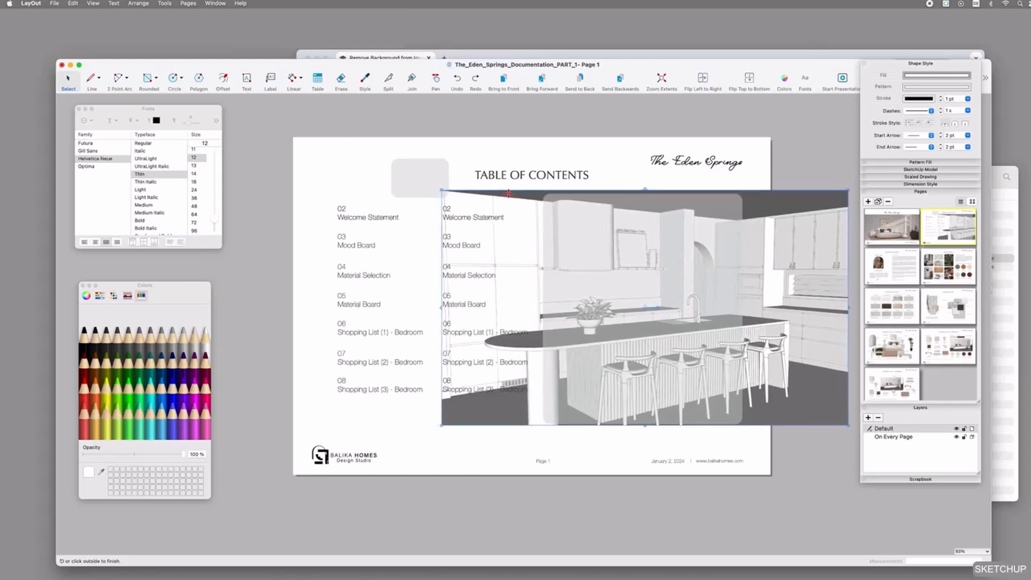
pyautogui.click(614, 142)
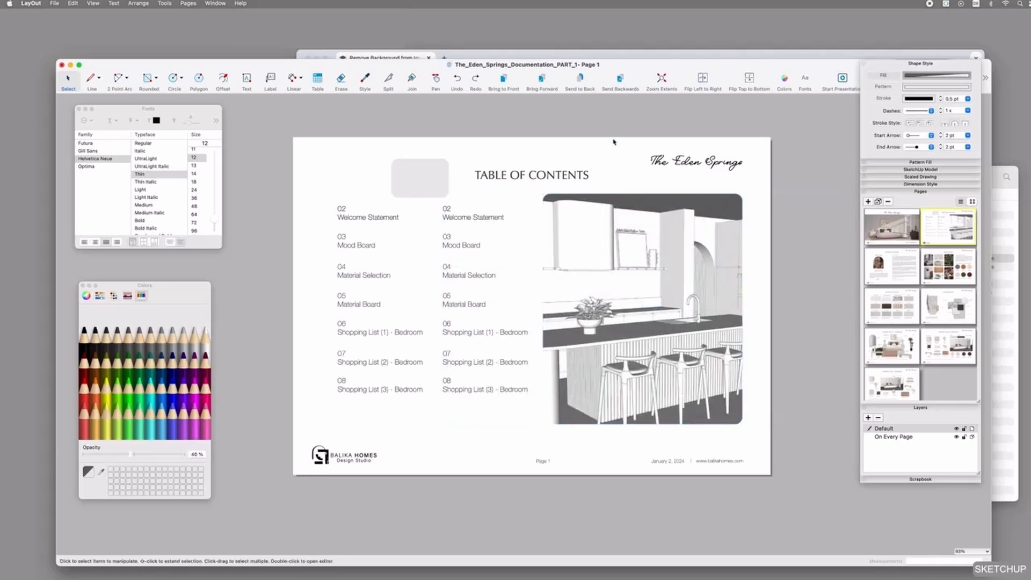
# Step: Delete the small rounded rectangle beside the title and the kitchen sketch inside the clipping mask
pyautogui.click(433, 182)
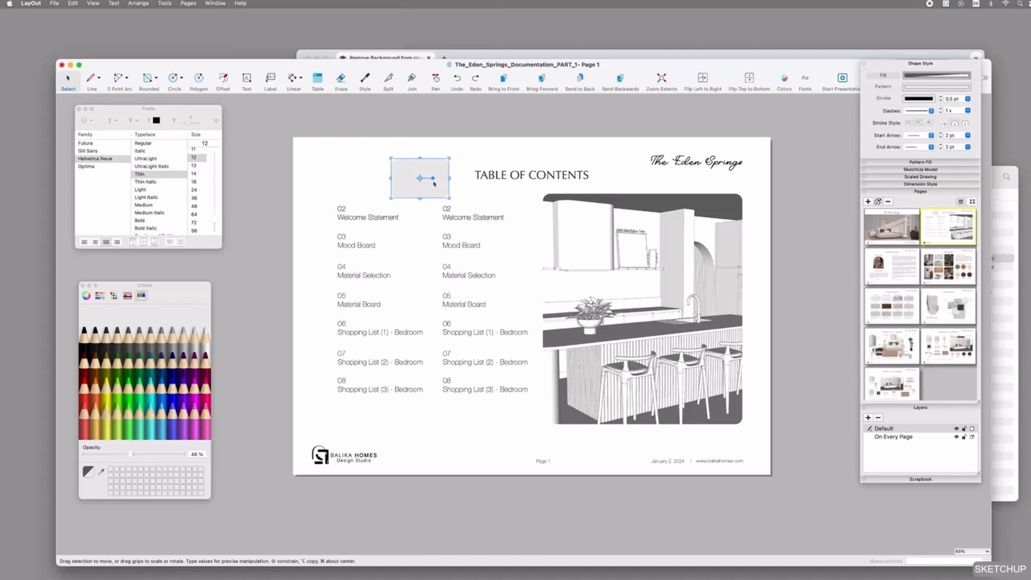
pyautogui.press('Delete')
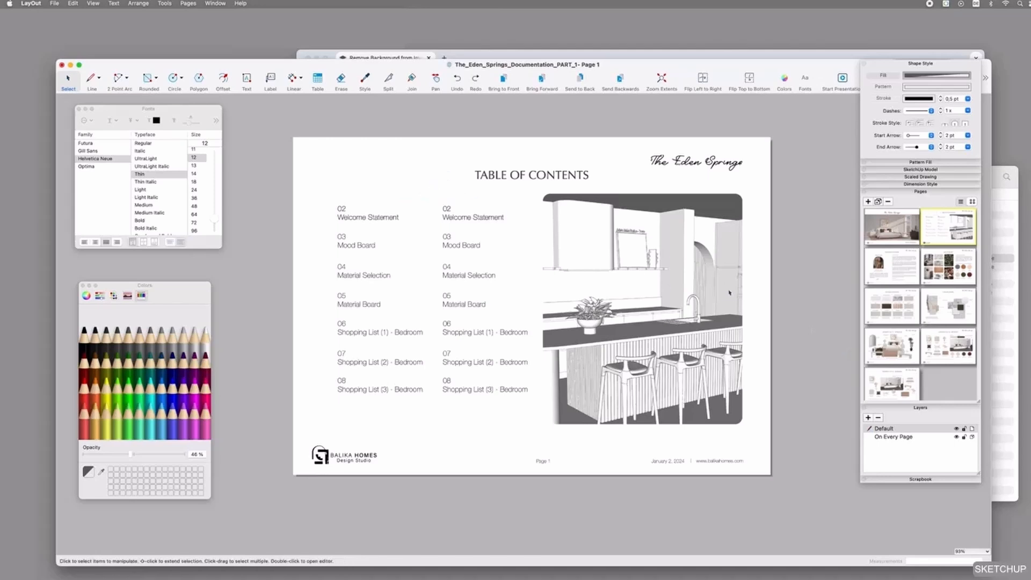
pyautogui.doubleClick(738, 204)
pyautogui.click(787, 204)
pyautogui.press('Delete')
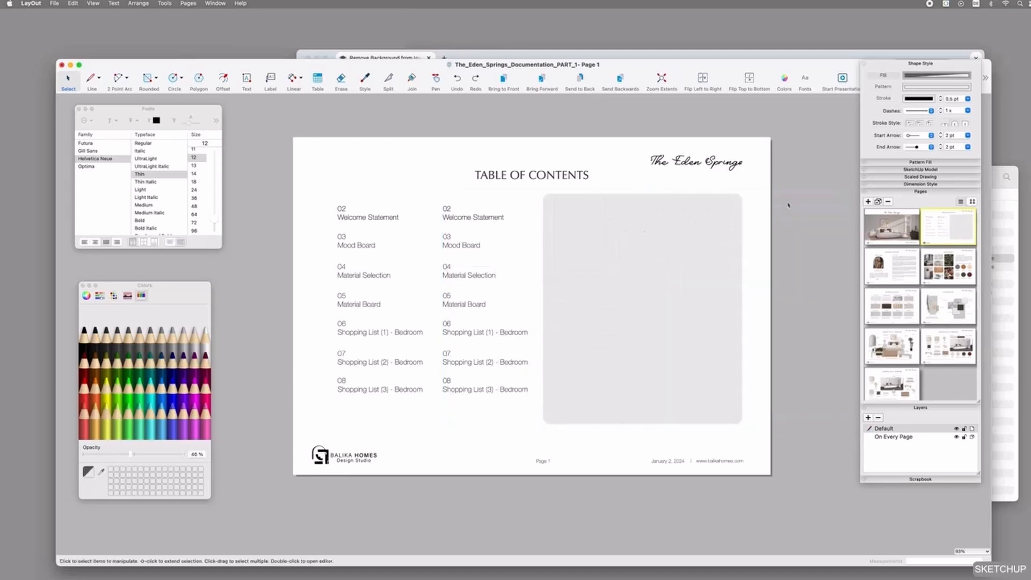
# Step: View the Mood Board page, then open the Marble/Granite group on the Material Selection page to inspect its swatch image
pyautogui.click(948, 266)
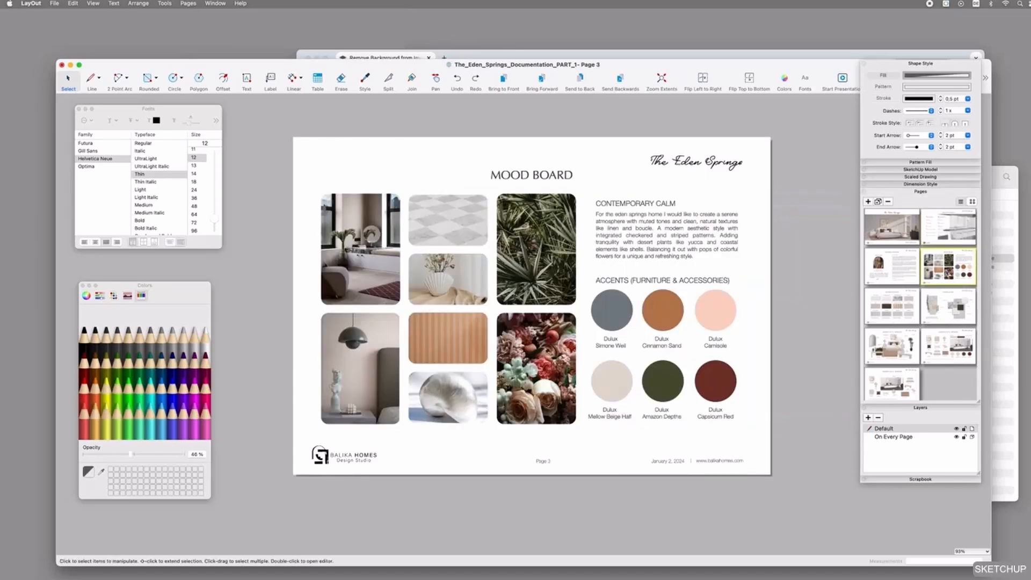
pyautogui.click(891, 312)
pyautogui.click(565, 240)
pyautogui.doubleClick(571, 236)
pyautogui.click(553, 235)
pyautogui.doubleClick(549, 232)
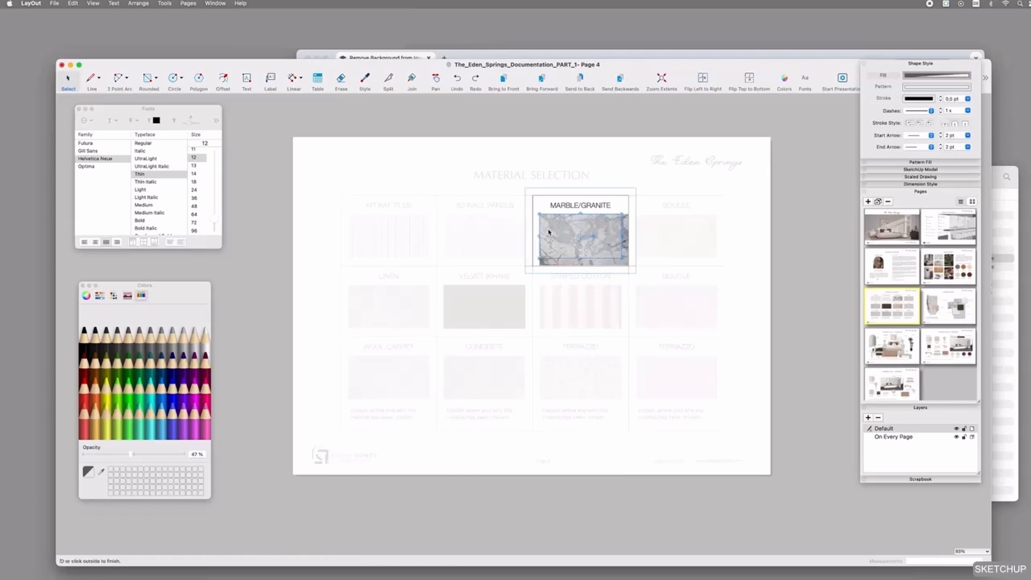
# Step: Close the Marble/Granite group, then open the Simone Weil circle's clipping mask on the Mood Board page to inspect its source image
pyautogui.click(798, 228)
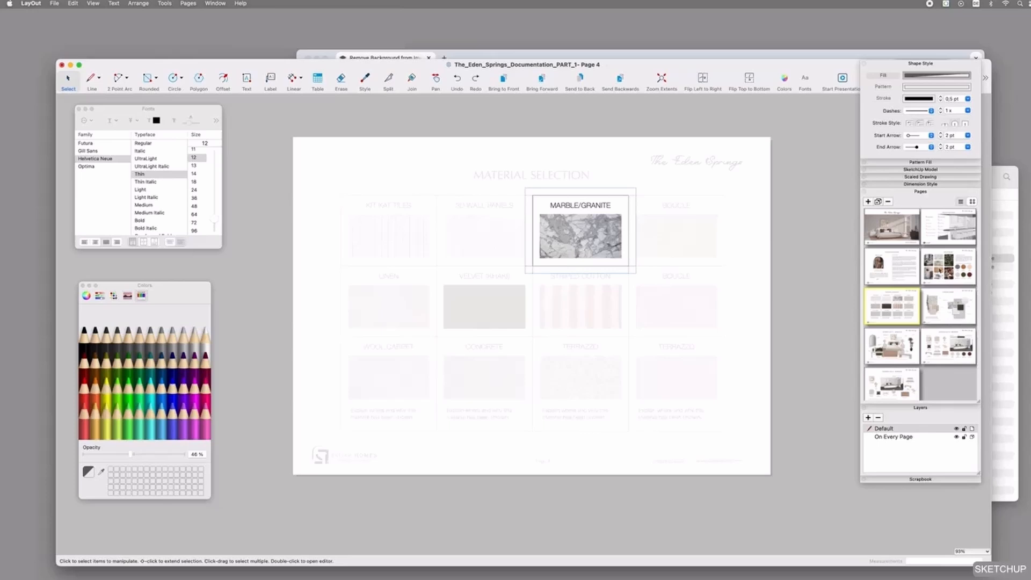
pyautogui.click(937, 266)
pyautogui.click(612, 309)
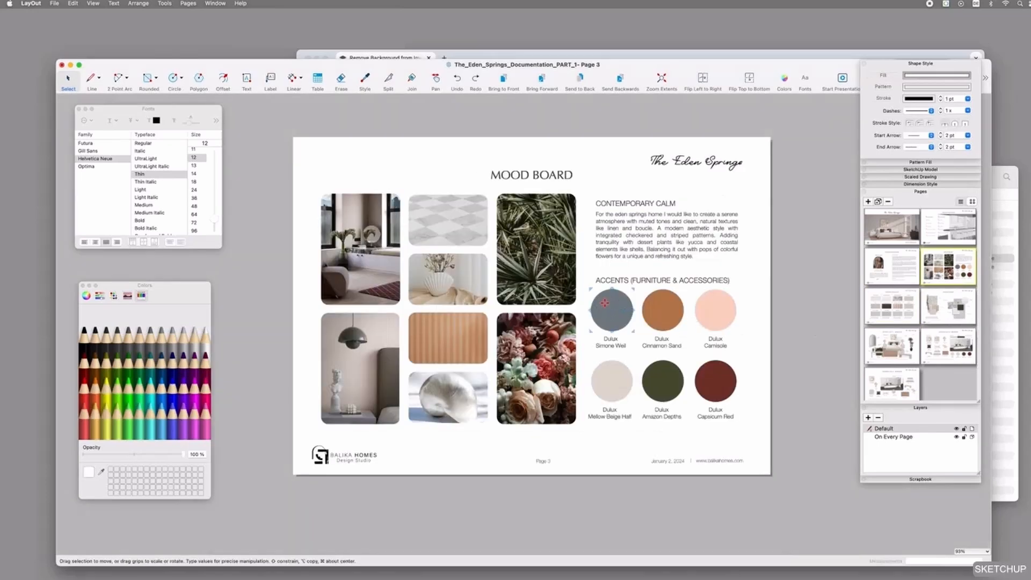
pyautogui.doubleClick(604, 303)
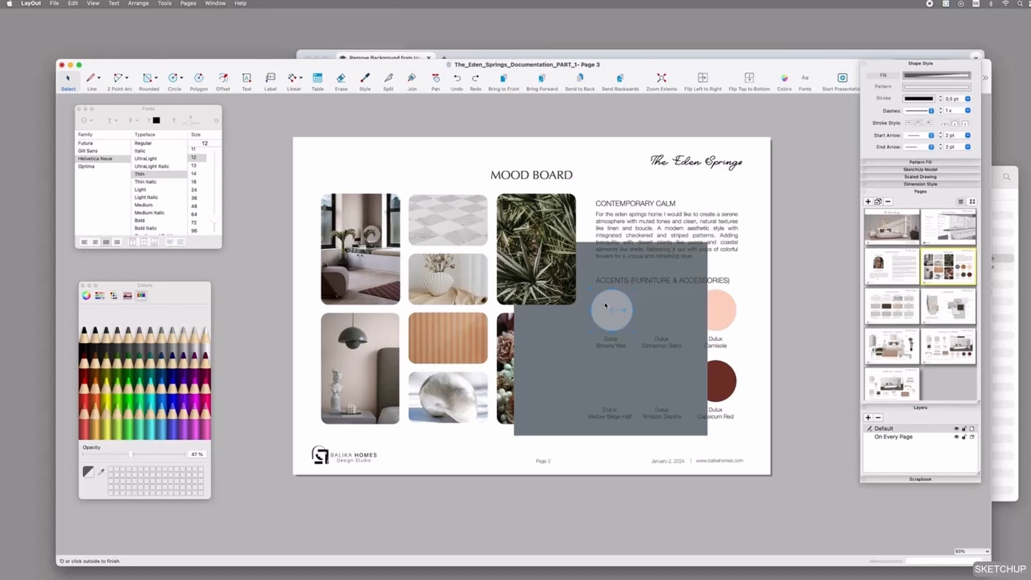
pyautogui.click(590, 267)
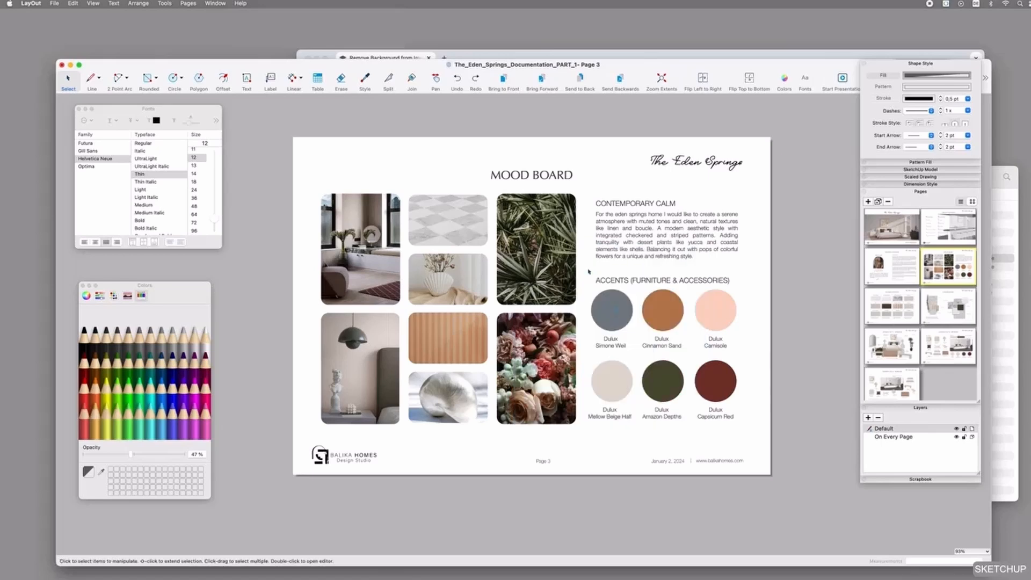
# Step: Open the Cinnamon Sand circle's clipping mask to inspect the full colour image behind it, and close it again
pyautogui.doubleClick(663, 310)
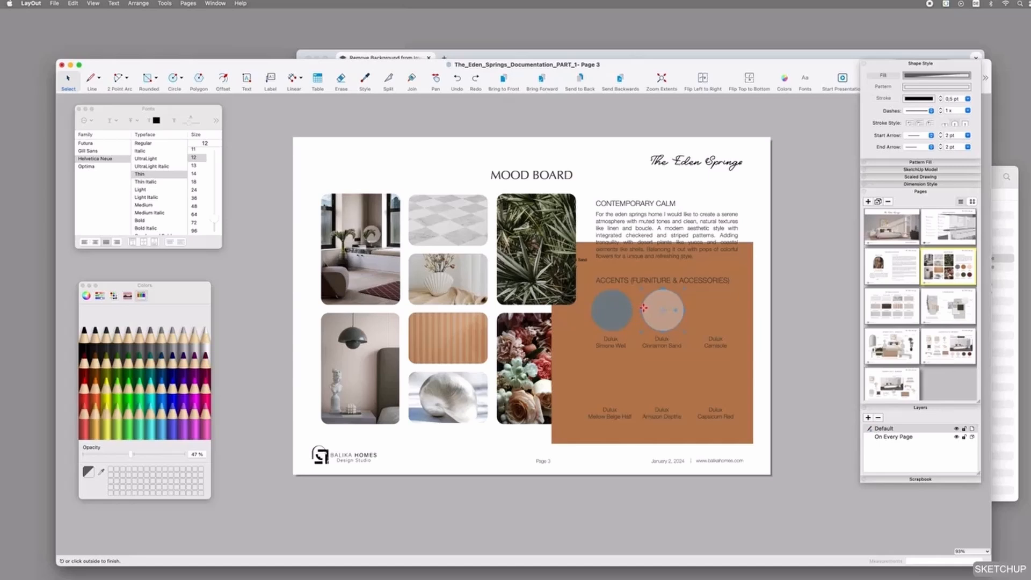
pyautogui.click(774, 311)
pyautogui.click(647, 323)
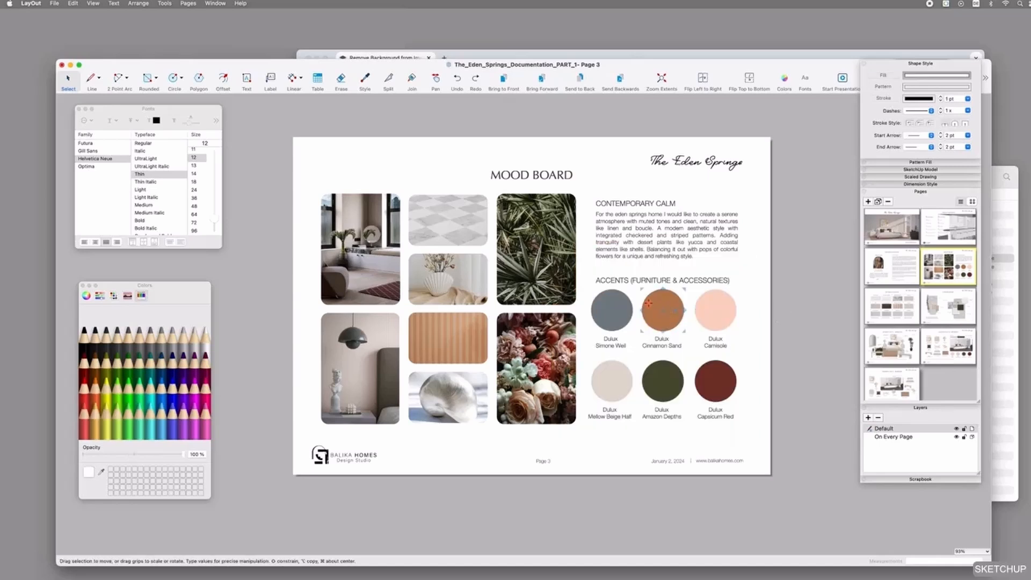
pyautogui.doubleClick(648, 324)
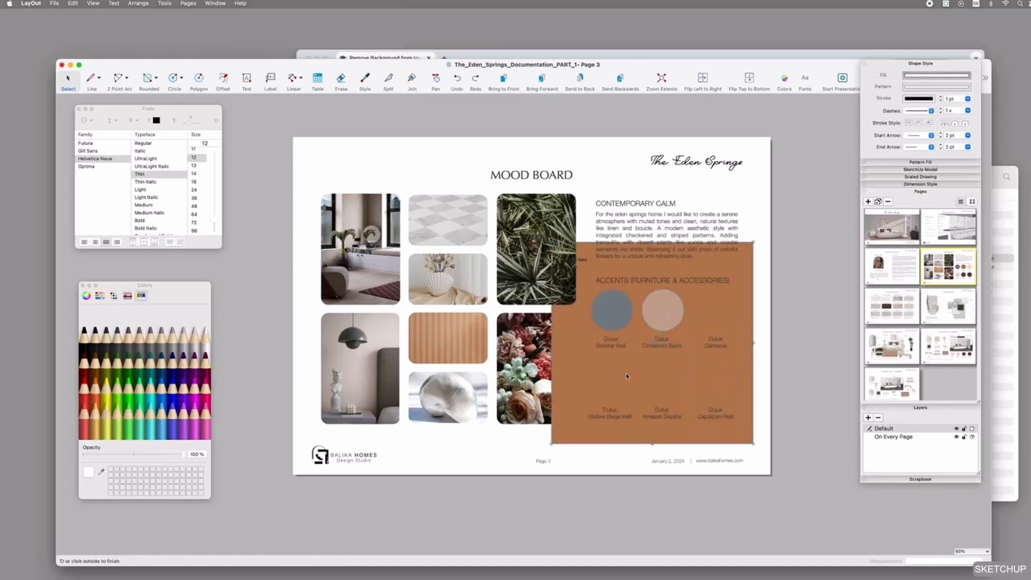
pyautogui.click(642, 367)
# Step: Set the Cinnamon Sand circle's opacity to 100%, fill it with the orange sampled from the Dulux swatch image, and show its RGB sliders
pyautogui.click(650, 313)
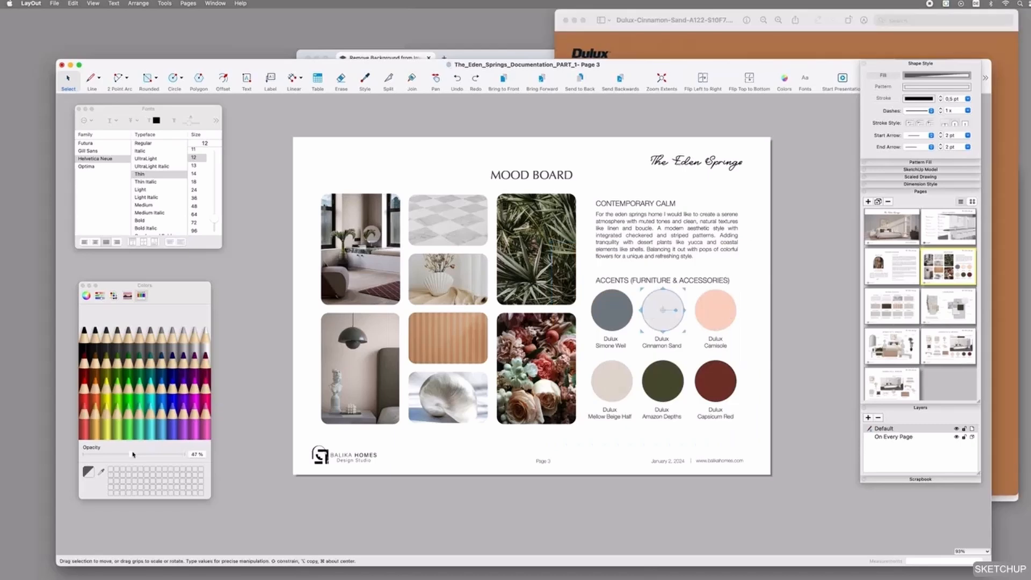
pyautogui.moveTo(133, 454); pyautogui.dragTo(188, 454)
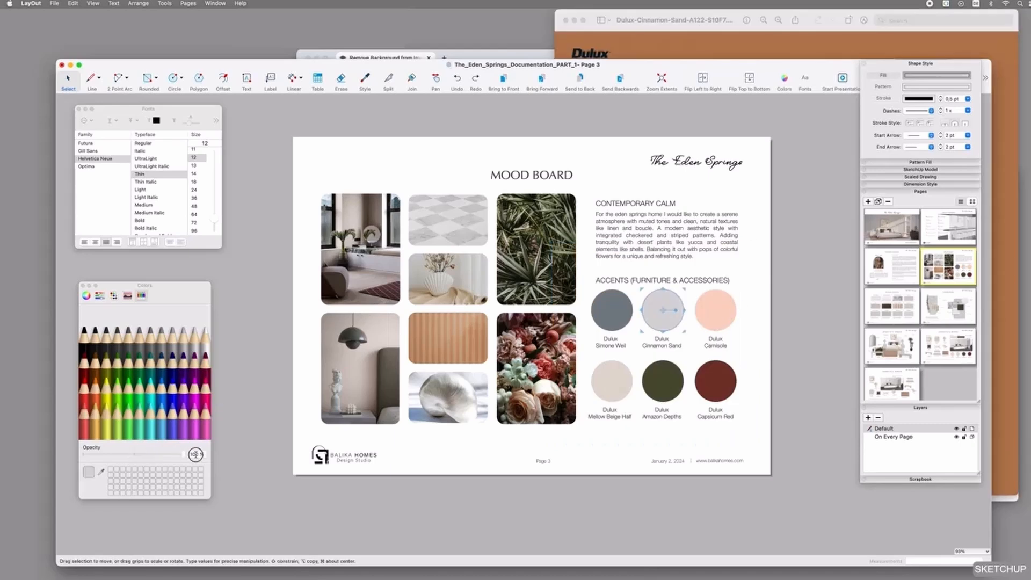
pyautogui.click(86, 295)
pyautogui.click(102, 449)
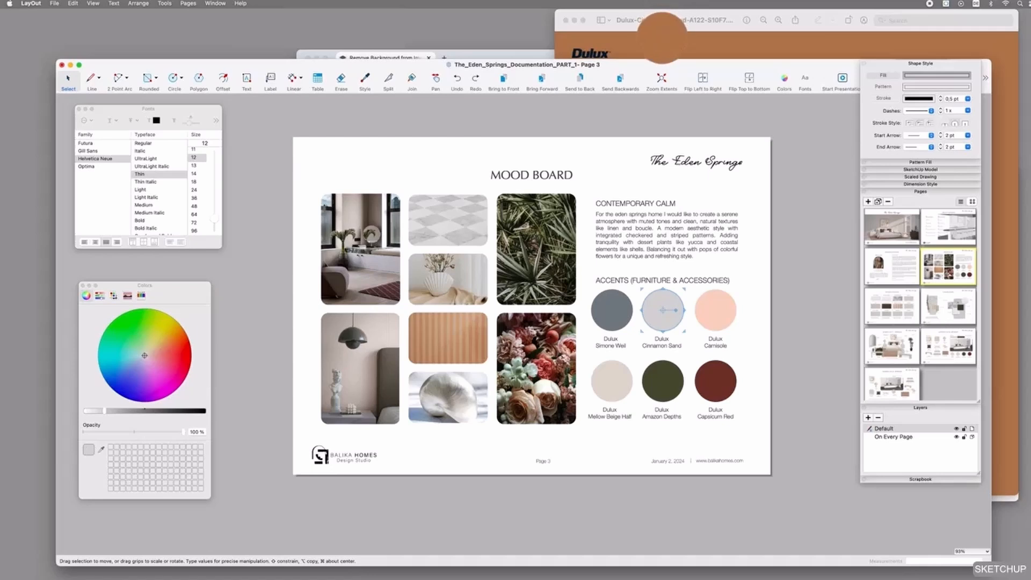
pyautogui.click(663, 40)
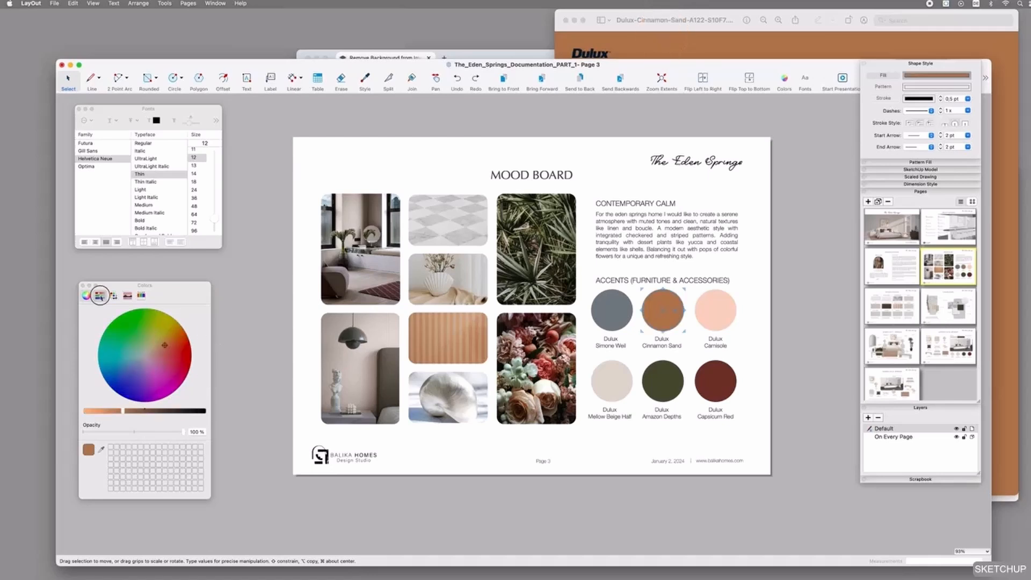
pyautogui.click(99, 295)
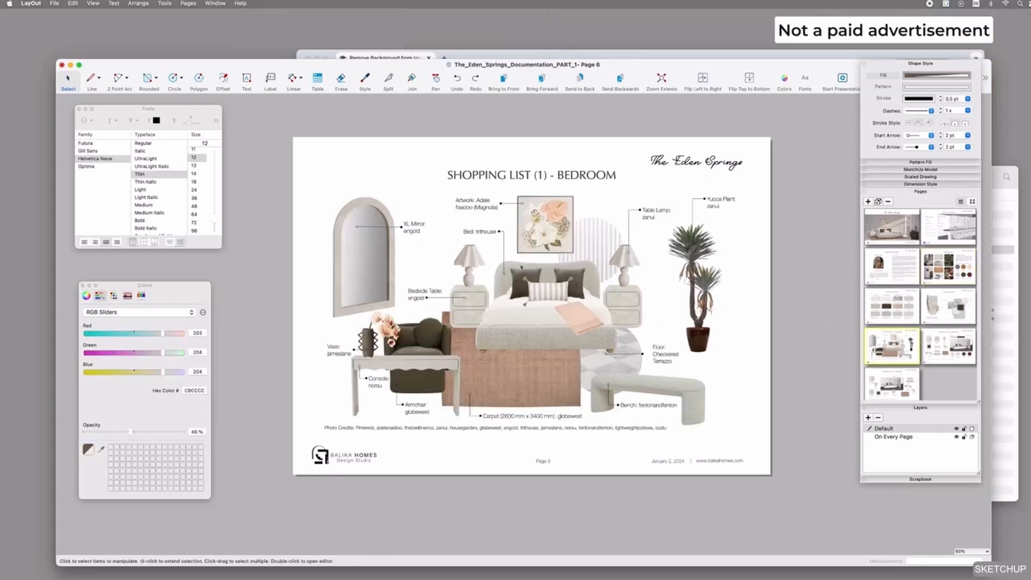
# Step: Select the bed pillows, then switch to Finder, collapse the Renderings_Sketches folder and expand Shopping_List and its Bedroom subfolder
pyautogui.click(521, 295)
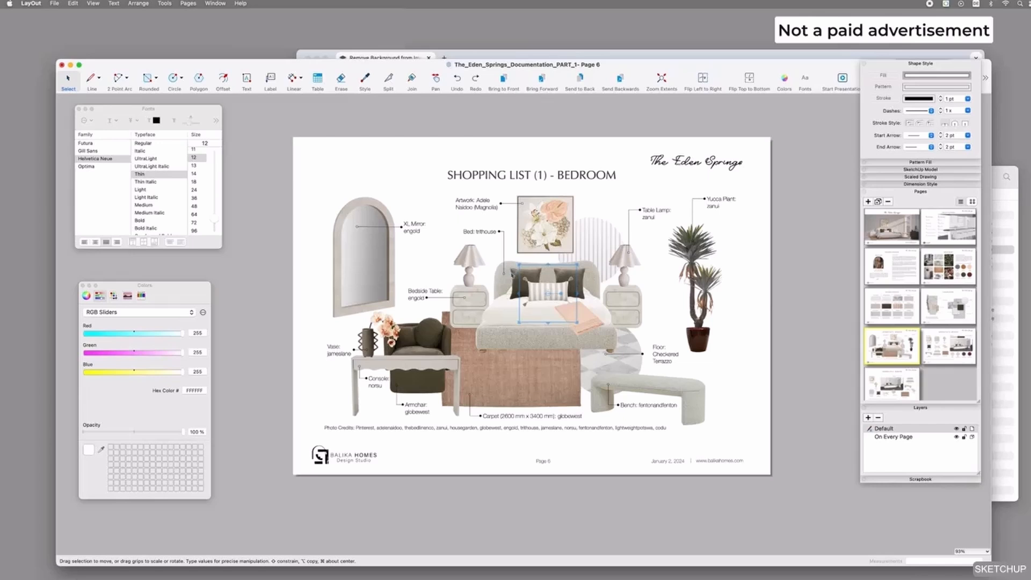
pyautogui.click(521, 282)
pyautogui.click(1008, 224)
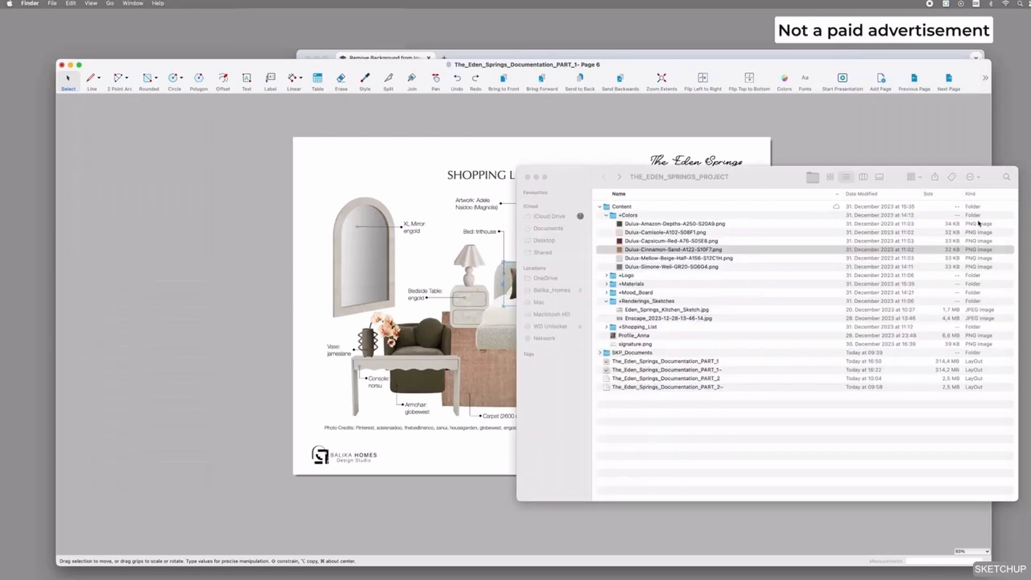
pyautogui.click(669, 249)
pyautogui.click(671, 301)
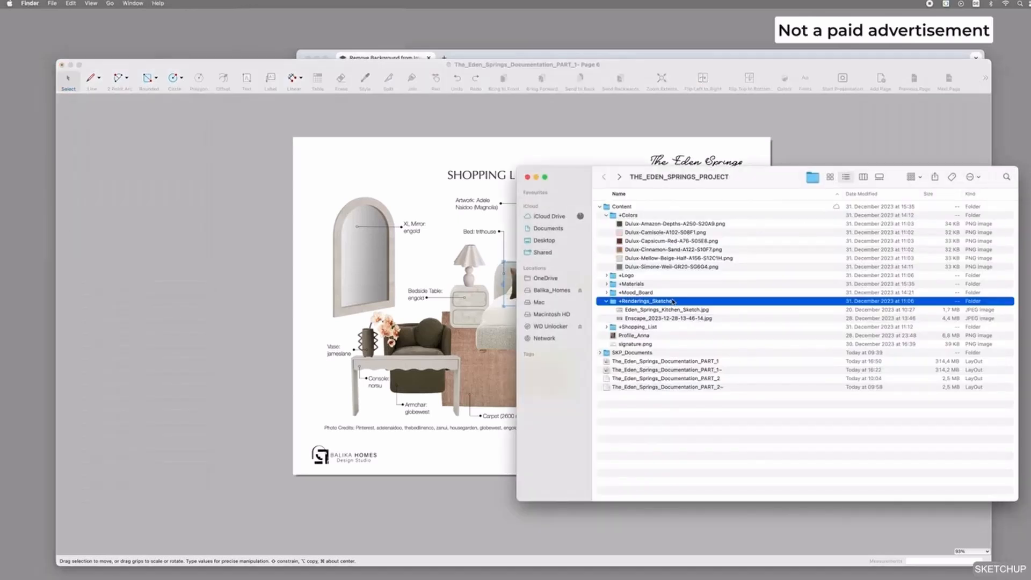
pyautogui.press('Left')
pyautogui.press('Up')
pyautogui.press('Down')
pyautogui.press('Down')
pyautogui.press('Right')
pyautogui.press('Down')
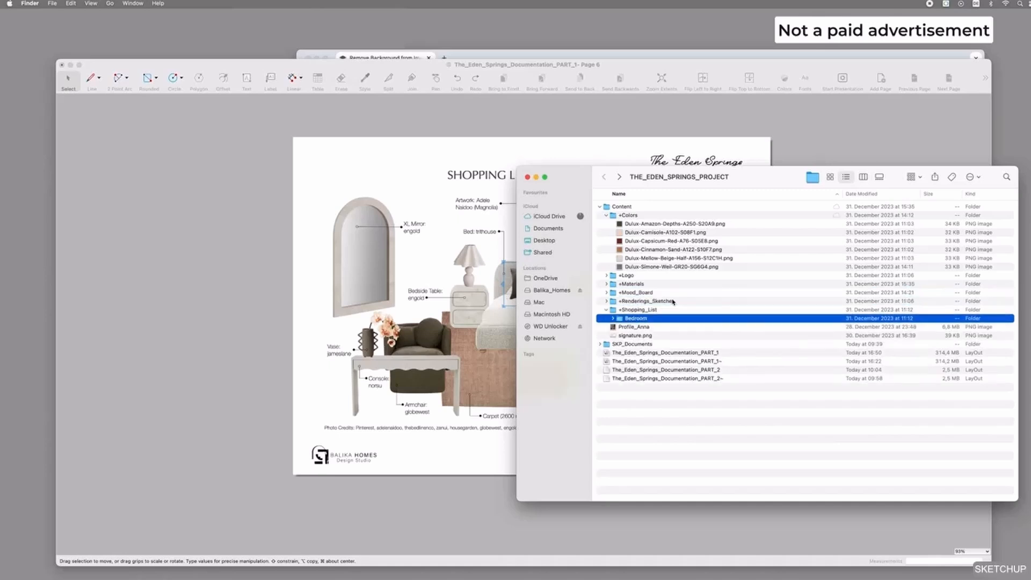
pyautogui.press('Right')
pyautogui.press('Down')
pyautogui.press('Down')
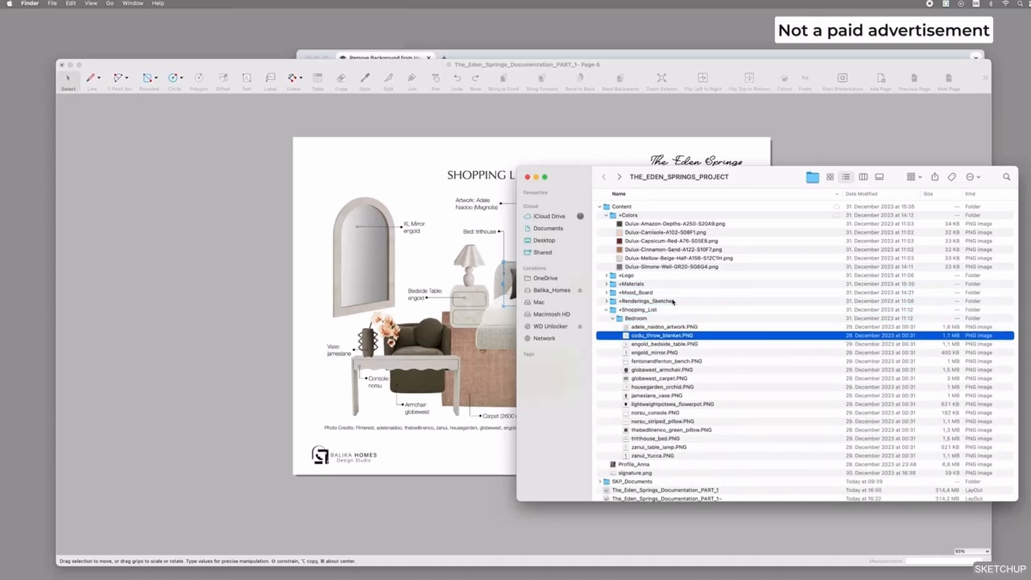
# Step: Preview the Bedroom folder's PNG product images from the throw blanket through the vase, then select the artwork file
pyautogui.press('space')
pyautogui.press('Down')
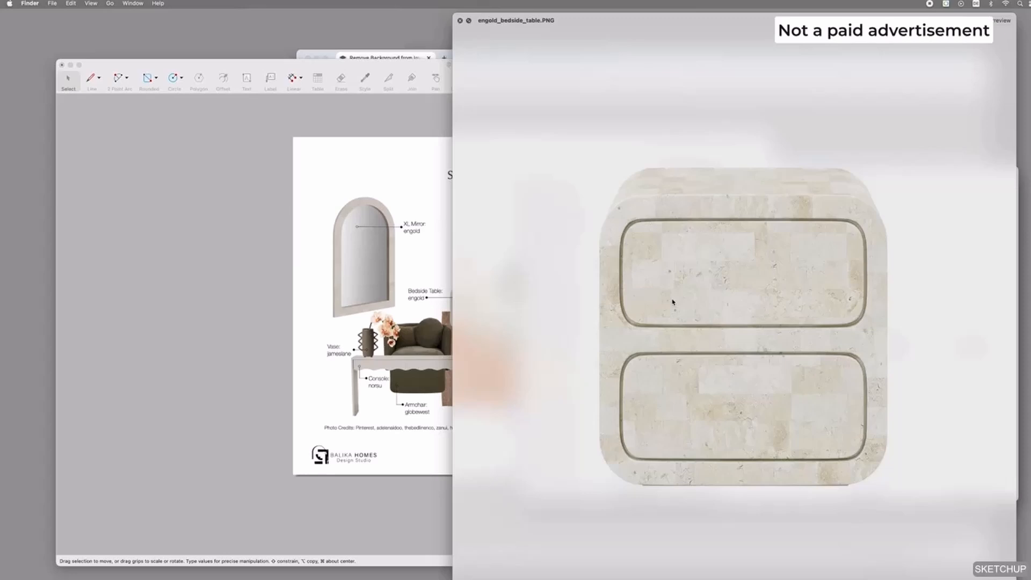
pyautogui.press('Down')
pyautogui.press('space')
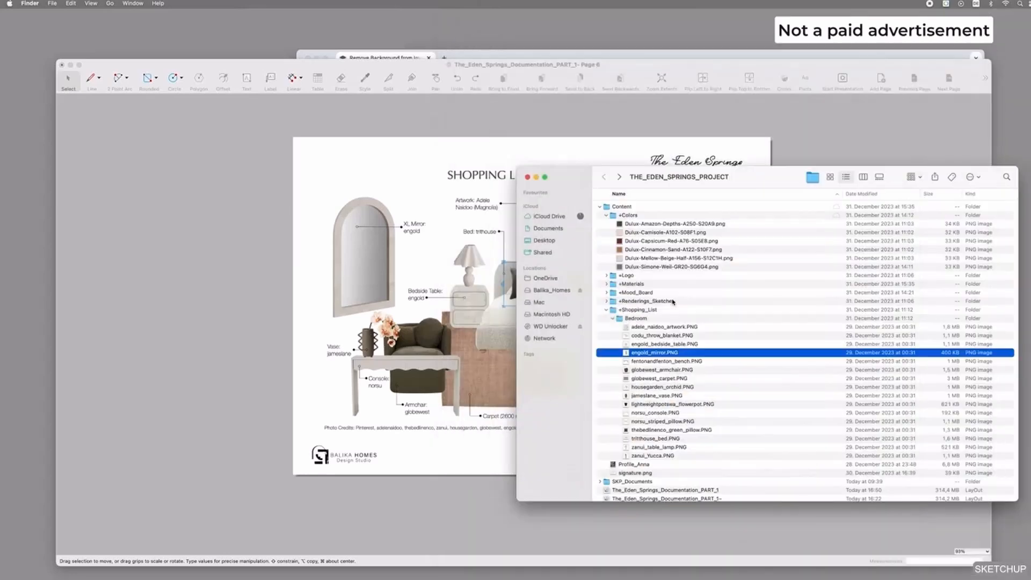
pyautogui.press('Down')
pyautogui.press('space')
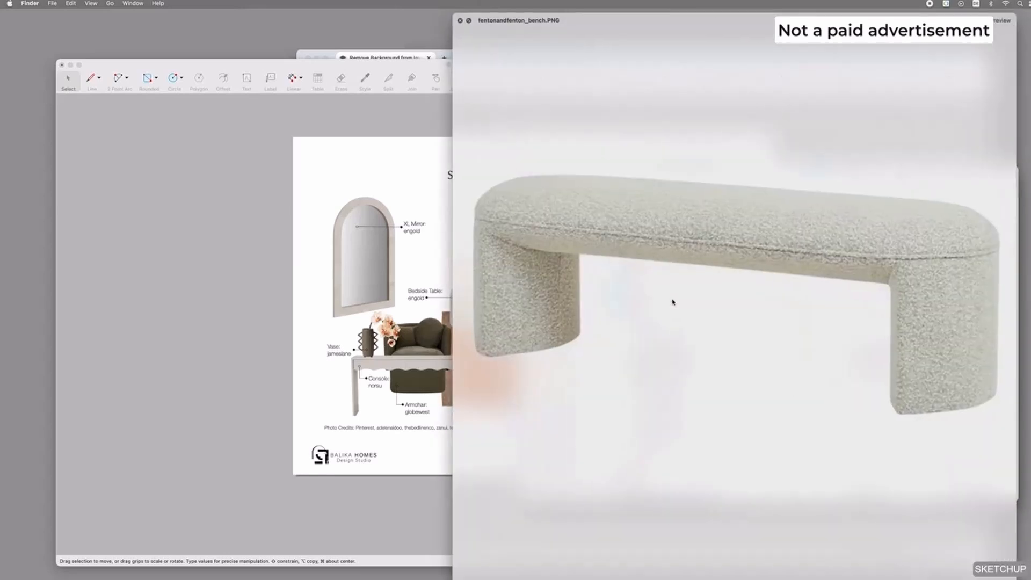
pyautogui.press('space')
pyautogui.press('Down')
pyautogui.press('space')
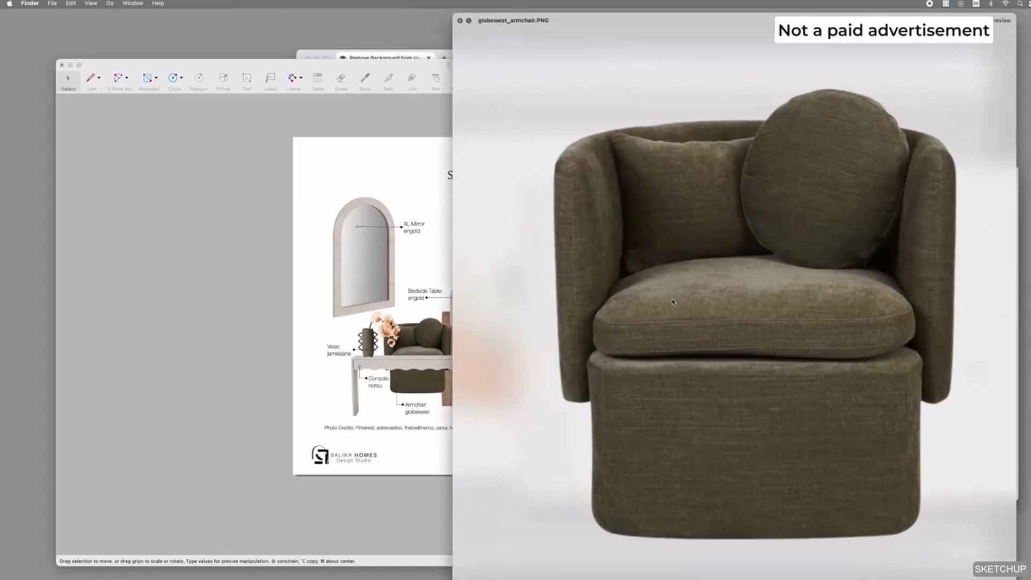
pyautogui.press('space')
pyautogui.press('Down')
pyautogui.press('space')
pyautogui.press('Down')
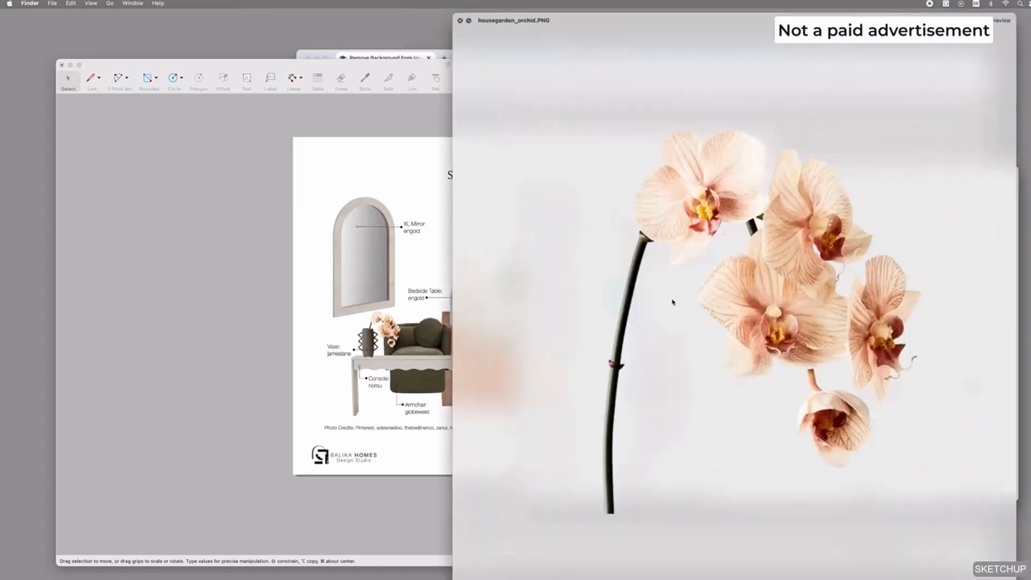
pyautogui.press('space')
pyautogui.press('Down')
pyautogui.press('space')
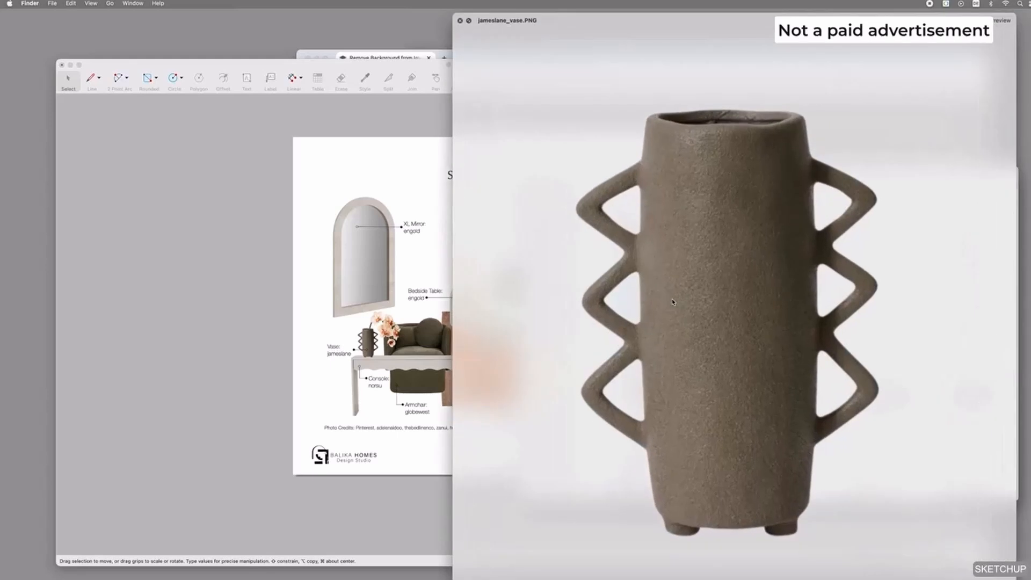
pyautogui.press('Down')
pyautogui.press('space')
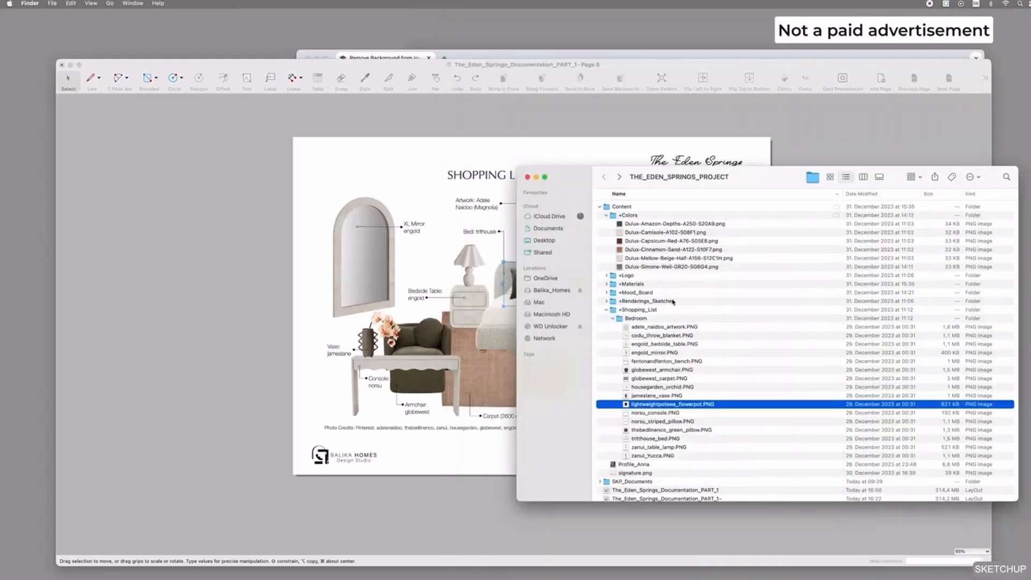
pyautogui.click(685, 328)
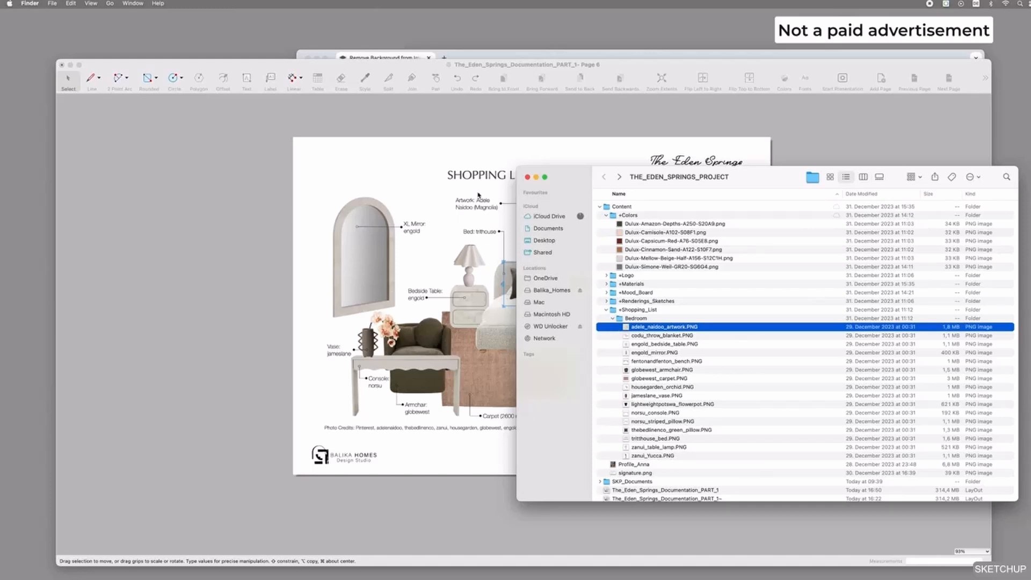
# Step: Switch to Chrome to view the remove.bg background removal page, then return to LayOut and clear the selection
pyautogui.click(443, 143)
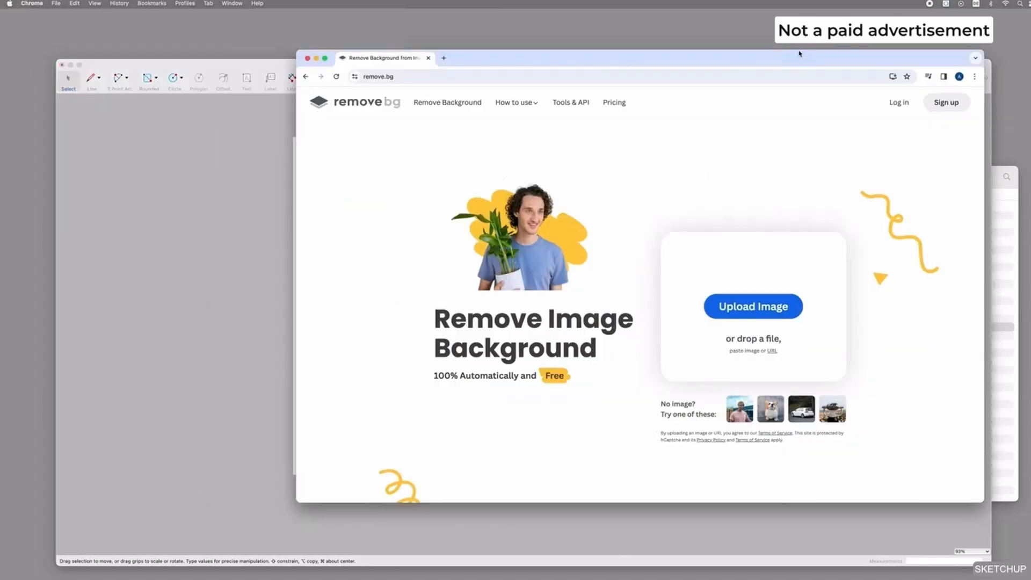
pyautogui.click(800, 52)
pyautogui.click(247, 237)
pyautogui.click(783, 279)
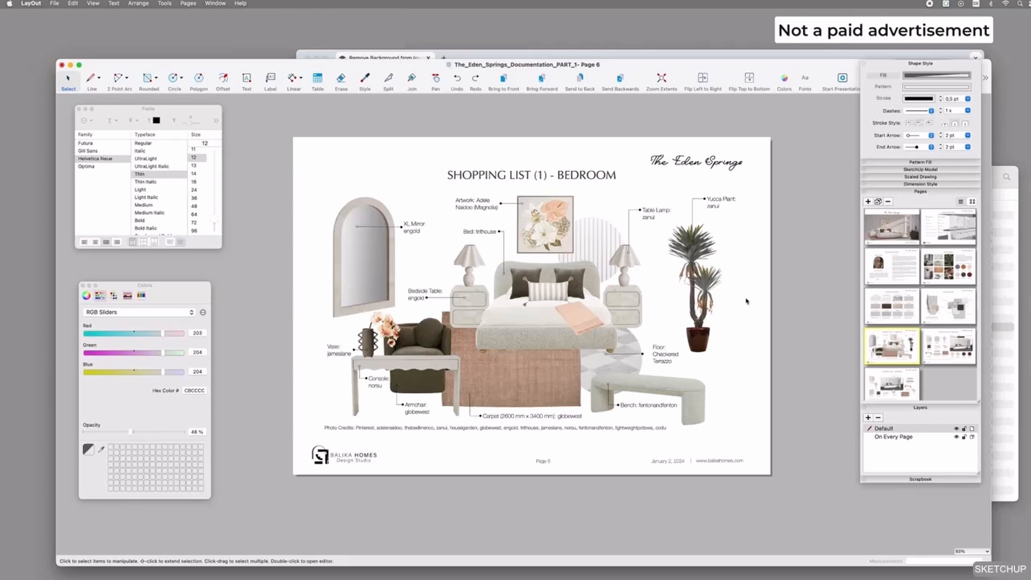
# Step: Reposition the throw blanket on the bed, moving it left and up, then nudging it right and slightly upward
pyautogui.moveTo(573, 314); pyautogui.dragTo(559, 306)
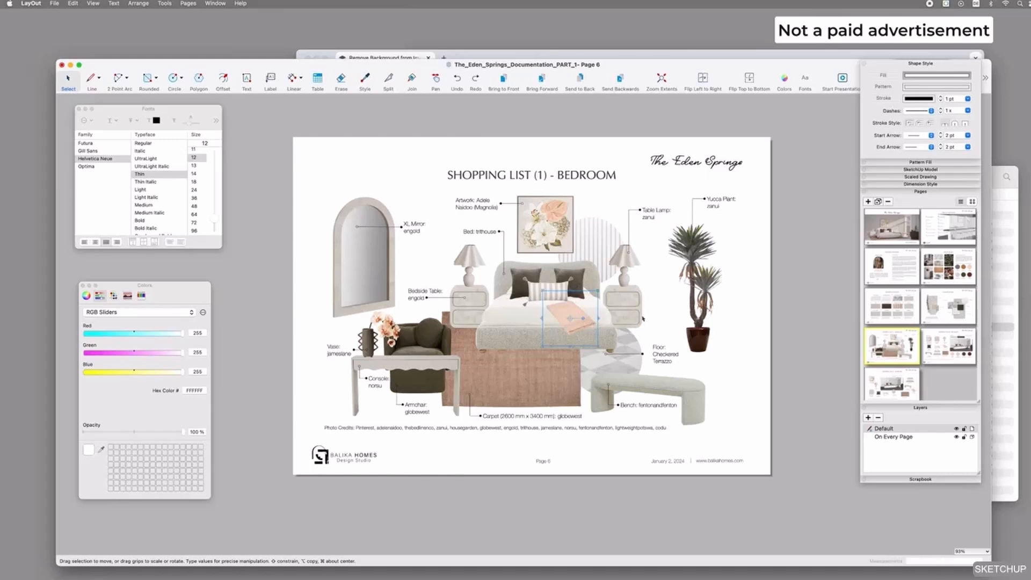
pyautogui.hotkey('shift', 'Right')
pyautogui.hotkey('shift', 'Right')
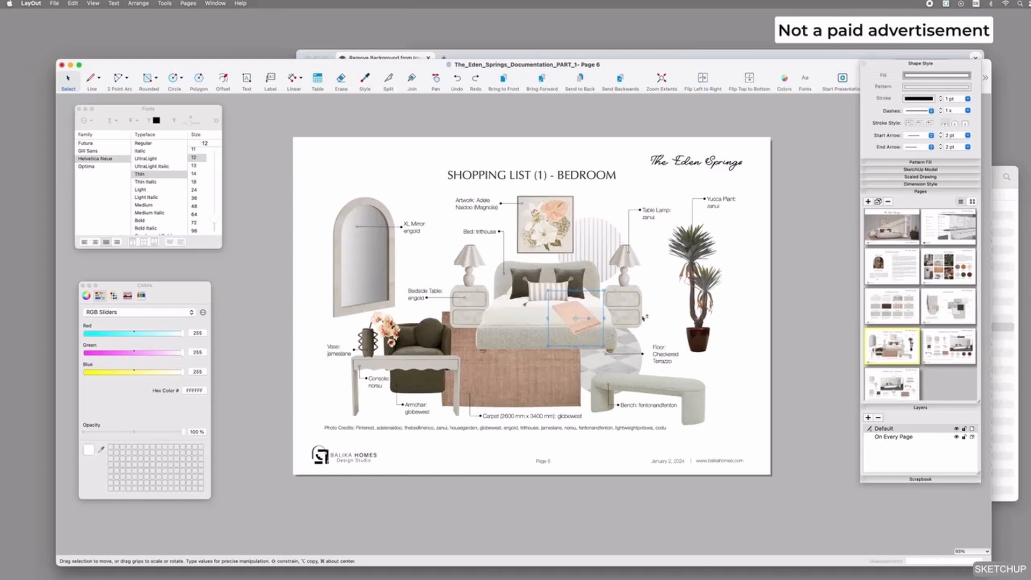
pyautogui.hotkey('shift', 'Up')
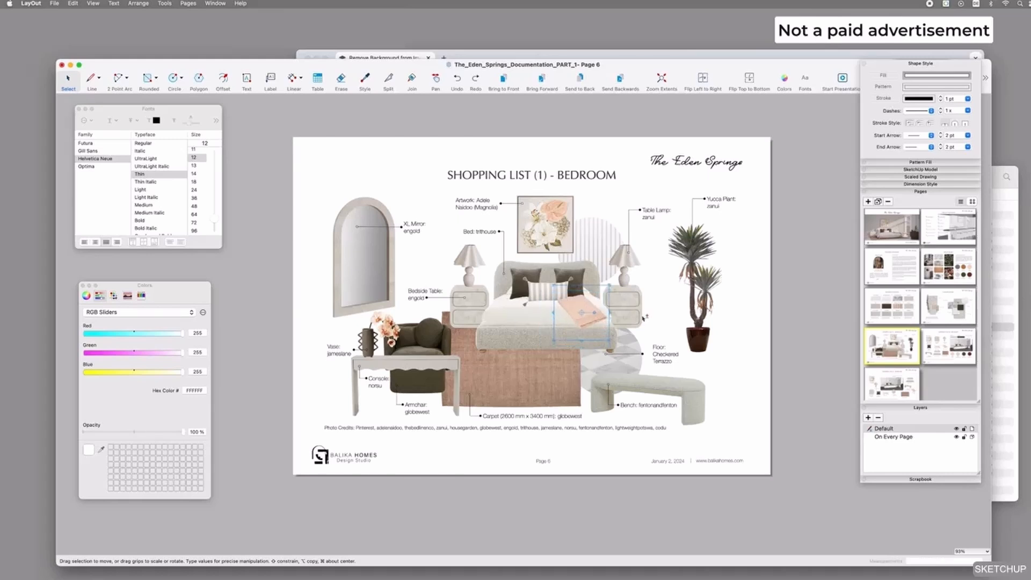
# Step: View the Shopping List (2) and (3) pages, then return to Shopping List (1) and select the throw blanket on the bed
pyautogui.click(939, 348)
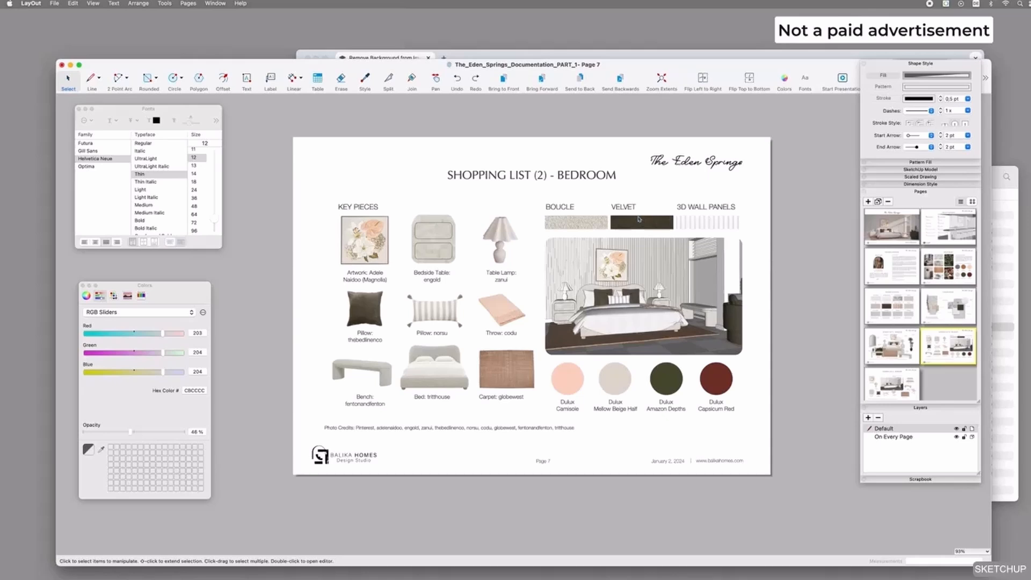
pyautogui.scroll(-2, 898, 327)
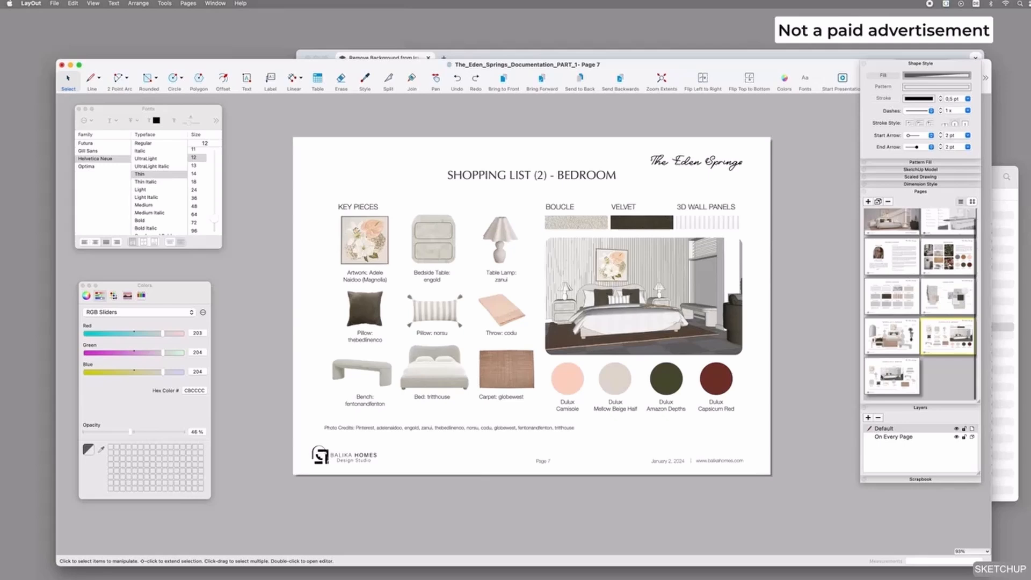
pyautogui.click(881, 376)
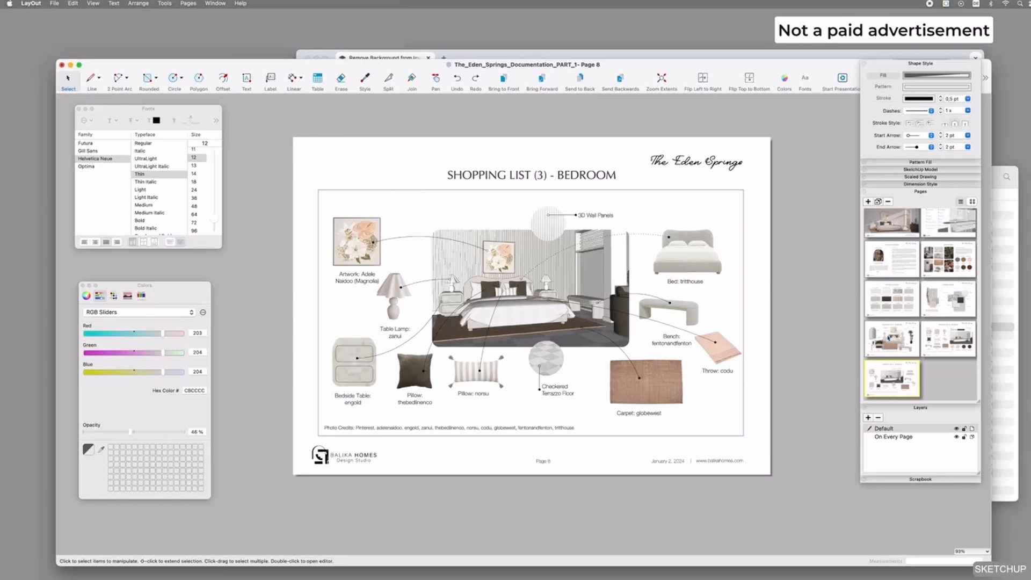
pyautogui.click(887, 337)
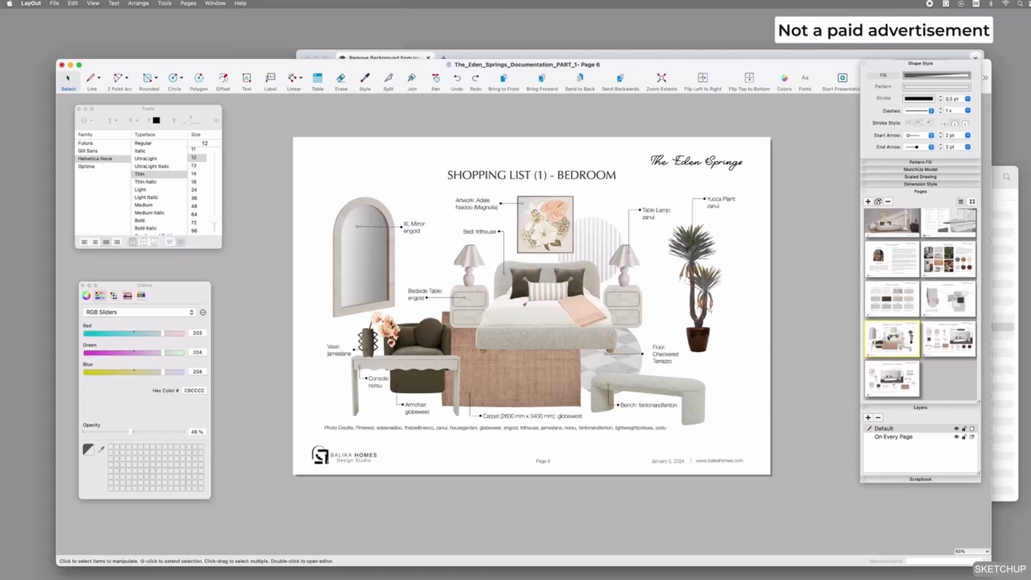
pyautogui.click(574, 305)
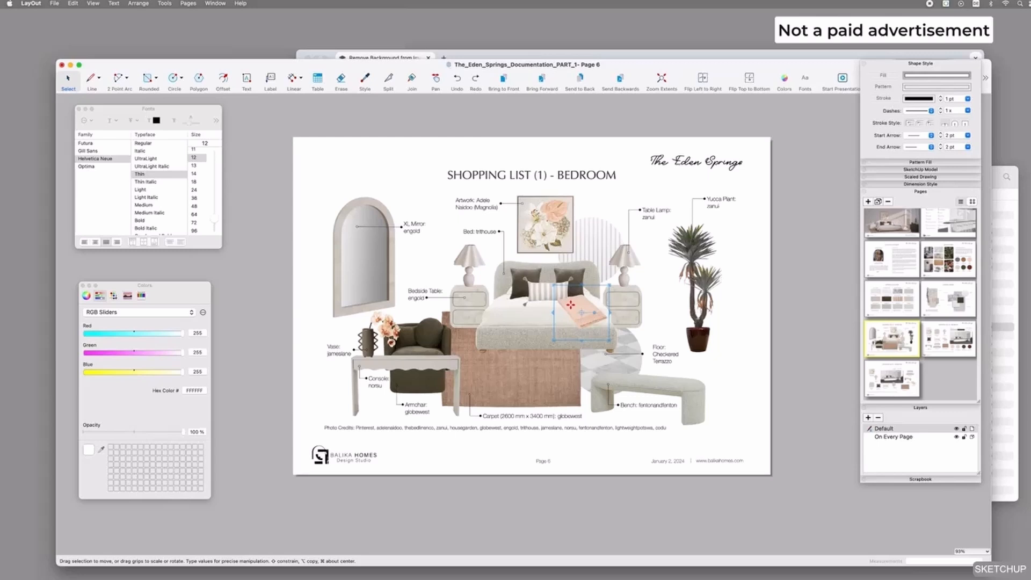
# Step: Deselect the shopping list items and open the Material Board page to inspect its travertine and marble swatches
pyautogui.click(743, 276)
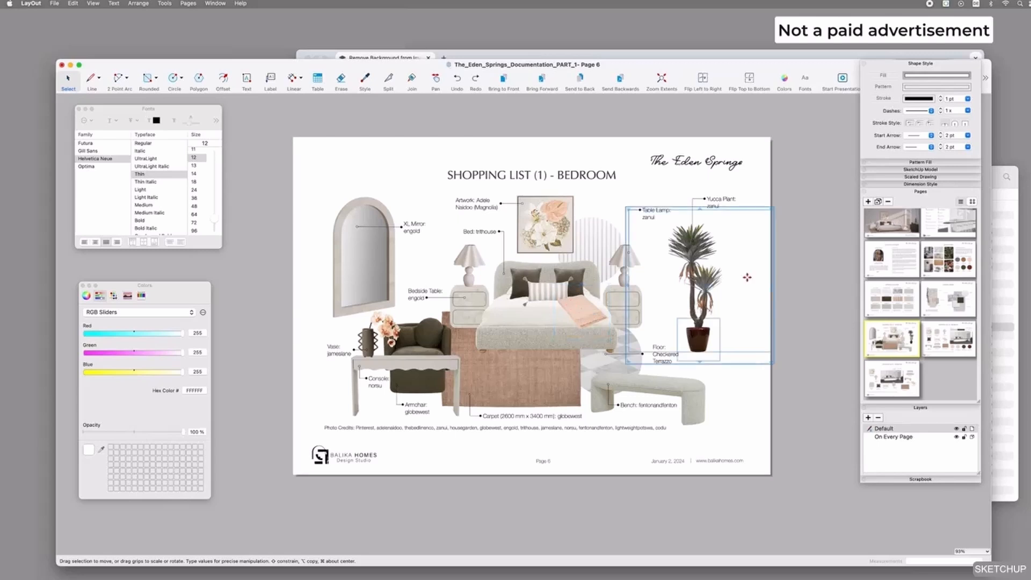
pyautogui.click(842, 298)
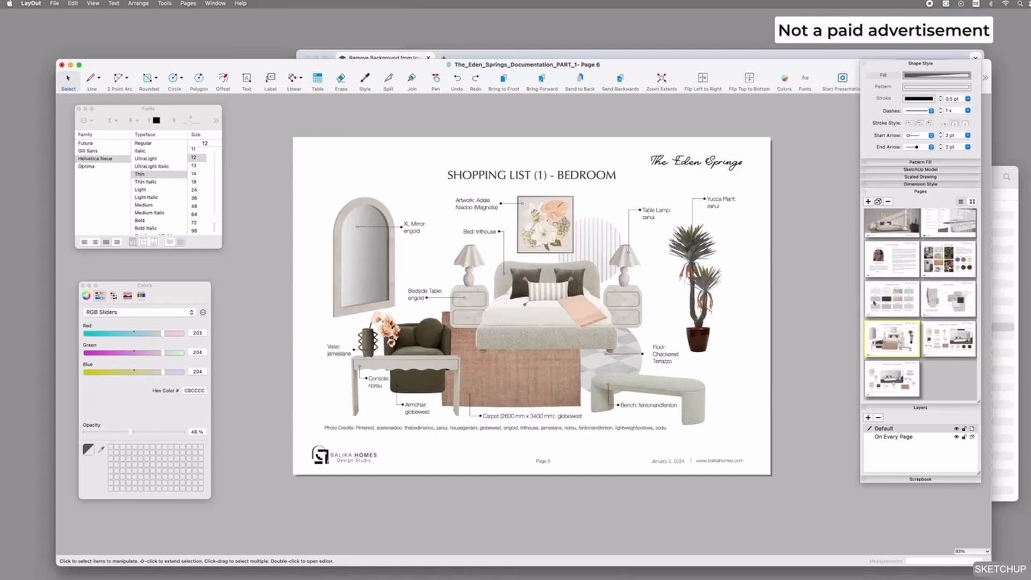
pyautogui.press('pageup')
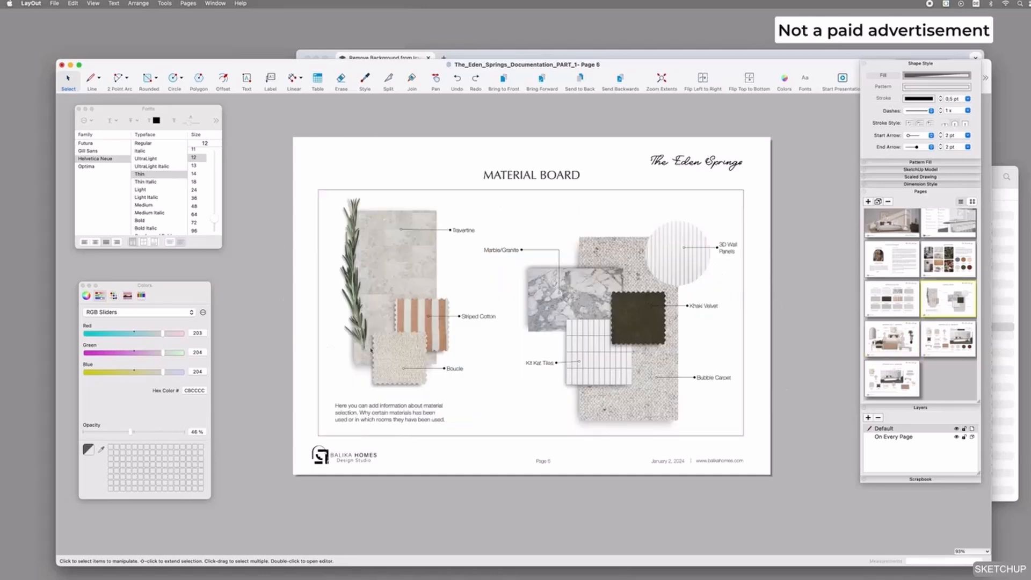
pyautogui.click(382, 213)
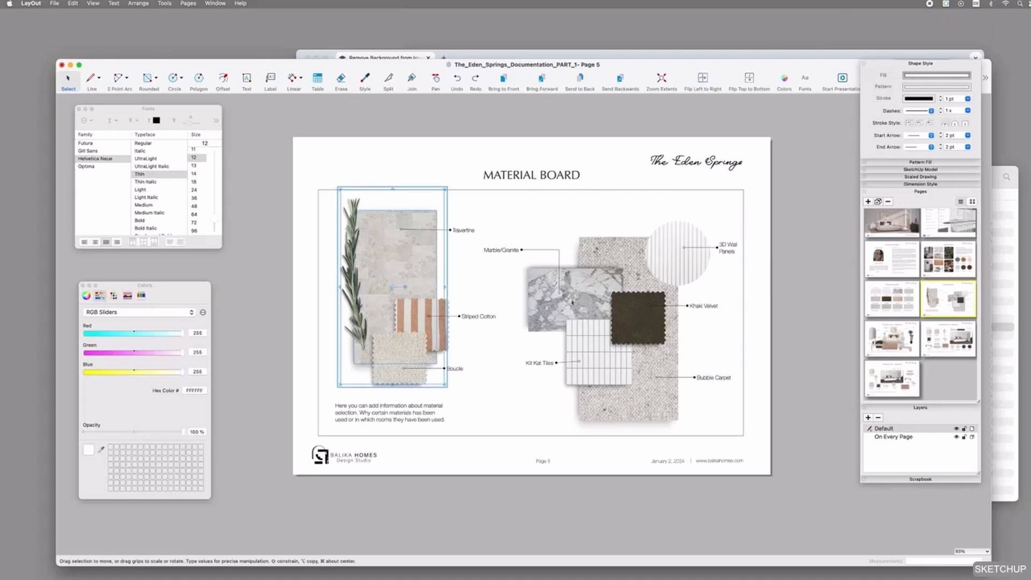
pyautogui.click(547, 294)
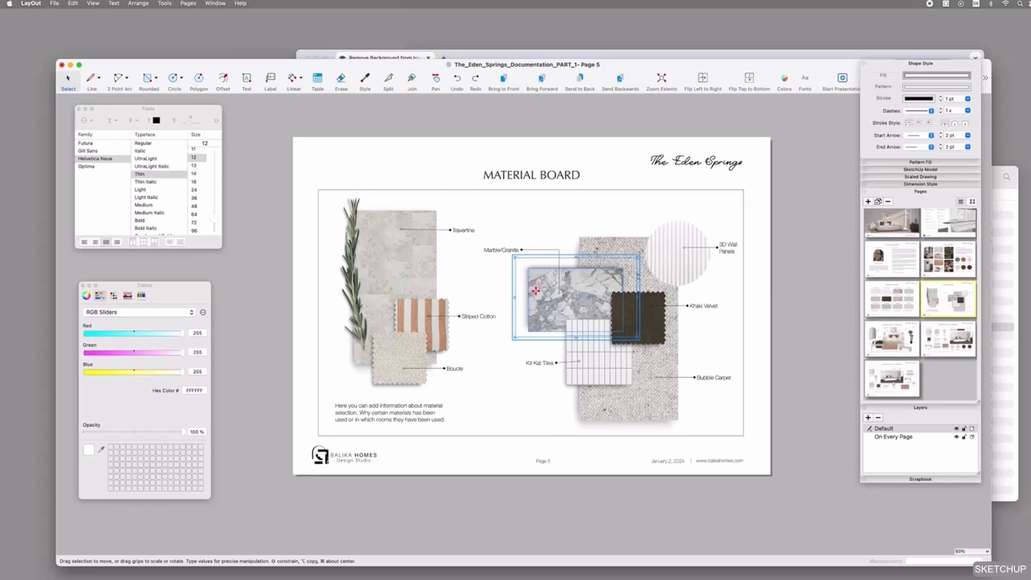
# Step: Copy the marble swatch to above the travertine sample and ungroup the copy
pyautogui.moveTo(539, 285); pyautogui.dragTo(369, 164)
pyautogui.click(338, 162)
pyautogui.click(395, 160)
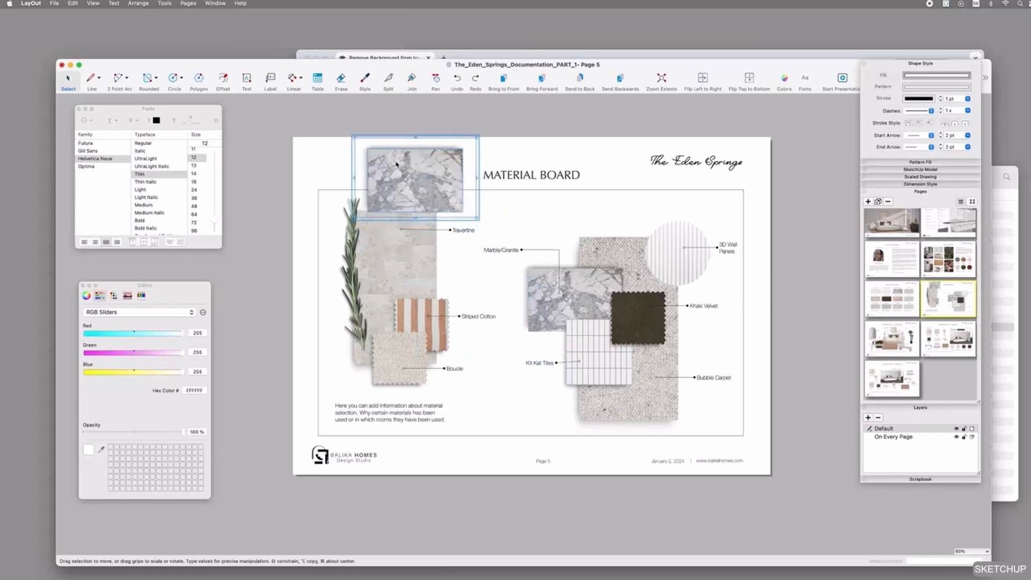
pyautogui.rightClick(396, 160)
pyautogui.click(329, 143)
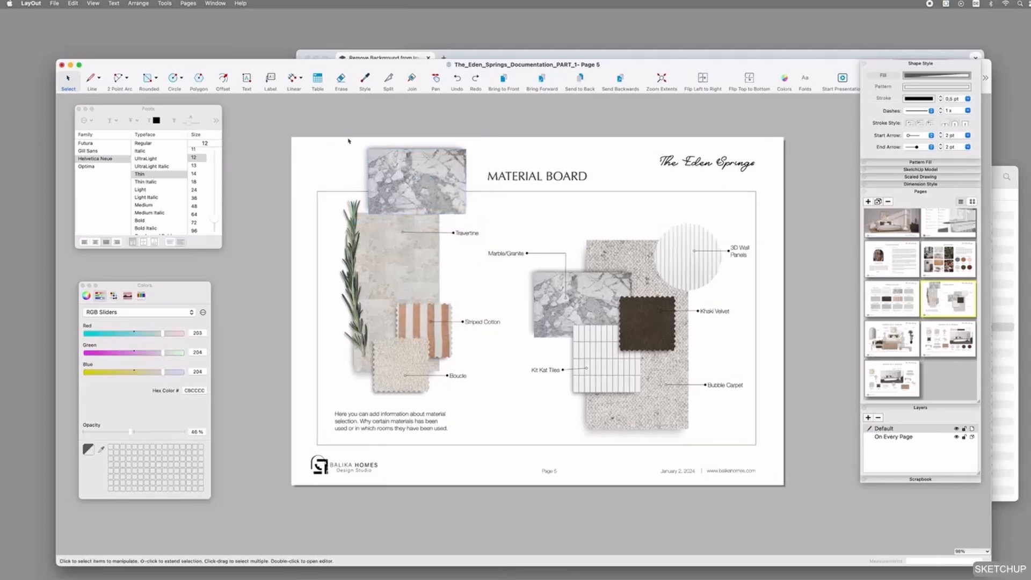
# Step: Inspect the marble copy's clipping mask and move its background shadow 45 mm left, out from behind the marble
pyautogui.scroll(3, 347, 141)
pyautogui.scroll(1, 357, 145)
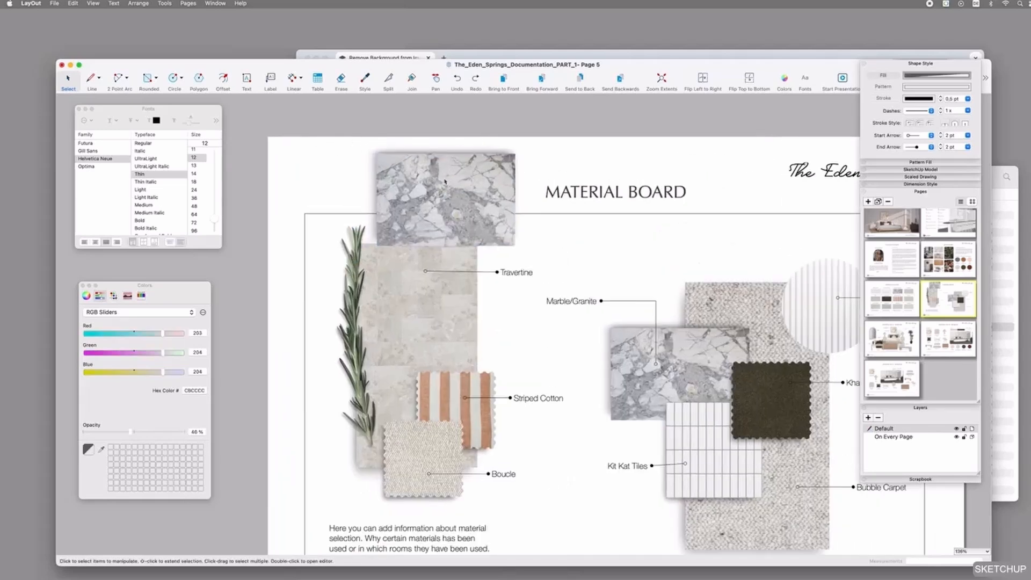
pyautogui.doubleClick(422, 182)
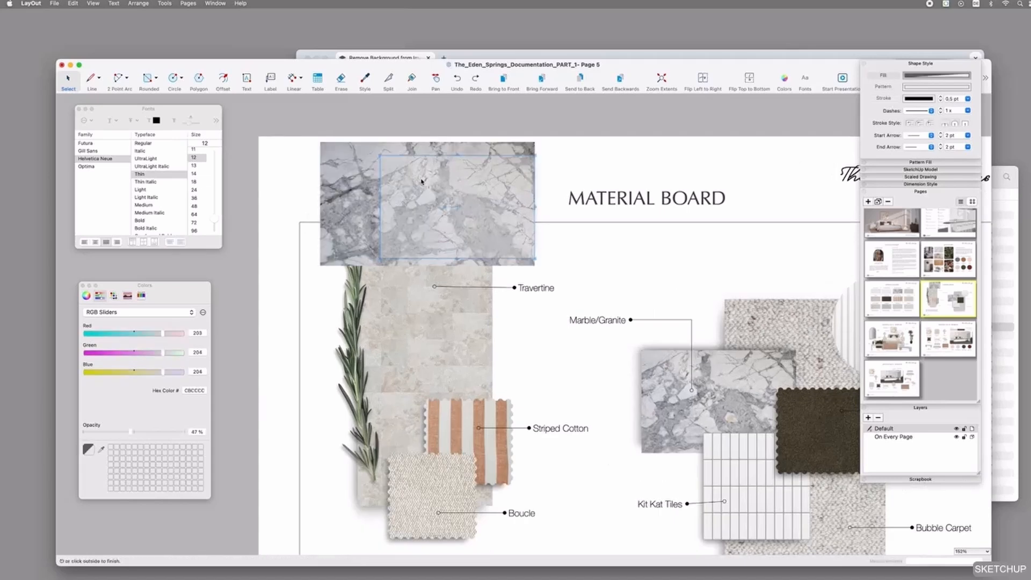
pyautogui.click(384, 150)
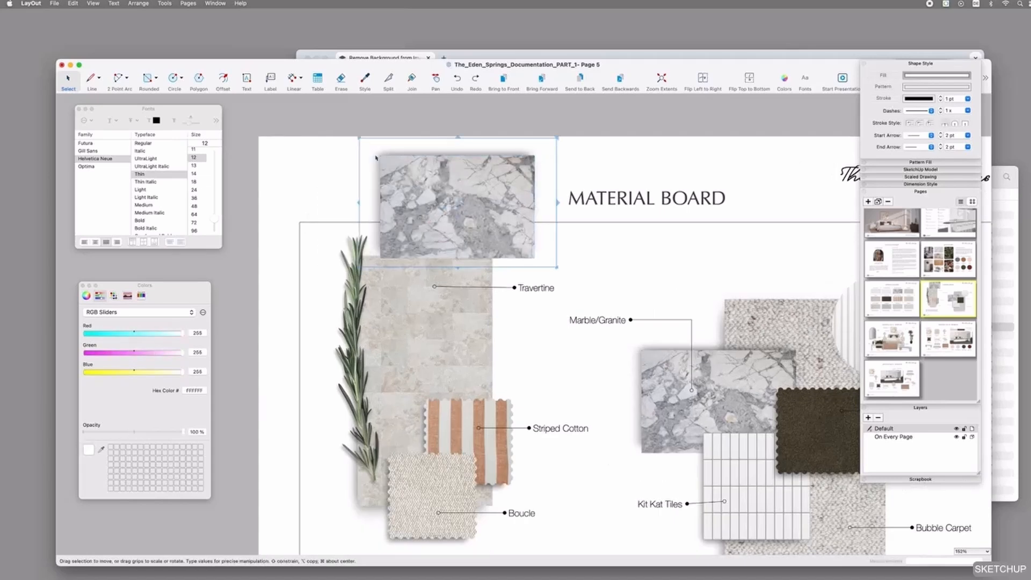
pyautogui.keyDown('shift'); pyautogui.click(385, 150); pyautogui.keyUp('shift')
pyautogui.keyDown('shift'); pyautogui.click(398, 146); pyautogui.keyUp('shift')
pyautogui.moveTo(378, 144); pyautogui.dragTo(294, 152)
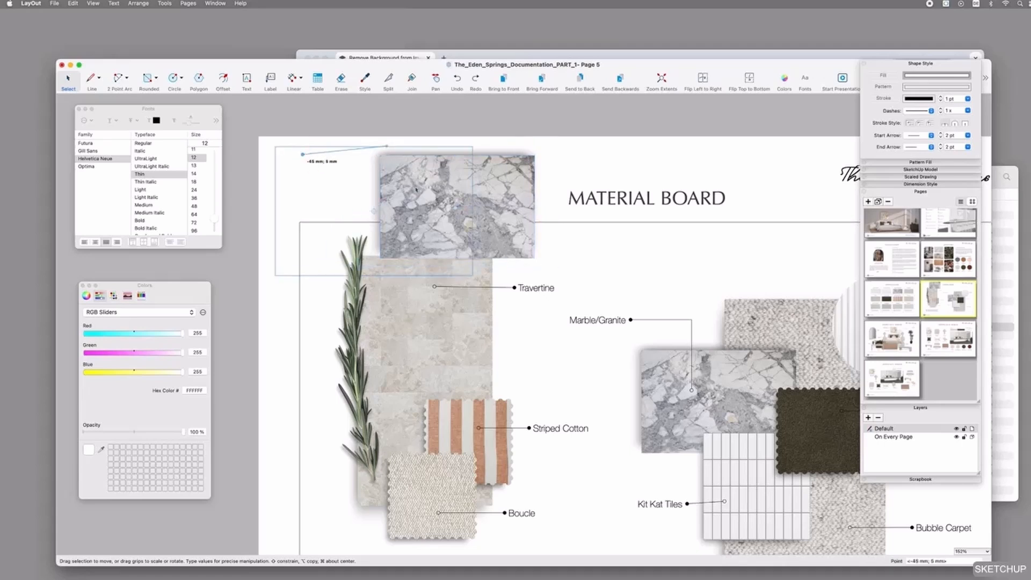
# Step: Switch to Finder to preview Background_Shaddow.png in the Materials folder, and return to LayOut
pyautogui.press('super+Tab')
pyautogui.press('super+Tab')
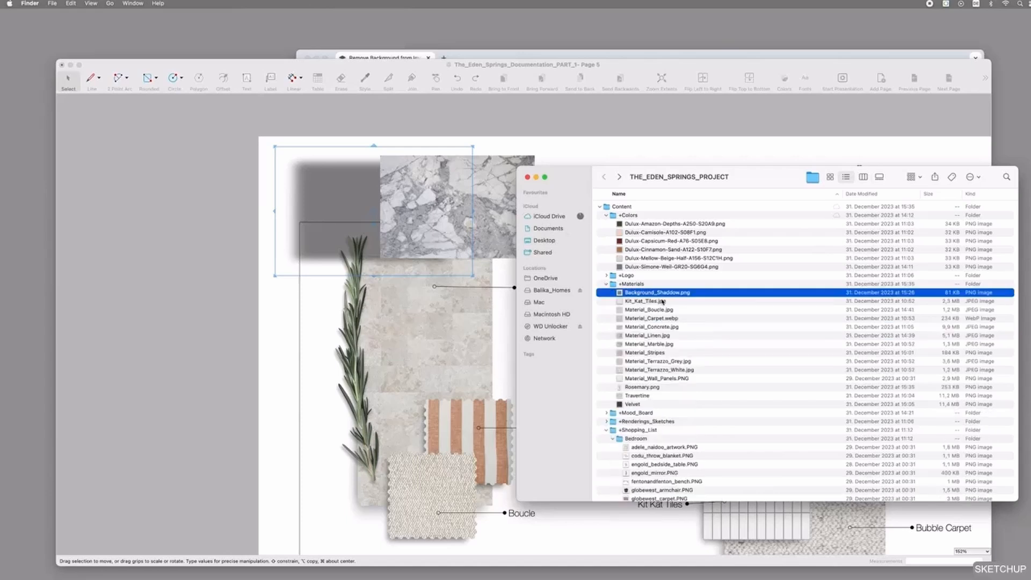
pyautogui.press('space')
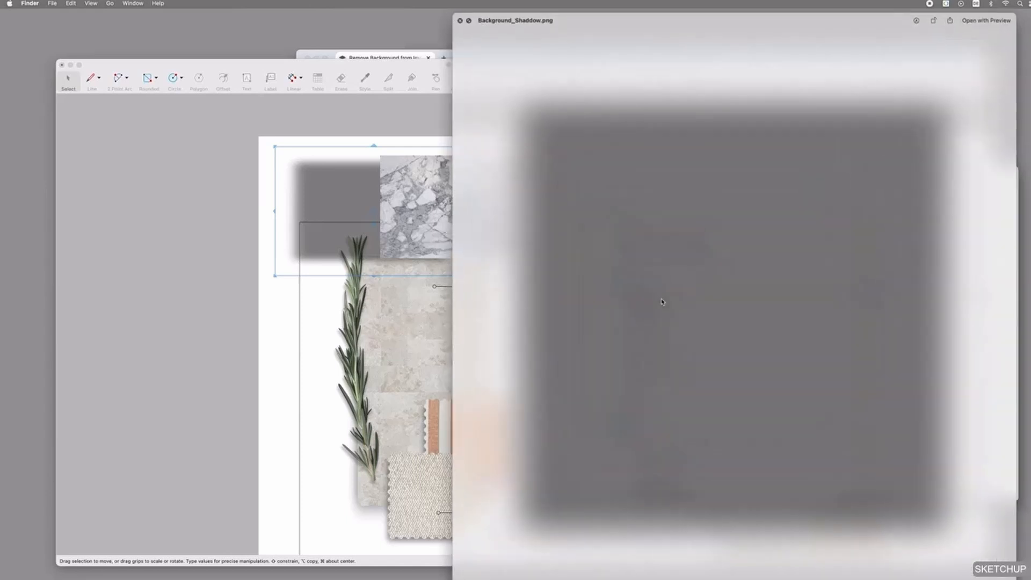
pyautogui.press('space')
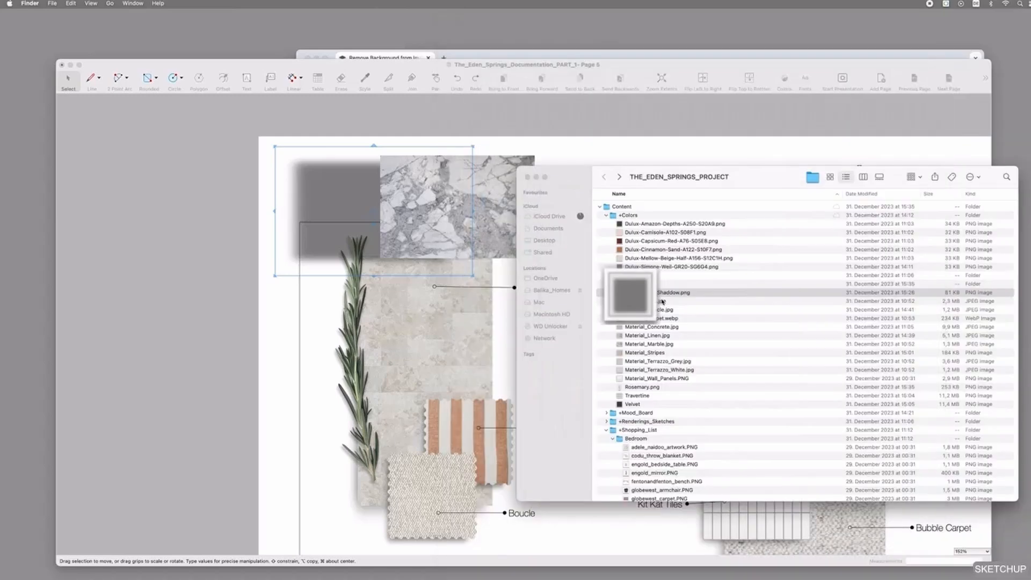
pyautogui.click(415, 132)
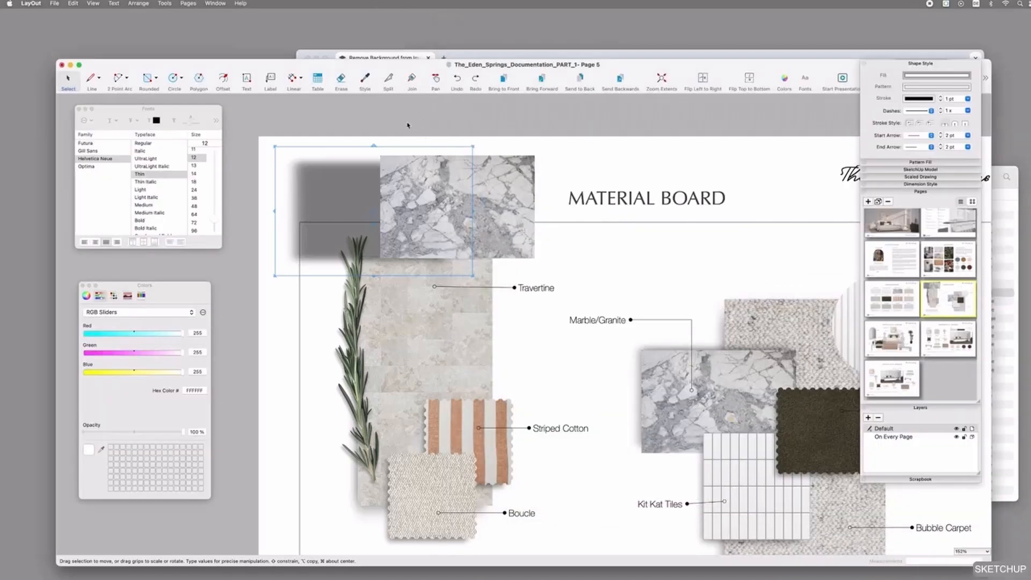
# Step: Shorten the shadow from its upper edge and realign it behind the marble, moving the grouped swatch below the page title
pyautogui.moveTo(374, 145)
pyautogui.mouseDown()
pyautogui.moveTo(372, 159)
pyautogui.moveTo(373, 147)
pyautogui.mouseUp()
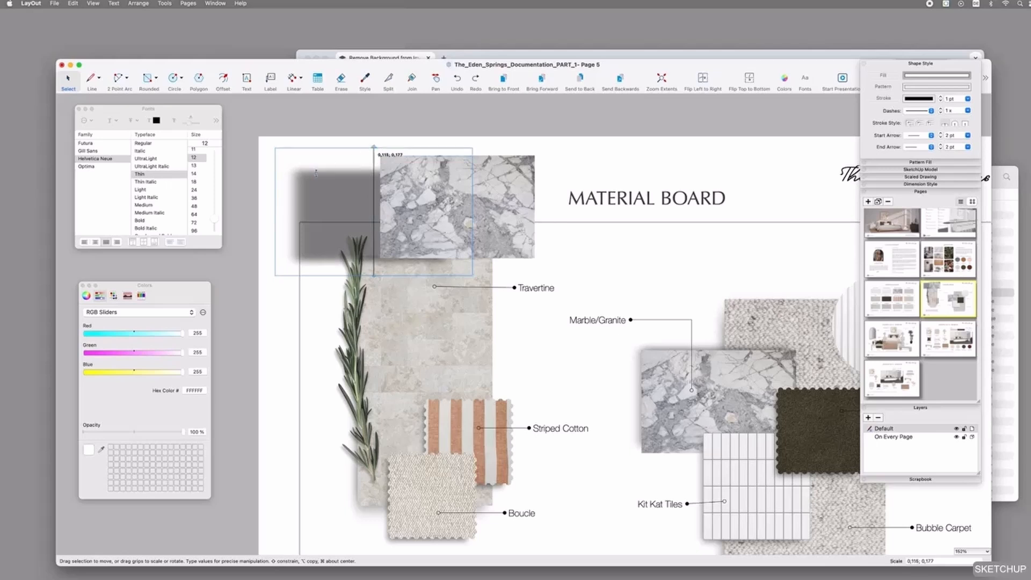
pyautogui.moveTo(307, 173); pyautogui.dragTo(392, 171)
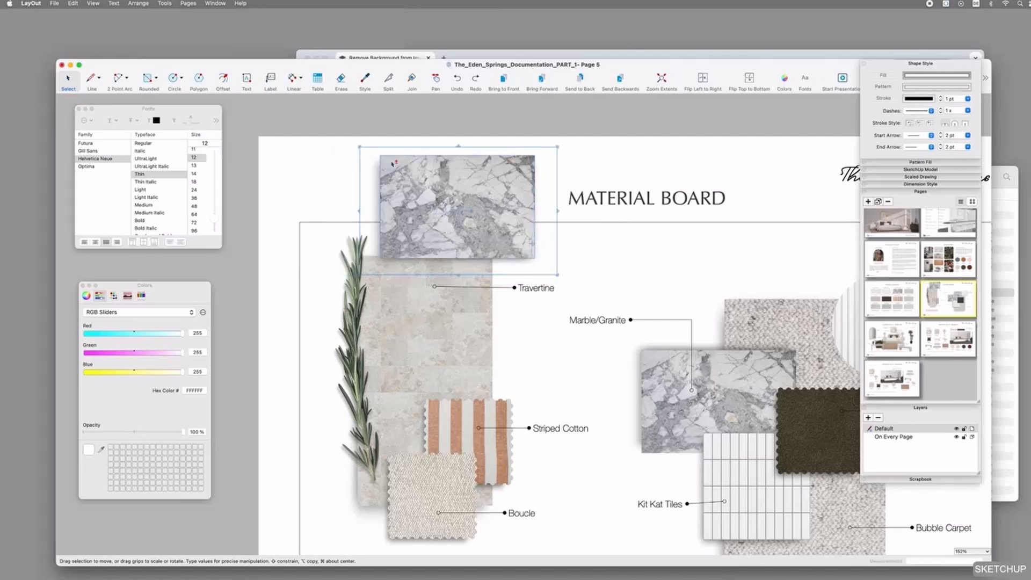
pyautogui.click(409, 167)
pyautogui.moveTo(410, 170); pyautogui.dragTo(564, 236)
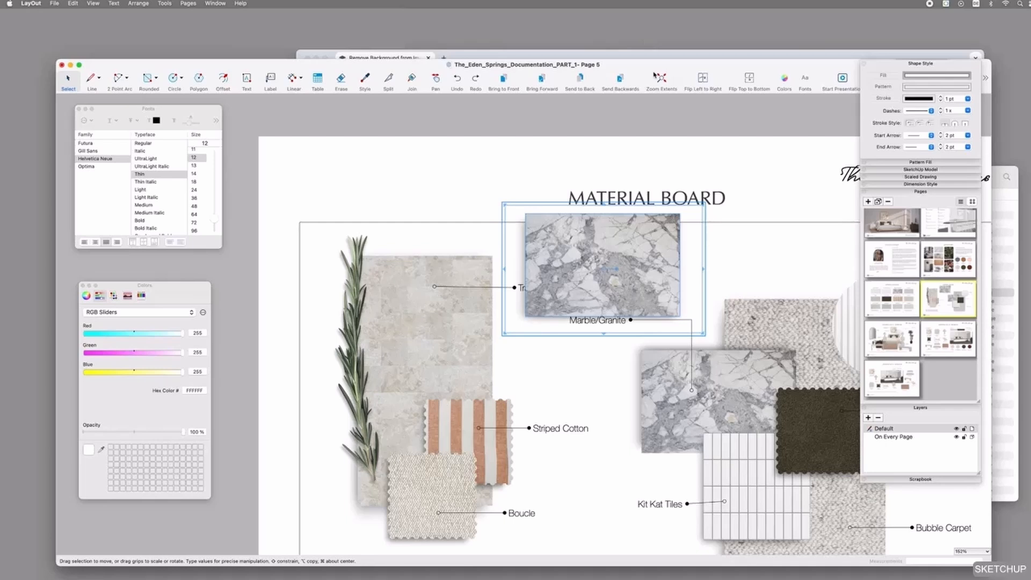
# Step: Draw a horizontal line about 5 mm long beside the gray scalloped sample, with stroke on and fill off
pyautogui.scroll(-5, 616, 268)
pyautogui.click(715, 300)
pyautogui.click(607, 462)
pyautogui.scroll(5, 606, 461)
pyautogui.press('l')
pyautogui.click(619, 482)
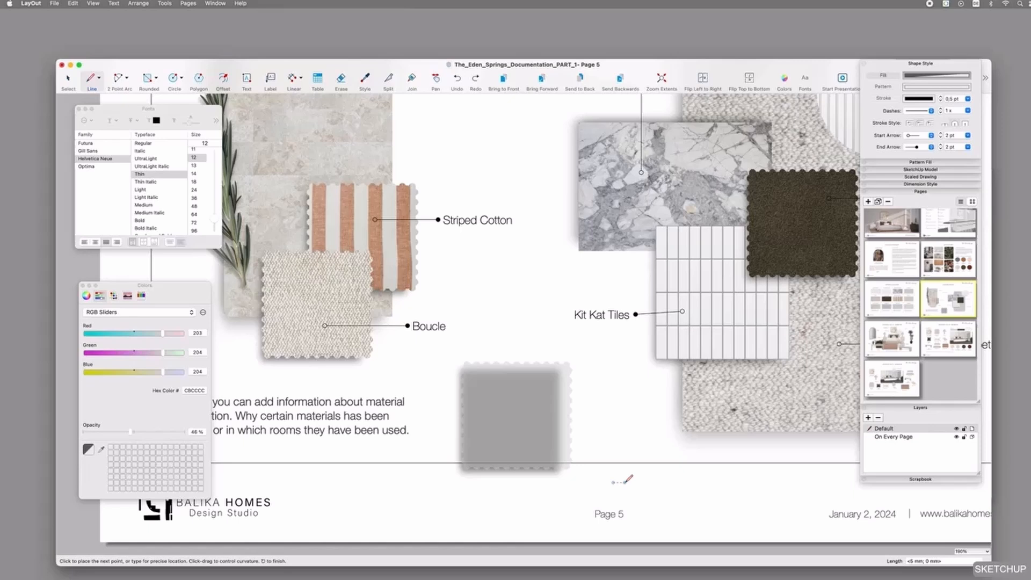
pyautogui.click(889, 99)
pyautogui.click(884, 75)
pyautogui.press('Escape')
pyautogui.press('space')
# Step: Remove the start and end arrows from the short horizontal line
pyautogui.click(617, 483)
pyautogui.click(918, 135)
pyautogui.click(916, 58)
pyautogui.click(916, 147)
pyautogui.click(916, 81)
pyautogui.click(661, 491)
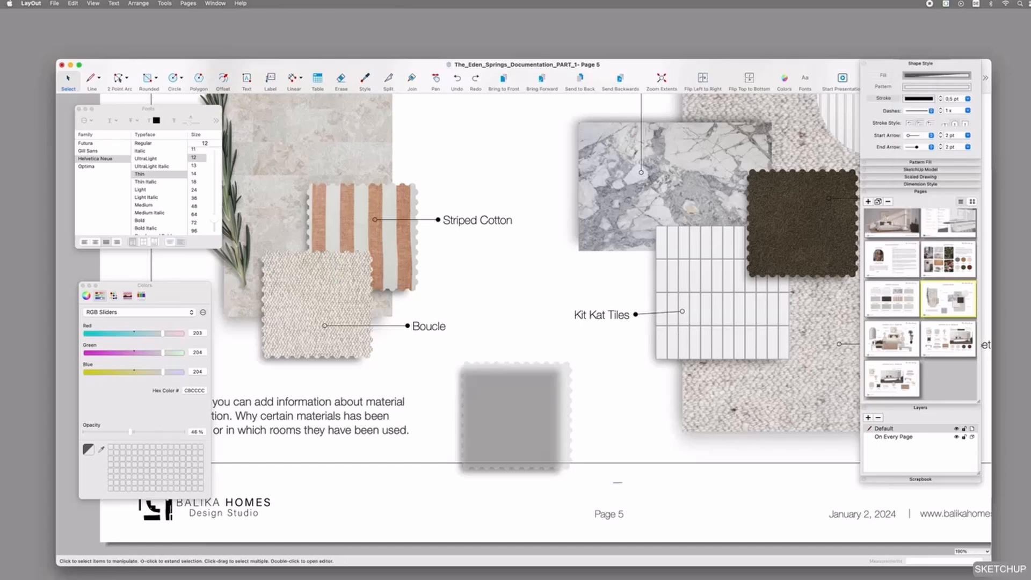
# Step: Draw a small arrowless two-point arc from the end of the short line and set the stroke to 0.4 pt
pyautogui.press('a')
pyautogui.click(919, 134)
pyautogui.click(915, 60)
pyautogui.click(915, 147)
pyautogui.click(924, 85)
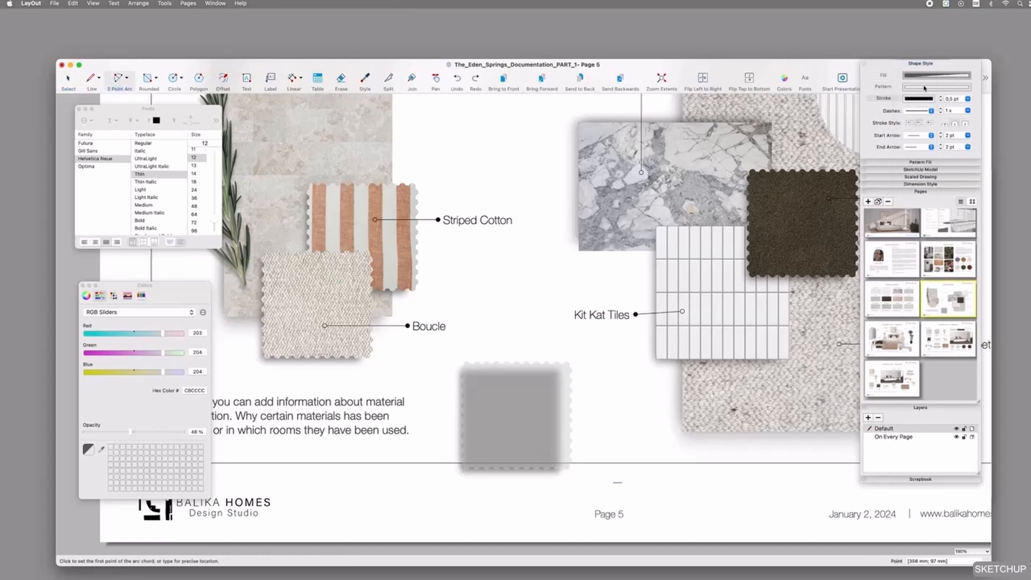
pyautogui.click(622, 482)
pyautogui.click(633, 482)
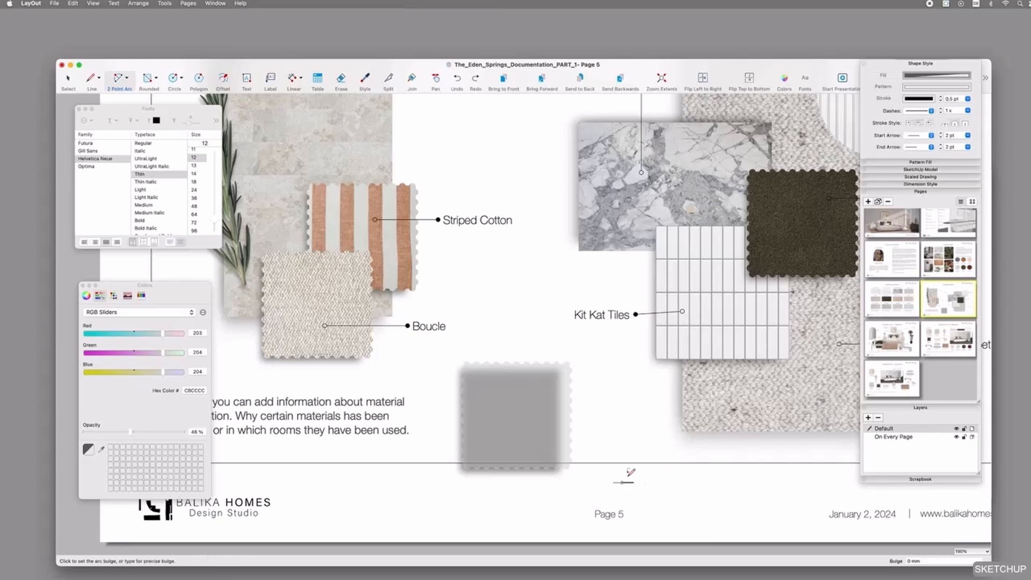
pyautogui.scroll(5, 632, 475)
pyautogui.click(632, 475)
pyautogui.press('space')
pyautogui.click(967, 99)
pyautogui.click(954, 122)
# Step: Copy the line and arc 8 mm to the right, and duplicate the resulting pair to form a four-arc scalloped edge
pyautogui.keyDown('alt'); pyautogui.moveTo(624, 479); pyautogui.dragTo(665, 480); pyautogui.keyUp('alt')
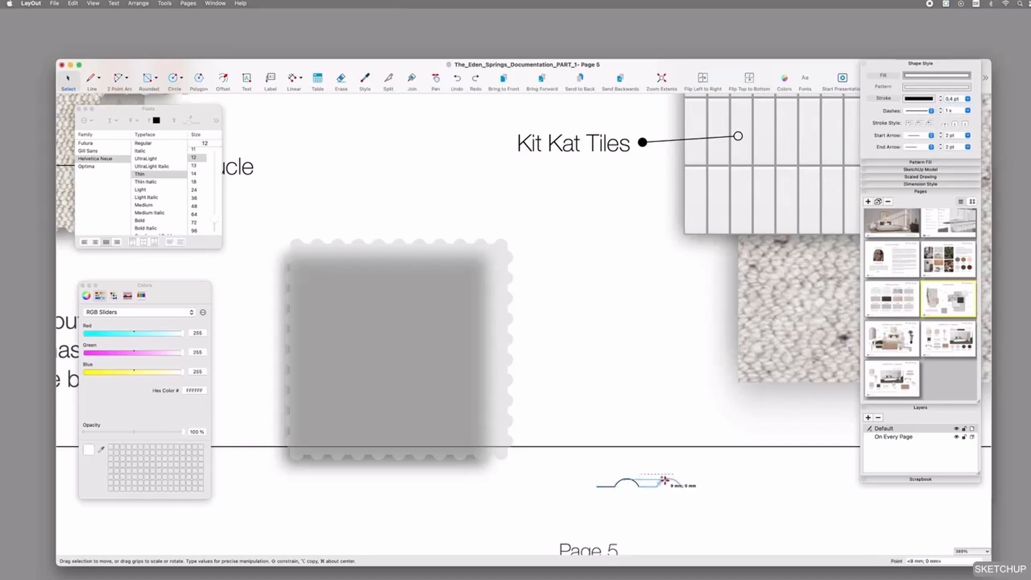
pyautogui.moveTo(578, 464); pyautogui.dragTo(719, 513)
pyautogui.keyDown('alt'); pyautogui.moveTo(627, 480); pyautogui.dragTo(713, 479); pyautogui.keyUp('alt')
pyautogui.click(712, 513)
# Step: Join all the line and arc segments of the scalloped edge into one path and select it
pyautogui.click(412, 80)
pyautogui.click(749, 480)
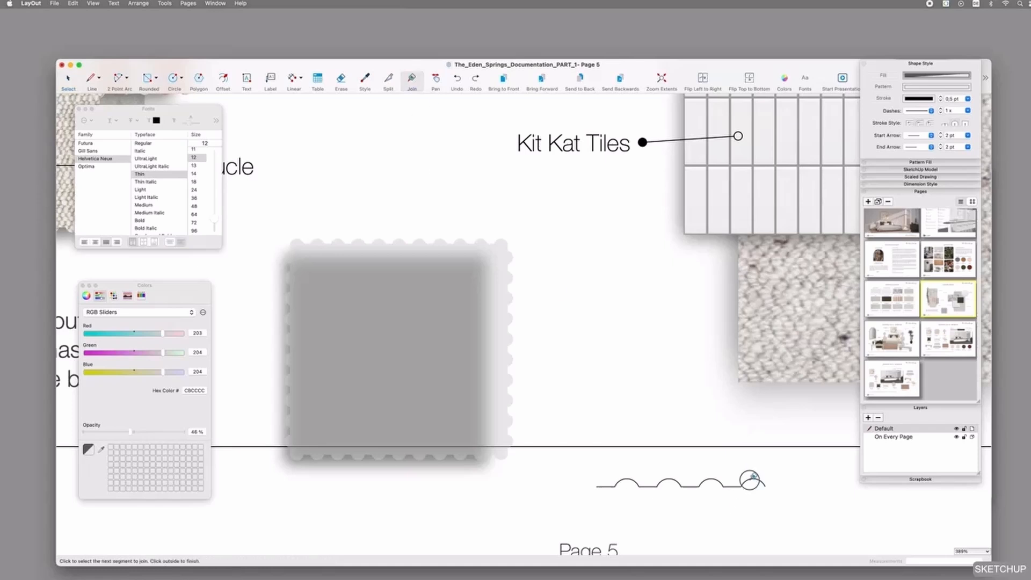
pyautogui.click(727, 486)
pyautogui.click(719, 482)
pyautogui.click(693, 485)
pyautogui.click(672, 479)
pyautogui.click(649, 486)
pyautogui.click(618, 482)
pyautogui.click(603, 485)
pyautogui.press('space')
pyautogui.click(700, 485)
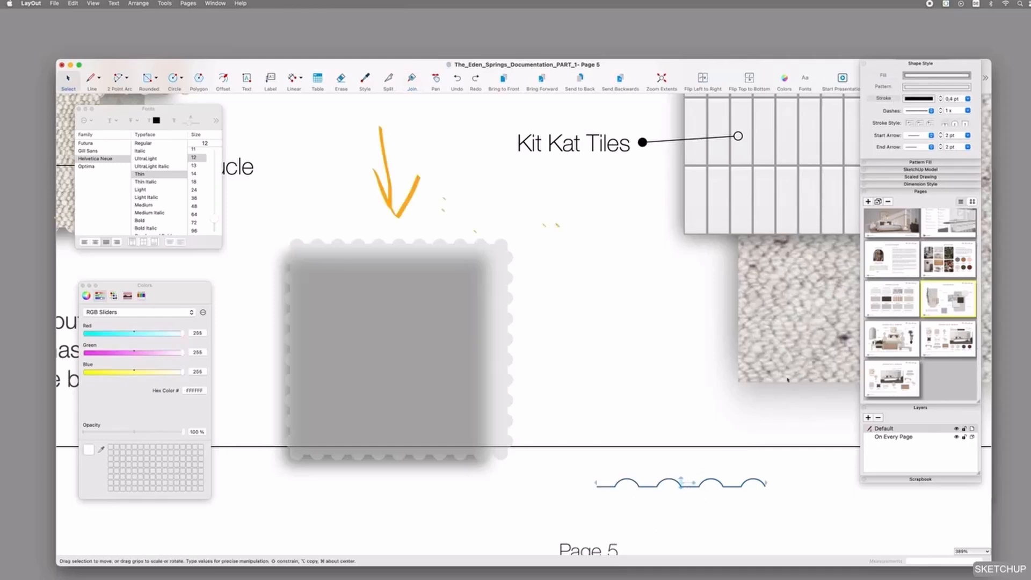
# Step: Return to the Material Board page and delete the gray scalloped sample below the swatches
pyautogui.click(508, 263)
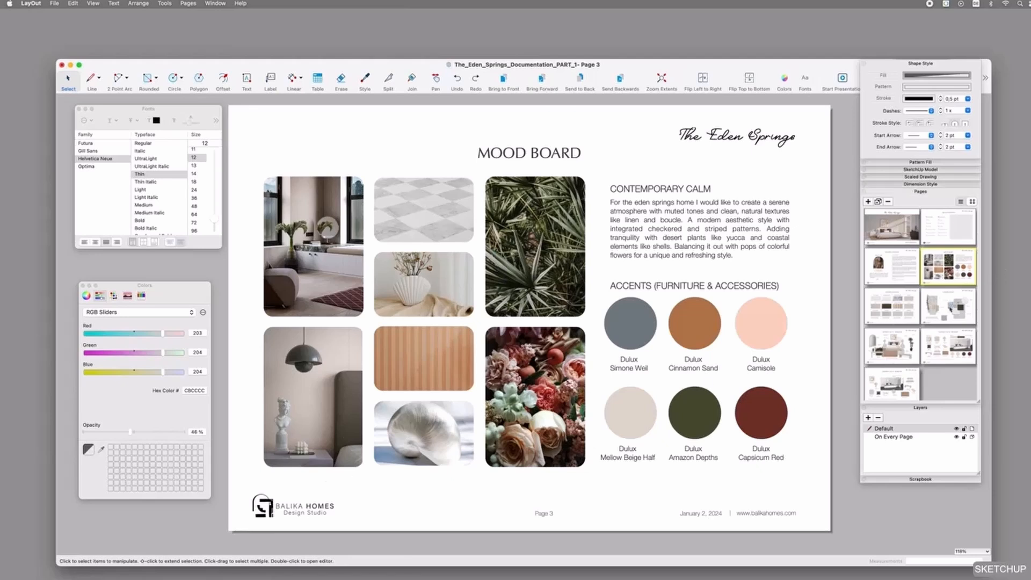
pyautogui.click(950, 309)
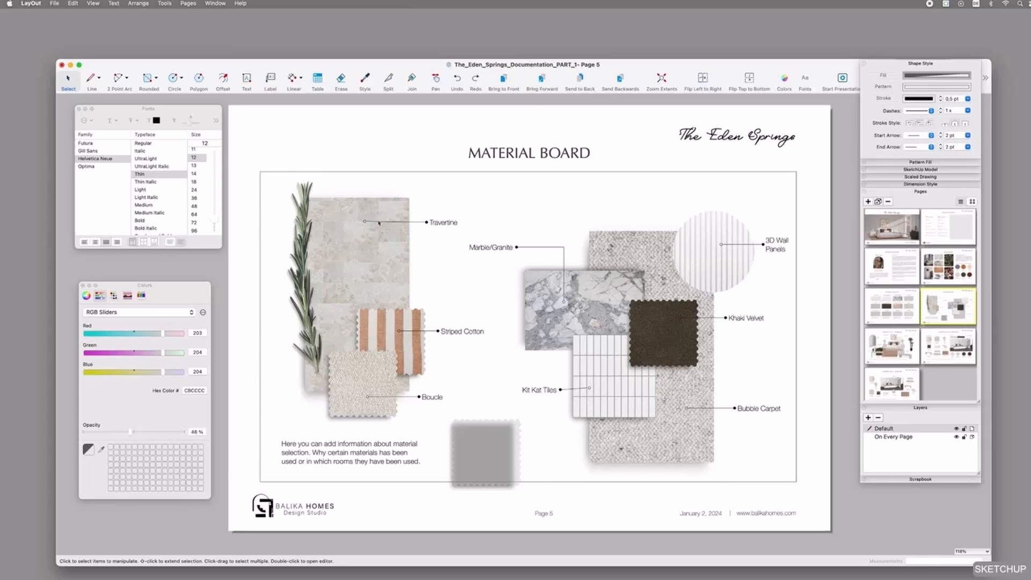
pyautogui.click(511, 465)
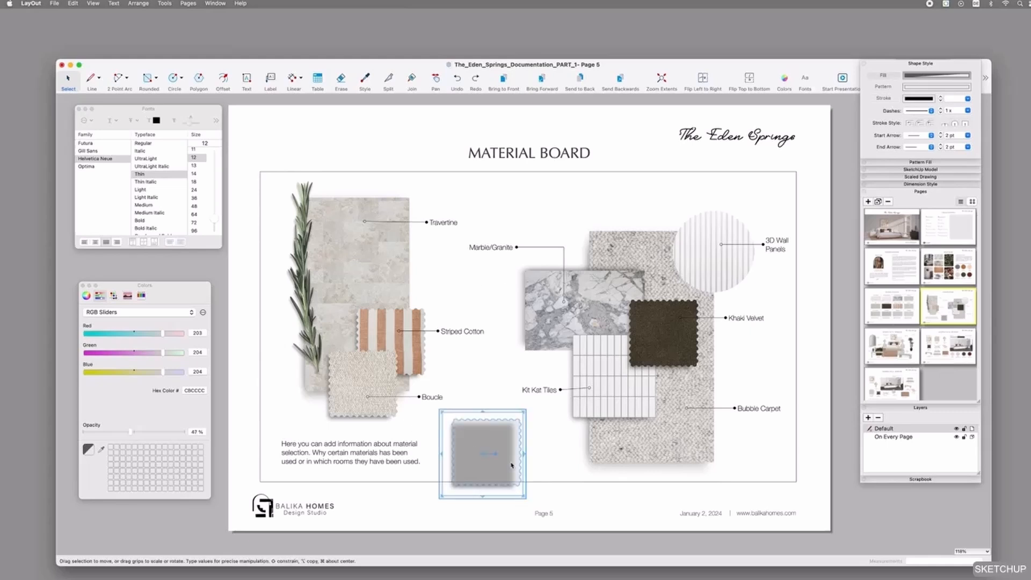
pyautogui.press('Delete')
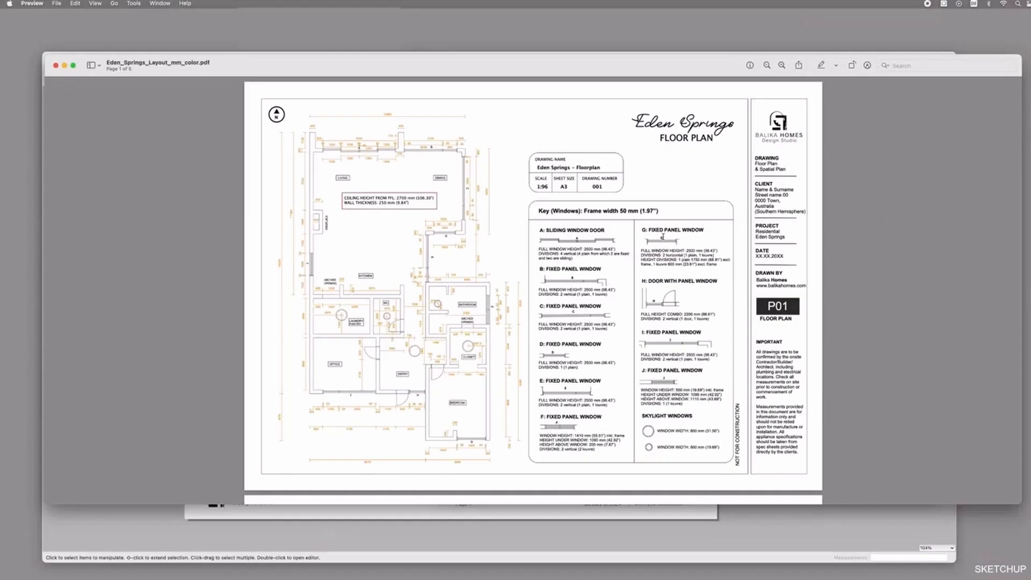
# Step: Examine the floor plan and spatial plan sheets P01 to P05 in Eden_Springs_Layout_mm_color.pdf
pyautogui.scroll(-5, 663, 237)
pyautogui.scroll(-6, 663, 235)
pyautogui.scroll(-5, 663, 237)
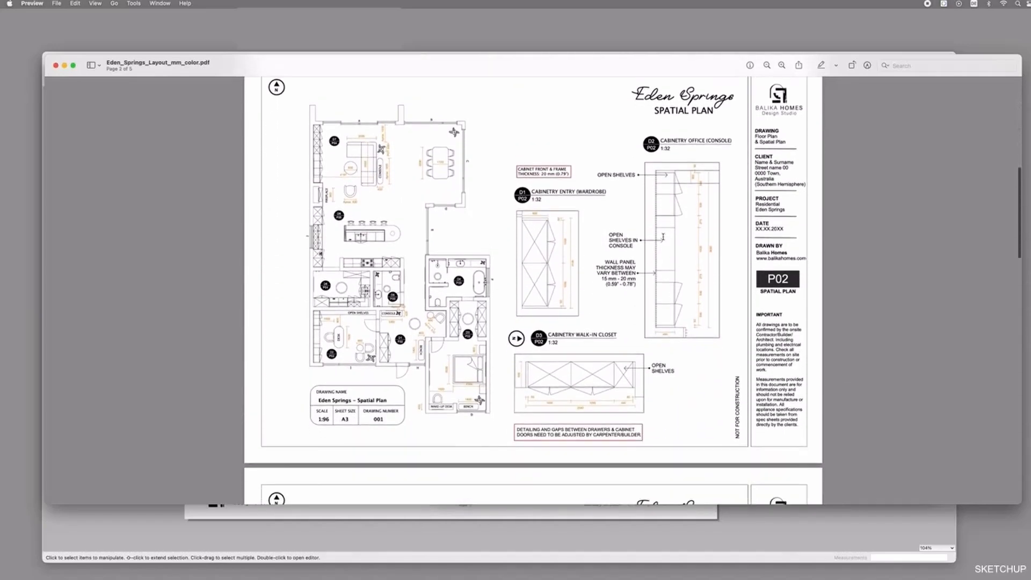
pyautogui.scroll(-6, 663, 236)
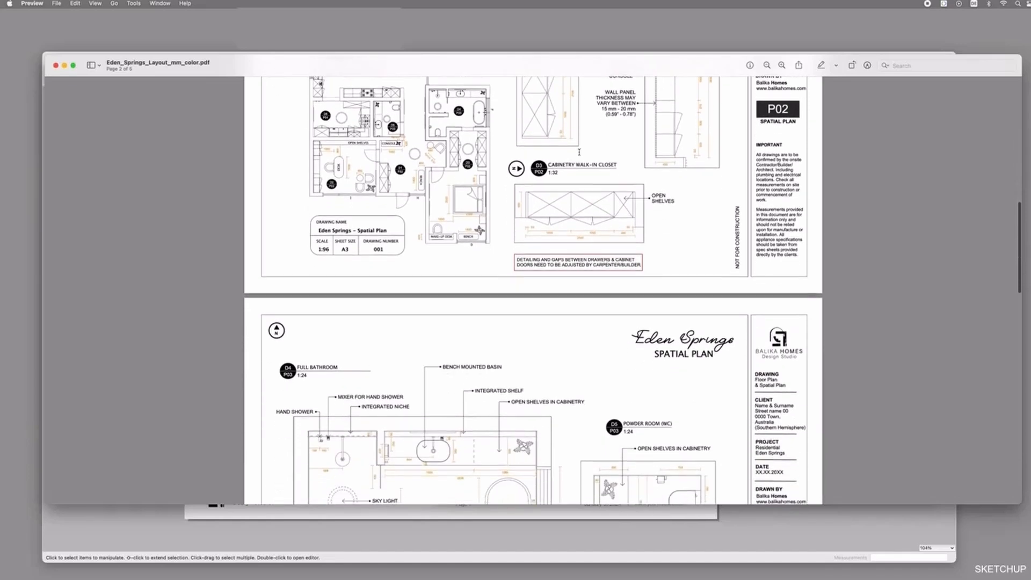
pyautogui.scroll(-8, 453, 145)
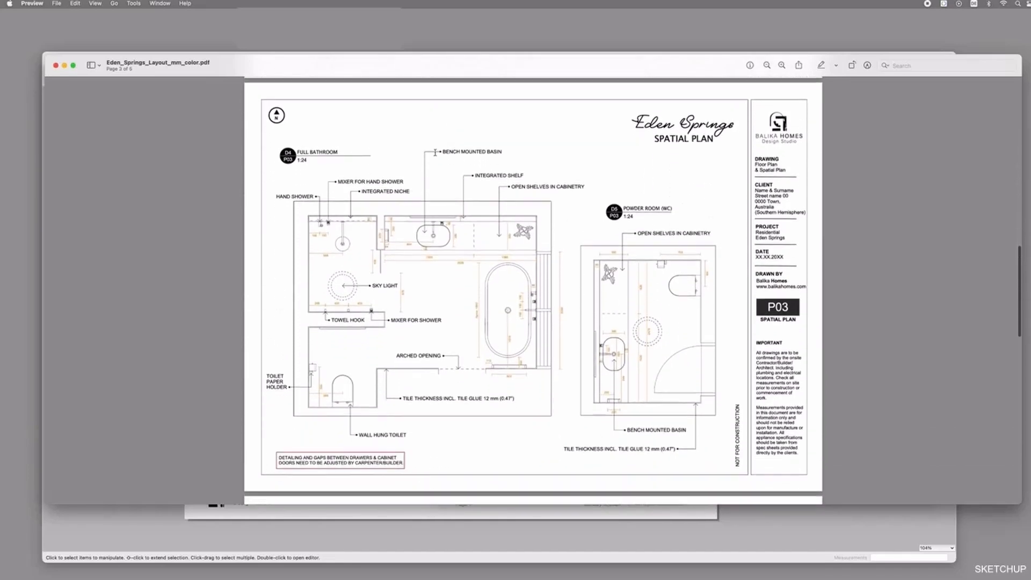
pyautogui.scroll(-6, 519, 409)
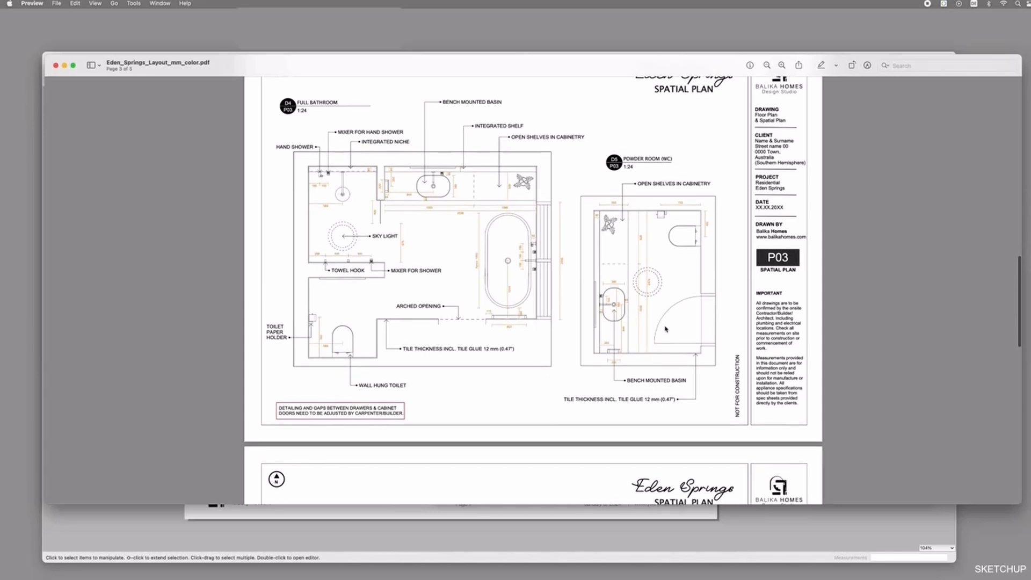
pyautogui.scroll(-10, 664, 326)
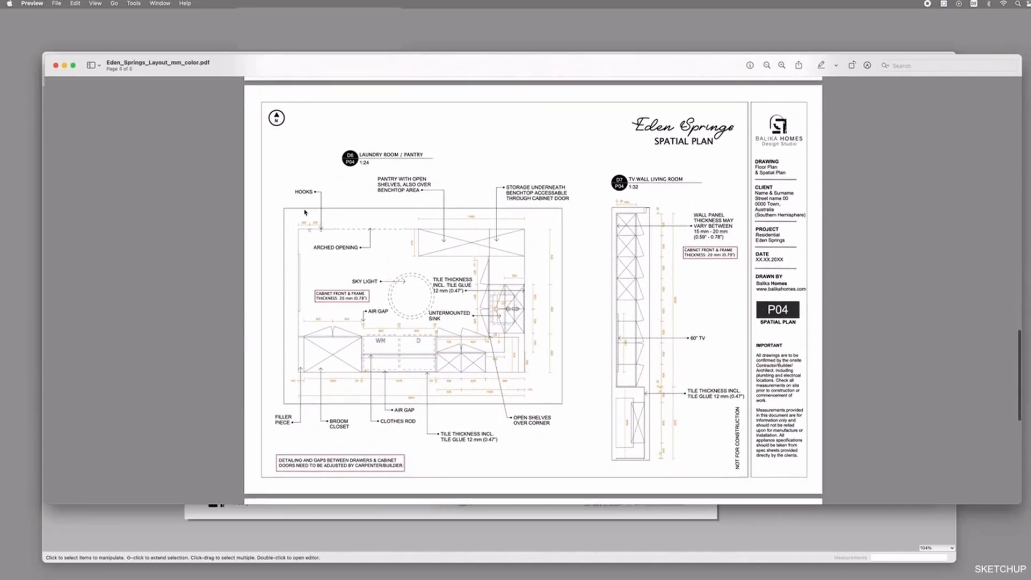
pyautogui.scroll(-11, 305, 212)
pyautogui.scroll(-5, 300, 211)
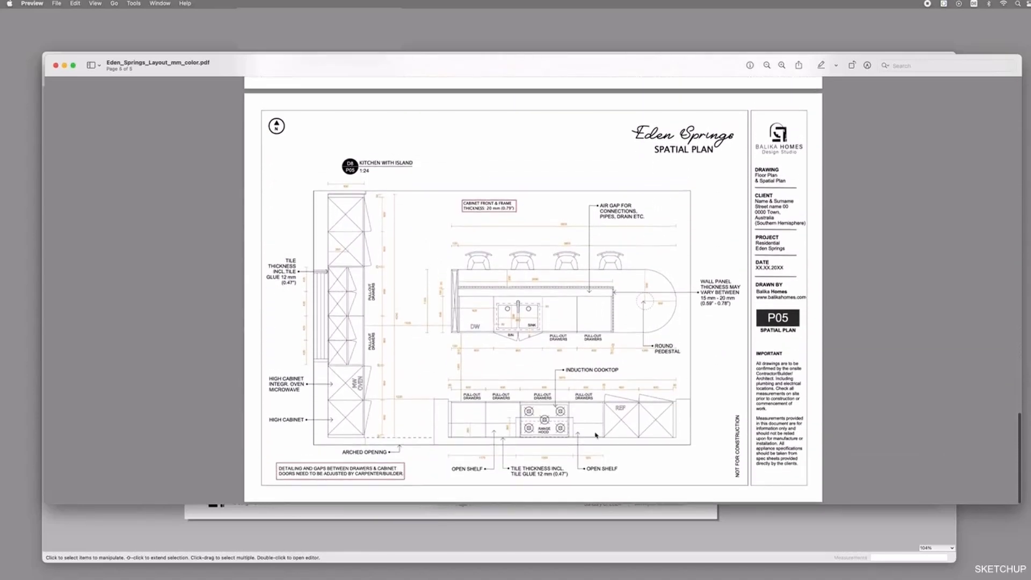
# Step: Go back to sheet P01 of the PDF and preview Eden_Springs_Floorplan_mm.skp in Finder
pyautogui.scroll(20, 474, 289)
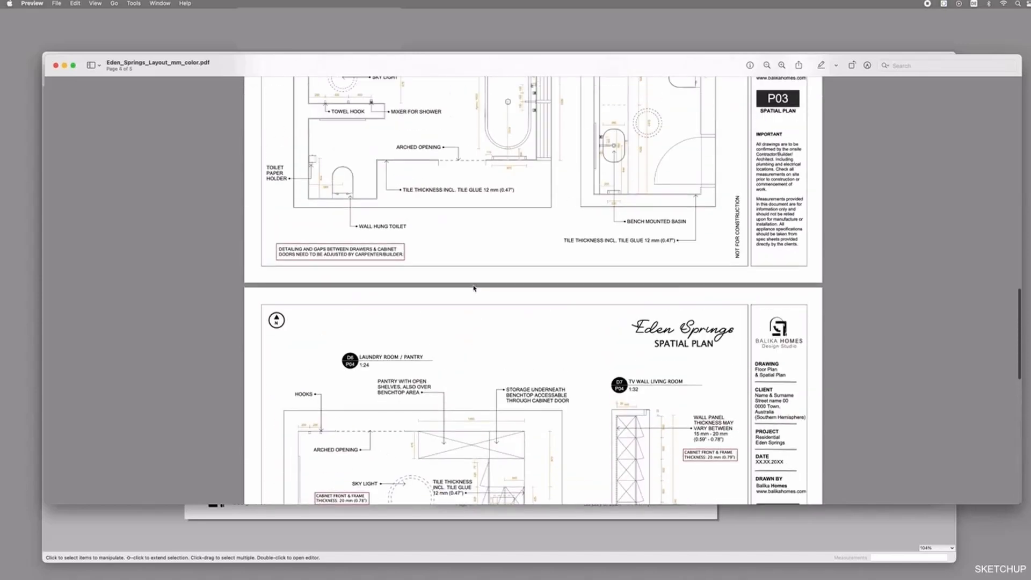
pyautogui.moveTo(188, 70); pyautogui.dragTo(186, 80)
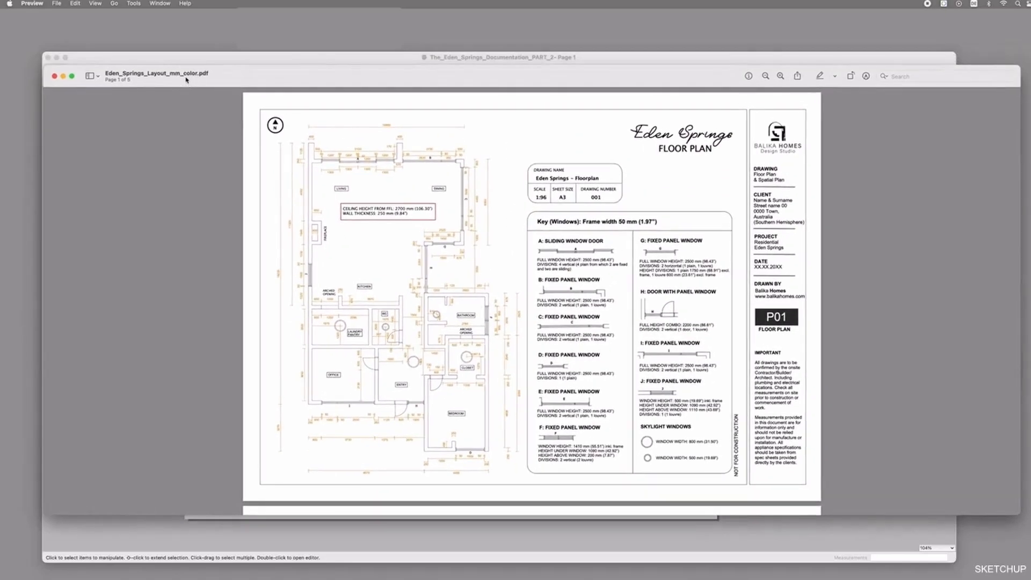
pyautogui.press('super+Tab')
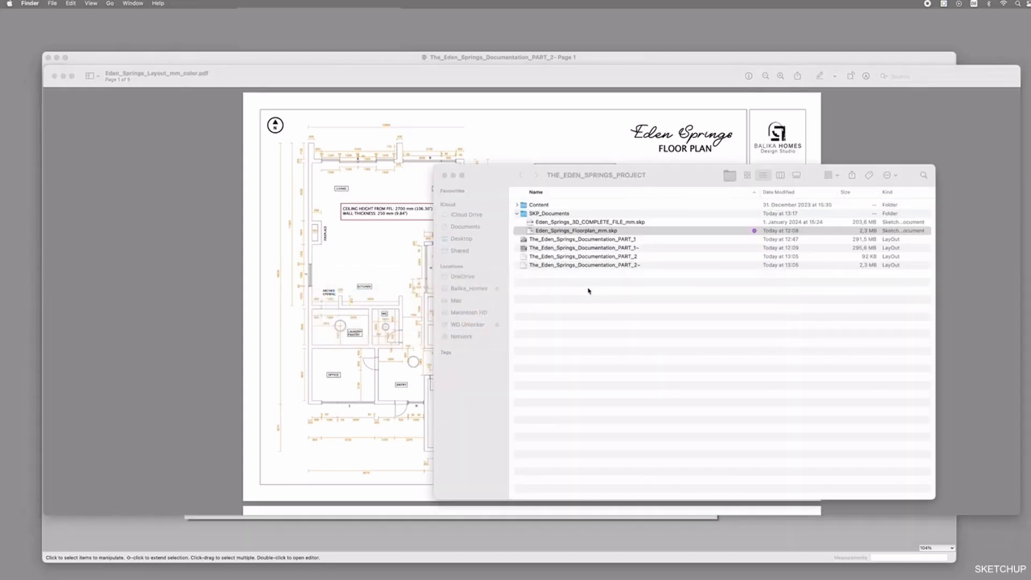
pyautogui.press('space')
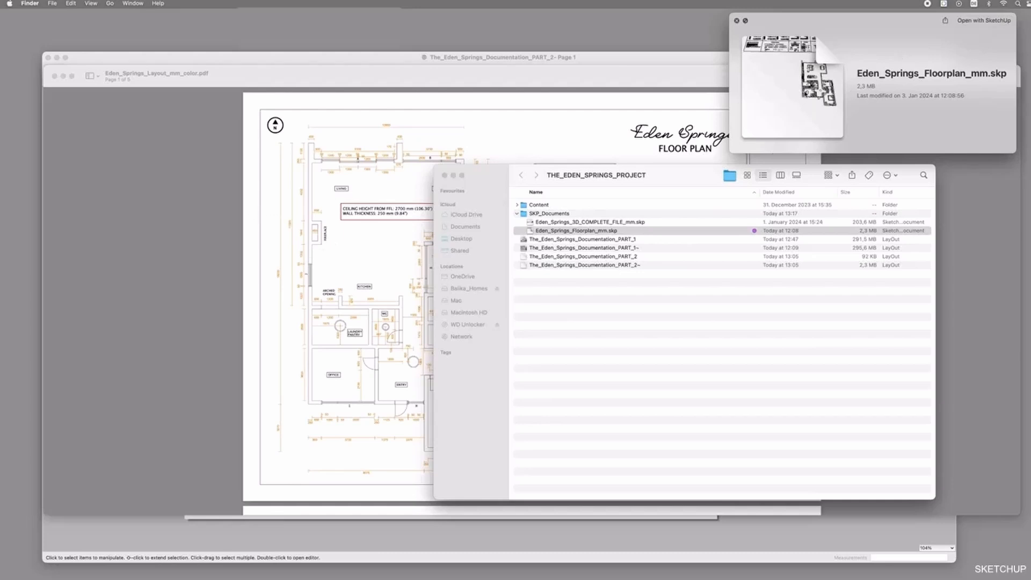
pyautogui.press('space')
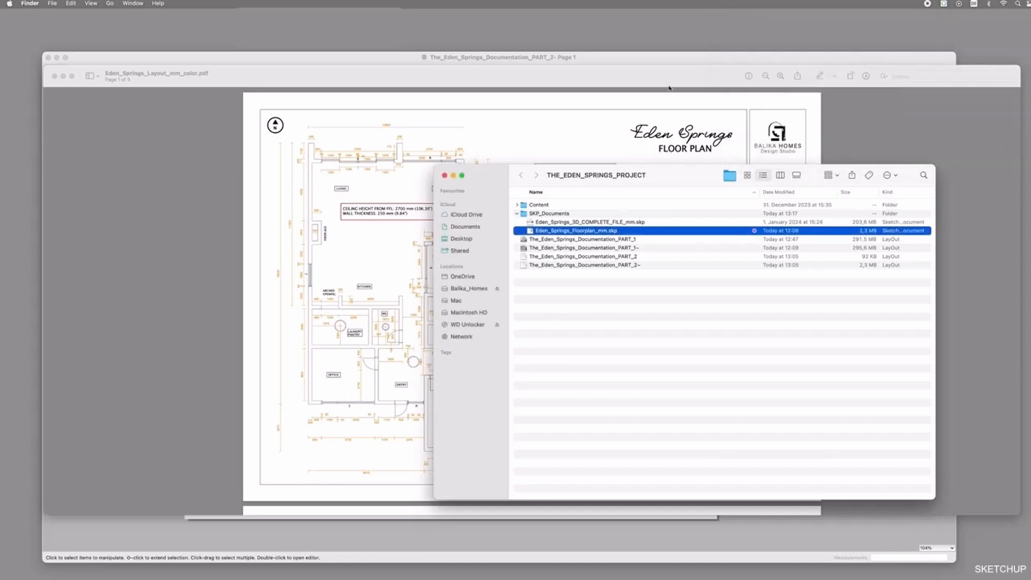
# Step: Insert Eden_Springs_Floorplan_mm.skp from the Finder project folder onto Page 1 of The_Eden_Springs_Documentation_PART_2 in LayOut
pyautogui.click(651, 61)
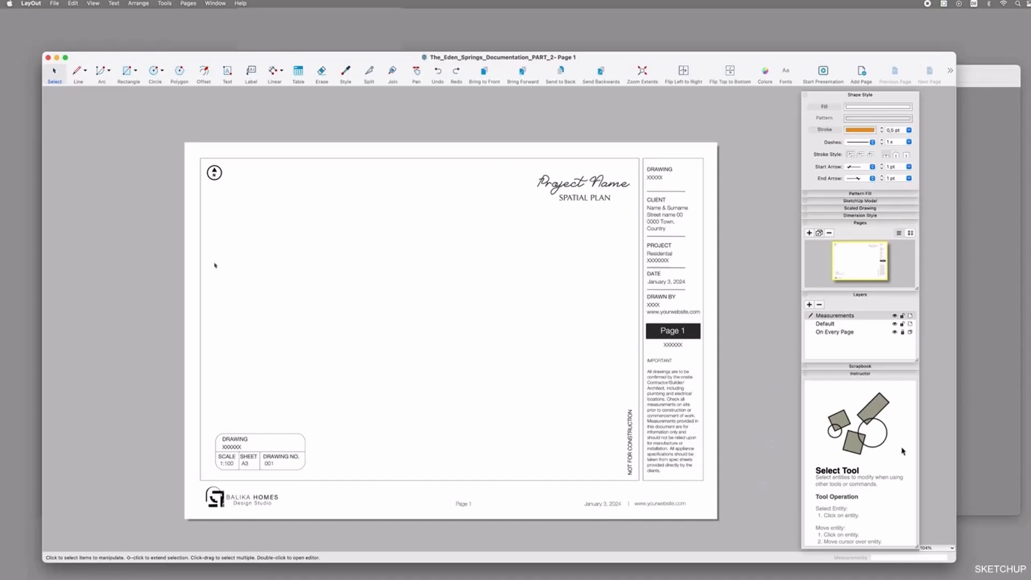
pyautogui.press('super+Tab')
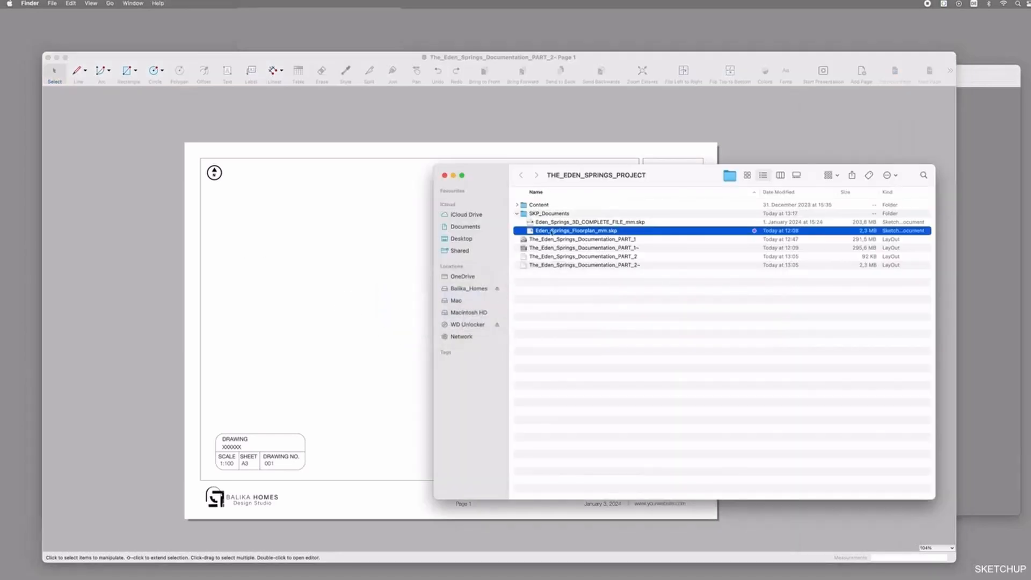
pyautogui.moveTo(552, 231); pyautogui.dragTo(345, 231)
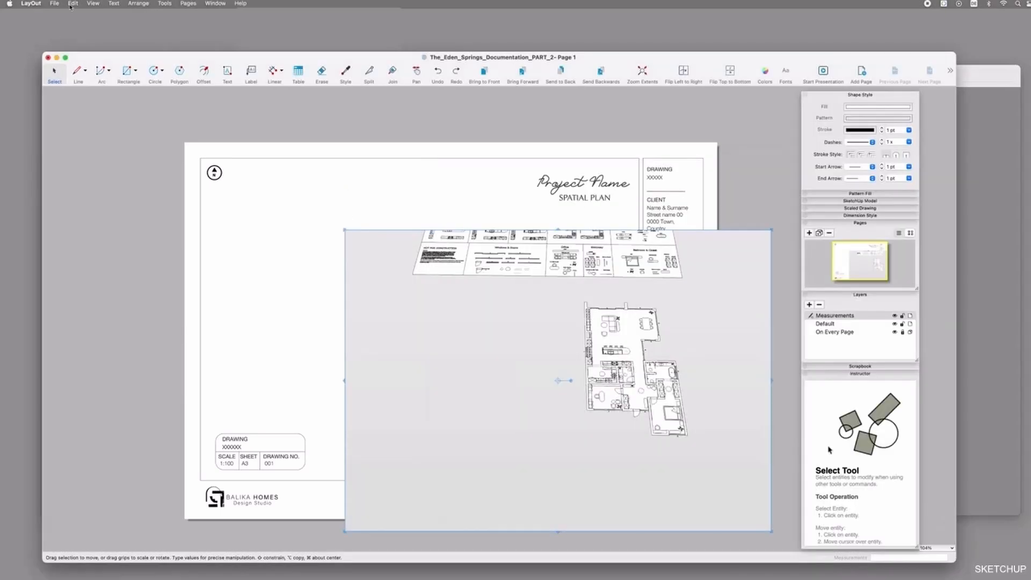
pyautogui.click(54, 3)
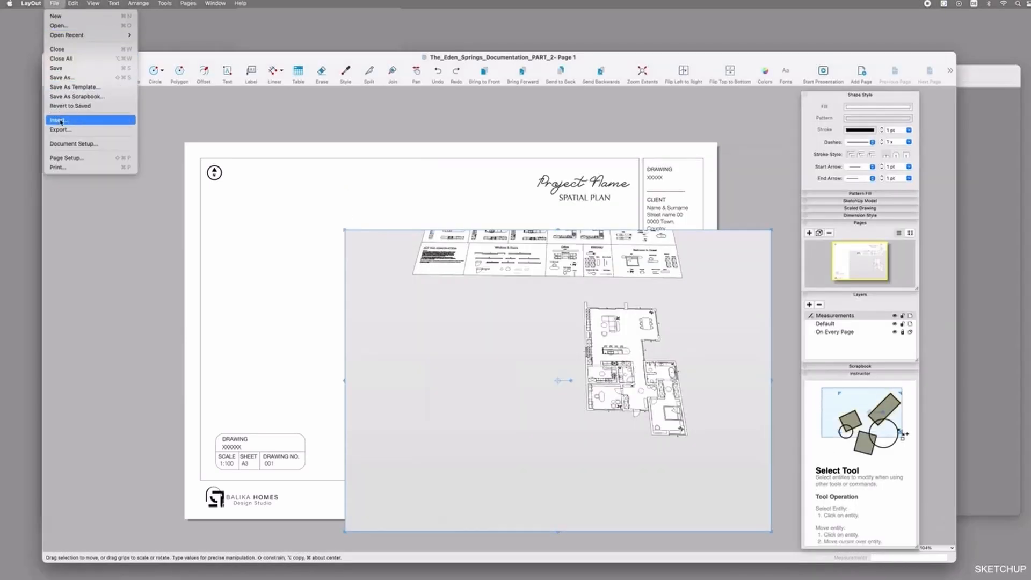
pyautogui.click(483, 373)
pyautogui.click(490, 333)
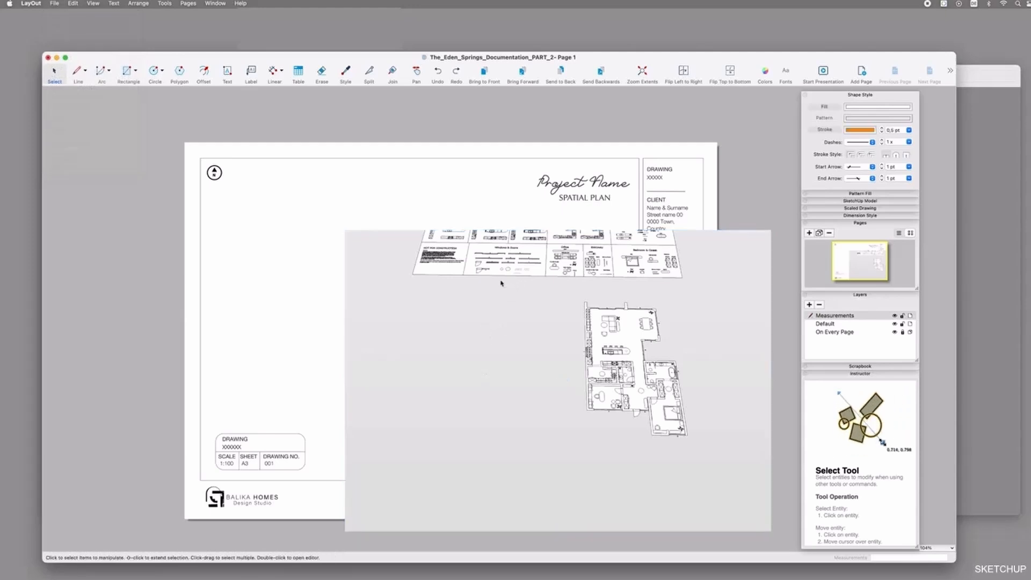
# Step: Move the inserted floor plan viewport up over the drawing area and scale it down to fit inside the frame
pyautogui.click(504, 248)
pyautogui.moveTo(434, 253); pyautogui.dragTo(329, 213)
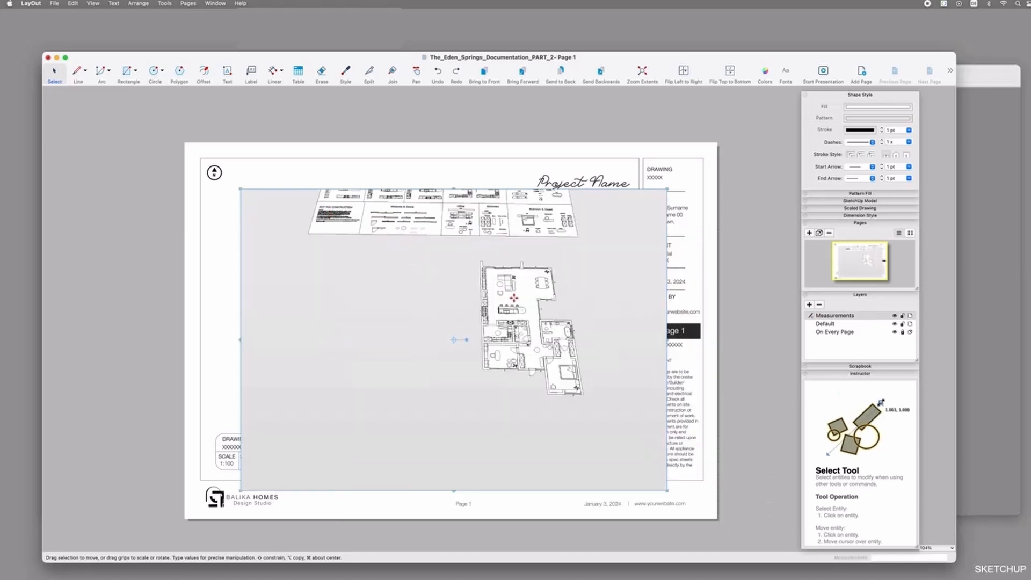
pyautogui.moveTo(667, 489)
pyautogui.mouseDown()
pyautogui.moveTo(640, 405)
pyautogui.moveTo(575, 404)
pyautogui.mouseUp()
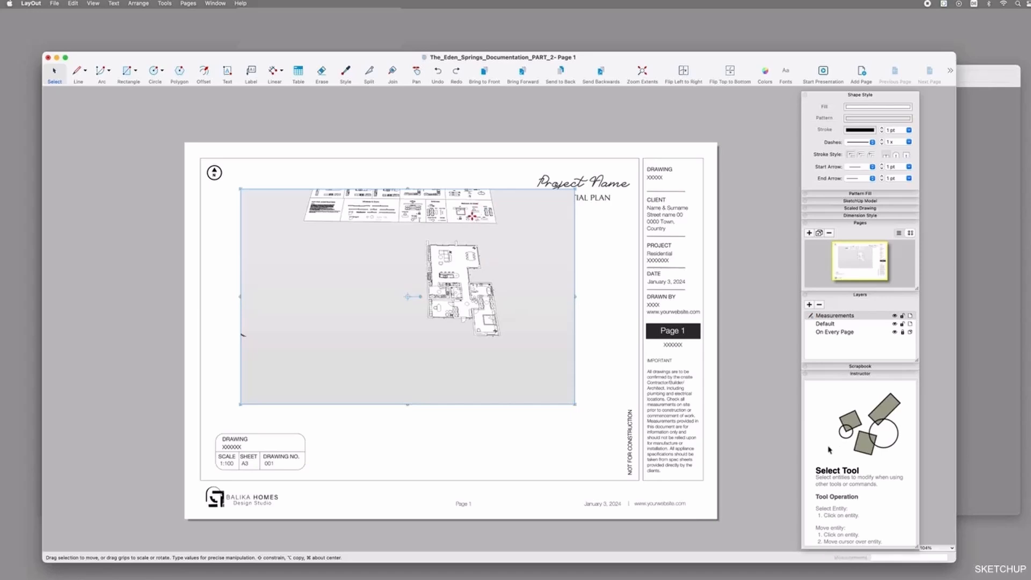
# Step: Edit the viewport's 3D view by orbiting the model and setting the Top standard view, and leave the 3D editing
pyautogui.rightClick(473, 215)
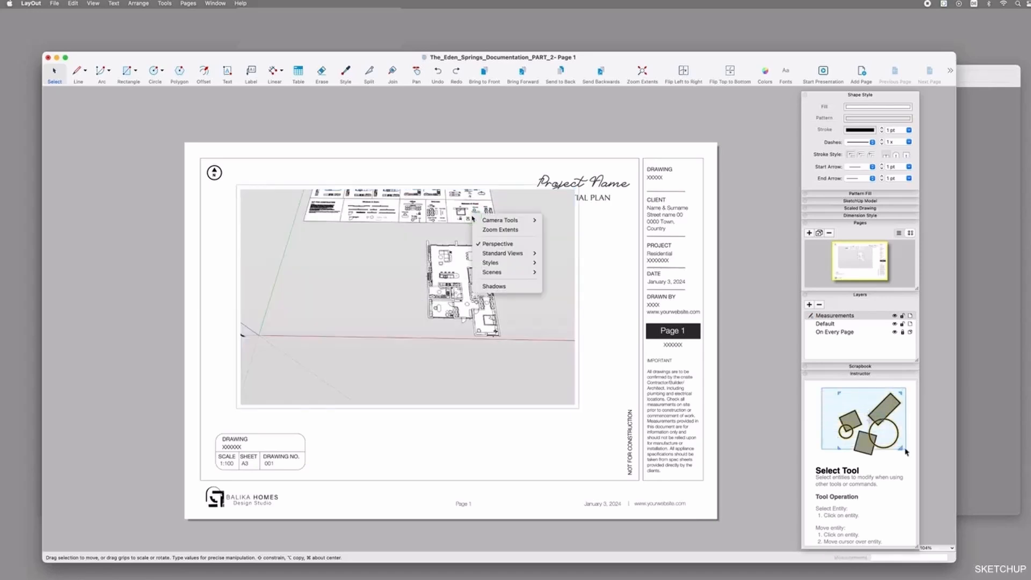
pyautogui.moveTo(515, 220)
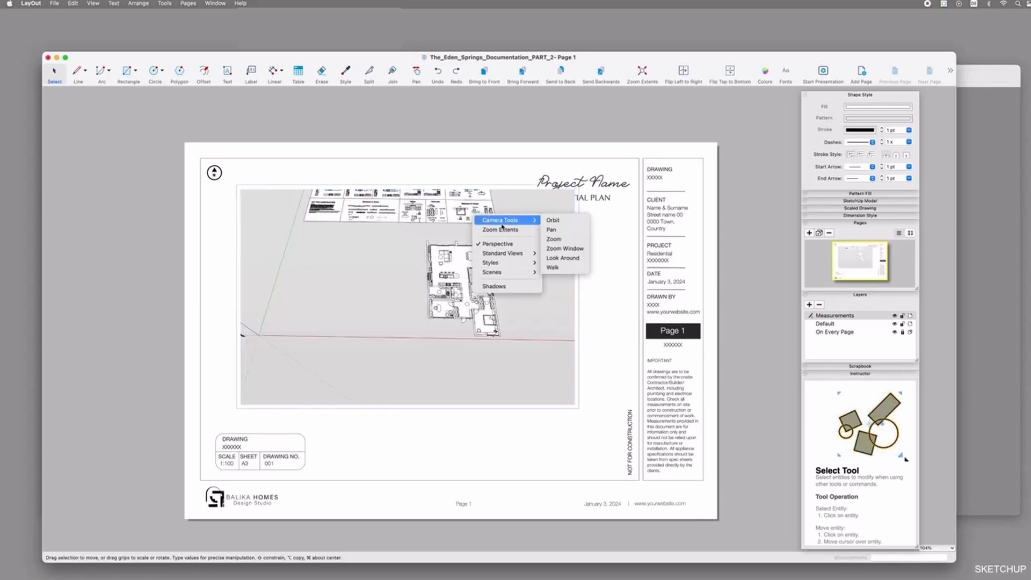
pyautogui.click(552, 220)
pyautogui.moveTo(425, 303)
pyautogui.mouseDown()
pyautogui.moveTo(483, 278)
pyautogui.moveTo(427, 224)
pyautogui.moveTo(398, 269)
pyautogui.moveTo(492, 331)
pyautogui.moveTo(536, 283)
pyautogui.moveTo(505, 253)
pyautogui.moveTo(472, 258)
pyautogui.mouseUp()
pyautogui.rightClick(456, 247)
pyautogui.moveTo(496, 290)
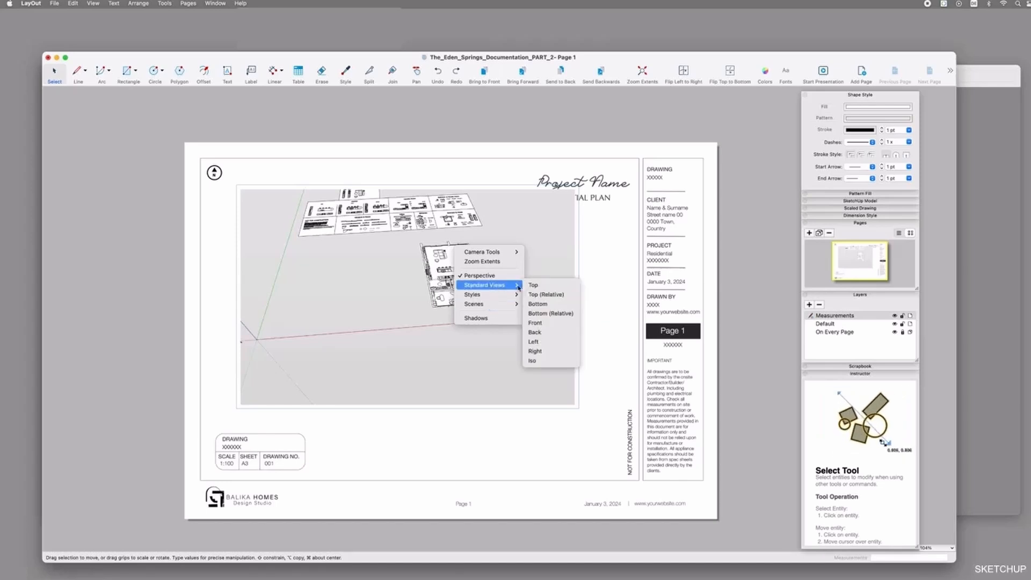
pyautogui.click(532, 285)
pyautogui.rightClick(514, 285)
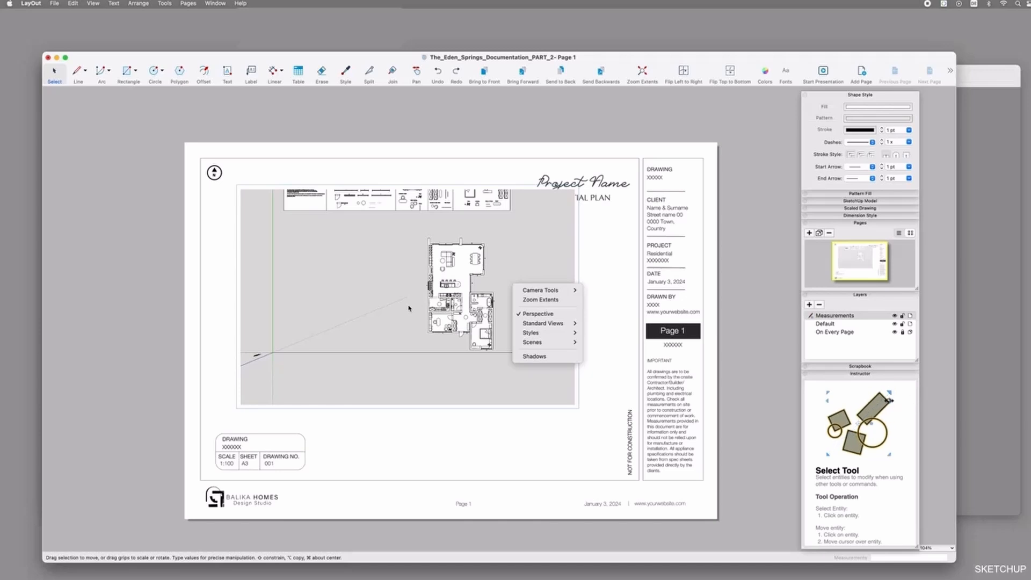
pyautogui.moveTo(558, 342)
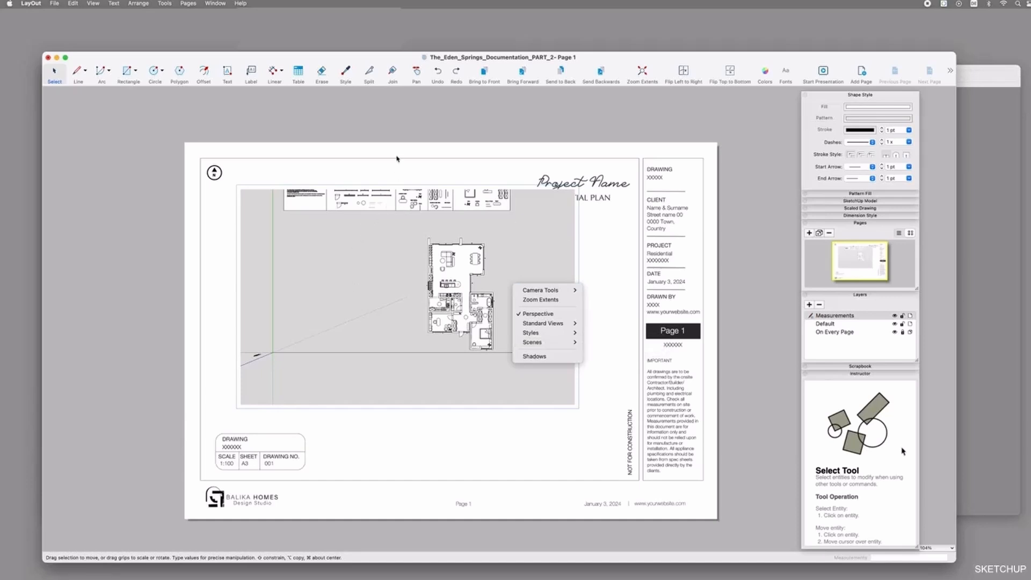
pyautogui.click(397, 158)
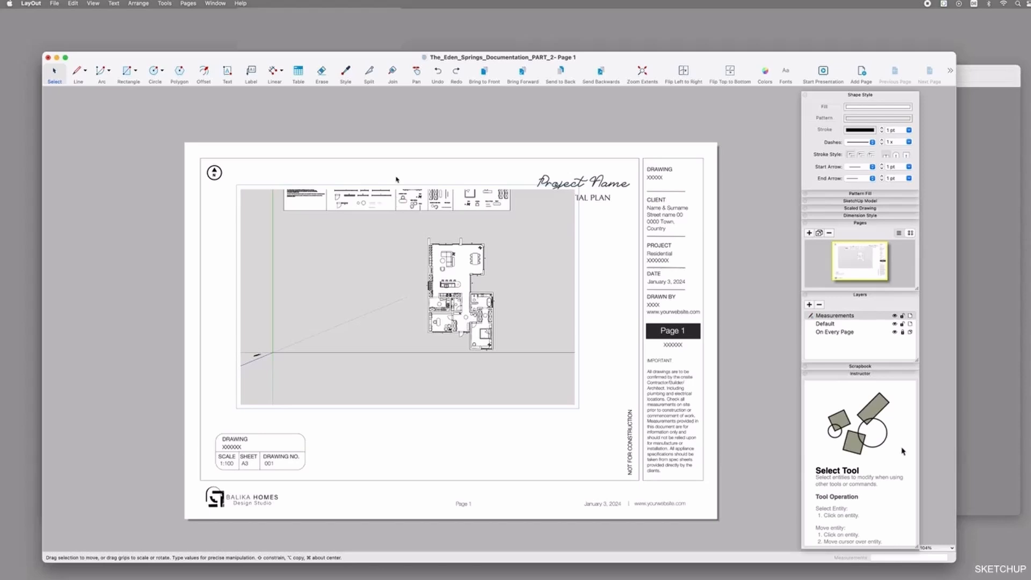
pyautogui.click(394, 162)
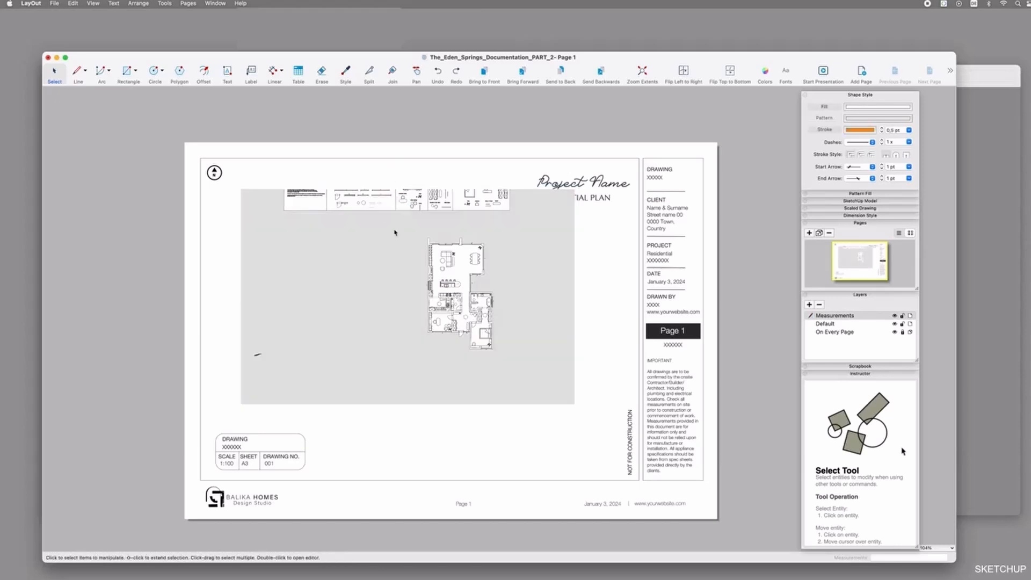
# Step: Open the floor plan viewport's model in SketchUp
pyautogui.click(395, 201)
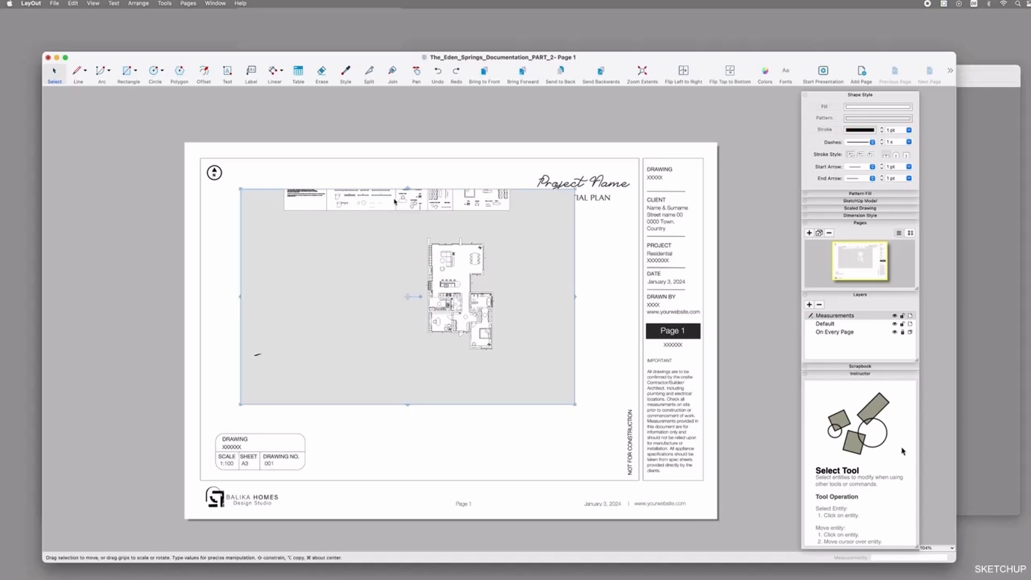
pyautogui.rightClick(374, 202)
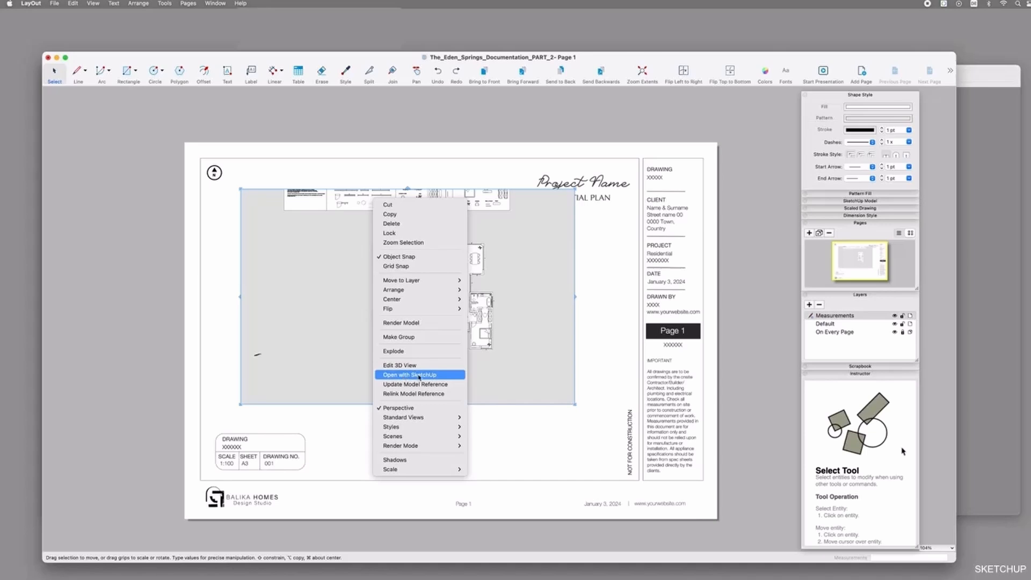
pyautogui.click(419, 375)
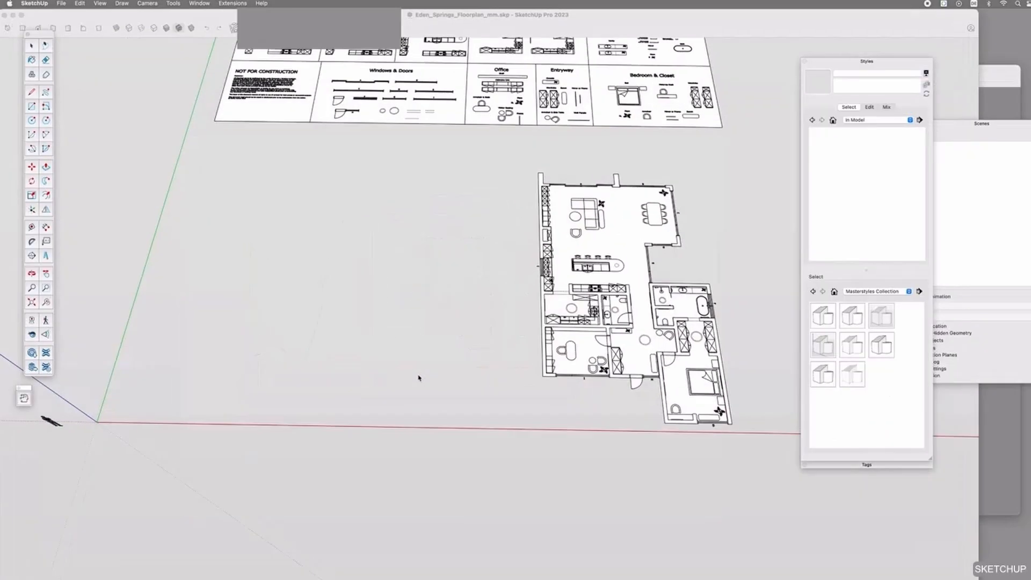
# Step: Add a scene of the current view and name it WORKING MODE
pyautogui.click(867, 62)
pyautogui.moveTo(964, 122); pyautogui.dragTo(829, 110)
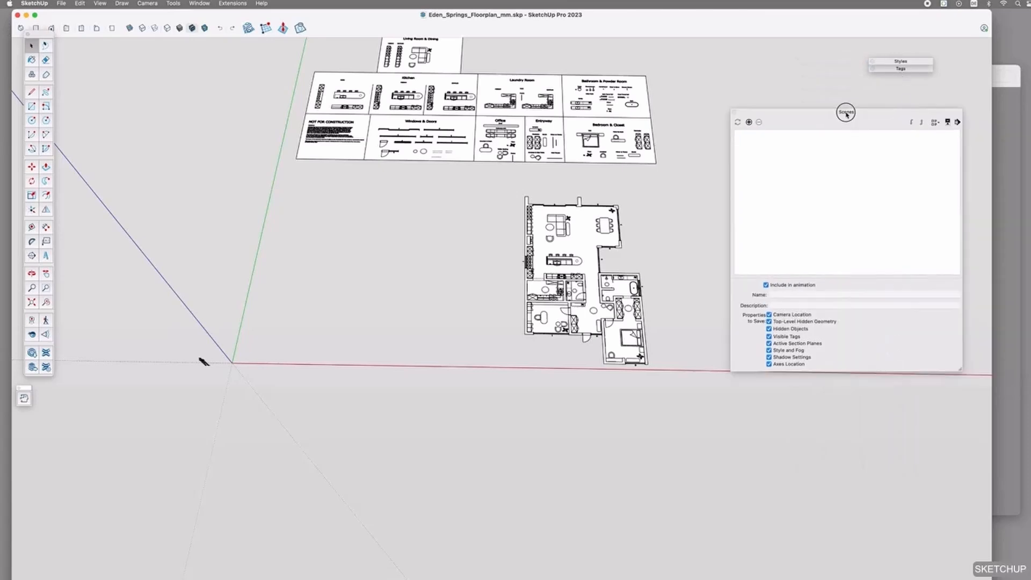
pyautogui.click(749, 122)
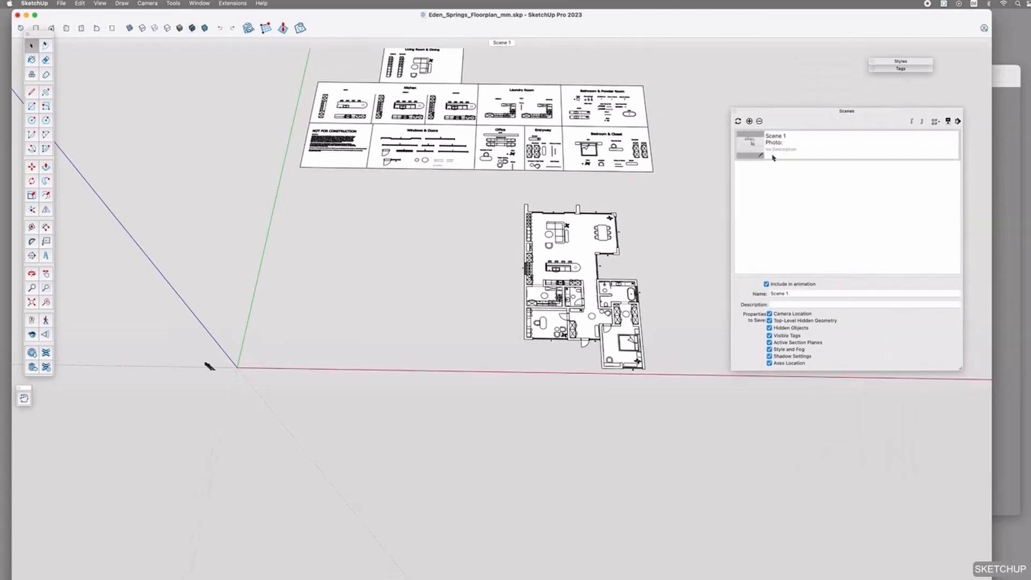
pyautogui.tripleClick(804, 293)
pyautogui.write('WORKING MODE')
pyautogui.press('Return')
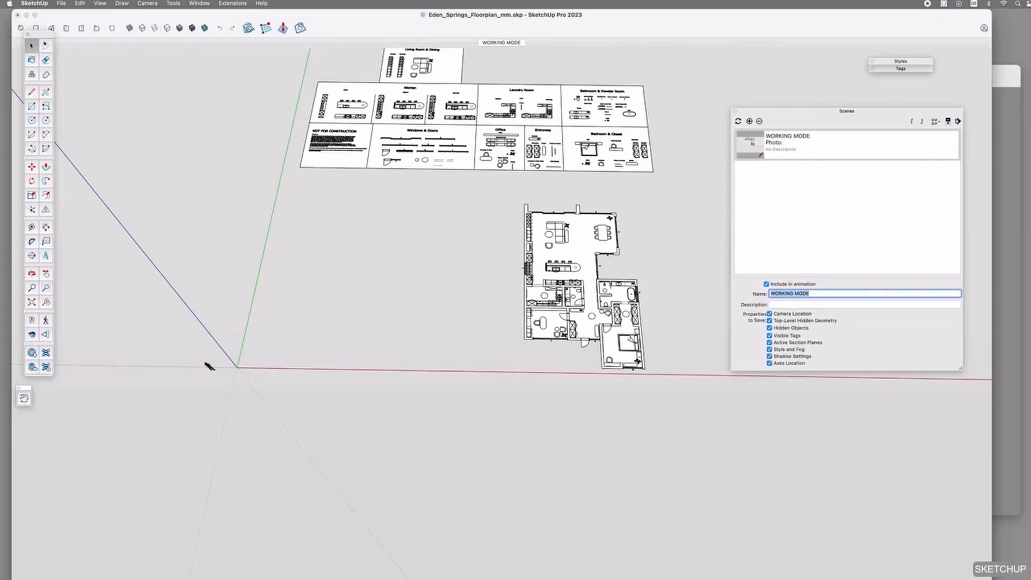
# Step: Set the model to the Top view and apply the 2D ELEVATION BLACK & WHITE style from the Masterstyles Collection
pyautogui.doubleClick(903, 20)
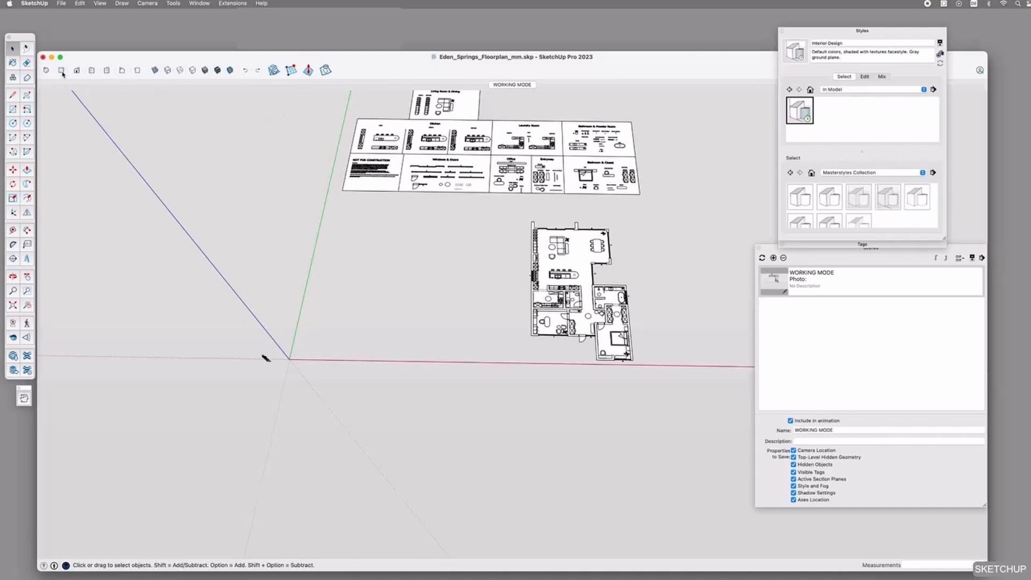
pyautogui.click(62, 71)
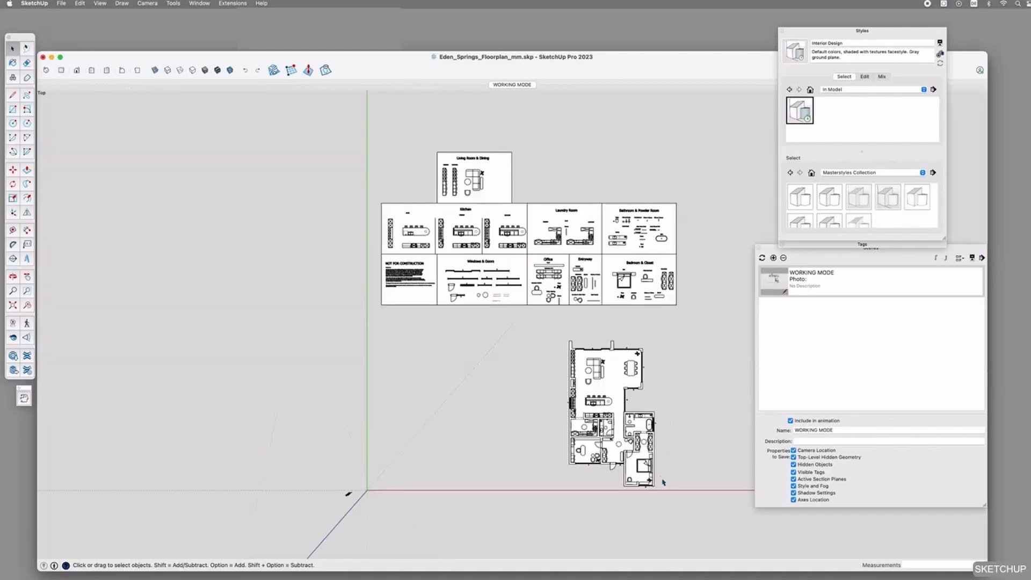
pyautogui.scroll(5, 664, 482)
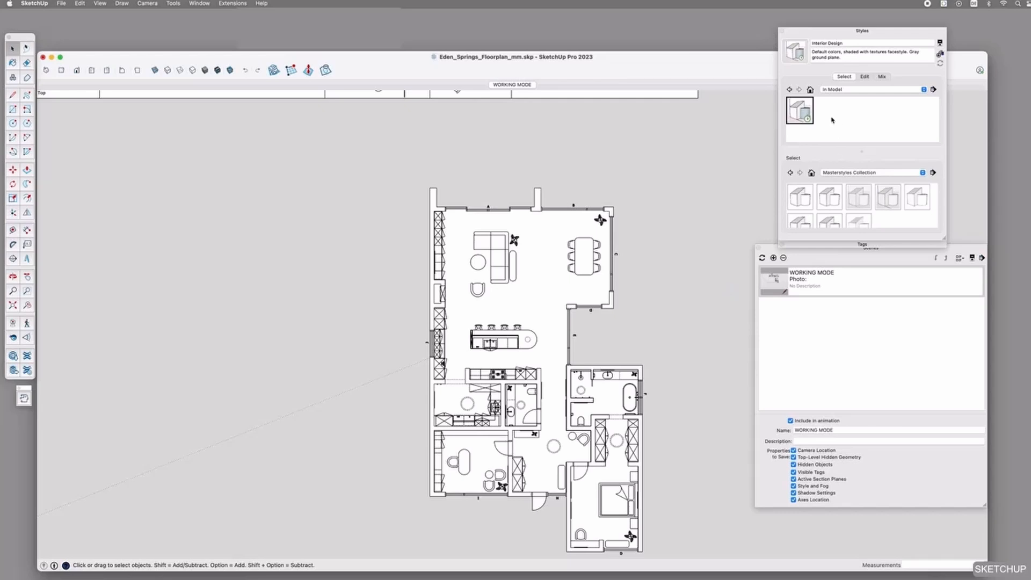
pyautogui.click(845, 90)
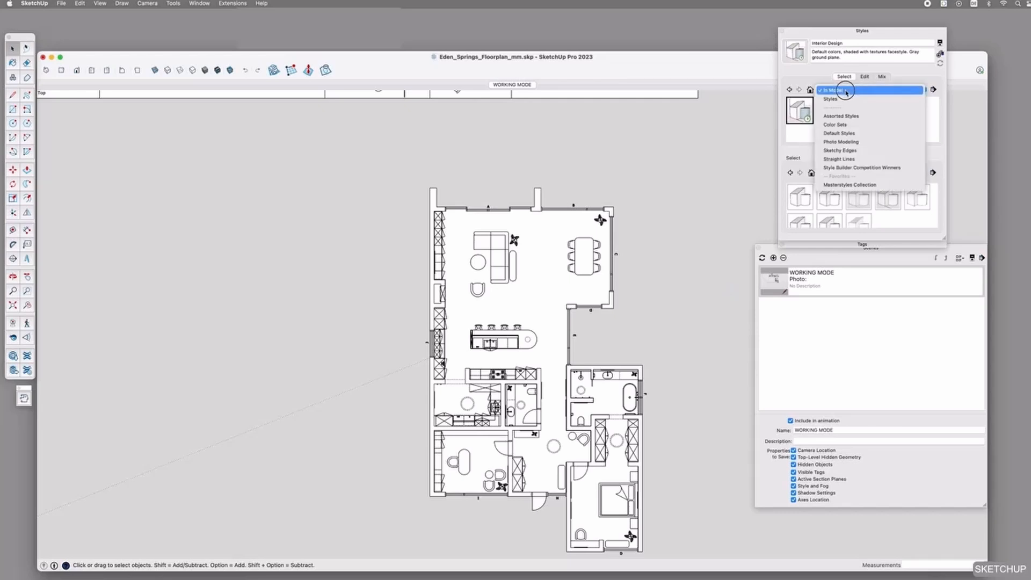
pyautogui.click(849, 184)
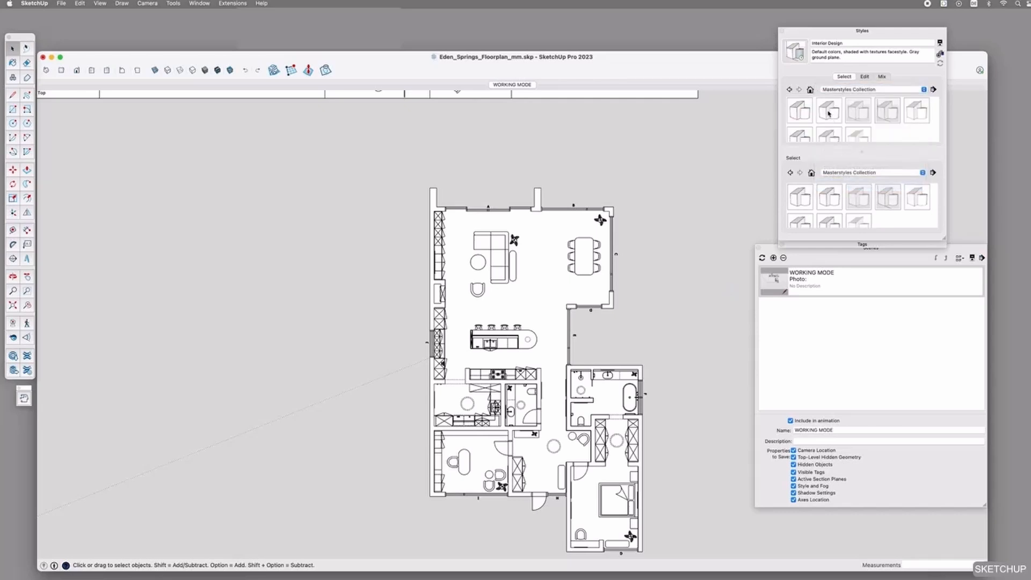
pyautogui.click(795, 115)
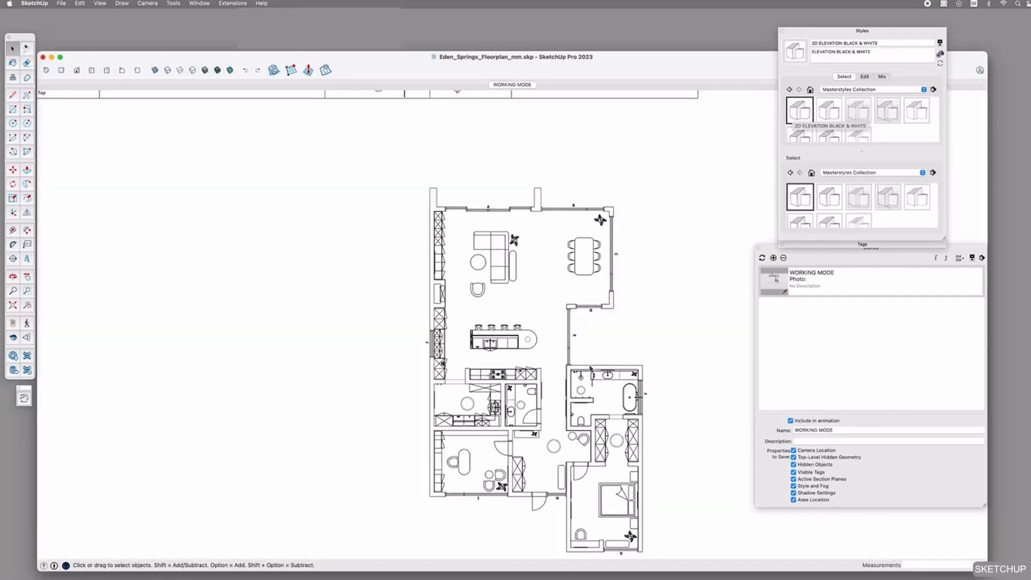
# Step: Frame the floor plan closely, save it as a new scene named TOP_VIEW, and return to the LayOut document
pyautogui.press('h')
pyautogui.moveTo(600, 379); pyautogui.dragTo(599, 352)
pyautogui.scroll(3, 599, 352)
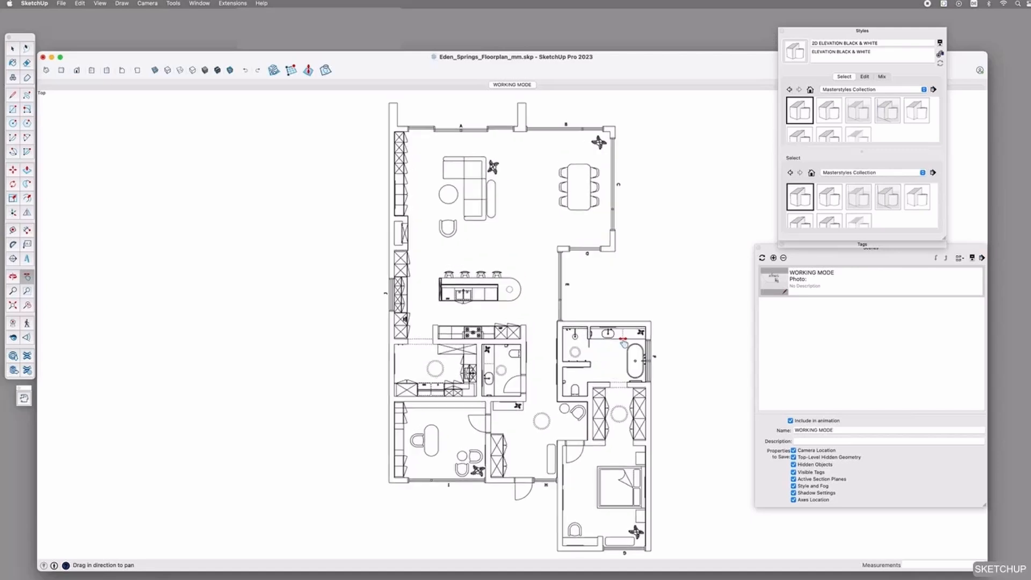
pyautogui.click(773, 257)
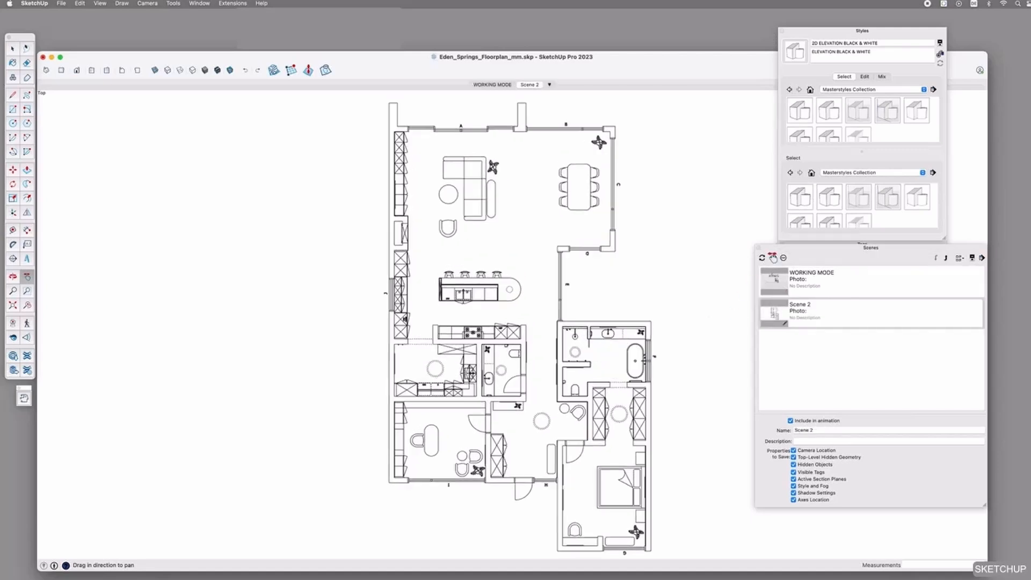
pyautogui.click(819, 431)
pyautogui.write('TOP')
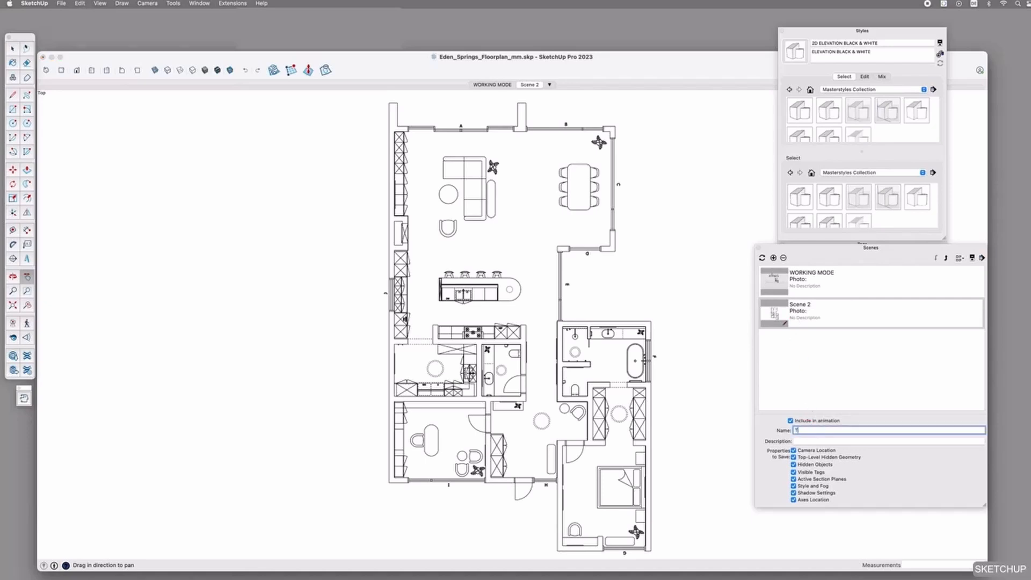
pyautogui.write('_VIEW')
pyautogui.press('Return')
pyautogui.press('super+Tab')
pyautogui.press('super+Tab')
pyautogui.press('super+Tab')
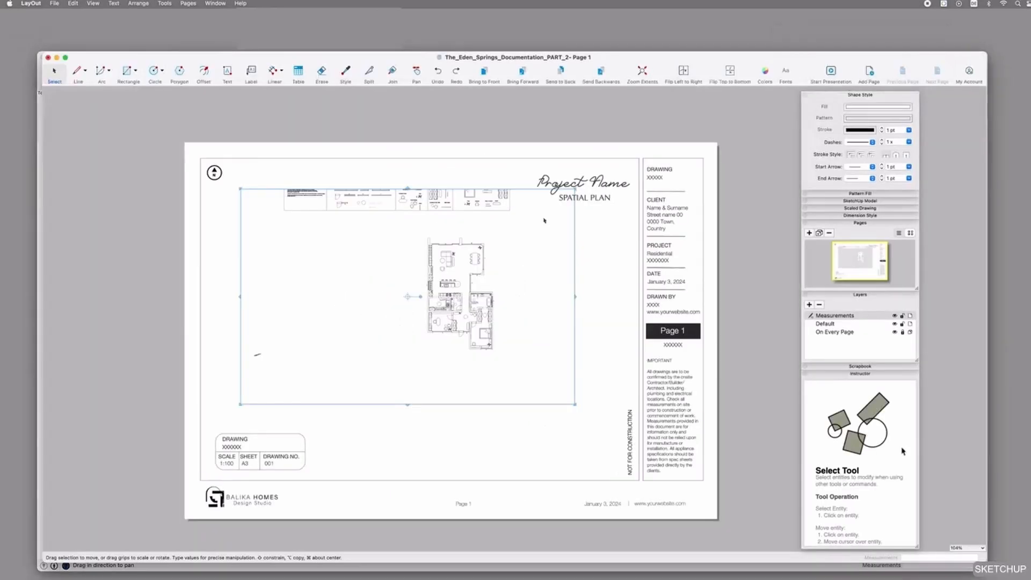
# Step: Update the floor plan viewport's model reference and set its scene to TOP_VIEW
pyautogui.rightClick(462, 262)
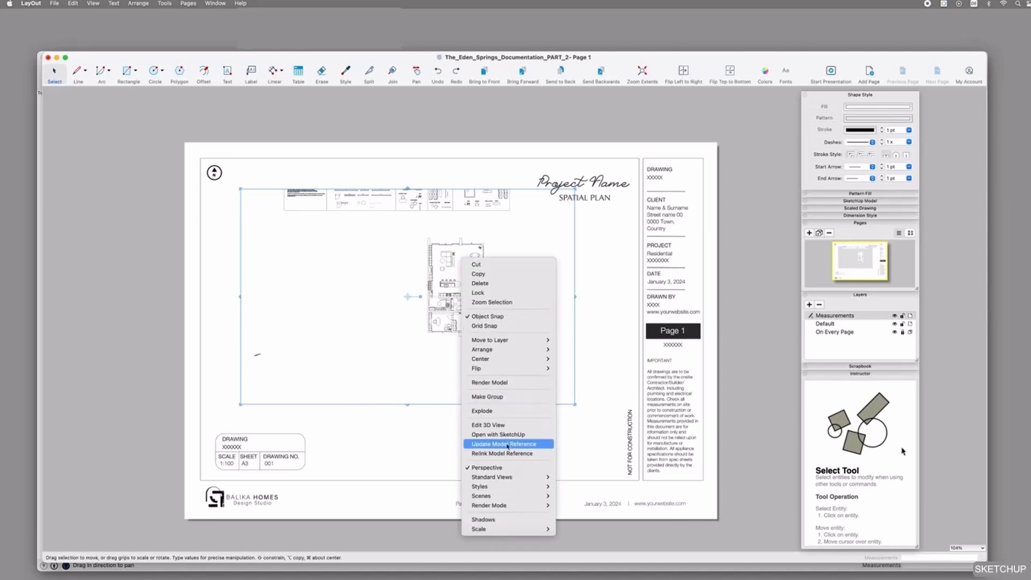
pyautogui.click(508, 446)
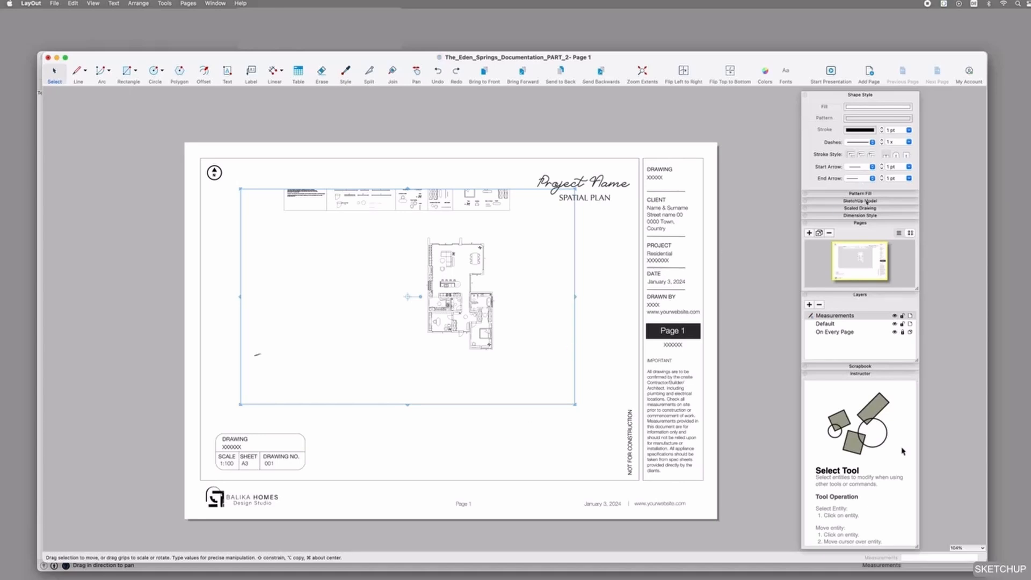
pyautogui.click(860, 201)
pyautogui.moveTo(862, 46)
pyautogui.mouseDown()
pyautogui.moveTo(853, 35)
pyautogui.moveTo(841, 144)
pyautogui.mouseUp()
pyautogui.click(796, 391)
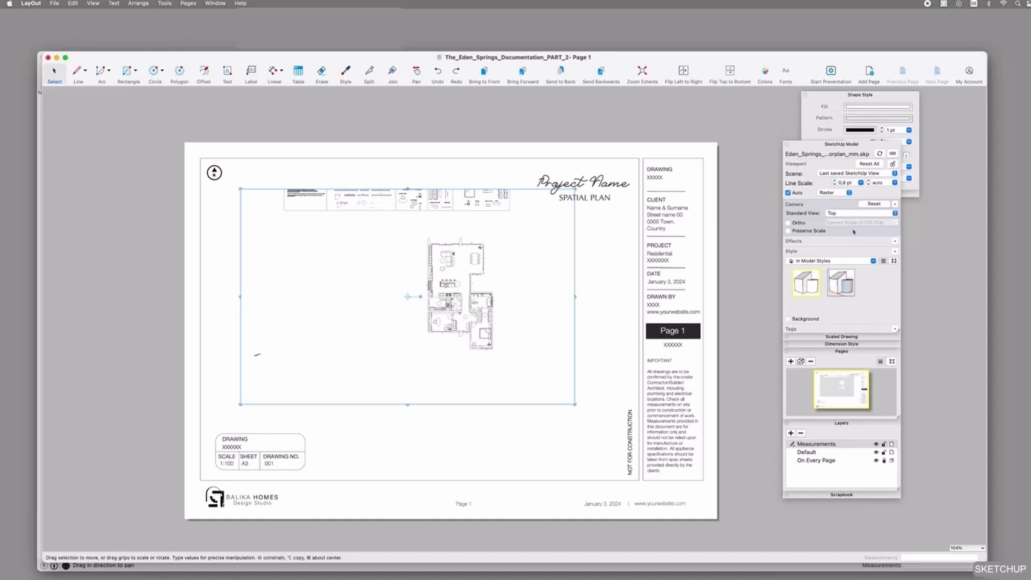
pyautogui.click(894, 250)
pyautogui.click(894, 262)
pyautogui.click(895, 262)
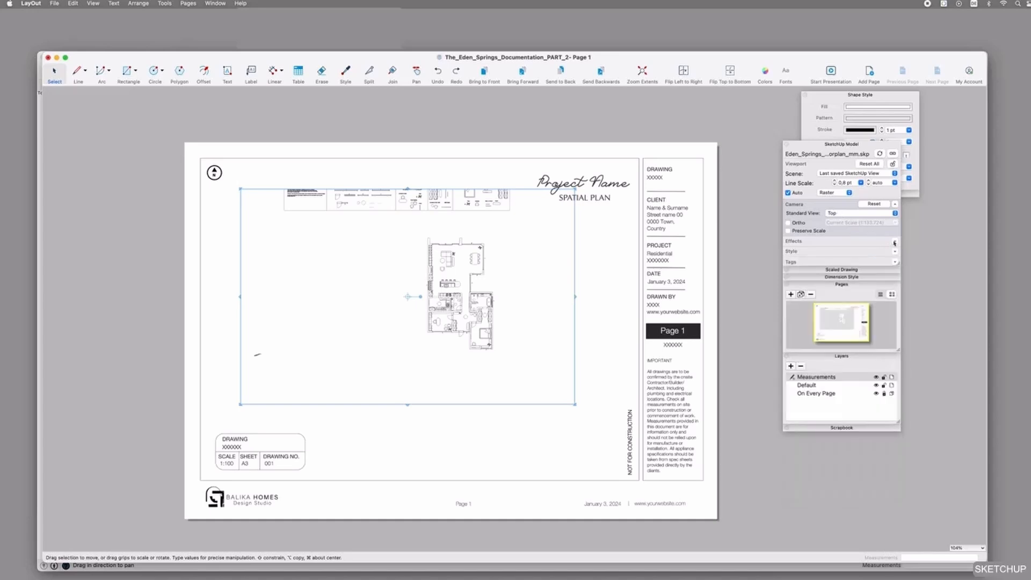
pyautogui.click(895, 204)
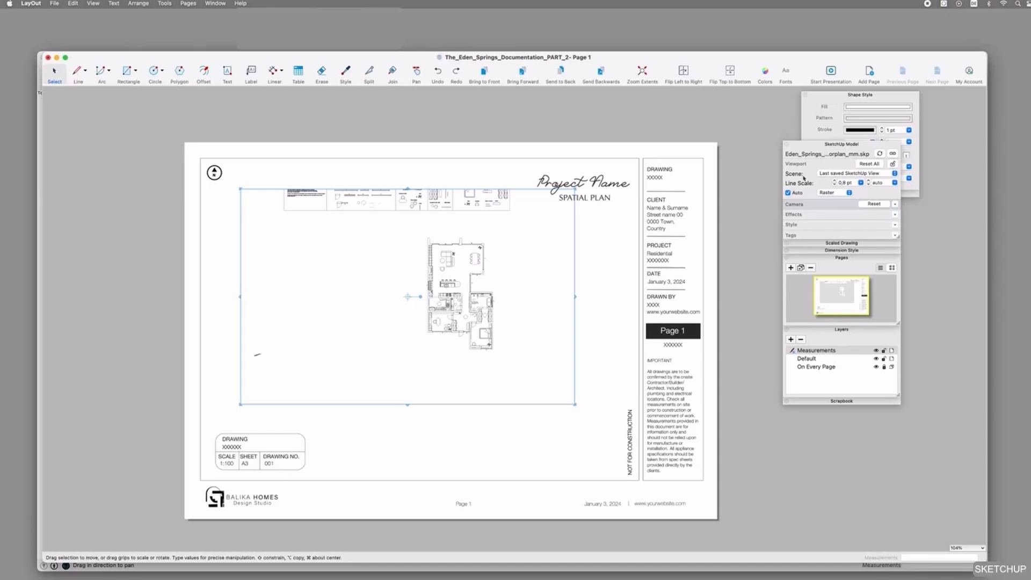
pyautogui.click(842, 174)
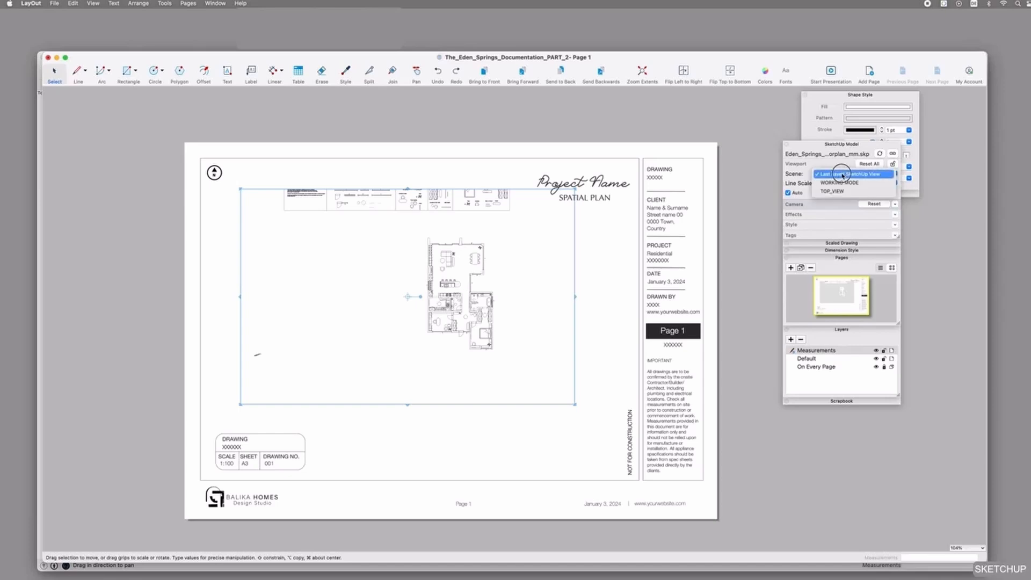
pyautogui.click(852, 191)
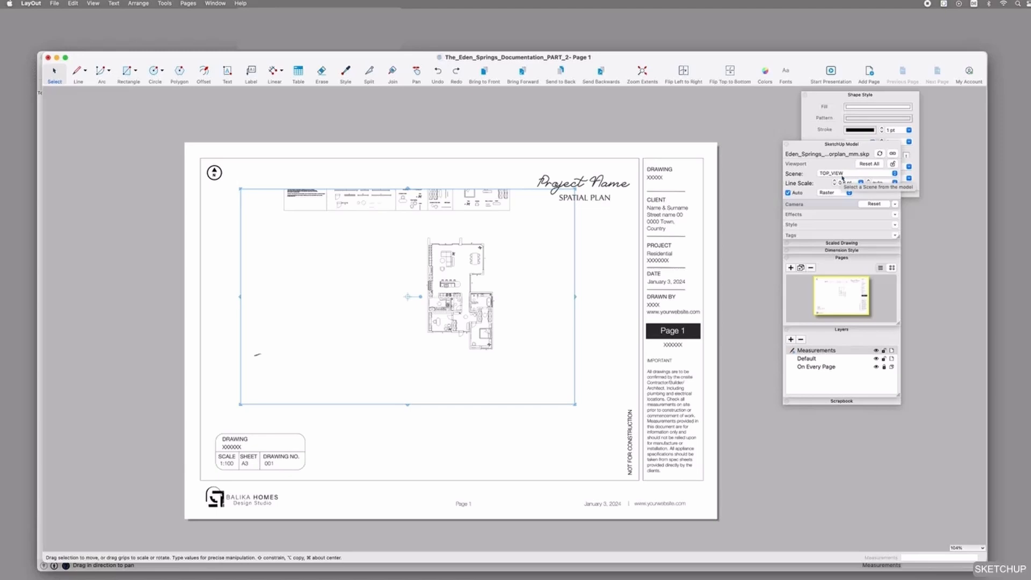
# Step: Inspect the plan's linework up close and switch the viewport's rendering from Raster to Hybrid
pyautogui.scroll(3, 471, 318)
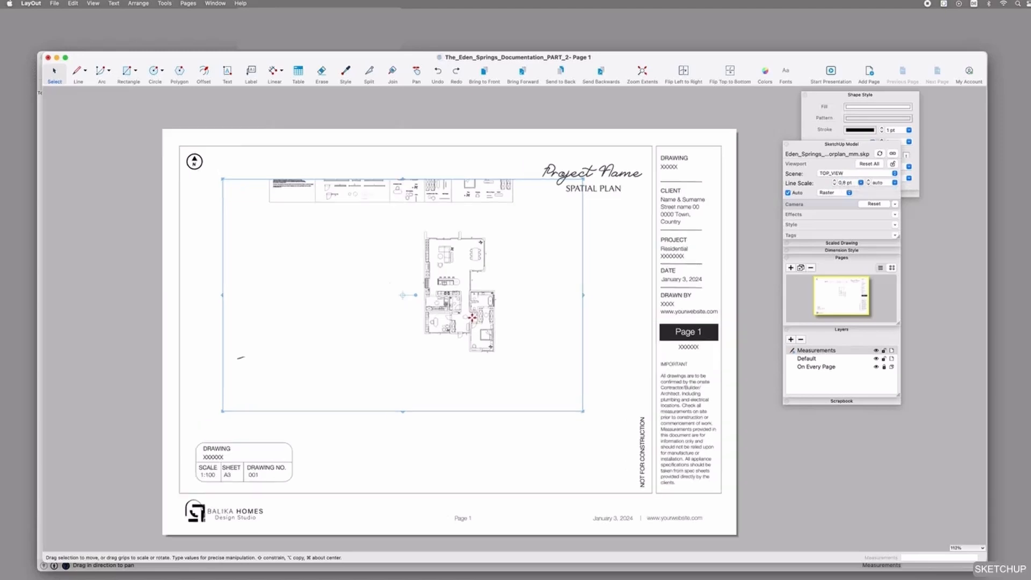
pyautogui.scroll(1, 484, 320)
pyautogui.scroll(20, 491, 303)
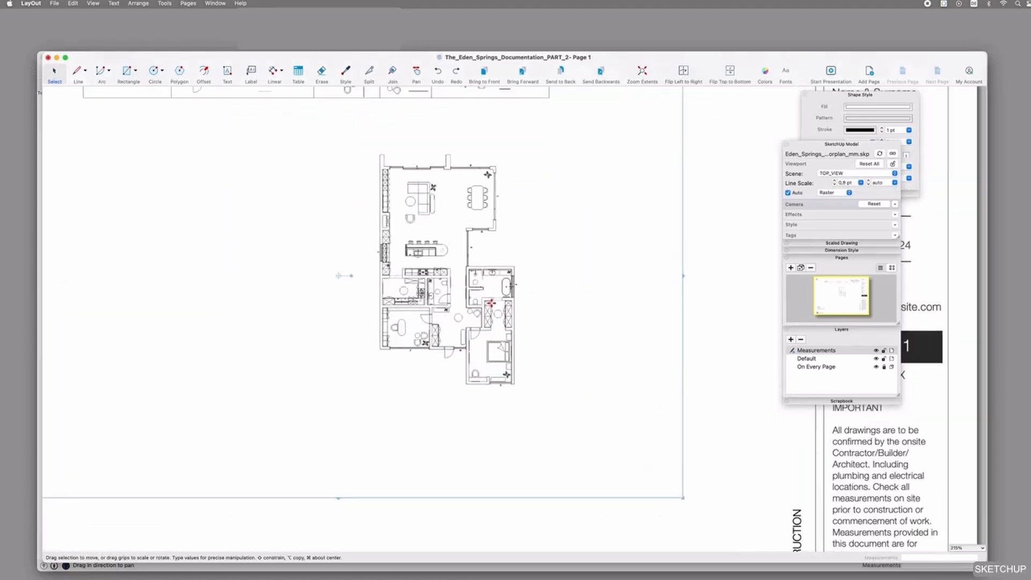
pyautogui.scroll(-7, 754, 206)
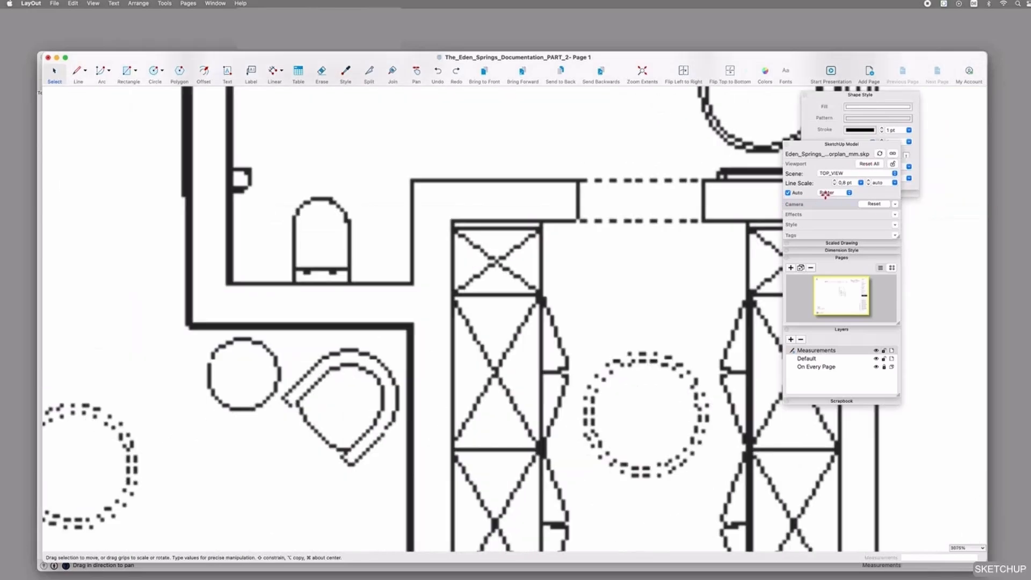
pyautogui.click(831, 193)
pyautogui.click(834, 202)
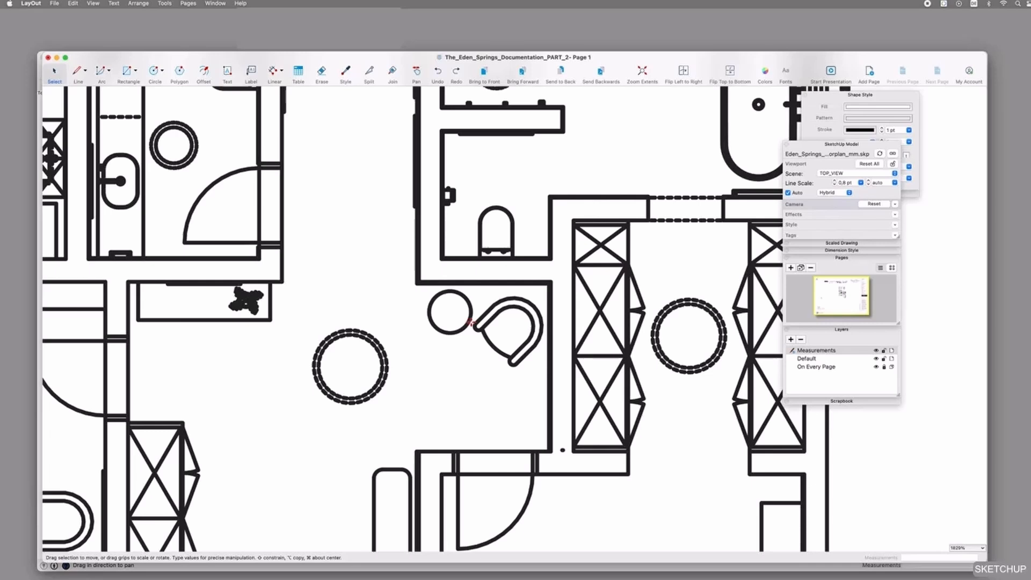
# Step: Set the viewport's line scale to 0,3 pt
pyautogui.scroll(-1, 471, 323)
pyautogui.scroll(-2, 470, 322)
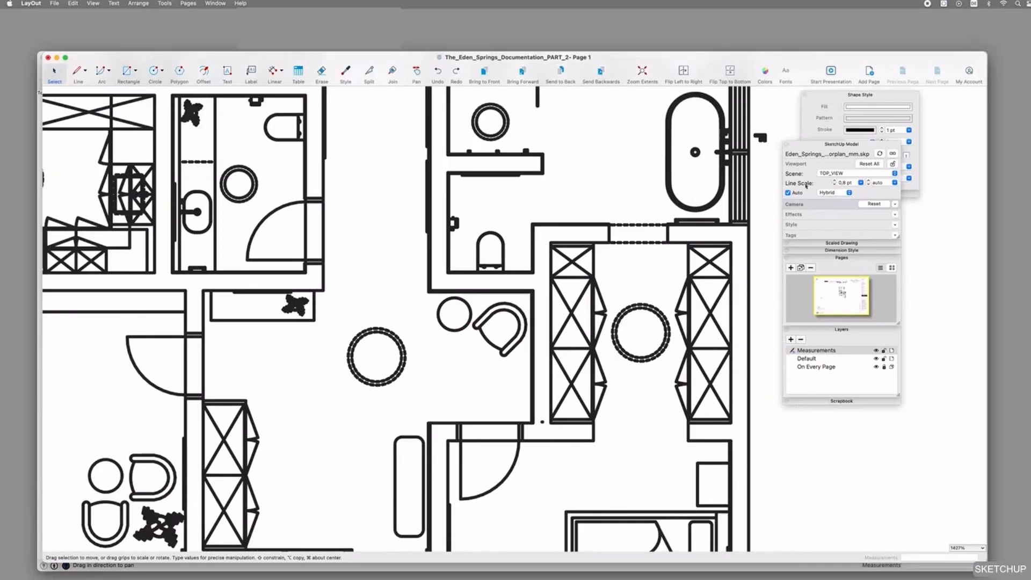
pyautogui.scroll(-3, 601, 353)
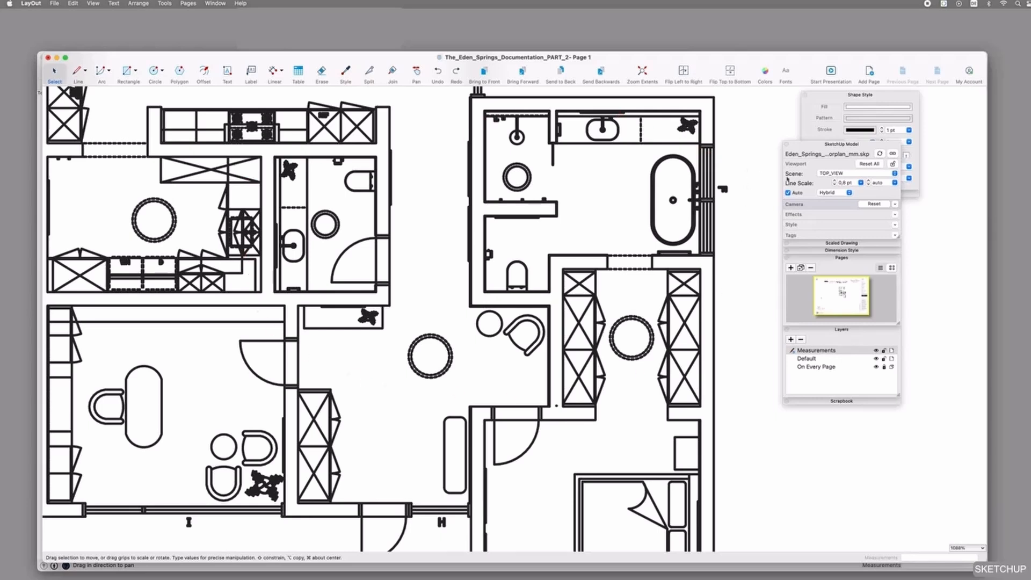
pyautogui.click(844, 184)
pyautogui.press('BackSpace')
pyautogui.press('BackSpace')
pyautogui.write(',3')
pyautogui.press('Return')
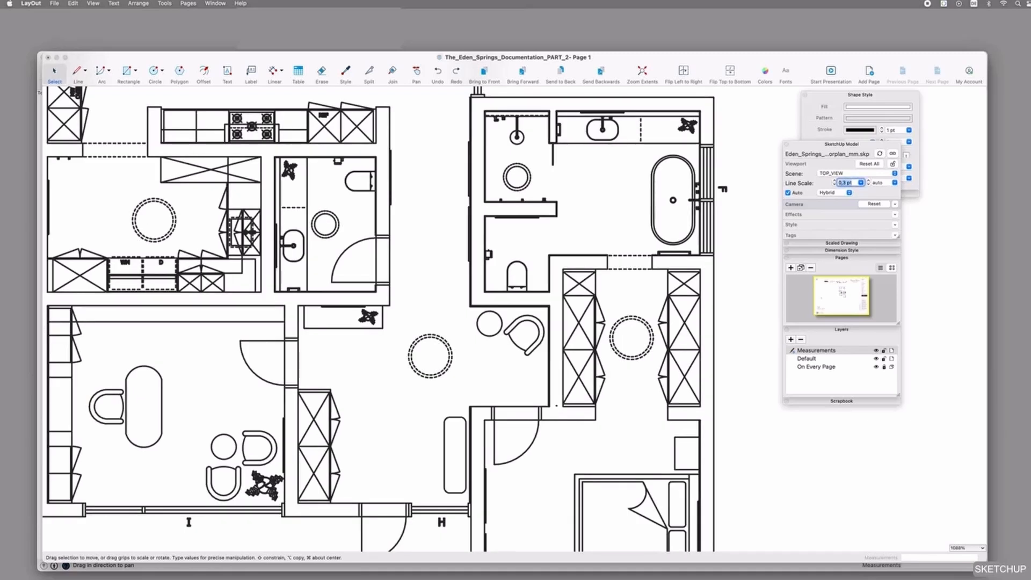
# Step: Try thinner line scales of 0,2 pt and 0,1 pt on the floor plan, ending on 0,1 pt
pyautogui.click(834, 185)
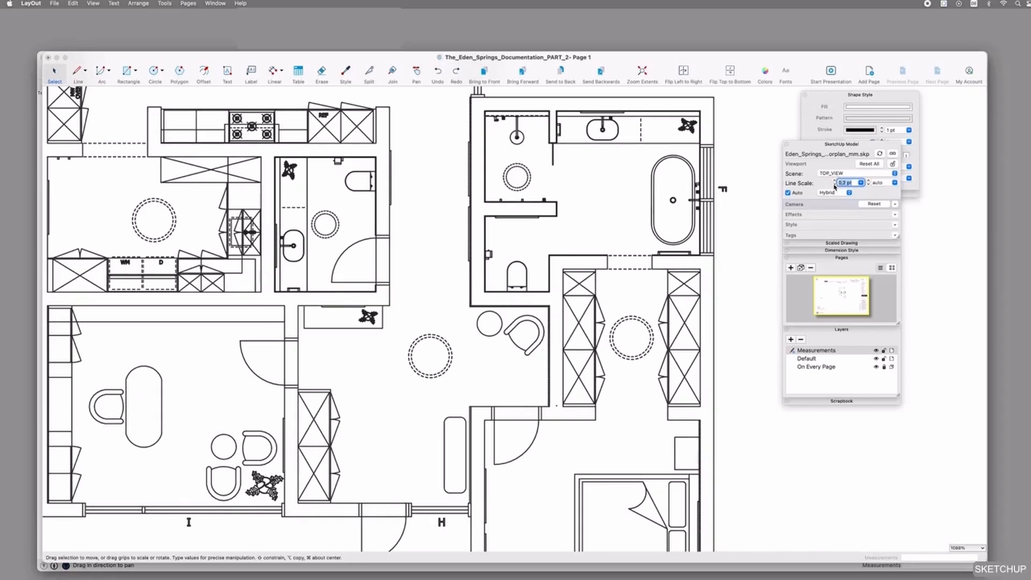
pyautogui.click(834, 185)
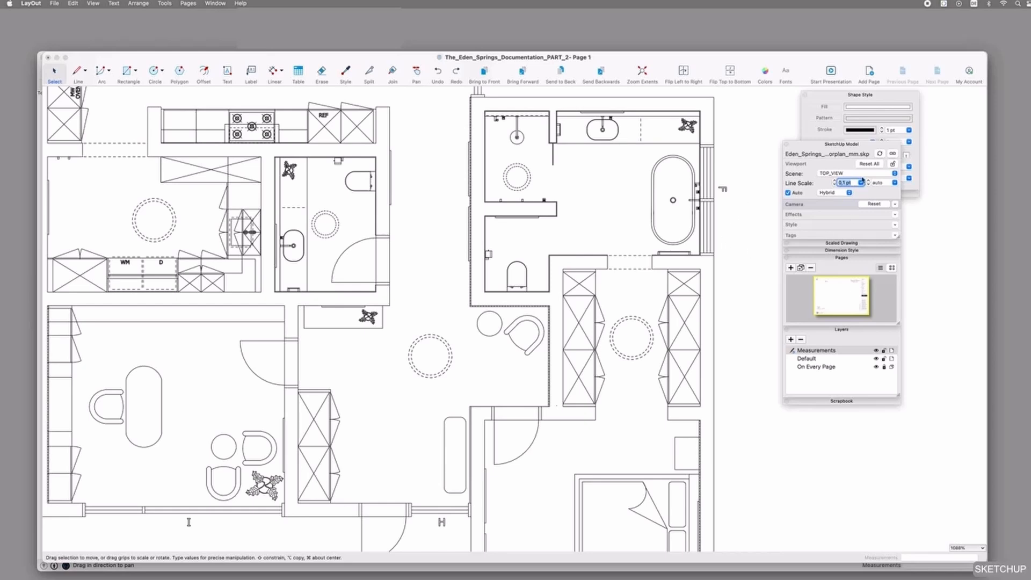
pyautogui.click(835, 181)
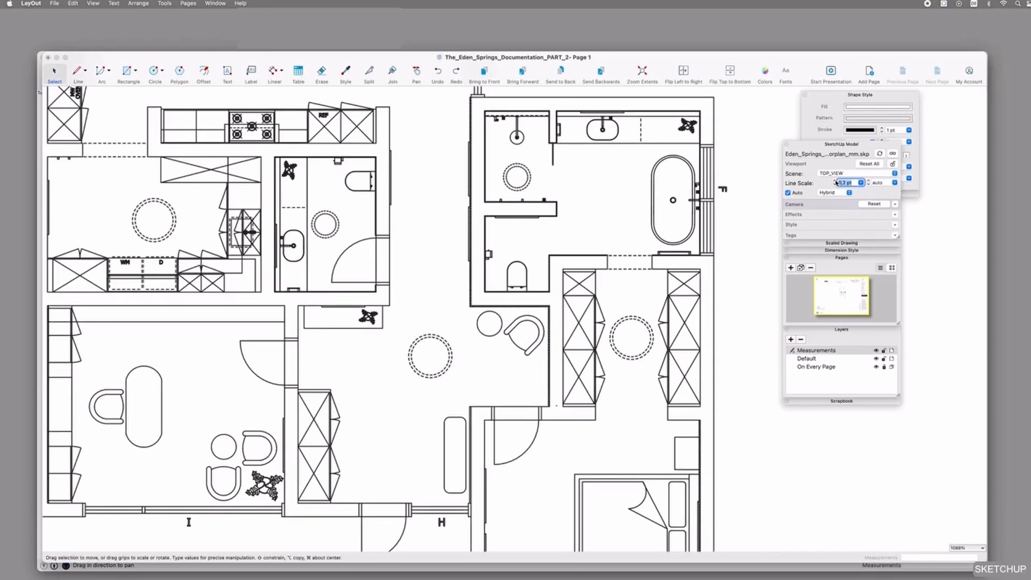
pyautogui.click(835, 184)
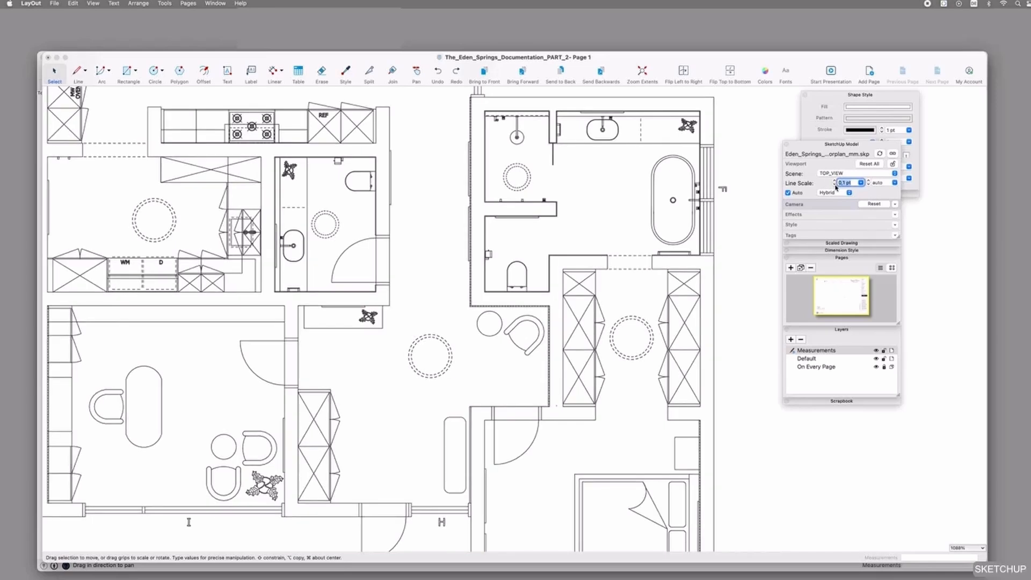
# Step: Reveal the viewport's camera settings and reselect the TOP_VIEW scene
pyautogui.click(895, 205)
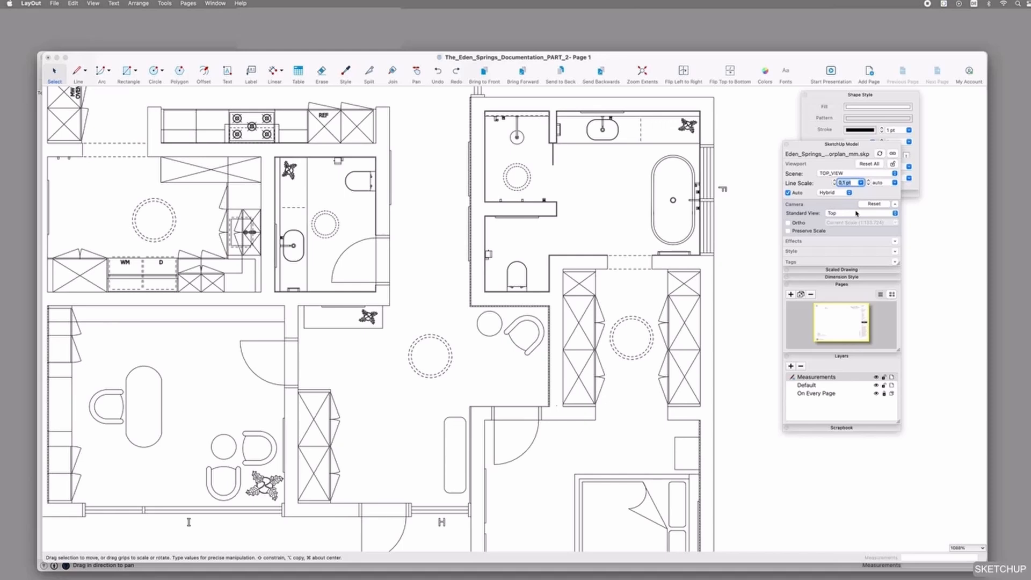
pyautogui.click(835, 174)
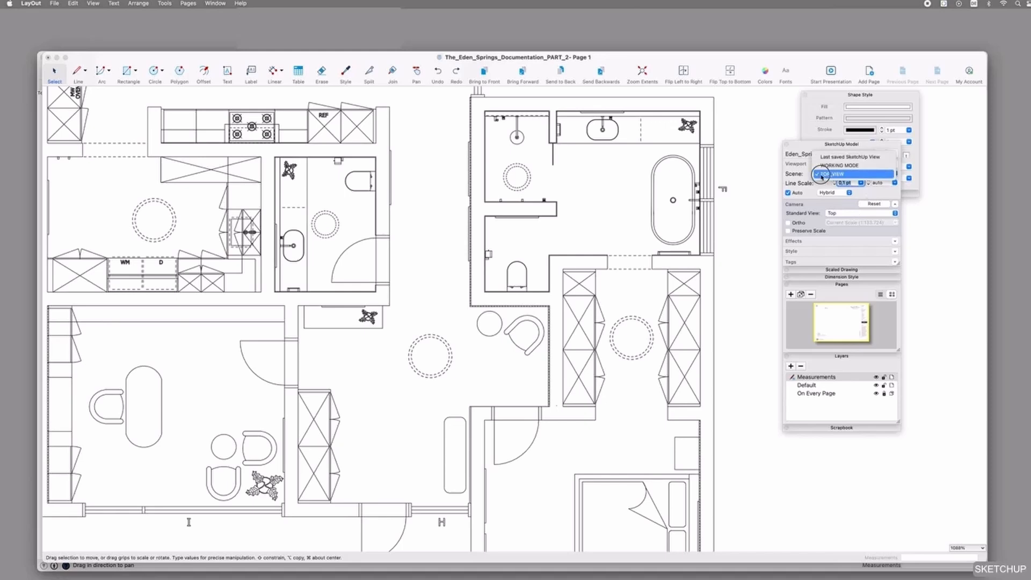
pyautogui.click(831, 174)
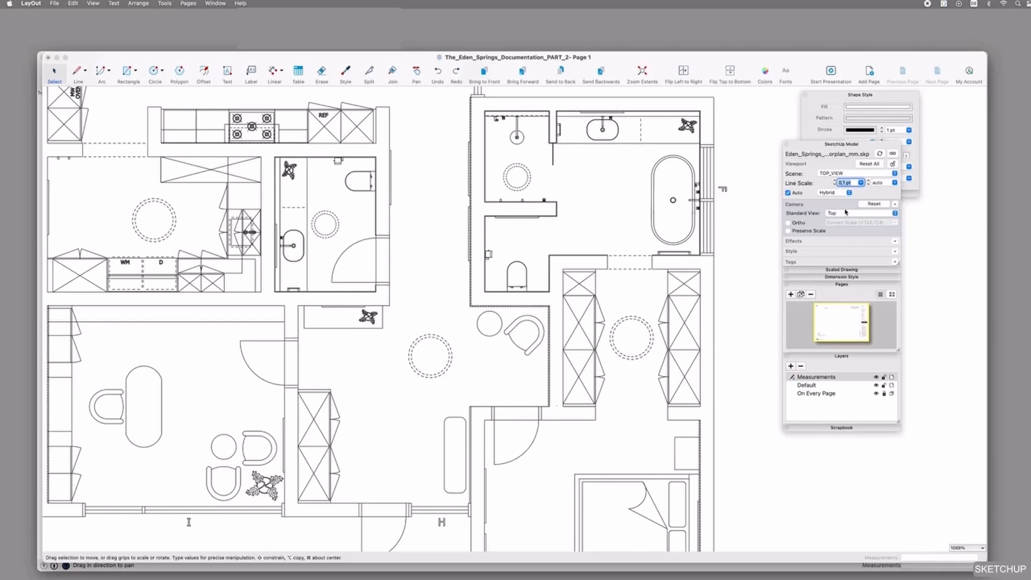
# Step: Try to resize the floor plan viewport from its upper corner
pyautogui.click(722, 219)
pyautogui.scroll(-2, 723, 220)
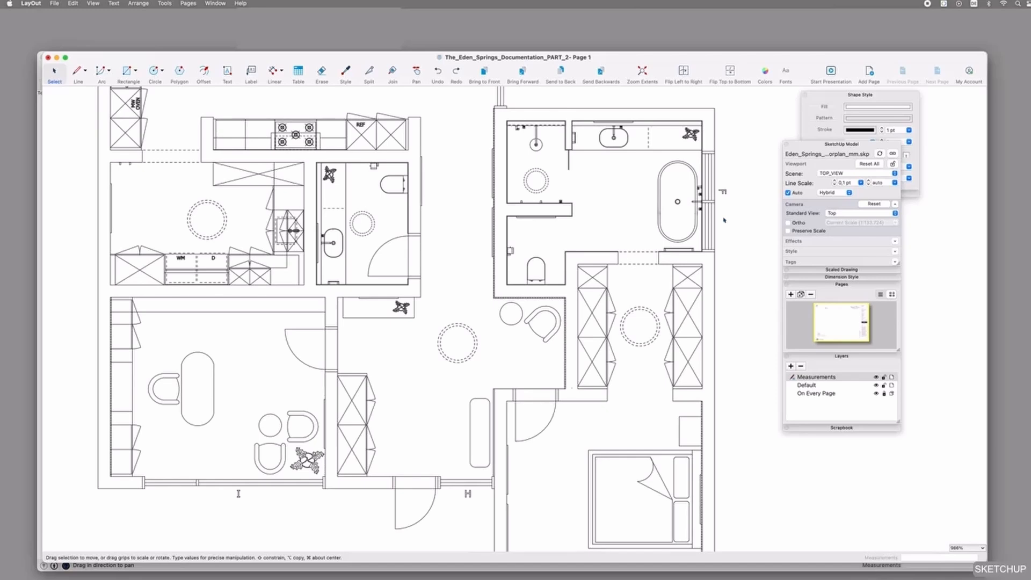
pyautogui.scroll(-10, 724, 219)
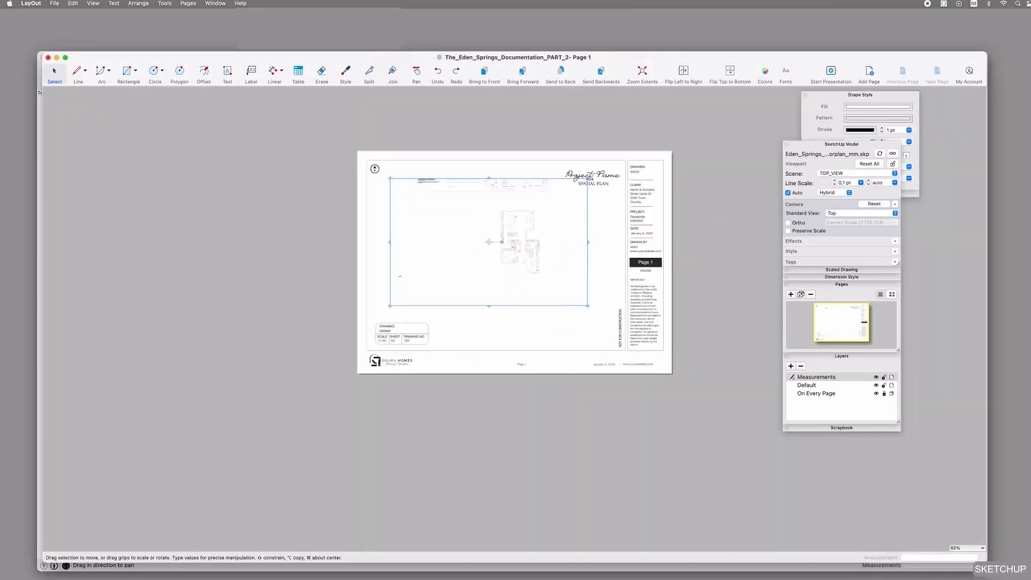
pyautogui.moveTo(588, 178); pyautogui.dragTo(559, 201)
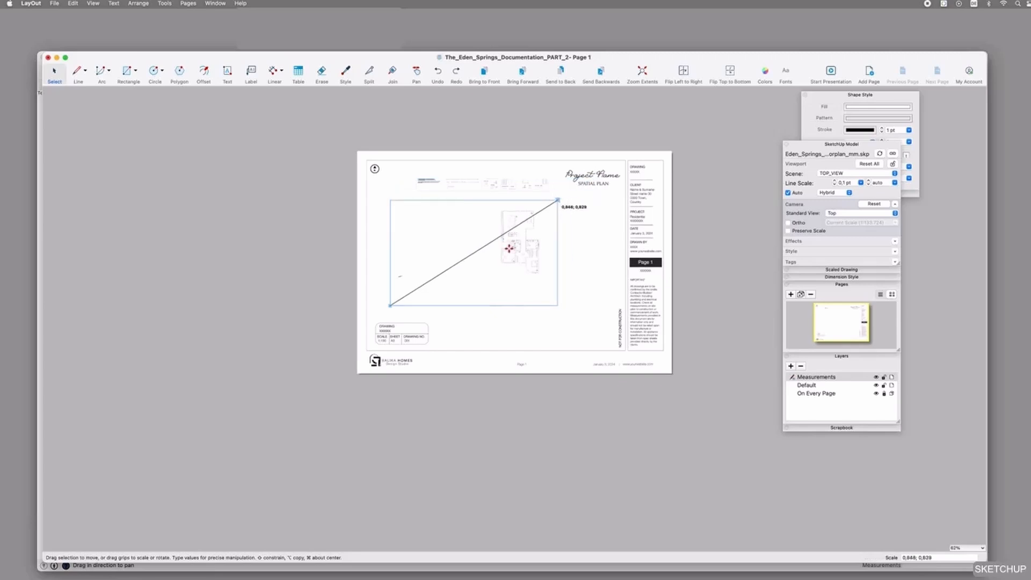
pyautogui.scroll(3, 501, 261)
pyautogui.moveTo(584, 172); pyautogui.dragTo(614, 160)
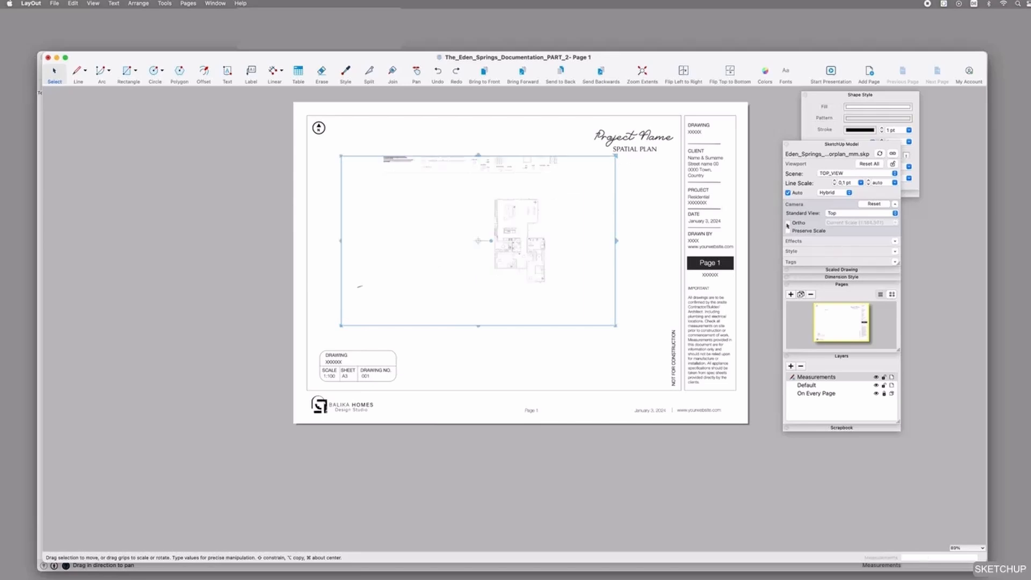
# Step: Switch the viewport to orthographic projection and set its drawing scale to 1mm:100mm (1:100)
pyautogui.click(788, 223)
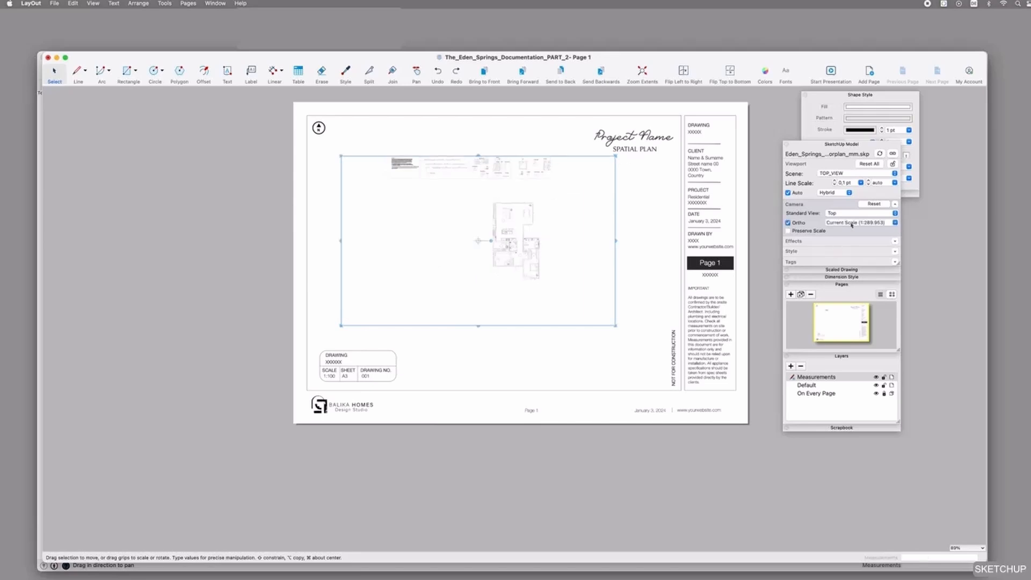
pyautogui.click(895, 222)
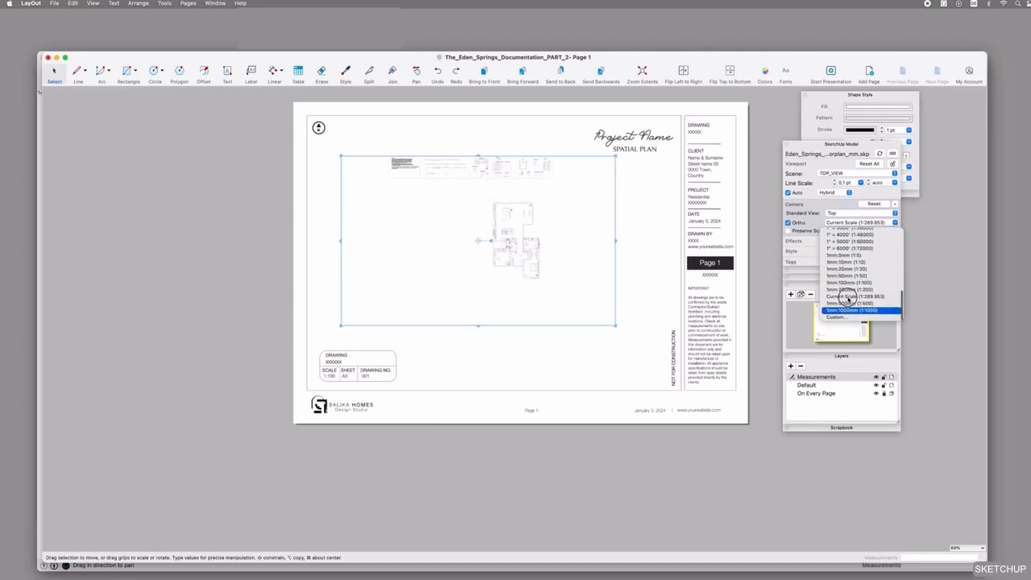
pyautogui.press('Return')
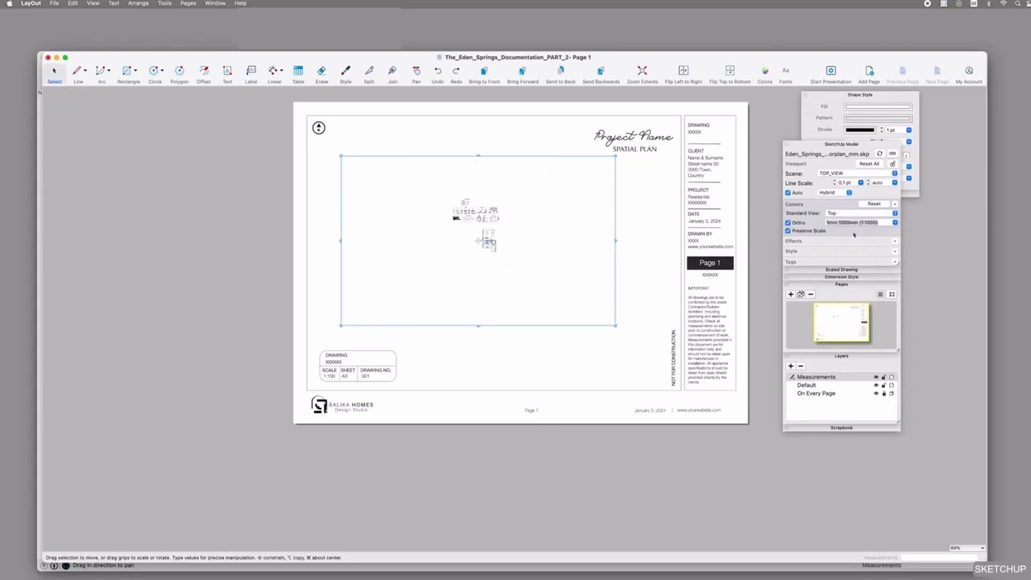
pyautogui.click(895, 223)
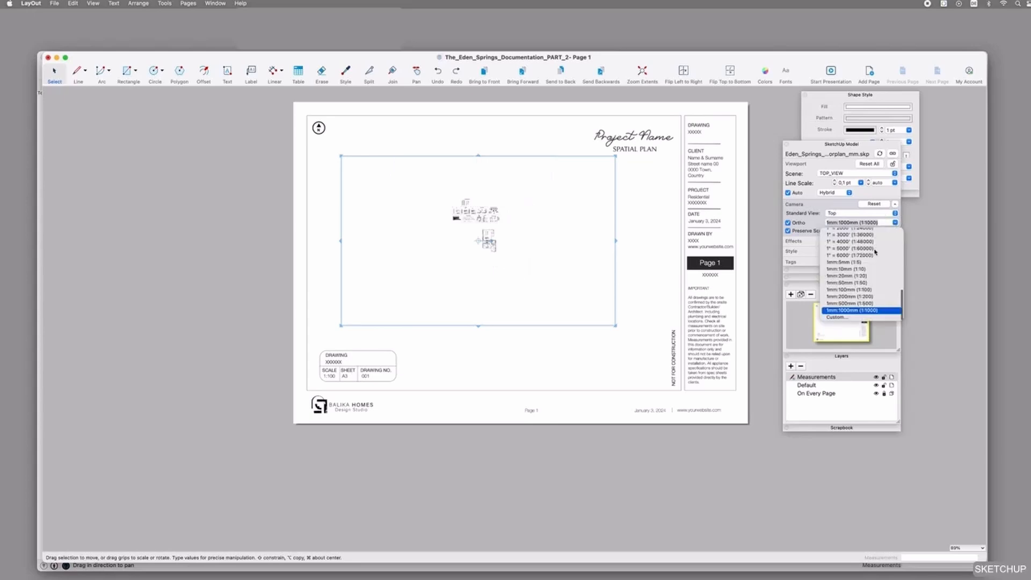
pyautogui.click(854, 291)
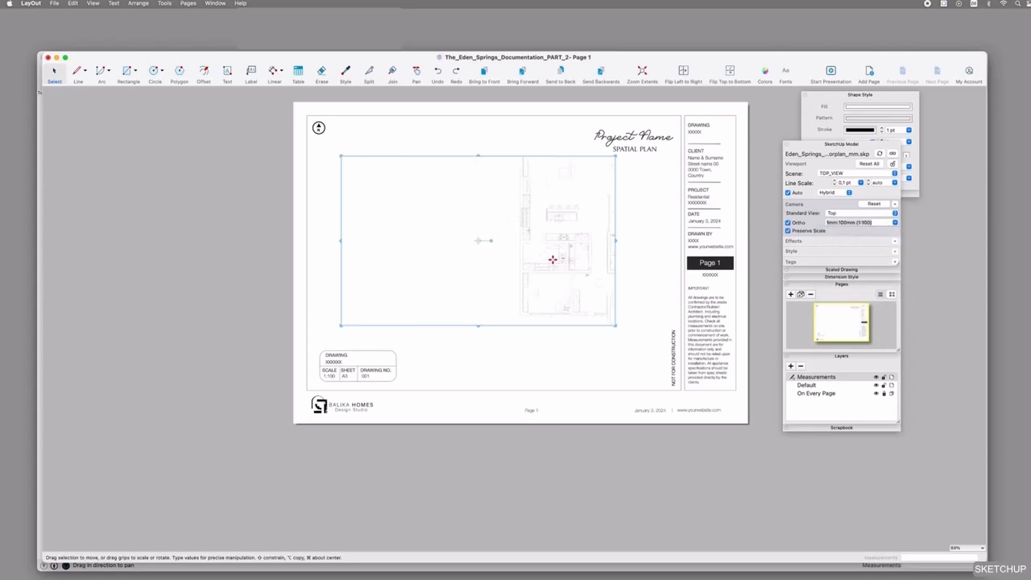
# Step: Adjust the viewport's side edges to frame the floor plan and move it to the middle of the sheet
pyautogui.moveTo(605, 242); pyautogui.dragTo(656, 240)
pyautogui.moveTo(340, 239); pyautogui.dragTo(499, 240)
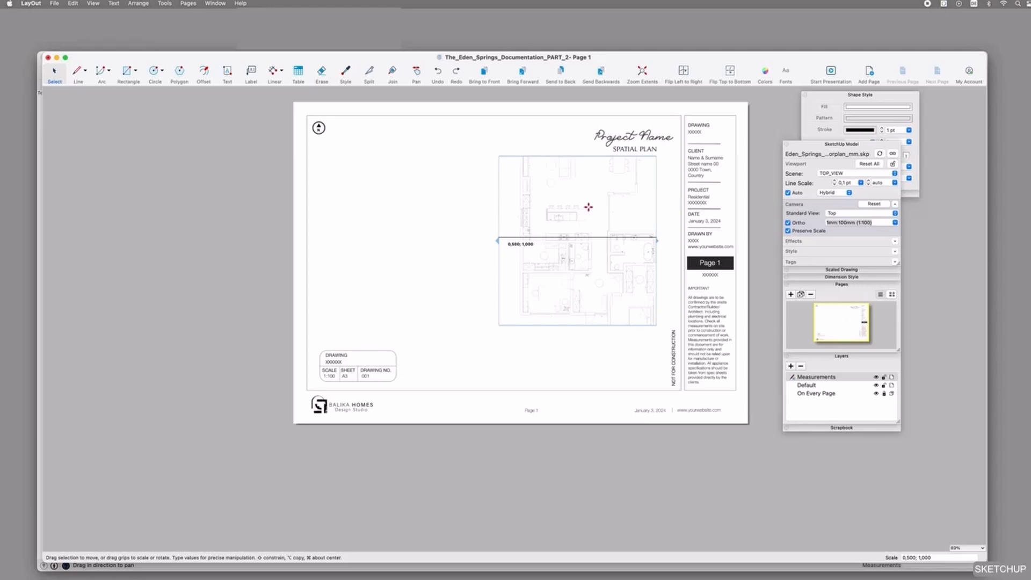
pyautogui.moveTo(600, 198); pyautogui.dragTo(531, 212)
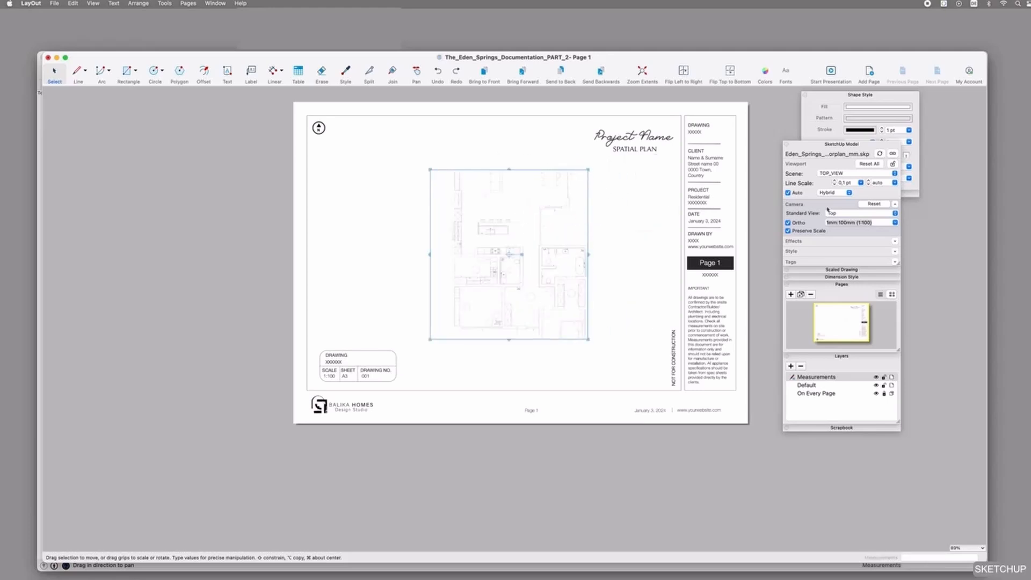
# Step: Set the floor plan viewport's line scale to 0.3 pt and extend its lower corner to reveal more of the plan
pyautogui.click(835, 181)
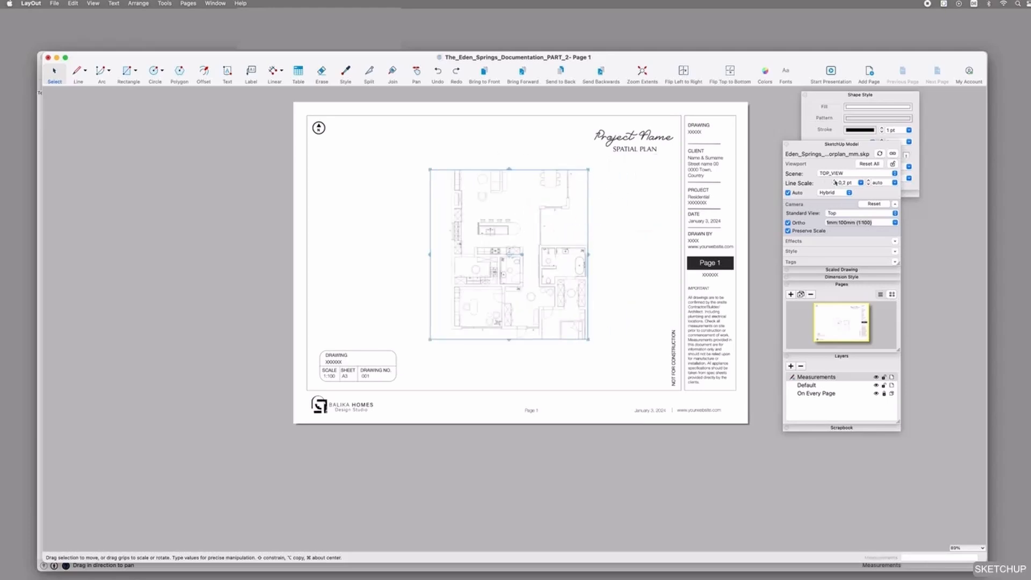
pyautogui.moveTo(589, 340); pyautogui.dragTo(629, 370)
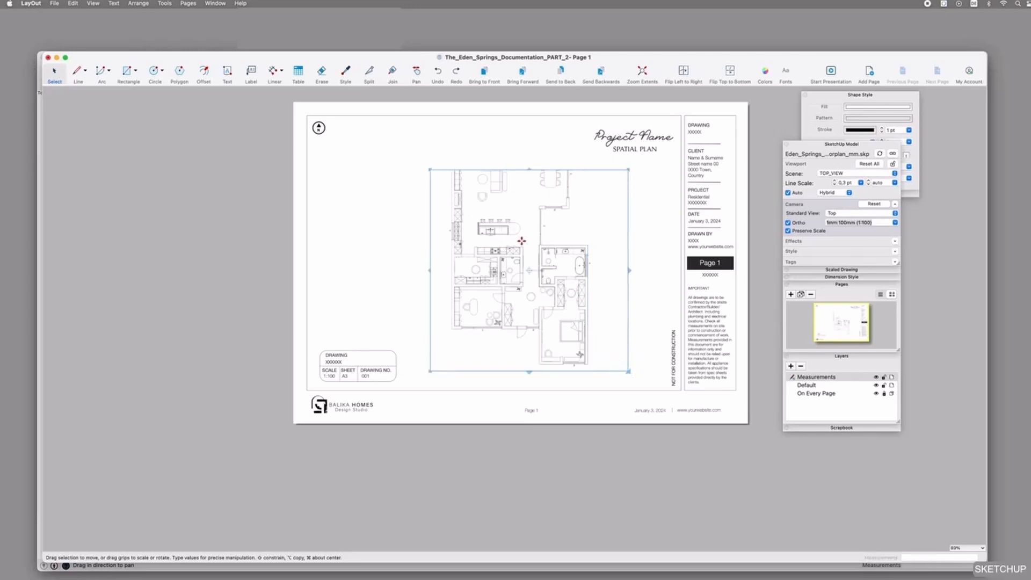
pyautogui.rightClick(520, 240)
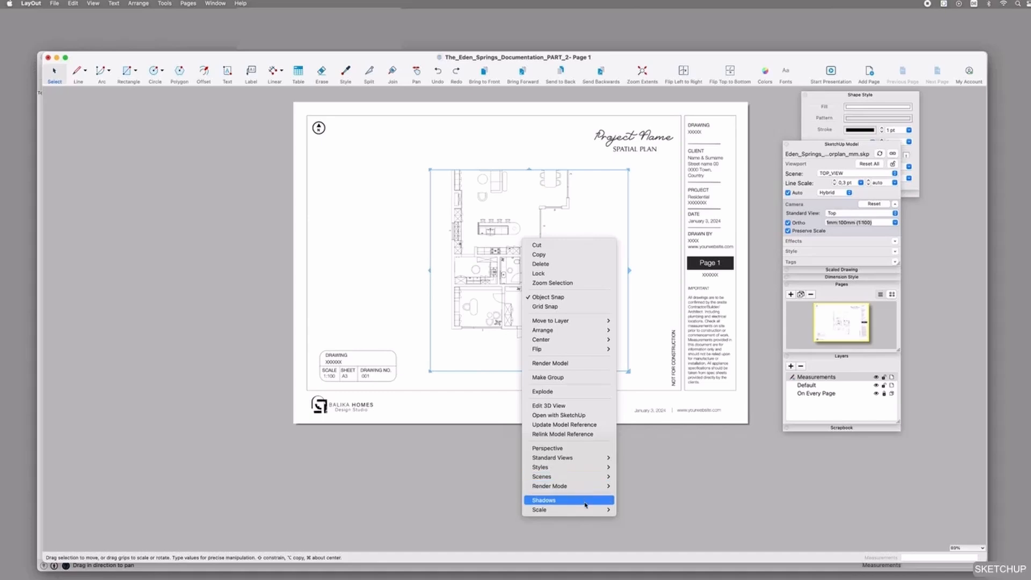
pyautogui.moveTo(589, 511)
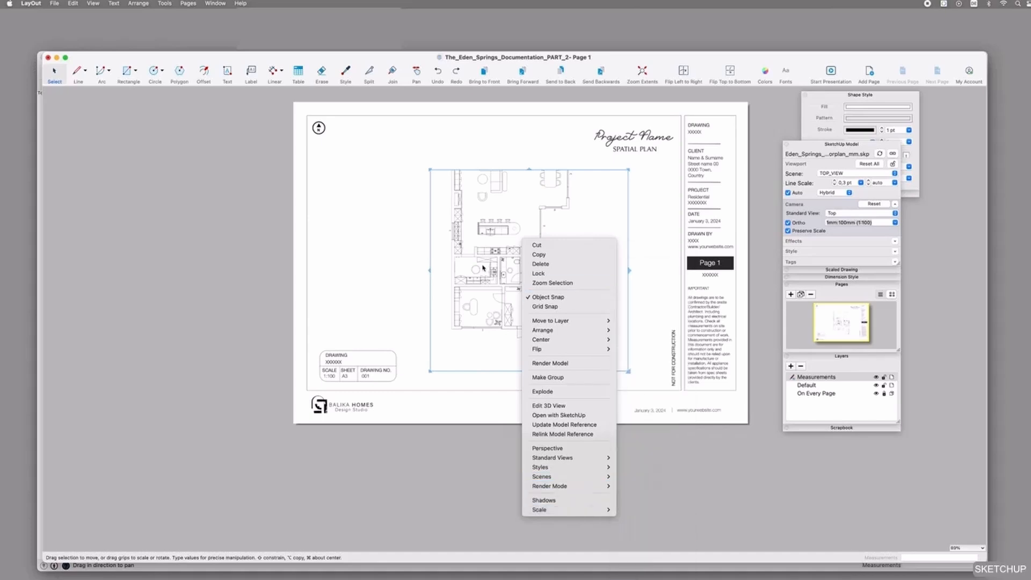
pyautogui.click(540, 164)
# Step: Extend the viewport's upper edge to frame the whole floor plan and move it toward the north-arrow side of the sheet
pyautogui.moveTo(527, 169); pyautogui.dragTo(529, 125)
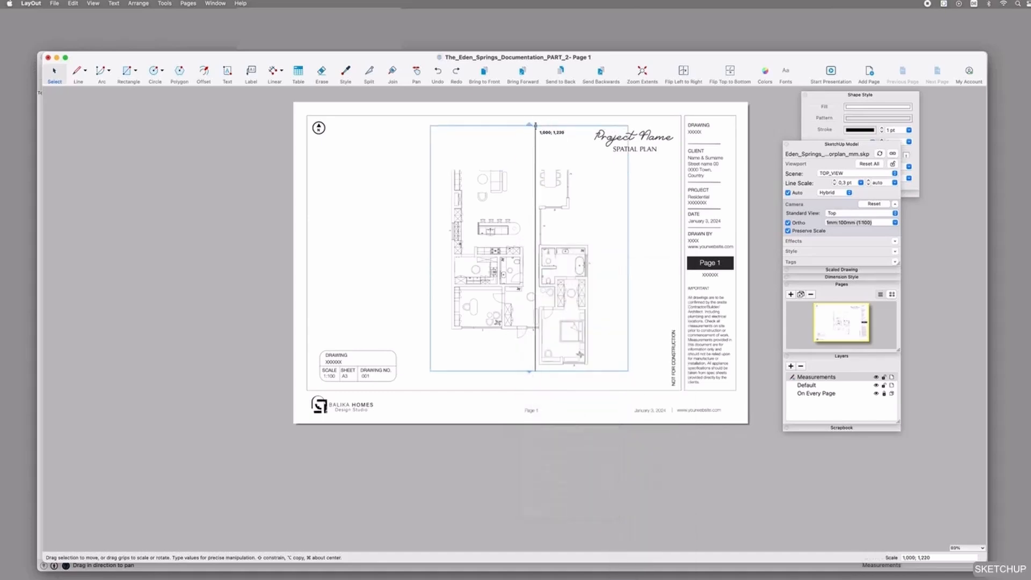
pyautogui.moveTo(505, 192); pyautogui.dragTo(431, 195)
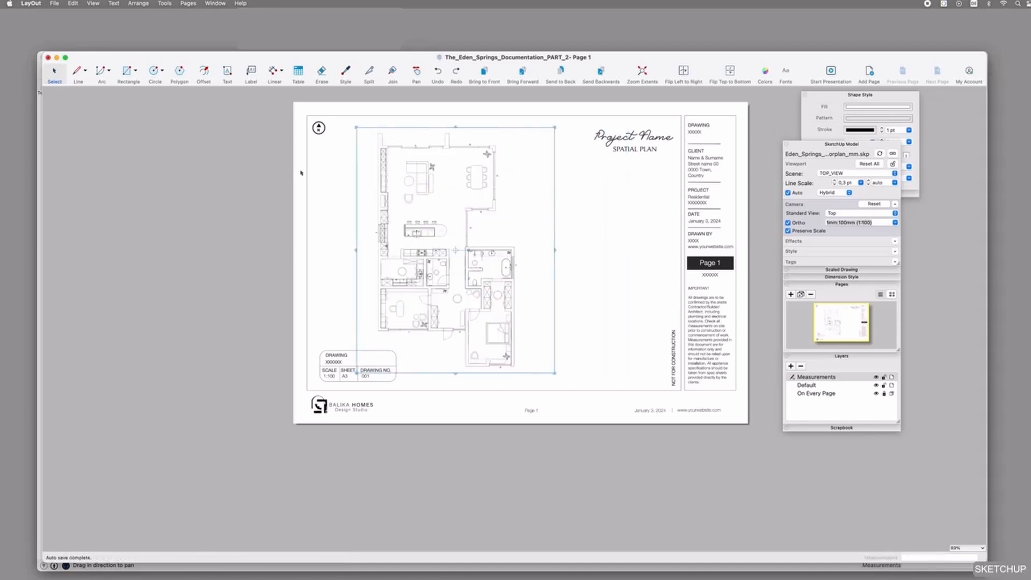
# Step: Review the list of available drawing scales in the LayOut preferences
pyautogui.click(31, 3)
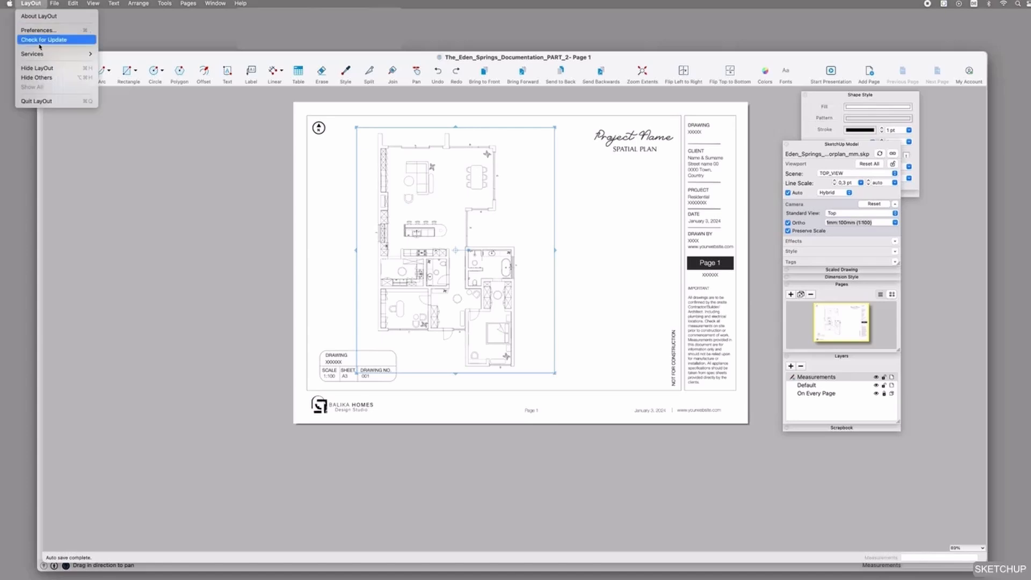
pyautogui.click(44, 30)
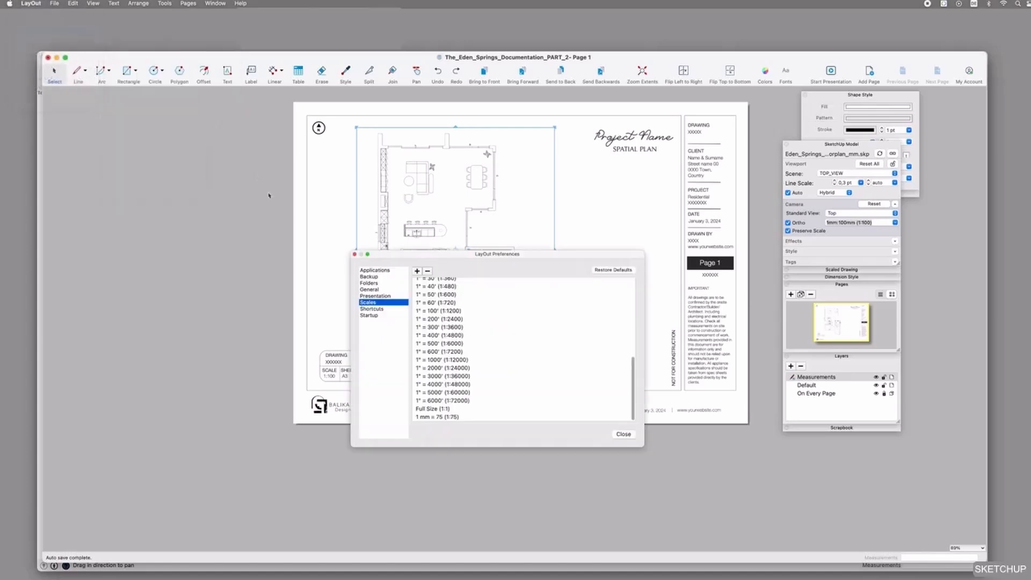
pyautogui.scroll(-2, 452, 414)
pyautogui.click(354, 254)
# Step: Collapse the viewport's camera settings and examine its style and tag settings
pyautogui.click(894, 204)
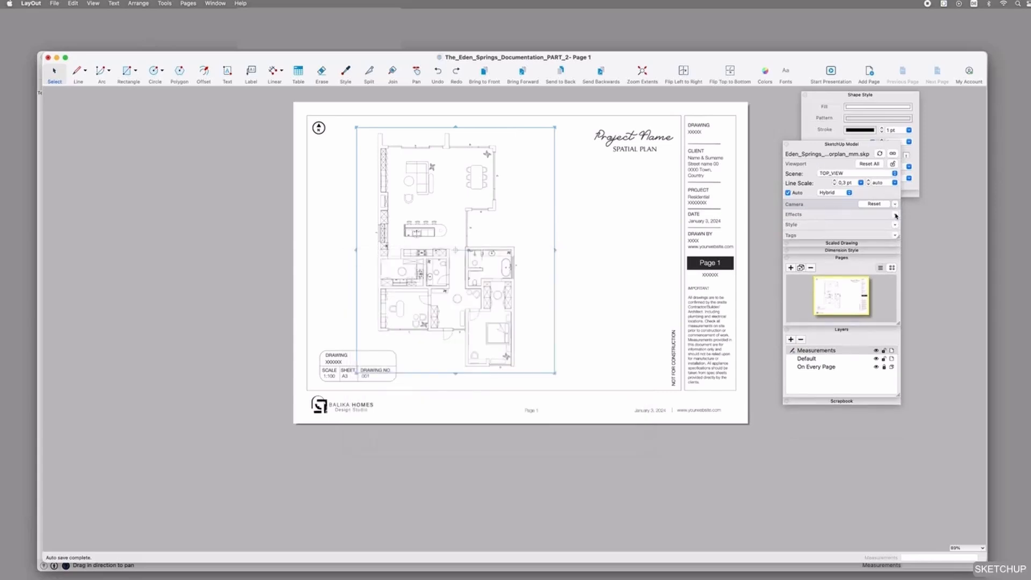
pyautogui.click(894, 226)
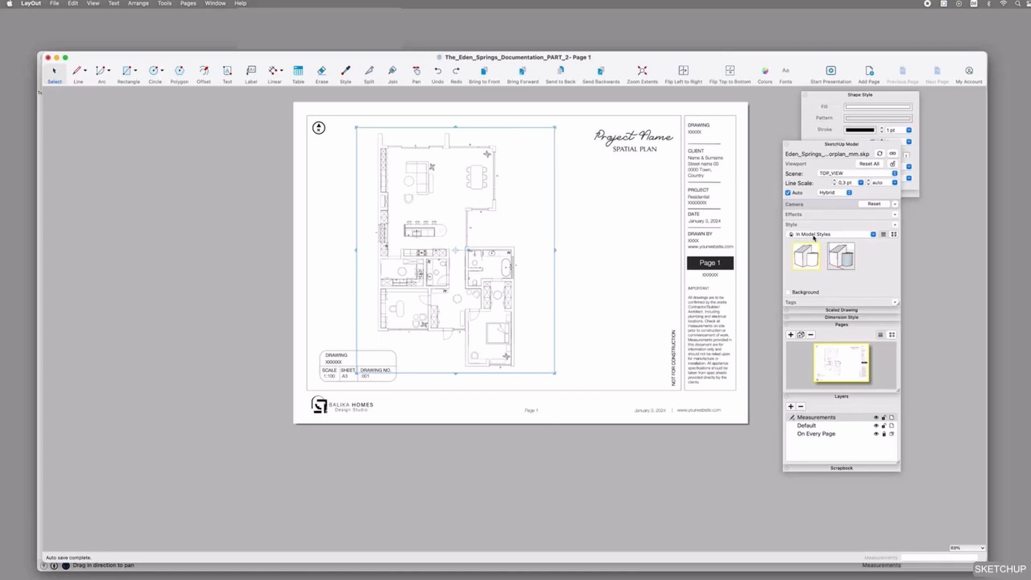
pyautogui.click(894, 225)
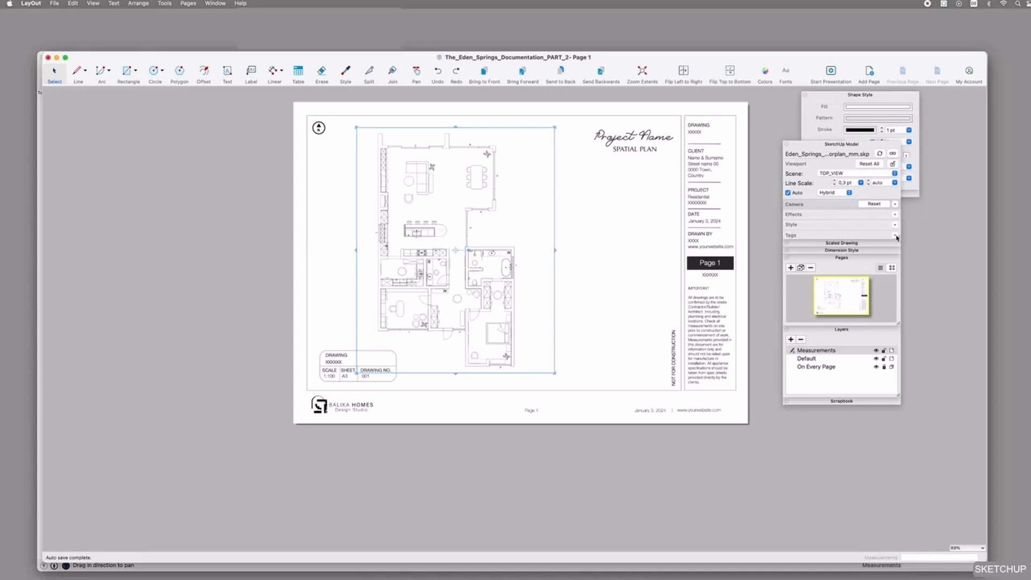
pyautogui.click(894, 236)
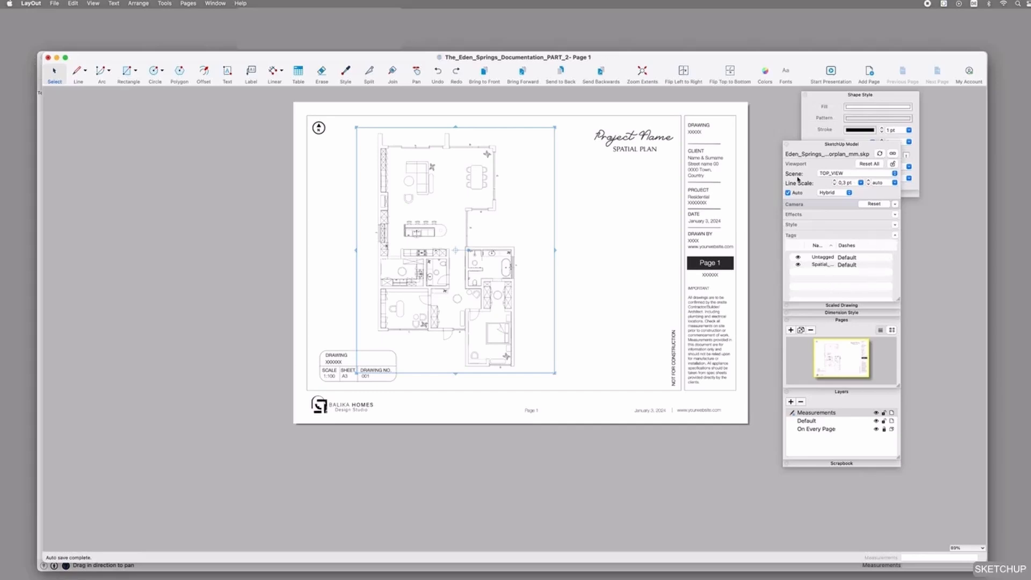
pyautogui.click(895, 236)
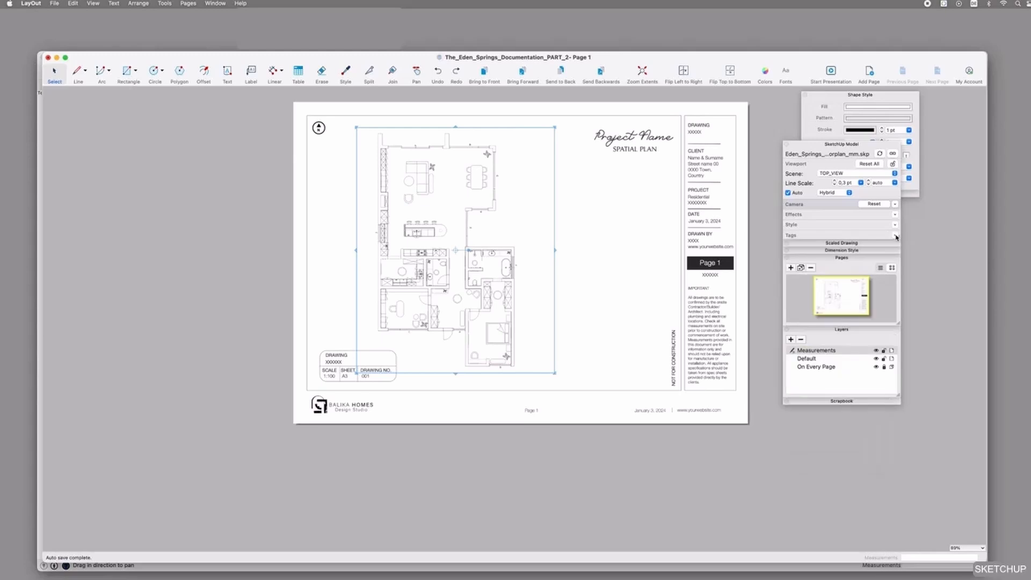
# Step: Nudge the floor plan viewport sideways so the plan sits nearer the north-arrow side of the sheet
pyautogui.click(580, 258)
pyautogui.click(462, 211)
pyautogui.press('Left')
pyautogui.press('Left')
pyautogui.press('Left')
pyautogui.press('Left')
pyautogui.press('Left')
pyautogui.press('Left')
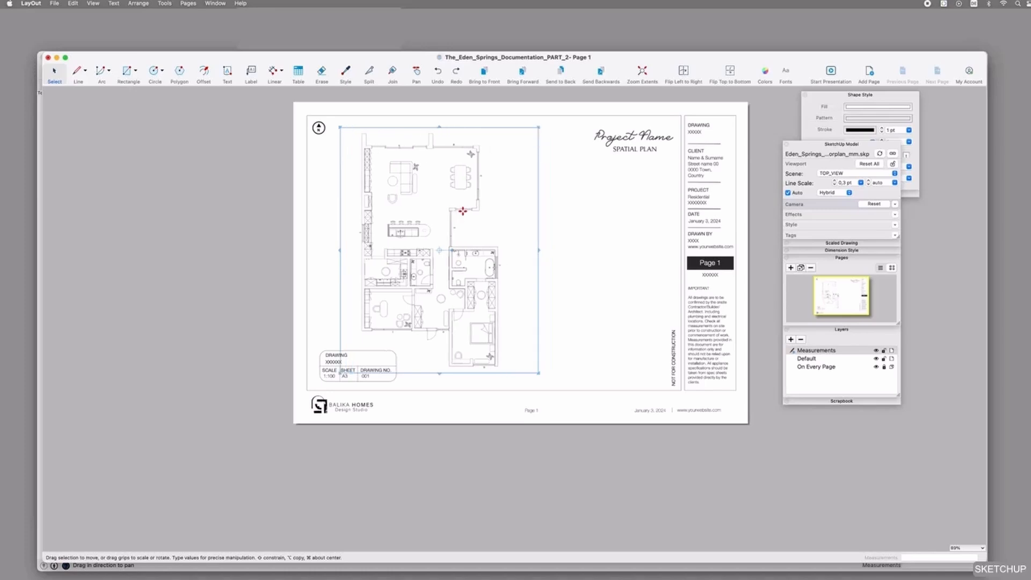
pyautogui.press('Left')
pyautogui.press('Left')
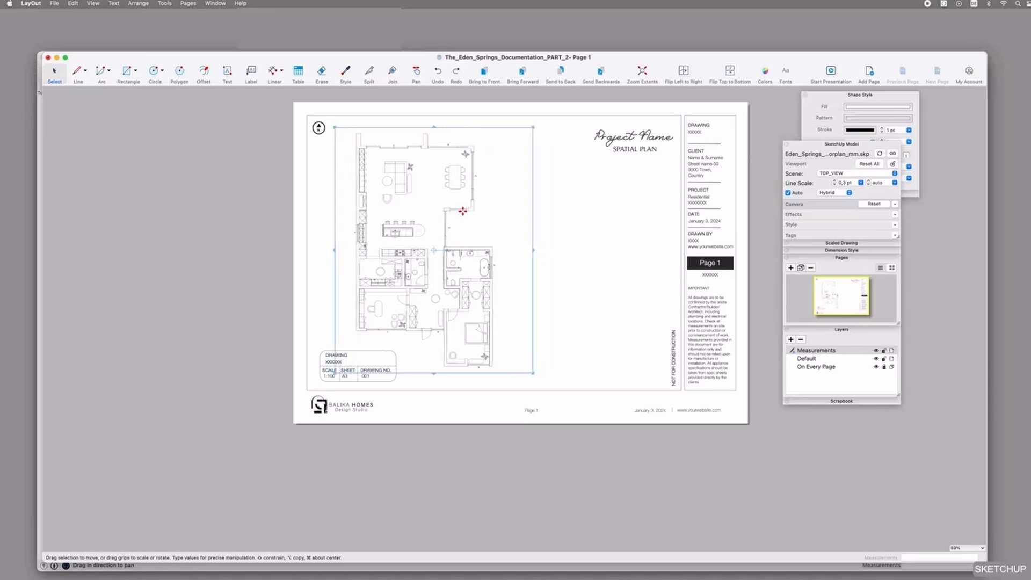
pyautogui.press('Right')
pyautogui.press('Right')
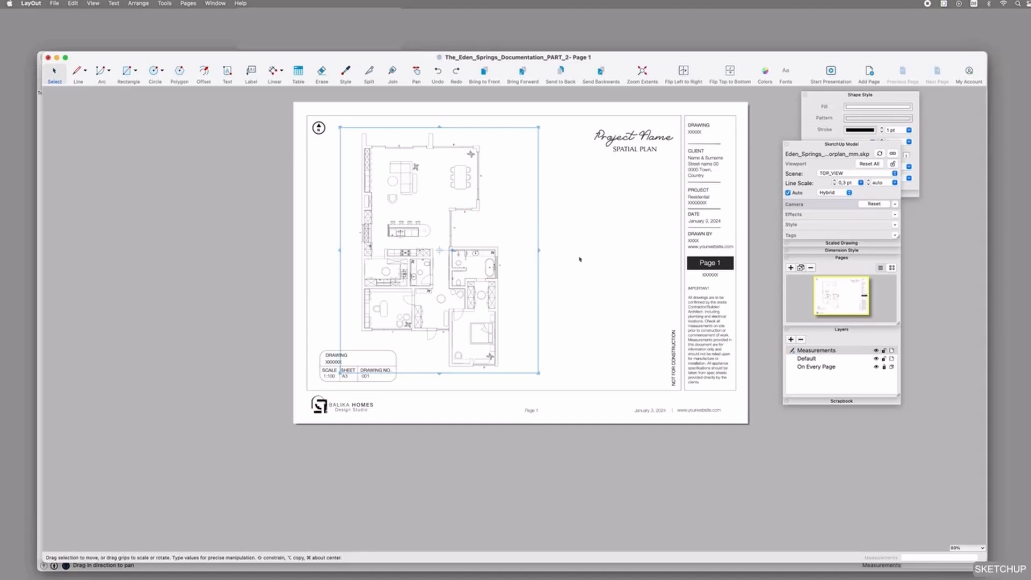
pyautogui.click(657, 239)
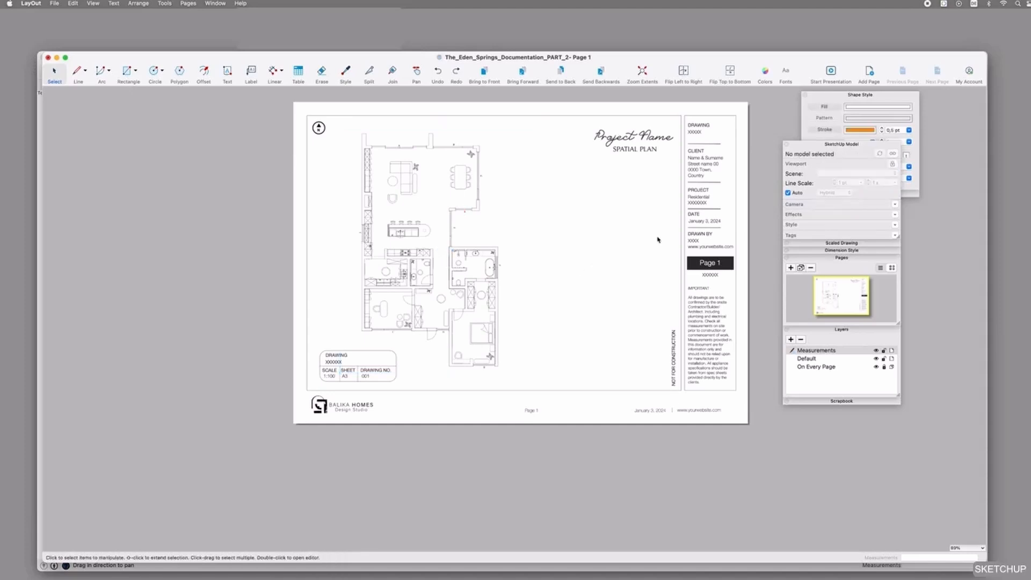
pyautogui.click(439, 255)
pyautogui.click(329, 376)
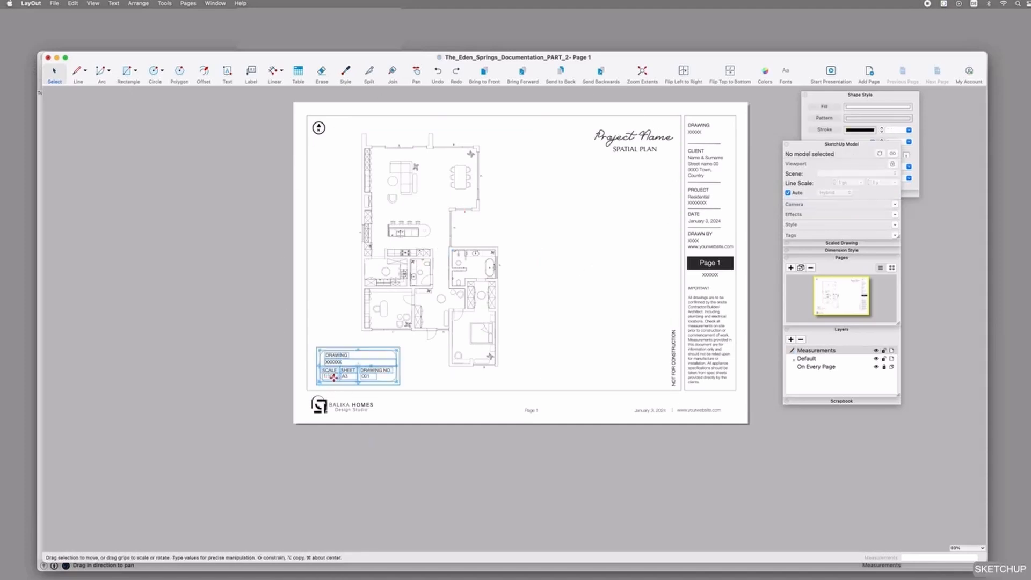
pyautogui.click(275, 376)
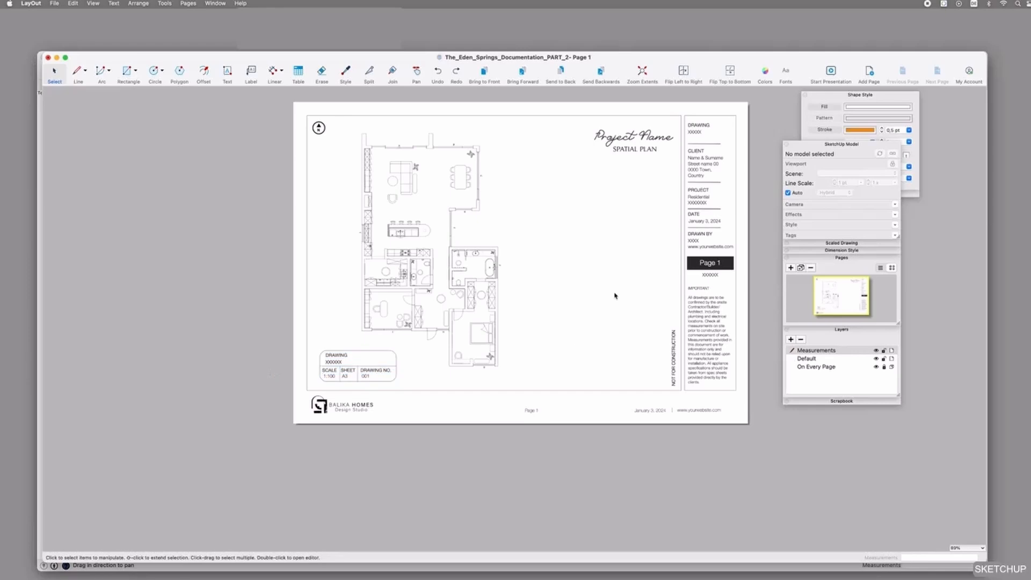
# Step: Switch to SketchUp, move the entry hall armchair about 482 mm away from the bathroom wall, and save the model
pyautogui.press('super+Tab')
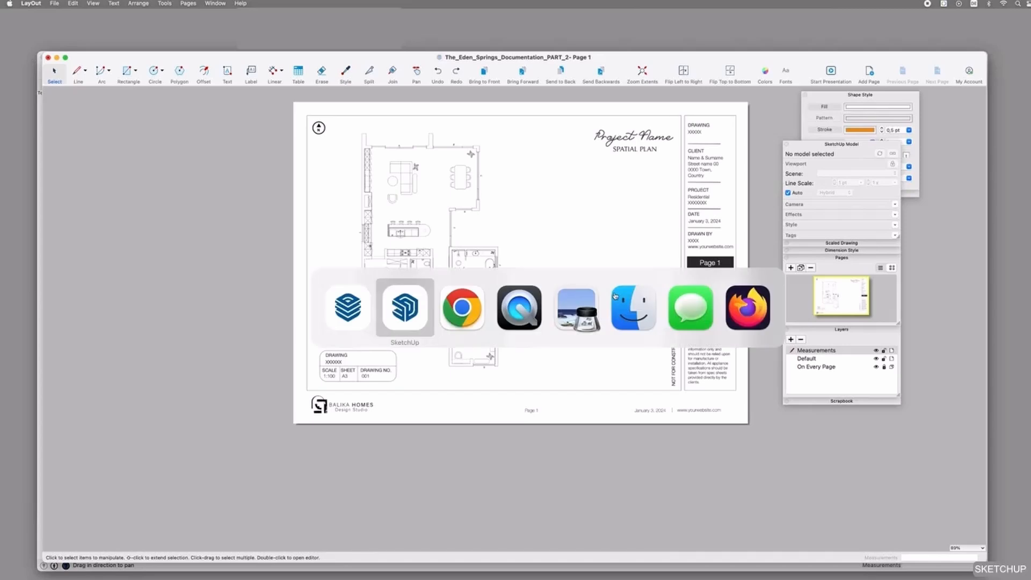
pyautogui.click(400, 306)
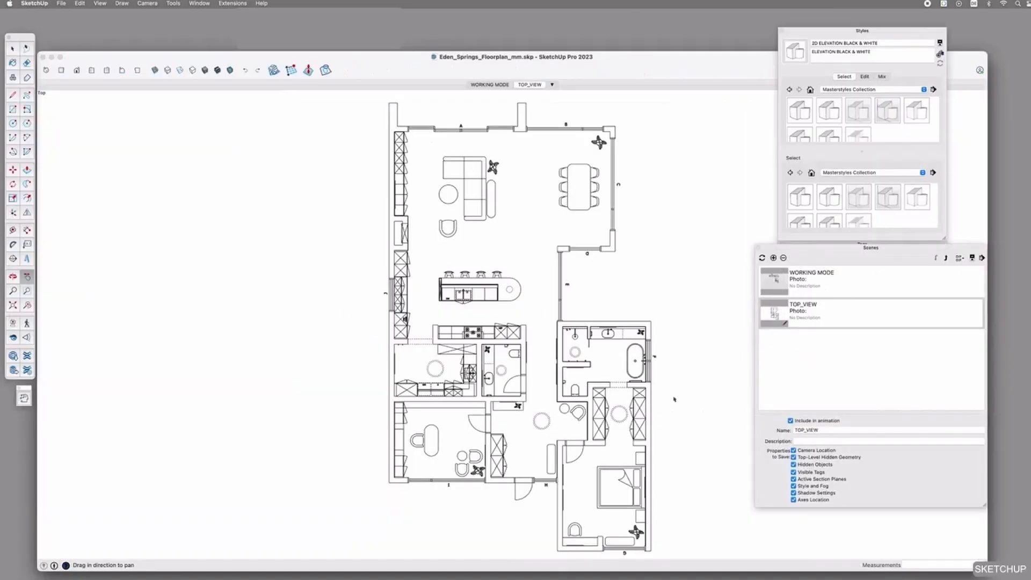
pyautogui.scroll(5, 575, 455)
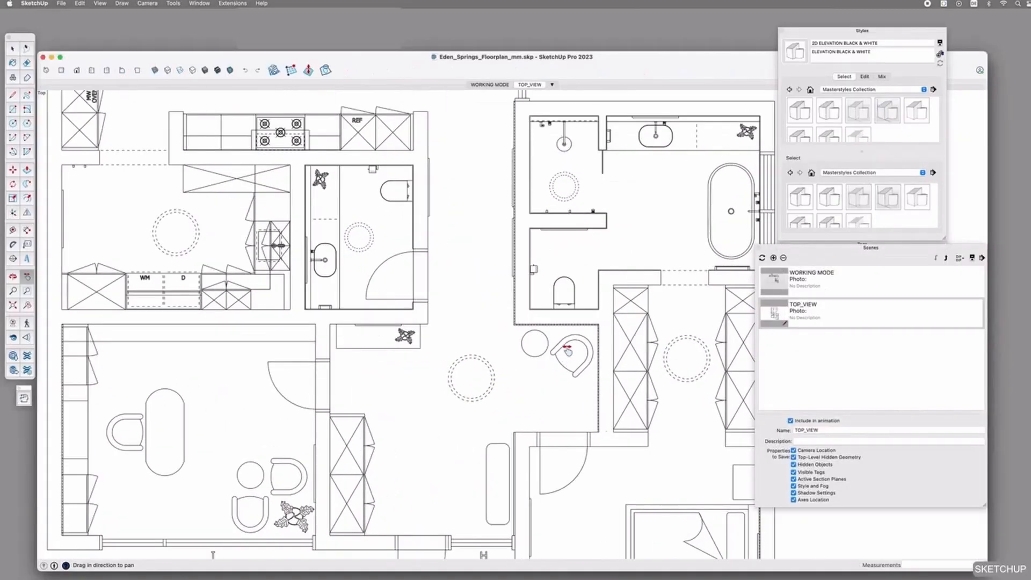
pyautogui.press('space')
pyautogui.click(569, 354)
pyautogui.press('m')
pyautogui.click(571, 354)
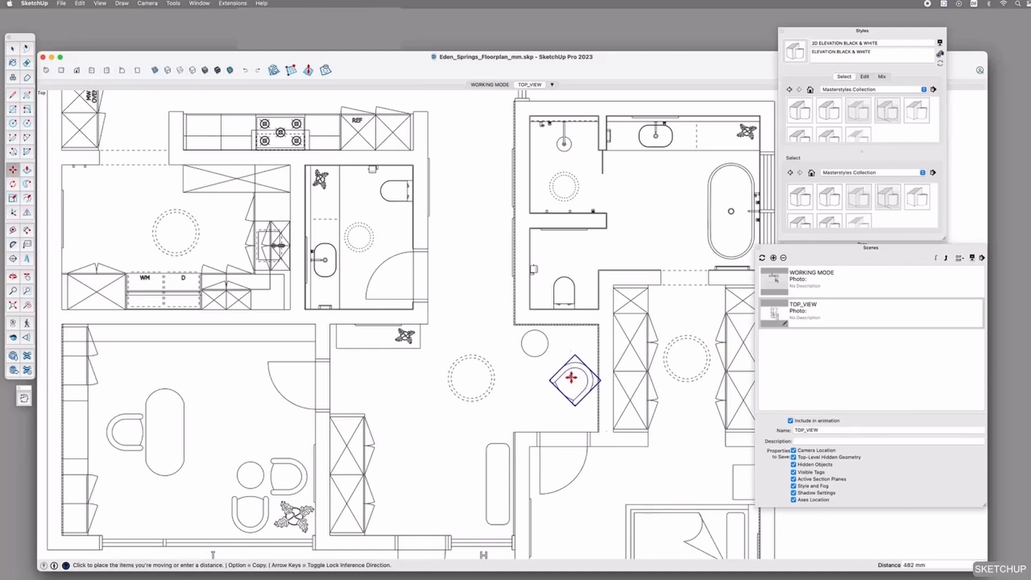
pyautogui.click(571, 377)
pyautogui.press('space')
pyautogui.click(539, 377)
pyautogui.press('super+s')
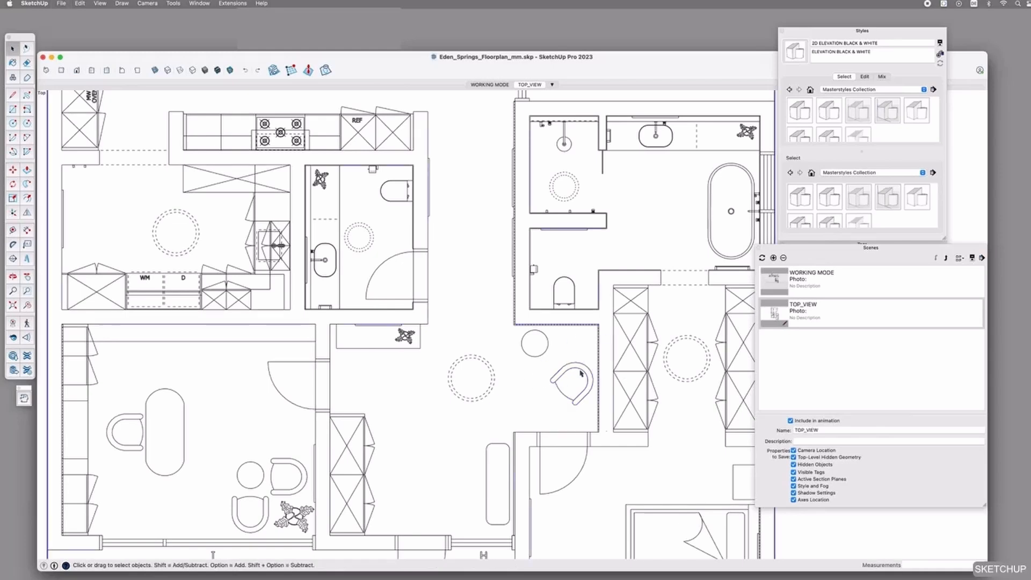
# Step: Return to LayOut and examine the spatial plan sheet at closer range
pyautogui.press('super+Tab')
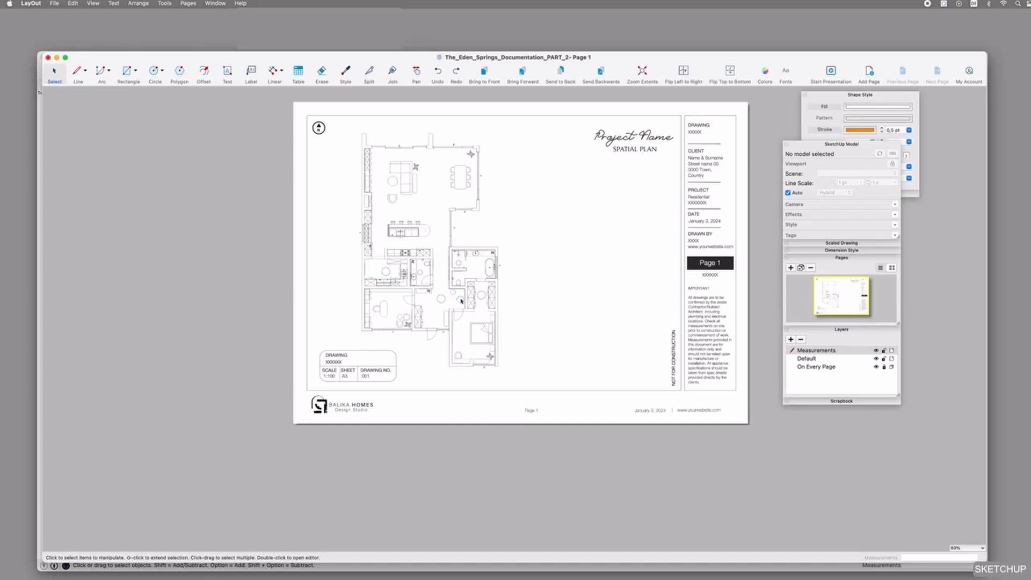
pyautogui.press('h')
pyautogui.moveTo(524, 193); pyautogui.dragTo(519, 211)
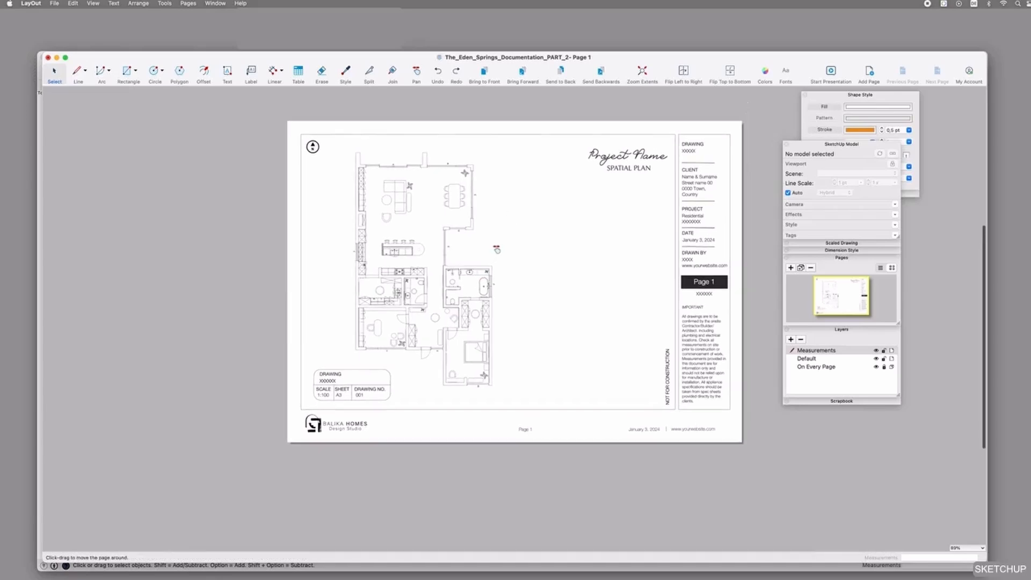
pyautogui.scroll(1, 497, 249)
pyautogui.hscroll(1, 564, 220)
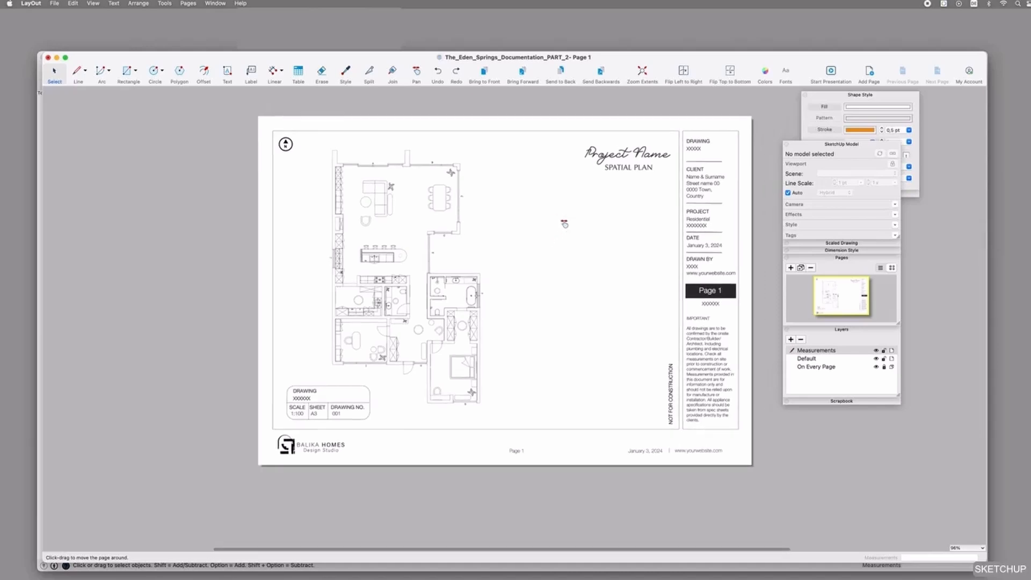
pyautogui.scroll(2, 564, 224)
pyautogui.hscroll(1, 562, 222)
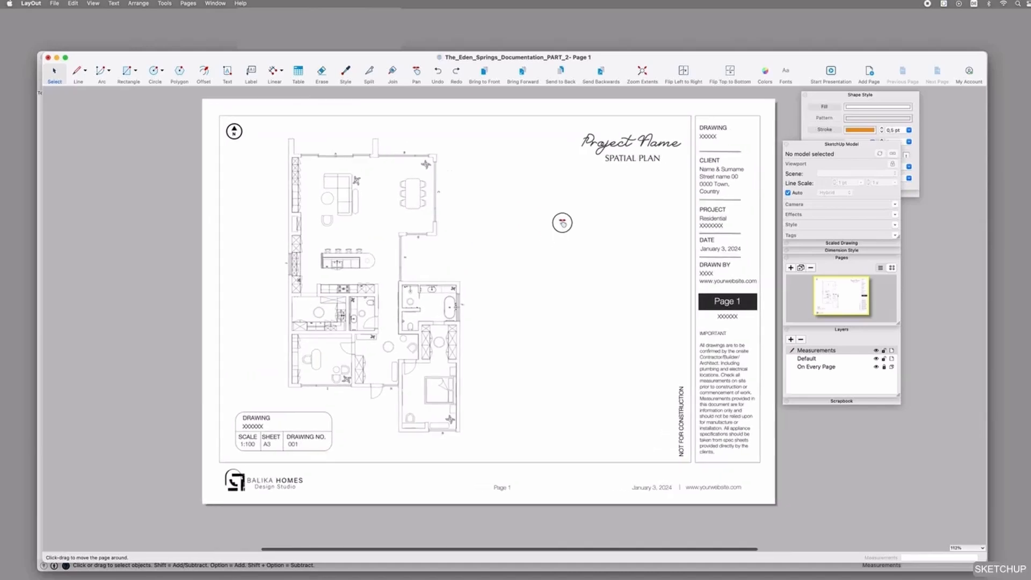
pyautogui.scroll(1, 531, 235)
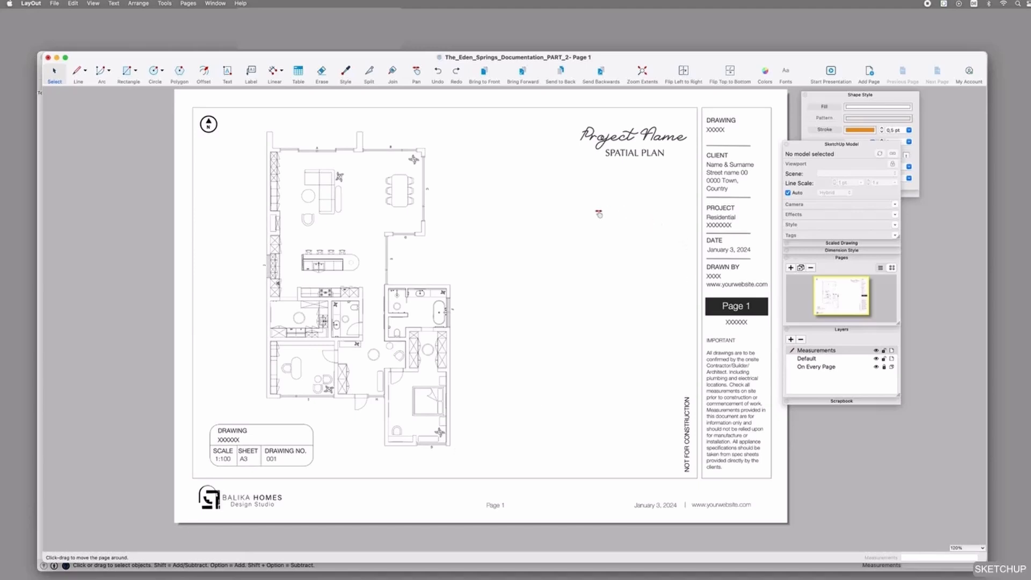
# Step: Consult the finished floor plan sheet in Eden_Springs_Layout_mm_color.pdf in Preview and return to LayOut
pyautogui.press('super+Tab')
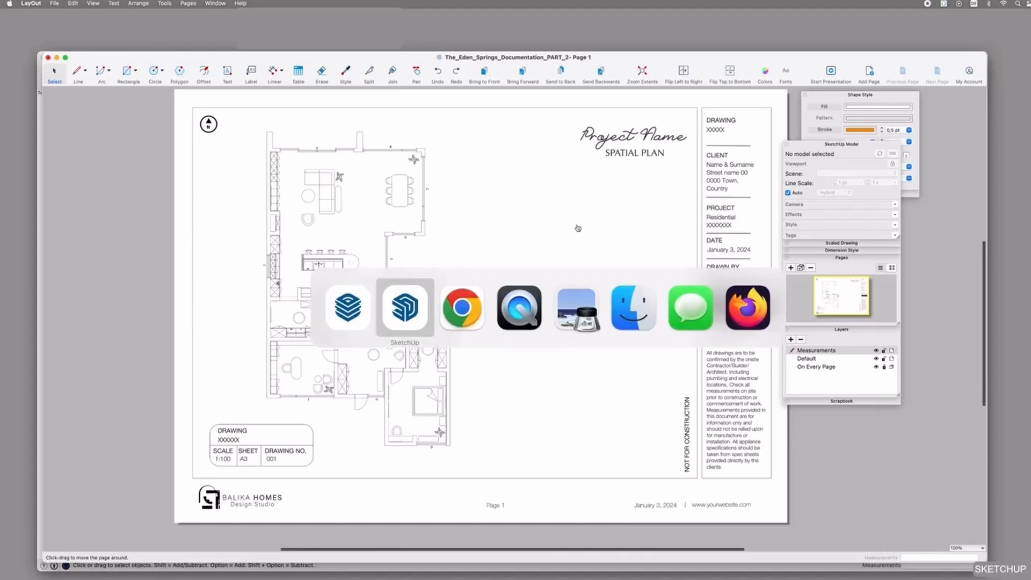
pyautogui.click(593, 308)
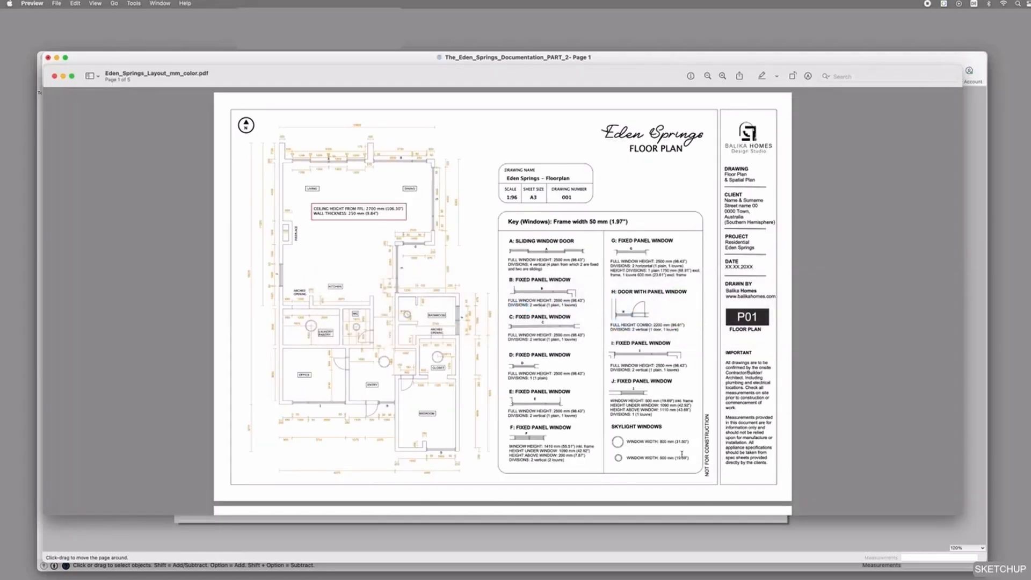
pyautogui.press('super+Tab')
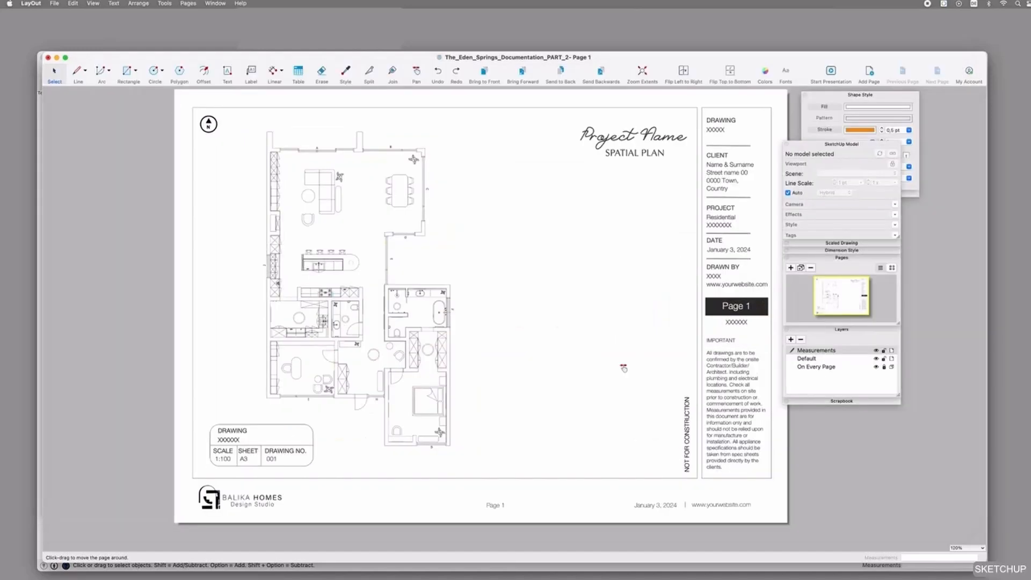
# Step: Copy the floor plan viewport beside the original and crop the copy down to the strip showing window A
pyautogui.click(383, 198)
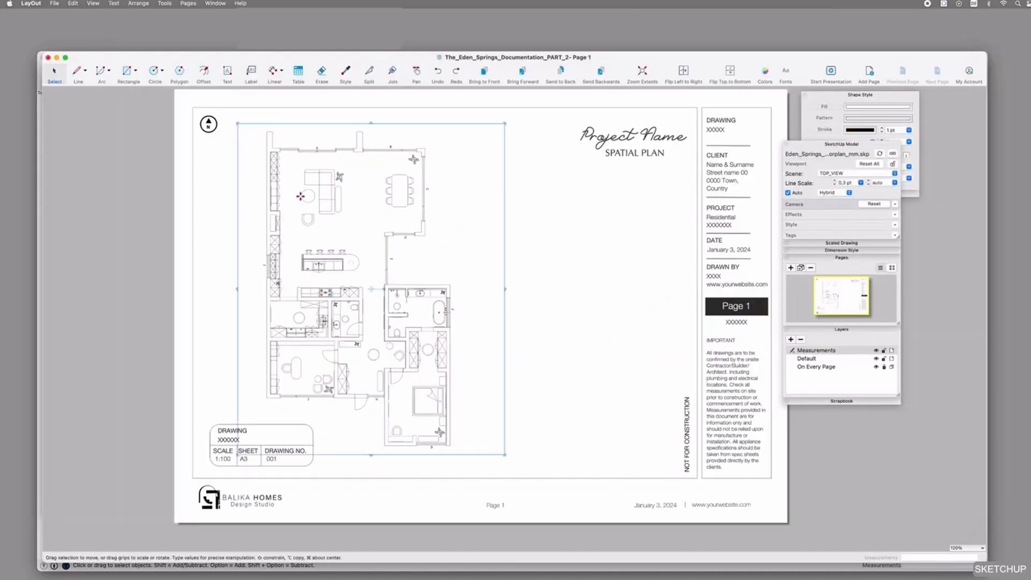
pyautogui.moveTo(284, 258); pyautogui.dragTo(495, 264)
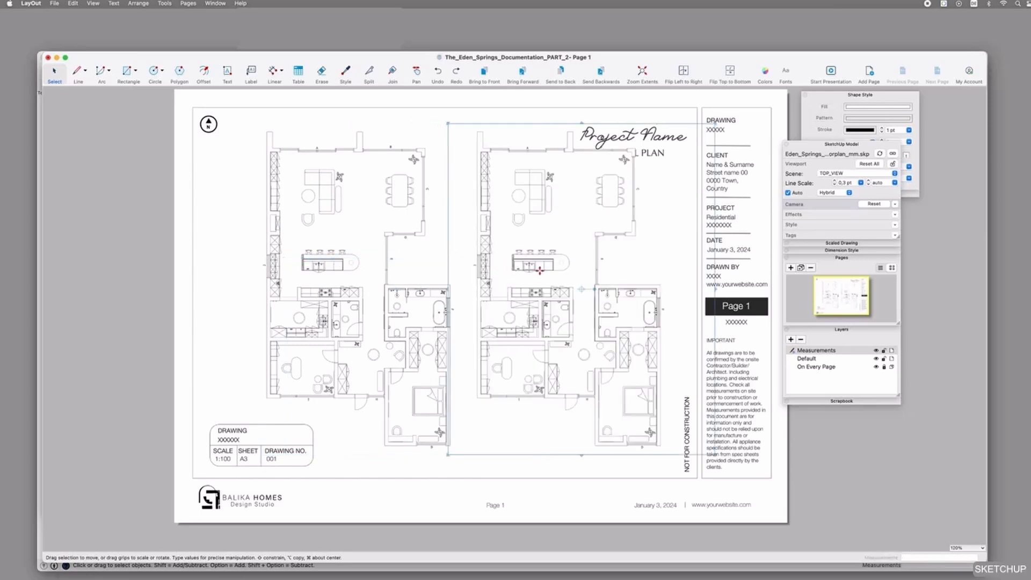
pyautogui.moveTo(715, 123); pyautogui.dragTo(565, 145)
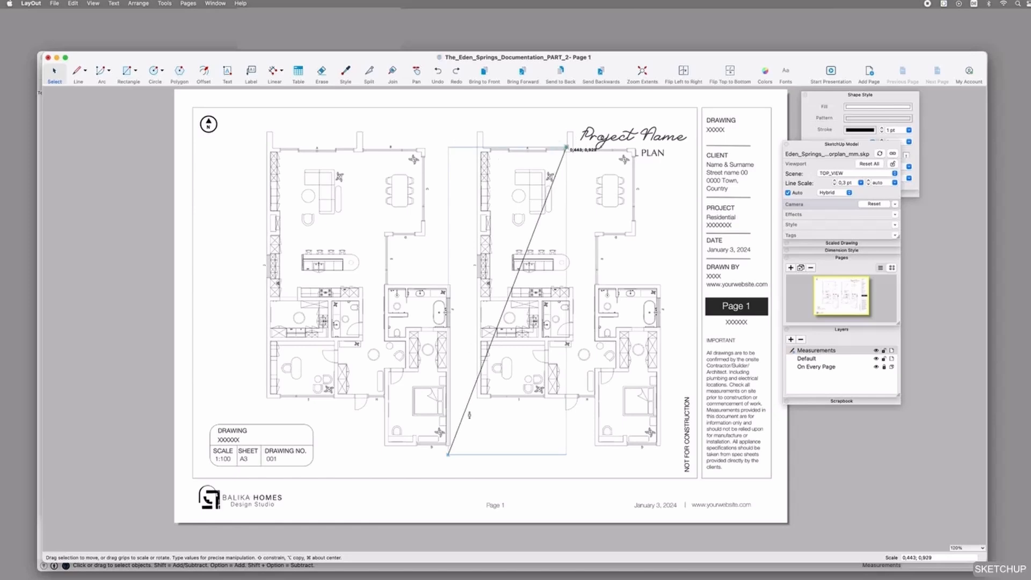
pyautogui.moveTo(508, 456); pyautogui.dragTo(540, 152)
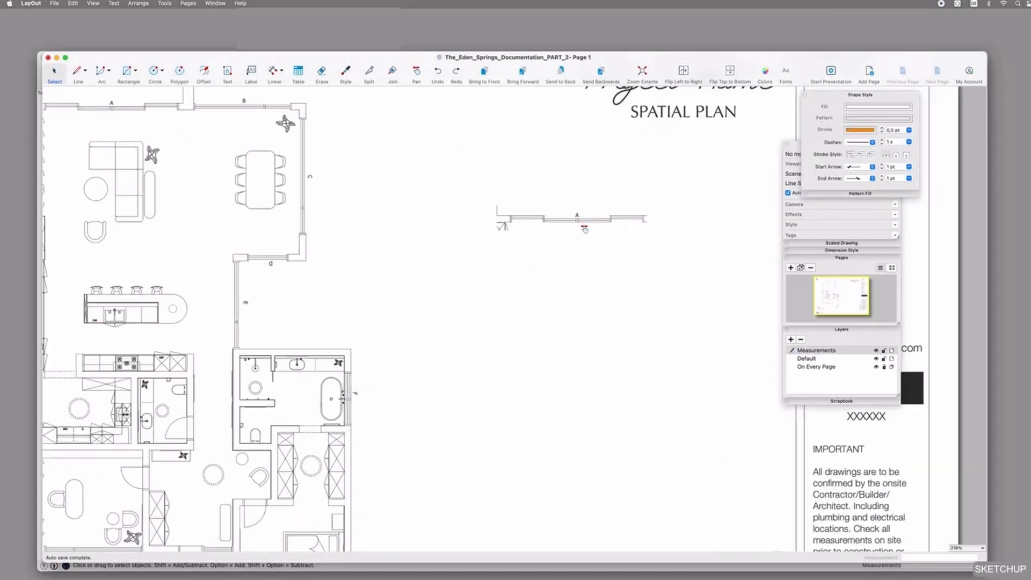
# Step: Draw a rectangle tightly around the window A drawing and clip its viewport to that outline
pyautogui.scroll(2, 589, 214)
pyautogui.scroll(3, 589, 213)
pyautogui.press('r')
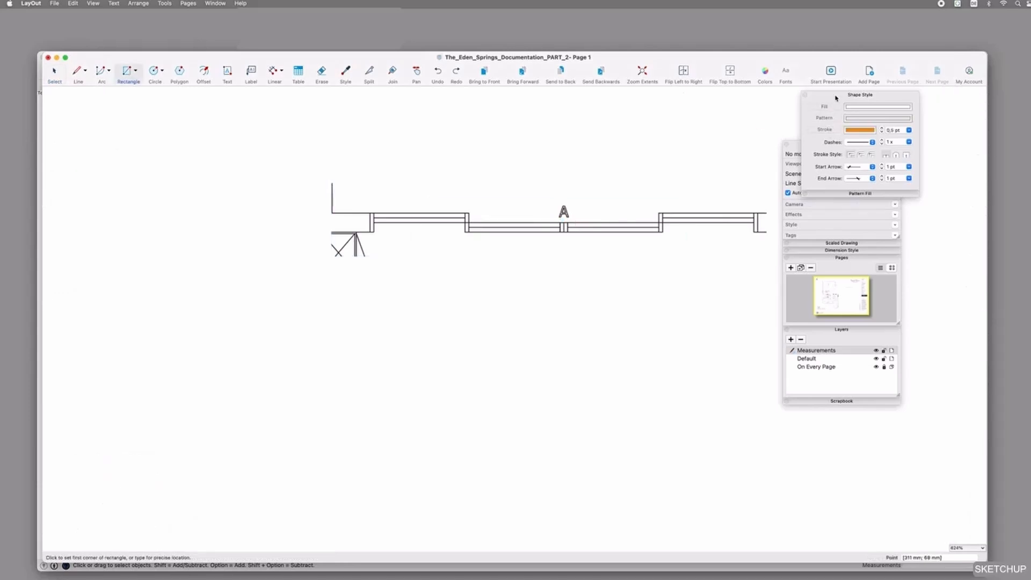
pyautogui.click(369, 213)
pyautogui.click(758, 232)
pyautogui.press('space')
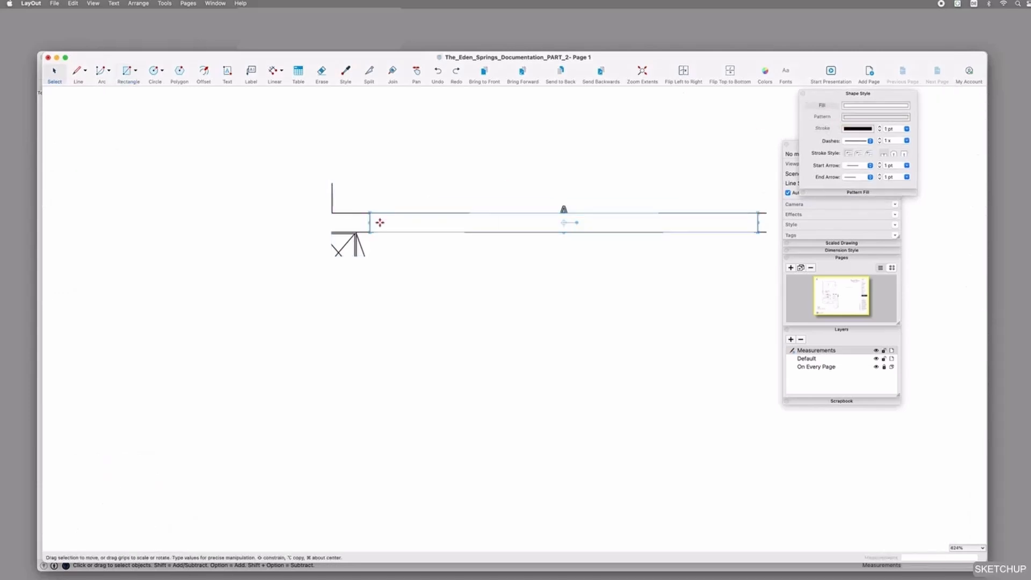
pyautogui.click(354, 219)
pyautogui.click(529, 369)
# Step: Lock the On Every Page layer and place a copy of the CLIENT heading on Default above window A, reading "A: Sliding Window Door"
pyautogui.scroll(-5, 528, 369)
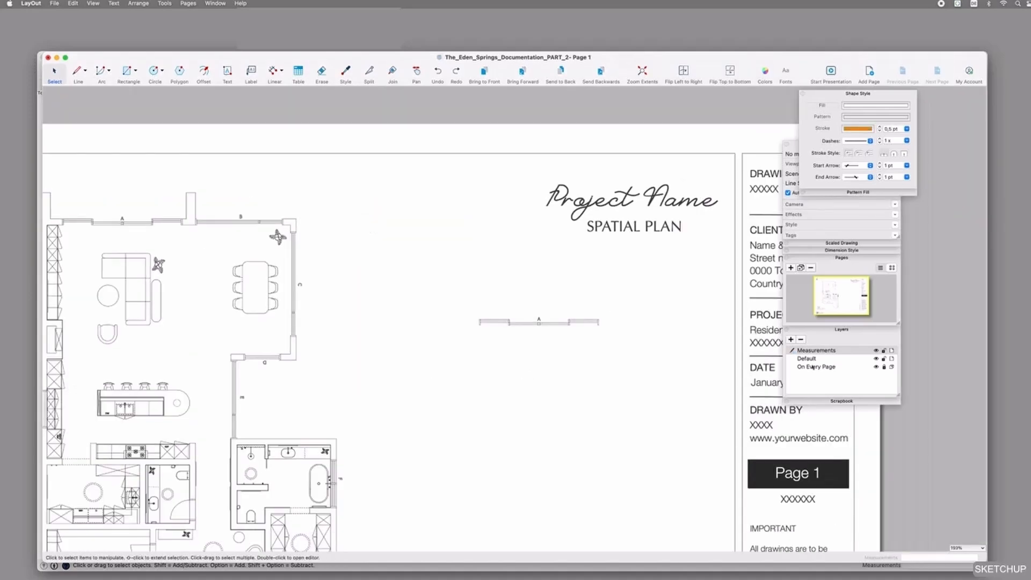
pyautogui.click(763, 230)
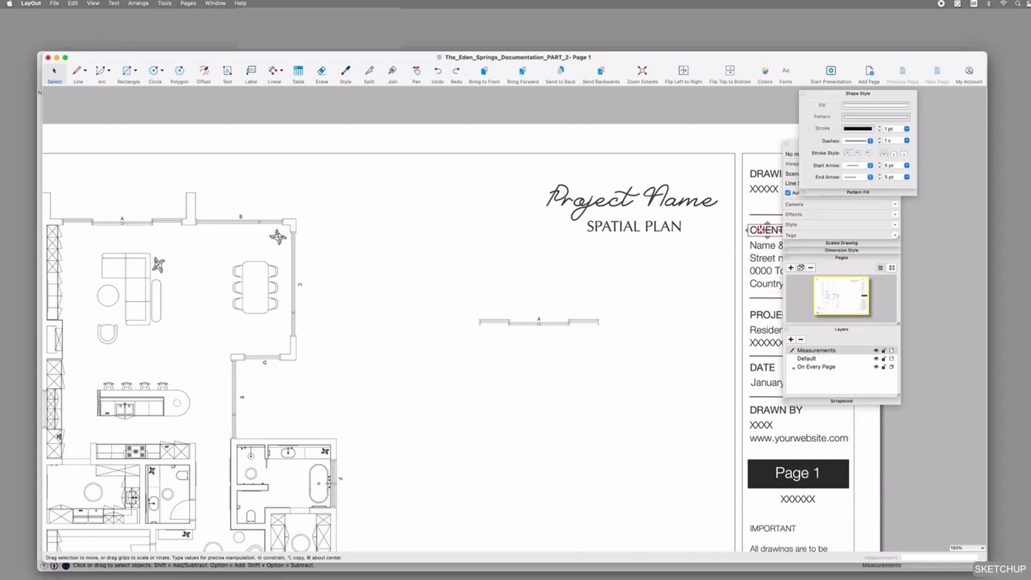
pyautogui.press('super+c')
pyautogui.click(883, 366)
pyautogui.click(806, 358)
pyautogui.press('super+v')
pyautogui.moveTo(757, 229); pyautogui.dragTo(581, 301)
pyautogui.doubleClick(500, 302)
pyautogui.write('A: Sliding Window Door')
pyautogui.click(525, 337)
# Step: Add another floor plan viewport copy beneath window A and crop it closely around window B
pyautogui.moveTo(502, 301); pyautogui.dragTo(509, 346)
pyautogui.click(514, 322)
pyautogui.doubleClick(509, 346)
pyautogui.press('BackSpace')
pyautogui.click(494, 345)
pyautogui.moveTo(599, 344); pyautogui.dragTo(709, 344)
pyautogui.moveTo(467, 344); pyautogui.dragTo(522, 338)
pyautogui.scroll(10, 562, 345)
pyautogui.moveTo(414, 383); pyautogui.dragTo(417, 369)
pyautogui.scroll(2, 244, 310)
pyautogui.moveTo(450, 294); pyautogui.dragTo(451, 312)
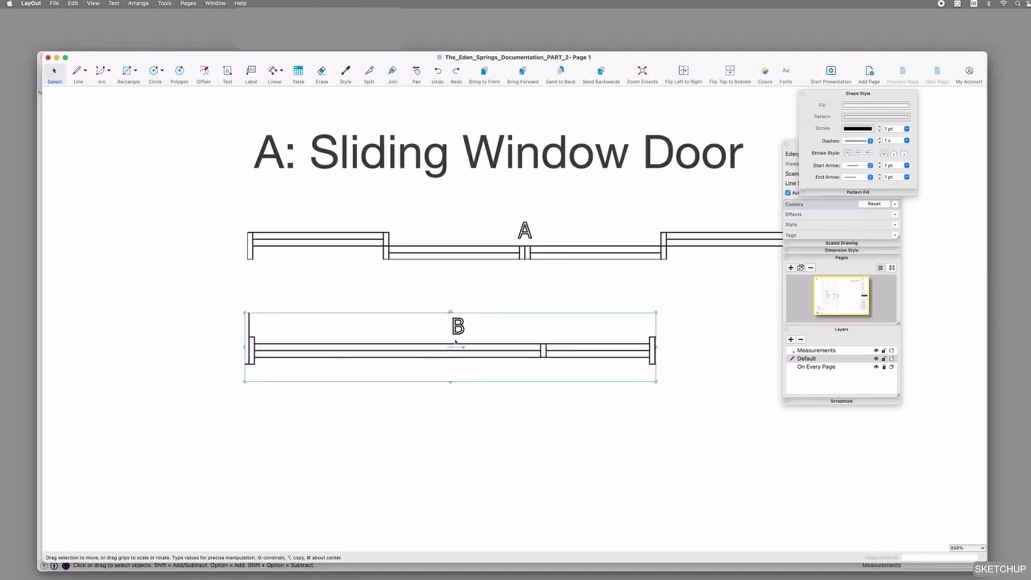
pyautogui.click(516, 426)
# Step: Check the window key in the reference PDF and copy the window A label above window B, reading "B: Fixed Panel Window"
pyautogui.scroll(-10, 516, 426)
pyautogui.press('super+Tab')
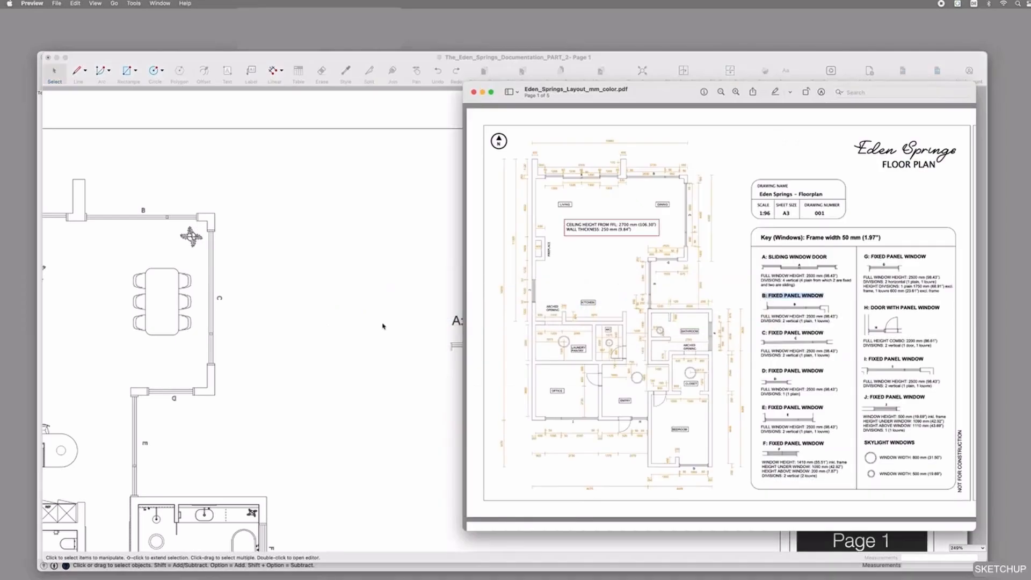
pyautogui.click(379, 320)
pyautogui.click(460, 390)
pyautogui.click(550, 396)
pyautogui.click(549, 390)
pyautogui.click(497, 320)
pyautogui.keyDown('alt'); pyautogui.moveTo(497, 320); pyautogui.dragTo(554, 399); pyautogui.keyUp('alt')
pyautogui.tripleClick(497, 372)
pyautogui.write('B: Fixed Panel Window')
pyautogui.click(554, 421)
# Step: Copy the window B viewport below the original and extend its crop to bring window C into view
pyautogui.click(547, 373)
pyautogui.keyDown('shift'); pyautogui.click(554, 398); pyautogui.keyUp('shift')
pyautogui.click(554, 399)
pyautogui.keyDown('alt'); pyautogui.moveTo(490, 413); pyautogui.dragTo(490, 448); pyautogui.keyUp('alt')
pyautogui.moveTo(581, 447); pyautogui.dragTo(575, 515)
pyautogui.moveTo(587, 476); pyautogui.dragTo(575, 445)
pyautogui.moveTo(575, 361); pyautogui.dragTo(574, 444)
pyautogui.moveTo(554, 518); pyautogui.dragTo(664, 412)
pyautogui.moveTo(601, 497); pyautogui.dragTo(600, 377)
pyautogui.moveTo(665, 363); pyautogui.dragTo(701, 363)
pyautogui.moveTo(647, 362); pyautogui.dragTo(559, 472)
# Step: Trim the new viewport tightly around window C and position it under window B
pyautogui.scroll(2, 566, 487)
pyautogui.moveTo(636, 467); pyautogui.dragTo(589, 439)
pyautogui.scroll(5, 596, 470)
pyautogui.scroll(3, 591, 428)
pyautogui.moveTo(589, 493)
pyautogui.mouseDown()
pyautogui.moveTo(619, 499)
pyautogui.moveTo(603, 499)
pyautogui.mouseUp()
pyautogui.click(669, 430)
pyautogui.scroll(-7, 670, 430)
pyautogui.scroll(-2, 671, 431)
pyautogui.click(603, 436)
pyautogui.moveTo(540, 460); pyautogui.dragTo(591, 386)
pyautogui.click(610, 453)
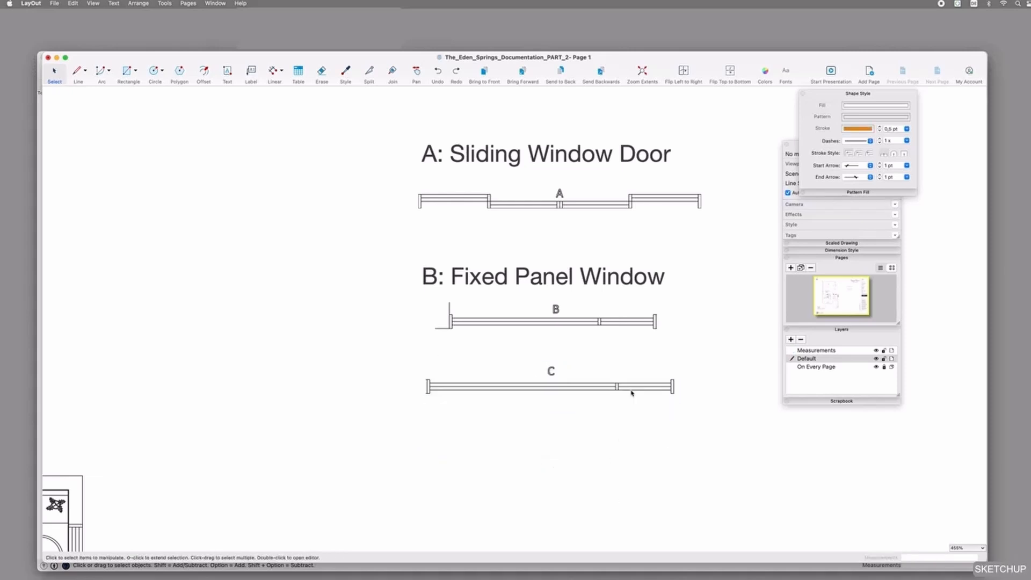
# Step: Draw a rounded rectangle around all the window labels and drawings with a Tungsten 0.5 pt stroke
pyautogui.scroll(-9, 631, 393)
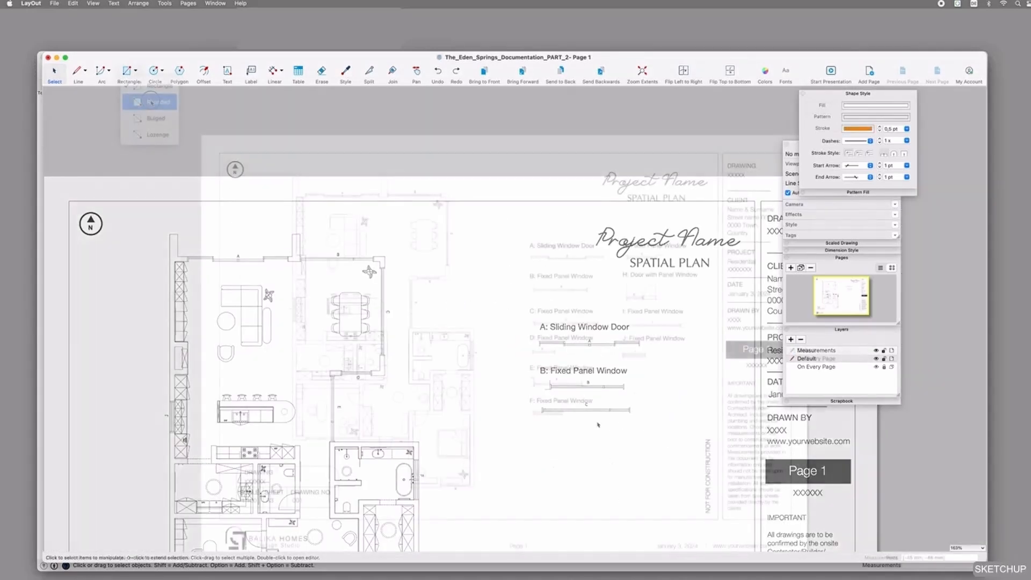
pyautogui.click(144, 103)
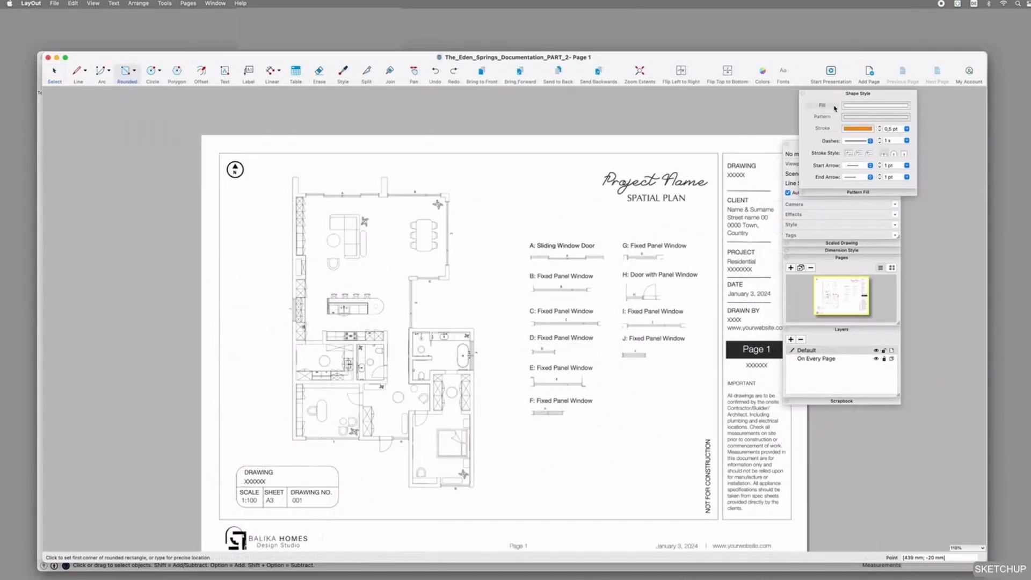
pyautogui.click(858, 129)
pyautogui.click(141, 295)
pyautogui.click(104, 338)
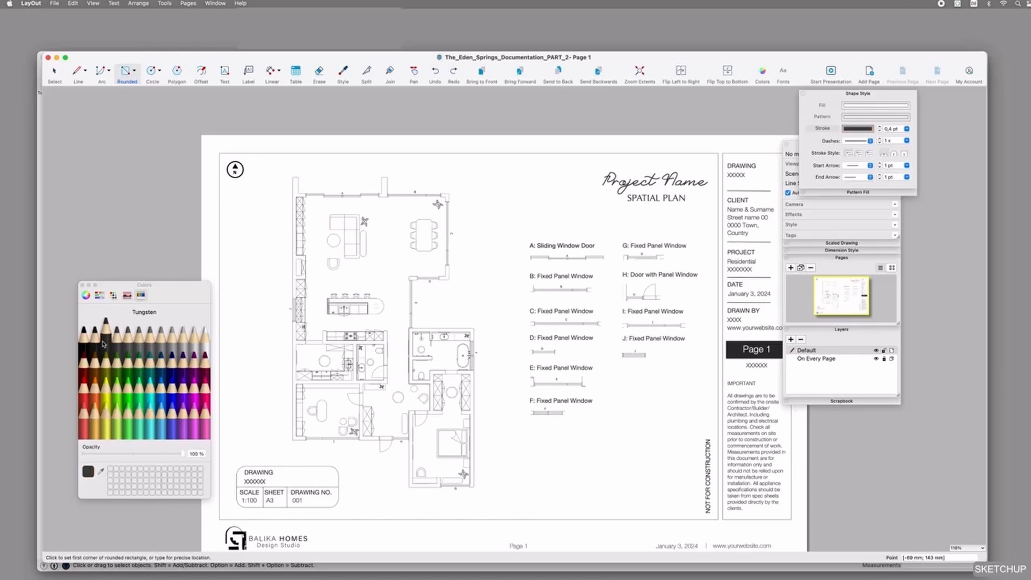
pyautogui.click(880, 131)
pyautogui.click(879, 131)
pyautogui.click(880, 131)
pyautogui.click(517, 219)
pyautogui.click(704, 430)
# Step: Add a horizontal header line and a vertical column divider inside the key frame, and send the frame and lines to the back
pyautogui.press('l')
pyautogui.click(517, 236)
pyautogui.click(704, 237)
pyautogui.press('Escape')
pyautogui.click(610, 237)
pyautogui.click(609, 432)
pyautogui.press('space')
pyautogui.moveTo(707, 423); pyautogui.dragTo(566, 427)
pyautogui.keyDown('shift'); pyautogui.click(536, 237); pyautogui.keyUp('shift')
pyautogui.click(557, 75)
# Step: Copy the window A label into the key's header, change it to "KEY (Windows): Scale 1:100", widen its box and nudge it up
pyautogui.keyDown('alt'); pyautogui.moveTo(545, 245); pyautogui.dragTo(545, 231); pyautogui.keyUp('alt')
pyautogui.doubleClick(544, 231)
pyautogui.write('KEY (Windows): Scale')
pyautogui.press('Return')
pyautogui.write('1:100')
pyautogui.click(577, 217)
pyautogui.moveTo(600, 231); pyautogui.dragTo(621, 231)
pyautogui.press('Up')
pyautogui.press('Up')
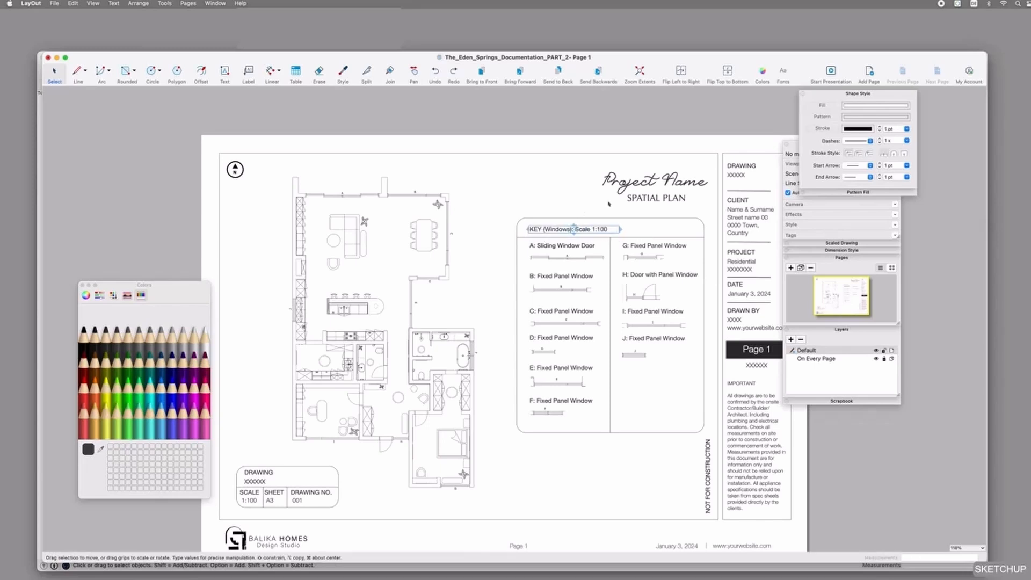
# Step: Move the complete window key lower on the sheet and place the drawing title block above it
pyautogui.click(689, 445)
pyautogui.moveTo(706, 439); pyautogui.dragTo(514, 216)
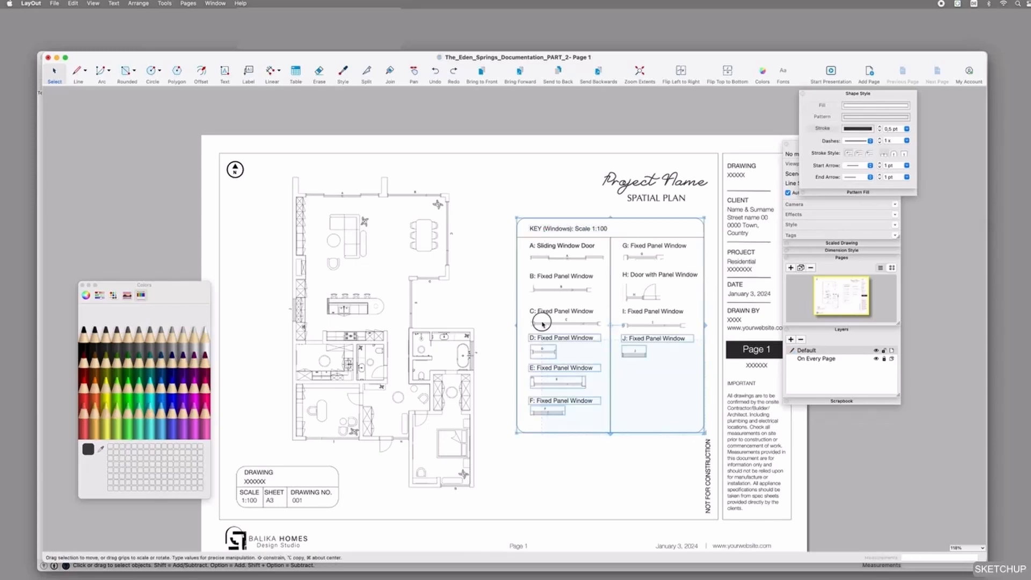
pyautogui.moveTo(584, 234)
pyautogui.mouseDown()
pyautogui.moveTo(569, 257)
pyautogui.moveTo(576, 239)
pyautogui.mouseUp()
pyautogui.moveTo(443, 385); pyautogui.dragTo(437, 389)
pyautogui.click(671, 483)
pyautogui.click(635, 289)
pyautogui.moveTo(635, 289); pyautogui.dragTo(637, 356)
pyautogui.moveTo(517, 505); pyautogui.dragTo(522, 245)
pyautogui.moveTo(596, 262); pyautogui.dragTo(593, 262)
pyautogui.click(634, 257)
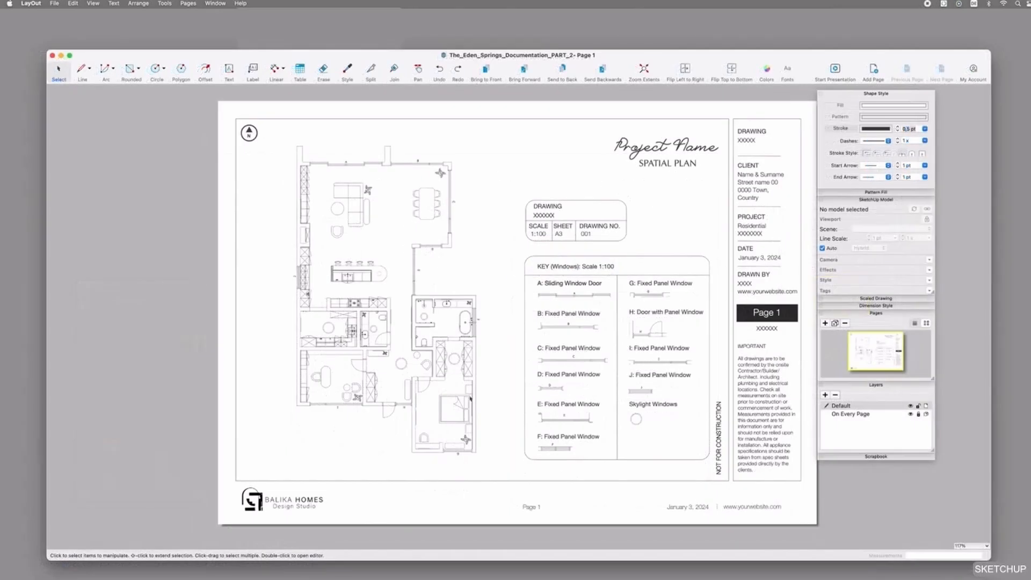
pyautogui.click(586, 297)
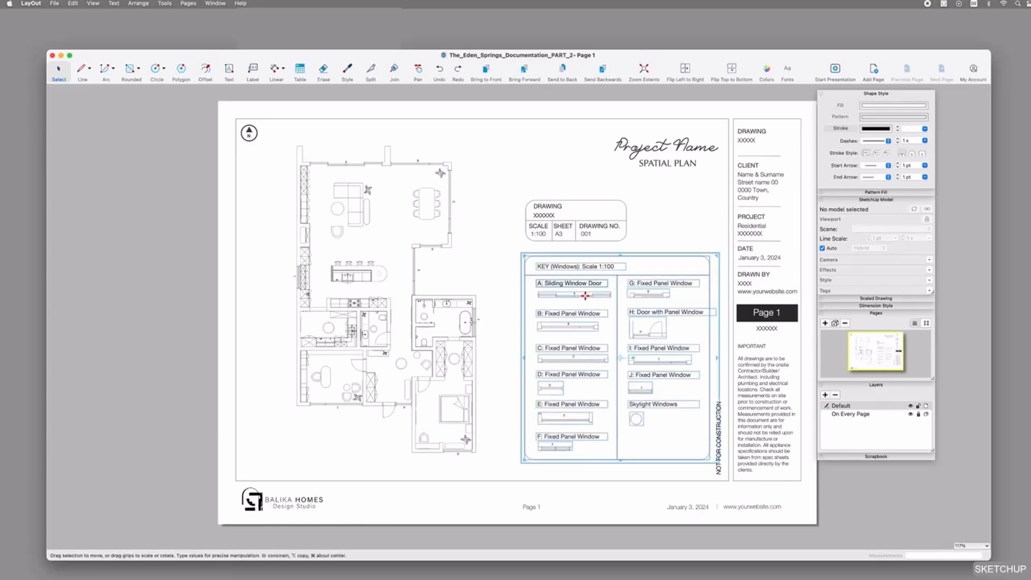
pyautogui.click(653, 245)
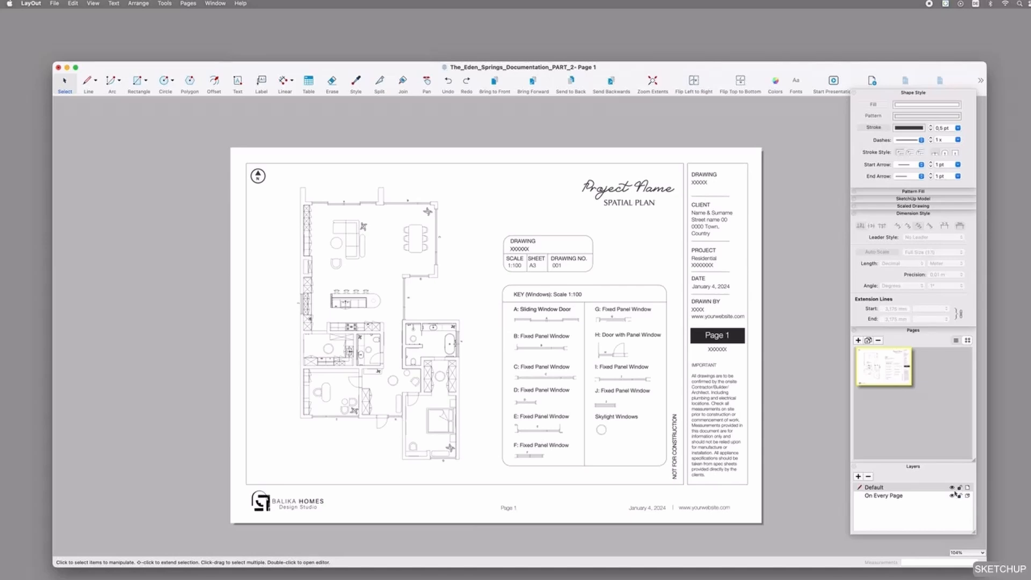
# Step: Hide the Default layer and make On Every Page the active layer for editing the shared sheet elements
pyautogui.click(952, 488)
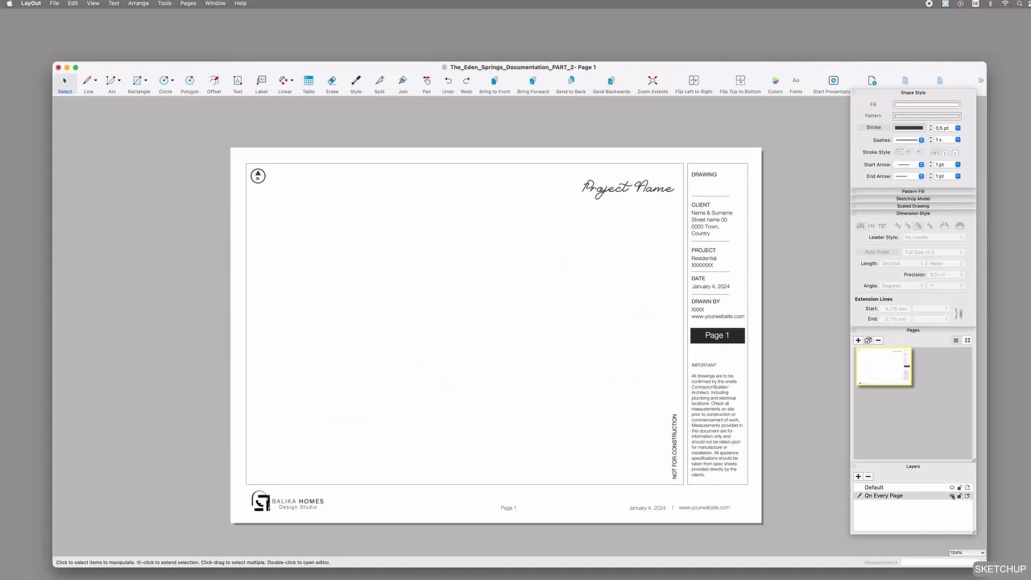
pyautogui.doubleClick(881, 496)
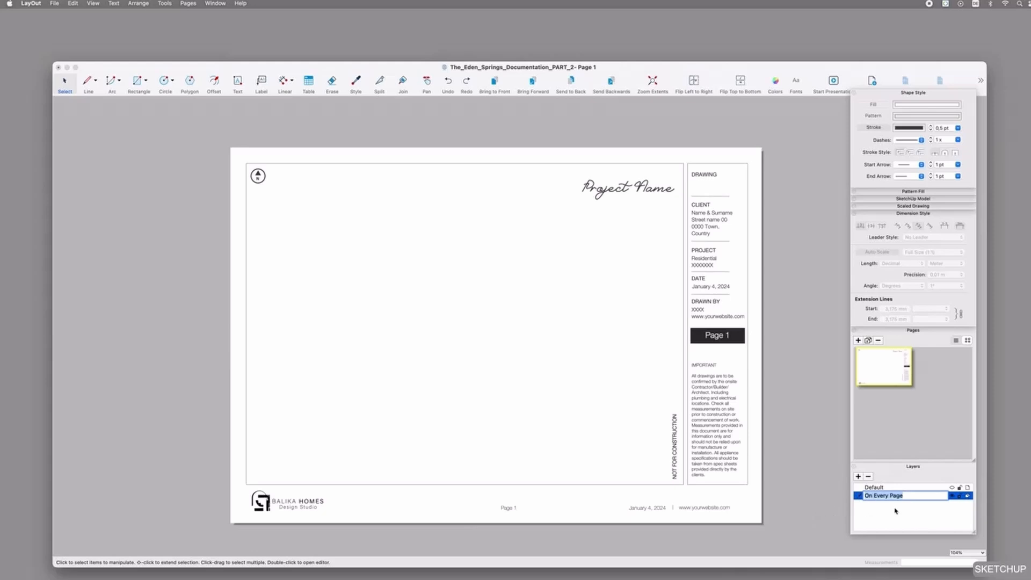
pyautogui.click(895, 511)
pyautogui.click(894, 496)
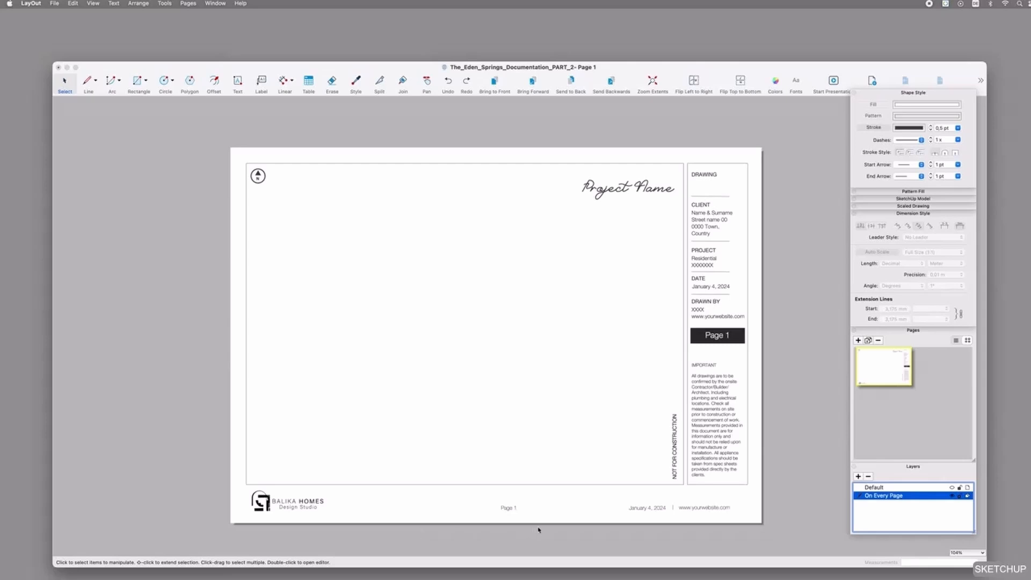
pyautogui.click(289, 502)
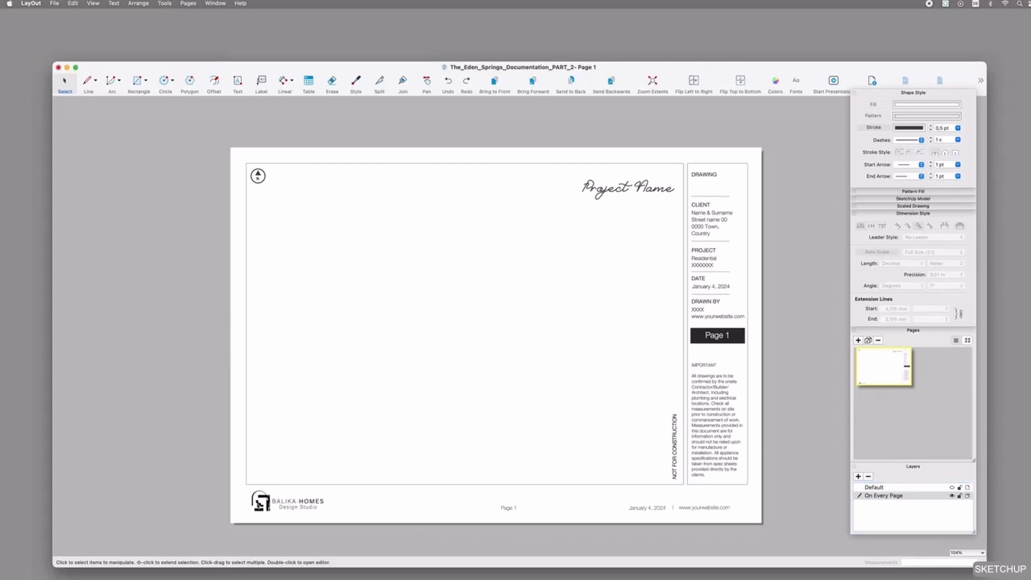
pyautogui.click(632, 510)
pyautogui.click(269, 500)
pyautogui.click(696, 508)
pyautogui.doubleClick(696, 507)
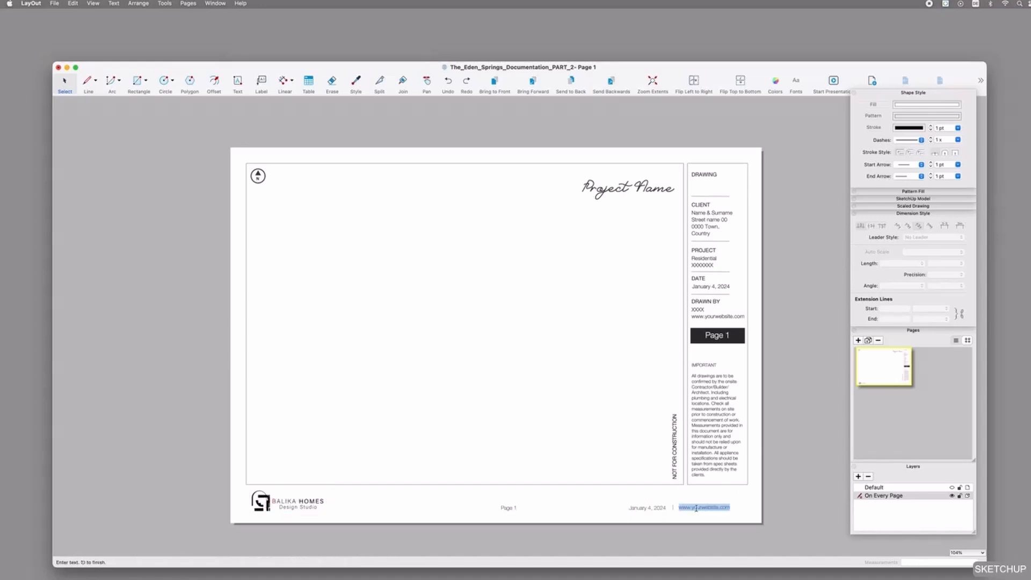
pyautogui.moveTo(718, 507); pyautogui.dragTo(692, 507)
pyautogui.write('xxx')
pyautogui.press('BackSpace')
pyautogui.press('BackSpace')
pyautogui.press('BackSpace')
pyautogui.write('balikahomes')
pyautogui.doubleClick(698, 311)
pyautogui.doubleClick(698, 310)
pyautogui.write('Balika Home')
pyautogui.doubleClick(719, 317)
pyautogui.write('www.balikahomes.com')
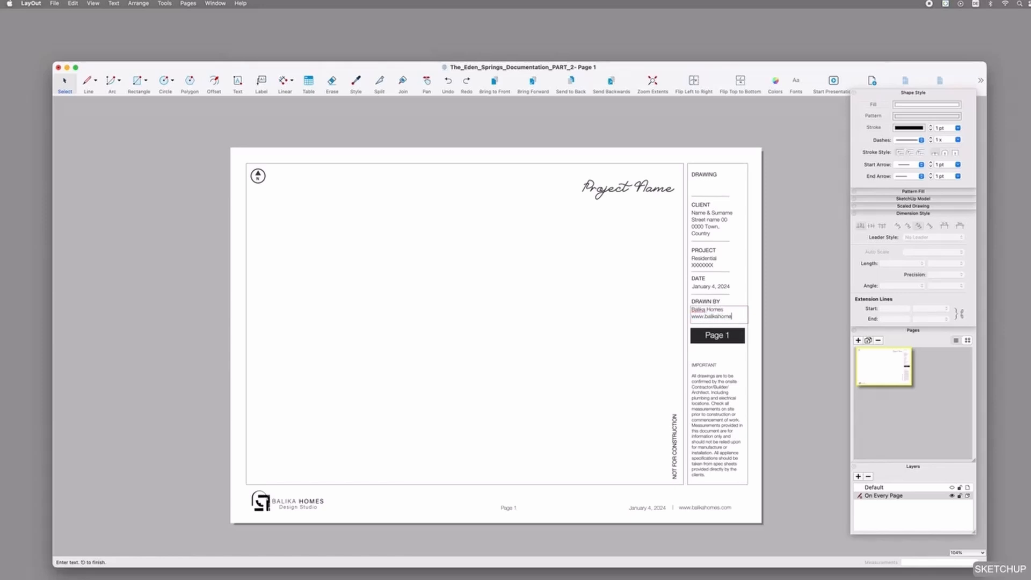
# Step: Replace the Project Name title with "The Eden Springs Project" and widen its text box to fit one line
pyautogui.doubleClick(635, 200)
pyautogui.write('The')
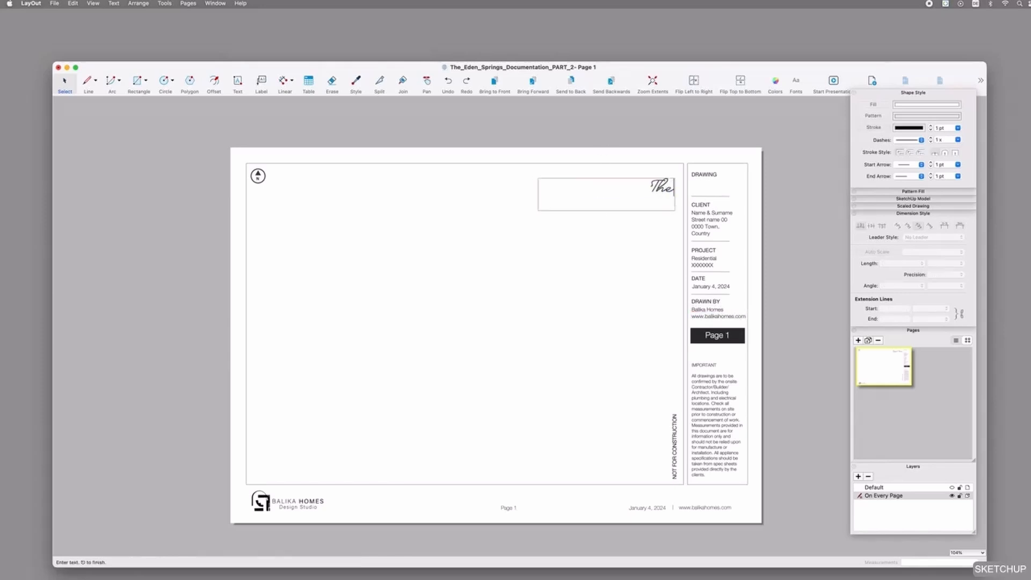
pyautogui.write(' Eden Springs Project')
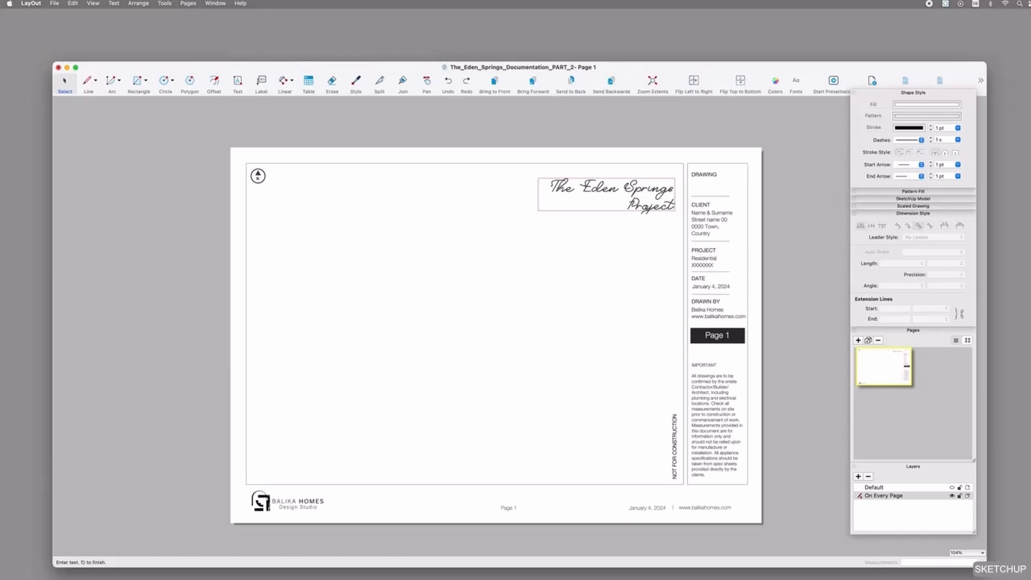
pyautogui.press('Escape')
pyautogui.moveTo(537, 194); pyautogui.dragTo(495, 194)
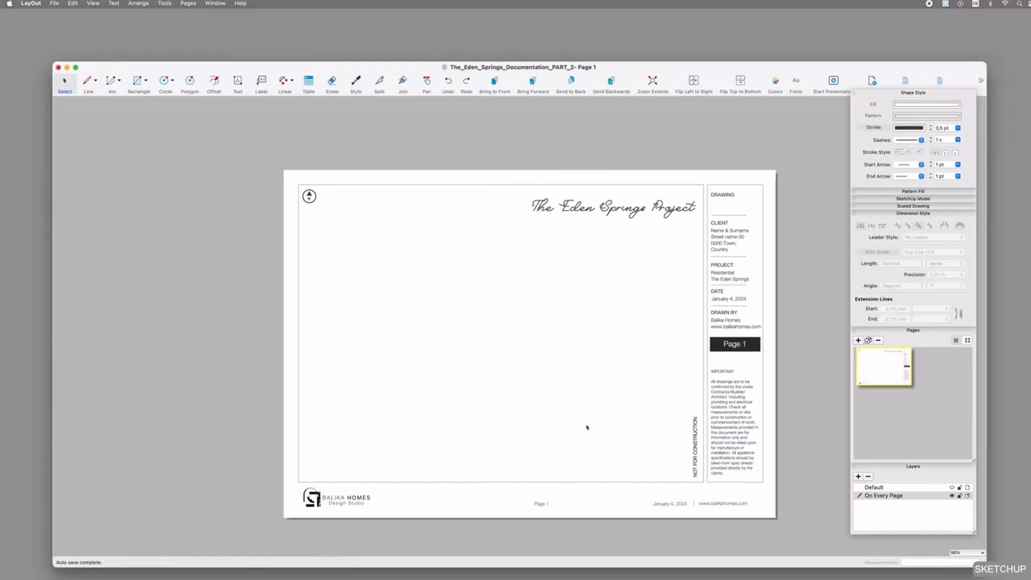
# Step: Copy the <CurrentDate> tag from the document's auto-text settings
pyautogui.click(670, 504)
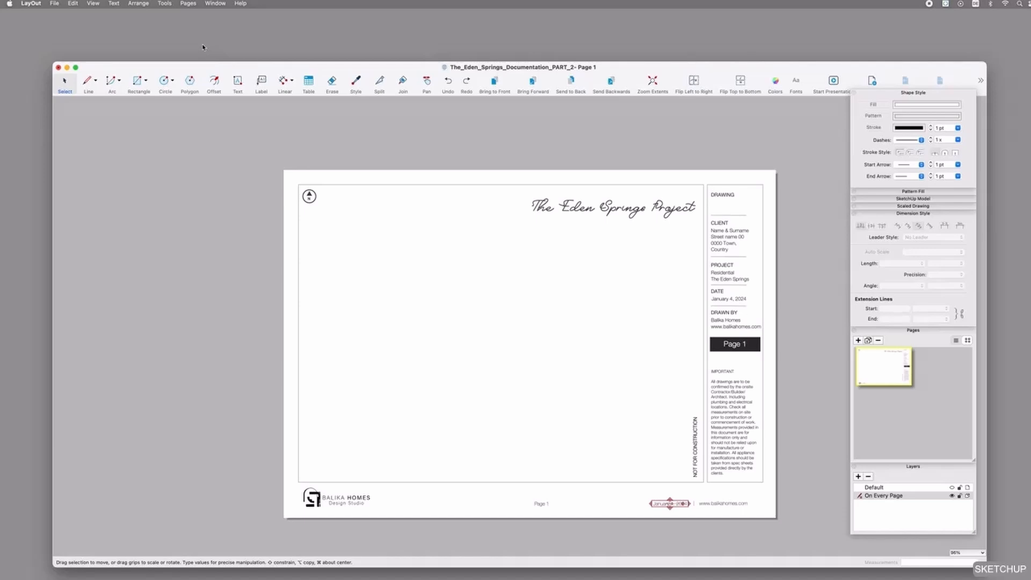
pyautogui.click(114, 3)
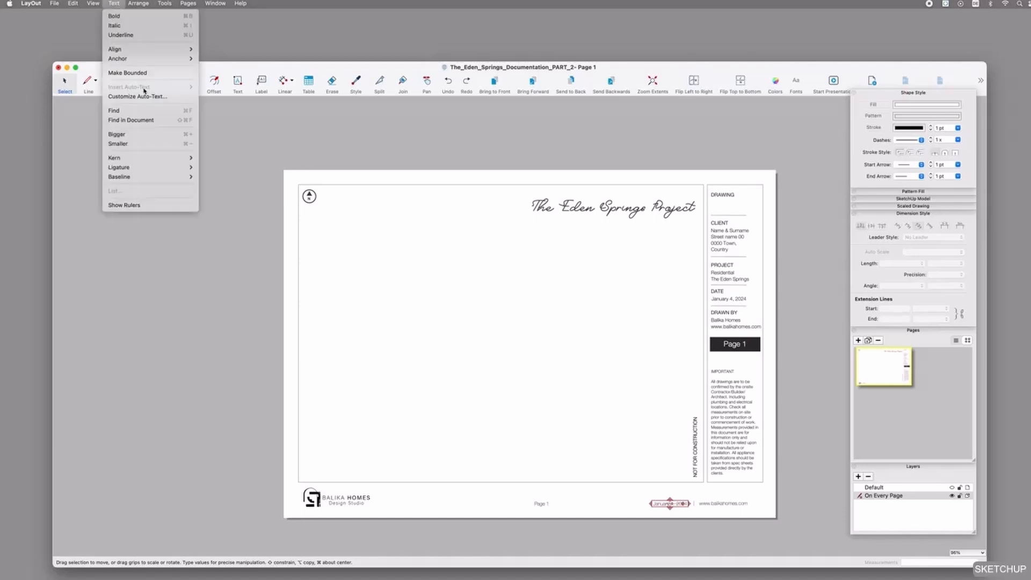
pyautogui.click(147, 92)
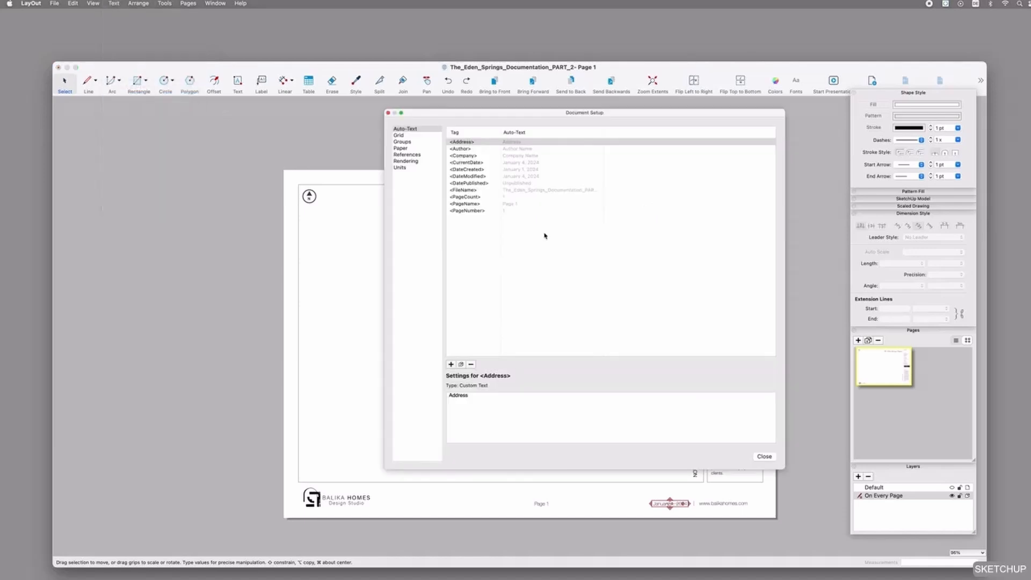
pyautogui.click(467, 163)
pyautogui.click(467, 162)
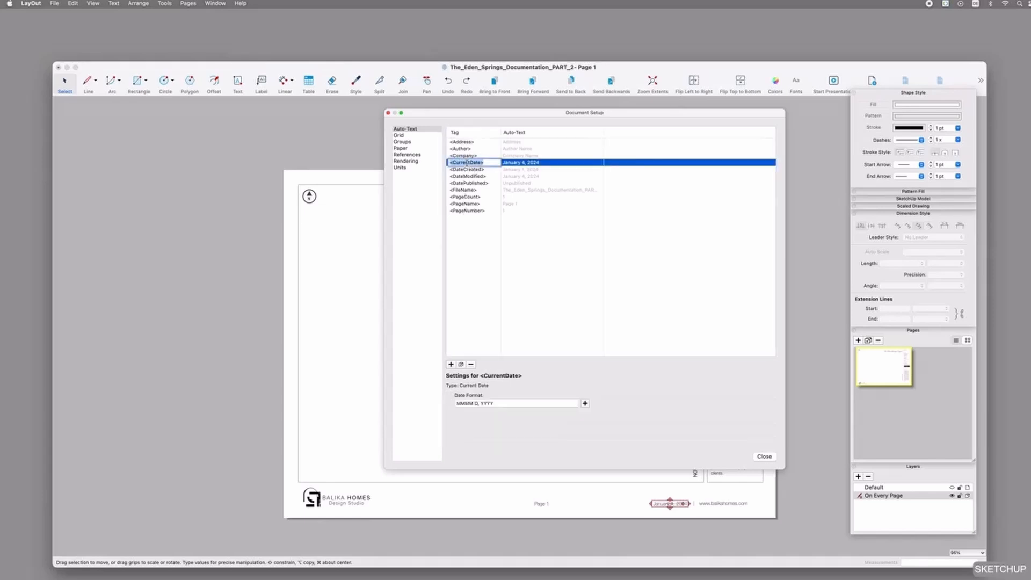
pyautogui.rightClick(466, 163)
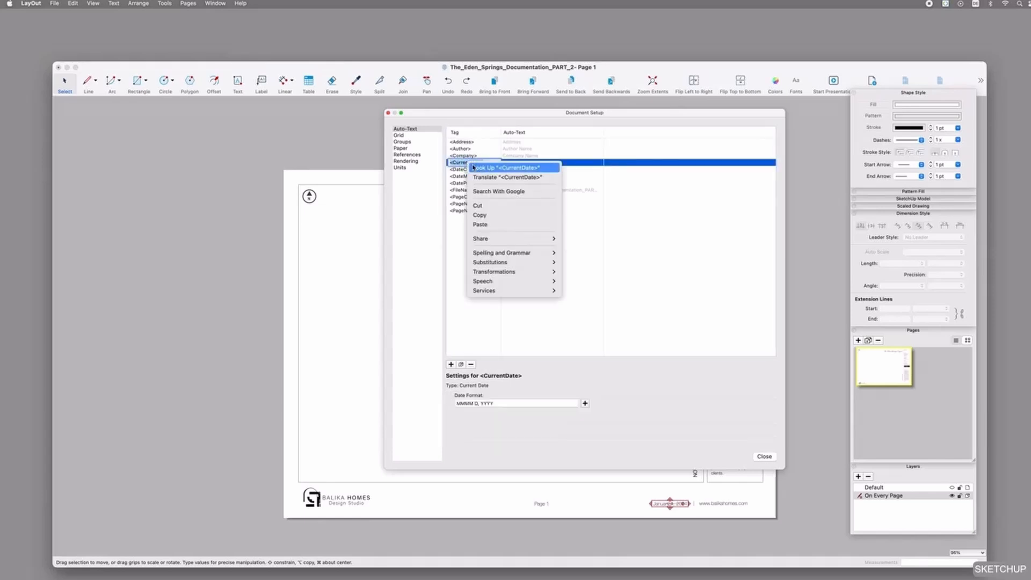
pyautogui.click(505, 216)
pyautogui.click(763, 457)
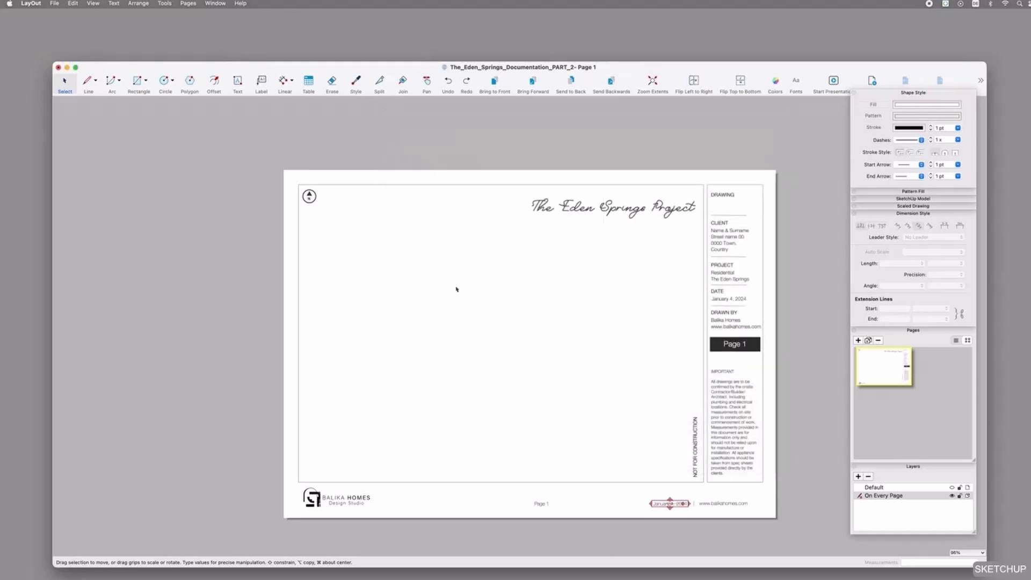
# Step: Place a text box in the empty drawing area and fill it with the copied <CurrentDate> tag
pyautogui.click(237, 82)
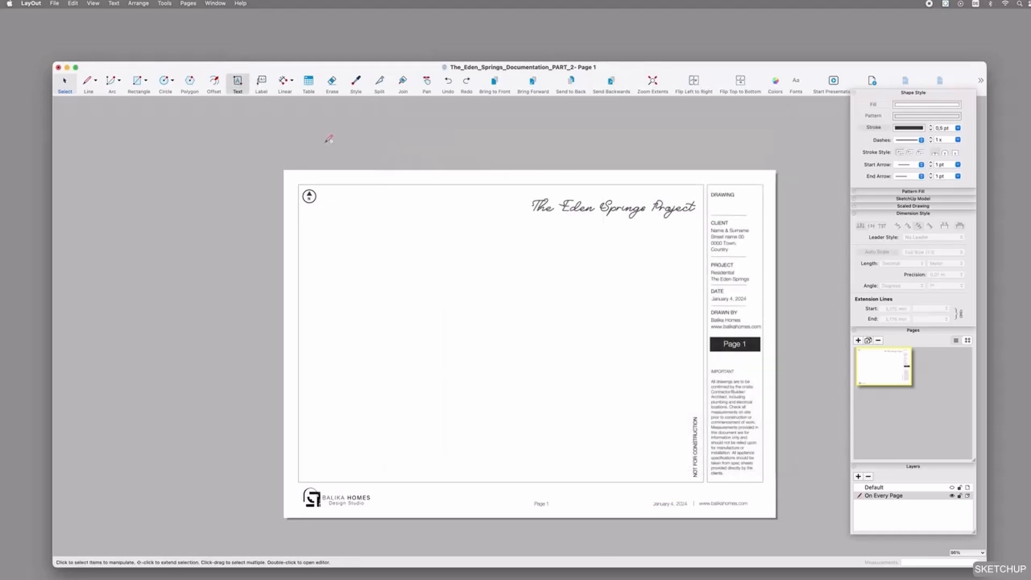
pyautogui.moveTo(415, 264); pyautogui.dragTo(488, 325)
pyautogui.press('super+v')
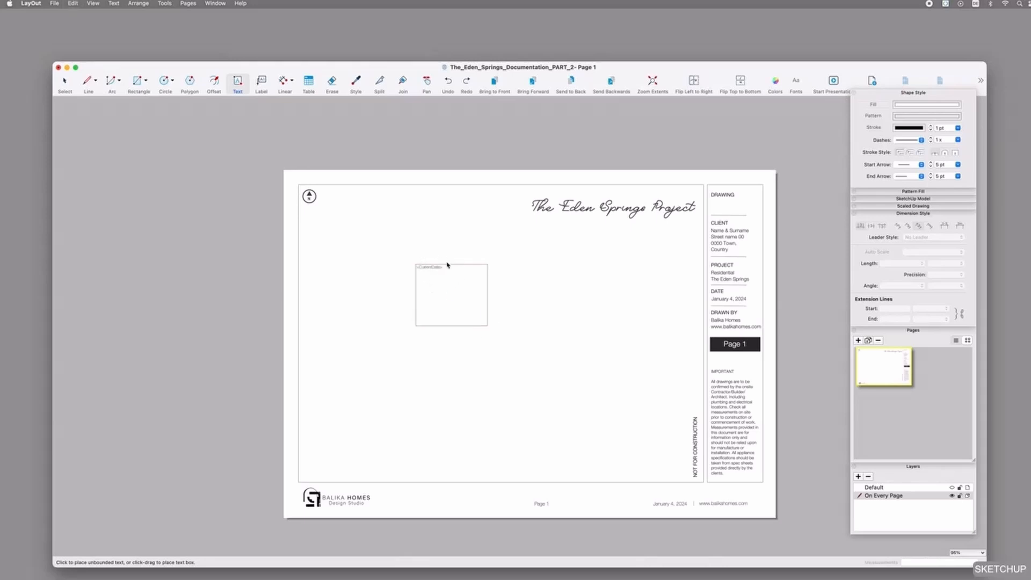
pyautogui.scroll(2, 447, 262)
pyautogui.click(447, 251)
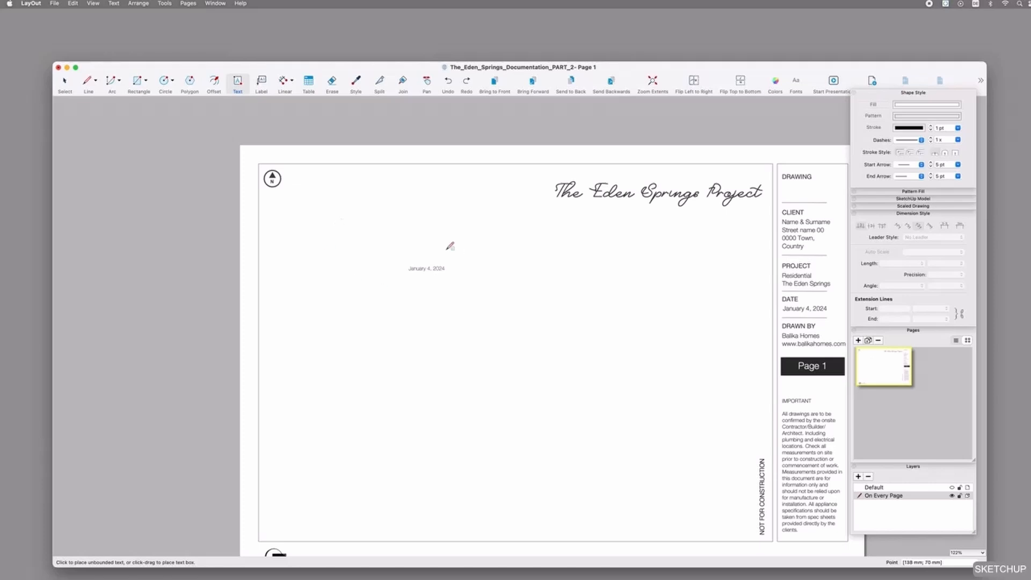
# Step: Inspect the tag inside the date text in the drawing area and delete that text box
pyautogui.press('space')
pyautogui.click(424, 268)
pyautogui.doubleClick(423, 269)
pyautogui.click(442, 247)
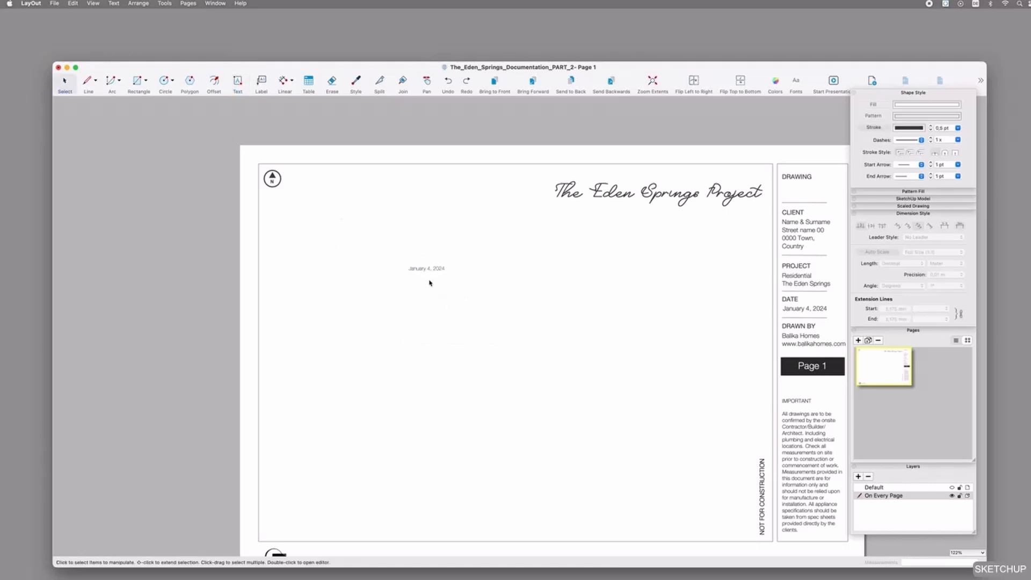
pyautogui.scroll(-2, 448, 249)
pyautogui.scroll(-1, 449, 249)
pyautogui.click(438, 262)
pyautogui.press('Delete')
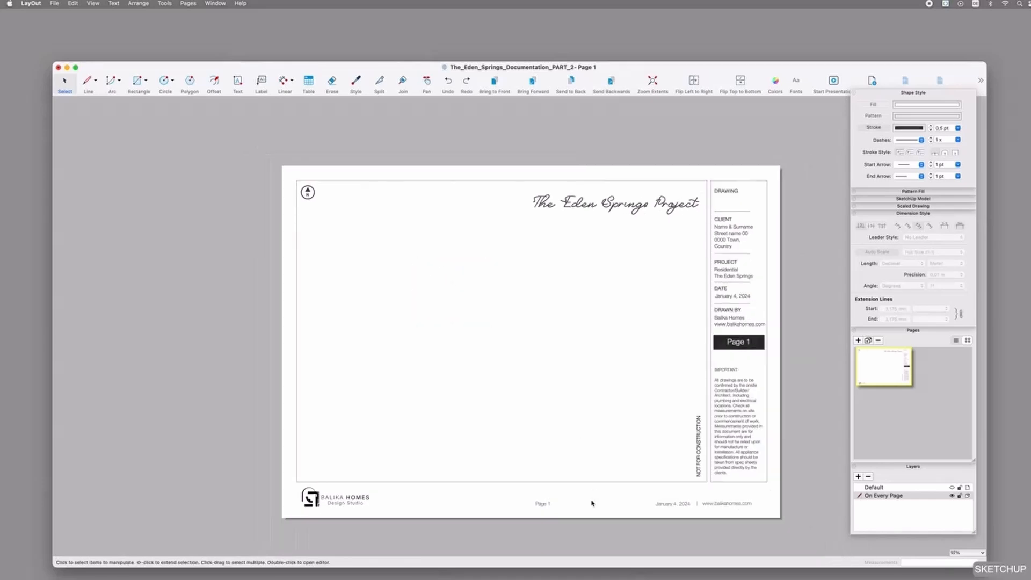
# Step: Inspect the auto-text tags behind the page label in the footer and the black title-block label
pyautogui.click(547, 508)
pyautogui.doubleClick(542, 505)
pyautogui.click(741, 348)
pyautogui.doubleClick(739, 344)
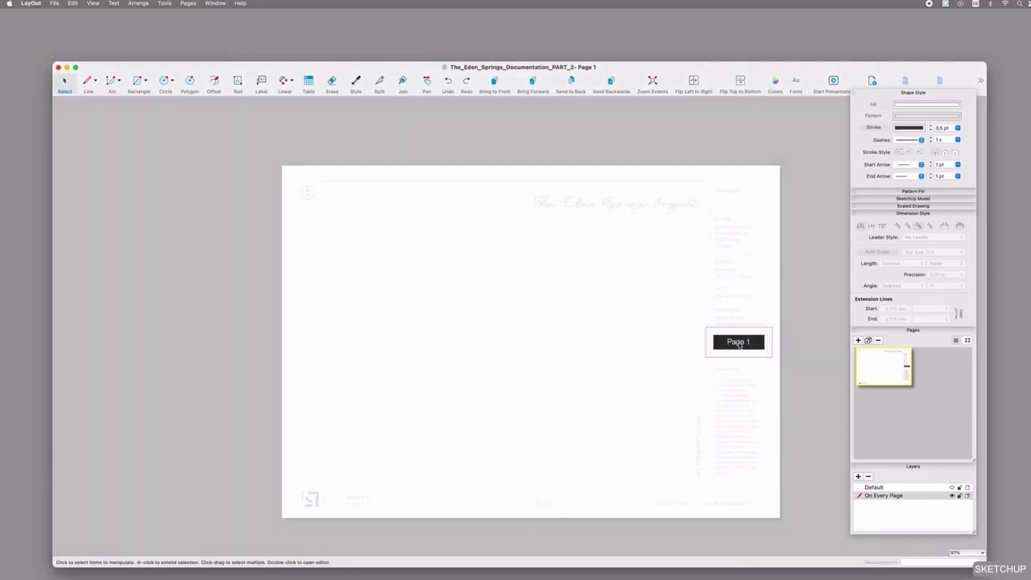
pyautogui.doubleClick(738, 343)
# Step: Show the pages as a list and rename the page to "TEst" to try out the page-name label
pyautogui.click(955, 340)
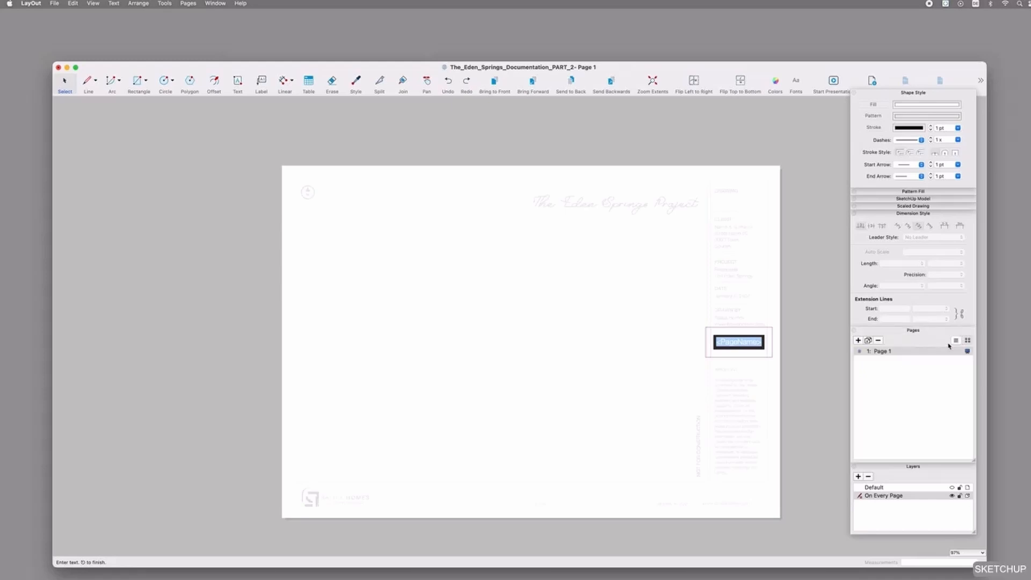
pyautogui.doubleClick(901, 351)
pyautogui.write('TEst')
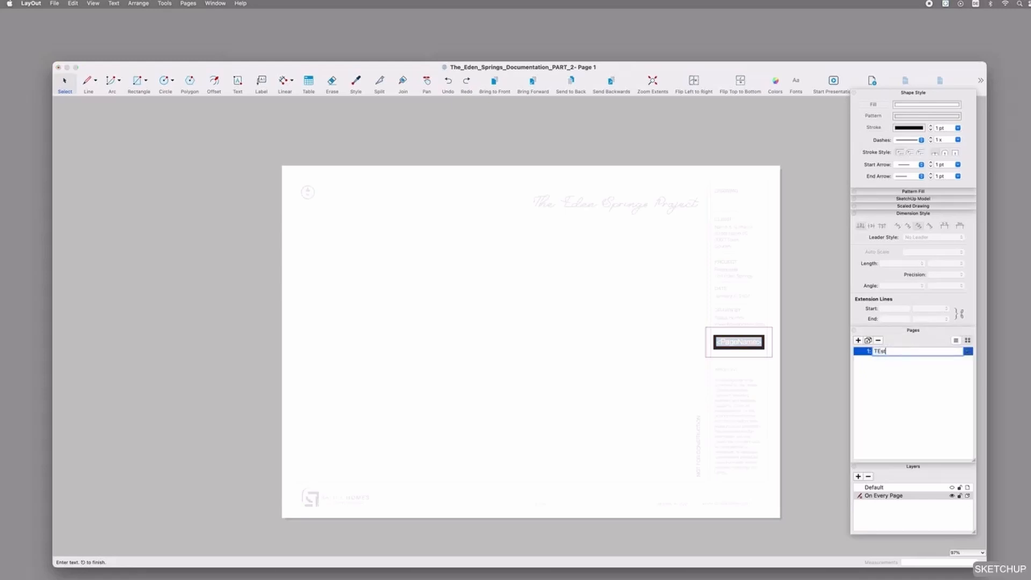
pyautogui.press('Return')
pyautogui.click(785, 345)
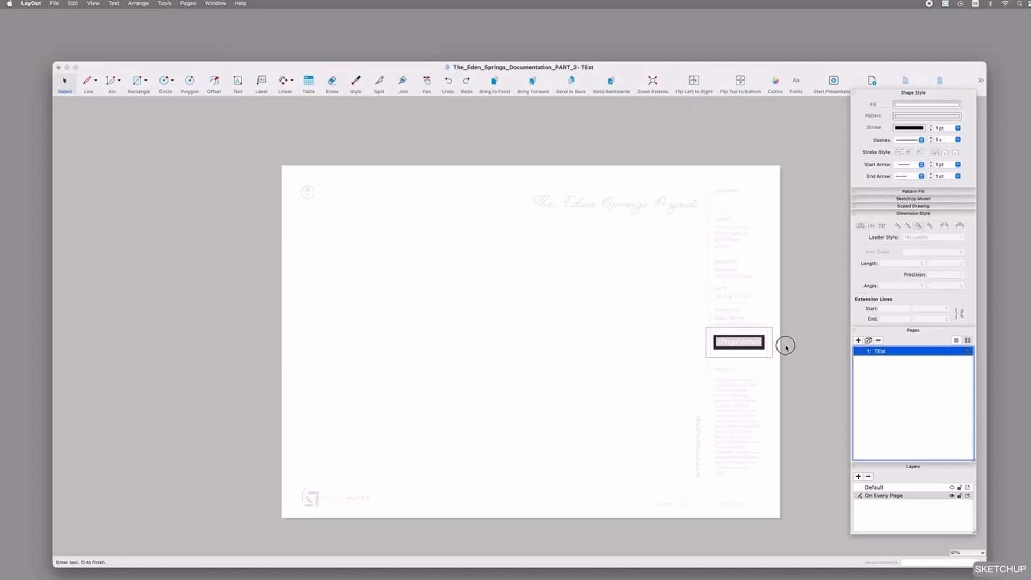
# Step: Rename the test page back to "Page 1"
pyautogui.doubleClick(881, 352)
pyautogui.write('Page 1')
pyautogui.press('Return')
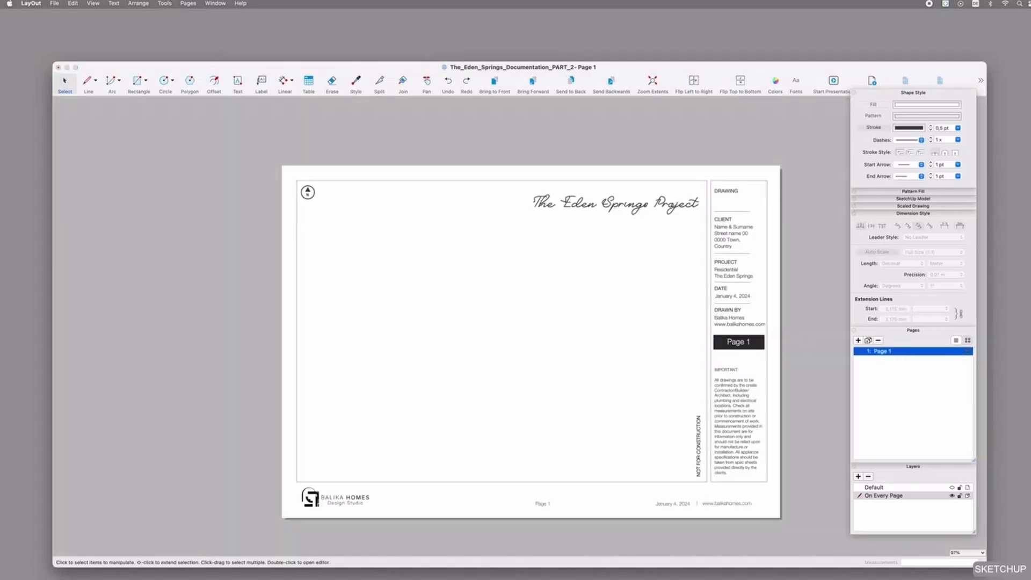
# Step: Show the Default layer, lock the On Every Page layer and make Default the active layer
pyautogui.click(797, 361)
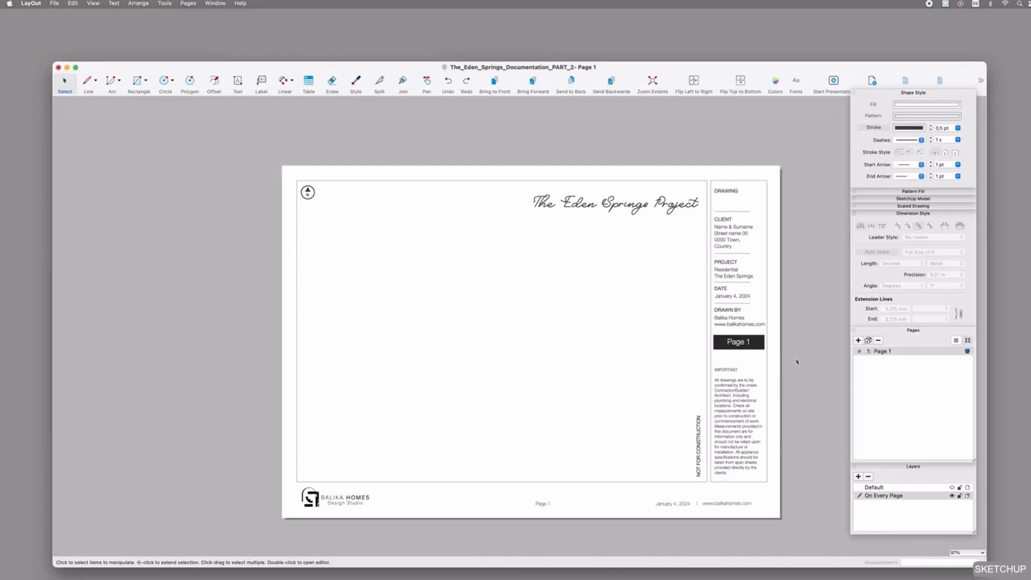
pyautogui.click(952, 488)
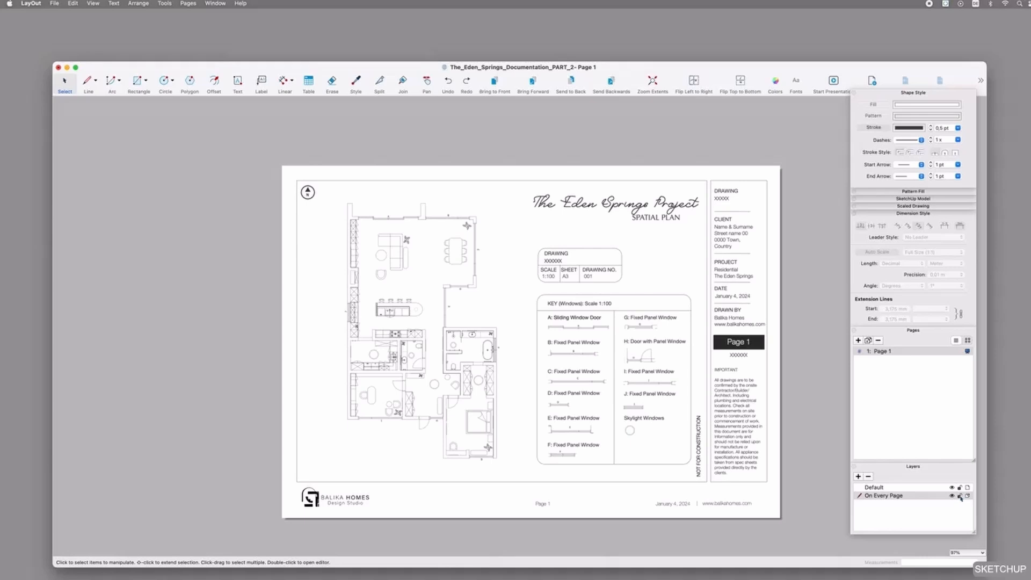
pyautogui.click(960, 495)
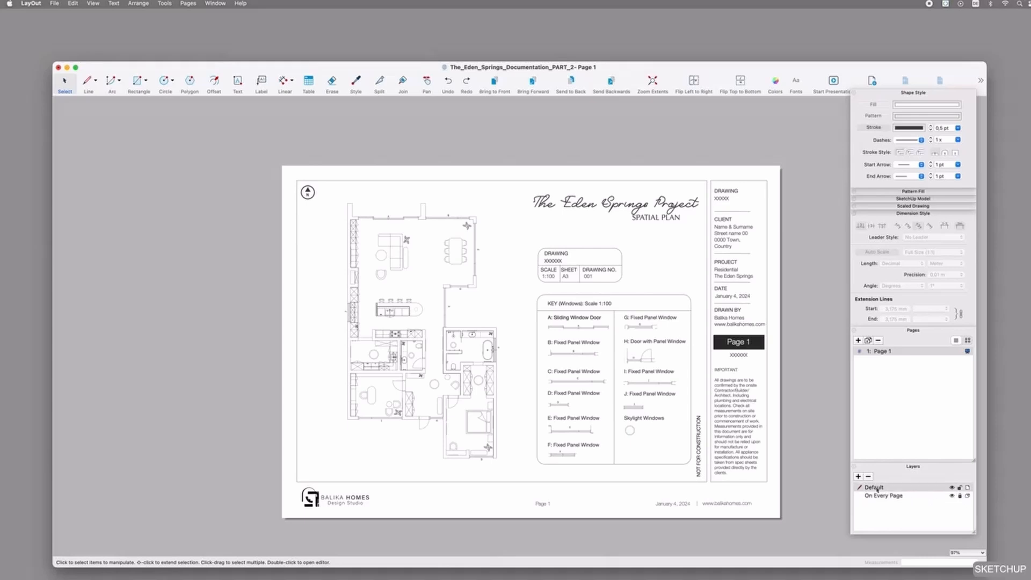
# Step: Enter "Spatial Plan" as the drawing name in the title block and nudge the SPATIAL PLAN heading slightly down
pyautogui.click(722, 198)
pyautogui.doubleClick(722, 198)
pyautogui.write('Spatial Plan')
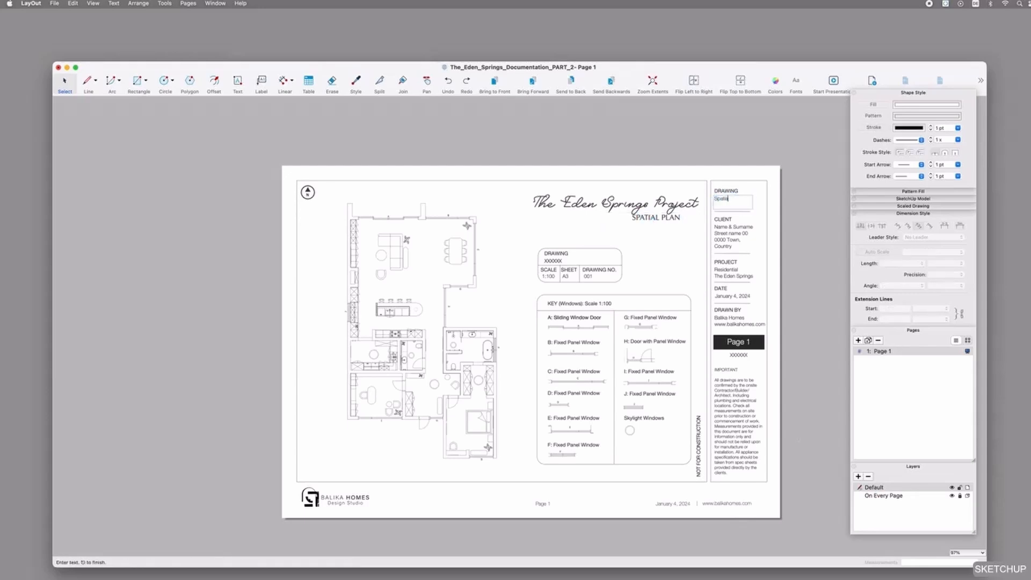
pyautogui.click(656, 218)
pyautogui.hotkey('shift', 'Down')
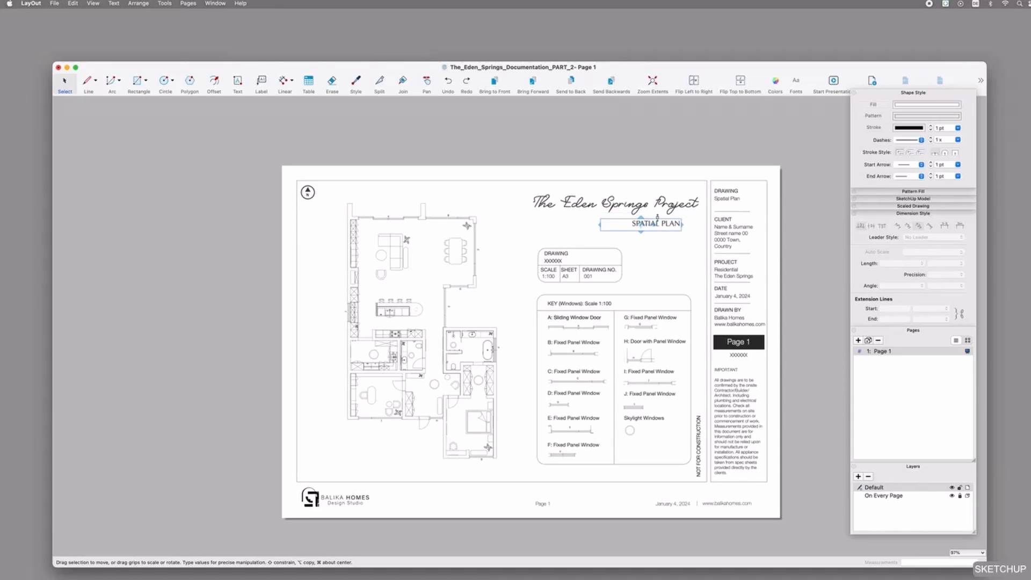
# Step: Replace the placeholder drawing name in the scale and sheet info box with "Spatial Plan"
pyautogui.click(553, 261)
pyautogui.doubleClick(551, 261)
pyautogui.doubleClick(551, 261)
pyautogui.click(552, 260)
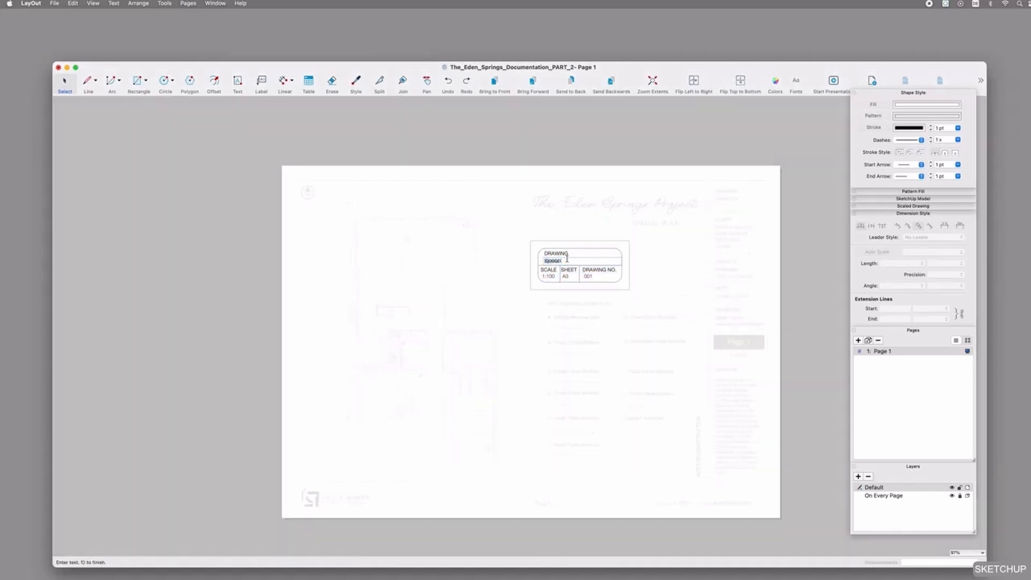
pyautogui.press('Escape')
pyautogui.press('Escape')
pyautogui.doubleClick(552, 261)
pyautogui.click(553, 267)
pyautogui.click(555, 261)
pyautogui.doubleClick(556, 261)
pyautogui.write('Spatial Plan')
pyautogui.click(671, 257)
pyautogui.click(673, 259)
# Step: Turn off the "Spatial_Pla…" tag of the floor plan viewport to hide the furniture and fittings
pyautogui.click(432, 267)
pyautogui.click(916, 199)
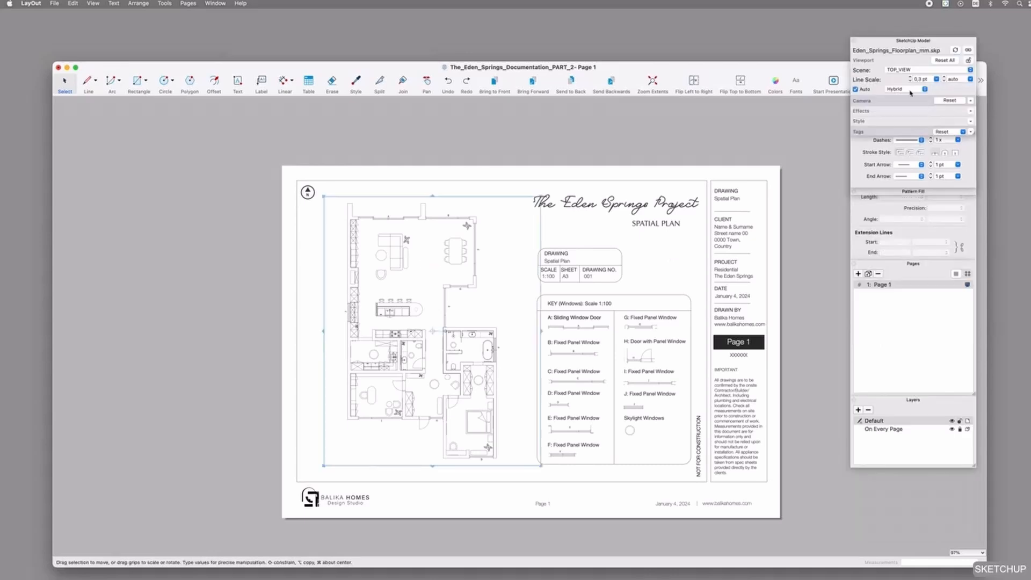
pyautogui.click(972, 132)
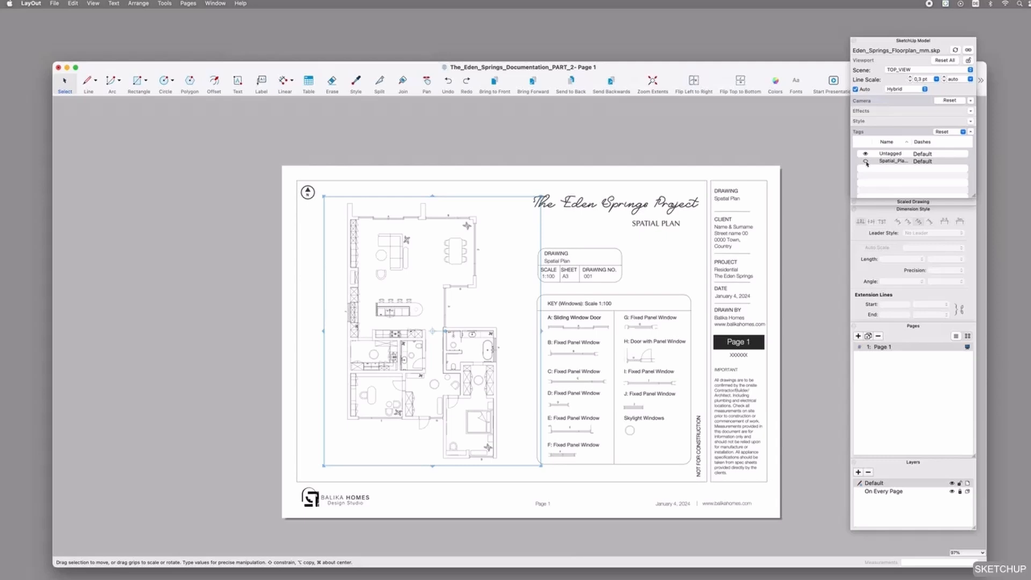
pyautogui.click(795, 161)
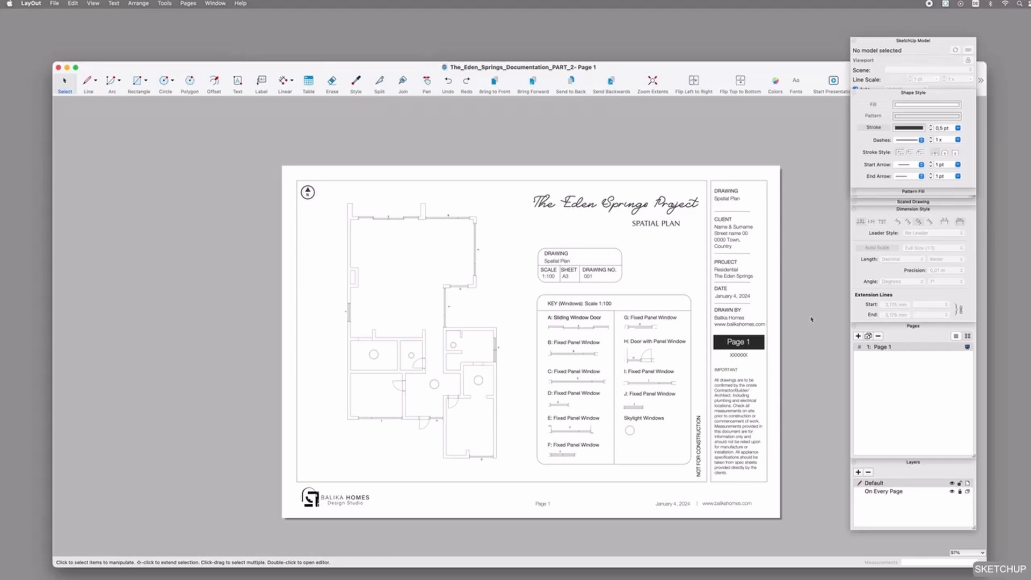
# Step: Add a new layer named Measurements above the Default layer
pyautogui.click(857, 471)
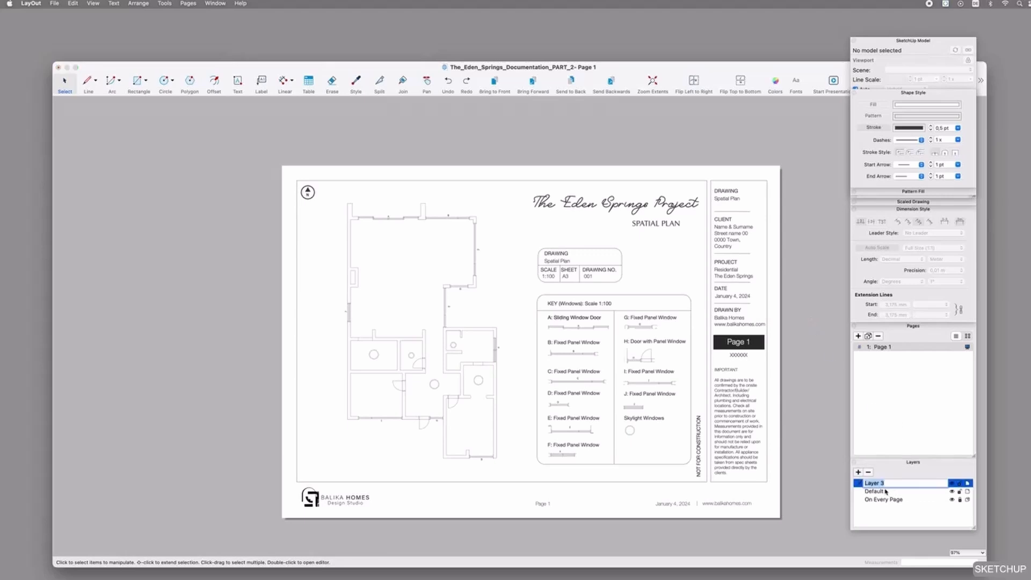
pyautogui.write('Measurements')
pyautogui.press('Return')
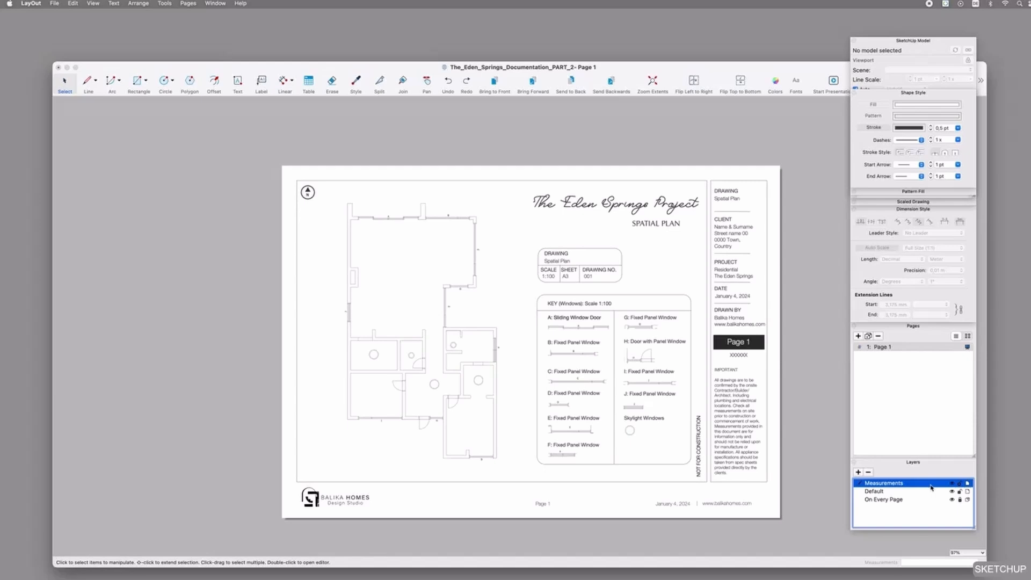
# Step: Inspect which layers the dimension lines and the floor plan viewport belong to by selecting each of them
pyautogui.click(275, 250)
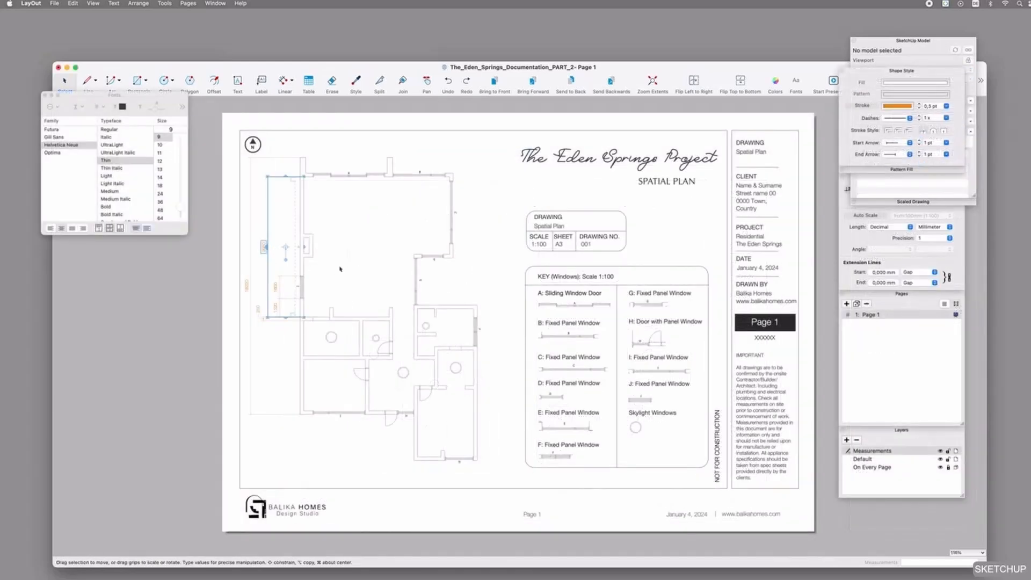
pyautogui.click(282, 375)
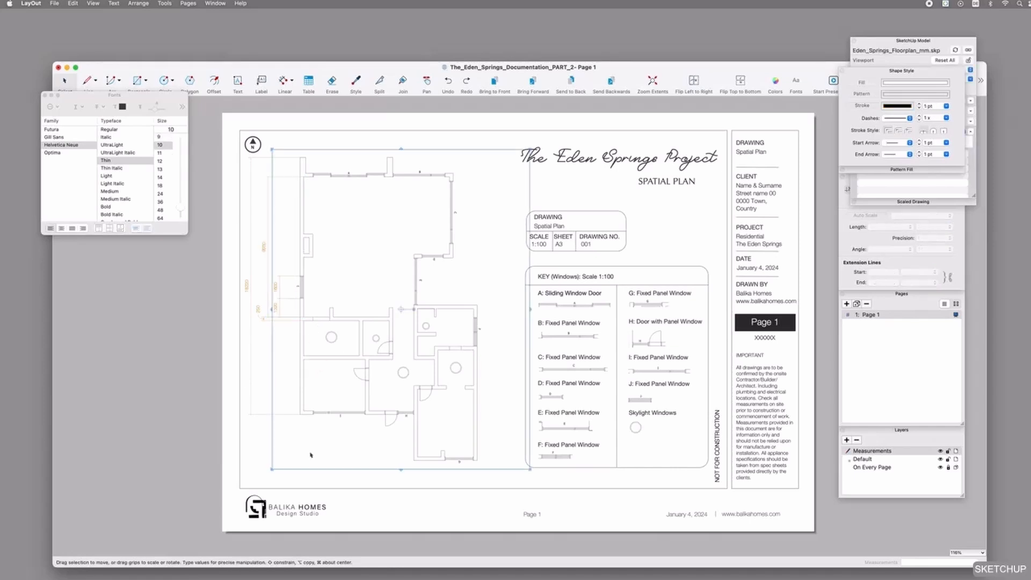
pyautogui.click(253, 447)
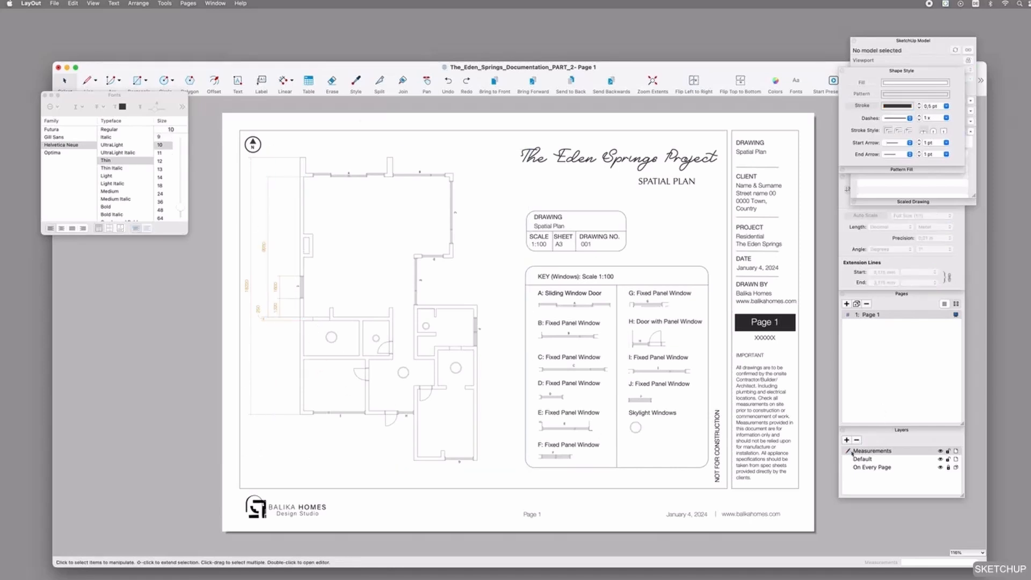
pyautogui.click(905, 459)
pyautogui.click(940, 450)
pyautogui.click(357, 223)
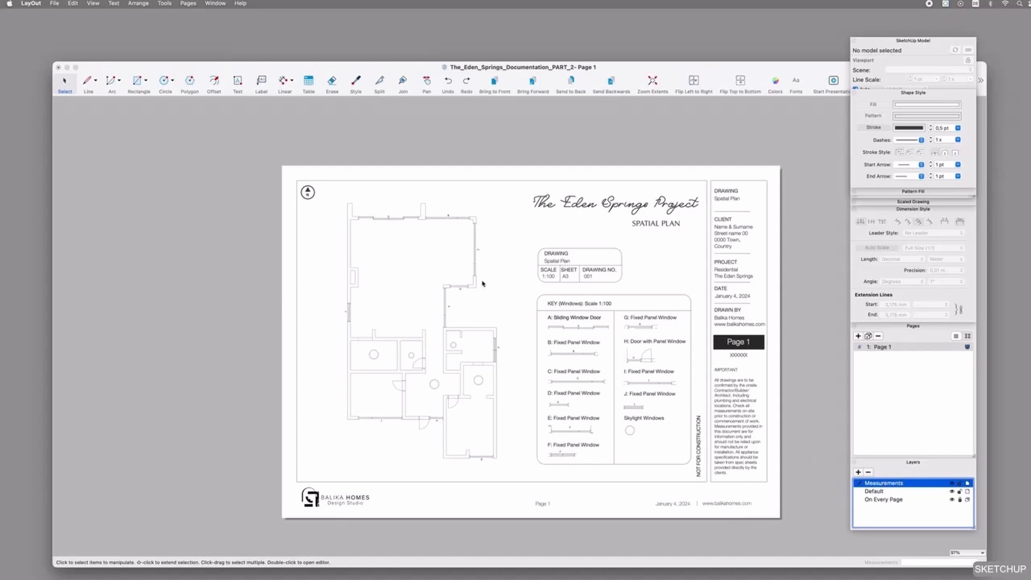
# Step: Stack the Dimension Style settings directly beneath the Shape Style settings and open the Fonts window
pyautogui.moveTo(910, 92); pyautogui.dragTo(781, 105)
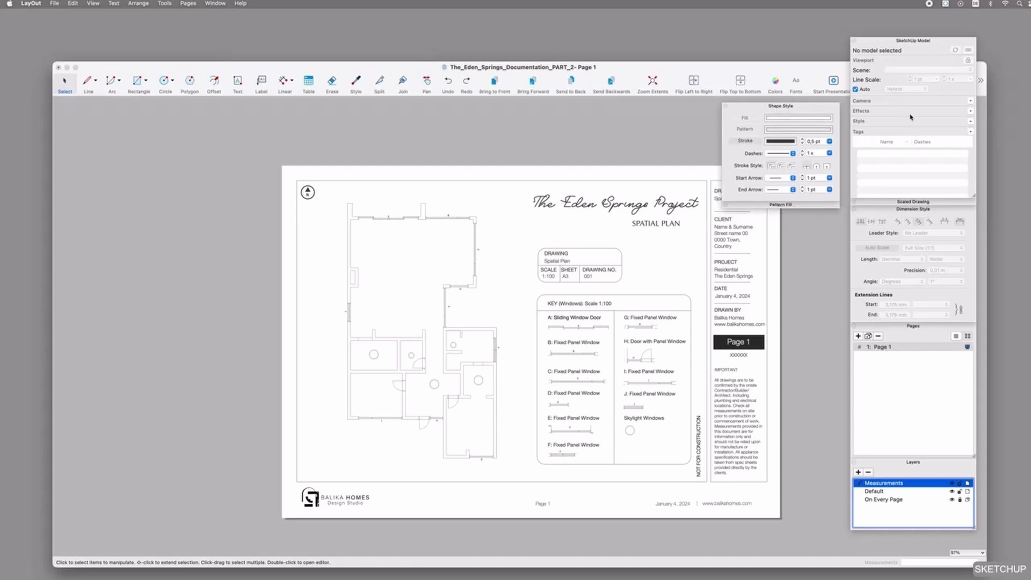
pyautogui.click(911, 211)
pyautogui.moveTo(911, 212); pyautogui.dragTo(787, 206)
pyautogui.moveTo(792, 105); pyautogui.dragTo(913, 69)
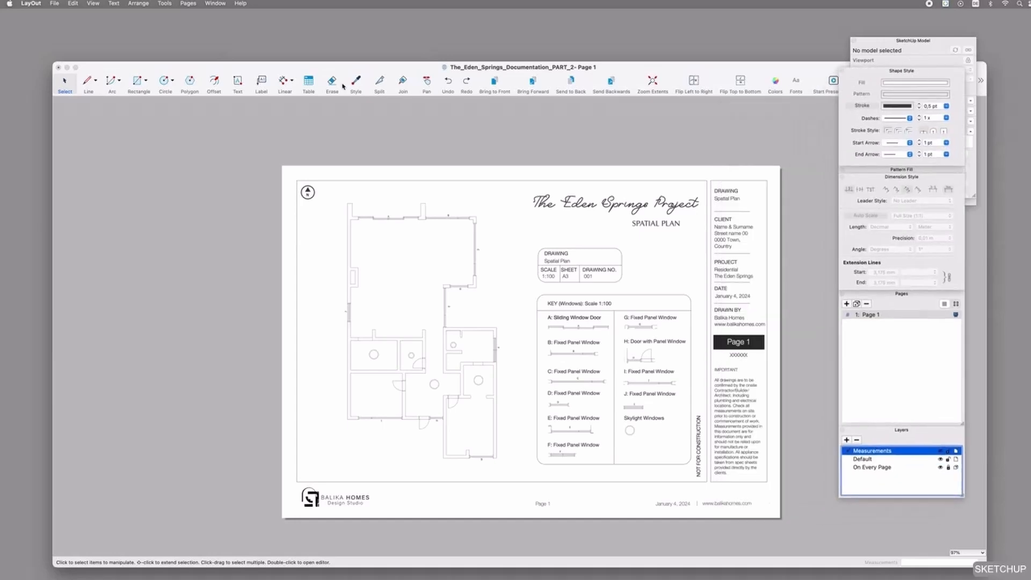
pyautogui.click(796, 81)
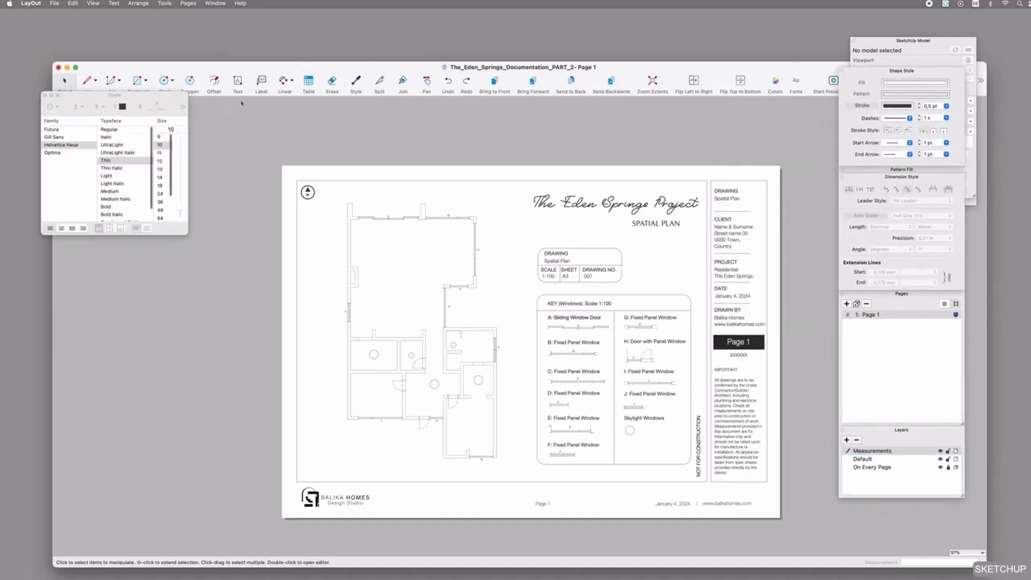
# Step: Review the Linear dimension tool's stroke width, stroke colour, and start and end arrow styles
pyautogui.click(285, 82)
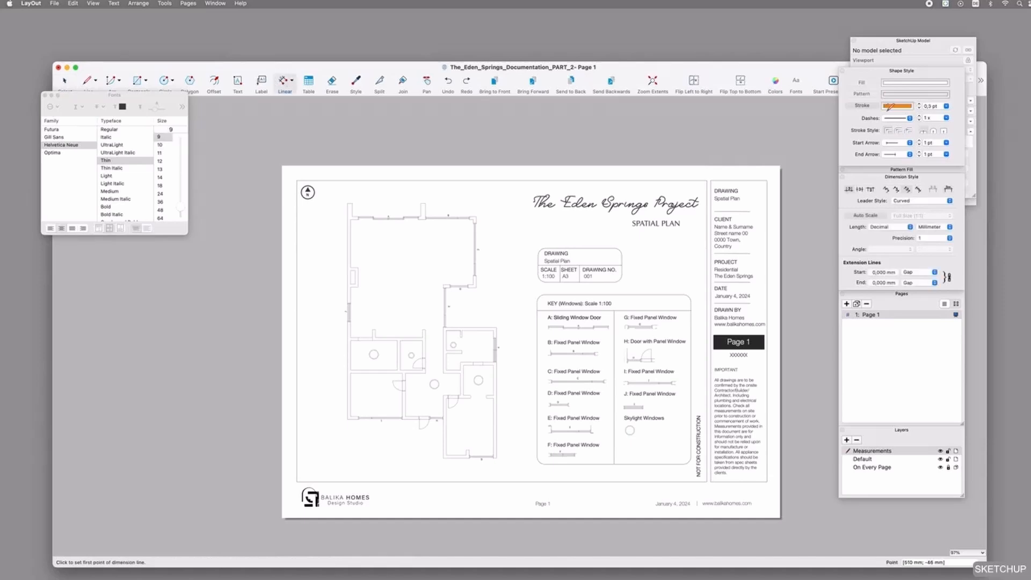
pyautogui.click(939, 106)
pyautogui.click(896, 106)
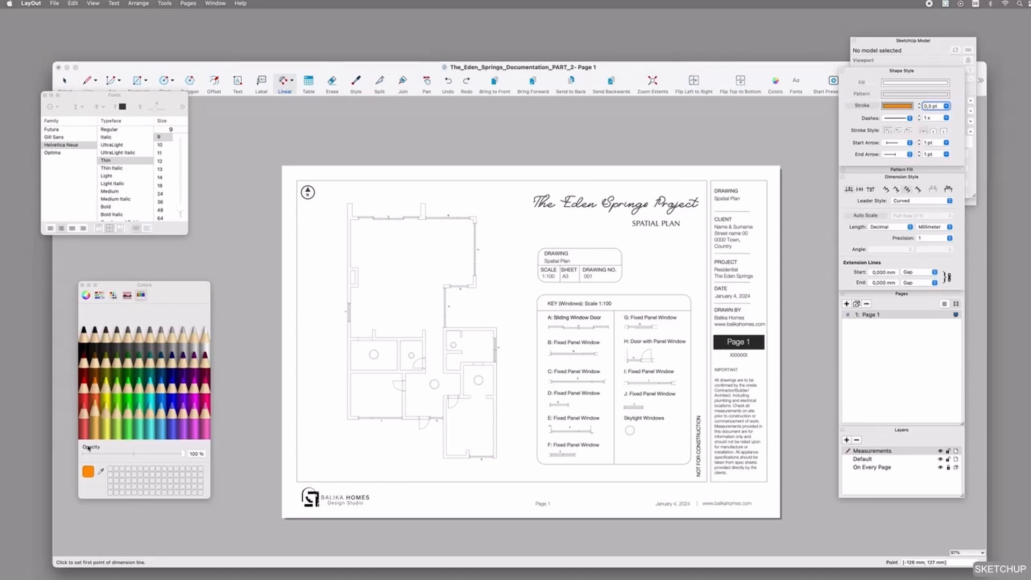
pyautogui.click(84, 285)
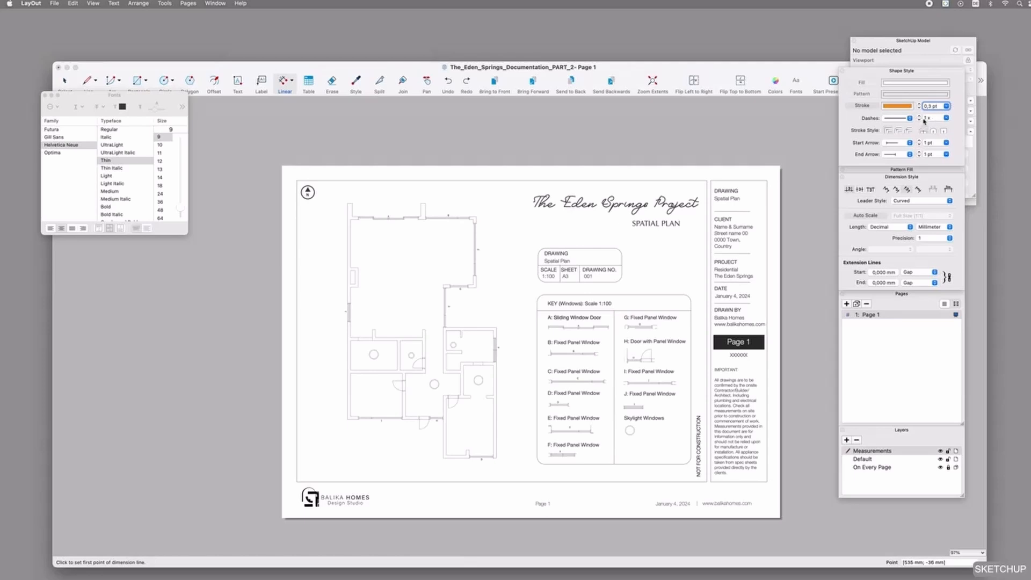
pyautogui.click(900, 143)
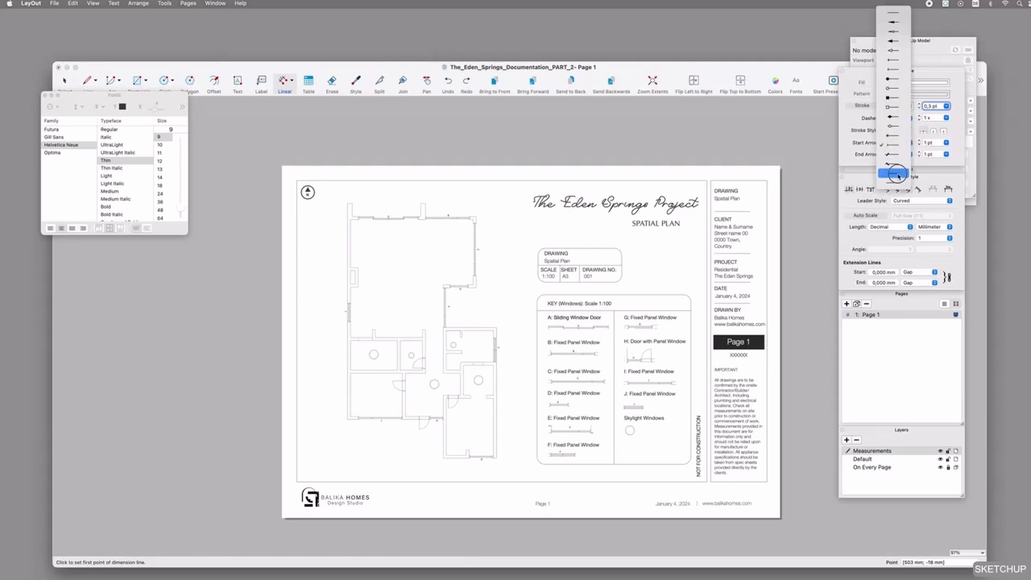
pyautogui.click(891, 149)
pyautogui.click(900, 154)
pyautogui.click(859, 154)
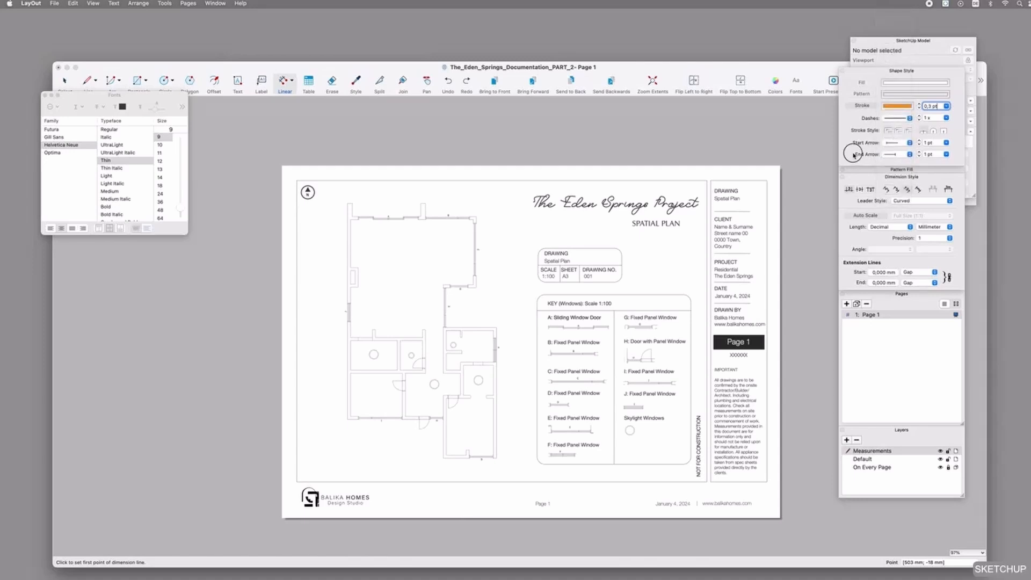
# Step: Place a trial linear dimension along the full length of the floor plan's left outer wall
pyautogui.click(283, 83)
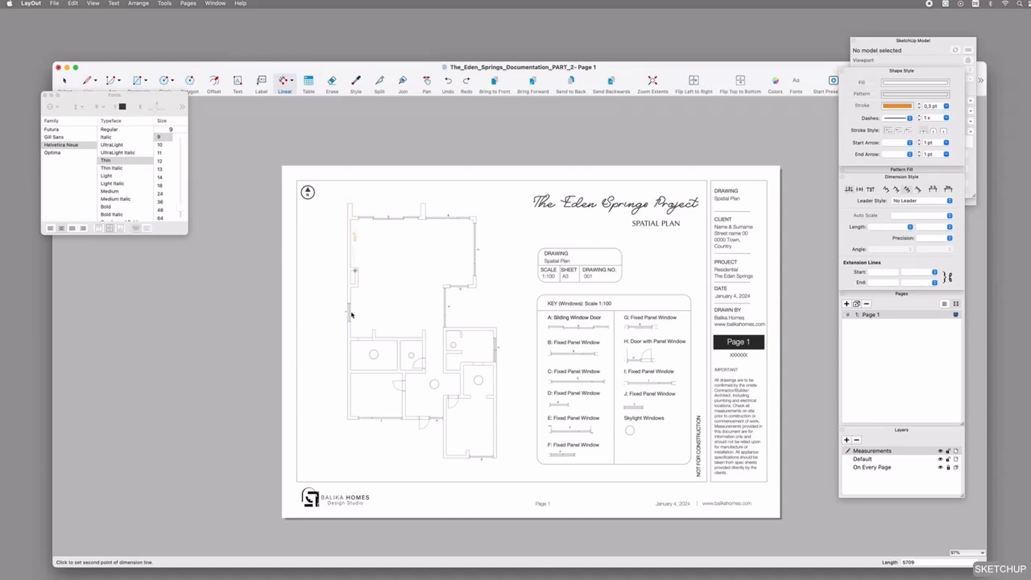
pyautogui.click(341, 420)
pyautogui.click(324, 416)
pyautogui.press('space')
# Step: Try out the different text position, text alignment and display options on the left wall's trial dimension
pyautogui.click(325, 314)
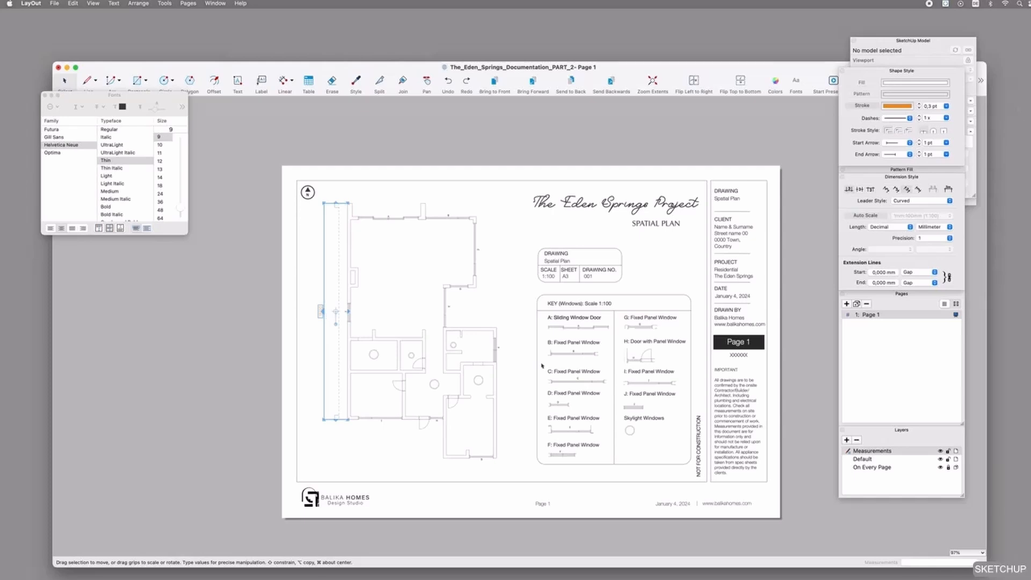
pyautogui.scroll(3, 541, 366)
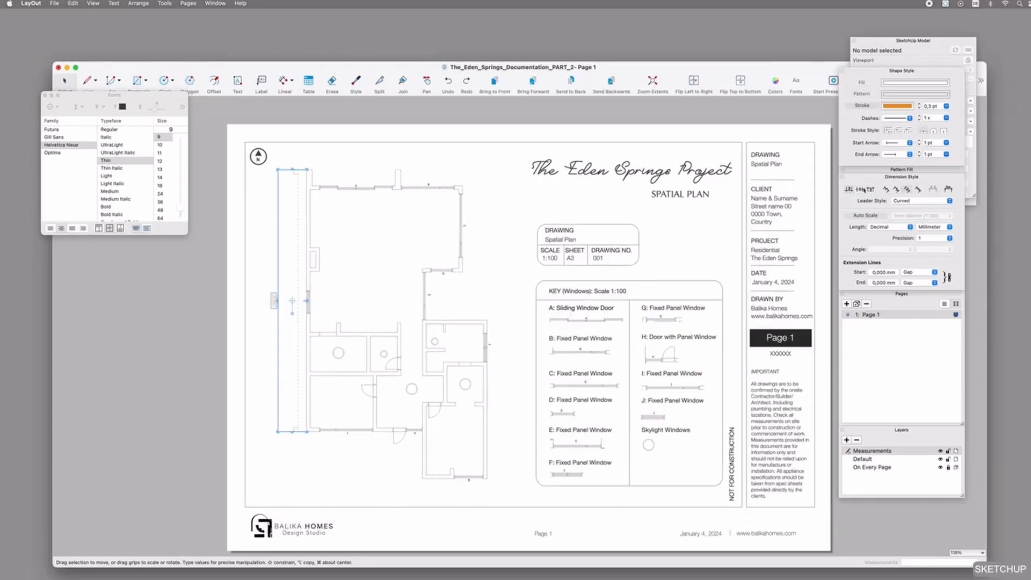
pyautogui.click(859, 190)
pyautogui.click(871, 189)
pyautogui.click(849, 189)
pyautogui.click(889, 190)
pyautogui.click(896, 189)
pyautogui.click(886, 190)
pyautogui.click(948, 189)
pyautogui.click(948, 190)
# Step: Set the start gap of the trial dimension's extension lines to 5 mm
pyautogui.click(876, 273)
pyautogui.press('super+a')
pyautogui.write('5')
pyautogui.press('Return')
# Step: Delete the trial dimension beside the left outer wall
pyautogui.click(318, 162)
pyautogui.click(316, 171)
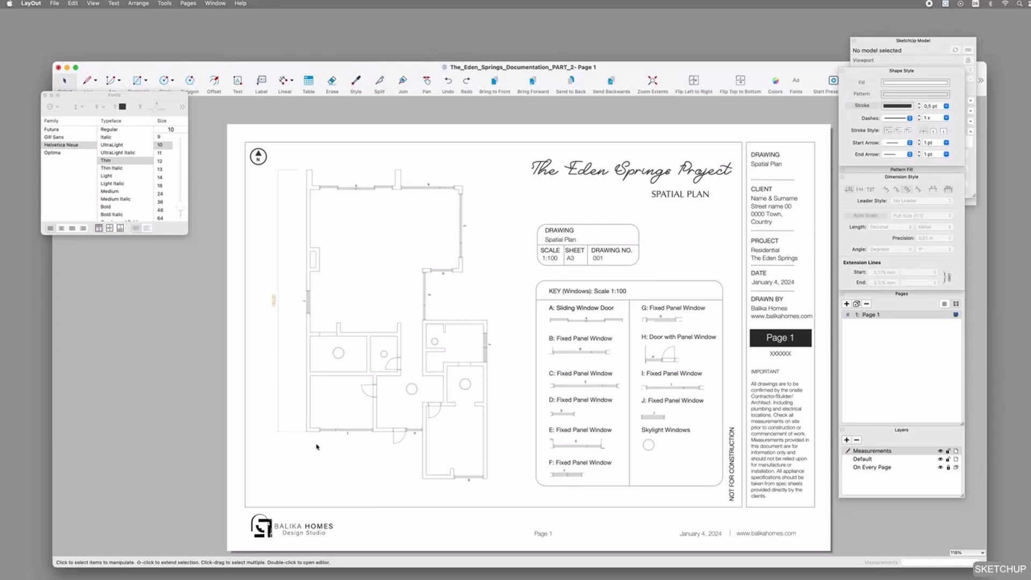
pyautogui.click(278, 255)
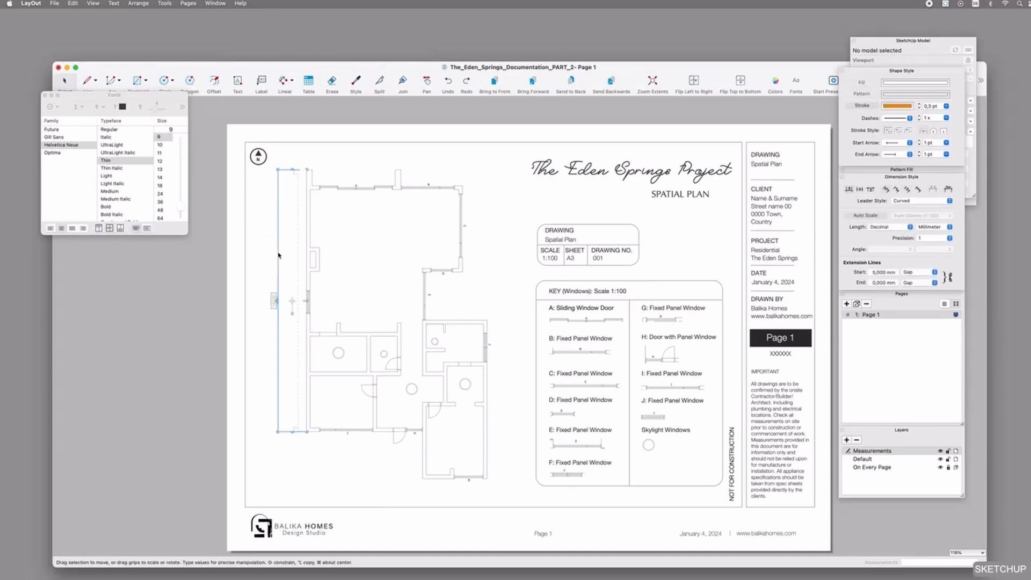
pyautogui.press('Delete')
# Step: Add a linear dimension along the full length of the floor plan's left outer wall, offset 35 mm from the wall
pyautogui.click(283, 81)
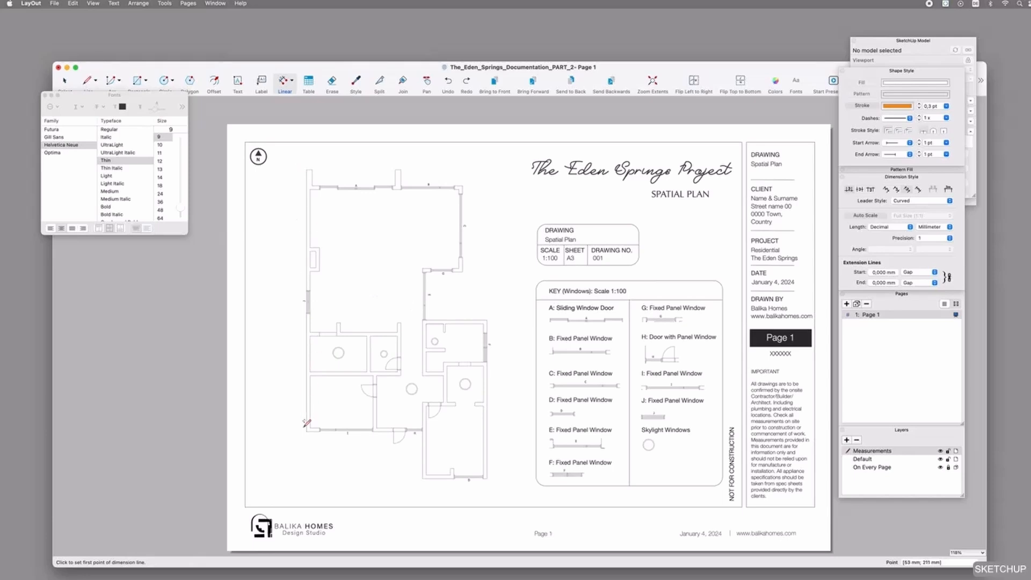
pyautogui.scroll(5, 306, 422)
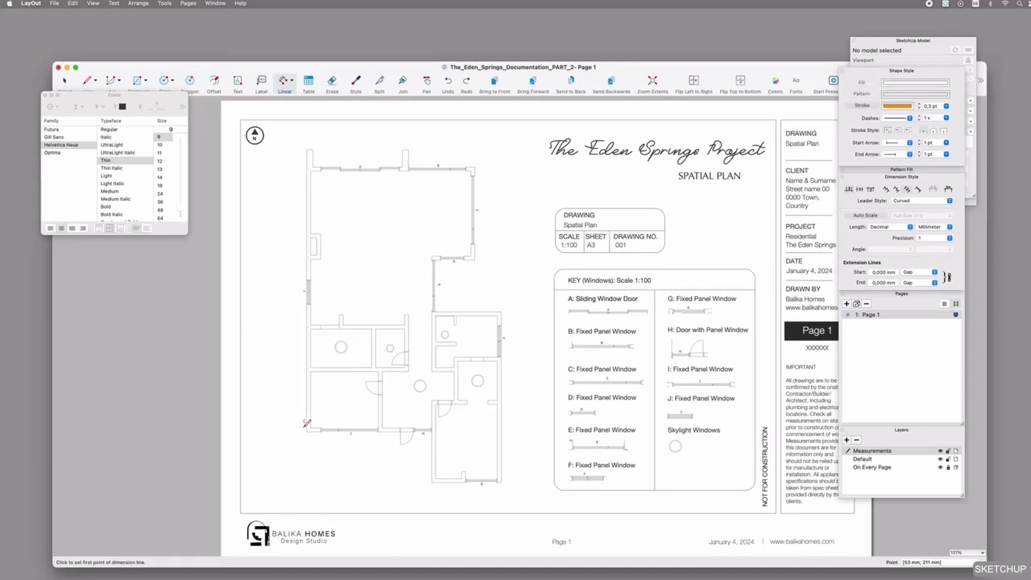
pyautogui.scroll(-3, 307, 422)
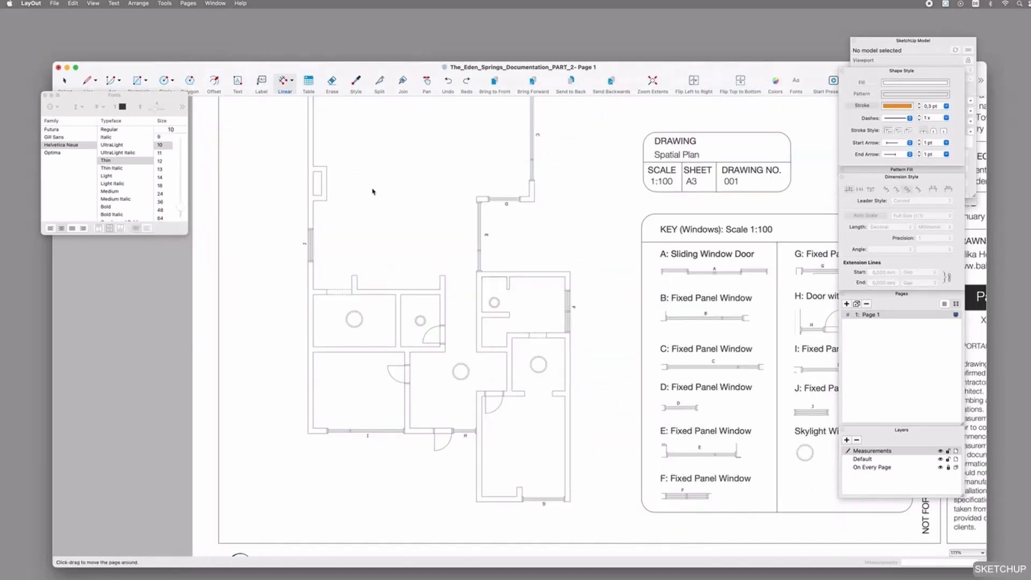
pyautogui.moveTo(384, 177); pyautogui.dragTo(460, 248, button='middle')
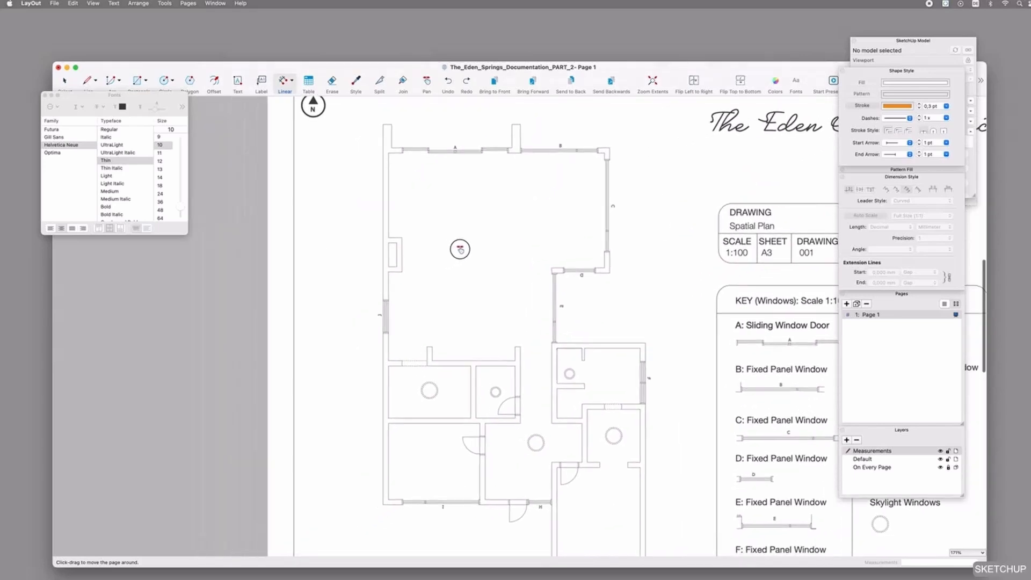
pyautogui.click(282, 81)
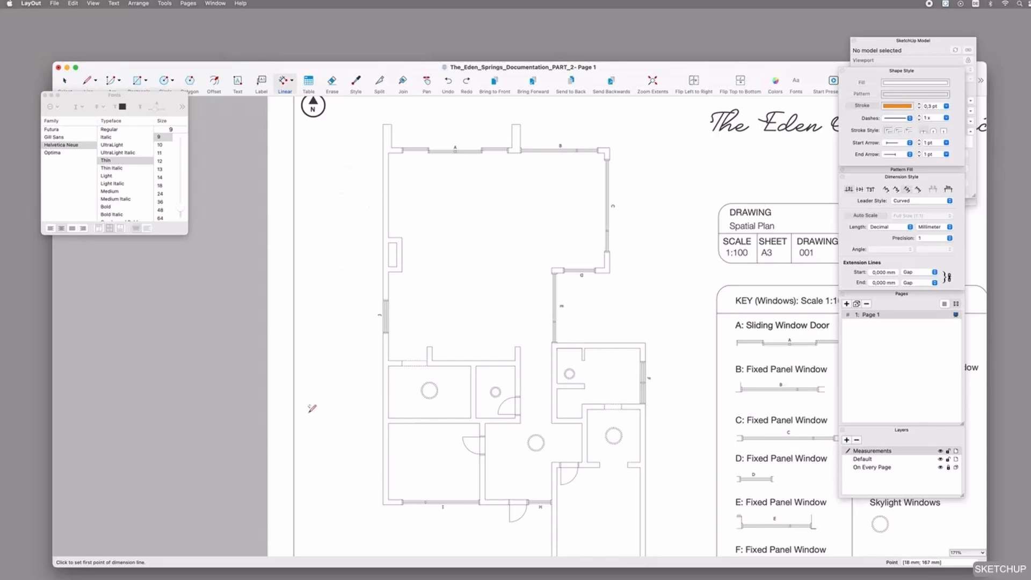
pyautogui.click(383, 124)
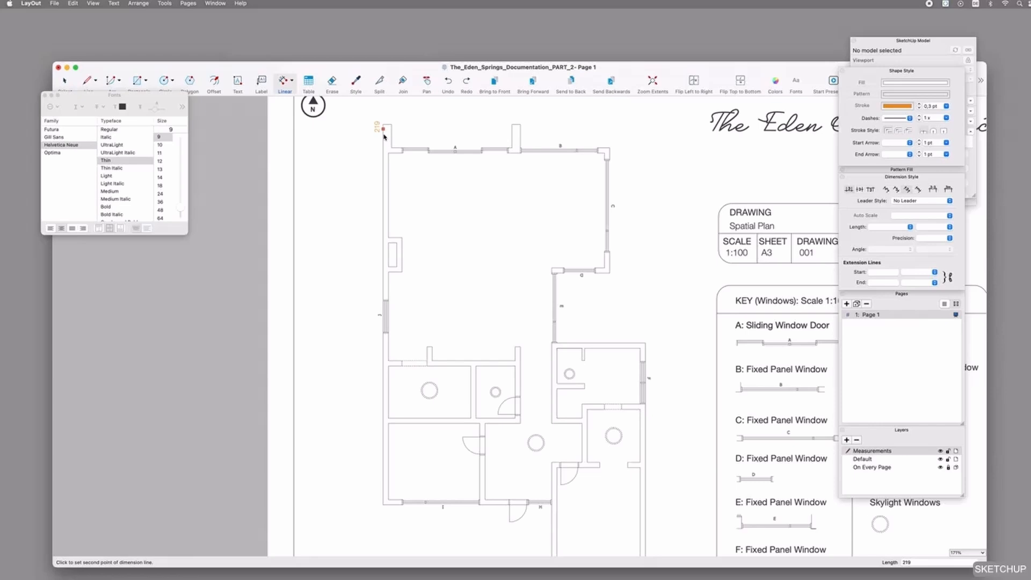
pyautogui.click(383, 504)
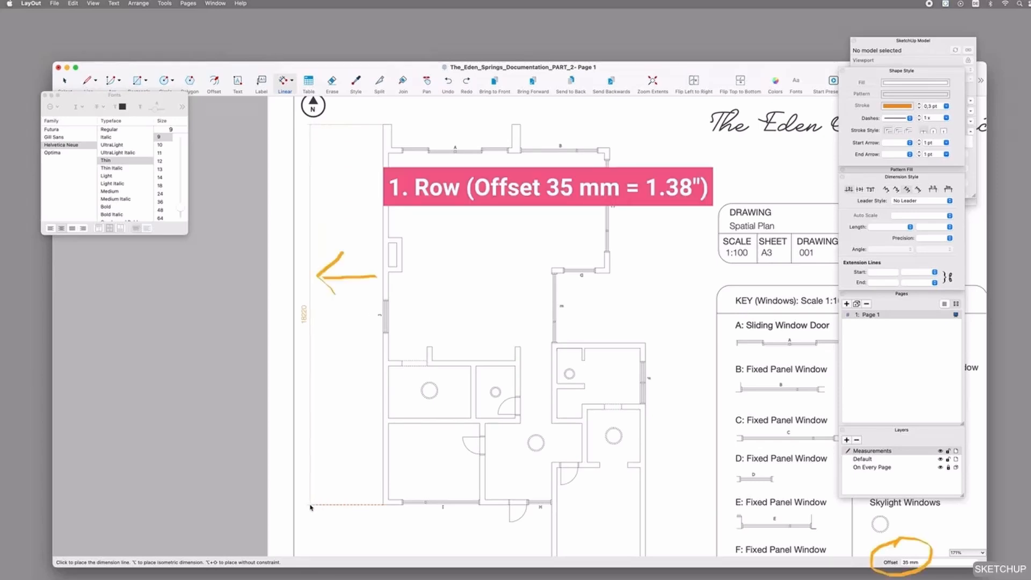
pyautogui.click(311, 507)
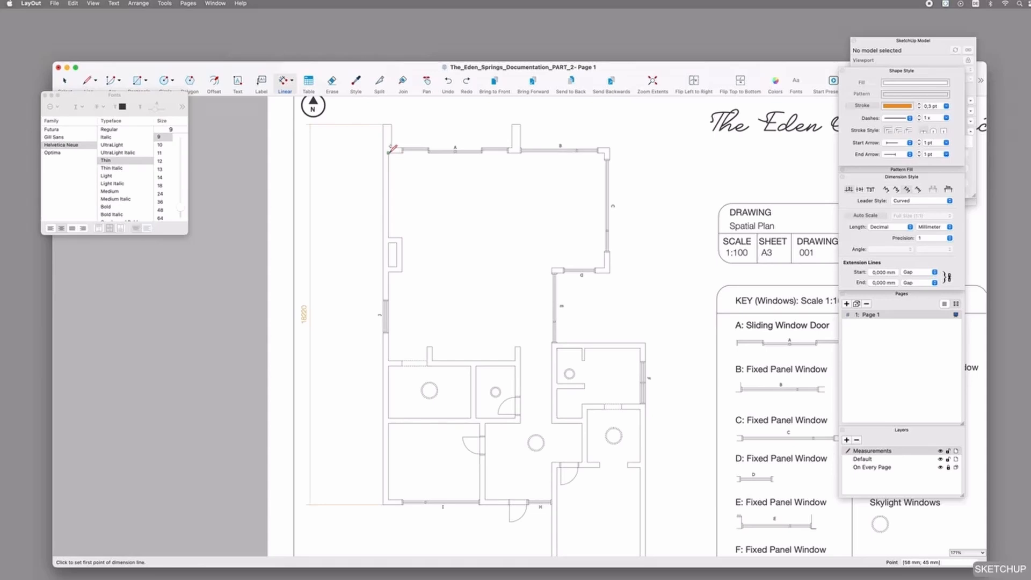
# Step: Dimension the living area's inner left wall length and the thickness of the partition wall below it, in a second row offset 25 mm
pyautogui.click(389, 151)
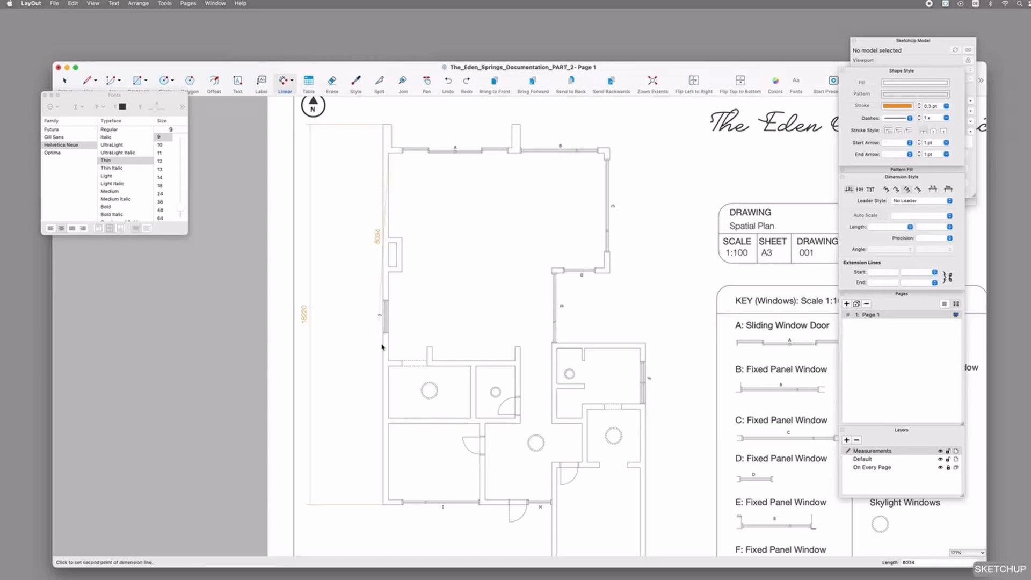
pyautogui.click(388, 363)
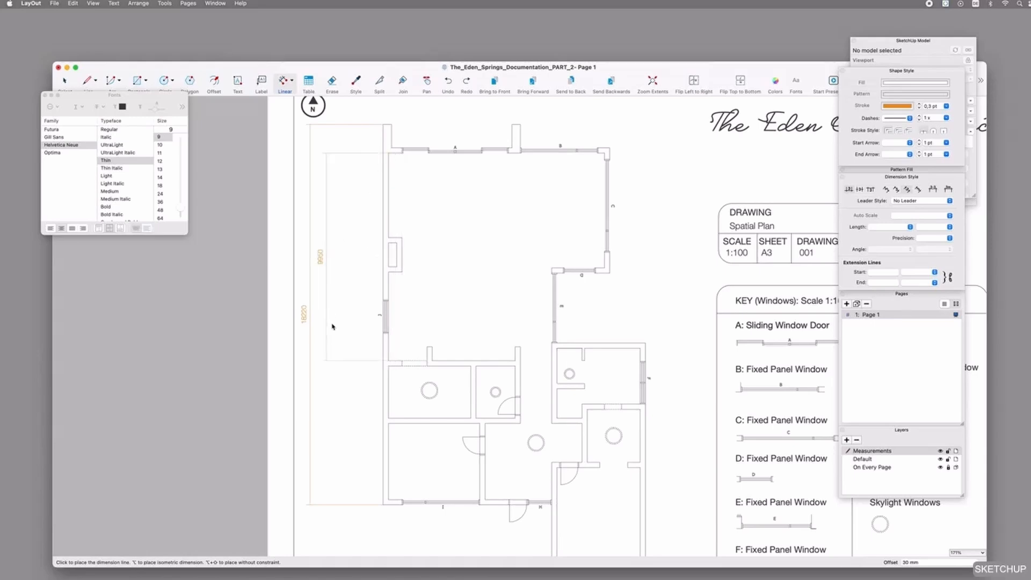
pyautogui.scroll(3, 335, 332)
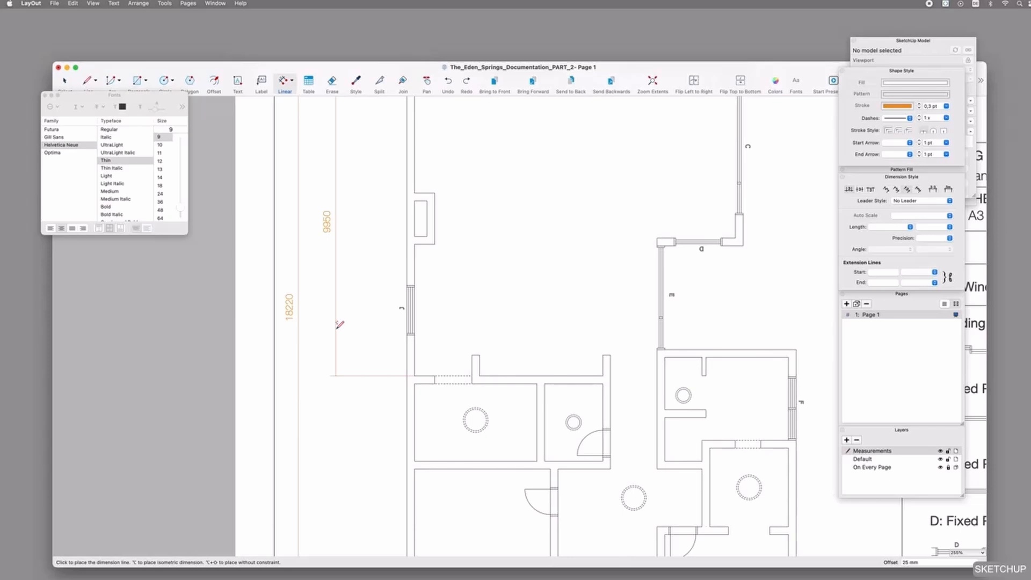
pyautogui.click(338, 326)
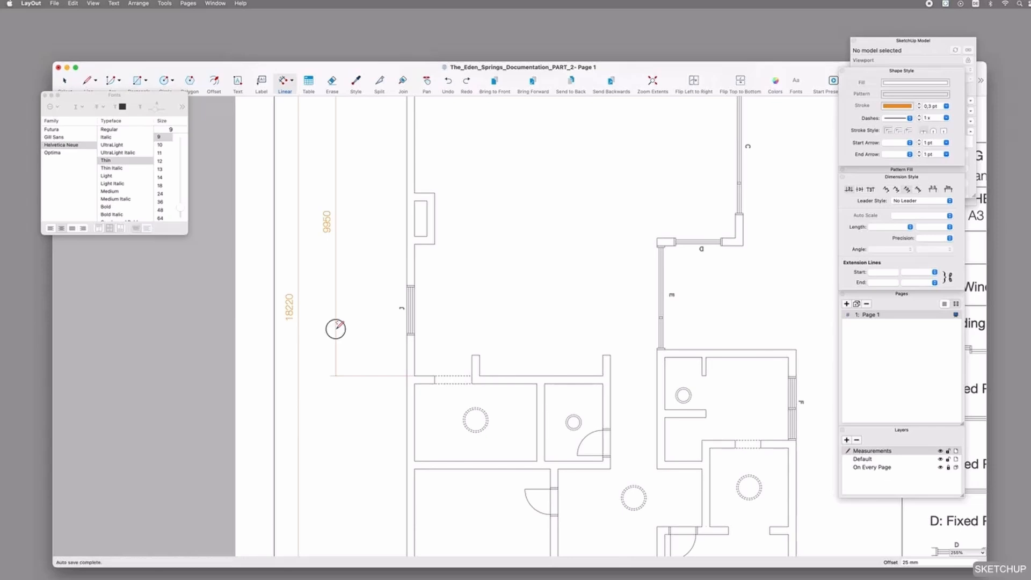
pyautogui.click(414, 384)
pyautogui.click(414, 375)
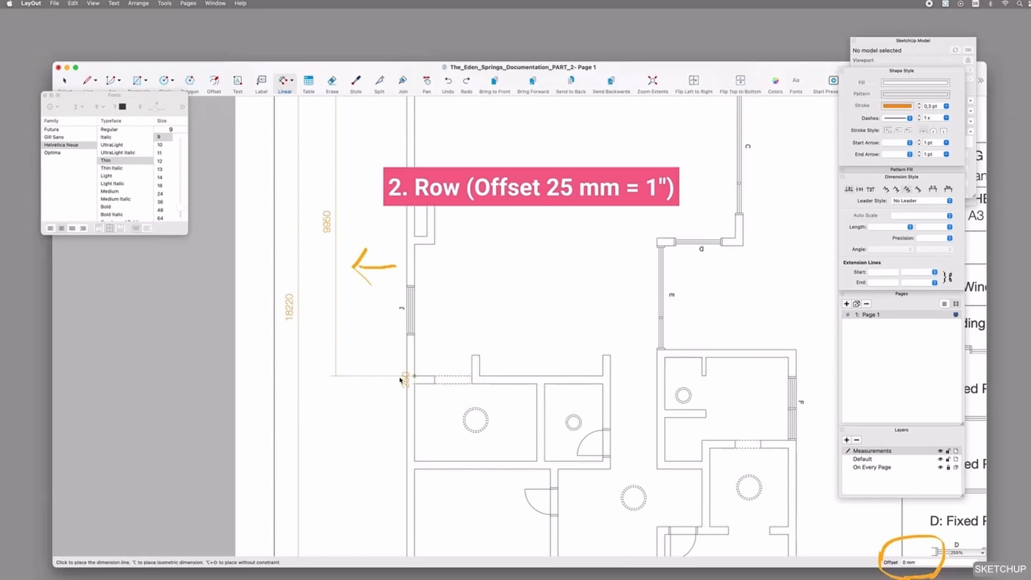
pyautogui.click(332, 378)
# Step: Shift the partition wall's thickness dimension slightly farther out from the plan, clear of the neighbouring dimension line
pyautogui.scroll(-3, 420, 420)
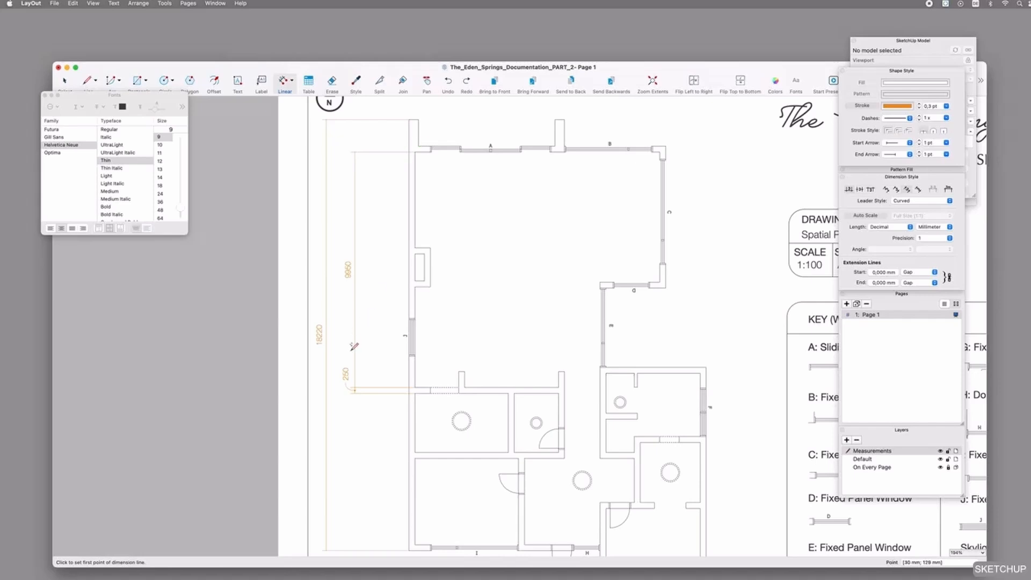
pyautogui.press('space')
pyautogui.click(349, 390)
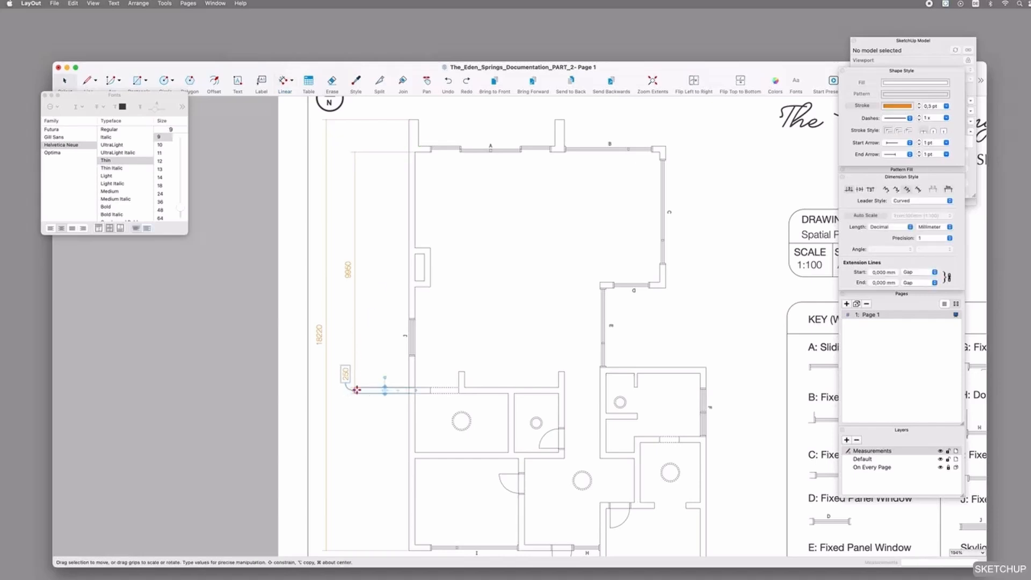
pyautogui.moveTo(352, 390); pyautogui.dragTo(348, 390)
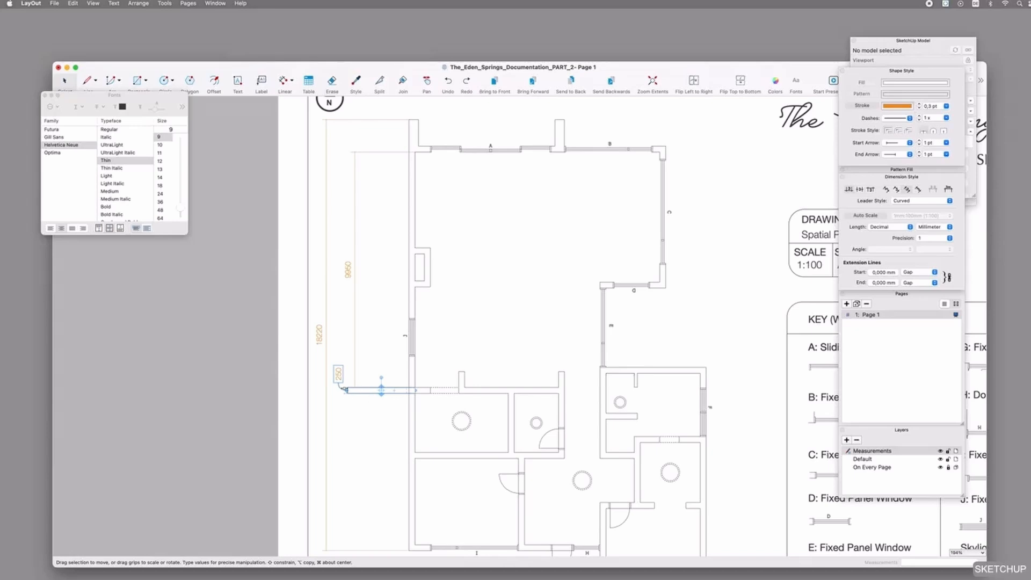
pyautogui.click(364, 412)
pyautogui.click(253, 398)
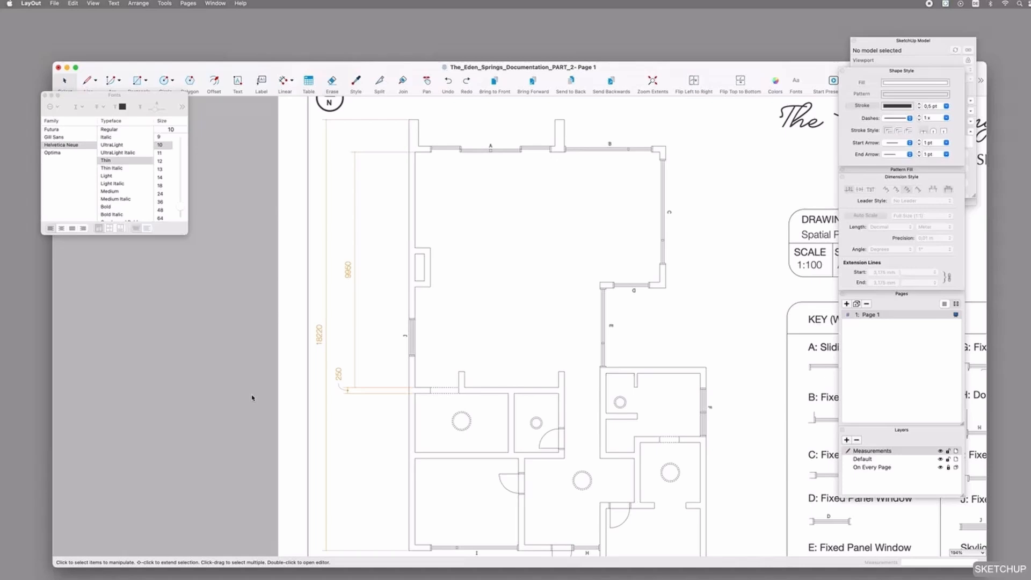
# Step: Dimension window J and the wall piece between it and the partition wall below, in a third row offset about 15 mm
pyautogui.click(283, 80)
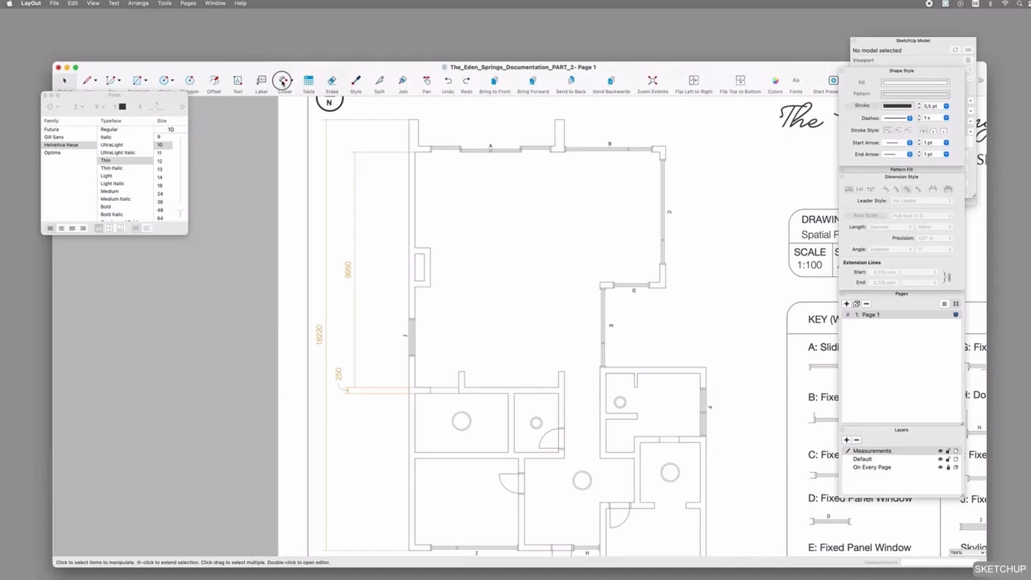
pyautogui.click(412, 321)
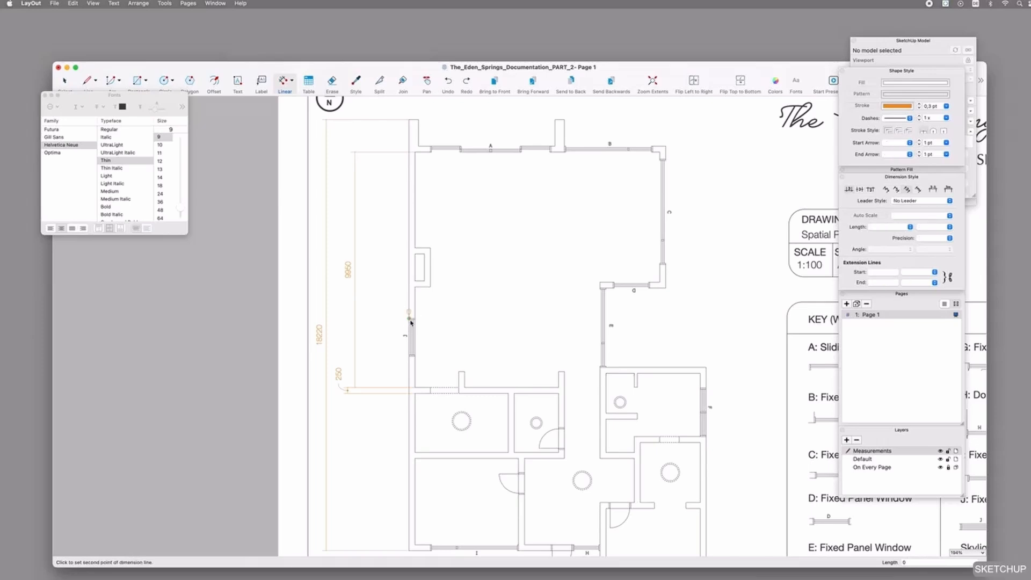
pyautogui.click(410, 356)
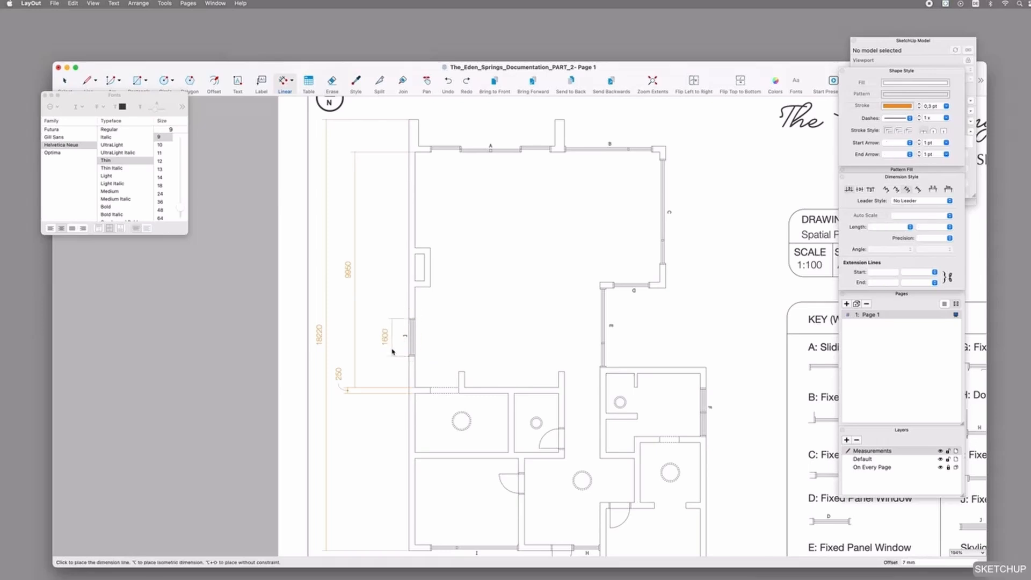
pyautogui.scroll(3, 392, 352)
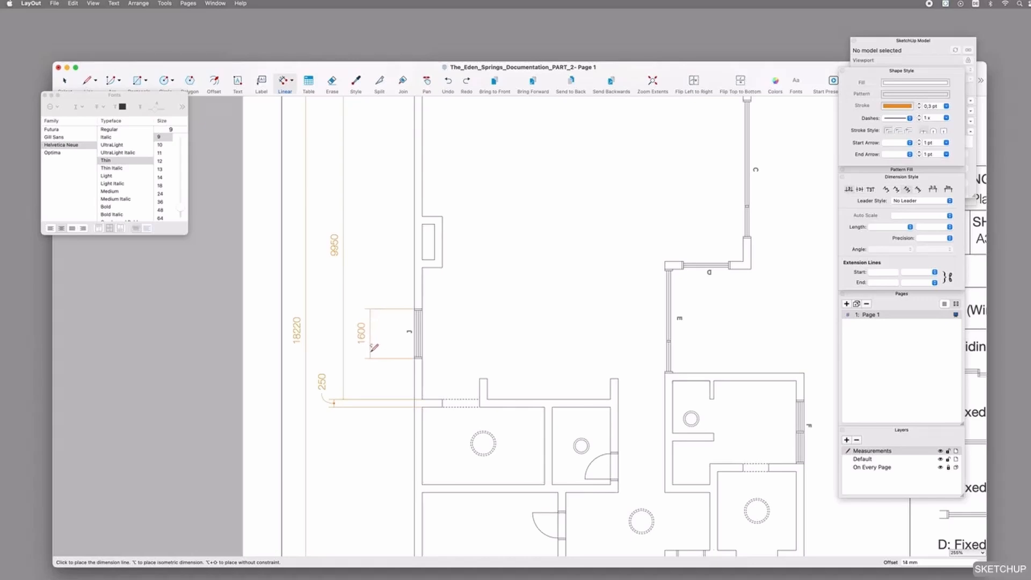
pyautogui.click(369, 347)
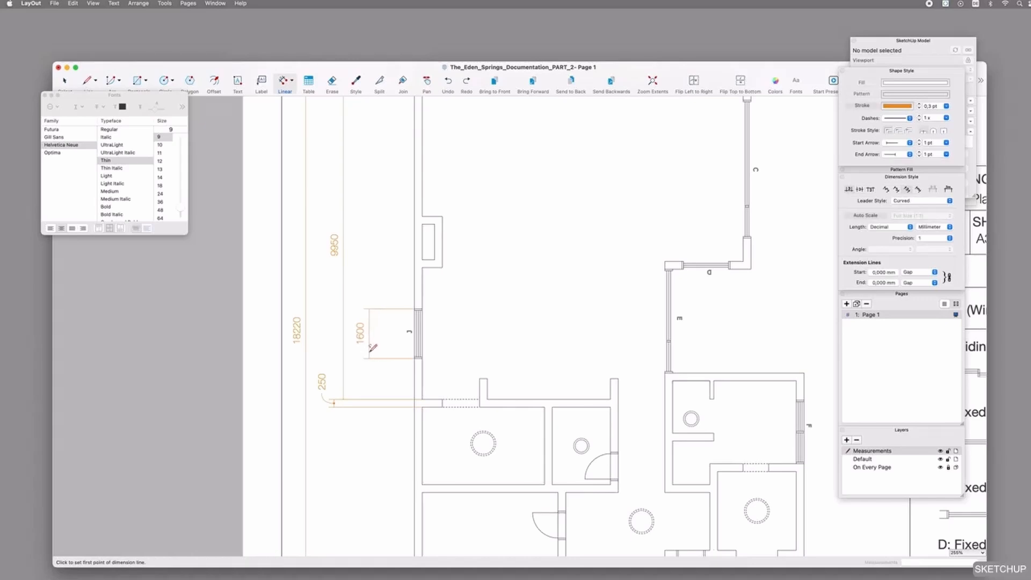
pyautogui.click(421, 359)
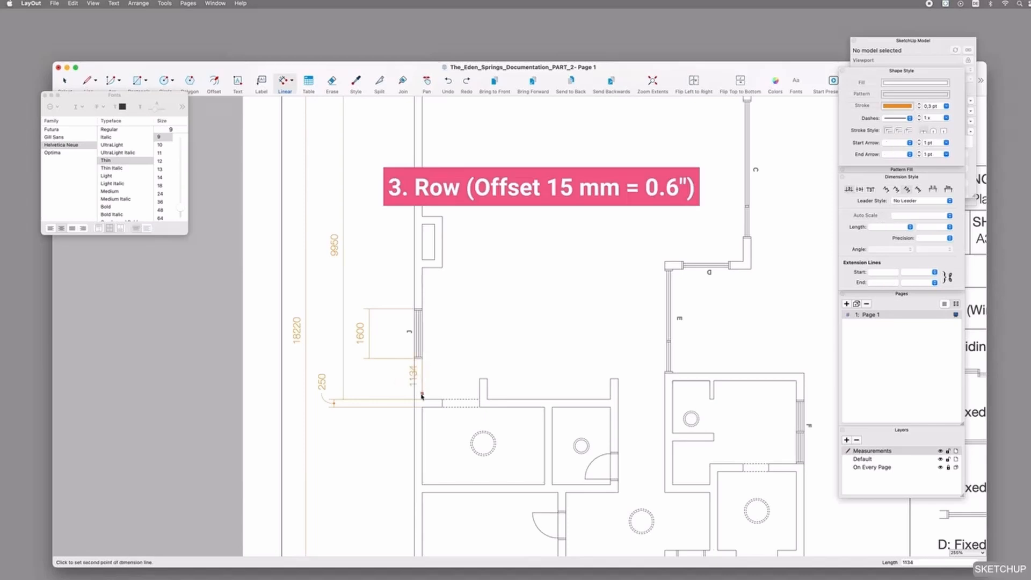
pyautogui.click(422, 400)
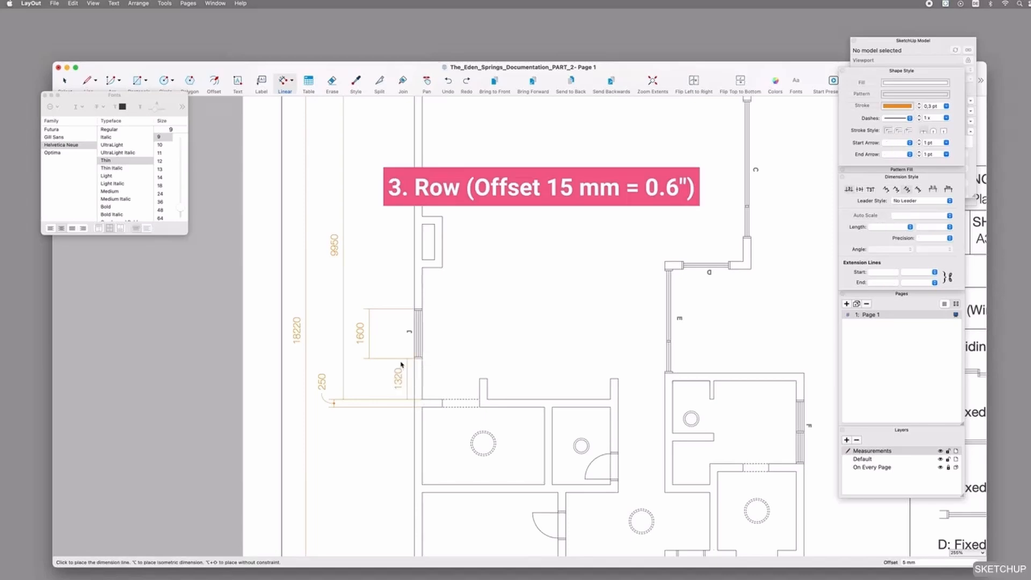
pyautogui.click(370, 359)
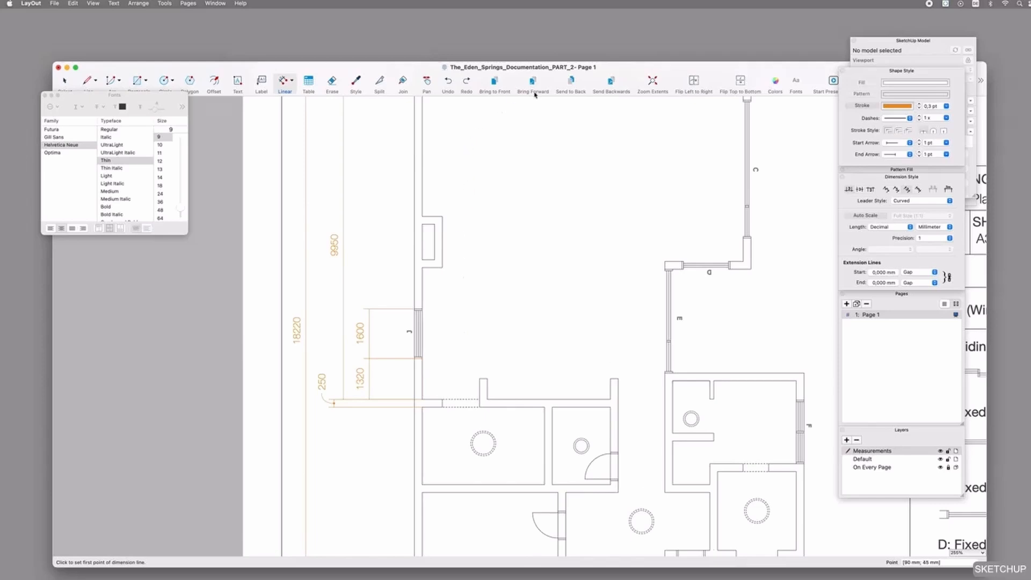
# Step: Hide the Default and On Every Page layers and select all dimensions on the Measurements layer
pyautogui.click(652, 81)
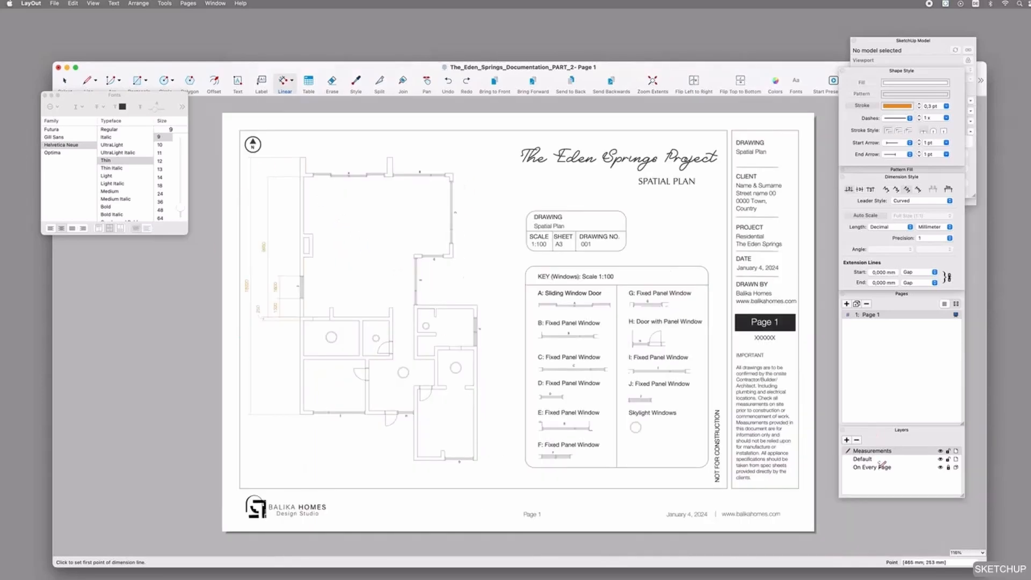
pyautogui.click(939, 459)
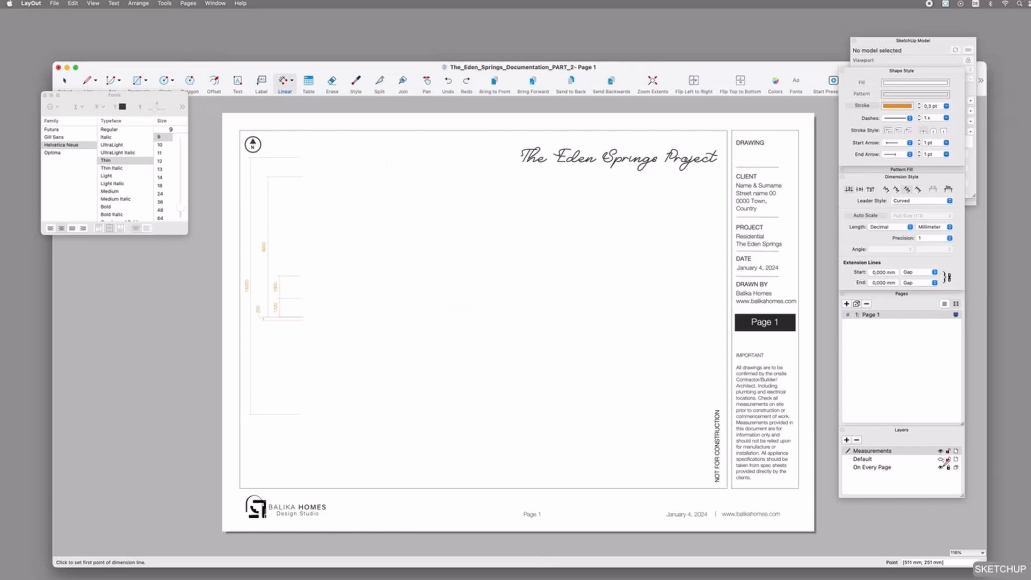
pyautogui.click(940, 467)
pyautogui.press('space')
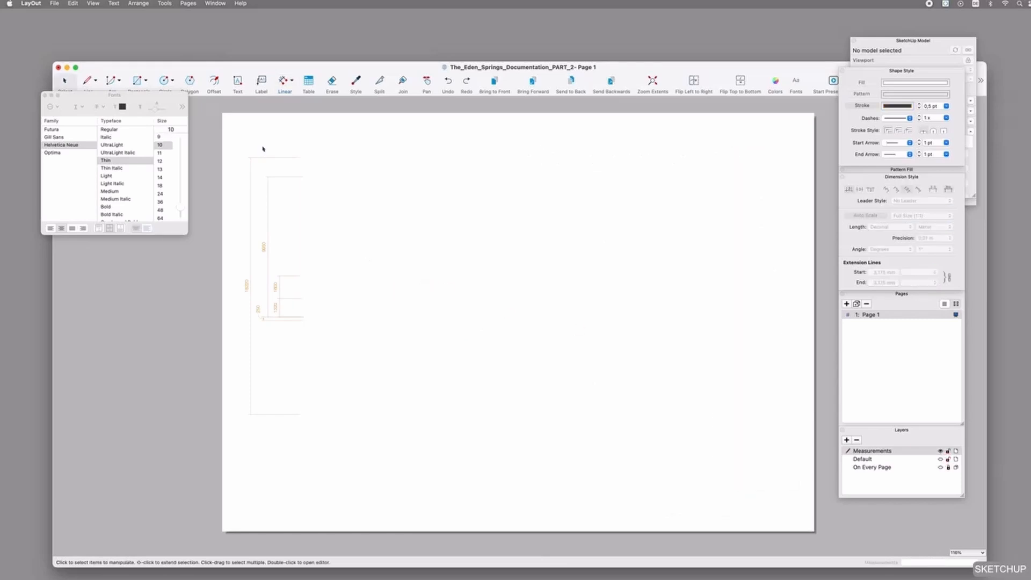
pyautogui.moveTo(424, 465)
pyautogui.mouseDown()
pyautogui.moveTo(357, 338)
pyautogui.moveTo(301, 172)
pyautogui.moveTo(257, 146)
pyautogui.moveTo(239, 149)
pyautogui.mouseUp()
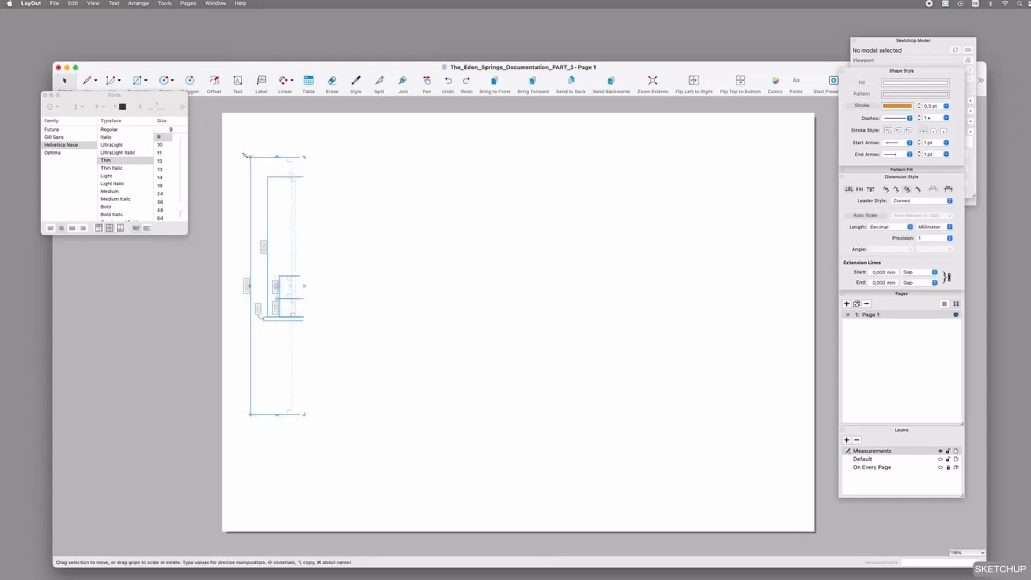
# Step: Try out text sizes 10 and 9 and different start and end arrow styles on all selected dimensions at once
pyautogui.click(161, 144)
pyautogui.click(163, 139)
pyautogui.click(162, 145)
pyautogui.click(160, 137)
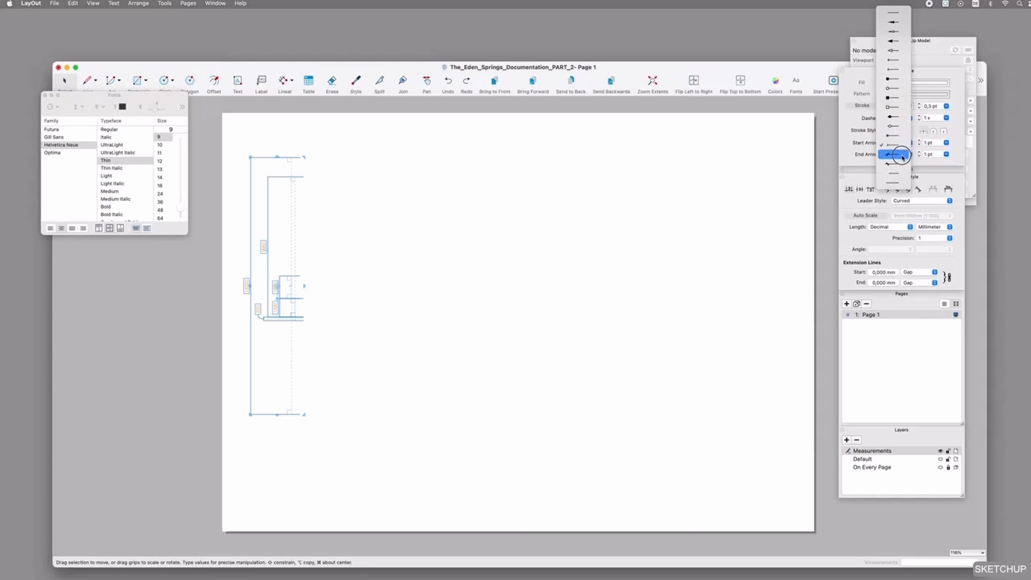
pyautogui.click(903, 156)
pyautogui.click(895, 156)
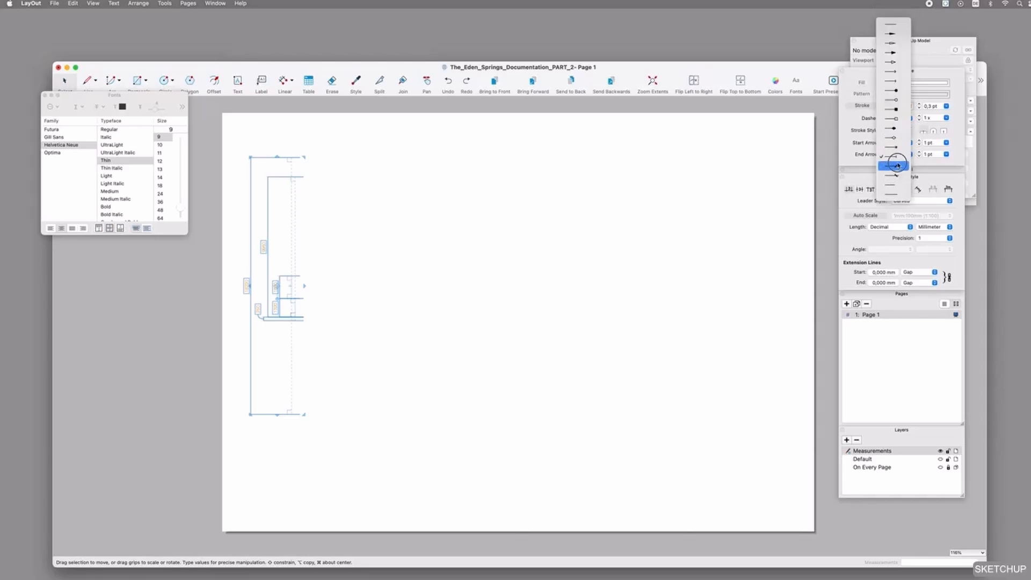
pyautogui.click(896, 177)
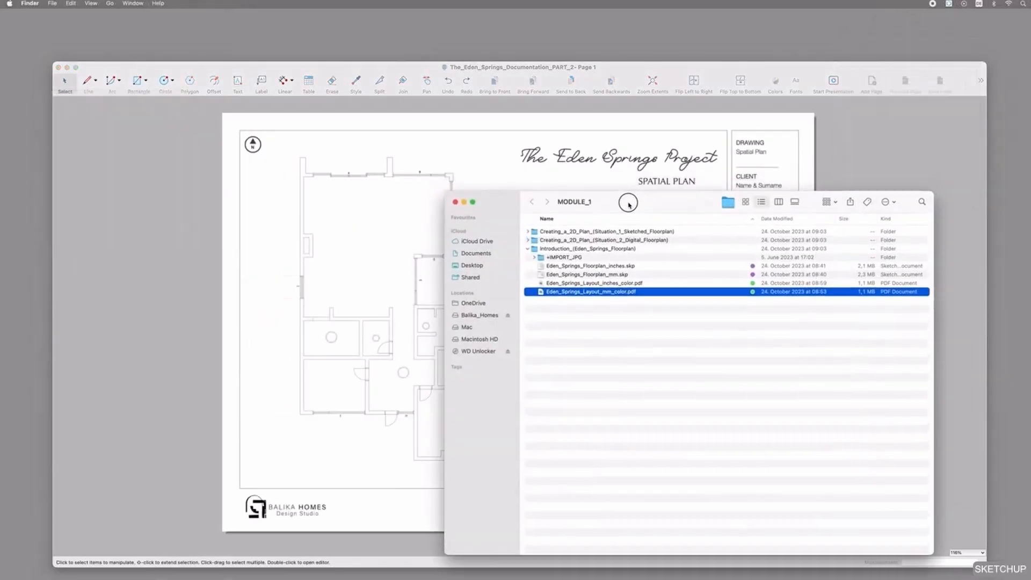
# Step: Switch to Finder, preview Eden_Springs_Layout_mm_color.pdf and show its second page, the spatial plan P02
pyautogui.moveTo(626, 188); pyautogui.dragTo(621, 186)
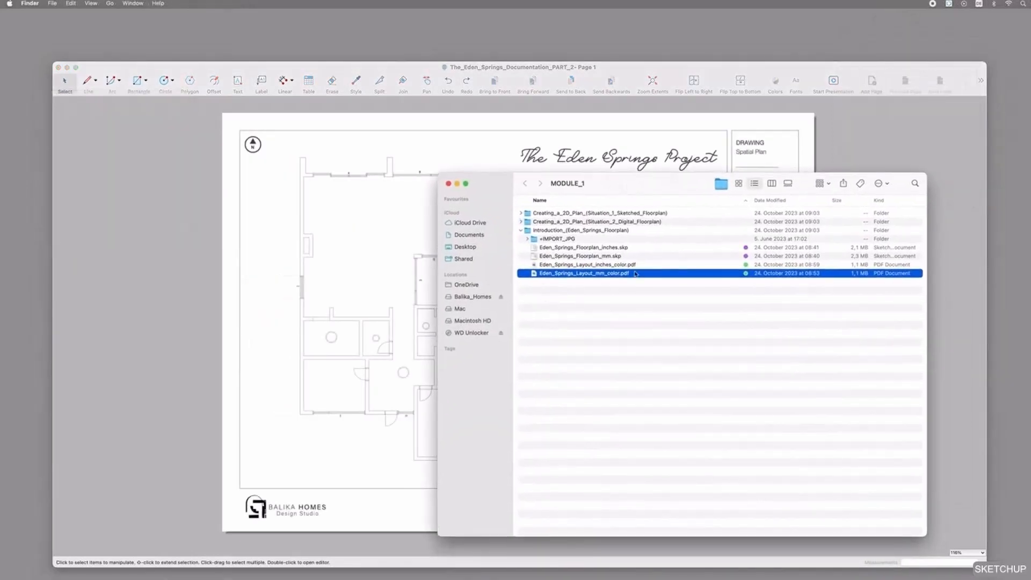
pyautogui.press('space')
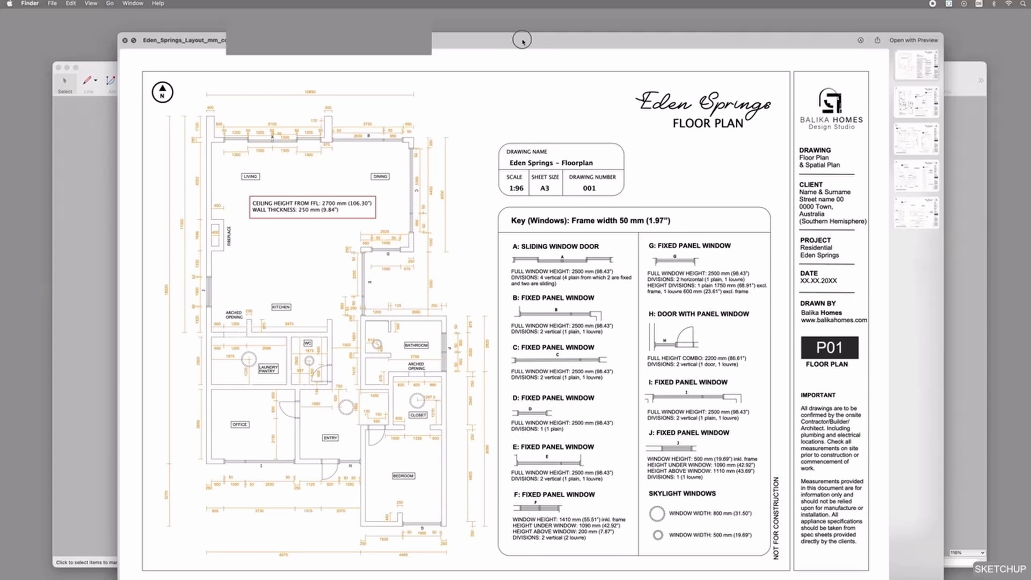
pyautogui.moveTo(522, 42); pyautogui.dragTo(519, 22)
pyautogui.click(928, 85)
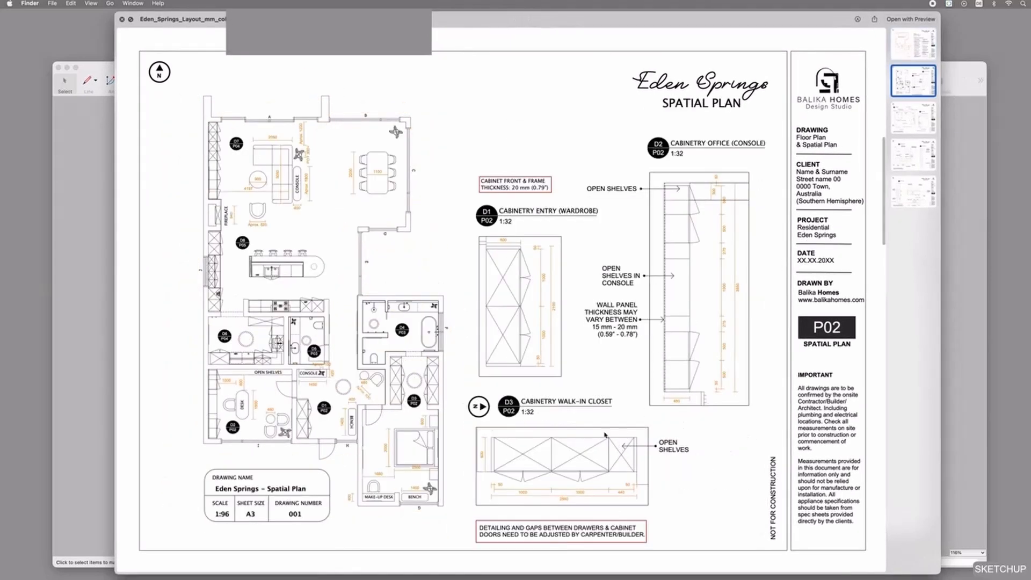
# Step: Look through the spatial plan detail pages P02 to P05 of the reference PDF
pyautogui.click(904, 127)
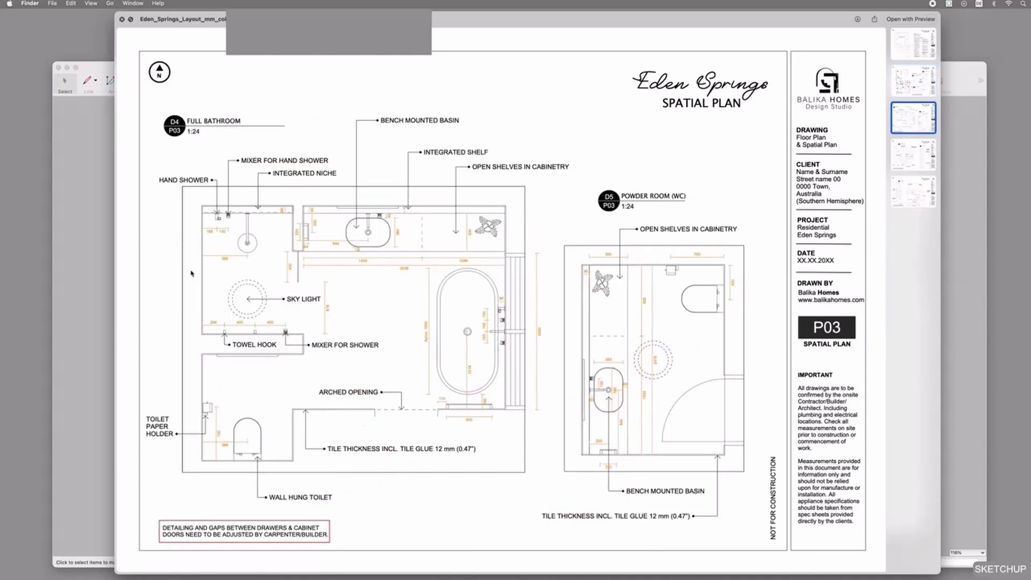
pyautogui.click(912, 92)
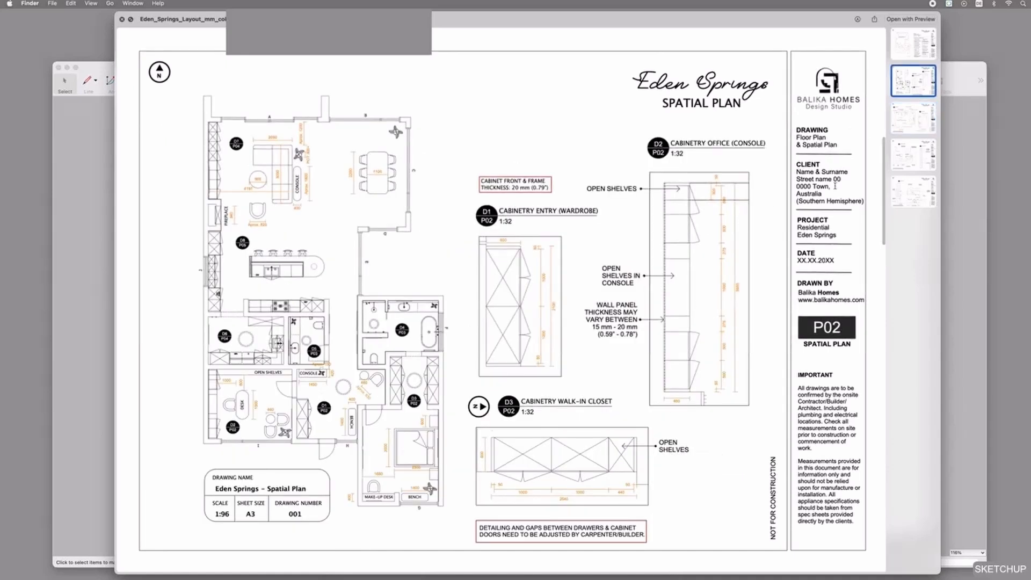
pyautogui.click(907, 128)
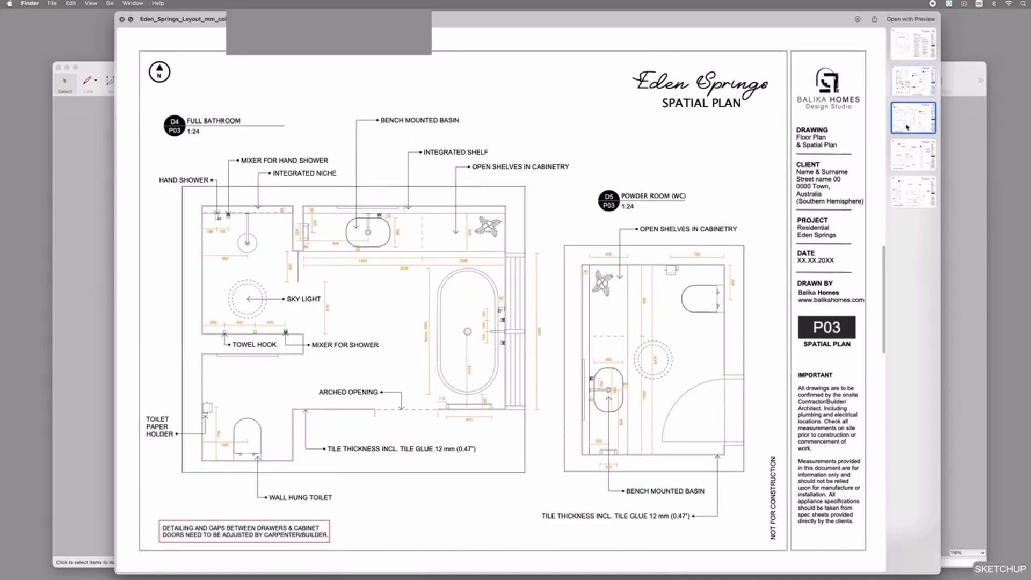
pyautogui.click(912, 160)
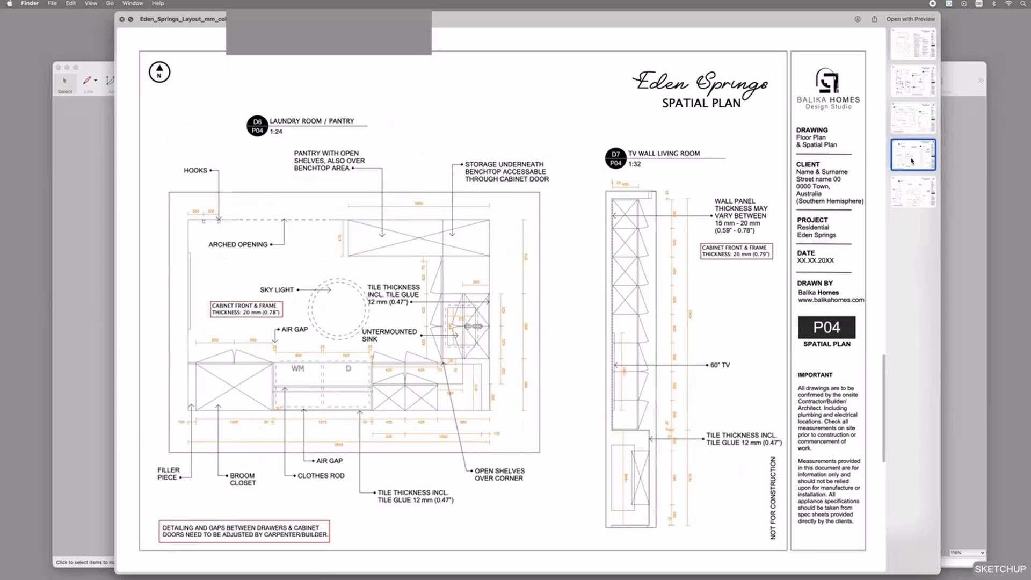
pyautogui.click(913, 195)
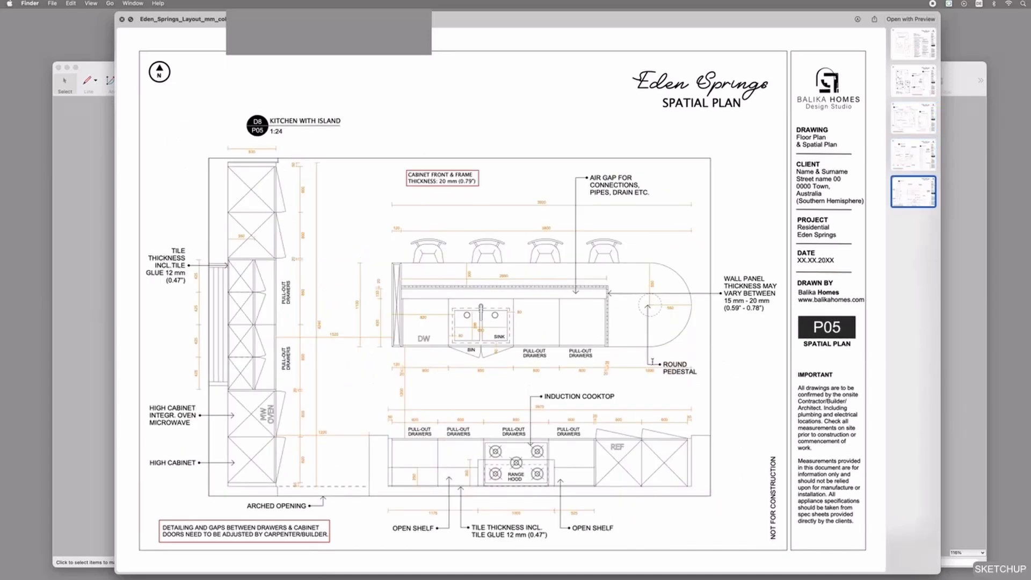
pyautogui.click(915, 89)
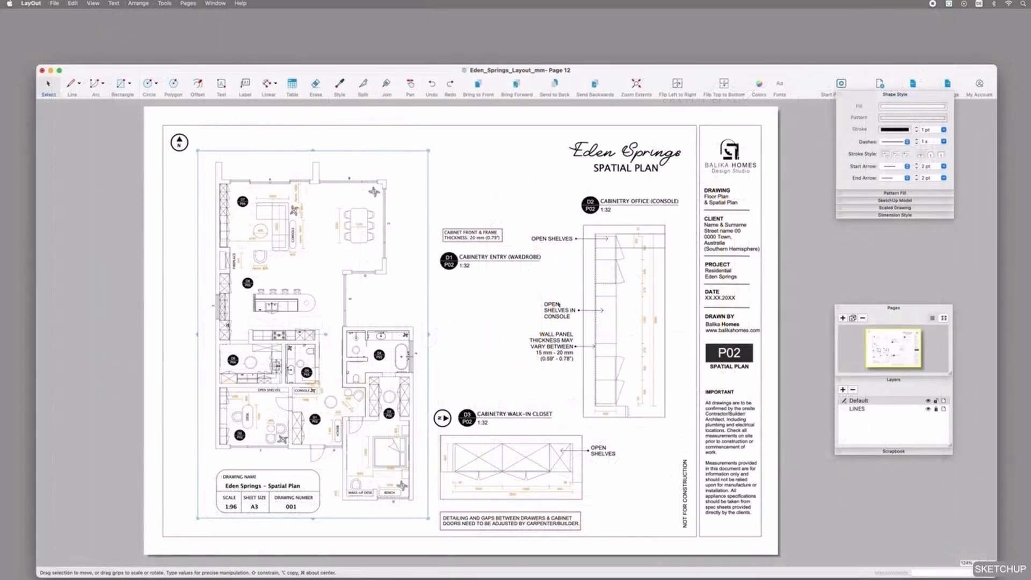
# Step: Duplicate the floor plan viewport beside the original in LayOut and set the copy's scale to 3/8" = 1'-0" (1:32)
pyautogui.keyDown('alt'); pyautogui.moveTo(322, 279); pyautogui.dragTo(517, 289); pyautogui.keyUp('alt')
pyautogui.rightClick(481, 210)
pyautogui.moveTo(538, 444)
pyautogui.moveTo(497, 479)
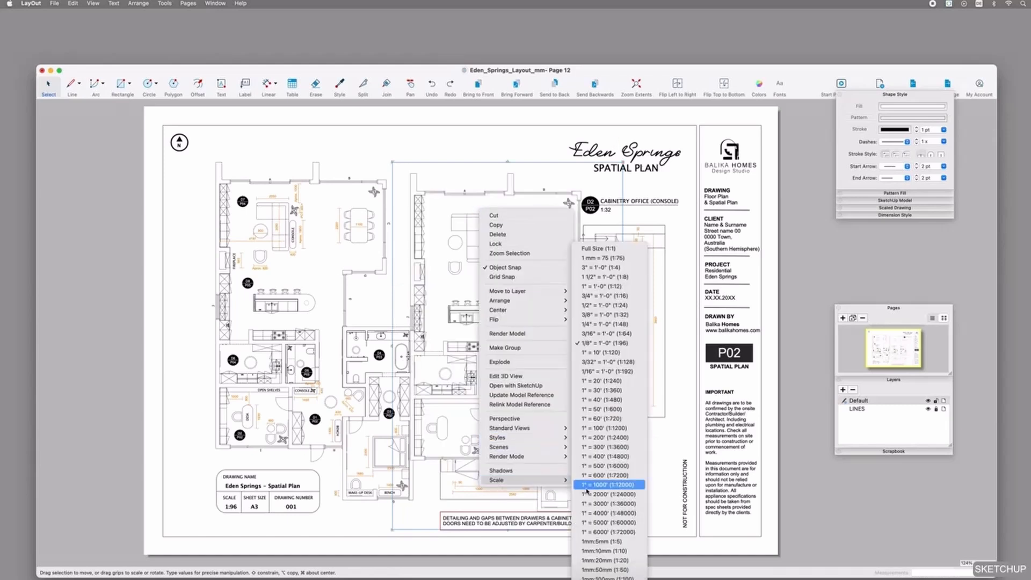
pyautogui.click(623, 318)
# Step: Crop the copied viewport down to the entry wardrobe and place it below the Cabinetry Entry (Wardrobe) title
pyautogui.moveTo(623, 162); pyautogui.dragTo(550, 260)
pyautogui.moveTo(427, 348); pyautogui.dragTo(518, 312)
pyautogui.moveTo(484, 269); pyautogui.dragTo(315, 272)
pyautogui.moveTo(478, 404); pyautogui.dragTo(478, 511)
pyautogui.moveTo(642, 325); pyautogui.dragTo(587, 351)
pyautogui.moveTo(315, 136); pyautogui.dragTo(518, 435)
pyautogui.moveTo(548, 467); pyautogui.dragTo(474, 301)
pyautogui.moveTo(480, 347); pyautogui.dragTo(478, 398)
pyautogui.moveTo(487, 301); pyautogui.dragTo(490, 303)
# Step: Draw a rectangle around the entry wardrobe and use it as a clipping mask for the copied viewport
pyautogui.press('r')
pyautogui.scroll(1, 465, 387)
pyautogui.click(456, 392)
pyautogui.click(522, 283)
pyautogui.press('space')
pyautogui.rightClick(465, 272)
pyautogui.click(501, 430)
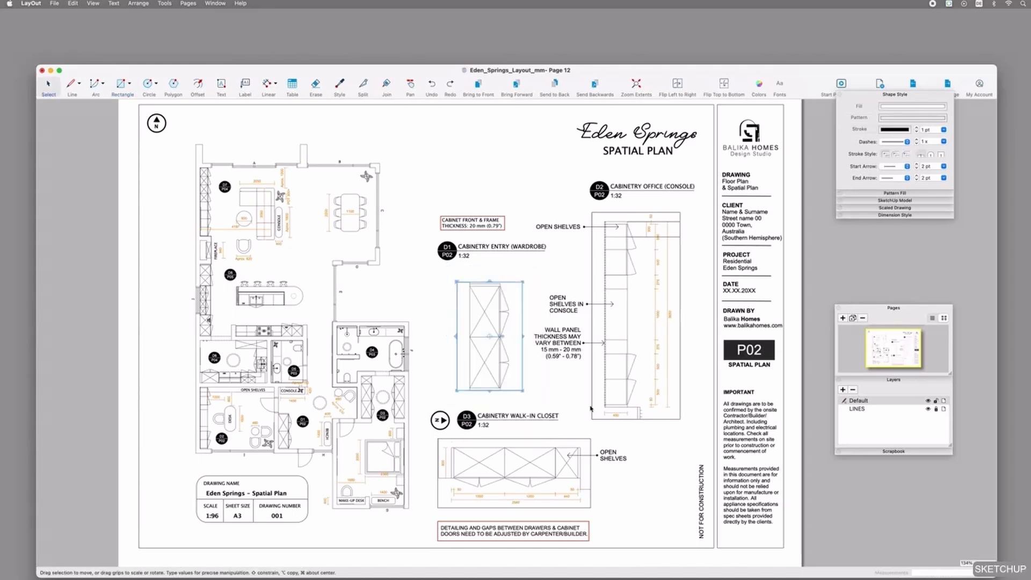
# Step: Edit the clipped wardrobe detail and give its rectangular frame a 0,5 pt stroke
pyautogui.doubleClick(496, 346)
pyautogui.click(538, 285)
pyautogui.click(523, 320)
pyautogui.scroll(1, 522, 321)
pyautogui.click(536, 281)
pyautogui.click(488, 299)
pyautogui.click(864, 130)
pyautogui.click(928, 130)
pyautogui.write('0,5')
pyautogui.press('Return')
# Step: Adjust the line scale of the wardrobe viewport inside the clipping mask and finish editing it
pyautogui.click(541, 278)
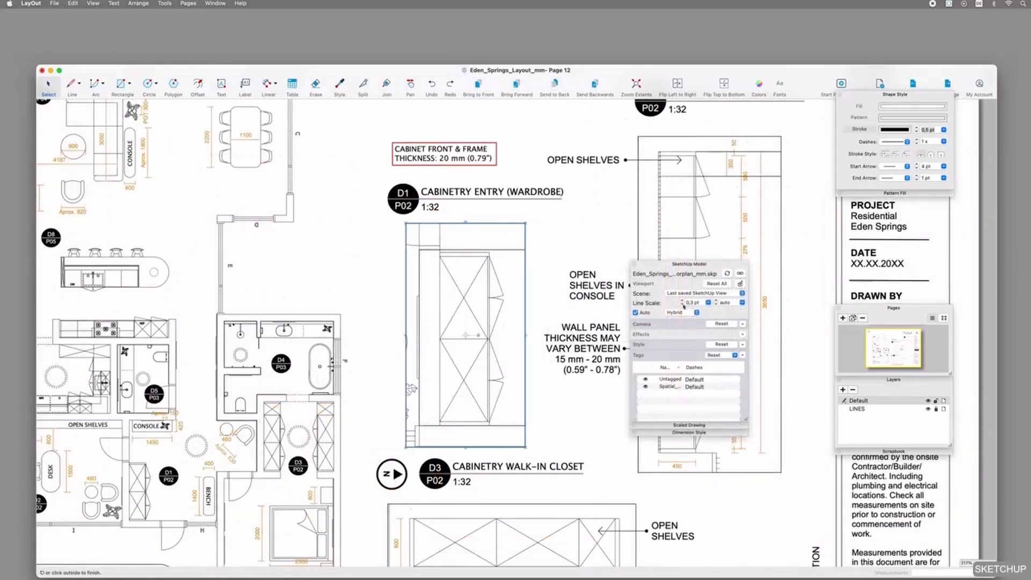
pyautogui.click(682, 303)
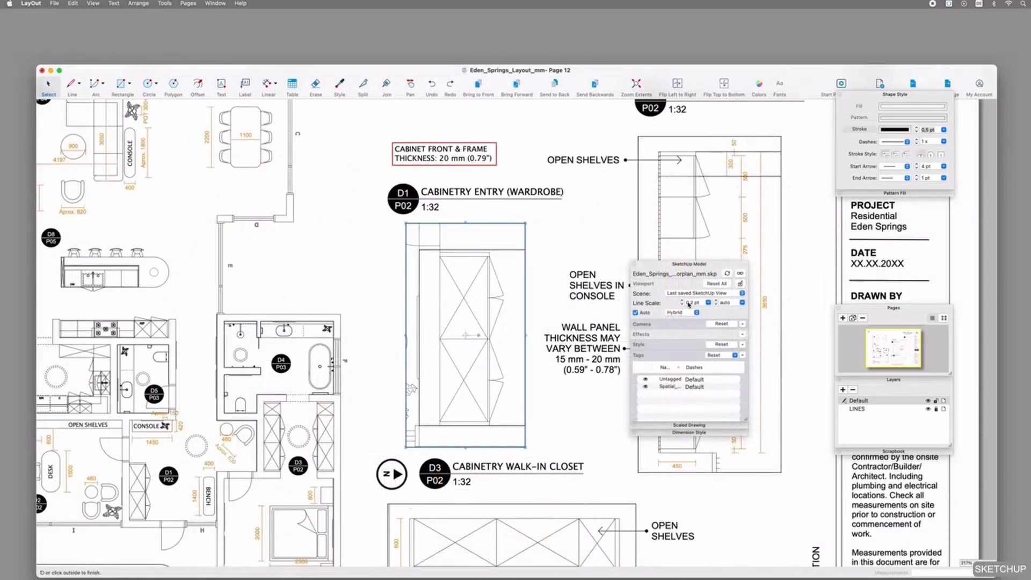
pyautogui.click(583, 219)
# Step: Dimension the entry wardrobe's full length along its wall side and open the Dimension Style settings
pyautogui.click(267, 86)
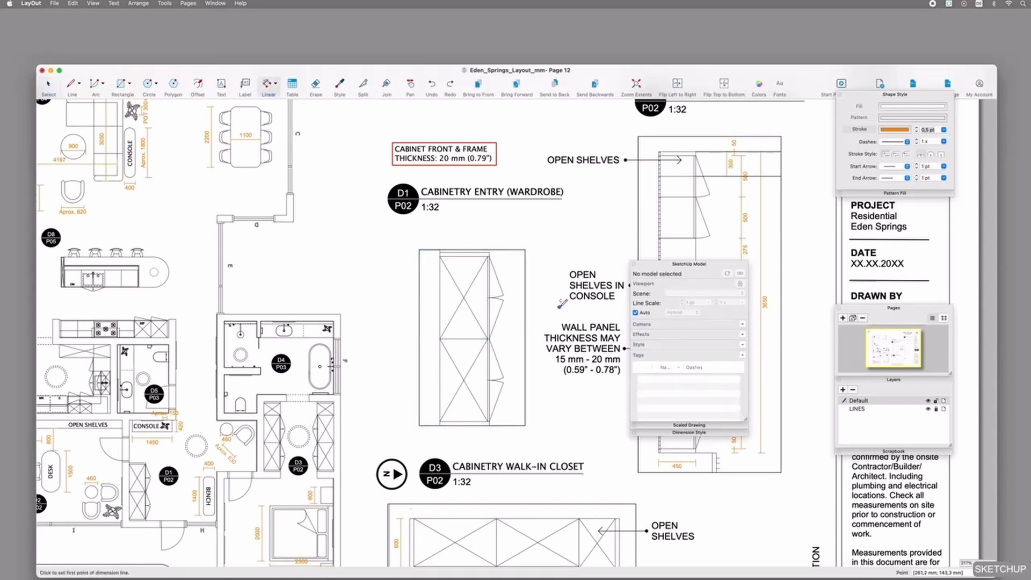
pyautogui.scroll(3, 562, 303)
pyautogui.click(406, 242)
pyautogui.click(406, 454)
pyautogui.click(354, 409)
pyautogui.press('space')
pyautogui.click(688, 433)
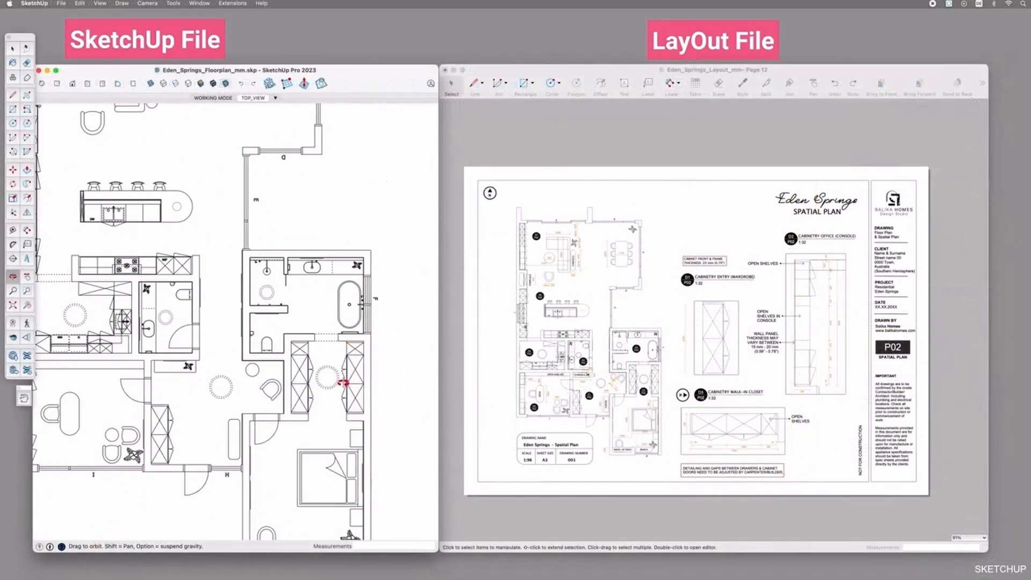
# Step: Examine the walk-in closet in the SketchUp floor plan and compare it with the spatial plan sheet in LayOut
pyautogui.scroll(3, 322, 349)
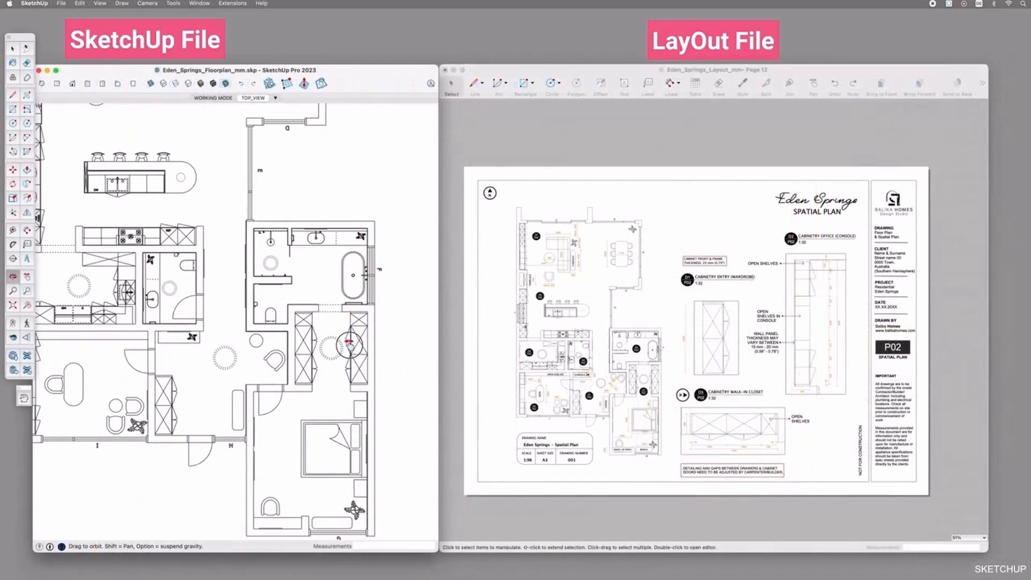
pyautogui.scroll(5, 338, 317)
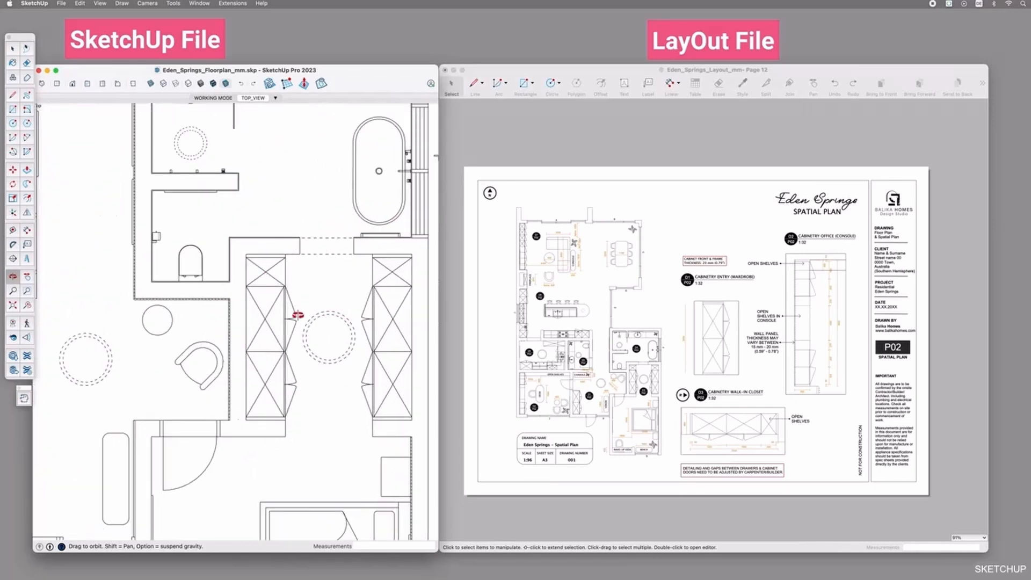
pyautogui.scroll(3, 299, 316)
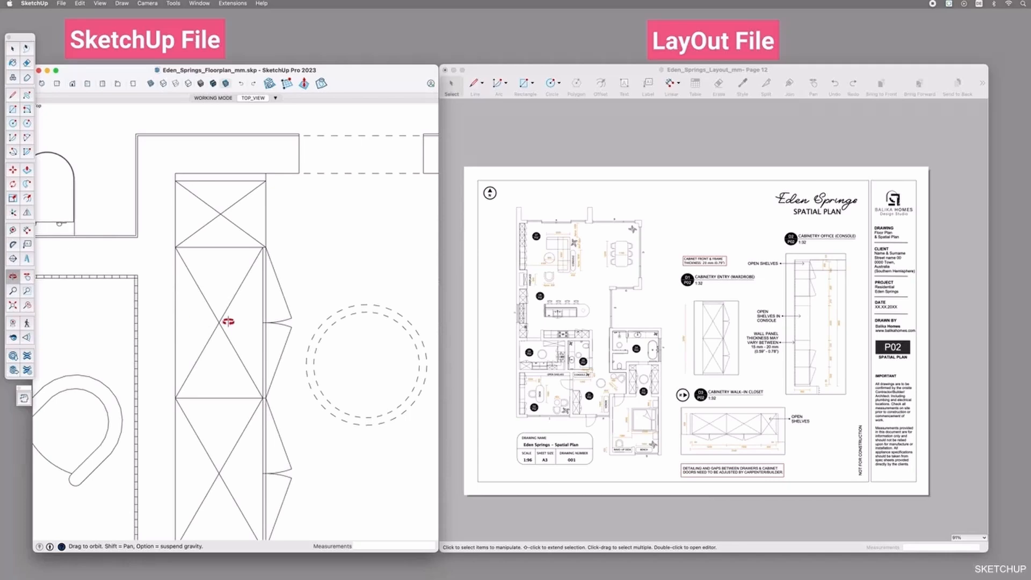
pyautogui.scroll(-3, 228, 322)
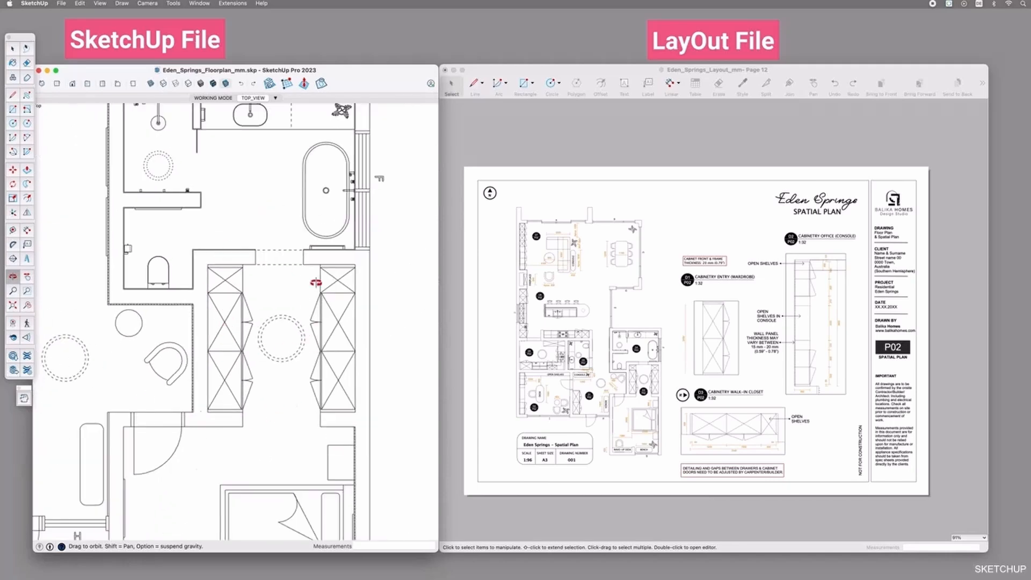
pyautogui.scroll(-1, 423, 319)
pyautogui.scroll(-2, 357, 321)
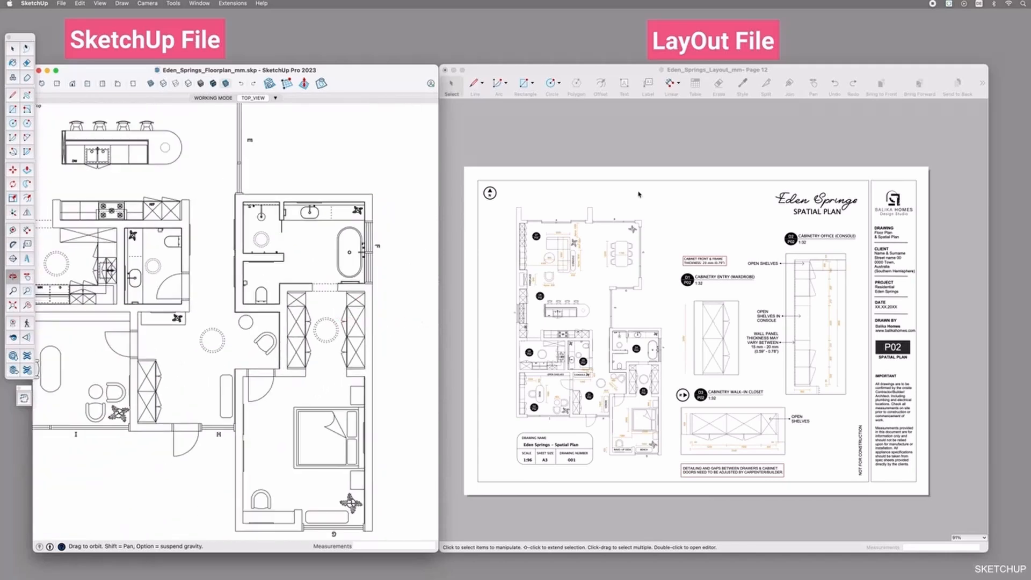
pyautogui.click(665, 136)
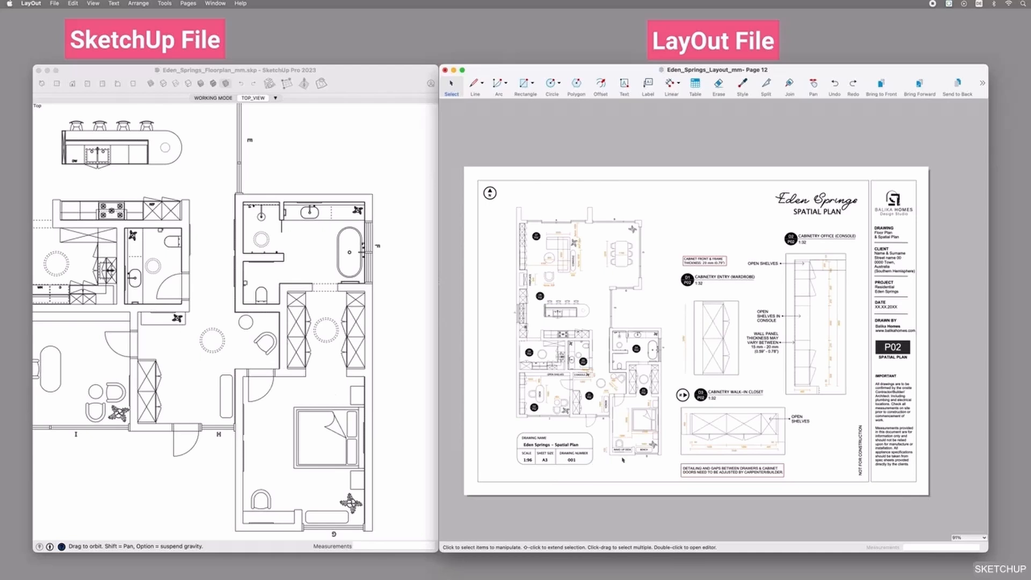
pyautogui.scroll(2, 626, 459)
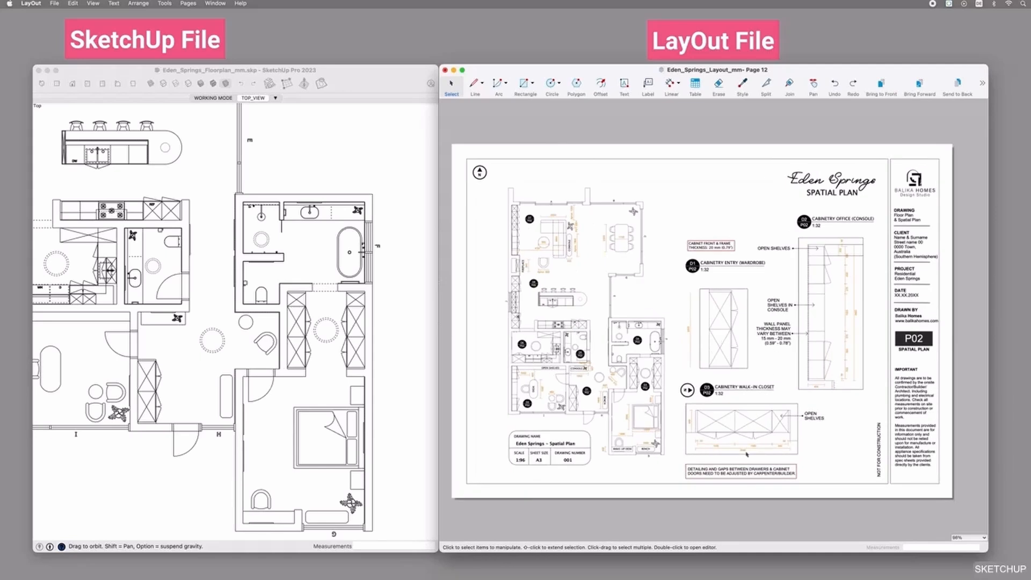
pyautogui.scroll(2, 640, 438)
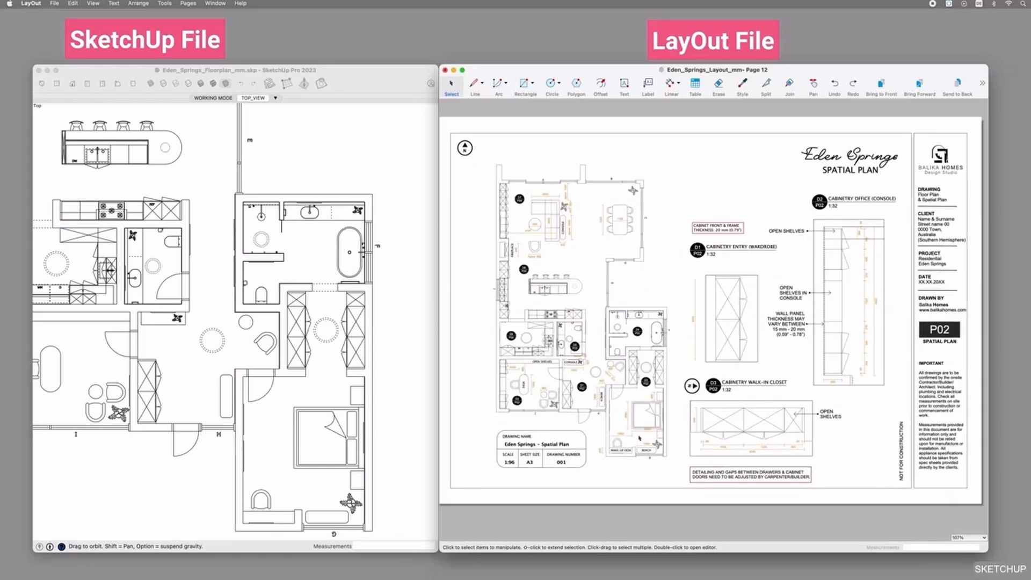
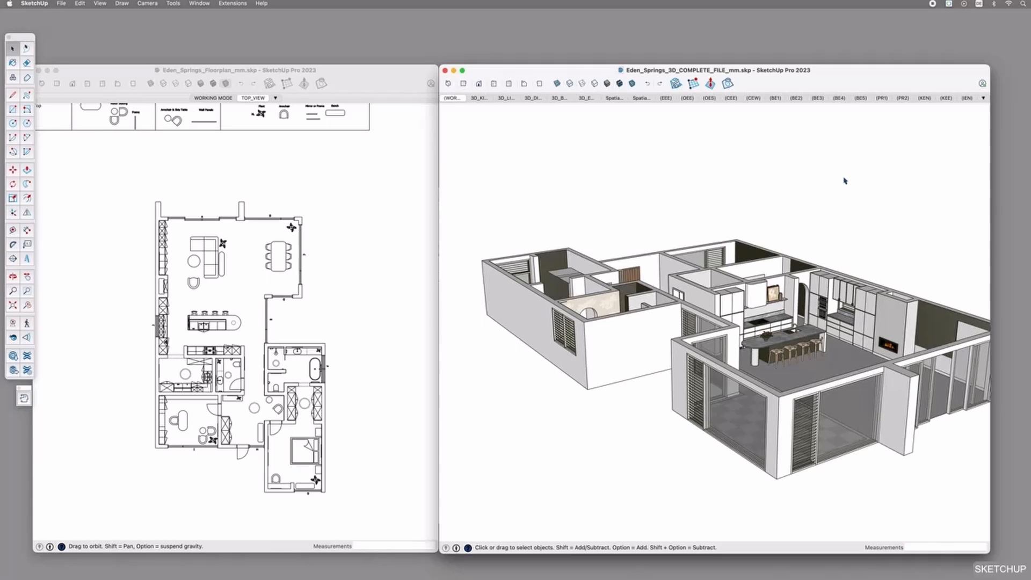
# Step: View the bathroom elevation scenes BE1, BE2 and BE3 in Eden_Springs_3D_COMPLETE_FILE_mm.skp, and return to the LayOut sheet
pyautogui.click(776, 98)
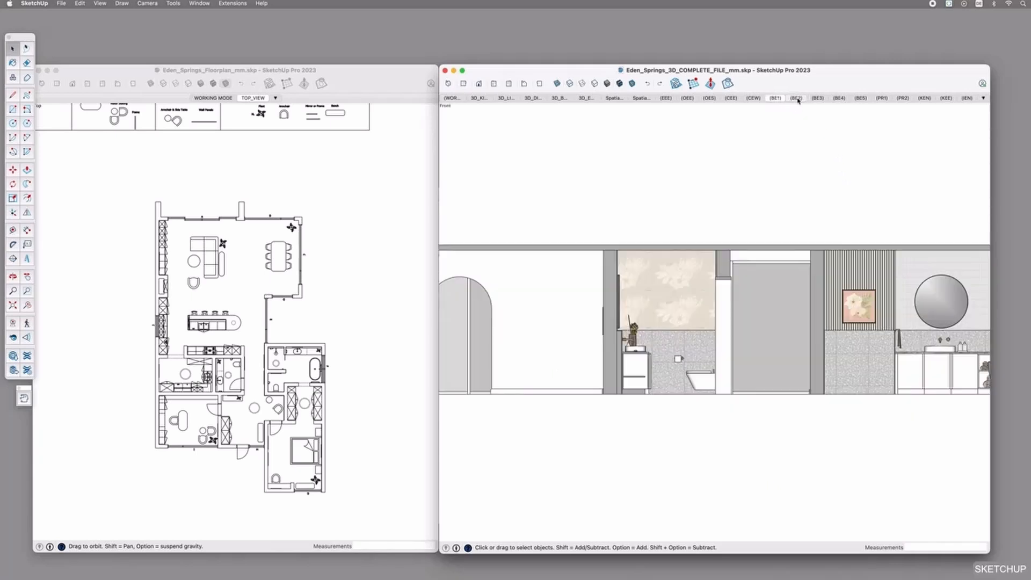
pyautogui.click(796, 99)
pyautogui.click(817, 98)
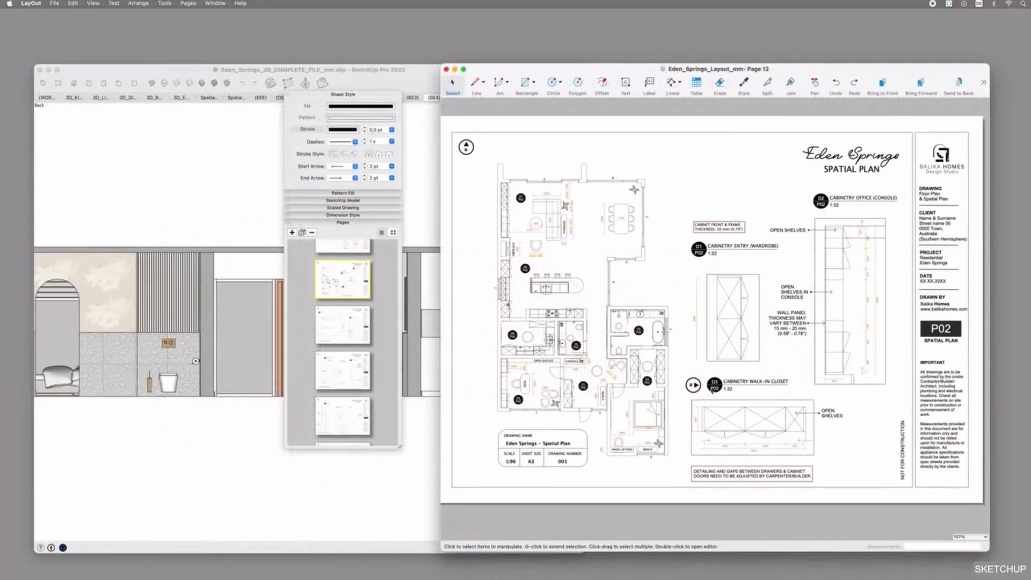
pyautogui.scroll(2, 635, 394)
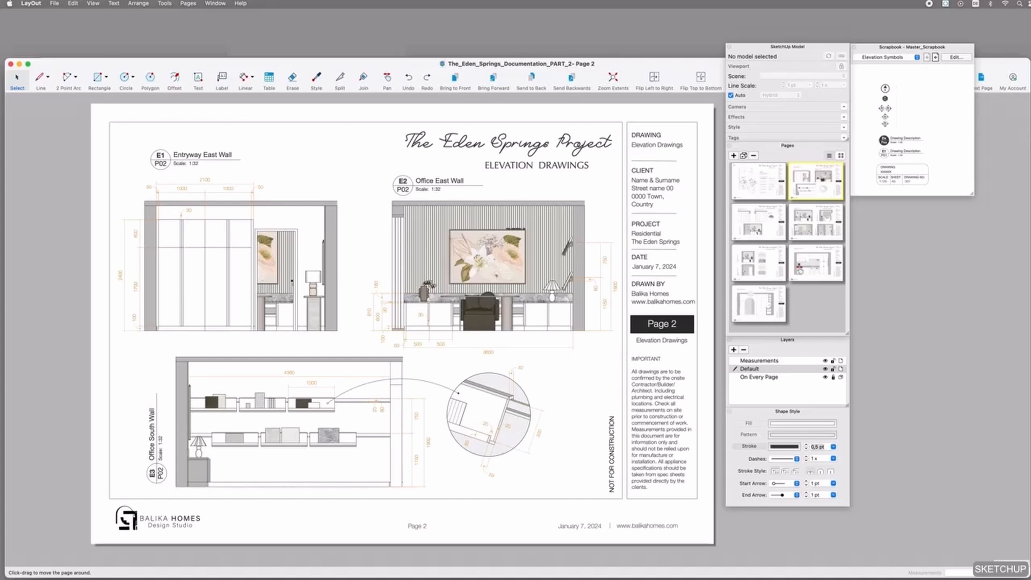
# Step: Review the elevation drawings on pages 6, 5, 4 and 3 of The_Eden_Springs_Documentation_PART_2
pyautogui.click(799, 268)
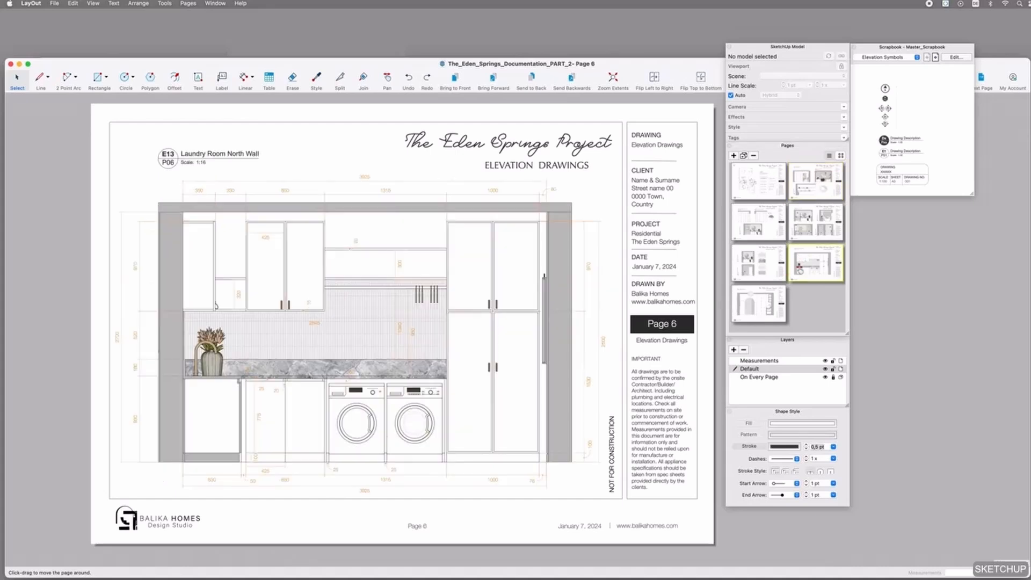
pyautogui.click(774, 263)
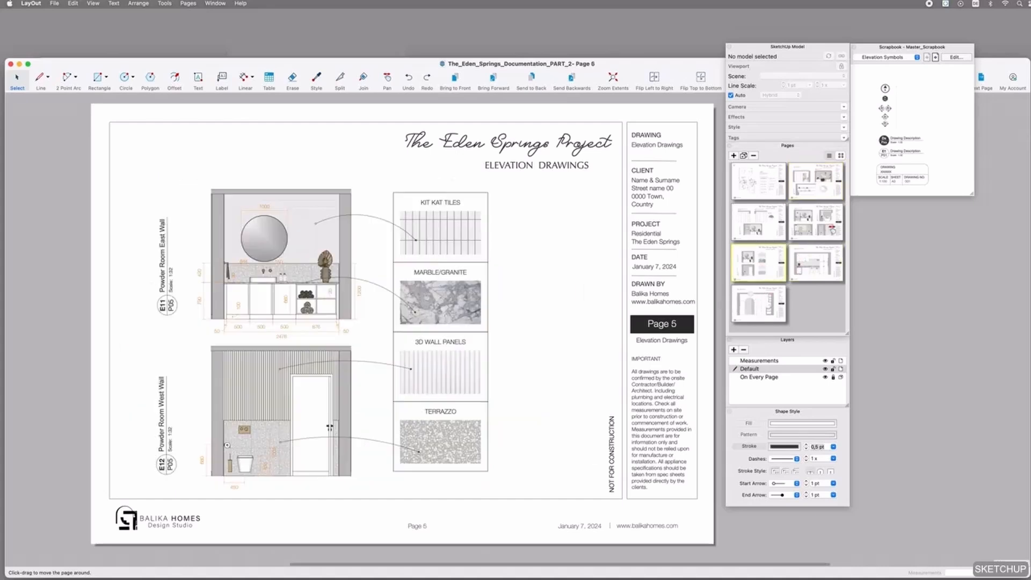
pyautogui.click(823, 226)
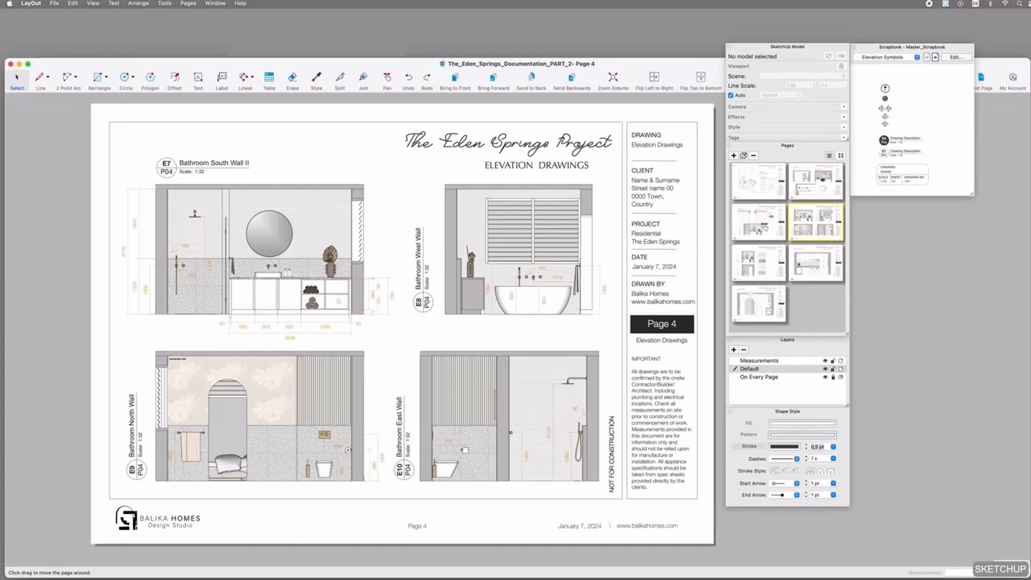
pyautogui.click(764, 227)
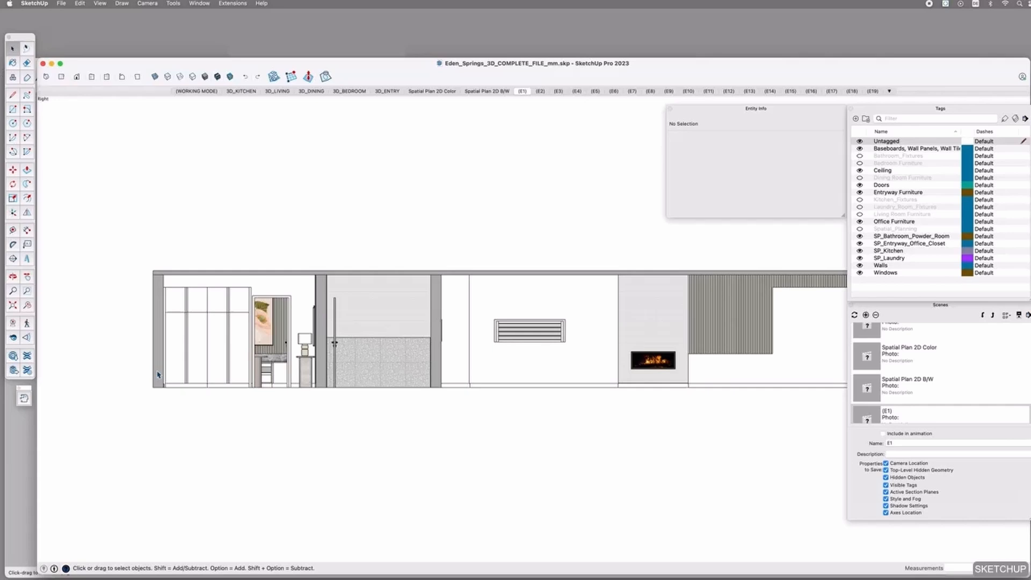
# Step: Return to the LayOut elevation page 3, select the Bedroom Closet East Wall viewport and inspect its available scenes
pyautogui.press('super+Tab')
pyautogui.press('super+Tab')
pyautogui.press('super+Tab')
pyautogui.press('super+Tab')
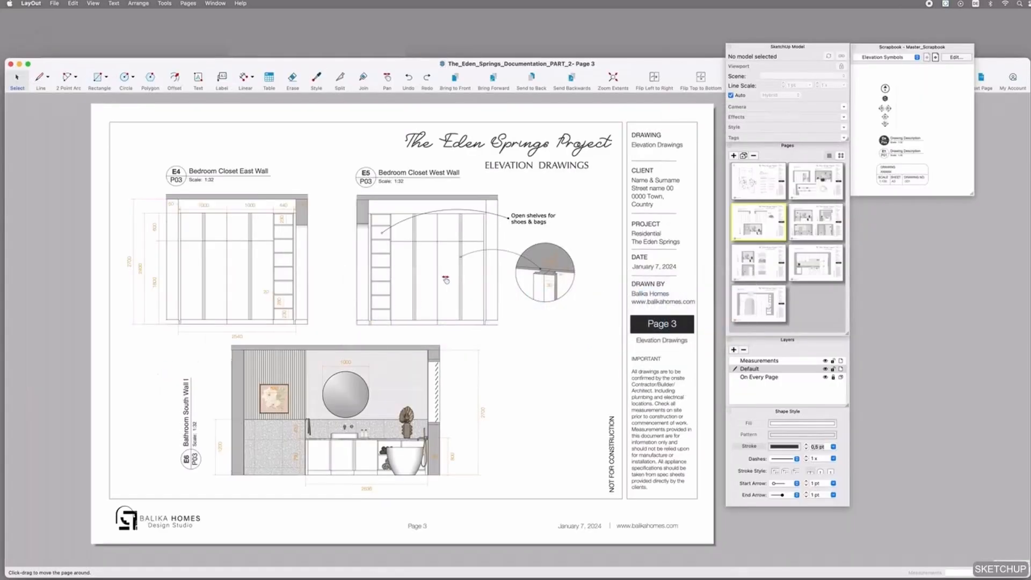
pyautogui.press('space')
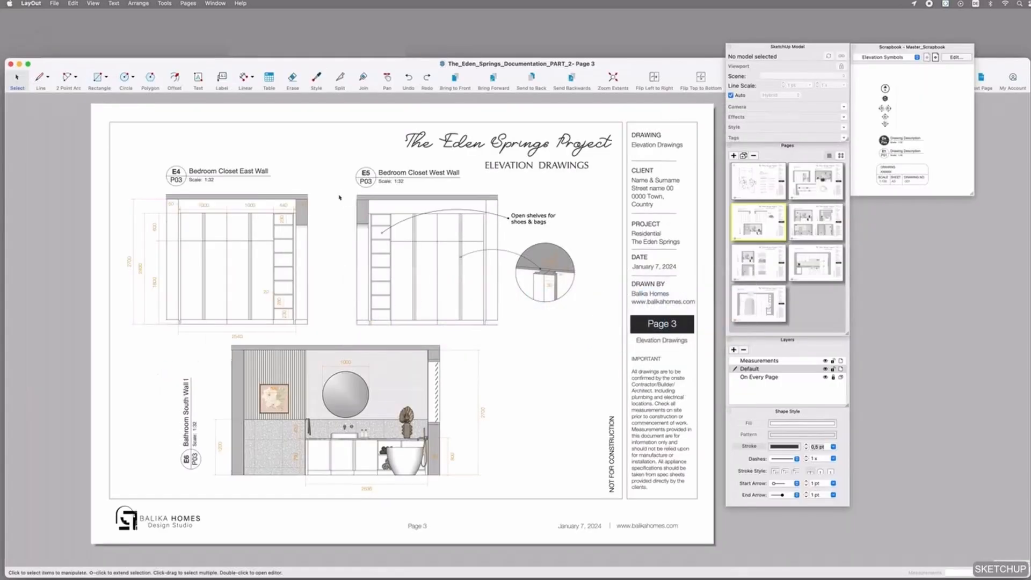
pyautogui.click(268, 203)
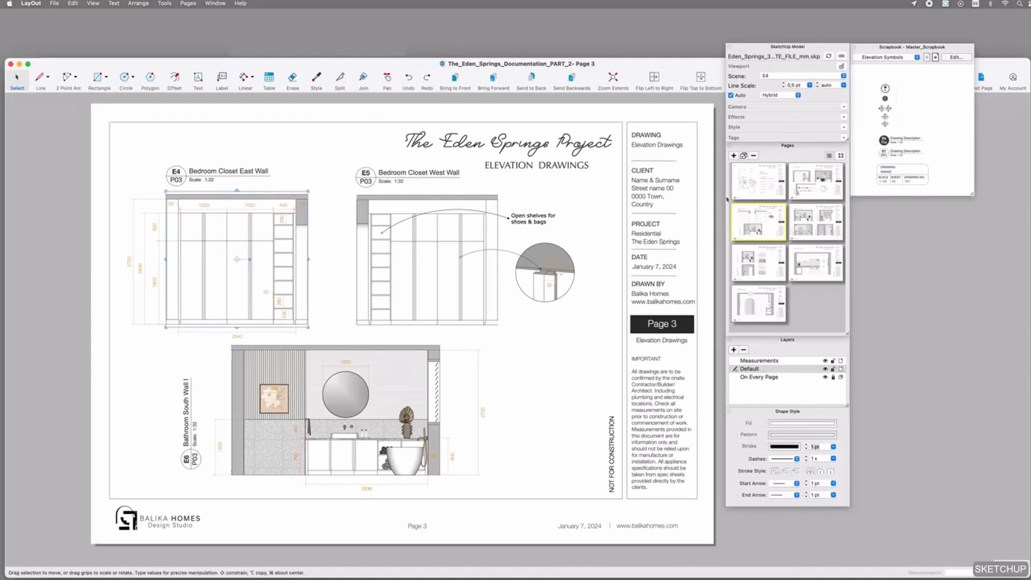
pyautogui.click(774, 77)
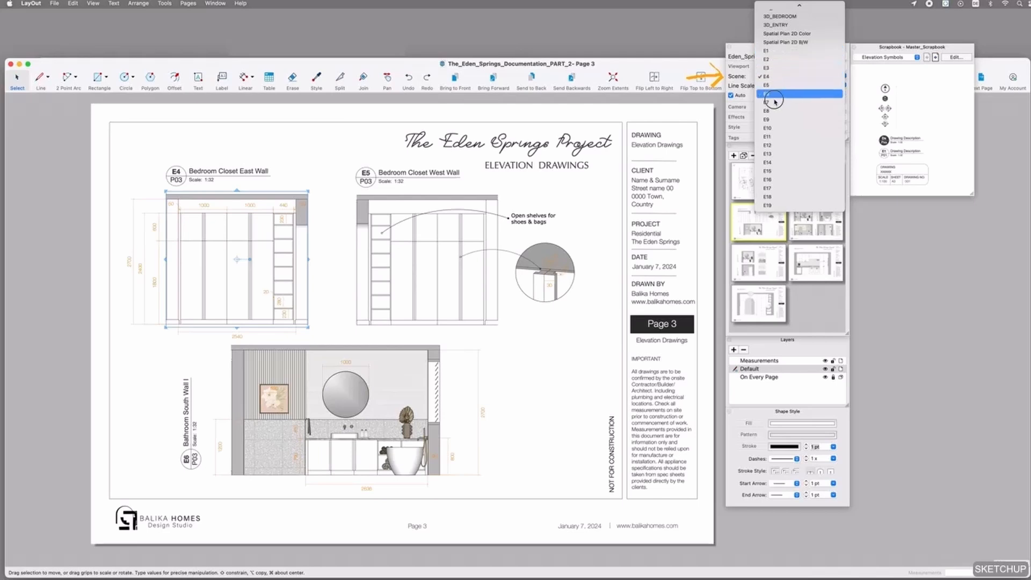
pyautogui.click(740, 78)
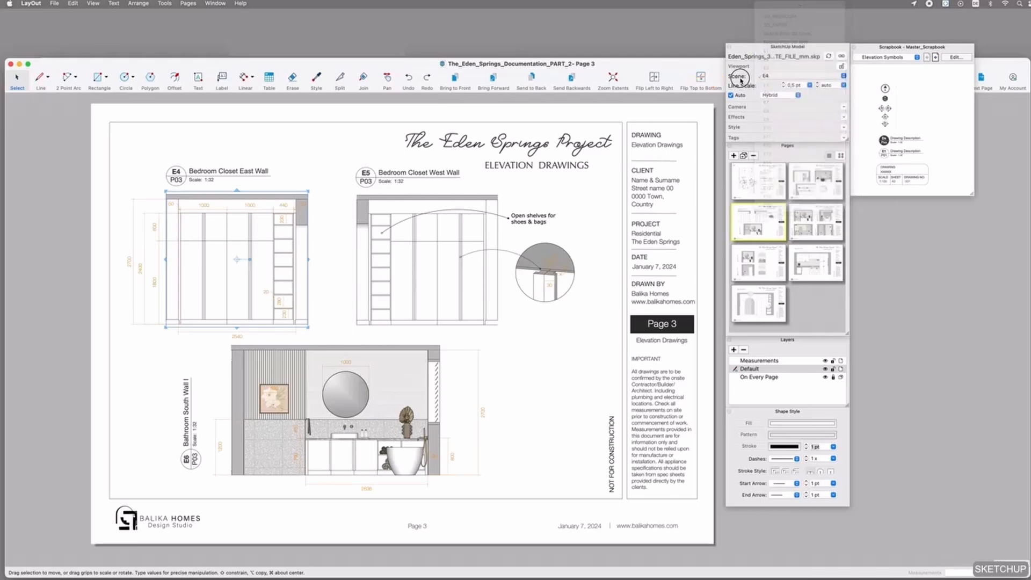
# Step: Switch to SketchUp, activate the WORKING MODE scene, display the section planes and view them all around the house model
pyautogui.press('super+Tab')
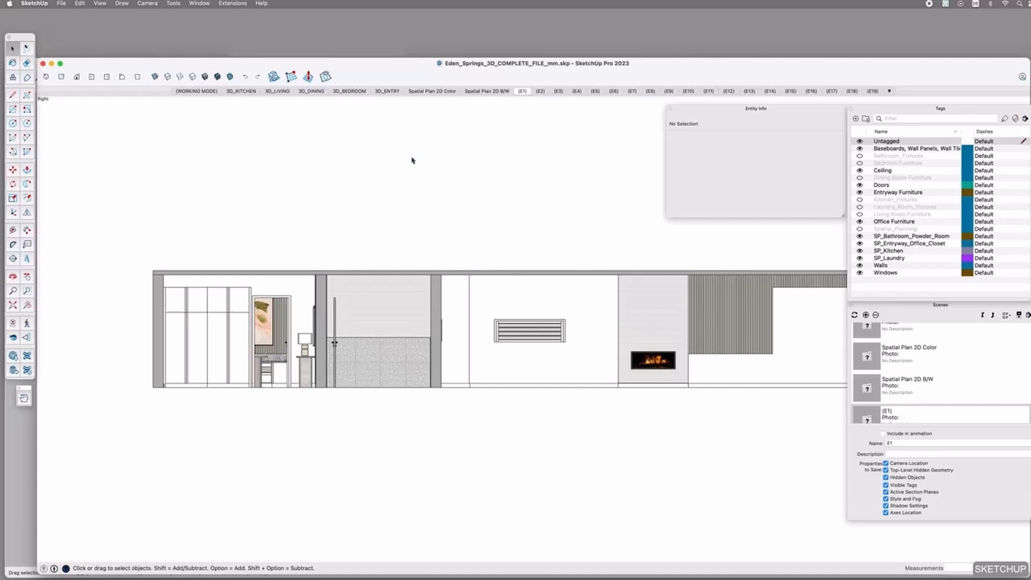
pyautogui.click(204, 94)
pyautogui.click(106, 3)
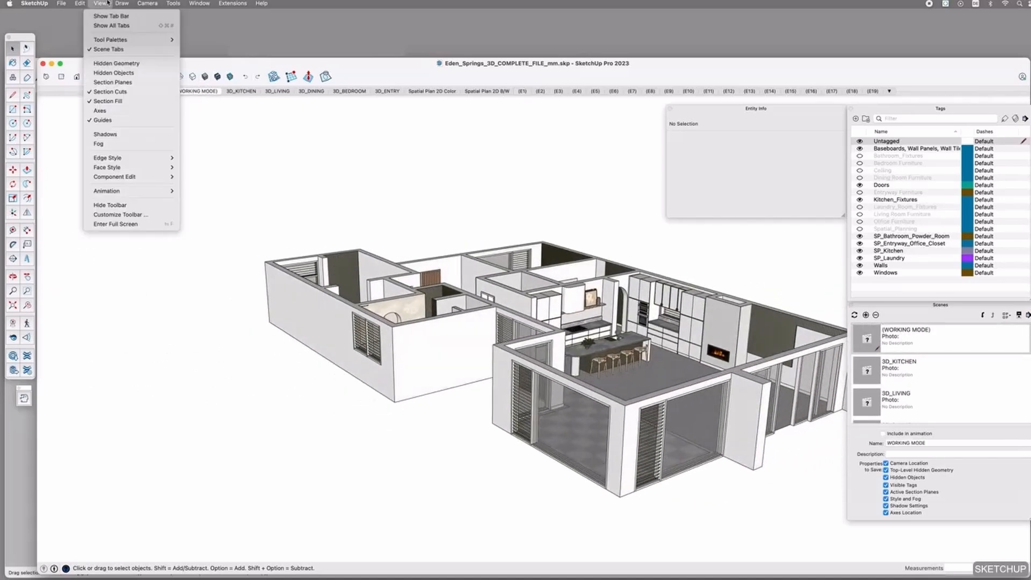
pyautogui.click(113, 82)
pyautogui.moveTo(504, 191); pyautogui.dragTo(517, 263, button='middle')
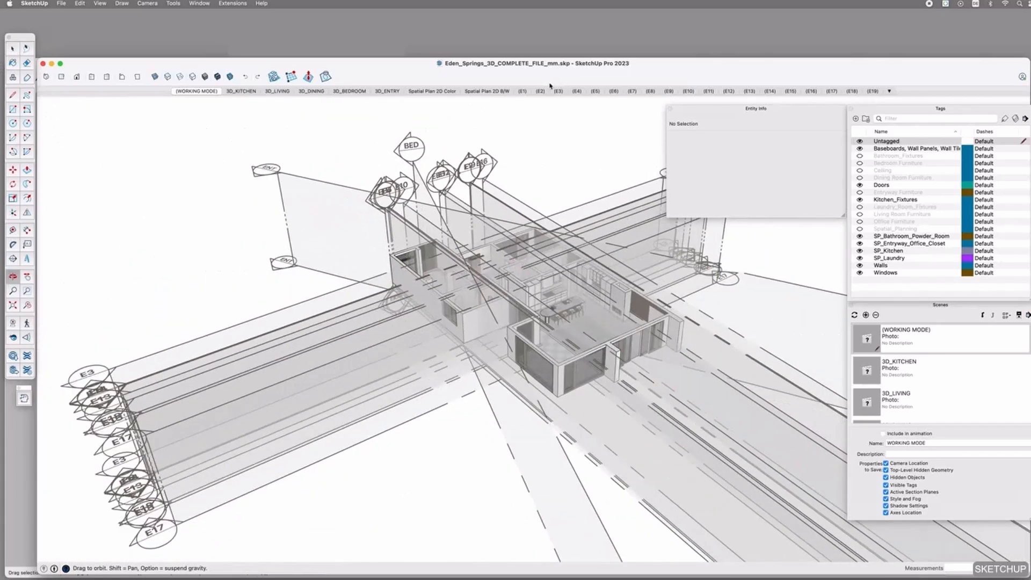
pyautogui.moveTo(558, 298); pyautogui.dragTo(472, 284)
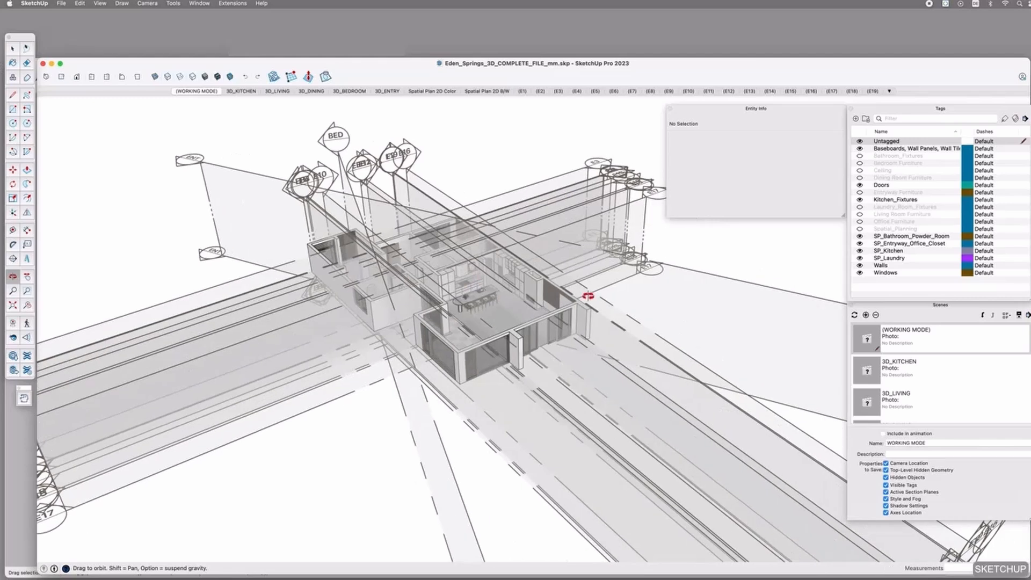
pyautogui.moveTo(580, 364); pyautogui.dragTo(583, 344)
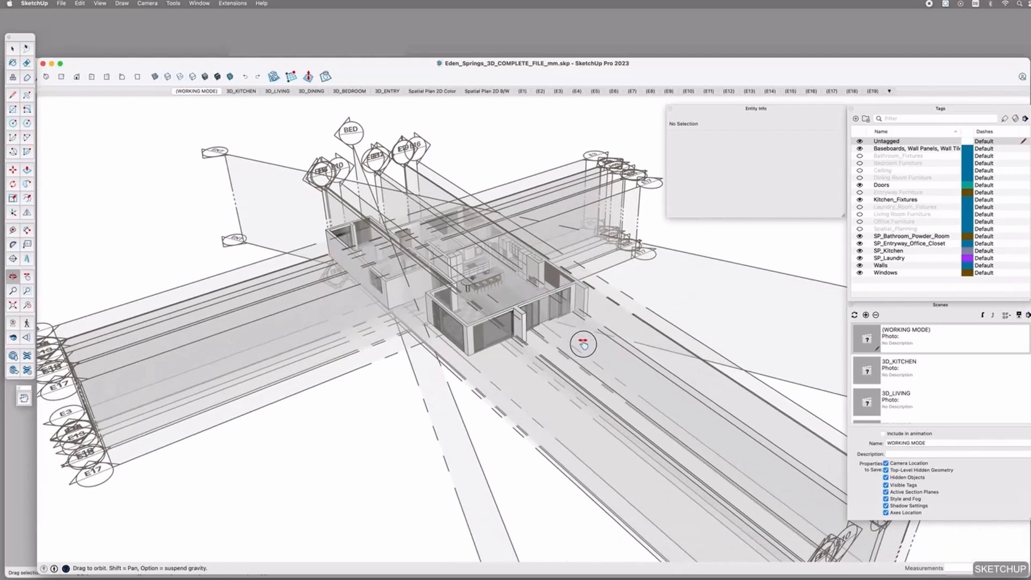
# Step: Hide the section plane tags SP_Bathroom_Powder_Room, SP_Entryway_Office_Closet, SP_Kitchen and SP_Laundry
pyautogui.click(859, 237)
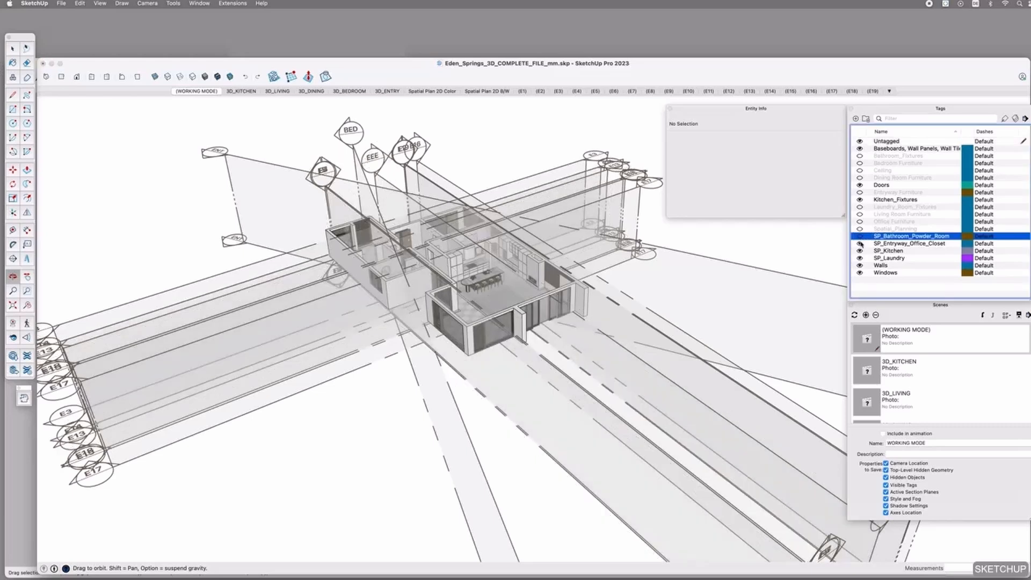
pyautogui.click(860, 244)
pyautogui.click(860, 250)
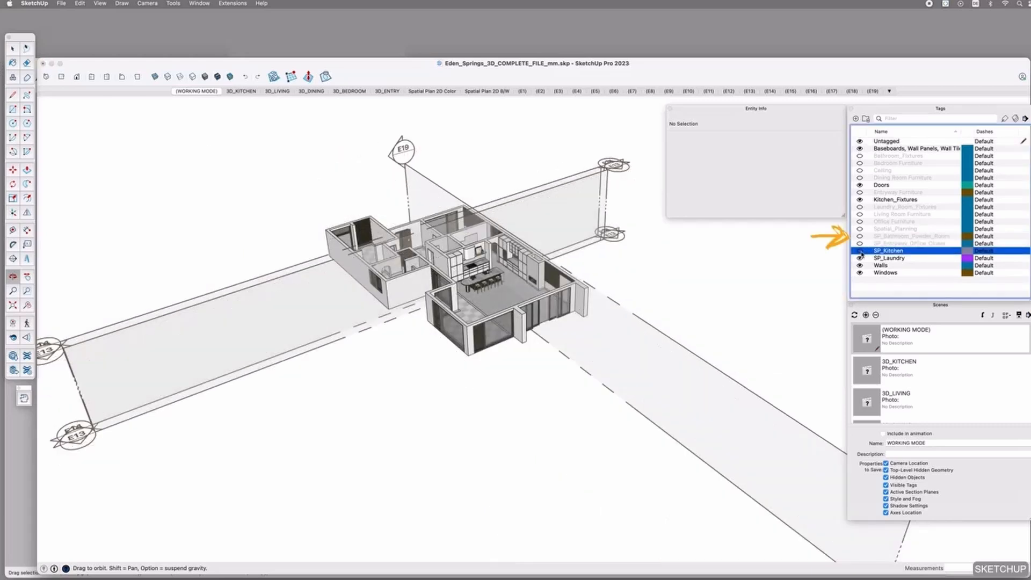
pyautogui.click(892, 259)
pyautogui.click(859, 258)
# Step: Show and hide the SP_Kitchen, SP_Entryway_Office_Closet, Spatial_Planning and SP_Bathroom_Powder_Room tags one at a time to examine what each contains
pyautogui.click(859, 250)
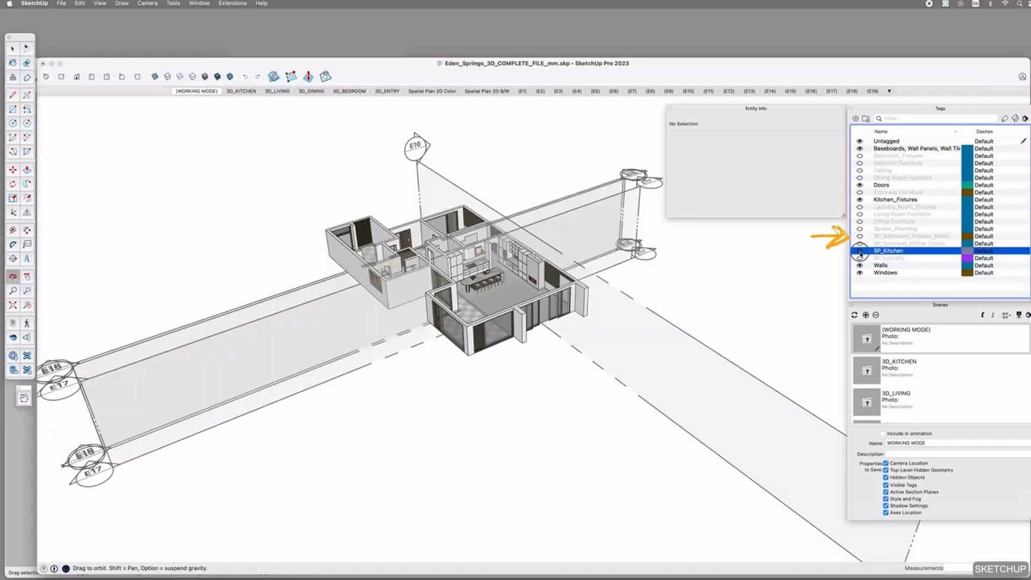
pyautogui.click(860, 251)
pyautogui.click(860, 243)
pyautogui.click(860, 244)
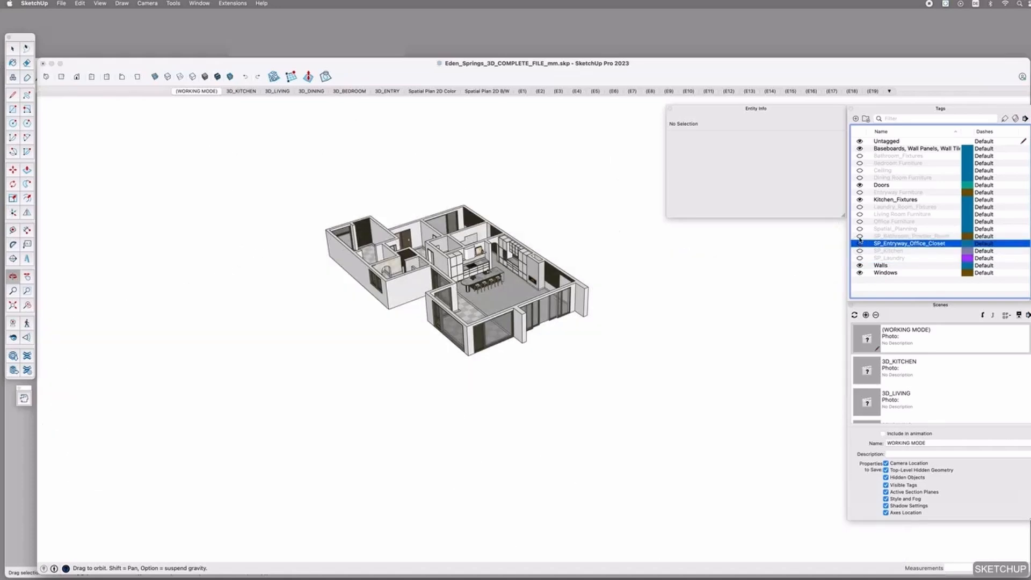
pyautogui.click(859, 236)
pyautogui.click(859, 236)
pyautogui.click(860, 228)
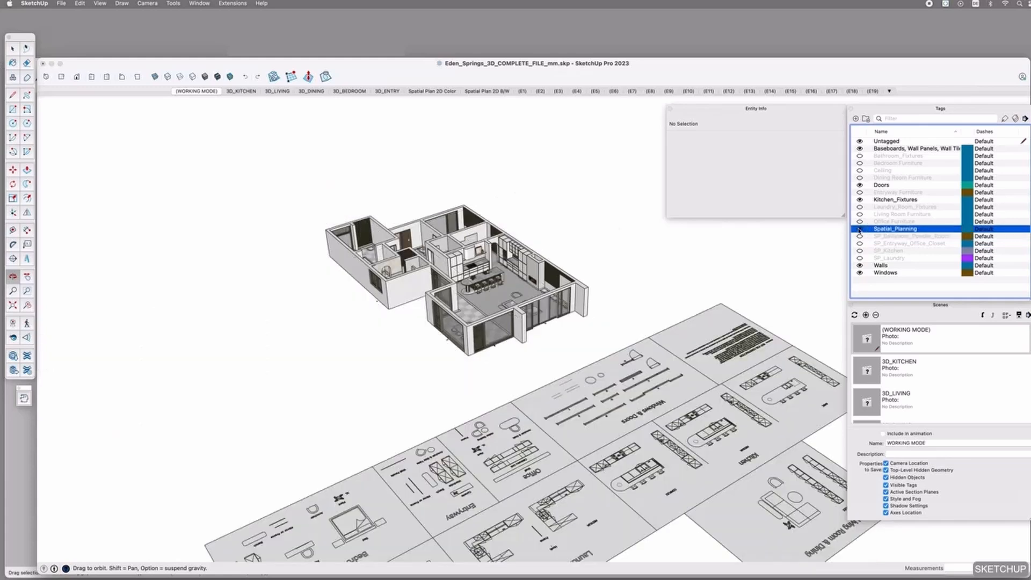
pyautogui.click(860, 228)
pyautogui.click(859, 236)
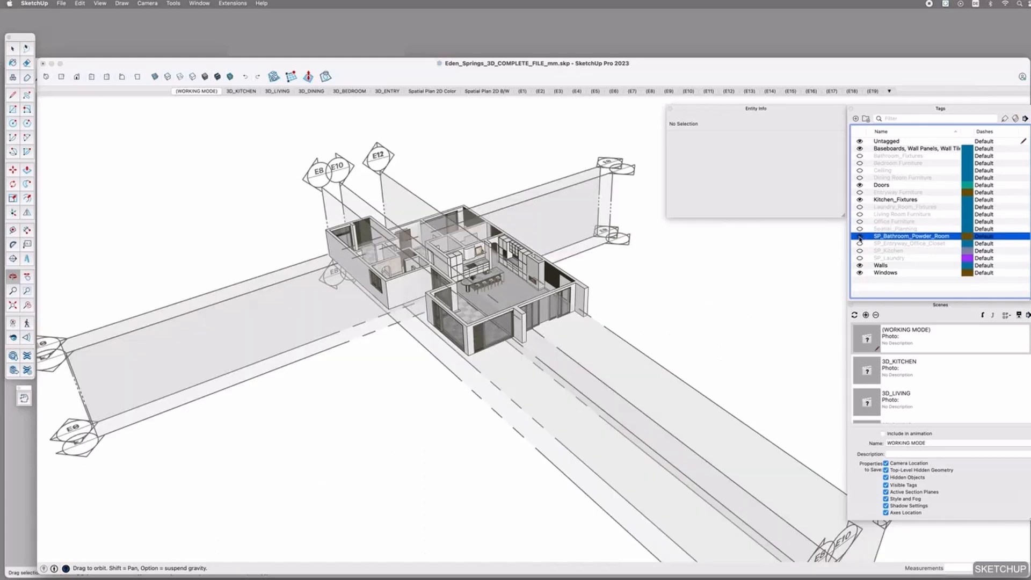
pyautogui.click(859, 236)
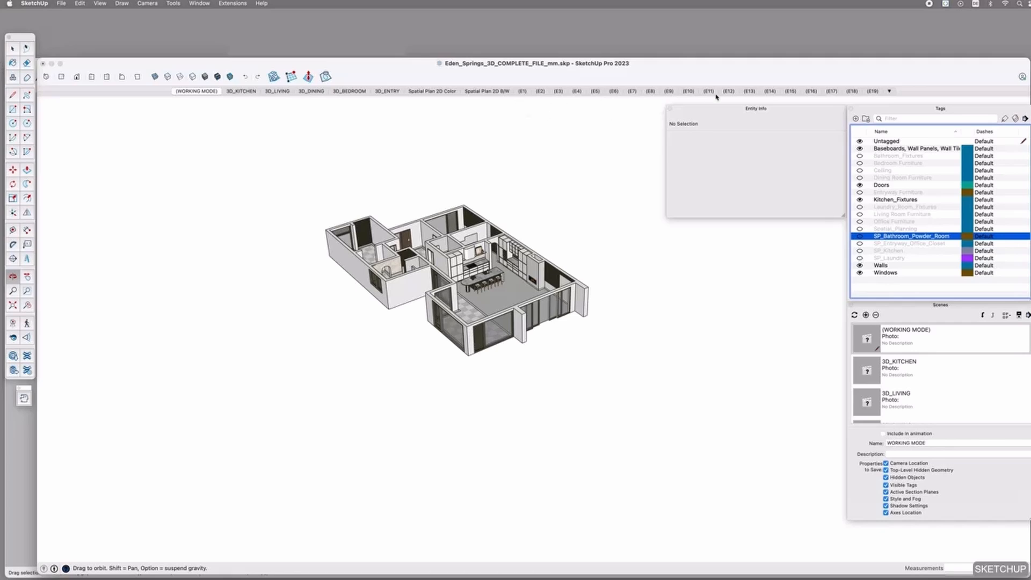
# Step: Check the elevation plan on page 1 in LayOut, and return to SketchUp to view scene E1
pyautogui.press('super+Tab')
pyautogui.click(773, 192)
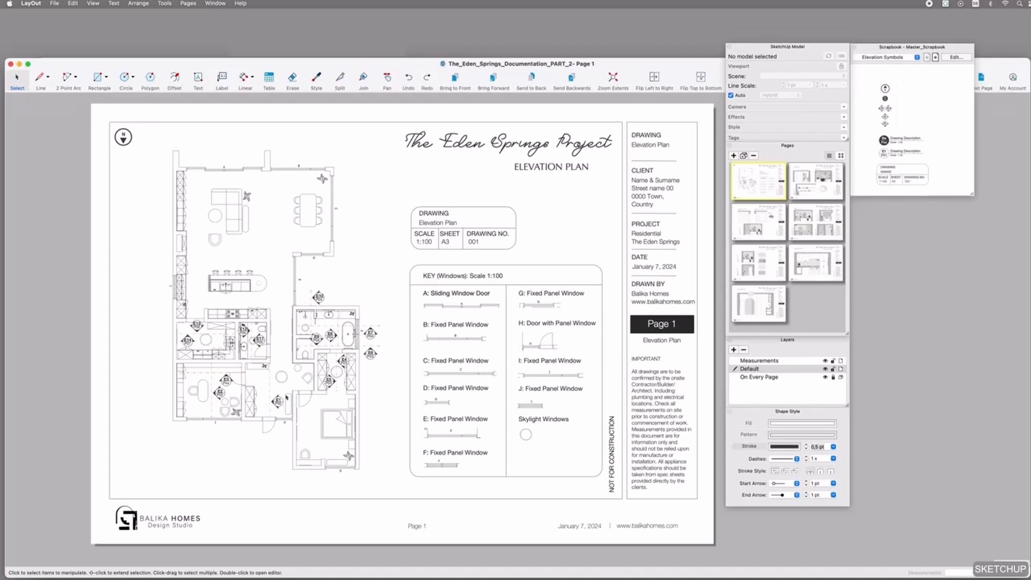
pyautogui.press('super+Tab')
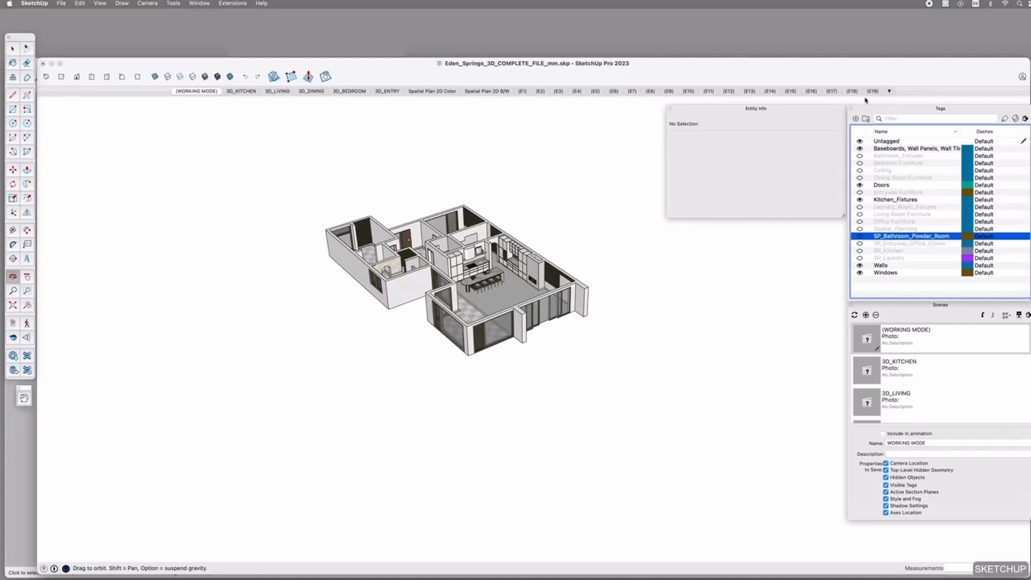
pyautogui.click(522, 92)
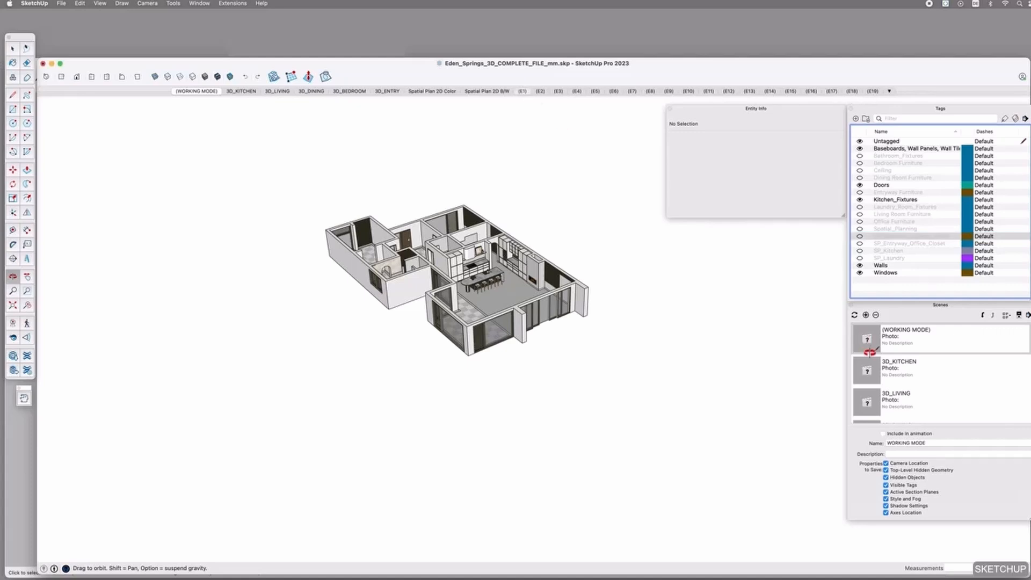
pyautogui.scroll(-2, 907, 387)
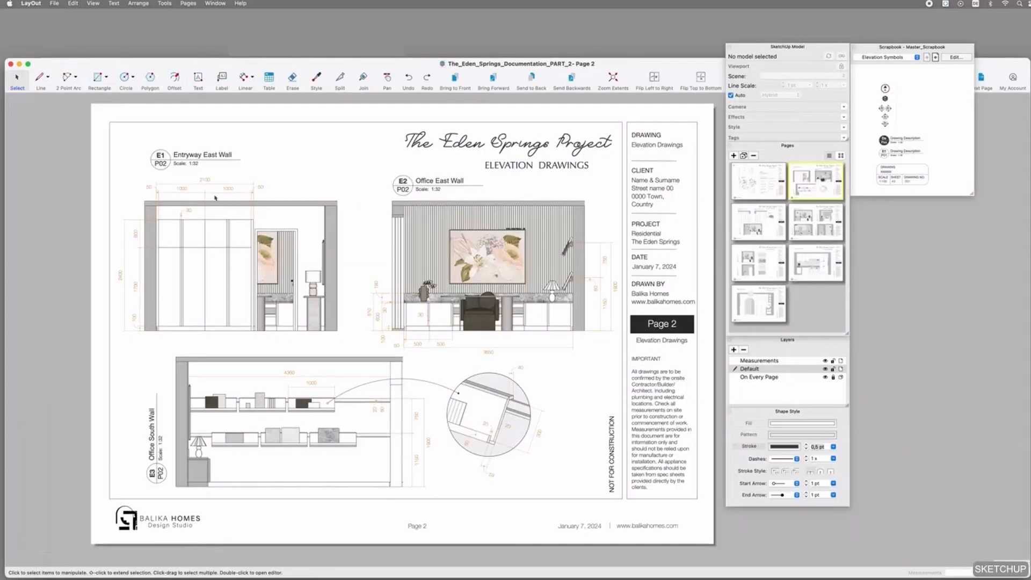
# Step: Select the Entryway East Wall viewport on LayOut page 2 to check its scene, and view scenes E2 and E3 in SketchUp
pyautogui.click(316, 212)
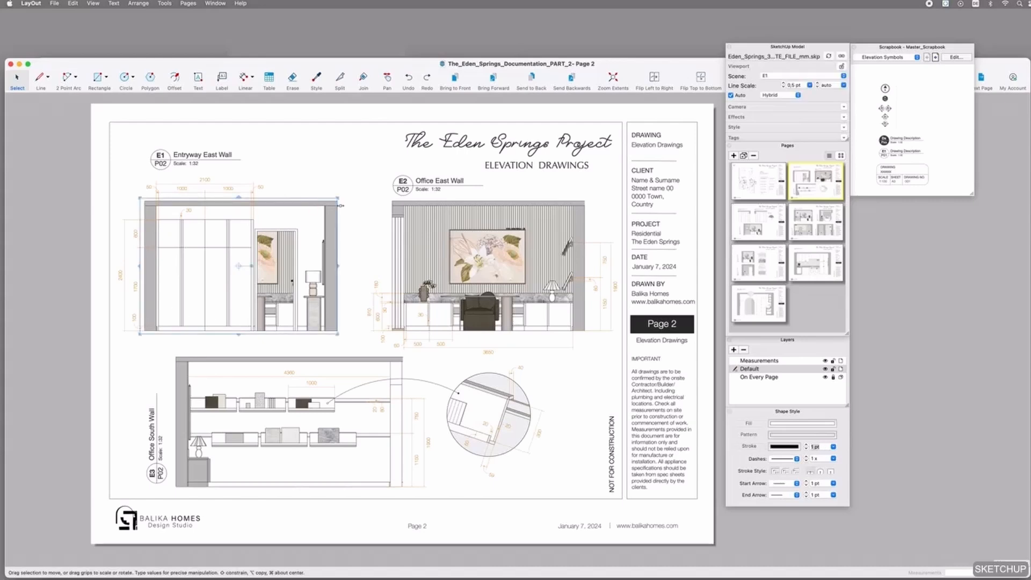
pyautogui.press('super+Tab')
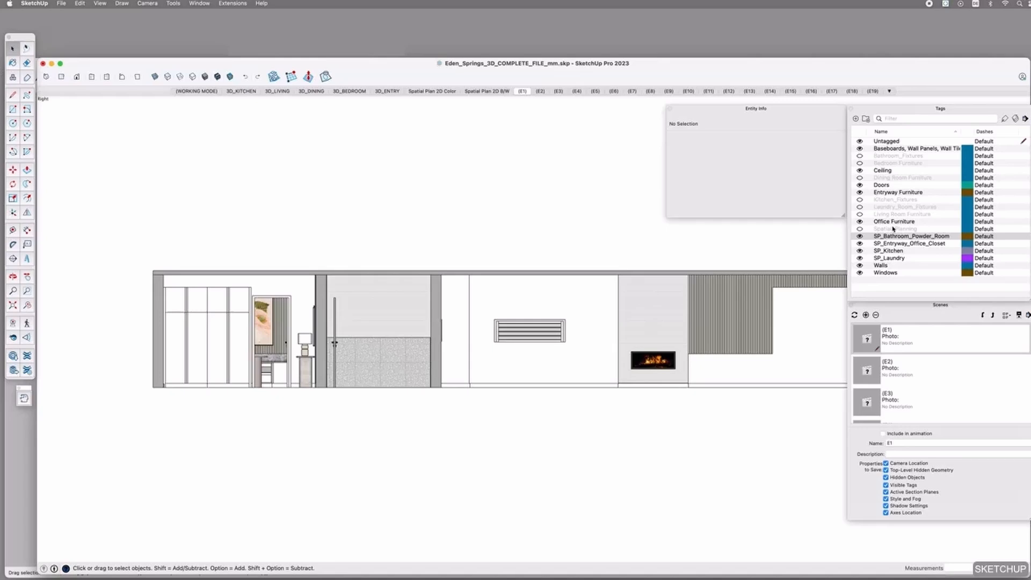
pyautogui.click(541, 92)
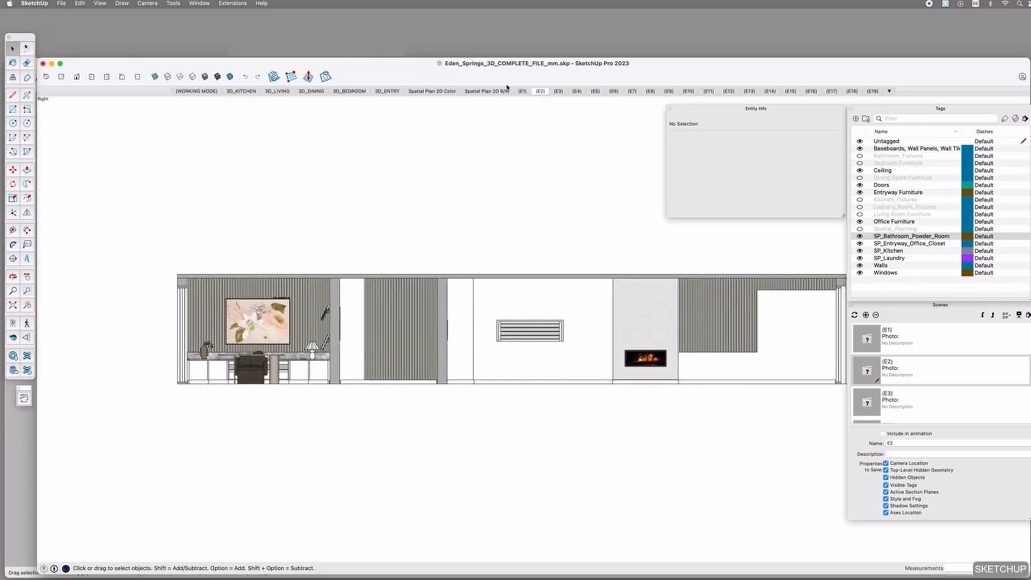
pyautogui.click(559, 91)
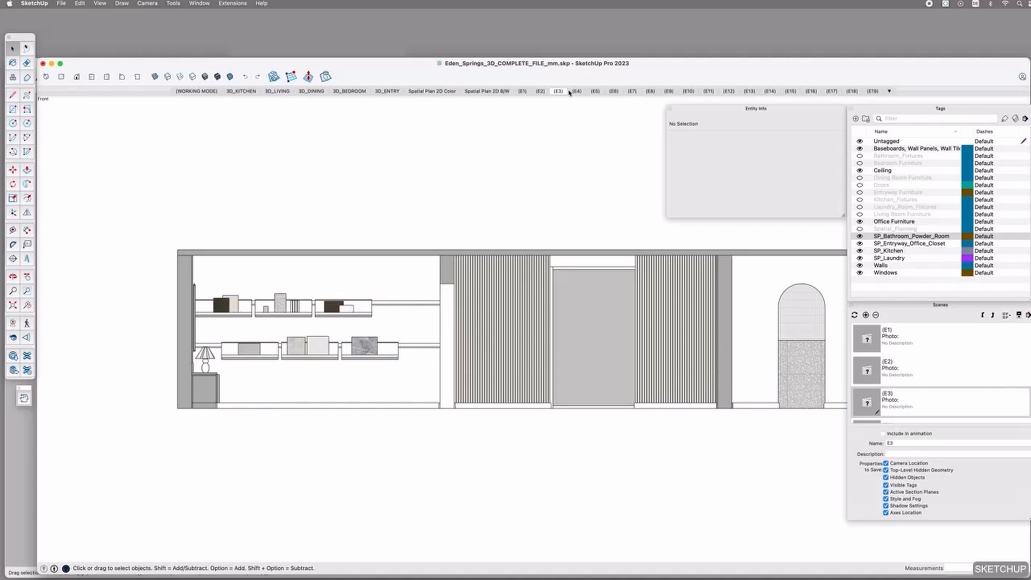
# Step: Compare the elevation plan on page 1 in LayOut with scene E3 in SketchUp, and return to LayOut
pyautogui.press('super+Tab')
pyautogui.click(740, 187)
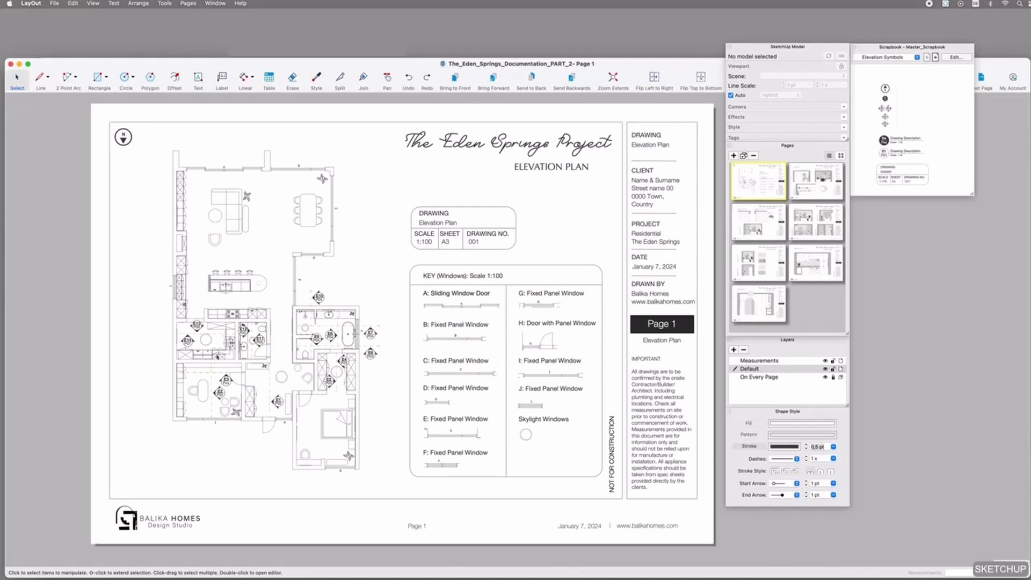
pyautogui.press('super+Tab')
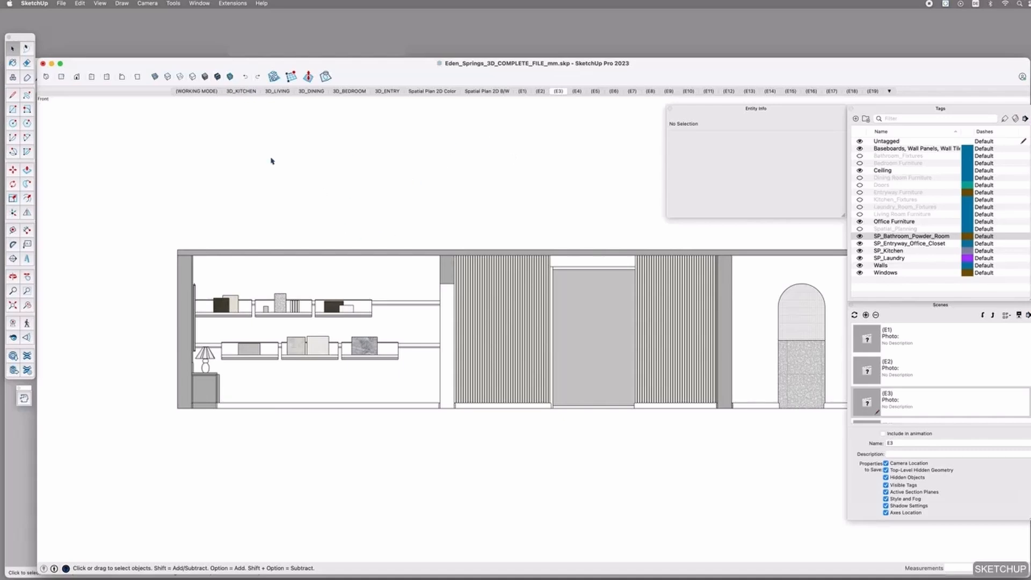
pyautogui.press('super+Tab')
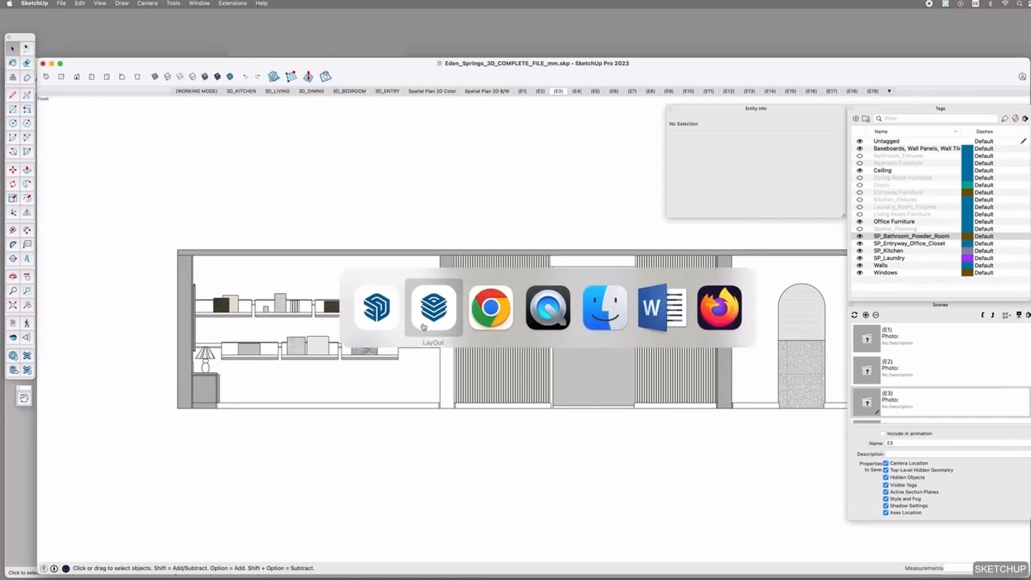
pyautogui.click(423, 326)
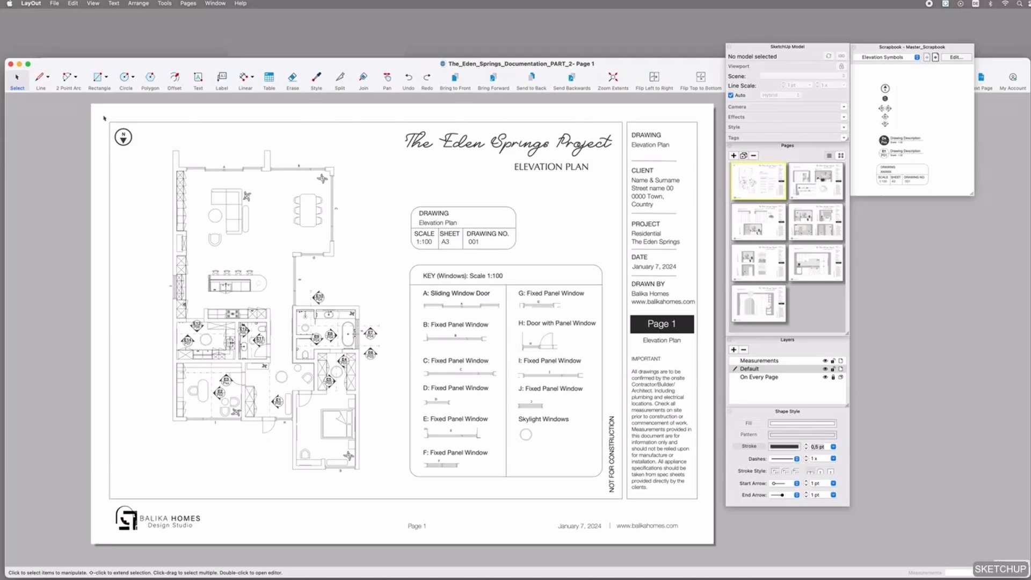
# Step: Open the Master_Scrapbook file from the Masterscrapbooks folder in Finder and apply Save As Scrapbook to it in LayOut
pyautogui.click(193, 178)
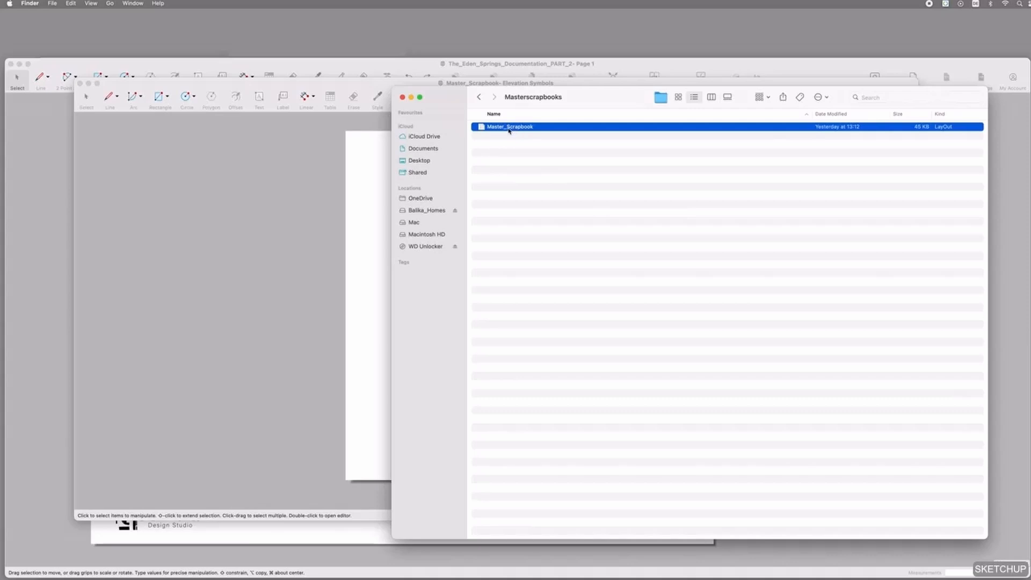
pyautogui.doubleClick(509, 127)
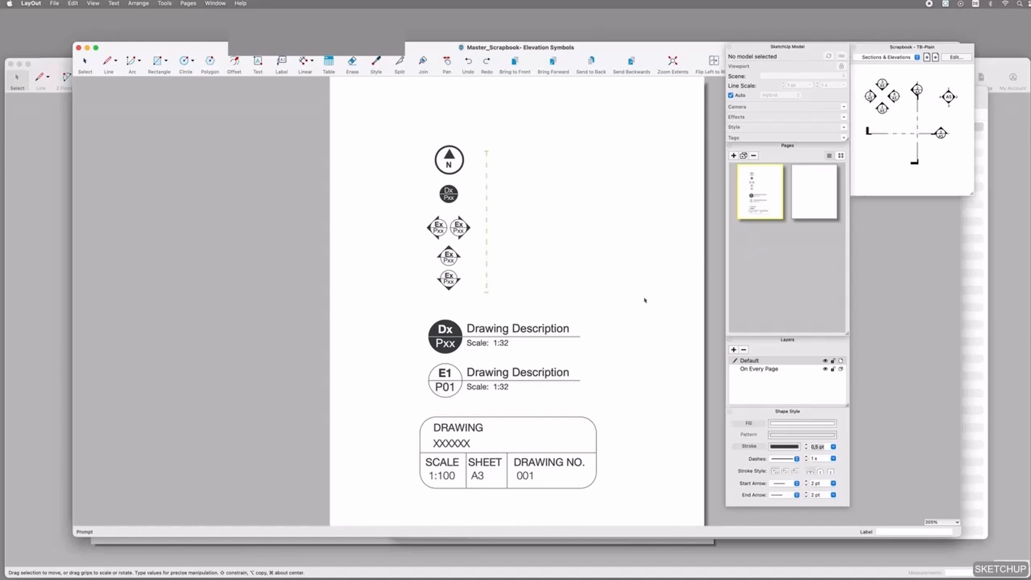
pyautogui.scroll(-2, 532, 379)
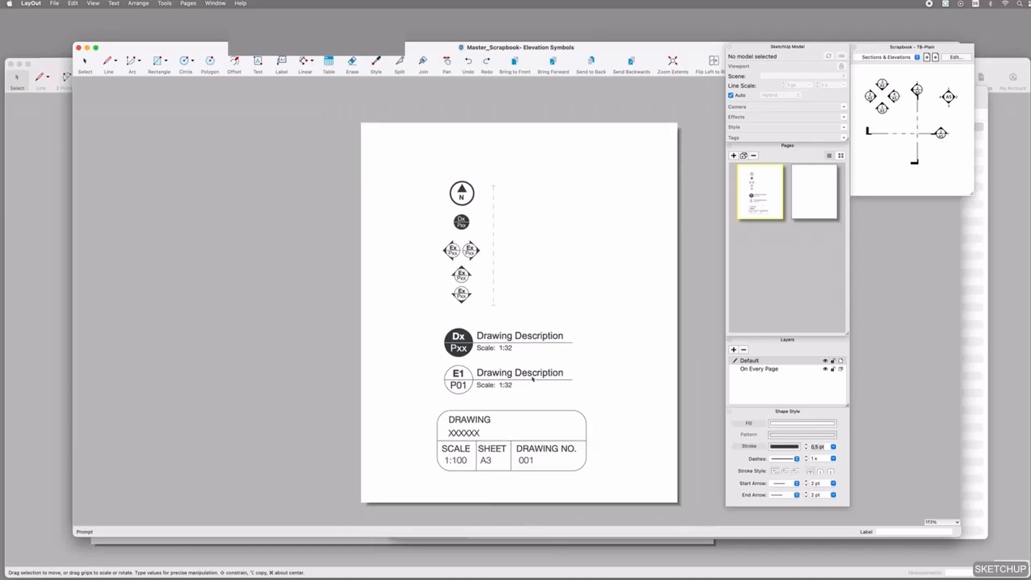
pyautogui.click(54, 3)
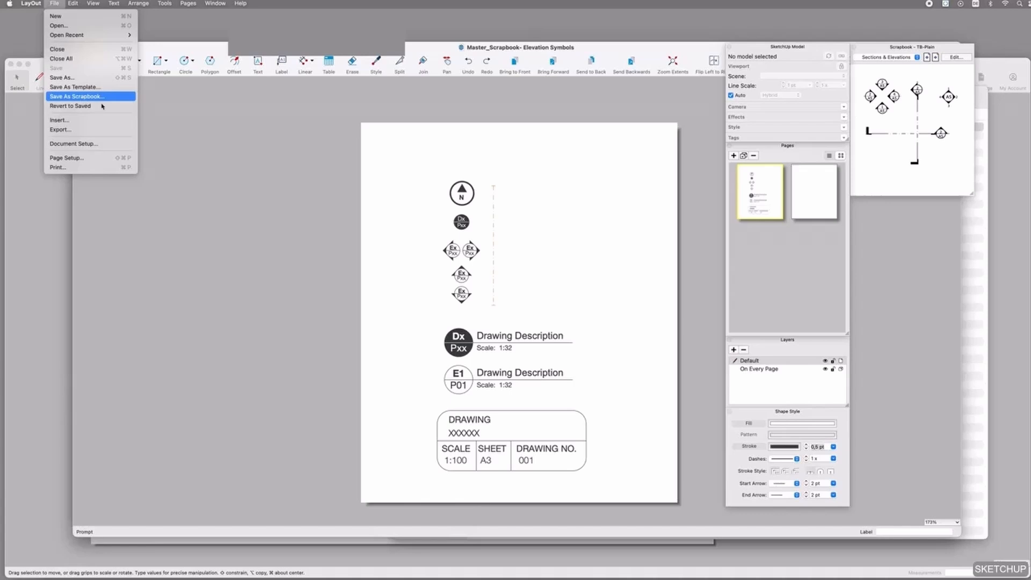
pyautogui.click(86, 96)
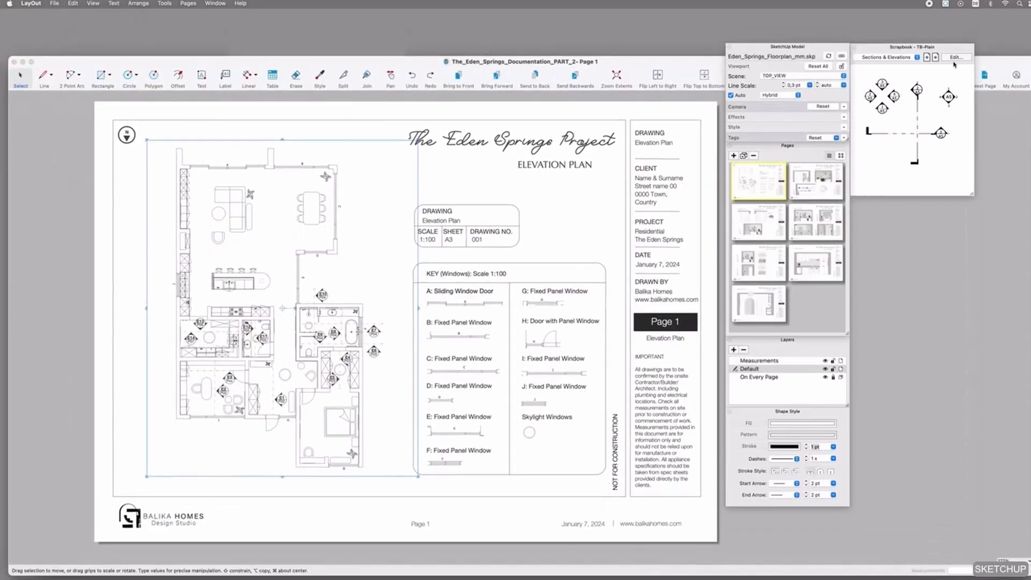
# Step: Load the Elevation Symbols page of Master_Scrapbook into the scrapbook and check its electrical symbols page
pyautogui.click(908, 57)
pyautogui.click(893, 129)
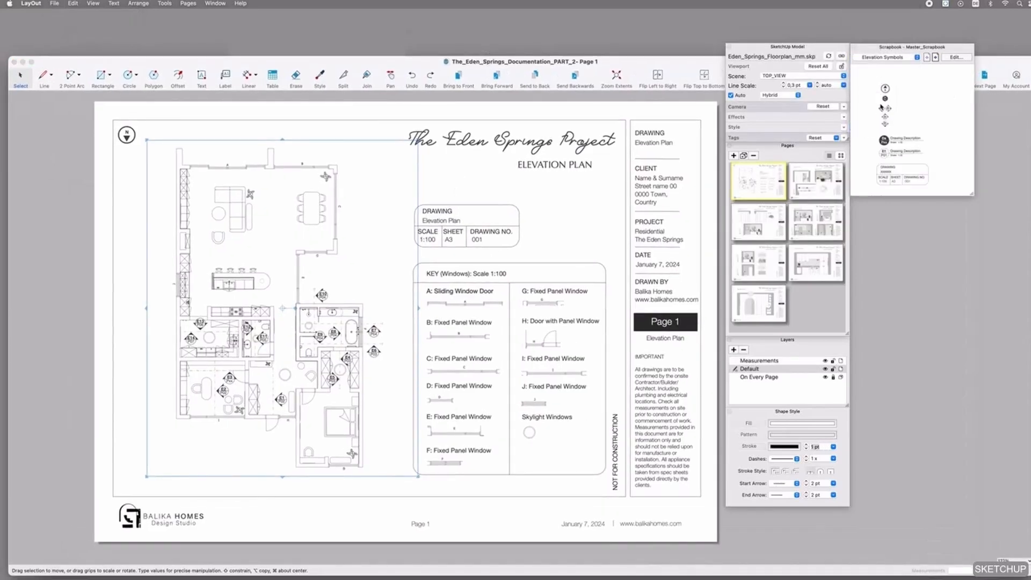
pyautogui.click(900, 58)
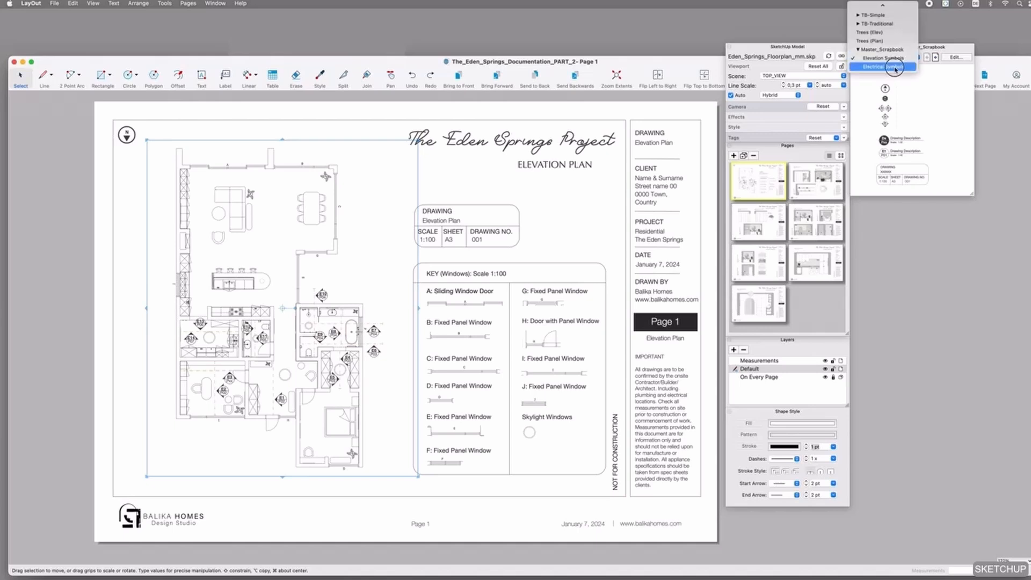
pyautogui.click(895, 67)
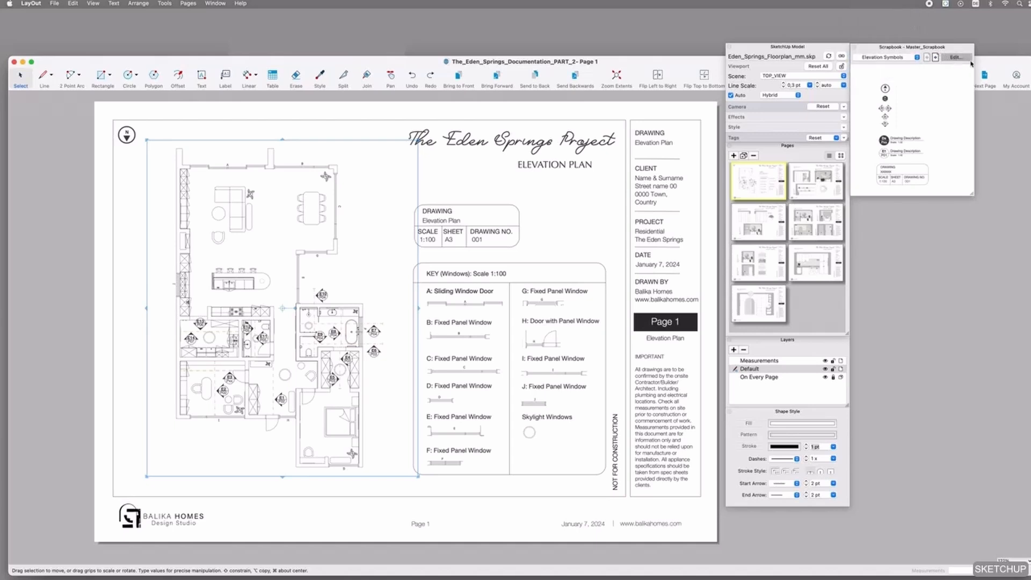
# Step: Open Master_Scrapbook for editing to check the folder path of its file, and close the document
pyautogui.click(955, 57)
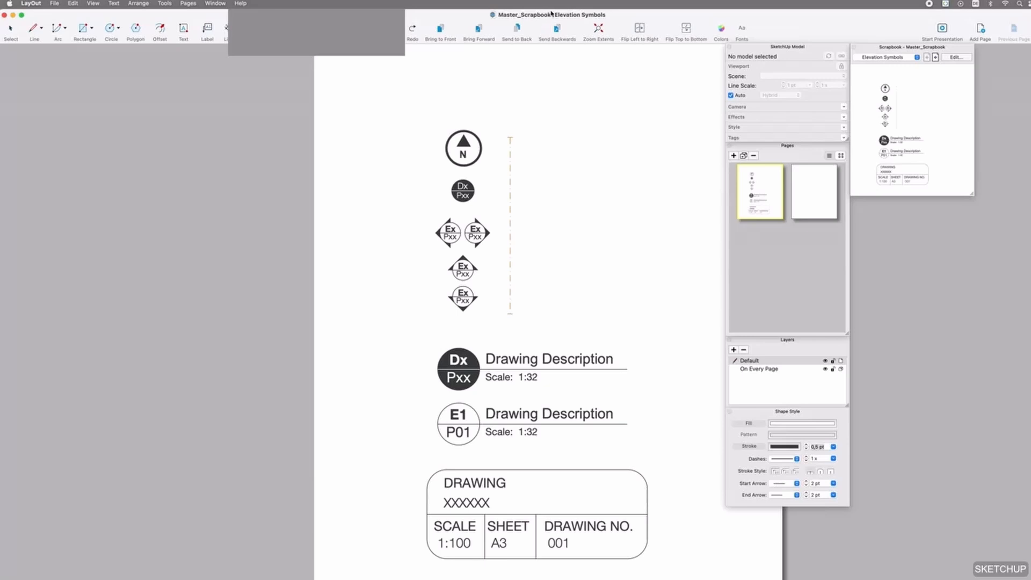
pyautogui.moveTo(553, 9); pyautogui.dragTo(569, 127)
pyautogui.rightClick(538, 129)
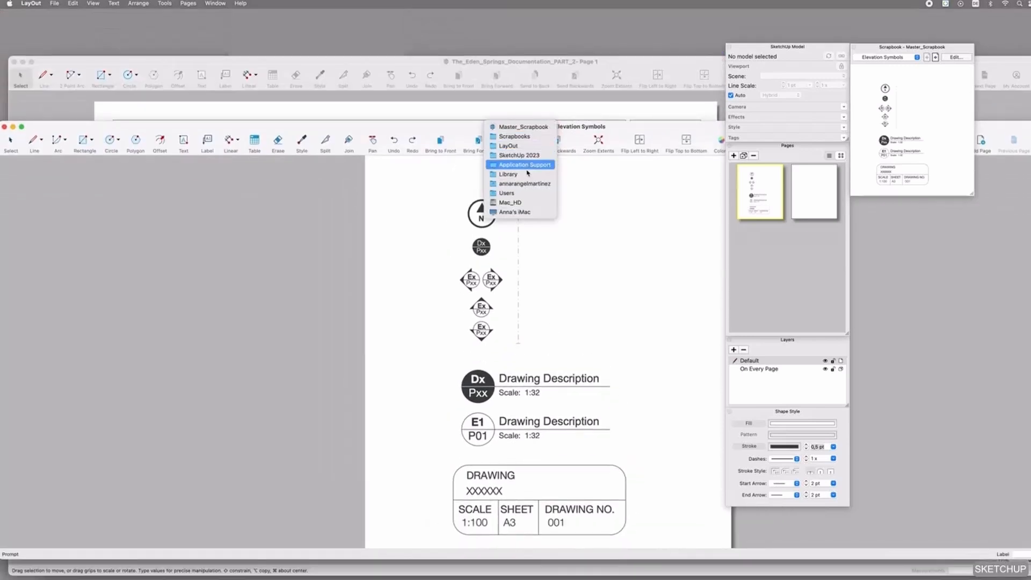
pyautogui.click(612, 135)
pyautogui.press('super+w')
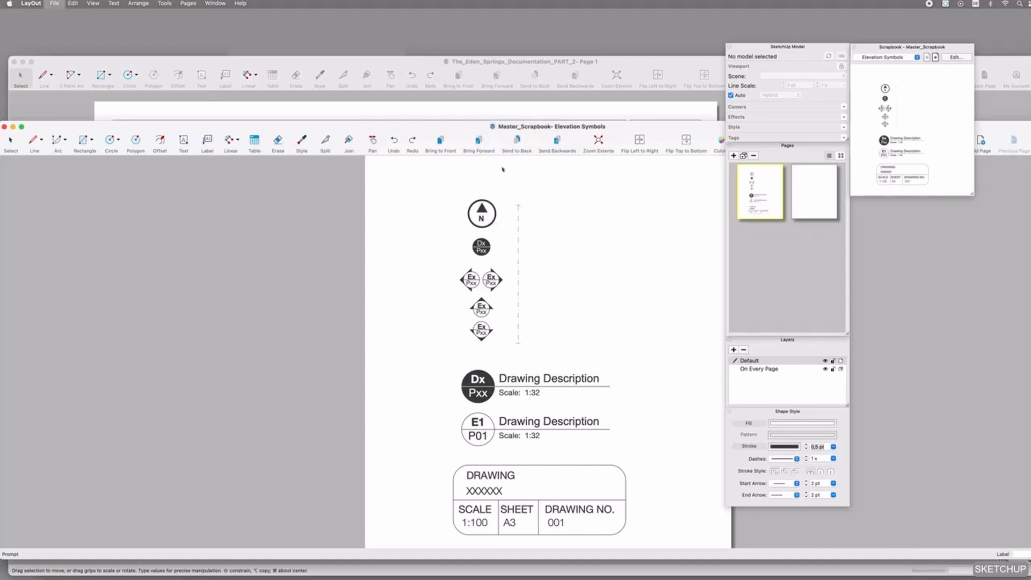
# Step: Place the elevation marker from the scrapbook's Elevation Symbols page in the empty area beside the floor plan on page 1
pyautogui.click(892, 57)
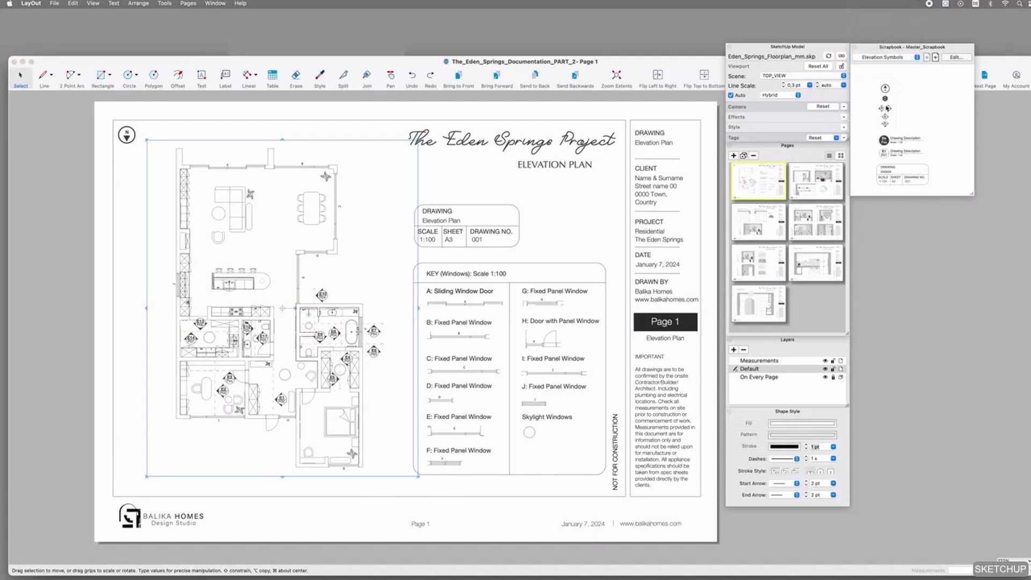
pyautogui.moveTo(884, 124); pyautogui.dragTo(380, 270)
pyautogui.click(379, 270)
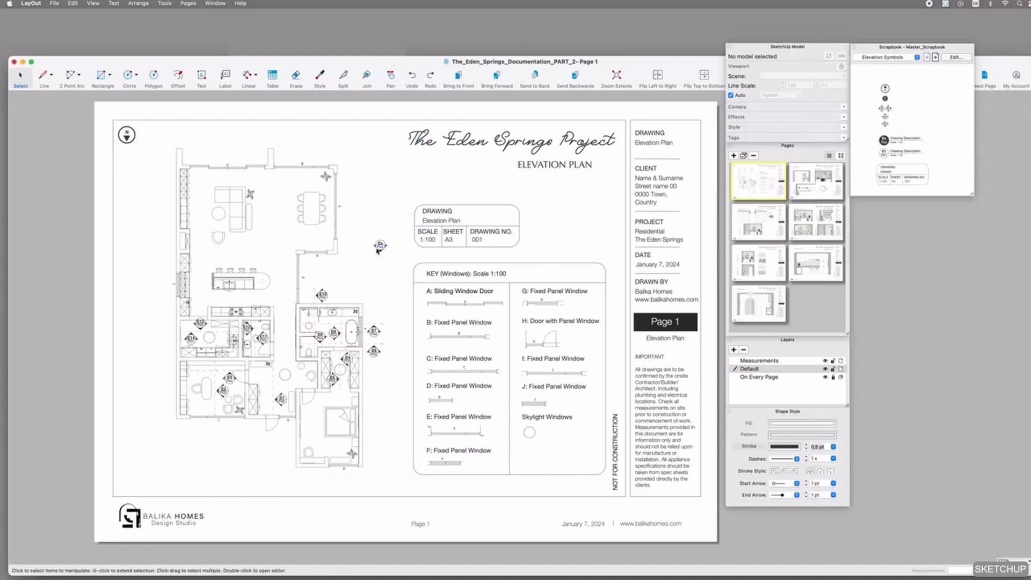
pyautogui.scroll(3, 378, 249)
pyautogui.click(381, 249)
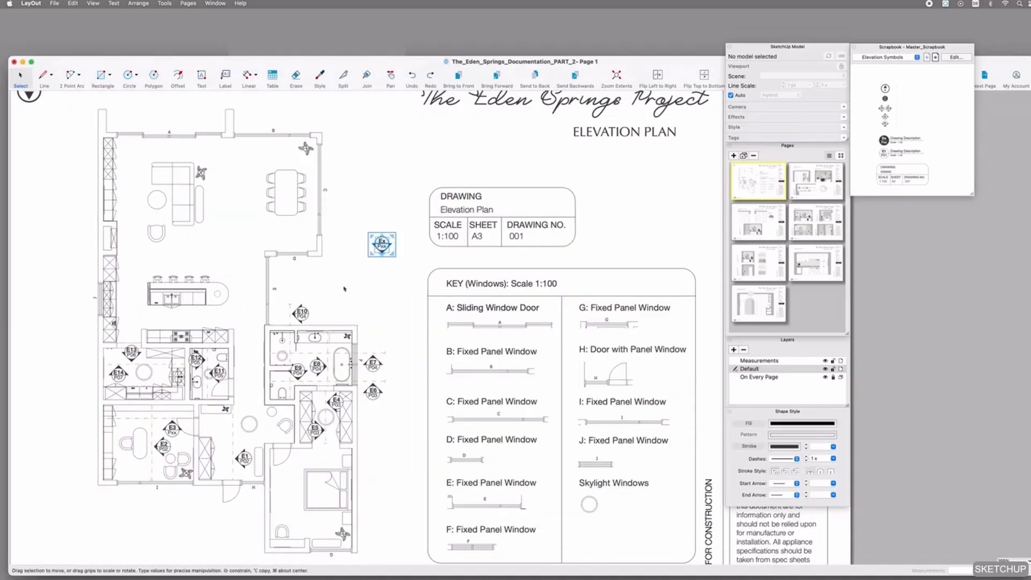
# Step: Add the dashed section line from the scrapbook horizontally across the kitchen island area of the plan and move the placed elevation marker onto it
pyautogui.moveTo(895, 107); pyautogui.dragTo(253, 320)
pyautogui.moveTo(258, 258); pyautogui.dragTo(144, 275)
pyautogui.moveTo(226, 276); pyautogui.dragTo(233, 328)
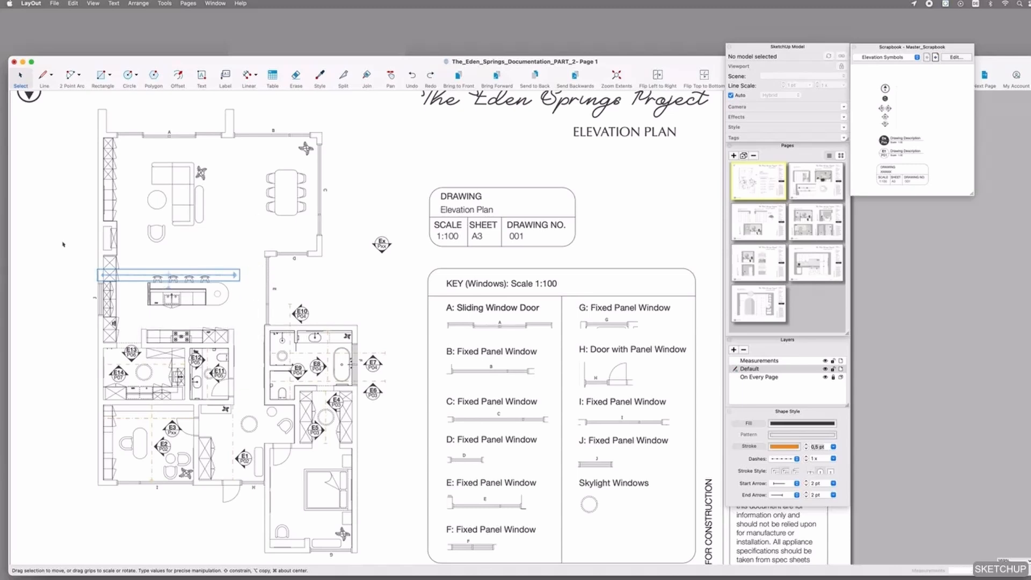
pyautogui.moveTo(208, 275); pyautogui.dragTo(207, 317)
pyautogui.moveTo(381, 244); pyautogui.dragTo(205, 303)
pyautogui.click(244, 270)
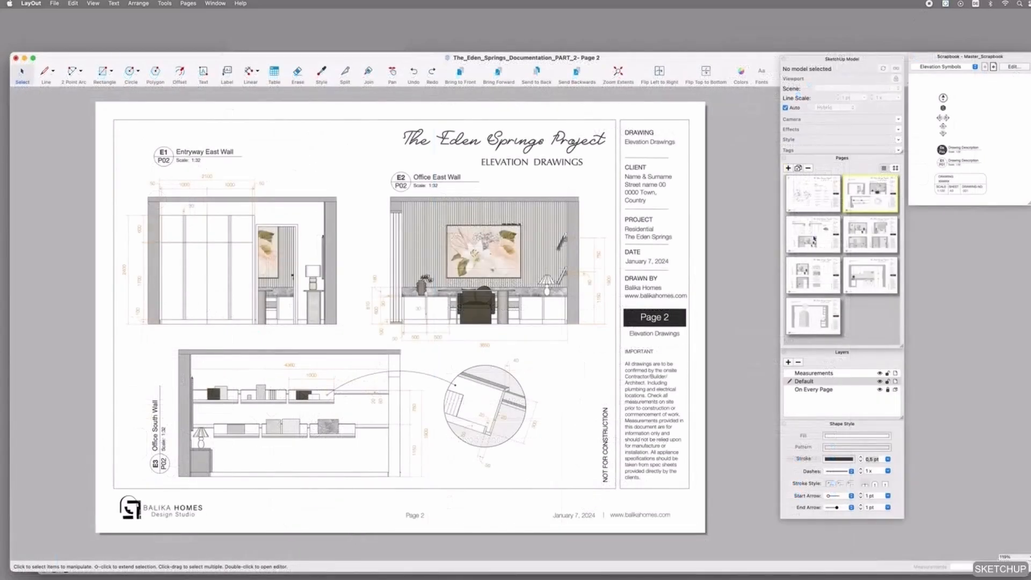
# Step: Look through the elevation drawings on pages 3 to 6
pyautogui.click(813, 236)
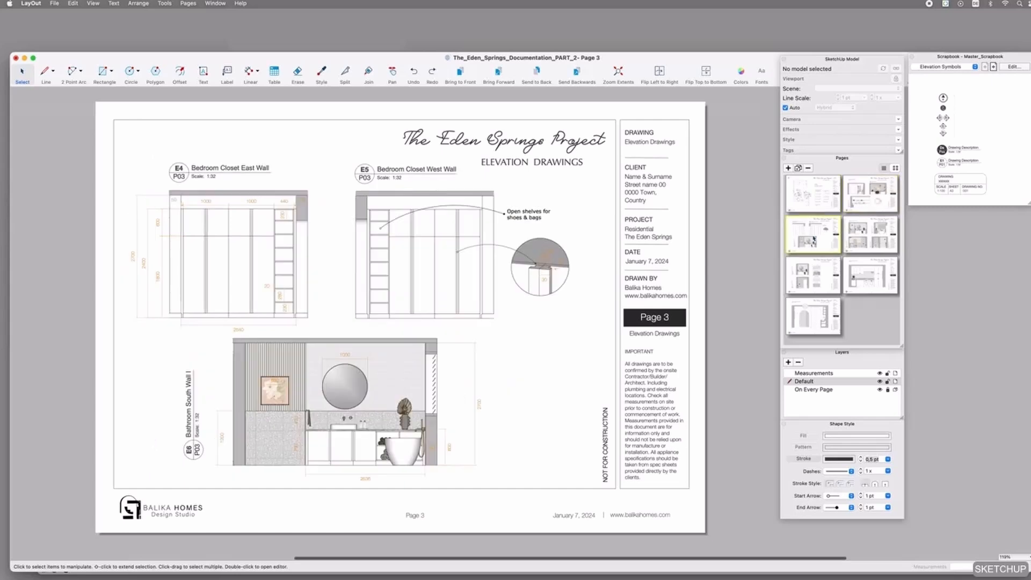
pyautogui.click(866, 242)
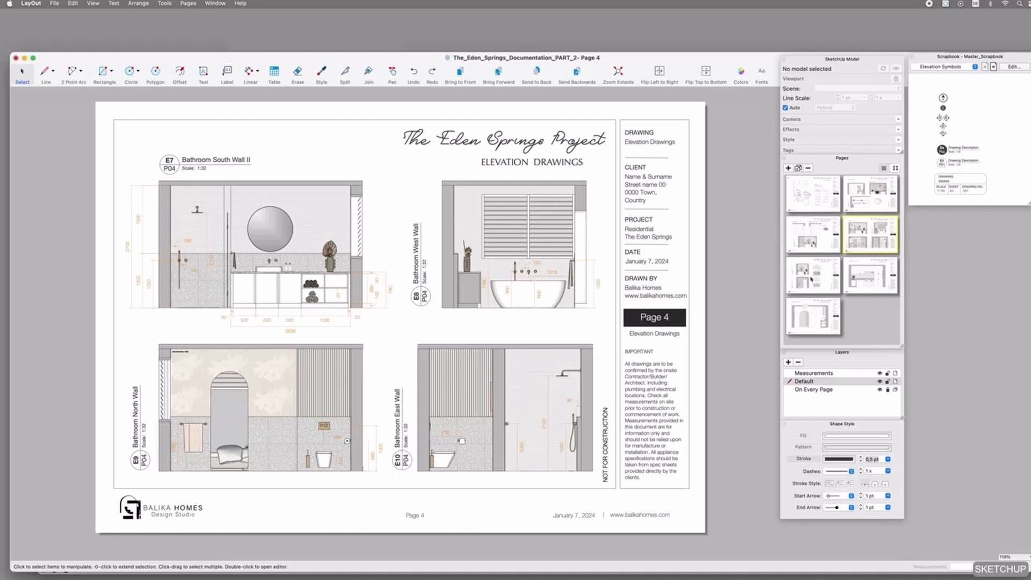
pyautogui.click(811, 279)
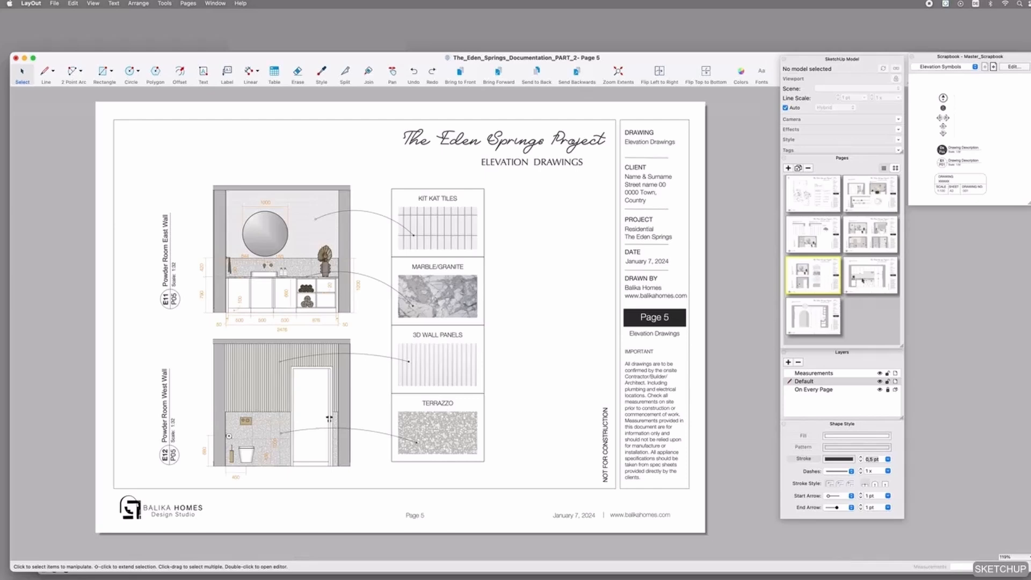
pyautogui.click(862, 280)
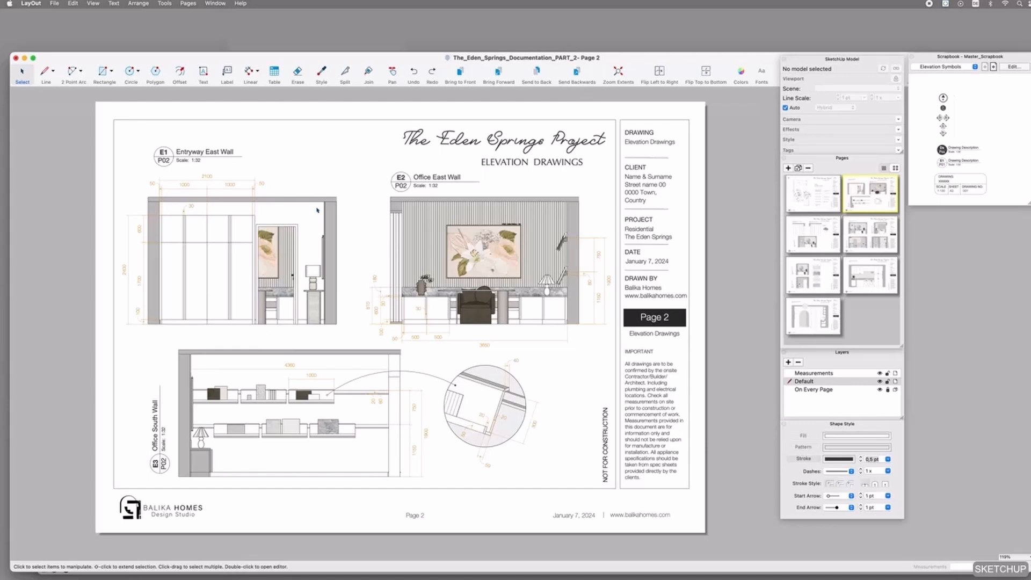
# Step: Check the scene and scale assigned to the Entryway East Wall viewport on page 2, and view the Laundry Room North Wall drawing on page 6
pyautogui.click(318, 210)
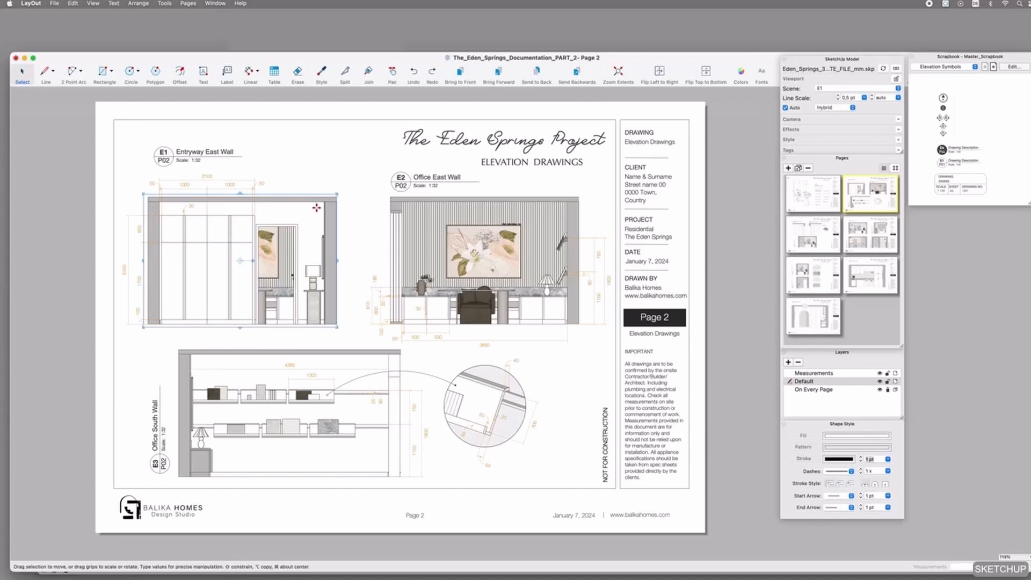
pyautogui.click(824, 89)
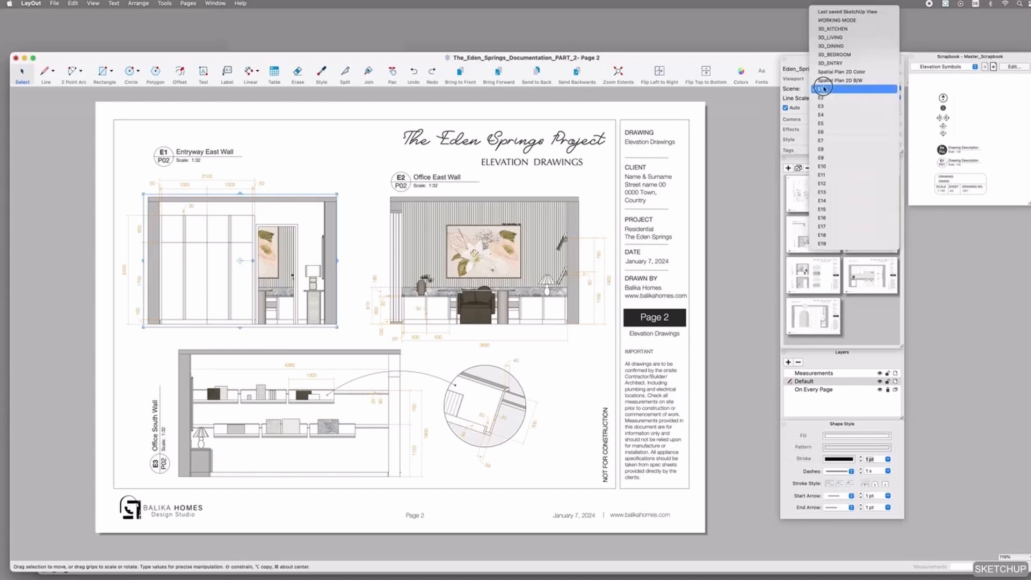
pyautogui.click(797, 93)
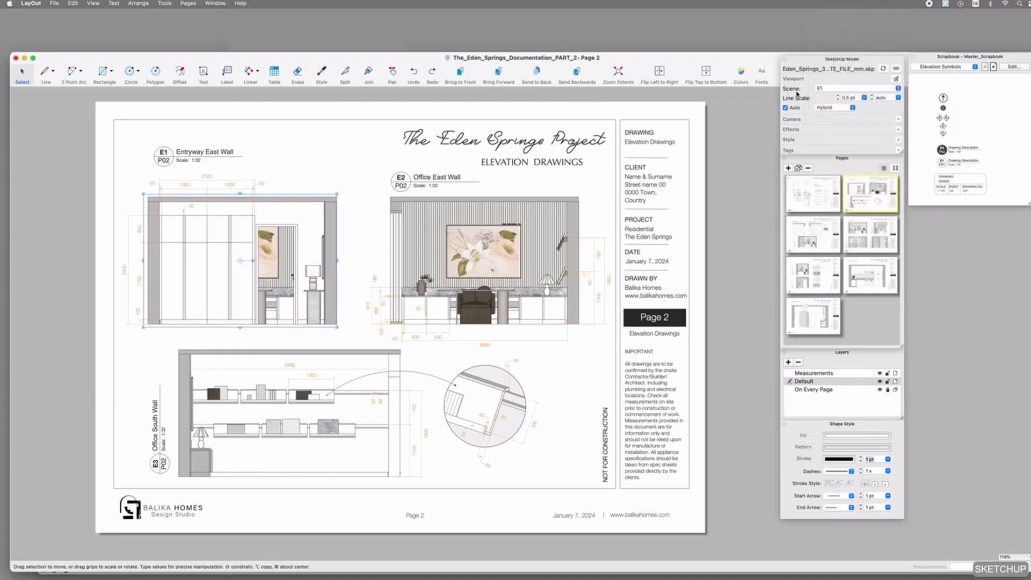
pyautogui.rightClick(303, 219)
pyautogui.moveTo(350, 490)
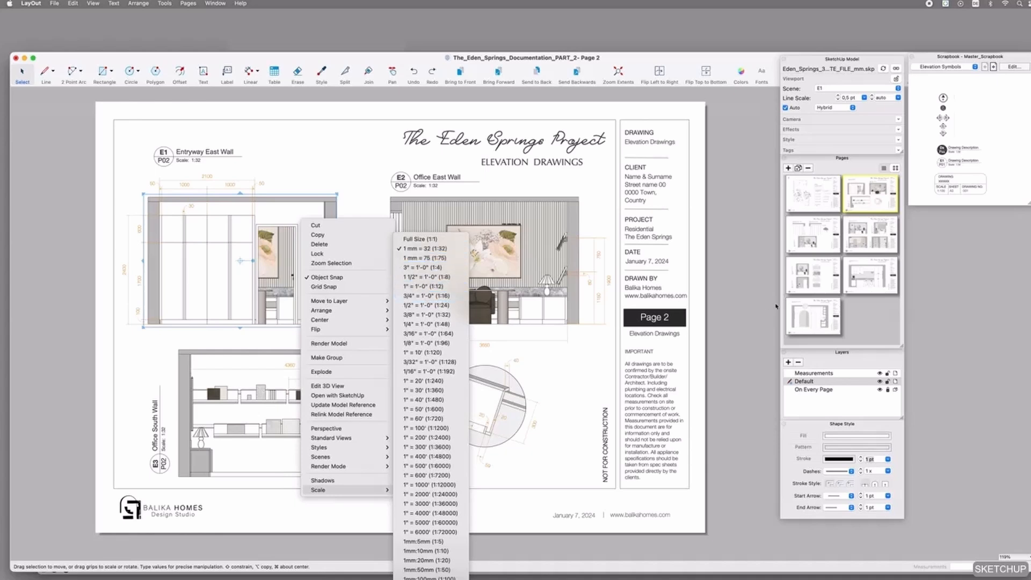
pyautogui.click(870, 276)
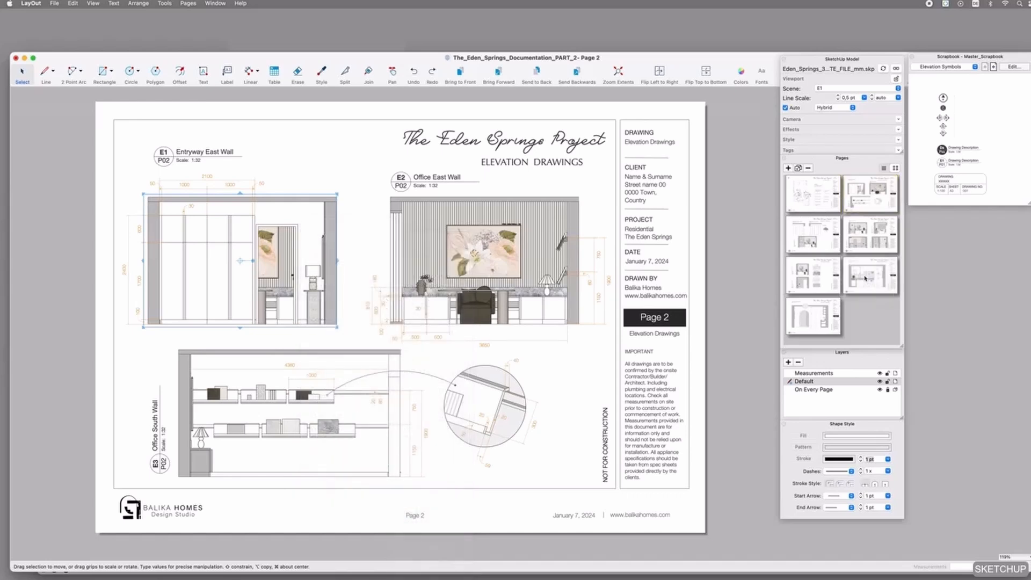
pyautogui.click(865, 278)
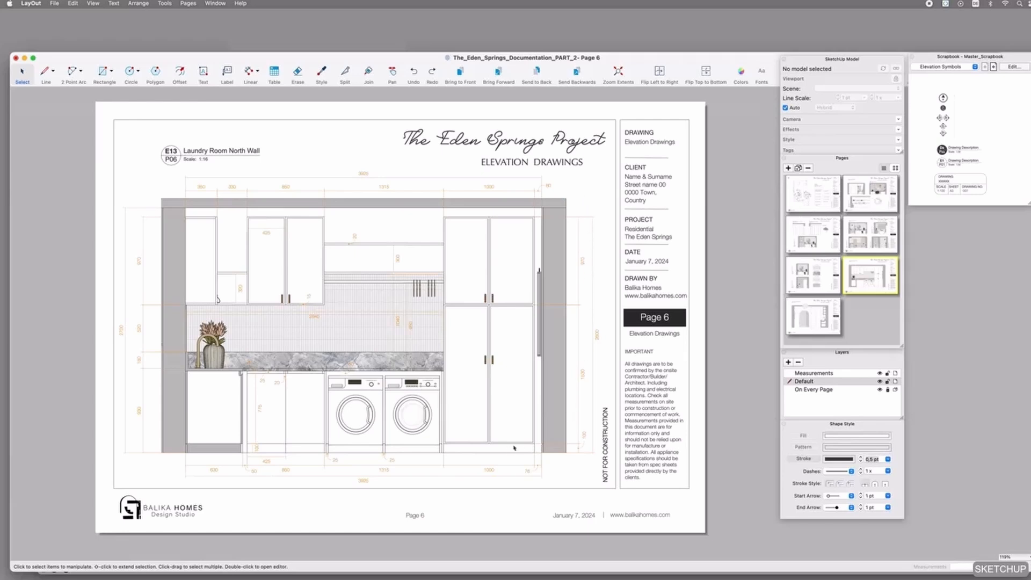
# Step: Try to draw an alignment line along the upper edge of the Bathroom South Wall II elevation on page 4
pyautogui.click(856, 234)
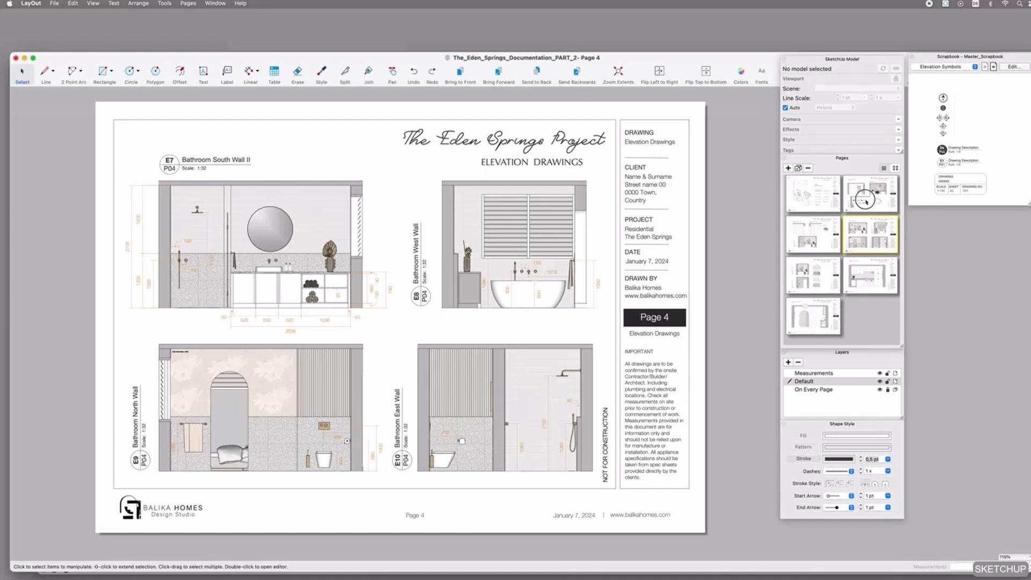
pyautogui.press('l')
pyautogui.scroll(1, 145, 191)
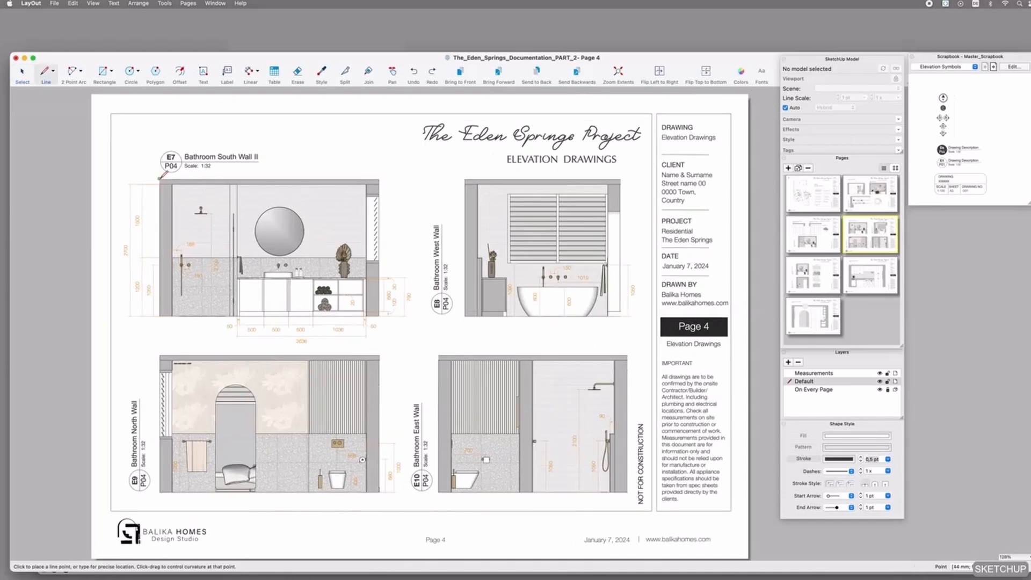
pyautogui.click(160, 178)
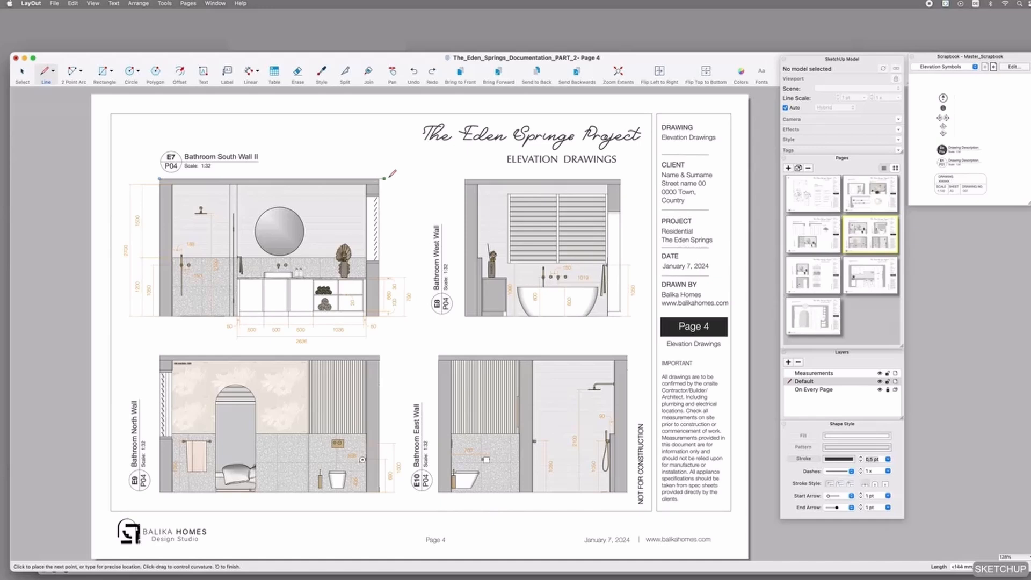
pyautogui.press('Escape')
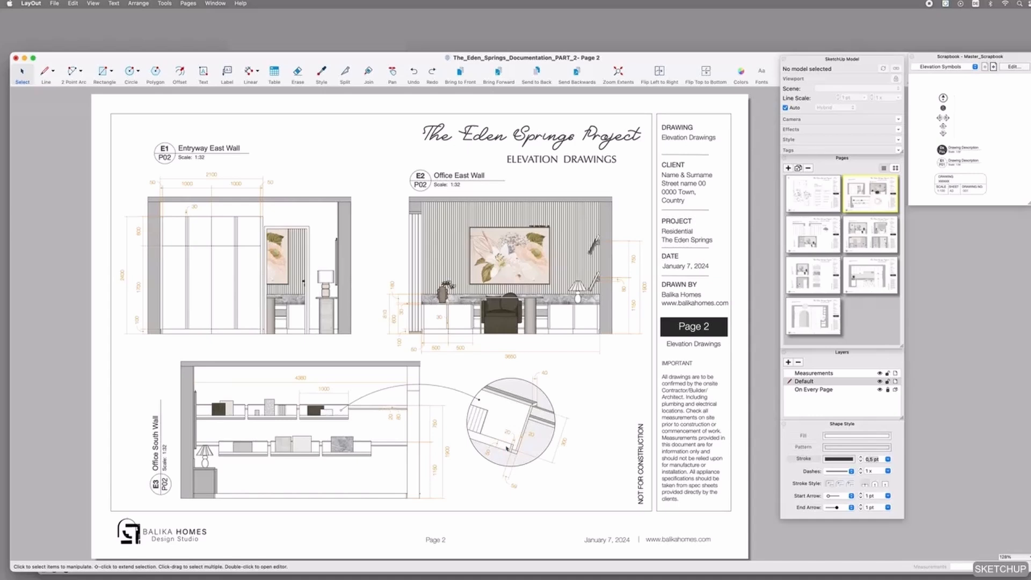
# Step: Open the clipping mask of the round shelf detail on page 2, check its viewport's scene and scale settings, and exit the mask
pyautogui.click(512, 409)
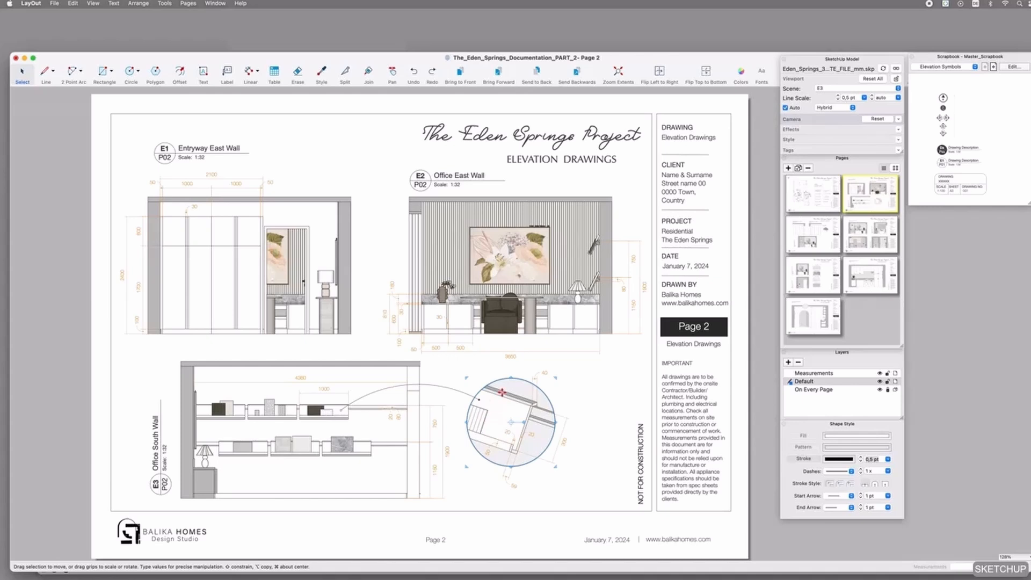
pyautogui.scroll(3, 492, 455)
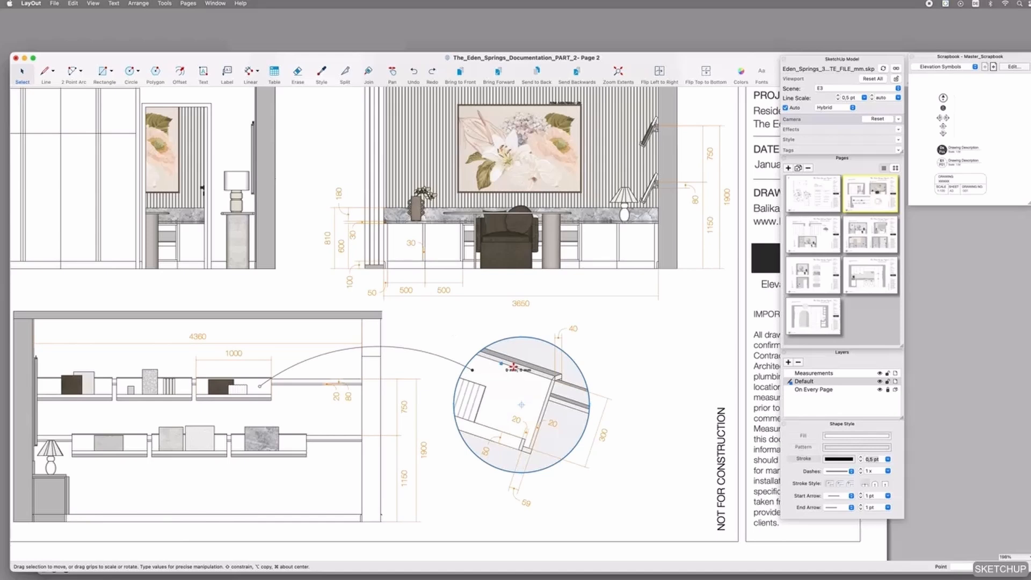
pyautogui.doubleClick(457, 367)
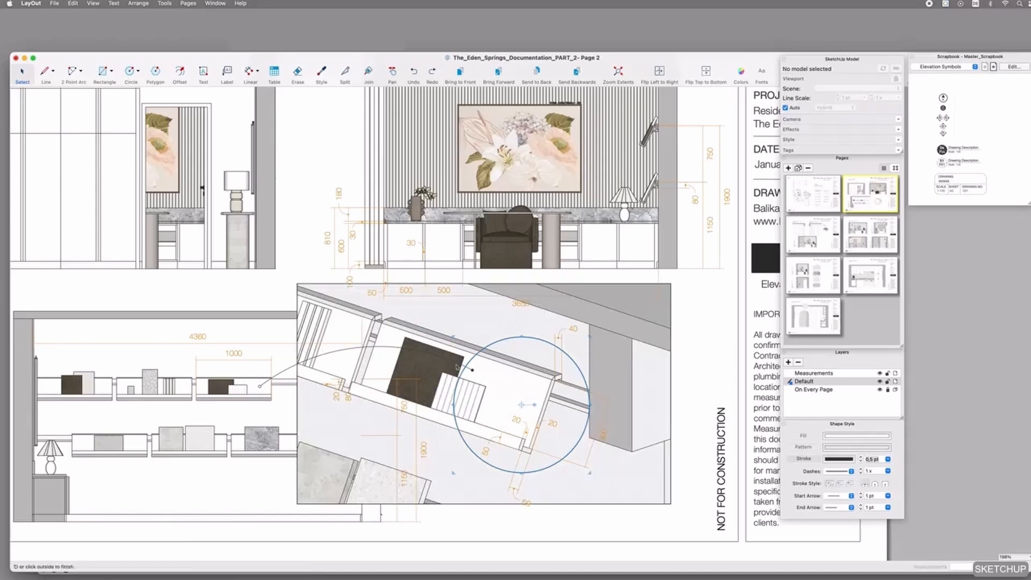
pyautogui.click(477, 345)
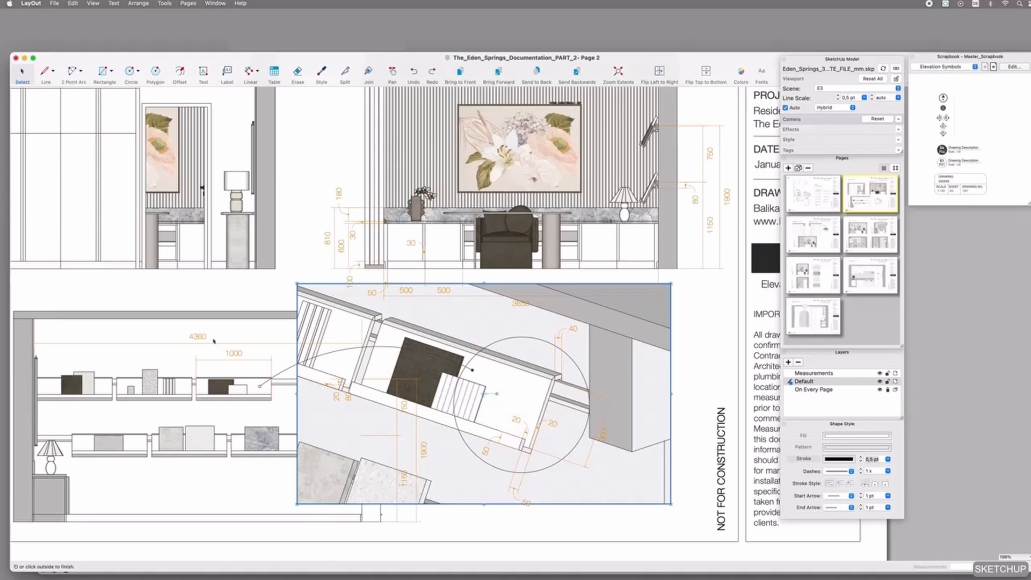
pyautogui.rightClick(460, 319)
pyautogui.moveTo(517, 541)
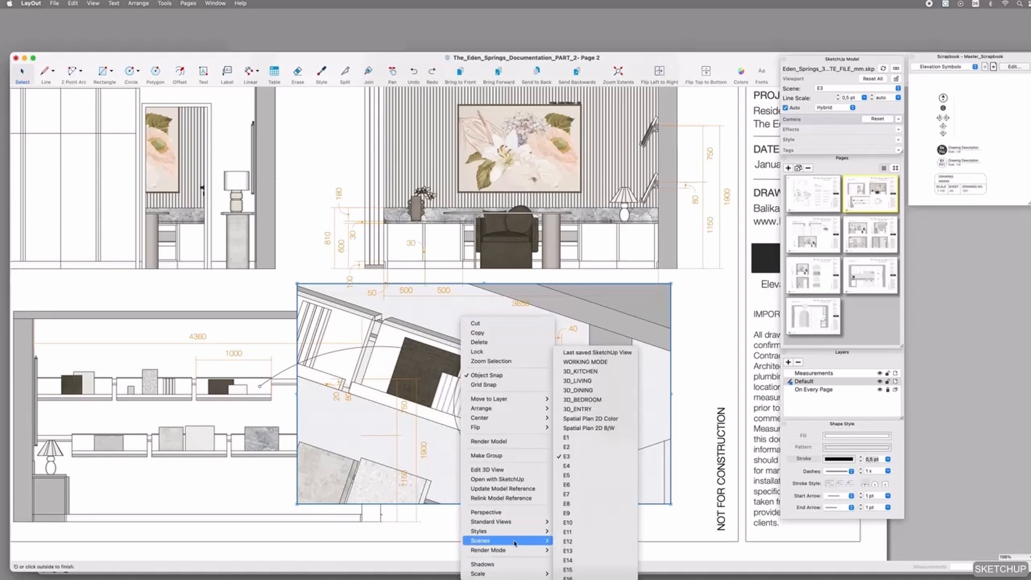
pyautogui.moveTo(515, 574)
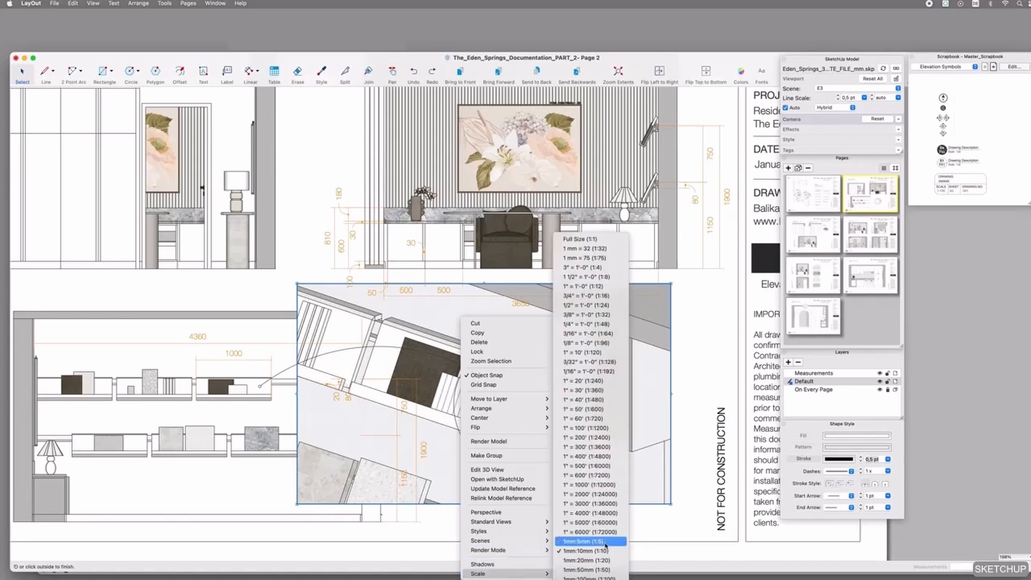
pyautogui.click(402, 357)
pyautogui.rightClick(481, 321)
pyautogui.click(538, 461)
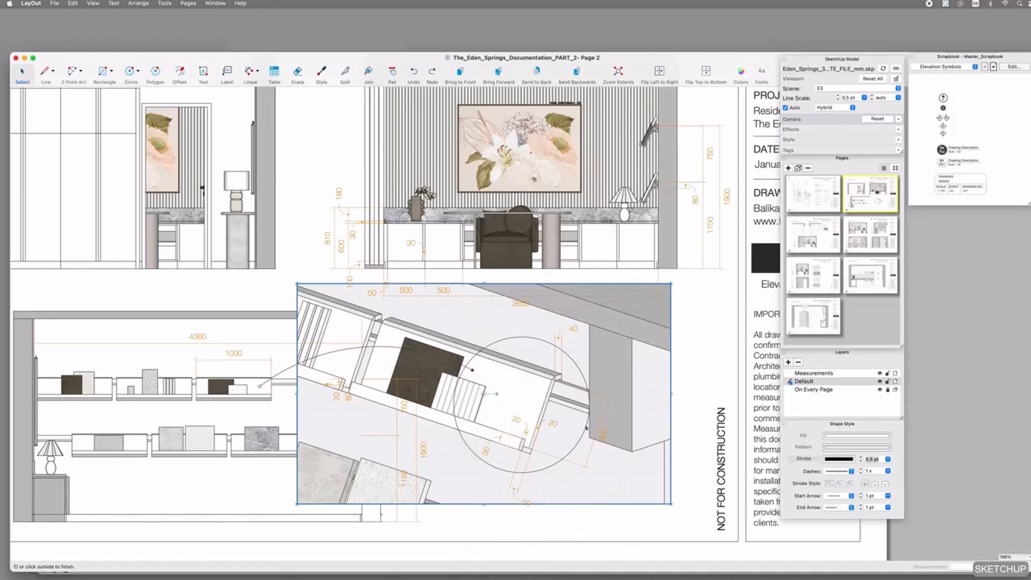
pyautogui.click(570, 357)
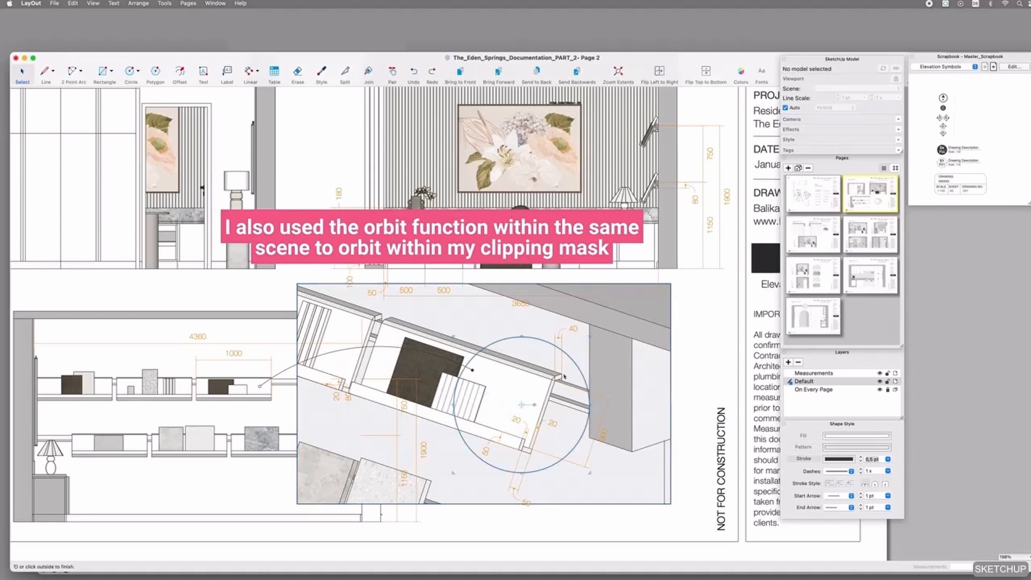
pyautogui.click(682, 358)
# Step: Add a linear dimension along the end edge of the shelf in the round detail
pyautogui.click(248, 73)
pyautogui.click(553, 378)
pyautogui.scroll(3, 553, 378)
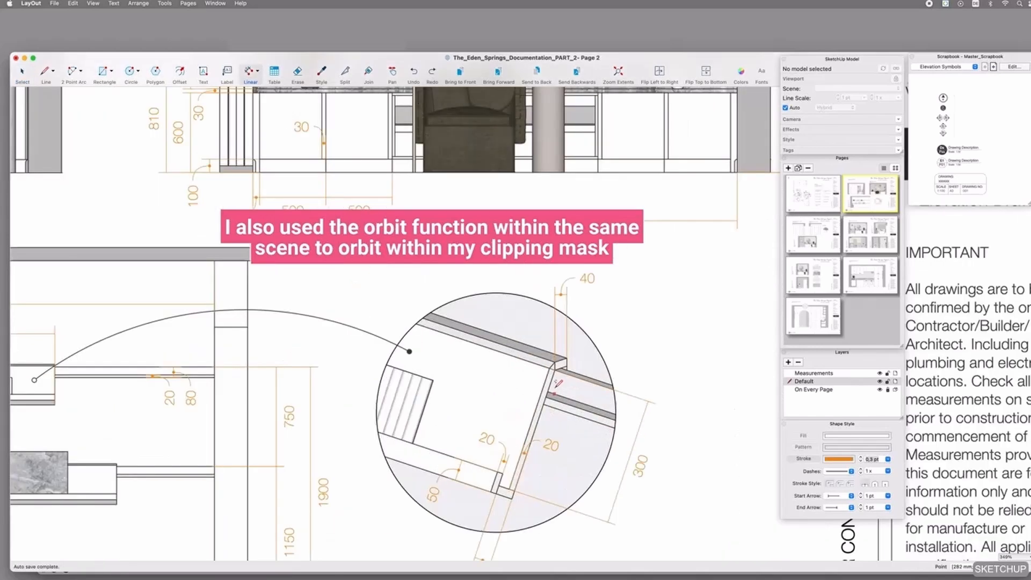
pyautogui.click(504, 485)
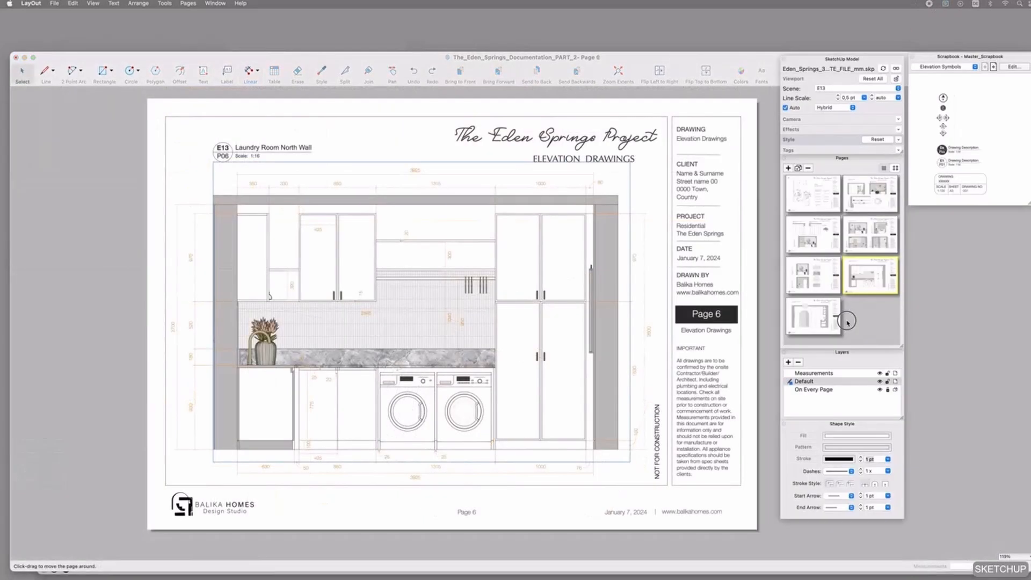
# Step: Check the render mode options of the Laundry Room North Wall viewport on page 6, keeping Hybrid
pyautogui.click(847, 321)
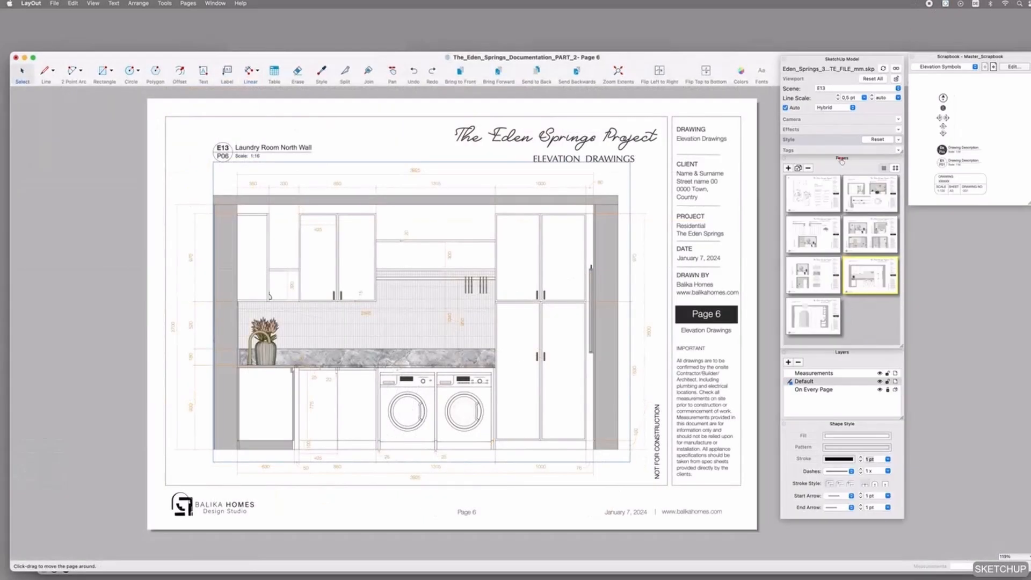
pyautogui.click(825, 108)
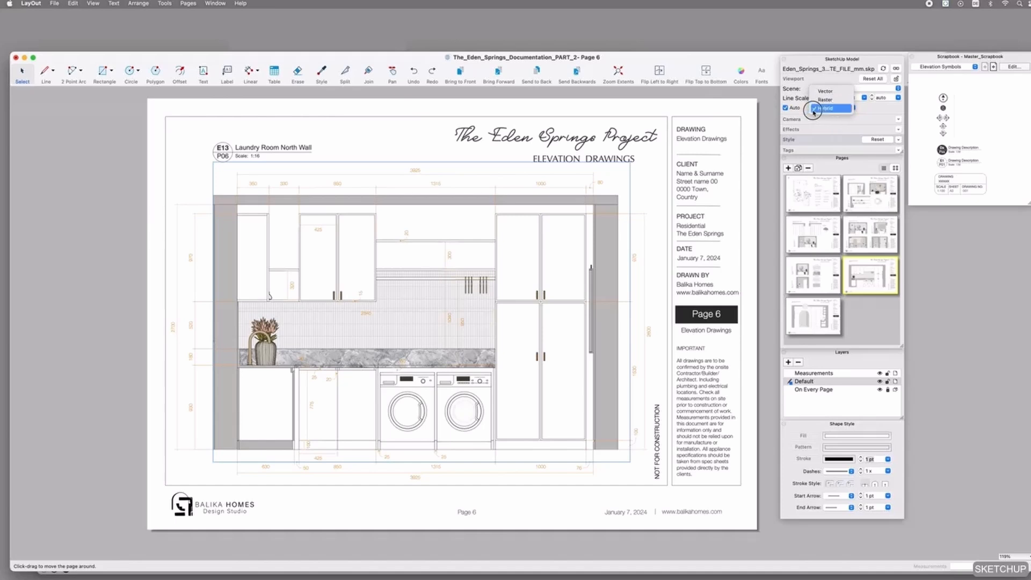
pyautogui.click(814, 109)
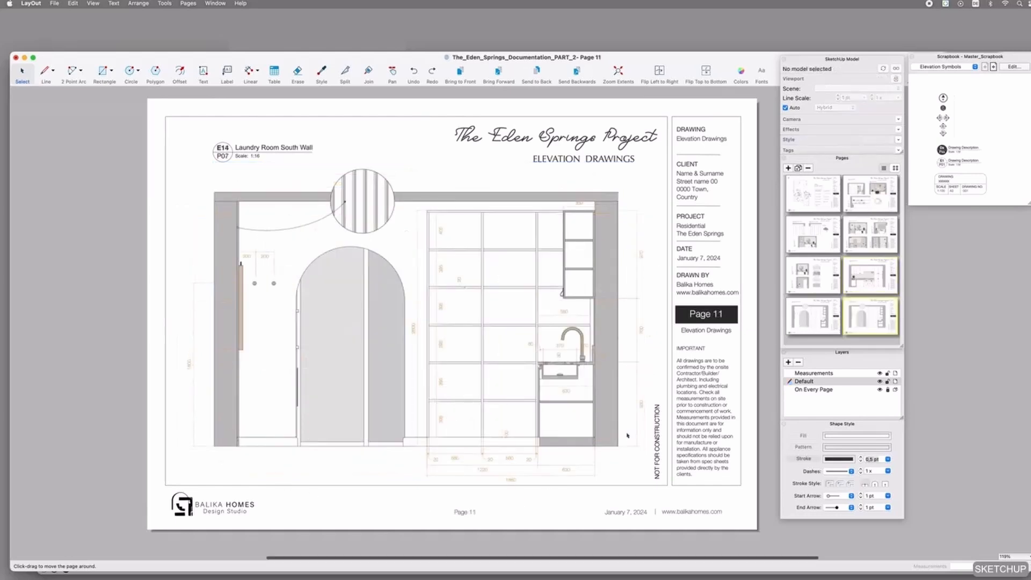
# Step: Make Measurements the active layer on page 11, hide the Default layer, delete all dimensions, and show the Default layer again
pyautogui.hscroll(2, 625, 435)
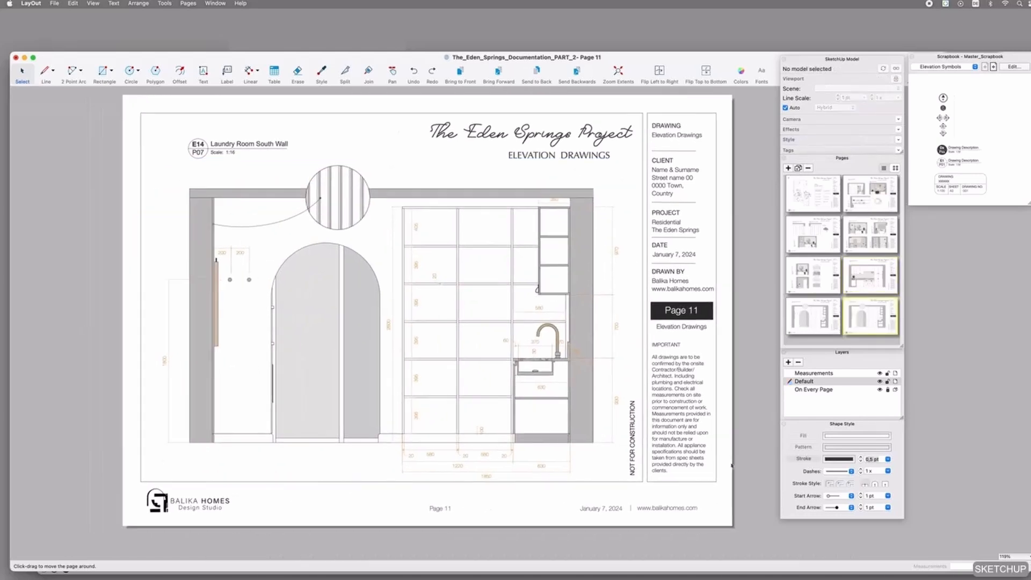
pyautogui.click(799, 373)
pyautogui.click(879, 381)
pyautogui.hscroll(-1, 614, 472)
pyautogui.moveTo(629, 469); pyautogui.dragTo(217, 193)
pyautogui.press('Delete')
pyautogui.click(813, 315)
pyautogui.click(869, 315)
pyautogui.click(879, 381)
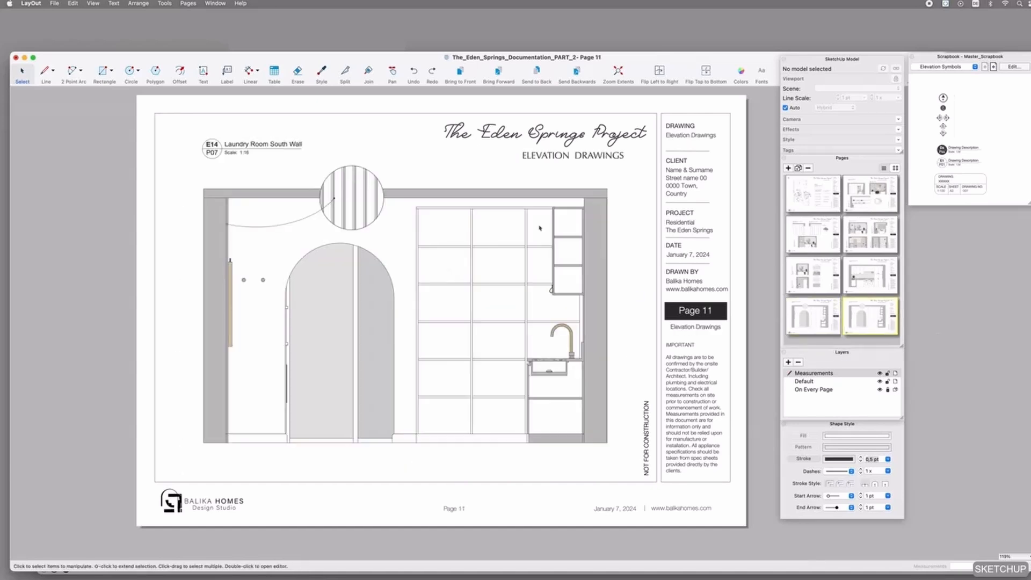
# Step: Switch the page 11 viewport to scene E16 and crop its left edge to where the kitchen cabinet wall begins
pyautogui.click(539, 228)
pyautogui.click(835, 88)
pyautogui.click(836, 99)
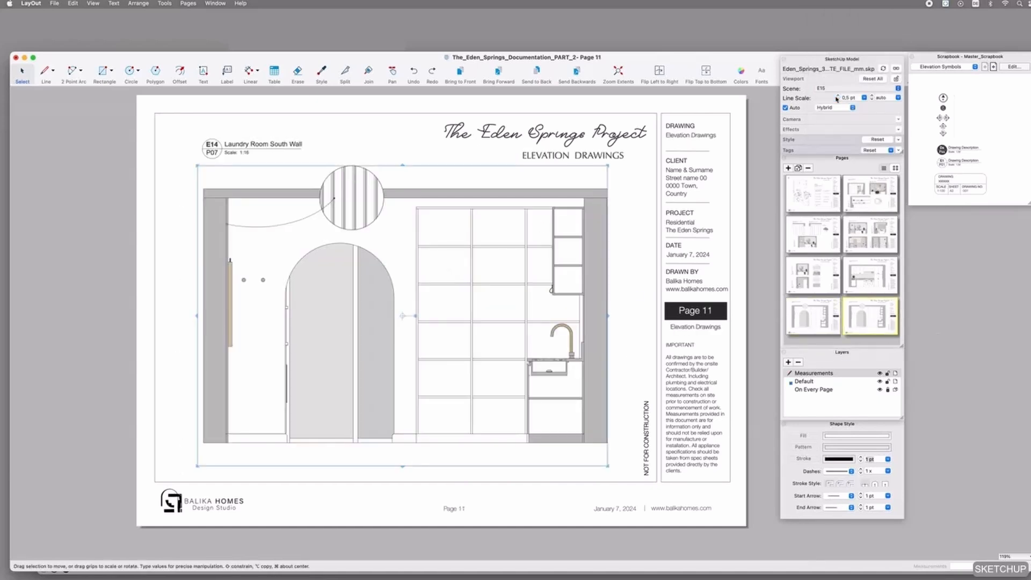
pyautogui.click(259, 317)
pyautogui.moveTo(197, 316); pyautogui.dragTo(374, 316)
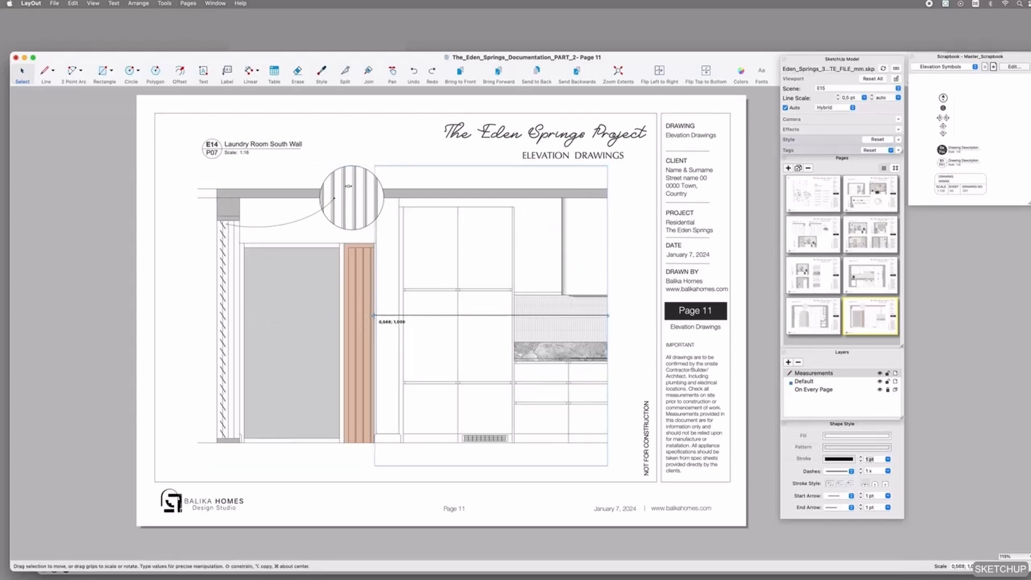
# Step: Delete the round panel detail and its curved leader line from page 11
pyautogui.click(348, 185)
pyautogui.press('Delete')
pyautogui.click(322, 208)
pyautogui.press('Delete')
# Step: Extend the viewport's right edge to show the full kitchen wall, trim it at the wall's end, and centre it on the sheet
pyautogui.moveTo(482, 242); pyautogui.dragTo(295, 249)
pyautogui.moveTo(422, 320); pyautogui.dragTo(633, 321)
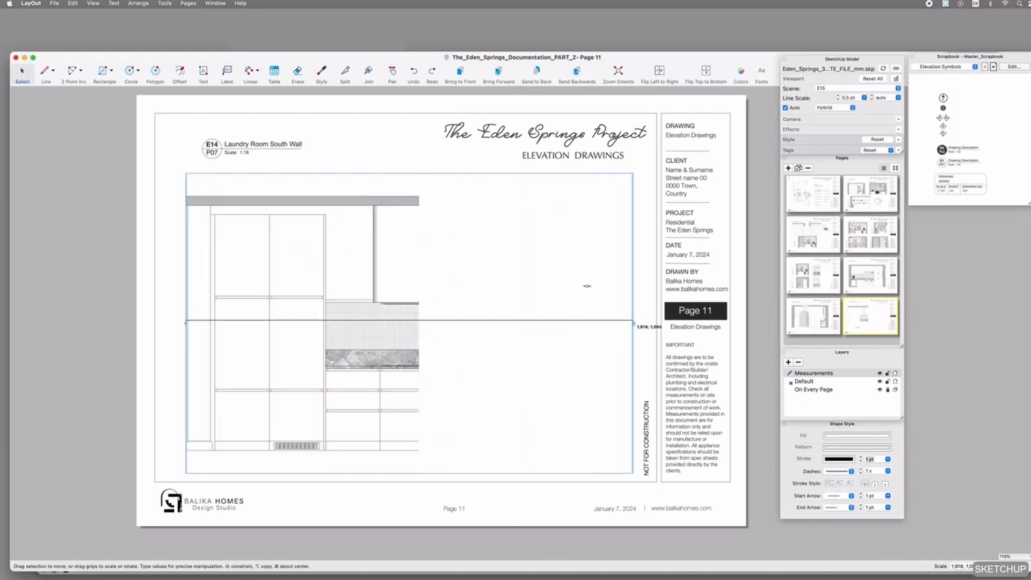
pyautogui.moveTo(633, 323); pyautogui.dragTo(586, 324)
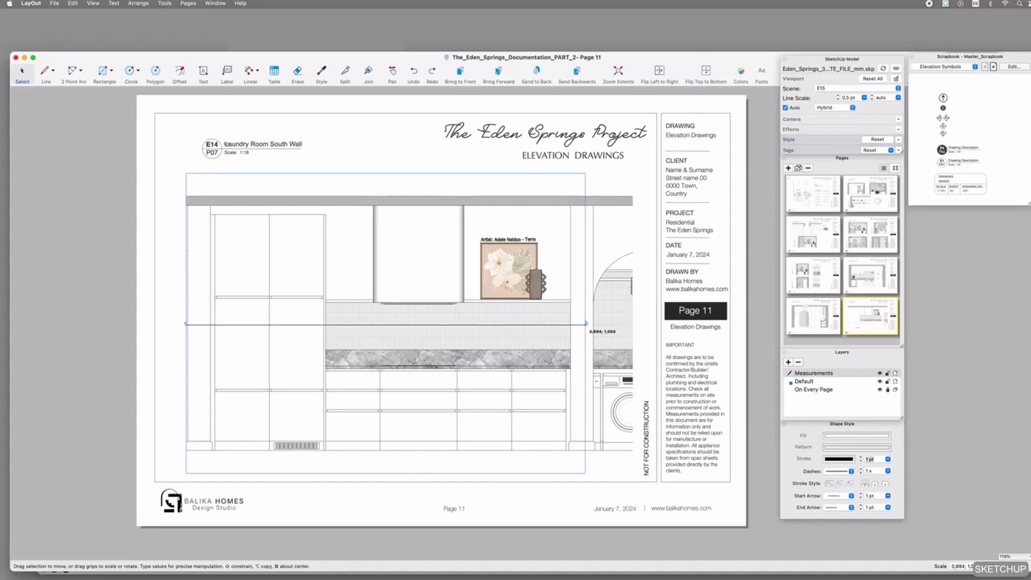
pyautogui.moveTo(425, 232); pyautogui.dragTo(448, 233)
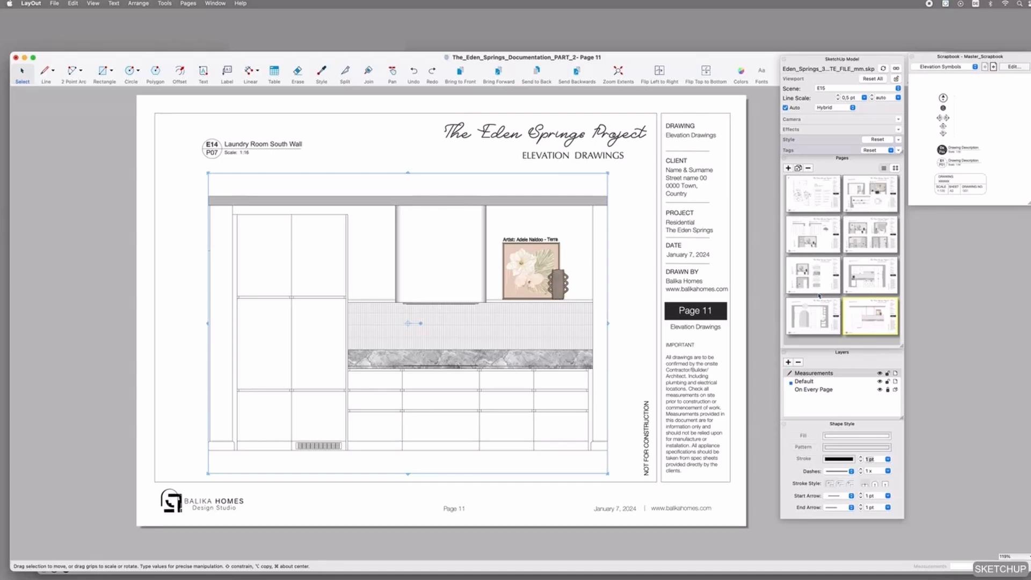
# Step: Review the PDF export options for the document and cancel without exporting
pyautogui.click(54, 3)
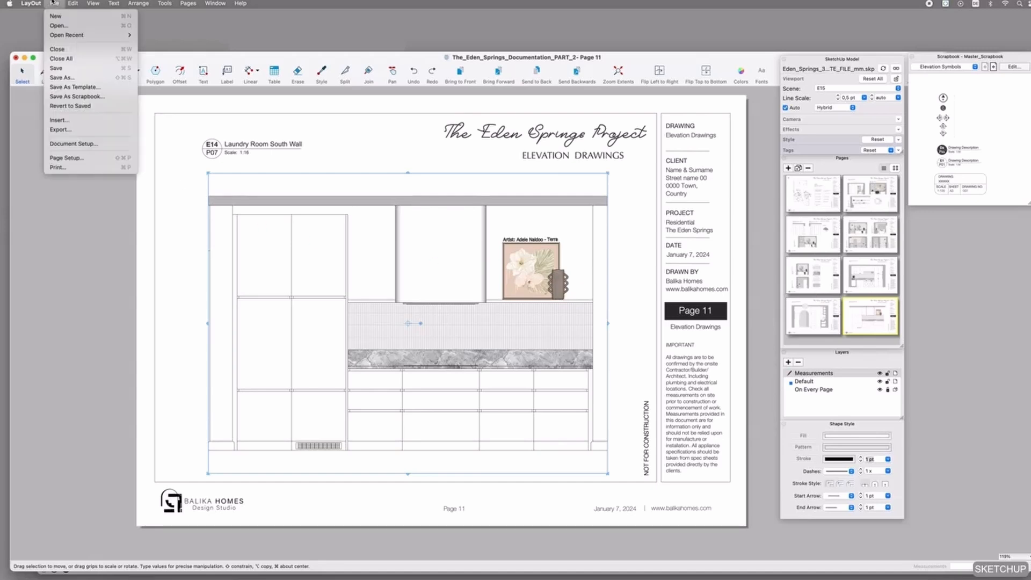
pyautogui.click(73, 131)
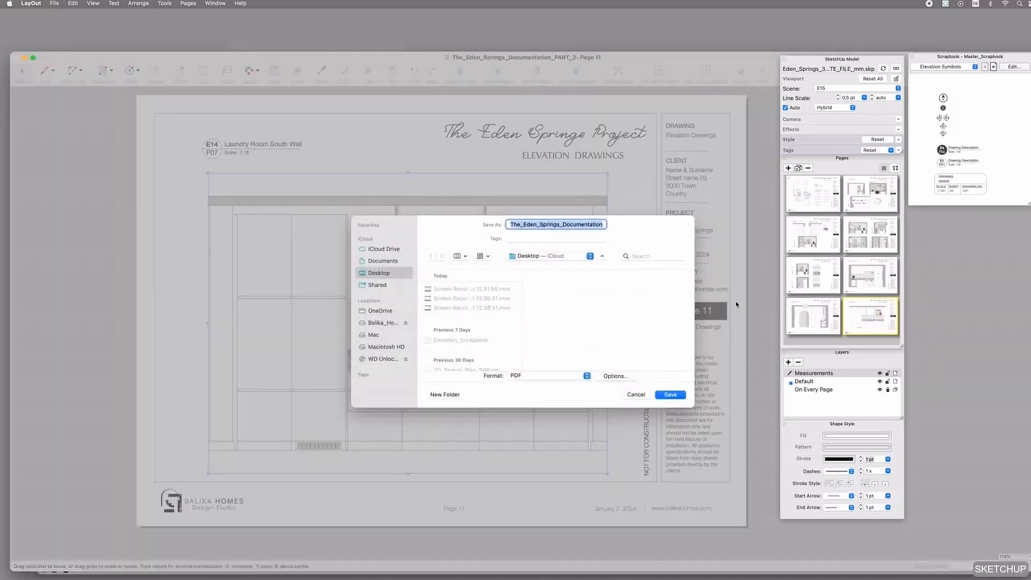
pyautogui.click(621, 377)
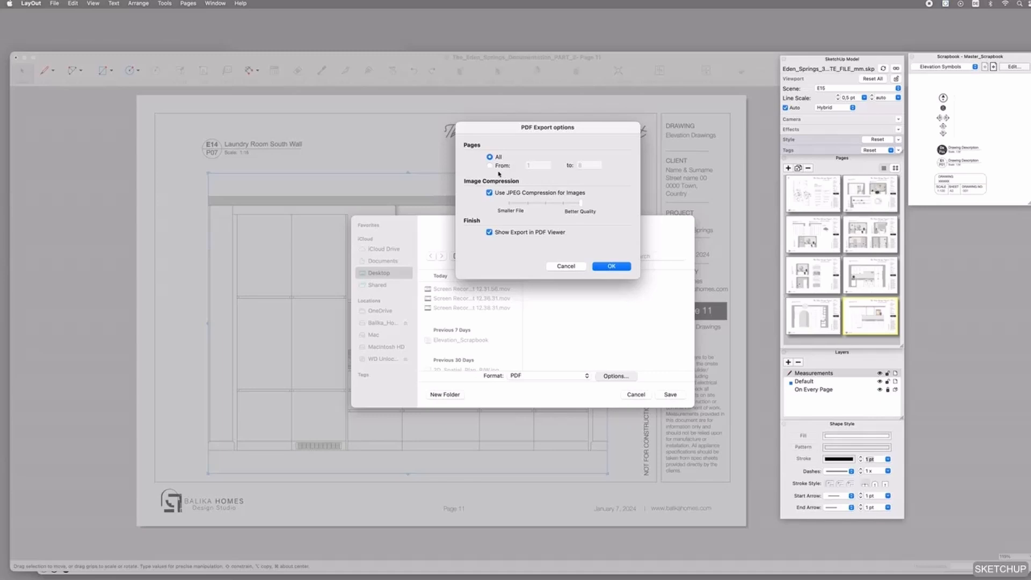
pyautogui.click(568, 268)
pyautogui.click(637, 395)
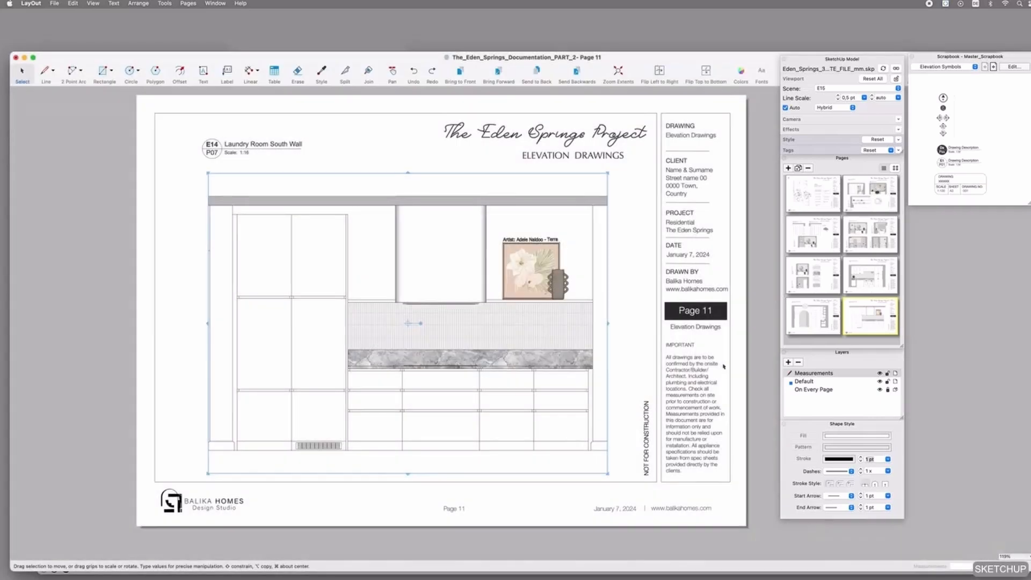
# Step: Deselect the viewport and view the finished elevation sheets on pages 6 and 5
pyautogui.click(762, 324)
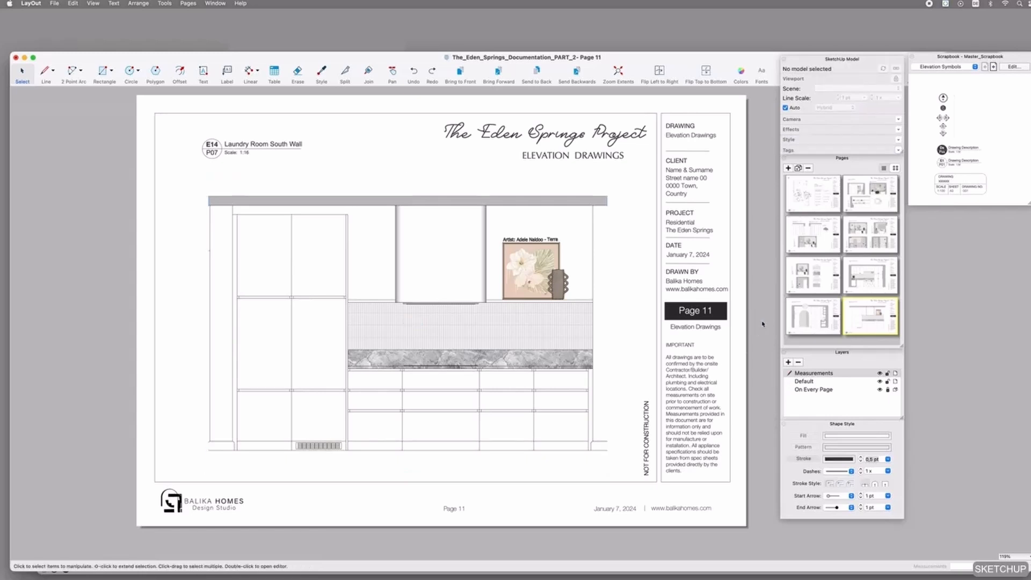
pyautogui.click(881, 275)
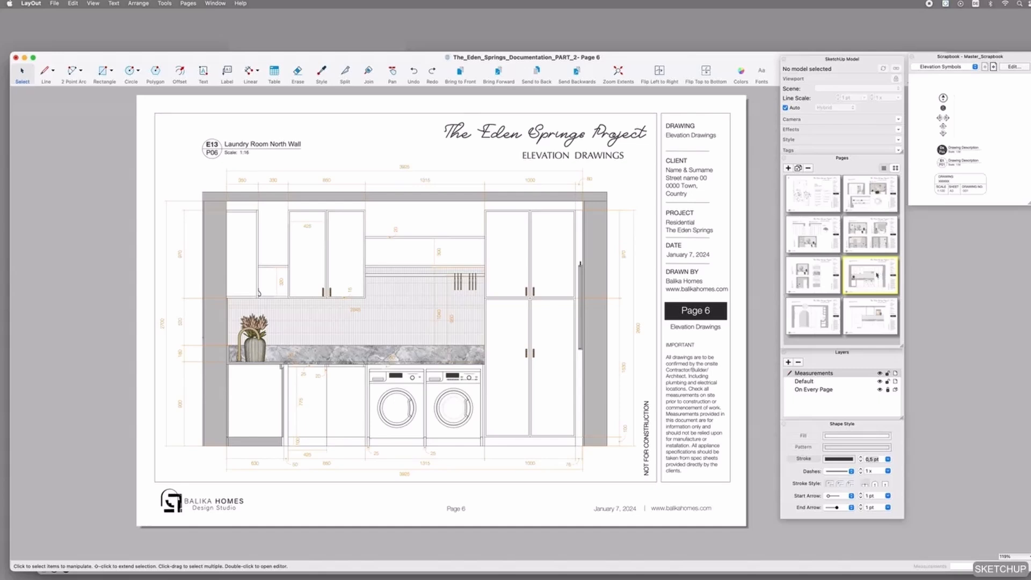
pyautogui.click(815, 278)
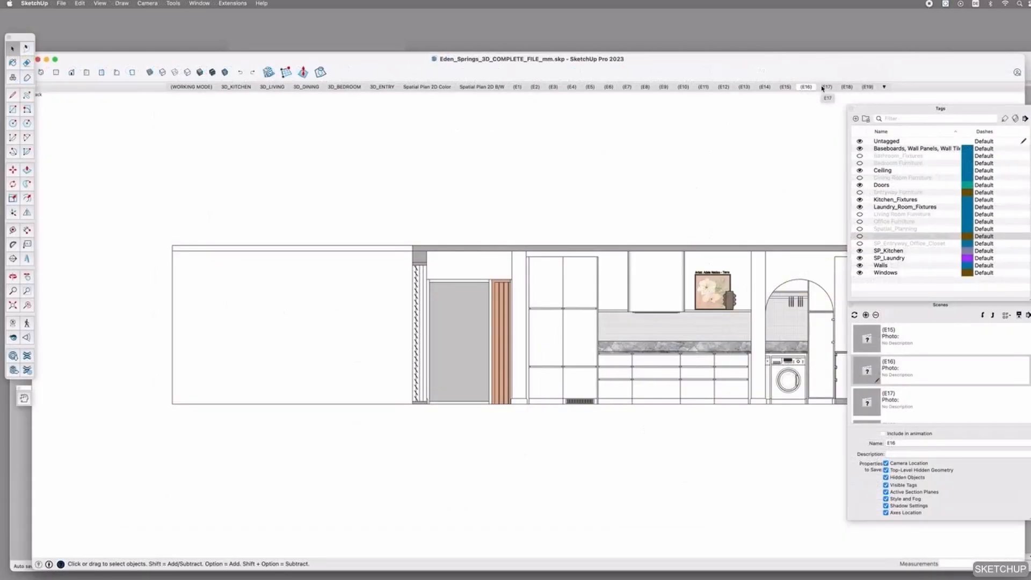
# Step: Switch to SketchUp and view the elevation scenes E17, E18 and E19
pyautogui.click(822, 87)
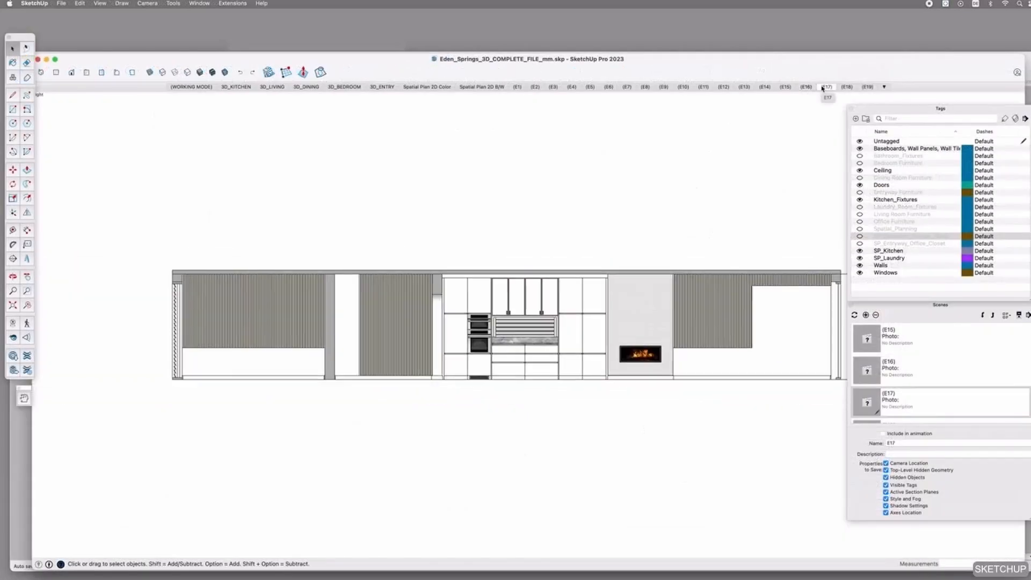
pyautogui.click(847, 87)
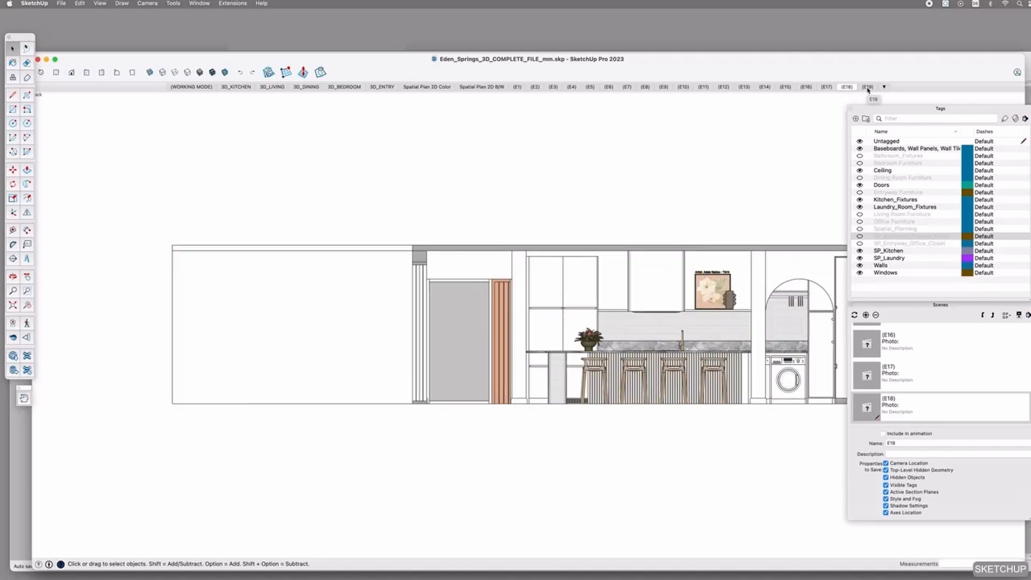
pyautogui.click(867, 87)
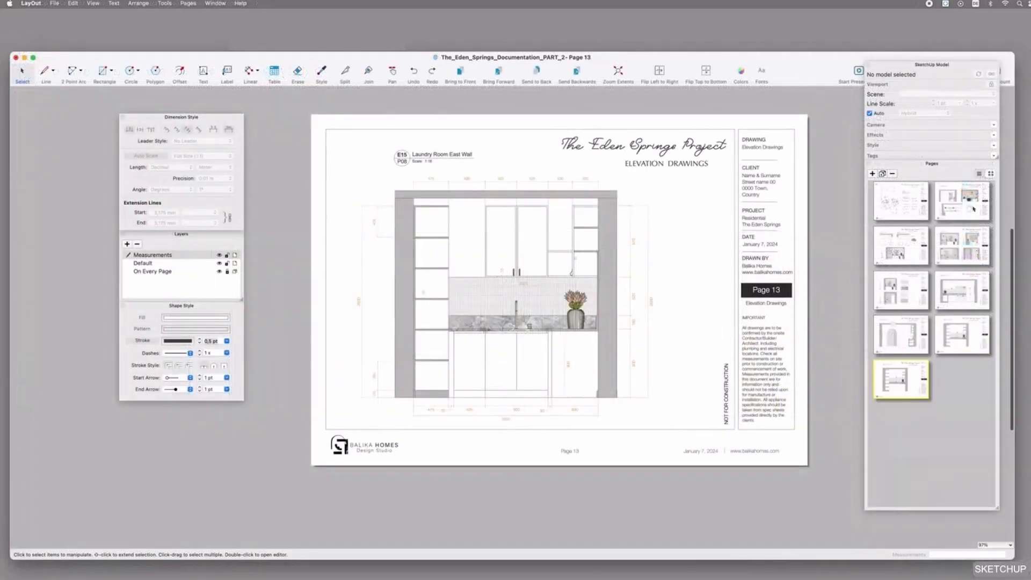
# Step: In LayOut, rename Page 13 as Page 9 and return the page list to thumbnails
pyautogui.click(979, 173)
pyautogui.doubleClick(907, 250)
pyautogui.write('9')
pyautogui.press('Return')
pyautogui.click(990, 174)
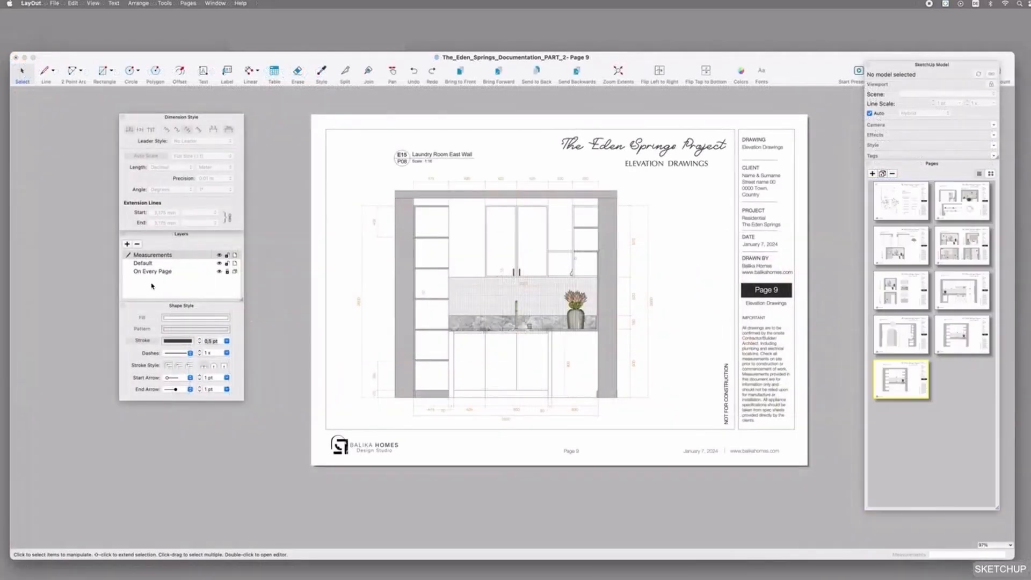
# Step: Clear the old dimensions from page 9 with the Default layer temporarily hidden, and set the viewport's scene to E16
pyautogui.click(219, 263)
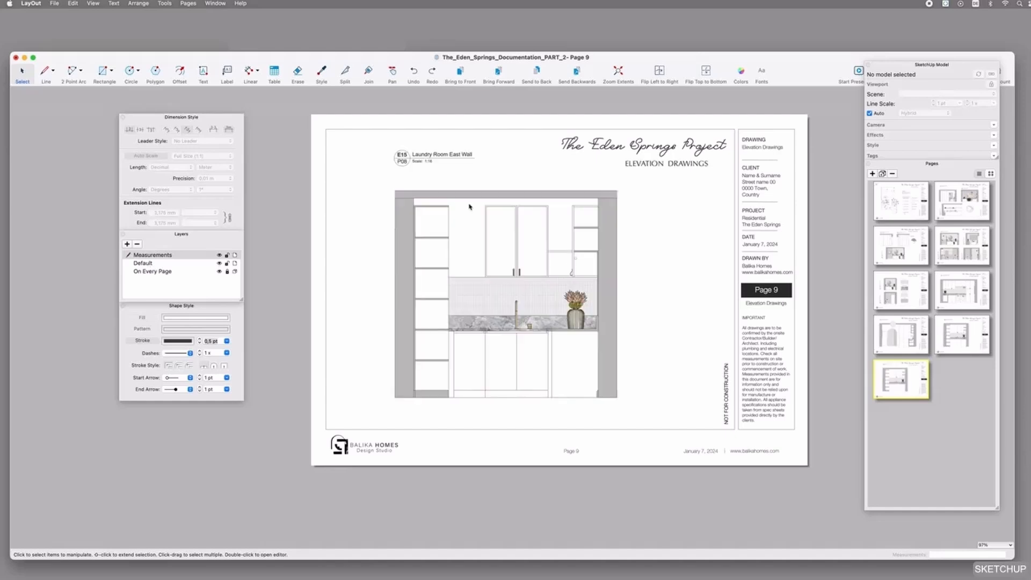
pyautogui.click(450, 207)
pyautogui.click(944, 94)
pyautogui.click(928, 104)
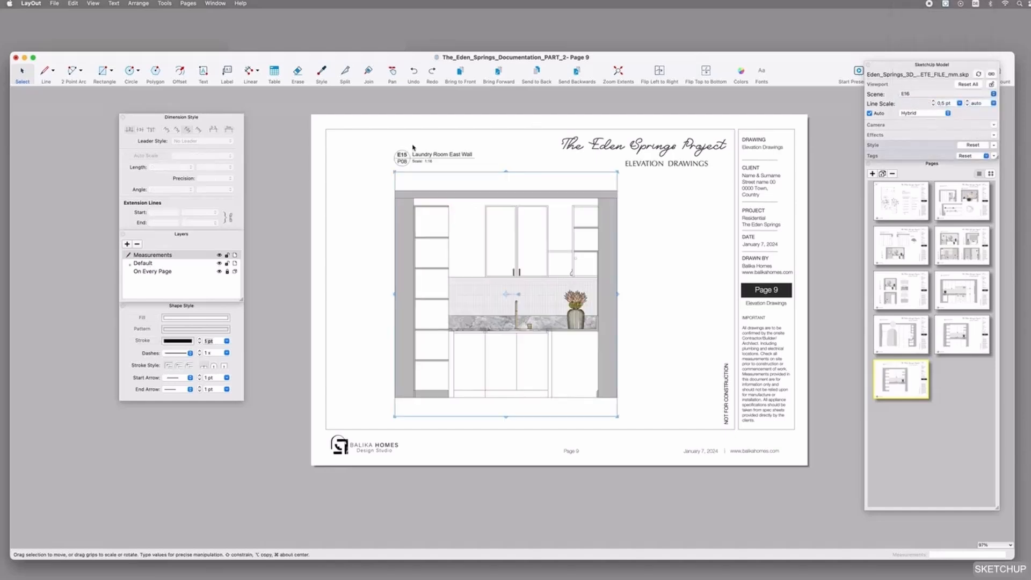
# Step: Crop the page 9 viewport to the full kitchen wall and move it about 99 mm left onto the sheet
pyautogui.moveTo(618, 294); pyautogui.dragTo(831, 294)
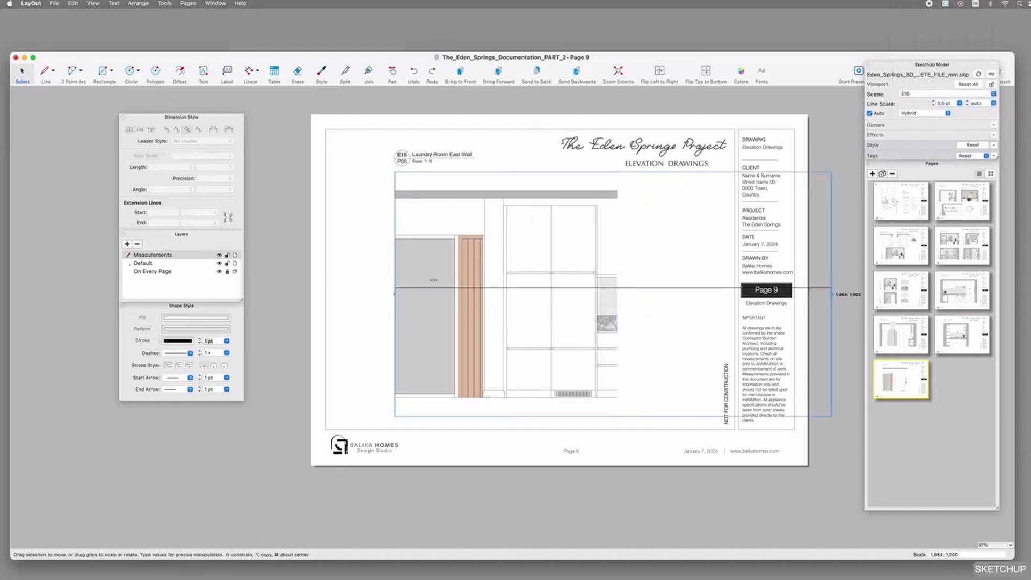
pyautogui.moveTo(396, 293); pyautogui.dragTo(484, 295)
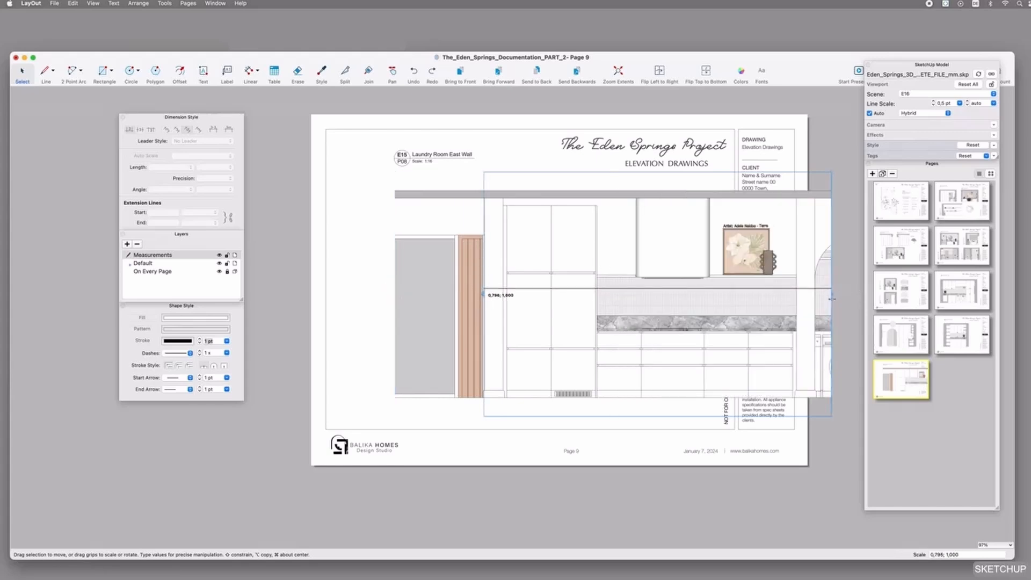
pyautogui.moveTo(833, 296); pyautogui.dragTo(816, 294)
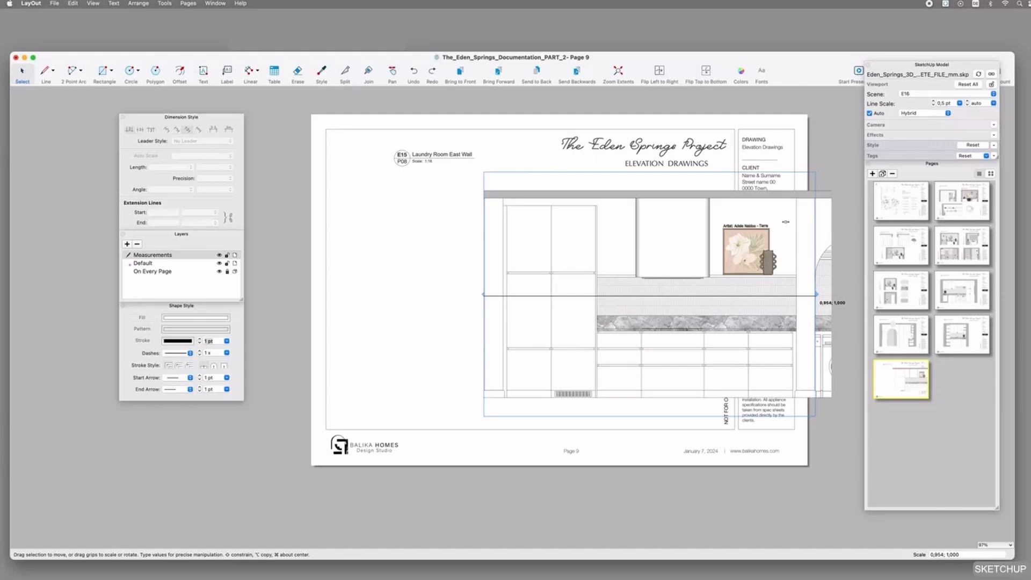
pyautogui.moveTo(768, 240); pyautogui.dragTo(655, 243)
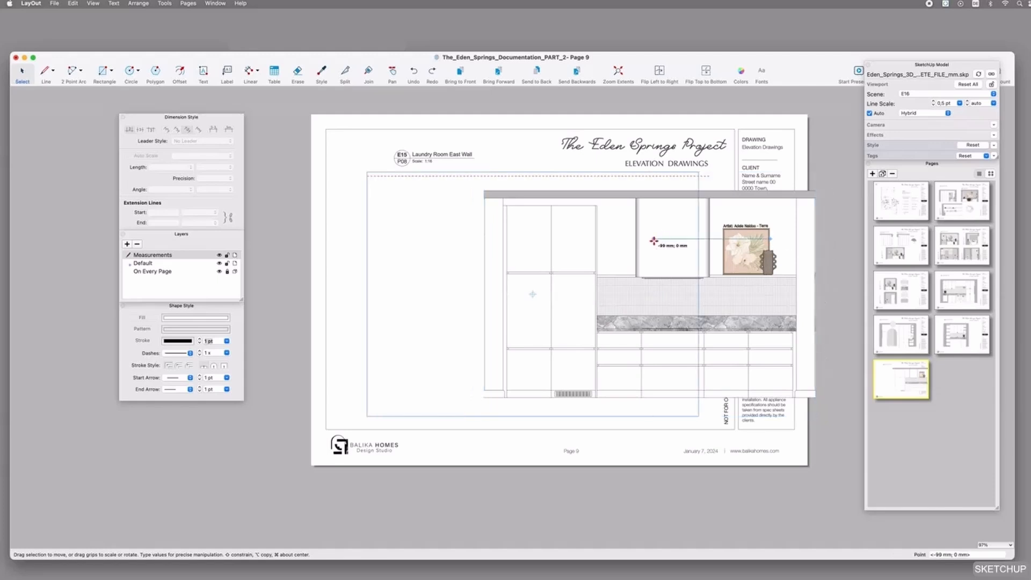
# Step: Change the drawing title to Kitchen North Wall and shorten its underline to fit
pyautogui.doubleClick(420, 154)
pyautogui.scroll(3, 420, 154)
pyautogui.doubleClick(427, 155)
pyautogui.moveTo(504, 156); pyautogui.dragTo(404, 157)
pyautogui.write('Kitchen North')
pyautogui.click(526, 164)
pyautogui.moveTo(530, 163); pyautogui.dragTo(496, 163)
# Step: Change the elevation symbol's codes to E16 and P09, and show the whole sheet
pyautogui.doubleClick(388, 158)
pyautogui.doubleClick(391, 157)
pyautogui.write('6')
pyautogui.click(390, 168)
pyautogui.moveTo(393, 157); pyautogui.dragTo(387, 169)
pyautogui.doubleClick(391, 169)
pyautogui.write('9')
pyautogui.click(510, 144)
pyautogui.click(618, 75)
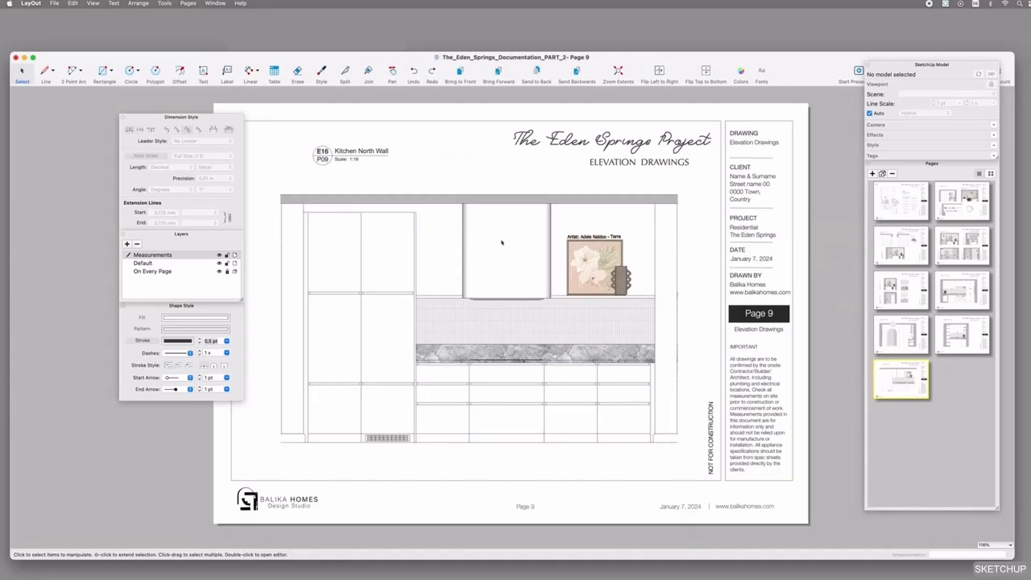
# Step: Add an overall width dimension beneath the kitchen elevation between the skirting ends, with its text below the line
pyautogui.click(251, 74)
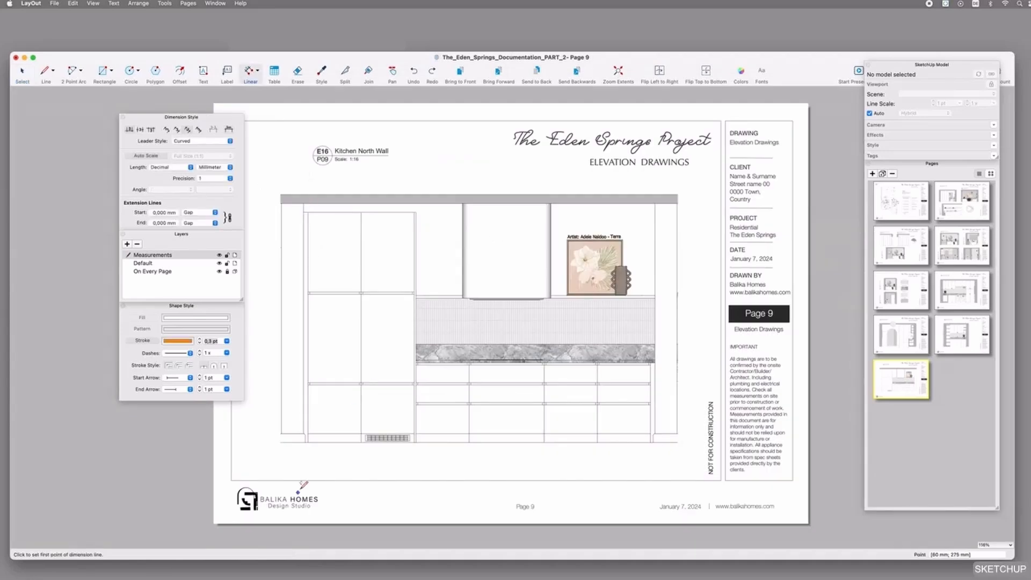
pyautogui.scroll(5, 315, 459)
pyautogui.click(295, 409)
pyautogui.scroll(-4, 294, 408)
pyautogui.click(704, 409)
pyautogui.click(505, 446)
pyautogui.press('space')
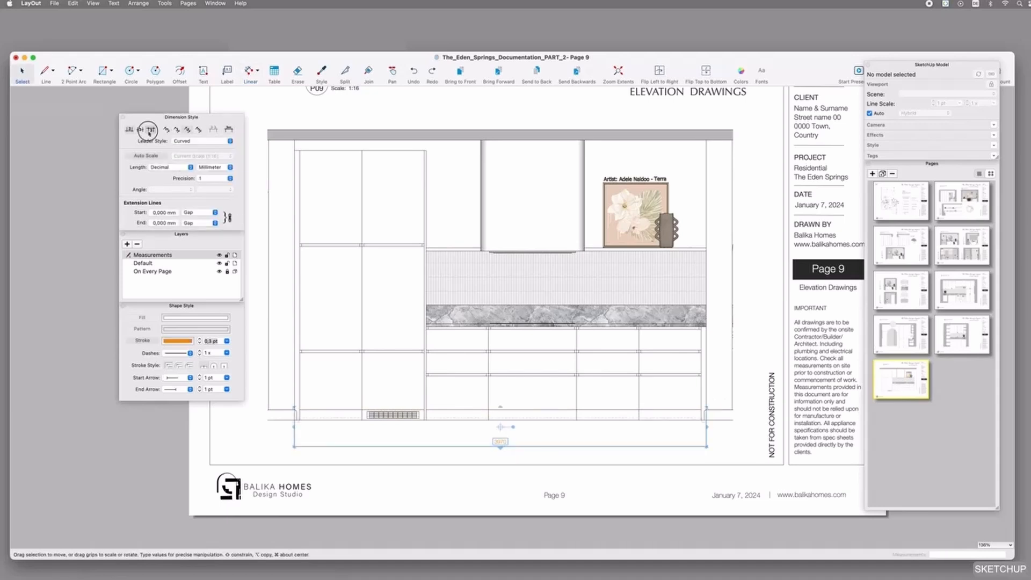
# Step: Dimension the narrow end gap and the four base cabinet widths in a row beneath the worktop section
pyautogui.click(248, 73)
pyautogui.scroll(1, 298, 444)
pyautogui.click(753, 398)
pyautogui.click(758, 416)
pyautogui.click(751, 435)
pyautogui.click(753, 416)
pyautogui.click(682, 416)
pyautogui.click(751, 432)
pyautogui.click(682, 416)
pyautogui.click(612, 416)
pyautogui.click(682, 431)
pyautogui.click(612, 416)
pyautogui.click(513, 416)
pyautogui.click(611, 431)
pyautogui.click(513, 416)
pyautogui.click(442, 416)
pyautogui.click(512, 432)
# Step: Continue the lower dimension row with the filler gap and the widths of the two tall cabinets
pyautogui.scroll(1, 284, 418)
pyautogui.click(468, 416)
pyautogui.click(466, 416)
pyautogui.click(466, 433)
pyautogui.click(466, 415)
pyautogui.click(384, 415)
pyautogui.click(466, 433)
pyautogui.click(384, 415)
pyautogui.click(303, 416)
pyautogui.click(385, 433)
pyautogui.click(302, 415)
pyautogui.scroll(1, 296, 414)
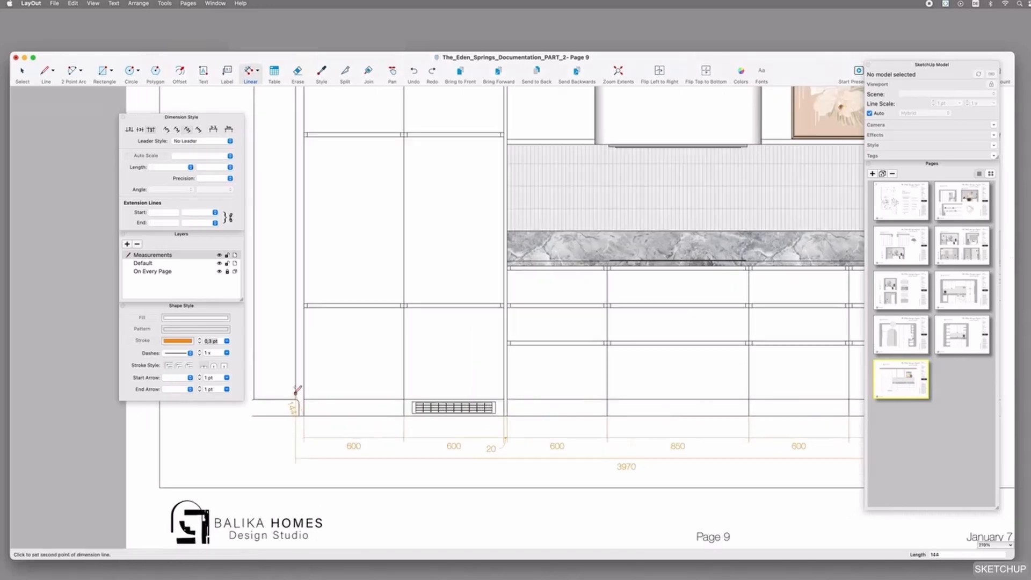
# Step: Dimension the narrow gap between the tall cabinets and the skirting end to complete the lower row
pyautogui.scroll(2, 297, 404)
pyautogui.press('Escape')
pyautogui.click(308, 367)
pyautogui.click(296, 367)
pyautogui.click(309, 452)
pyautogui.scroll(-2, 477, 403)
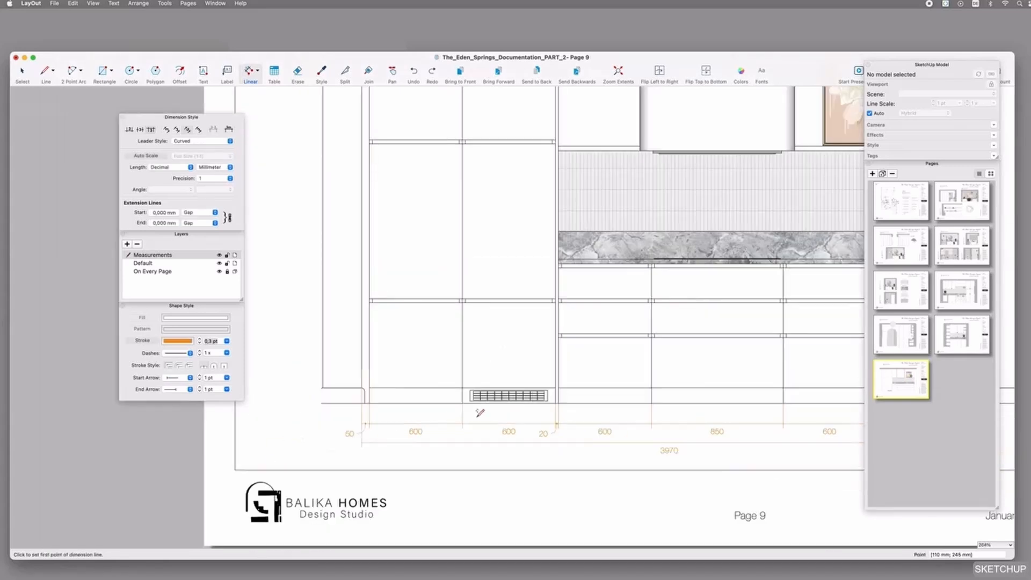
# Step: Add the overall floor-to-ceiling height dimension beside the worktop end of the kitchen elevation and adjust its offset
pyautogui.scroll(-4, 480, 412)
pyautogui.click(634, 393)
pyautogui.click(634, 415)
pyautogui.press('space')
pyautogui.click(649, 382)
pyautogui.moveTo(652, 319); pyautogui.dragTo(658, 325)
# Step: Try to dimension the base cabinet height beside the worktop end of the elevation
pyautogui.click(249, 73)
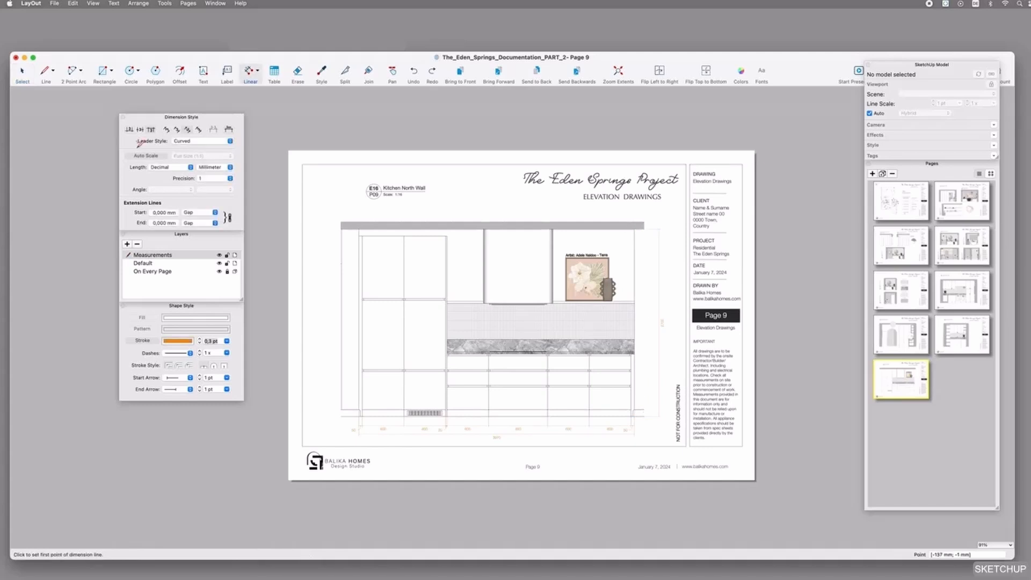
pyautogui.scroll(4, 607, 374)
pyautogui.click(638, 429)
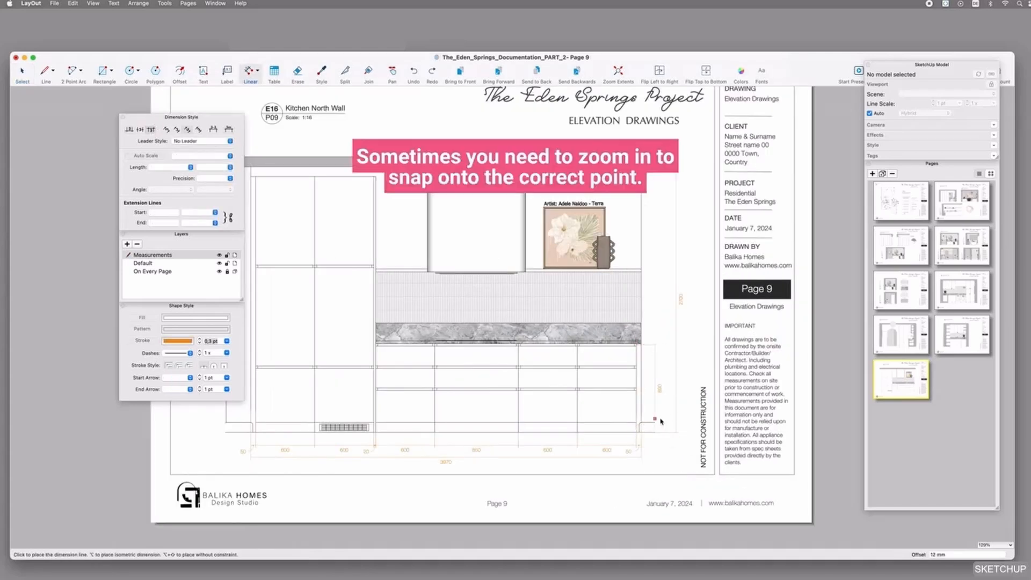
pyautogui.scroll(8, 638, 342)
pyautogui.scroll(4, 641, 344)
pyautogui.click(640, 350)
pyautogui.click(691, 352)
pyautogui.press('space')
pyautogui.click(689, 355)
pyautogui.press('Delete')
pyautogui.scroll(-5, 663, 298)
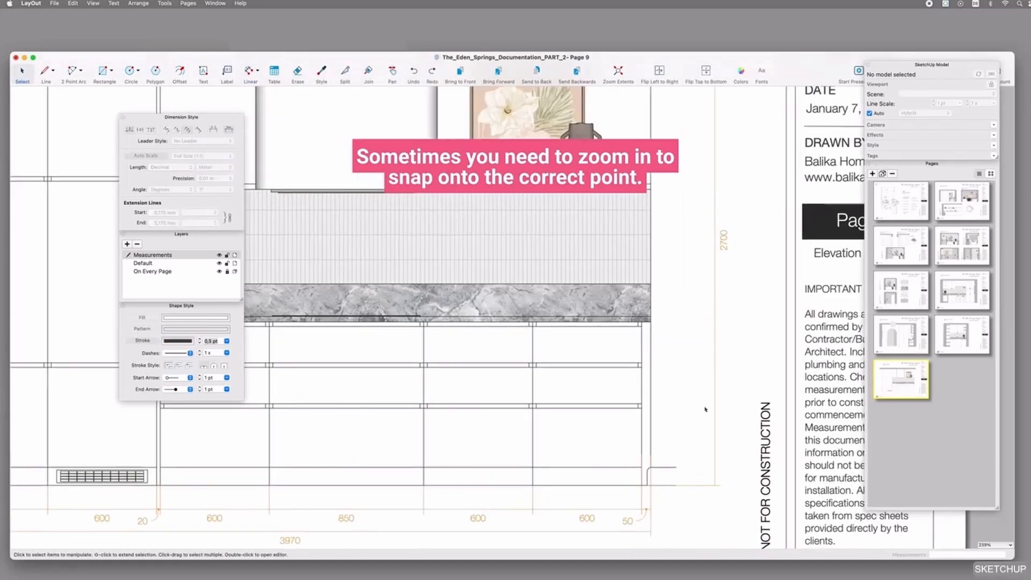
# Step: Dimension the height from the floor to the underside of the worktop, inside the overall height dimension
pyautogui.scroll(2, 706, 413)
pyautogui.press('d')
pyautogui.click(625, 505)
pyautogui.click(627, 299)
pyautogui.click(682, 298)
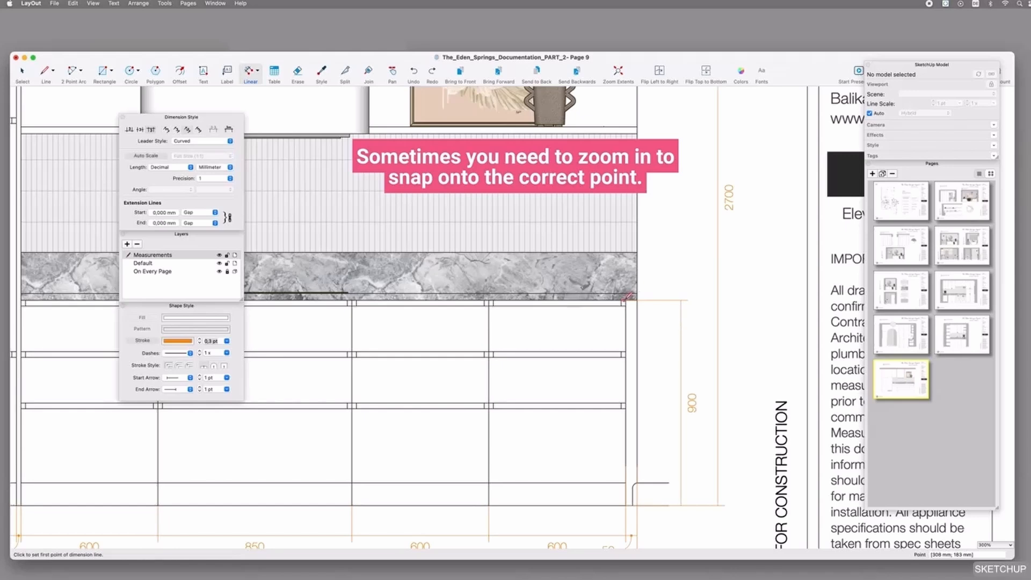
# Step: Dimension the worktop thickness and marble upstand height, and move the worktop's dimension text clear with a leader
pyautogui.click(636, 293)
pyautogui.click(636, 252)
pyautogui.click(684, 294)
pyautogui.press('space')
pyautogui.click(679, 297)
pyautogui.moveTo(680, 297); pyautogui.dragTo(668, 275)
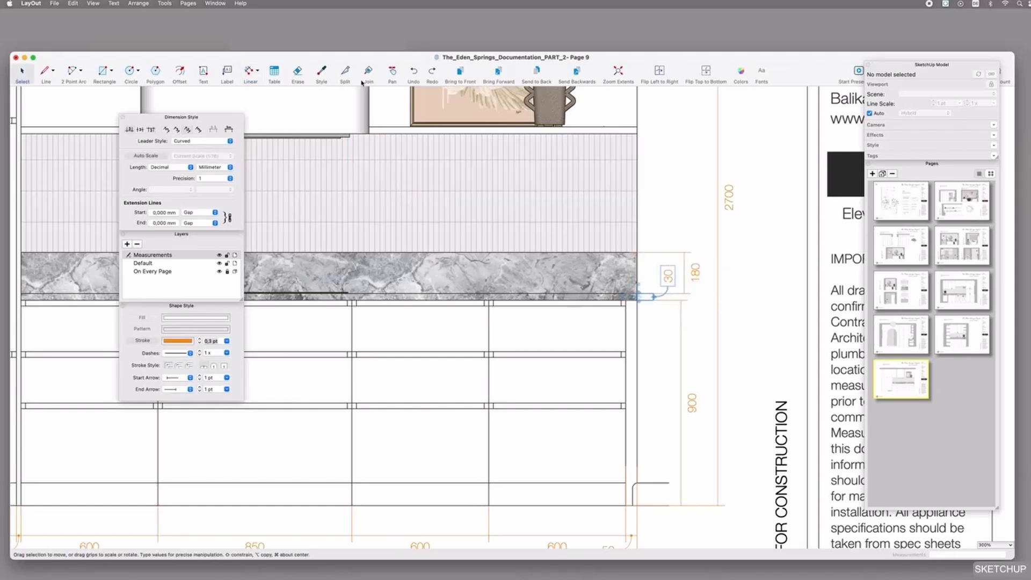
# Step: Dimension the tiled backsplash height above the marble and align it with the vertical dimension row
pyautogui.press('d')
pyautogui.click(617, 252)
pyautogui.click(613, 134)
pyautogui.click(694, 196)
pyautogui.press('space')
pyautogui.moveTo(698, 253); pyautogui.dragTo(684, 252)
# Step: Dimension the thin ledge above the tiles and the wall height from the ledge to the ceiling
pyautogui.scroll(-2, 660, 204)
pyautogui.moveTo(656, 161); pyautogui.dragTo(653, 322, button='middle')
pyautogui.click(250, 72)
pyautogui.click(636, 354)
pyautogui.click(636, 347)
pyautogui.click(675, 355)
pyautogui.click(632, 347)
pyautogui.click(632, 149)
pyautogui.click(676, 351)
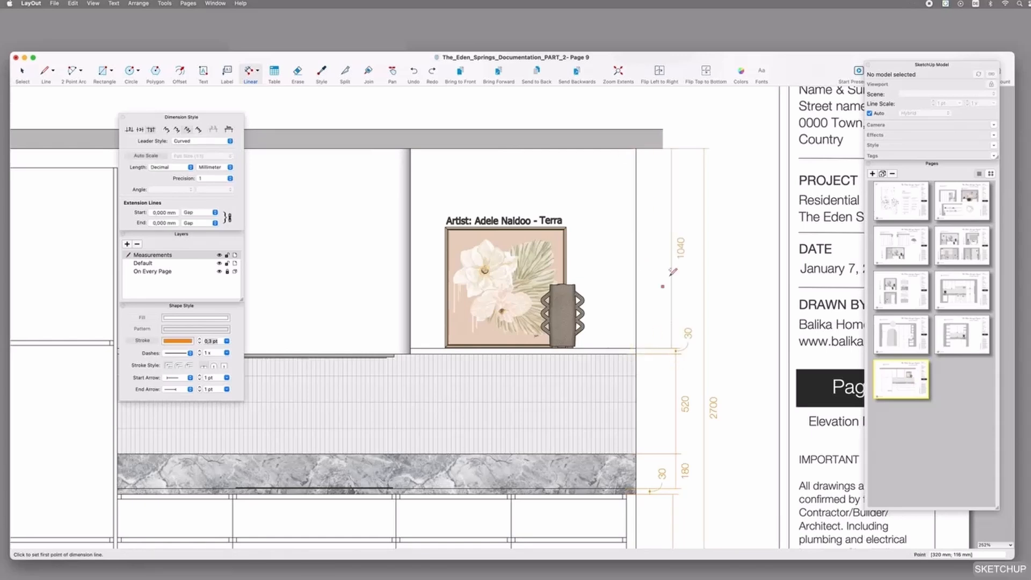
# Step: Dimension the widths of the wall sections in a row above the kitchen north wall's ceiling
pyautogui.scroll(-5, 696, 232)
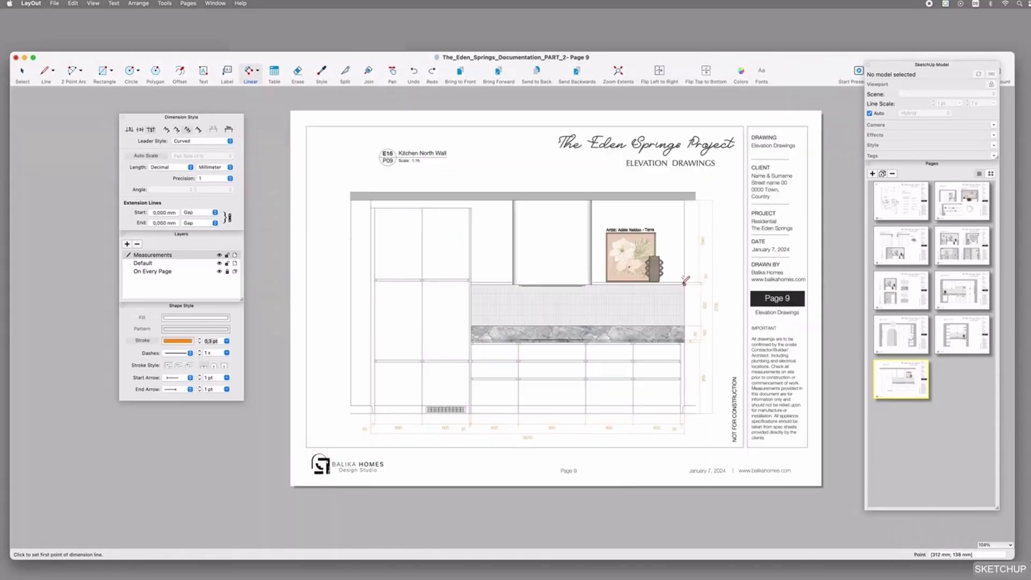
pyautogui.click(589, 200)
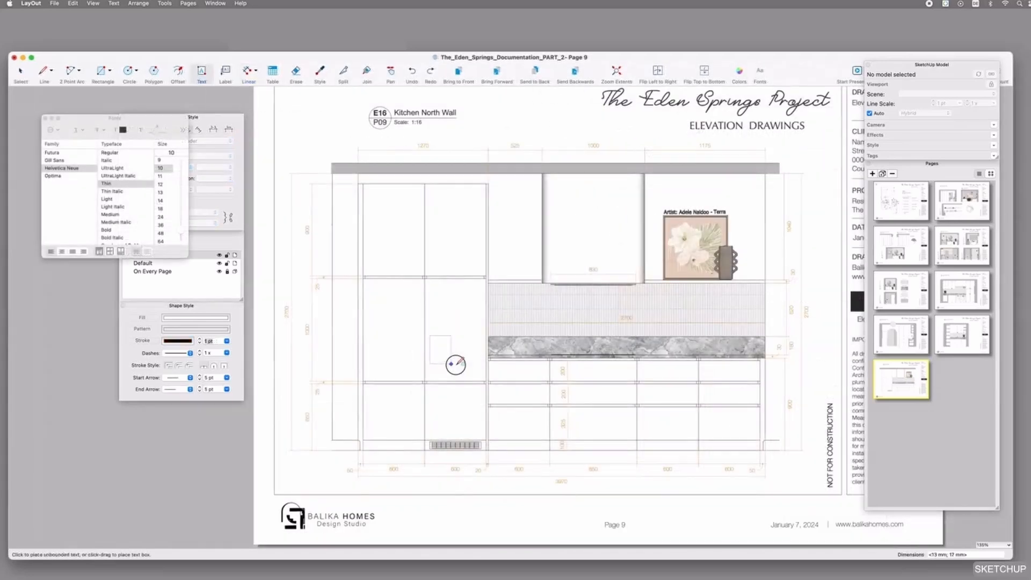
# Step: Add a text note on the tall fridge cabinet reading "Height needs to be adjusted depending on fridge model"
pyautogui.moveTo(429, 335); pyautogui.dragTo(486, 368)
pyautogui.write('Height needs to be adjusted depending on fridge model')
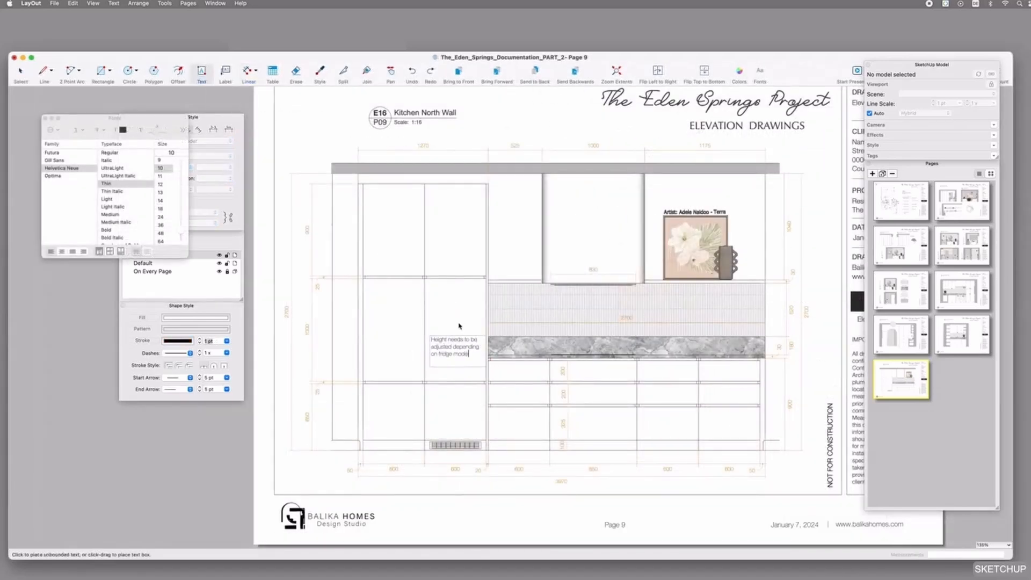
pyautogui.press('Escape')
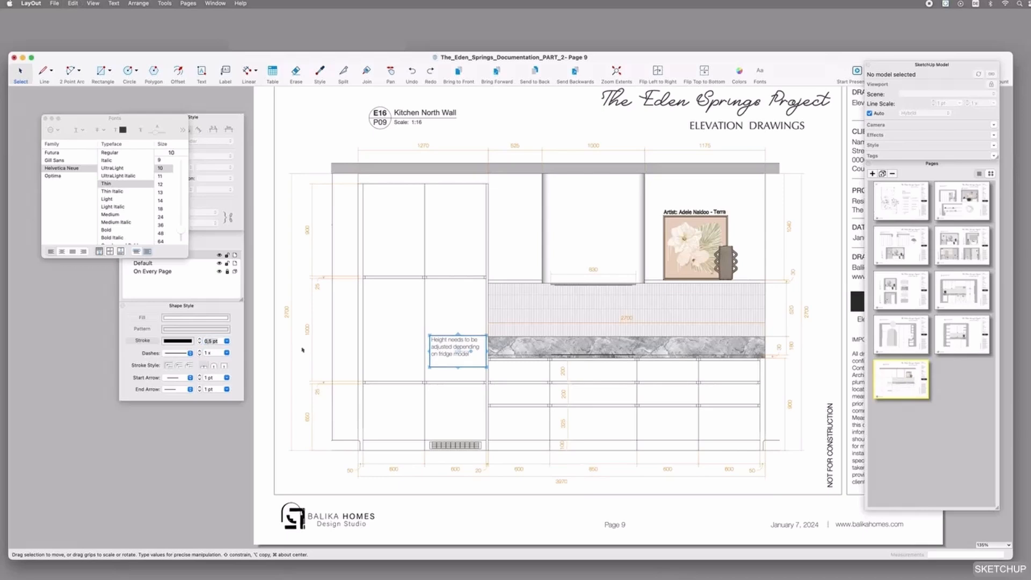
# Step: Centre the fridge note's text in its box and nudge the box into place on the cabinet door
pyautogui.click(110, 251)
pyautogui.click(61, 251)
pyautogui.moveTo(460, 348); pyautogui.dragTo(457, 349)
pyautogui.click(204, 432)
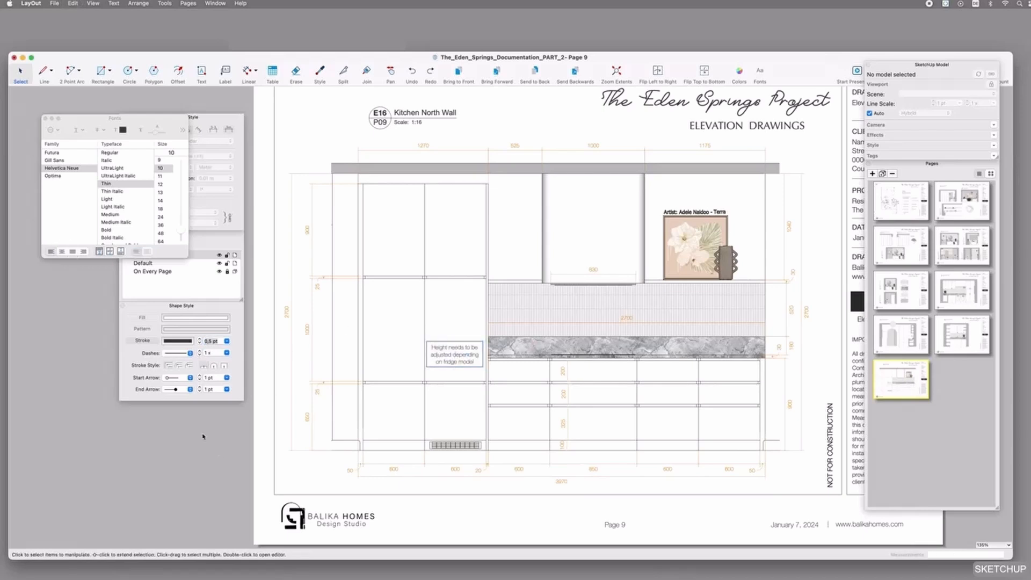
# Step: Go to the Elevation Plan on page 1 and bring the Elevation Symbols scrapbook beside the floor plan
pyautogui.scroll(-1, 204, 435)
pyautogui.scroll(-1, 617, 389)
pyautogui.moveTo(617, 388); pyautogui.dragTo(592, 383, button='middle')
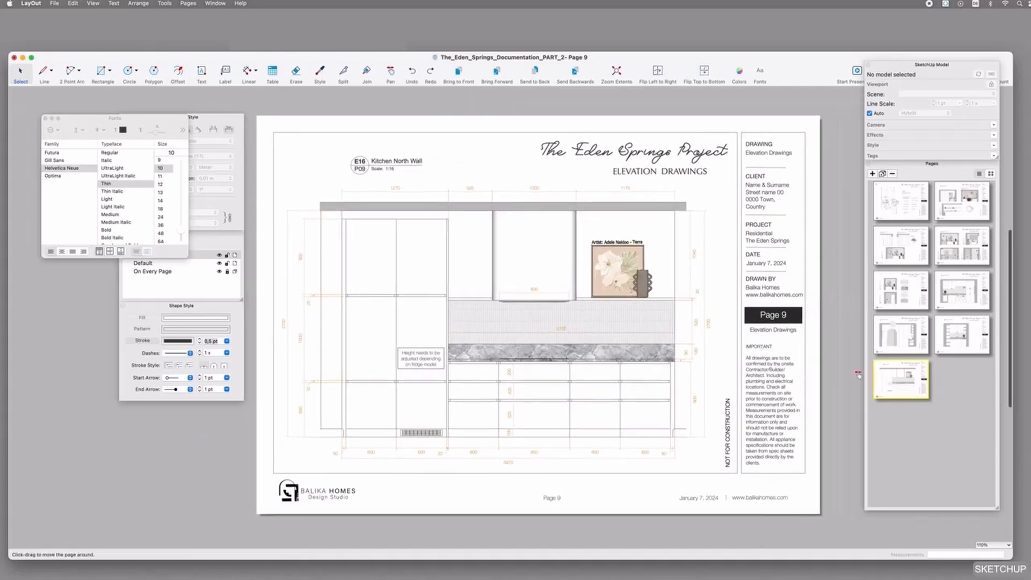
pyautogui.click(892, 194)
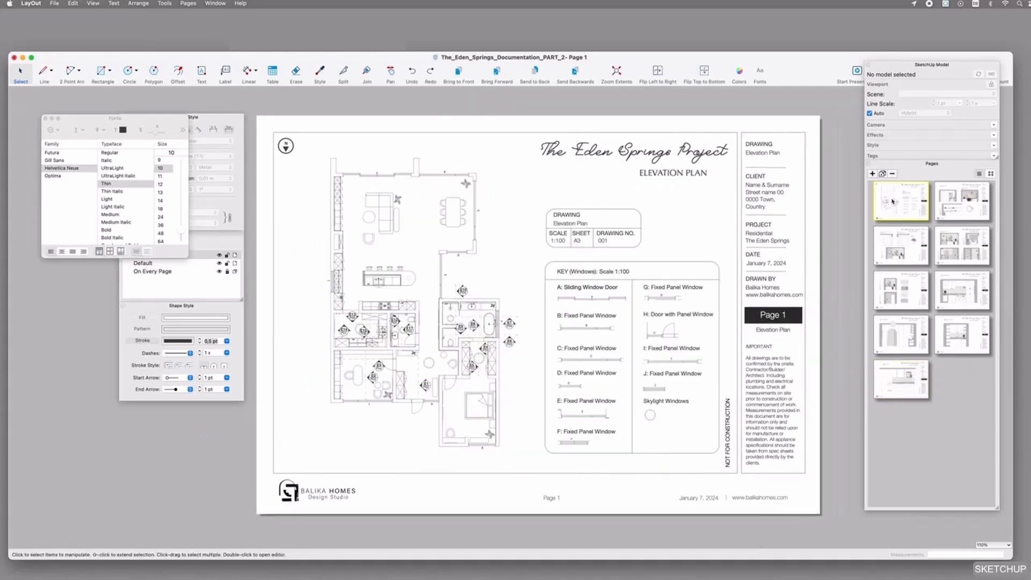
pyautogui.scroll(2, 308, 260)
pyautogui.click(45, 160)
pyautogui.click(214, 3)
pyautogui.click(236, 227)
pyautogui.moveTo(958, 39); pyautogui.dragTo(593, 131)
# Step: Place a horizontal elevation line in front of the kitchen's north run and size it to the run's width
pyautogui.scroll(1, 393, 270)
pyautogui.moveTo(590, 194); pyautogui.dragTo(391, 292)
pyautogui.moveTo(404, 231); pyautogui.dragTo(391, 276)
pyautogui.moveTo(350, 230); pyautogui.dragTo(355, 293)
pyautogui.moveTo(337, 293); pyautogui.dragTo(327, 293)
pyautogui.moveTo(452, 293); pyautogui.dragTo(449, 302)
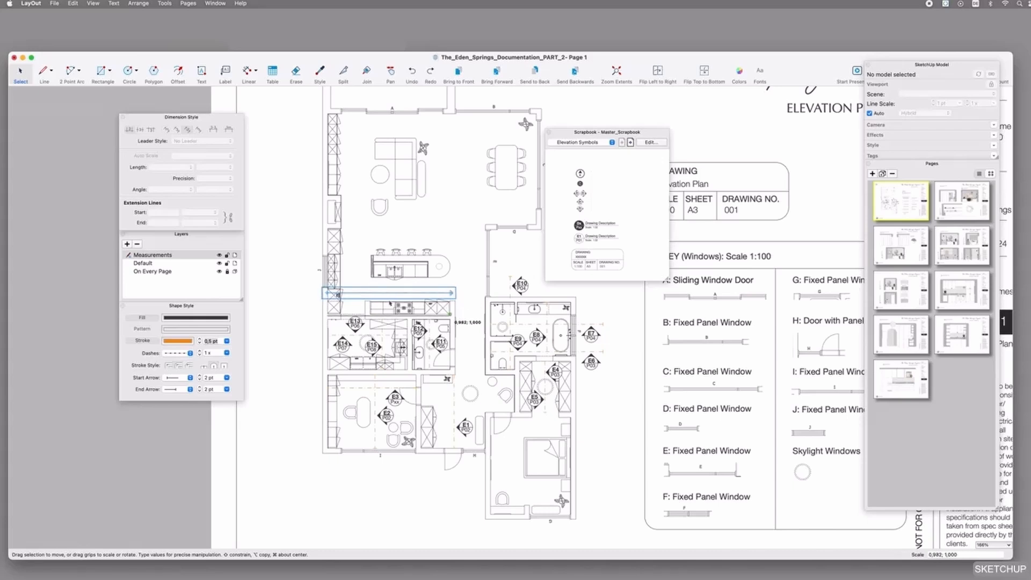
# Step: Fit the elevation line to the north run and place an elevation marker above its end near the island
pyautogui.scroll(7, 383, 304)
pyautogui.moveTo(481, 261); pyautogui.dragTo(331, 256)
pyautogui.click(322, 282)
pyautogui.moveTo(275, 283); pyautogui.dragTo(354, 283)
pyautogui.keyDown('alt'); pyautogui.moveTo(330, 249); pyautogui.dragTo(489, 252); pyautogui.keyUp('alt')
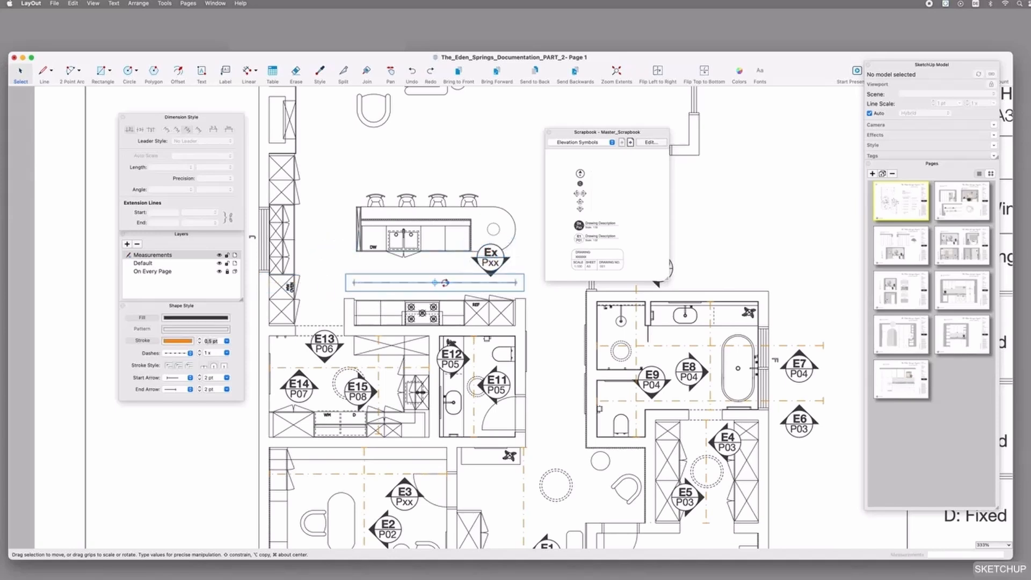
# Step: Label the new kitchen elevation marker E16 with page reference P09
pyautogui.doubleClick(490, 252)
pyautogui.click(515, 255)
pyautogui.doubleClick(500, 256)
pyautogui.click(498, 255)
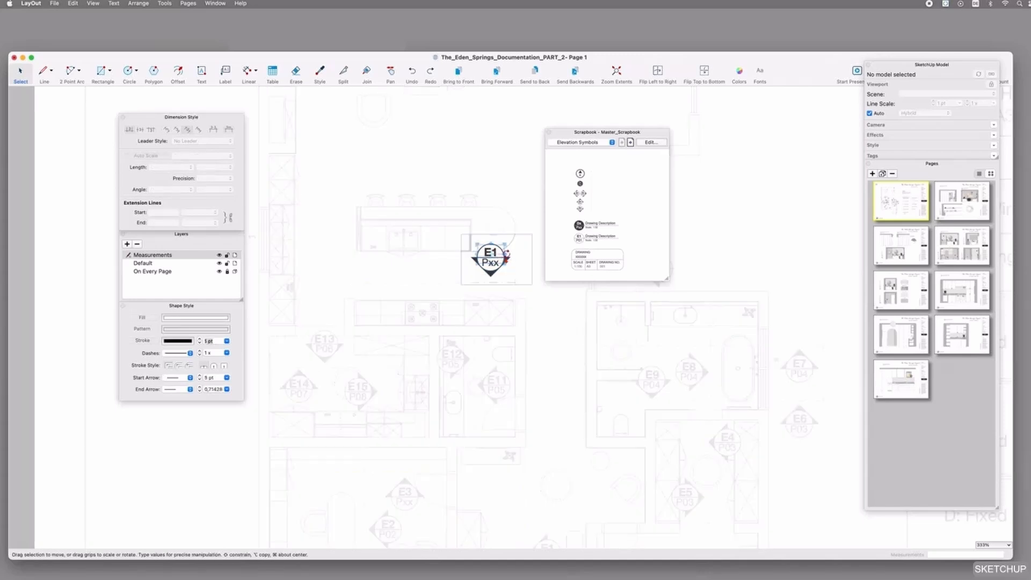
pyautogui.write('6')
pyautogui.scroll(3, 510, 256)
pyautogui.doubleClick(488, 274)
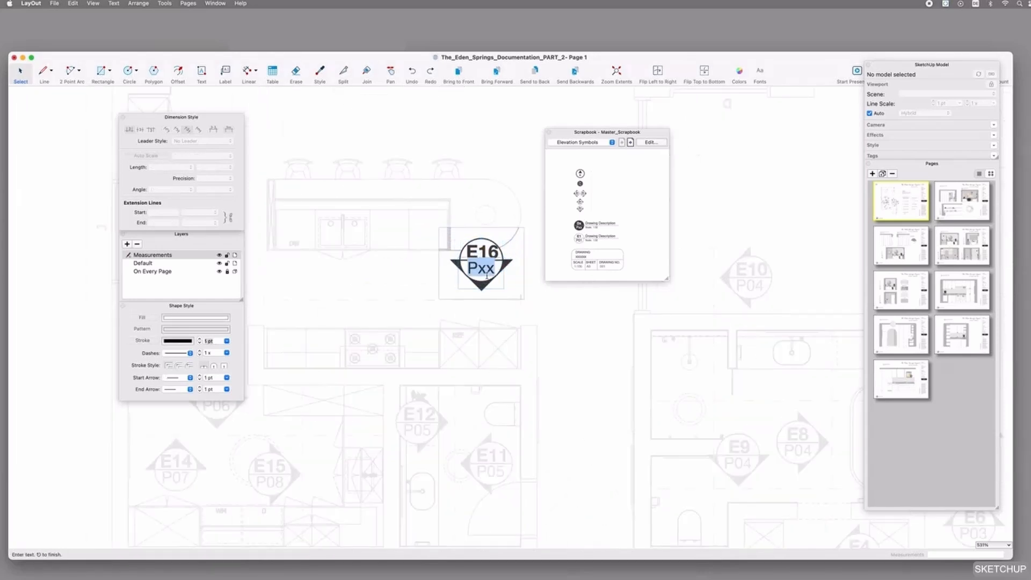
pyautogui.click(582, 291)
# Step: Return to page 9, move the scrapbook window clear of the drawing and duplicate the page
pyautogui.scroll(-8, 455, 283)
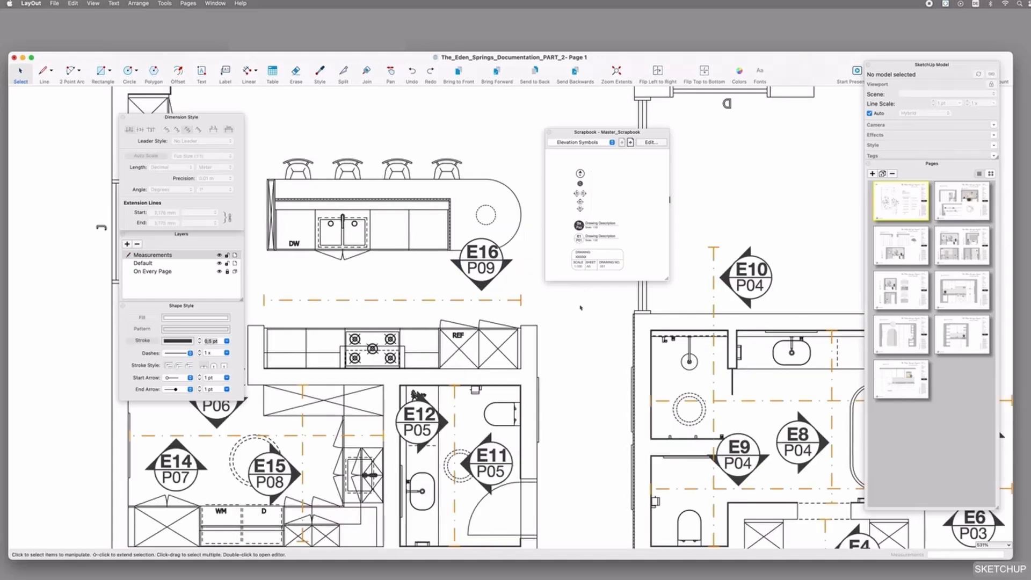
pyautogui.click(898, 381)
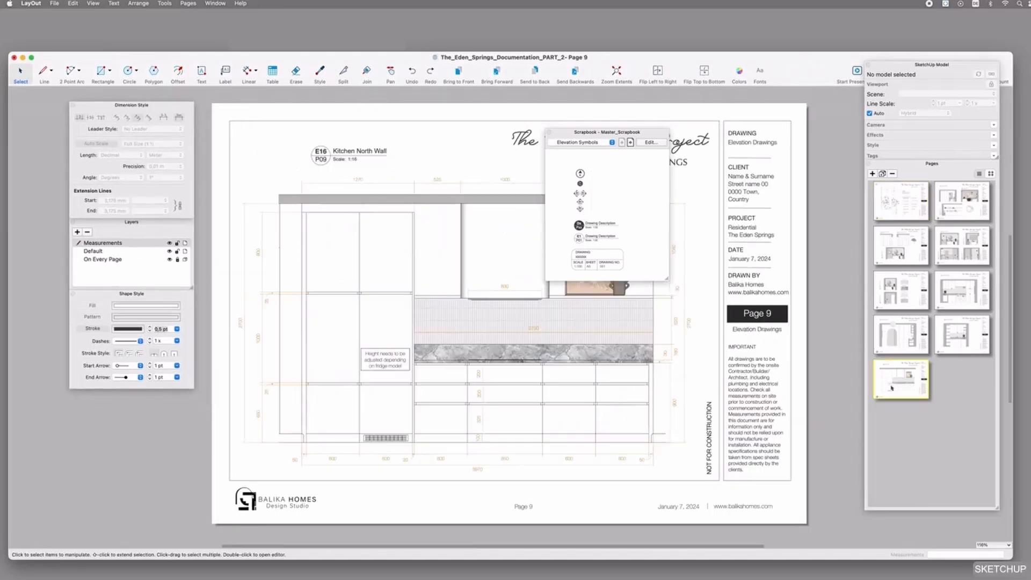
pyautogui.moveTo(564, 132); pyautogui.dragTo(768, 57)
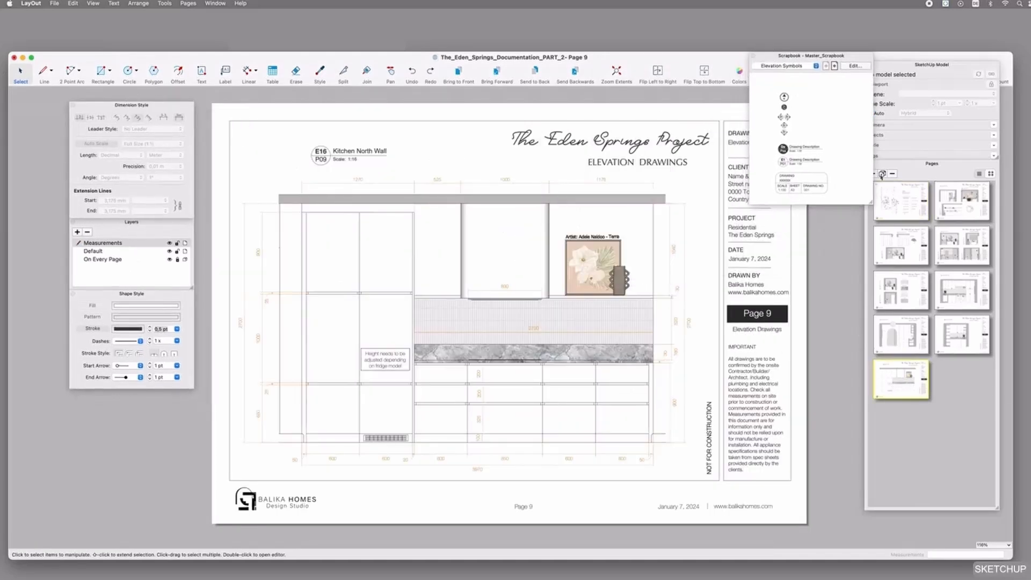
pyautogui.click(882, 173)
# Step: Clear the dimensions and fridge note from the duplicated page and show scene E17 in its viewport
pyautogui.click(170, 251)
pyautogui.moveTo(691, 452); pyautogui.dragTo(242, 184)
pyautogui.press('Delete')
pyautogui.press('super+z')
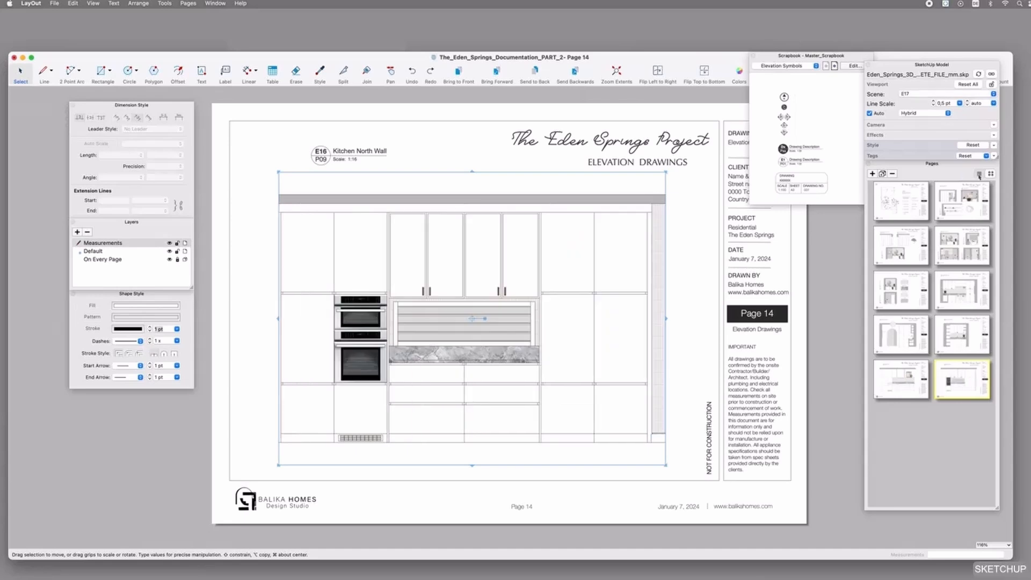
# Step: Move the duplicated page up the page order so it directly follows page 9
pyautogui.click(978, 174)
pyautogui.click(991, 173)
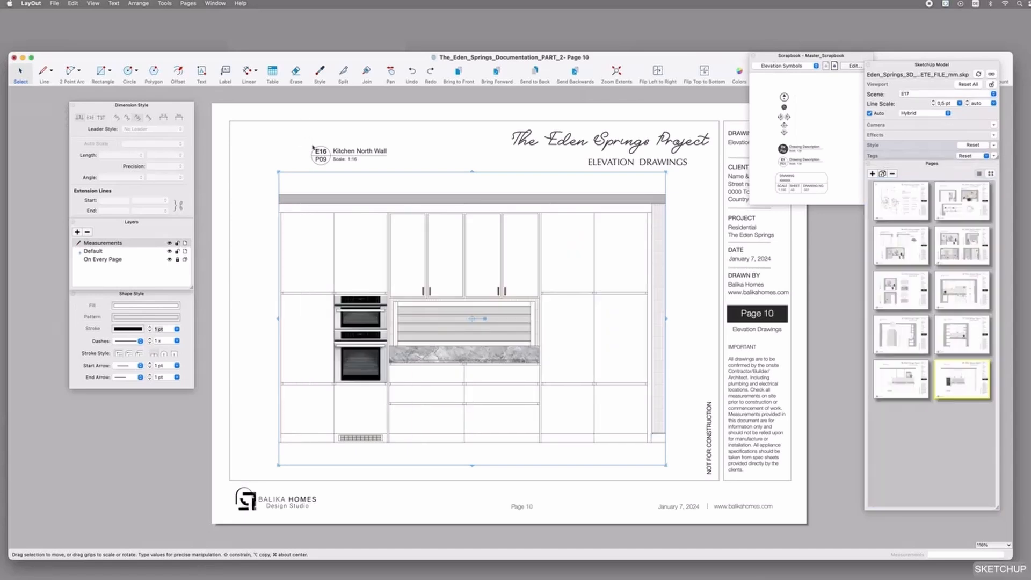
# Step: Change the drawing title on page 10 to Kitchen East Wall
pyautogui.scroll(3, 312, 147)
pyautogui.click(361, 153)
pyautogui.doubleClick(382, 153)
pyautogui.doubleClick(382, 153)
# Step: Change the drawing tag beside the title to E17 with page reference P10
pyautogui.click(331, 157)
pyautogui.doubleClick(331, 157)
pyautogui.press('BackSpace')
pyautogui.write('7')
pyautogui.click(327, 166)
pyautogui.doubleClick(327, 167)
pyautogui.write('P10')
pyautogui.click(409, 186)
# Step: Crop the east wall viewport's side edges around the cabinetry and shift the view to centre it on the sheet
pyautogui.click(658, 325)
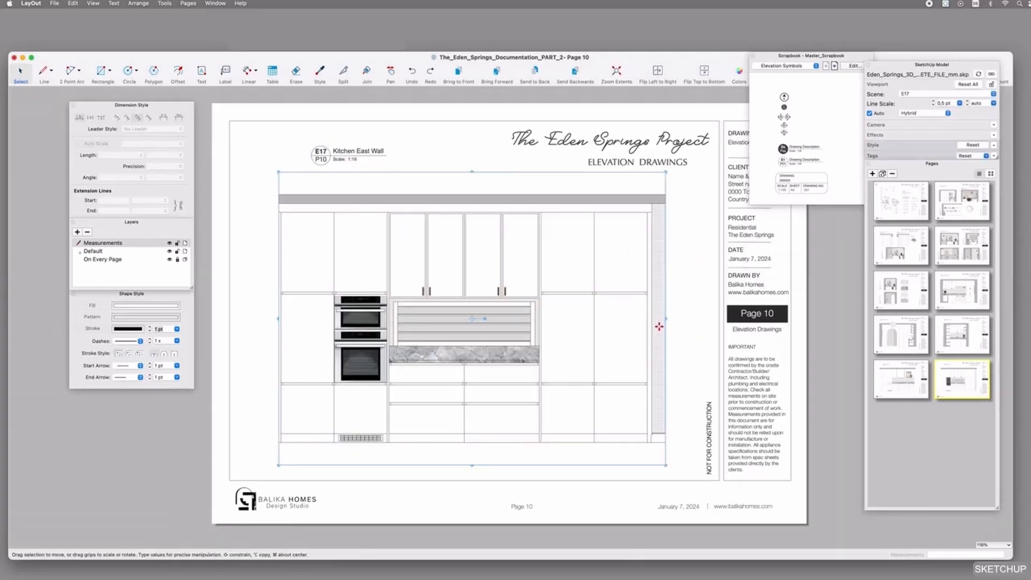
pyautogui.moveTo(665, 320); pyautogui.dragTo(657, 319)
pyautogui.moveTo(276, 318); pyautogui.dragTo(218, 318)
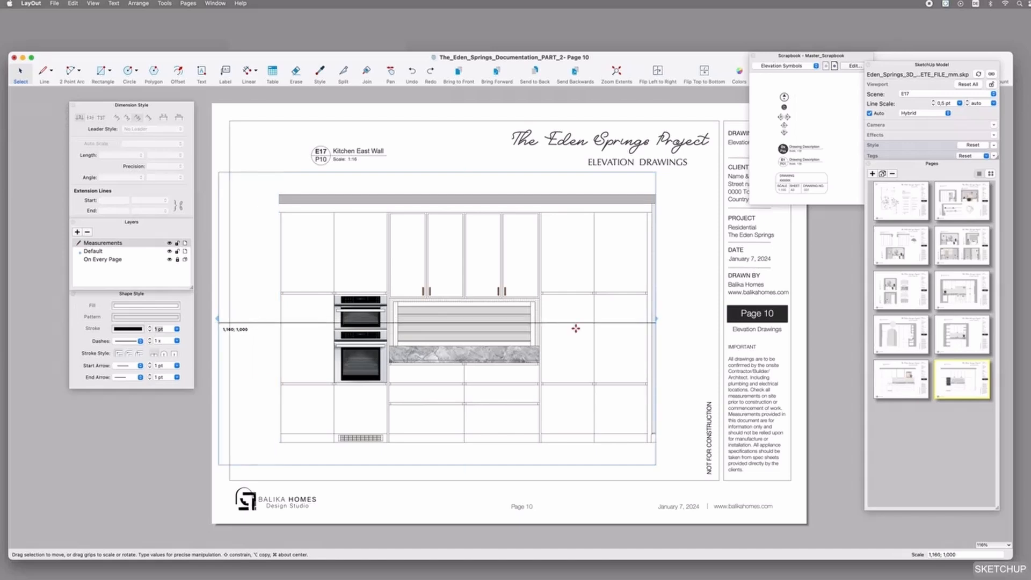
pyautogui.hotkey('shift', 'Right')
pyautogui.hotkey('shift', 'Right')
pyautogui.hotkey('shift', 'Right')
pyautogui.moveTo(241, 317); pyautogui.dragTo(292, 318)
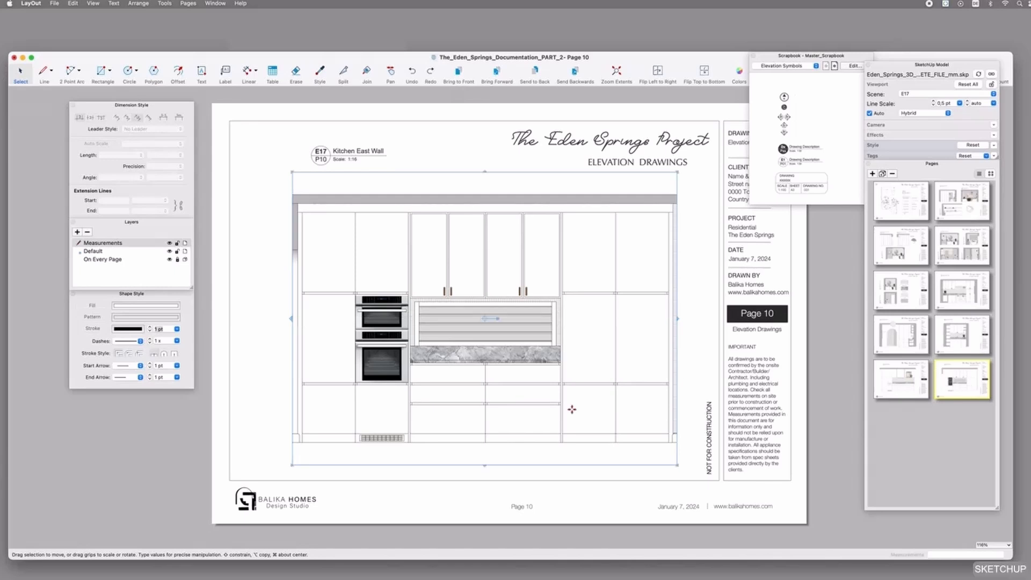
pyautogui.click(704, 351)
# Step: Activate the Measurements layer and dimension the overall width of the east wall above the ceiling
pyautogui.doubleClick(107, 244)
pyautogui.click(246, 70)
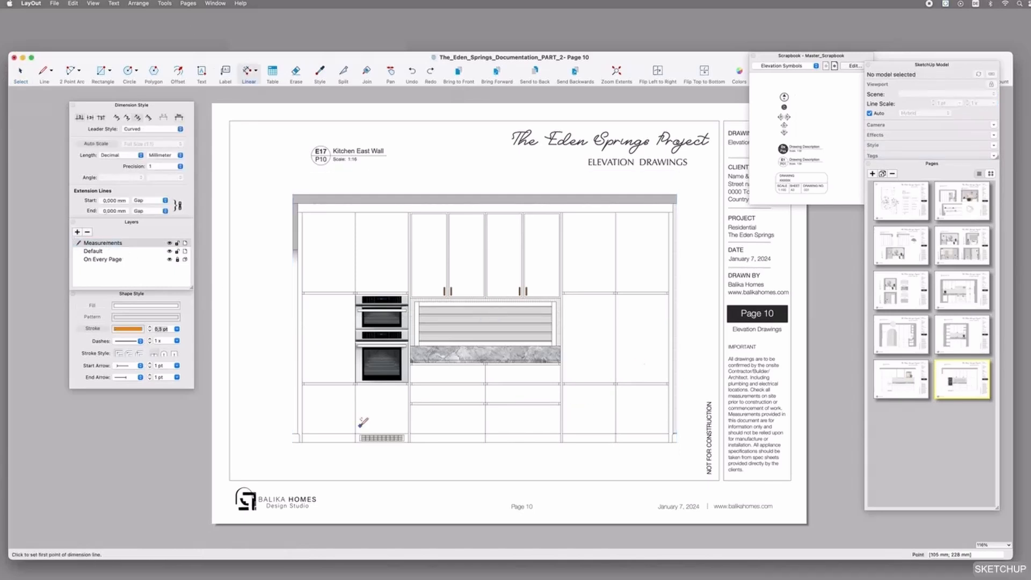
pyautogui.click(293, 203)
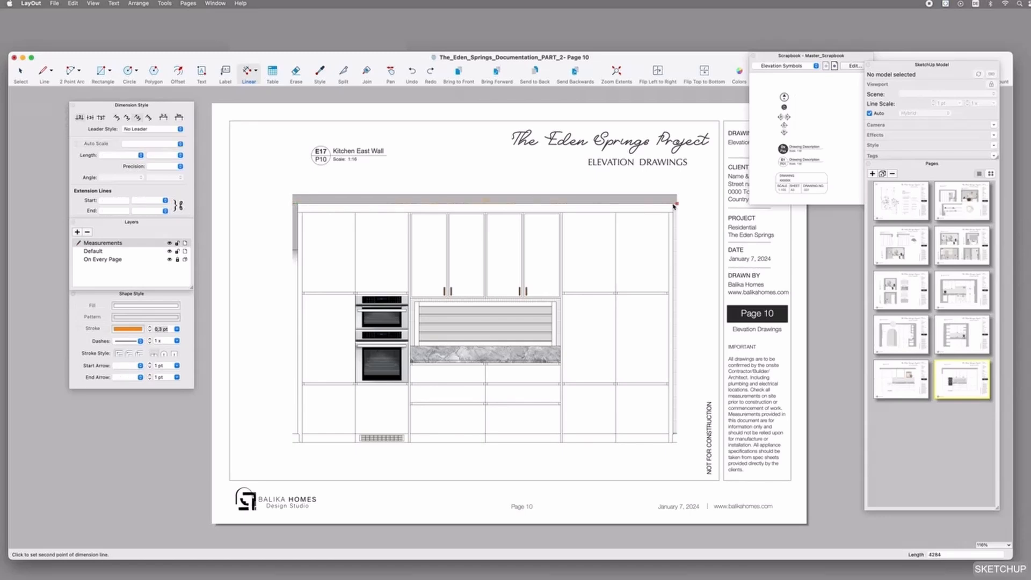
pyautogui.scroll(3, 675, 204)
pyautogui.click(676, 203)
pyautogui.scroll(-3, 673, 199)
pyautogui.click(660, 170)
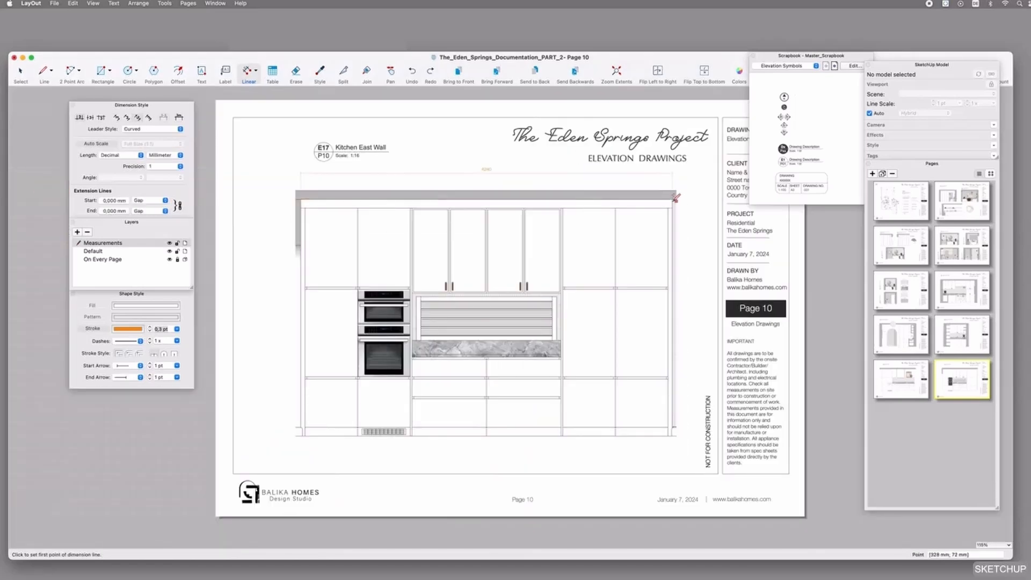
# Step: Dimension the right-hand side filler and the outermost tall cabinet in a row below the overall width
pyautogui.scroll(4, 677, 203)
pyautogui.click(677, 207)
pyautogui.click(662, 207)
pyautogui.click(638, 126)
pyautogui.click(662, 207)
pyautogui.click(482, 207)
pyautogui.click(577, 126)
# Step: Continue the upper dimension row with the next tall cabinet and the thin panel beside it
pyautogui.click(483, 206)
pyautogui.click(304, 206)
pyautogui.click(480, 127)
pyautogui.click(304, 207)
pyautogui.click(297, 206)
pyautogui.click(301, 126)
pyautogui.scroll(-5, 485, 232)
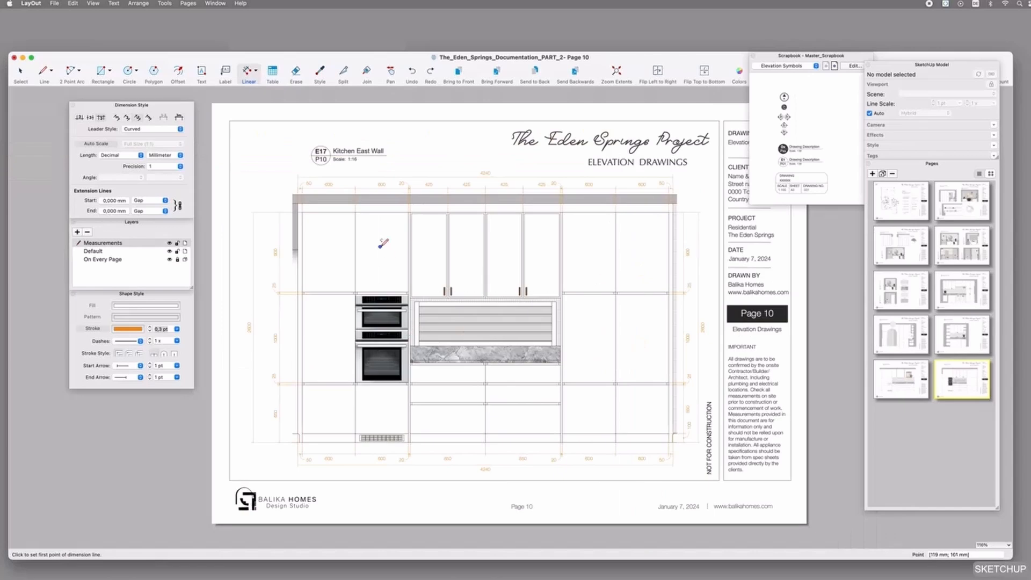
# Step: Dimension the bottom drawer front's height and the narrow gap above it
pyautogui.scroll(3, 443, 433)
pyautogui.click(441, 431)
pyautogui.scroll(8, 440, 393)
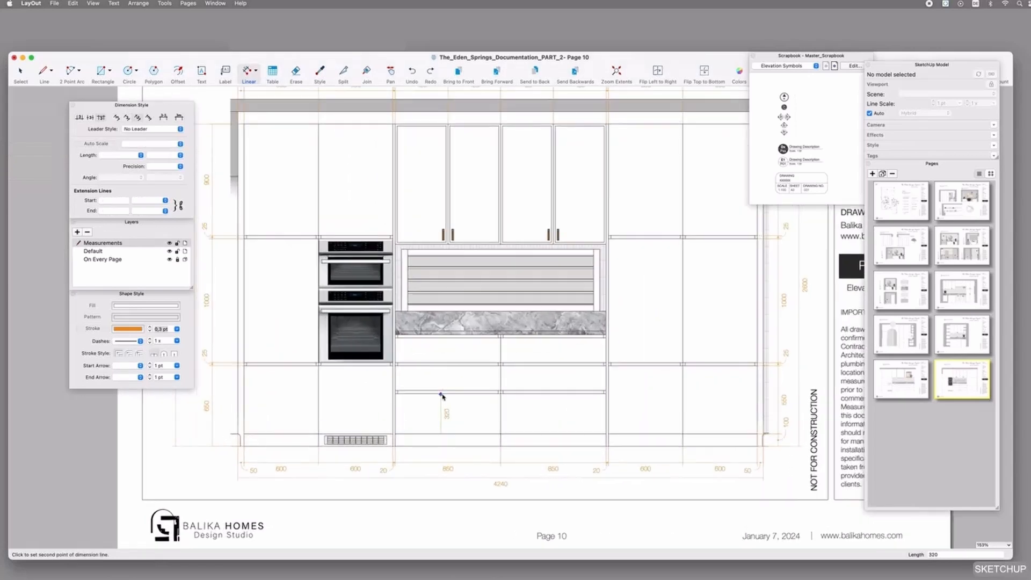
pyautogui.click(439, 393)
pyautogui.click(440, 394)
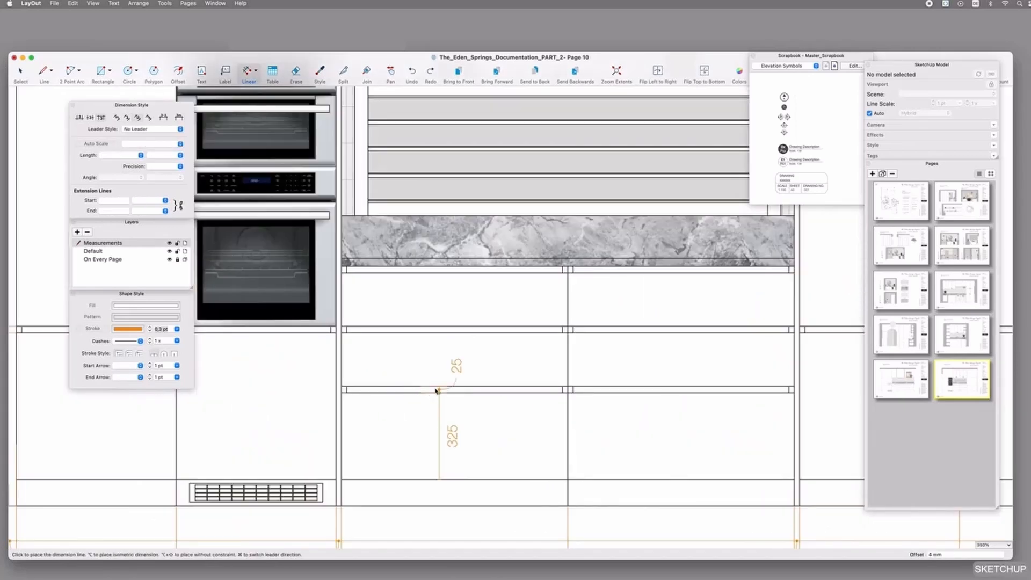
pyautogui.click(418, 388)
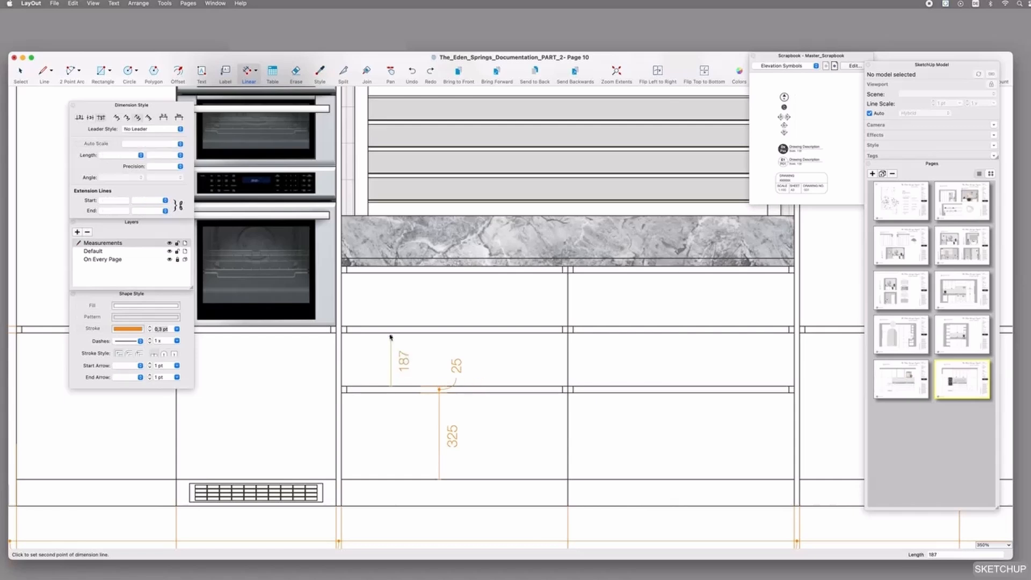
pyautogui.click(418, 329)
pyautogui.click(418, 329)
pyautogui.press('space')
pyautogui.press('Delete')
# Step: Dimension the heights of the top and middle drawer fronts under the worktop
pyautogui.click(252, 75)
pyautogui.click(412, 272)
pyautogui.click(411, 327)
pyautogui.click(409, 385)
# Step: Dimension the width of the marble worktop section between the tall cabinets
pyautogui.scroll(-3, 493, 387)
pyautogui.scroll(-2, 499, 386)
pyautogui.scroll(3, 340, 307)
pyautogui.scroll(-3, 341, 308)
pyautogui.scroll(2, 506, 313)
pyautogui.click(418, 334)
pyautogui.click(670, 333)
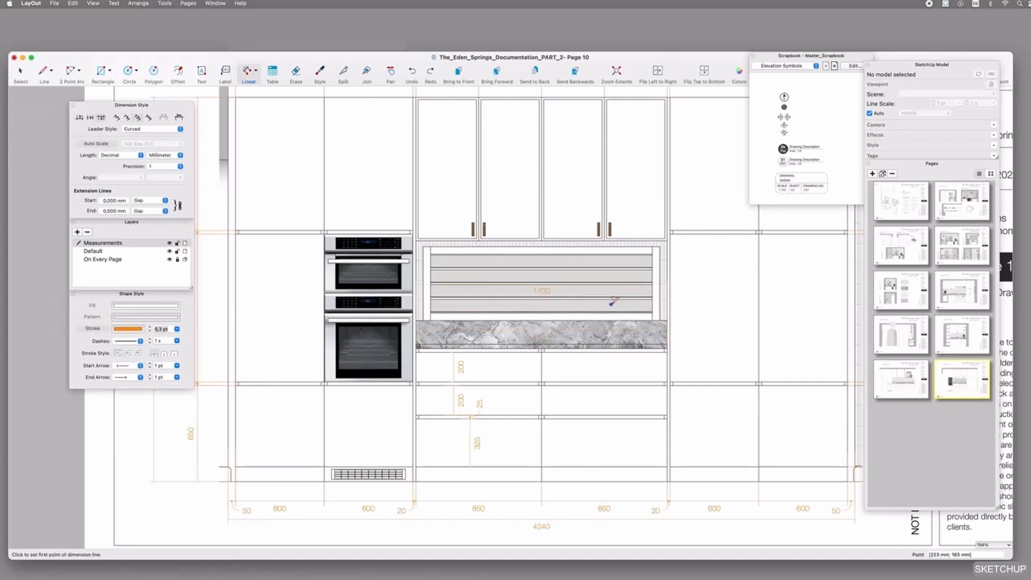
# Step: Dimension the heights of the marble upstand and the shutter niche beside the tall cabinets
pyautogui.scroll(2, 612, 301)
pyautogui.click(709, 329)
pyautogui.click(687, 326)
pyautogui.scroll(5, 686, 219)
pyautogui.press('Escape')
pyautogui.click(686, 217)
pyautogui.scroll(-2, 686, 217)
pyautogui.click(685, 426)
pyautogui.click(727, 417)
pyautogui.scroll(-5, 726, 417)
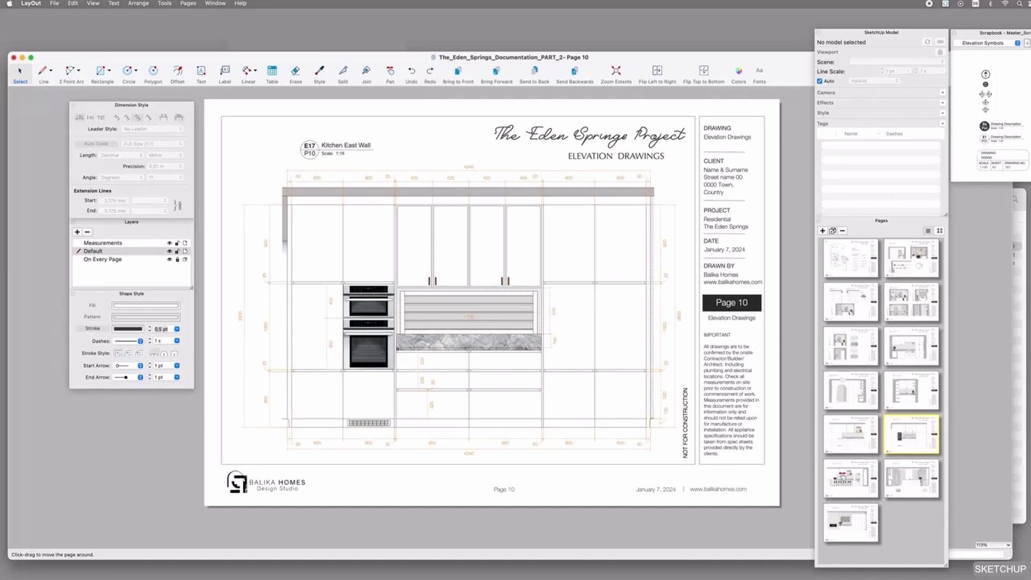
# Step: Review the kitchen island elevations on pages 11 and 12
pyautogui.click(844, 477)
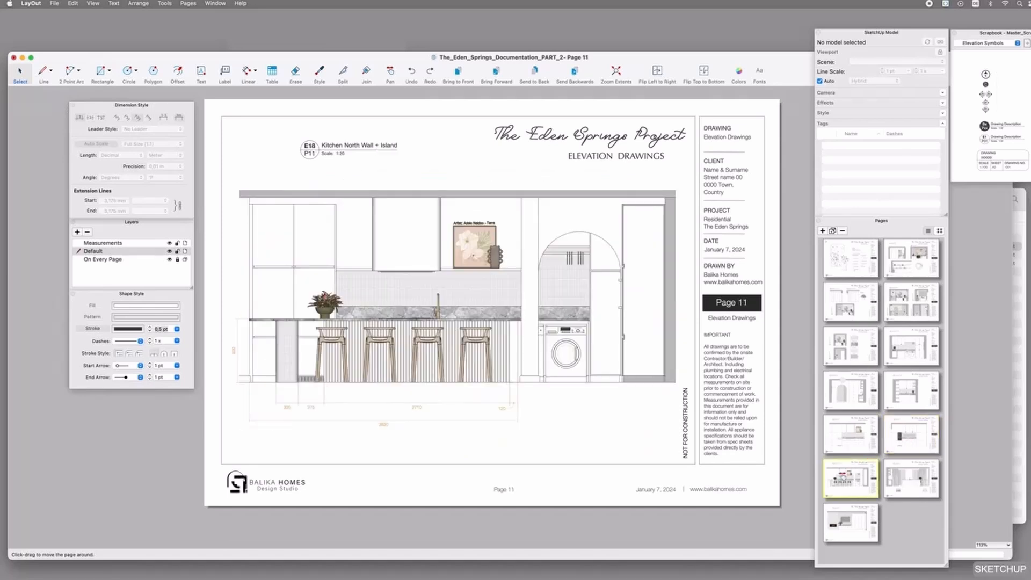
pyautogui.click(904, 482)
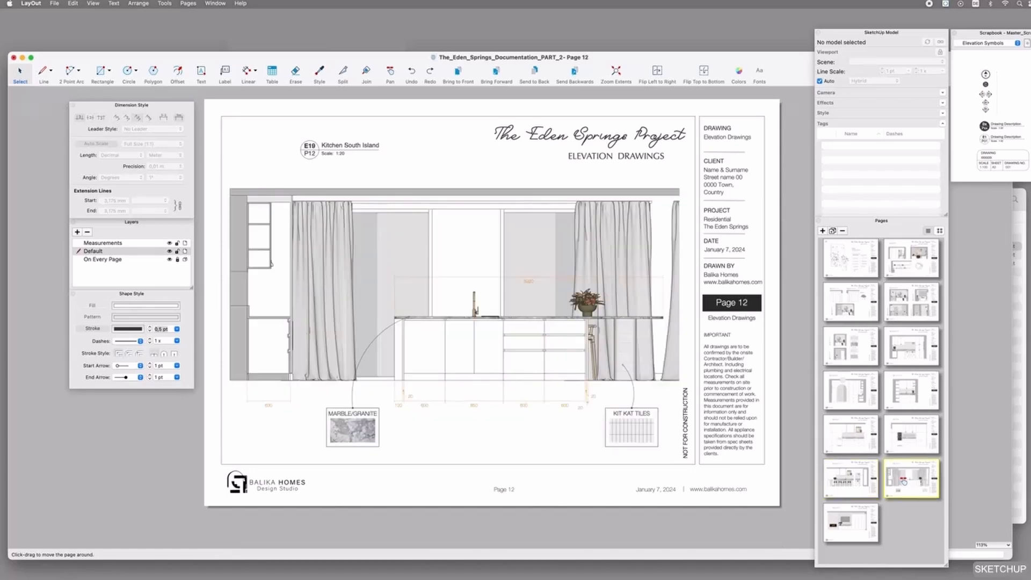
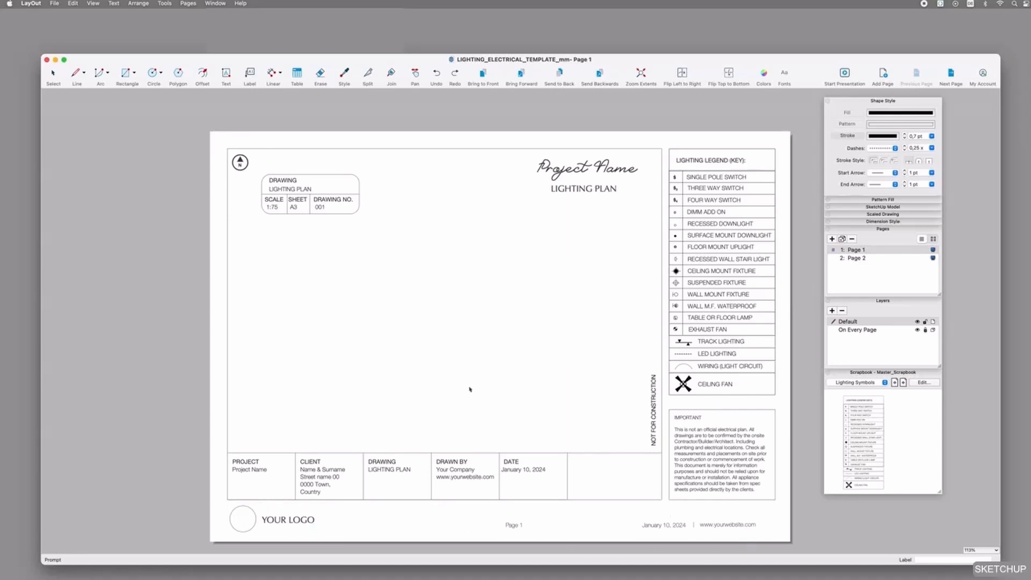
# Step: Examine the Electrical Symbols and Lighting Symbols pages of Master_Scrapbook in the lighting and electrical template
pyautogui.click(54, 3)
pyautogui.click(864, 380)
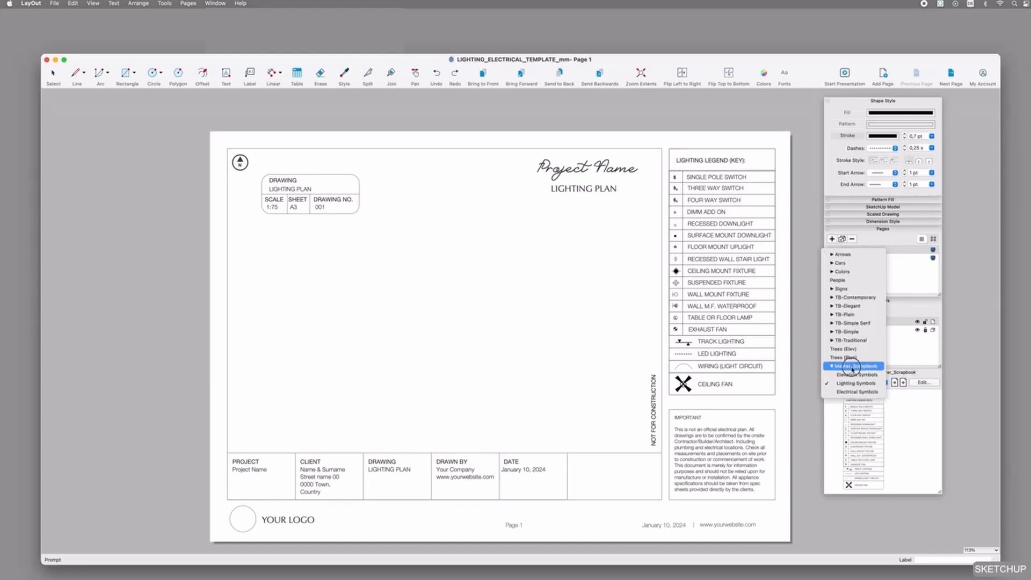
pyautogui.click(859, 369)
pyautogui.click(862, 385)
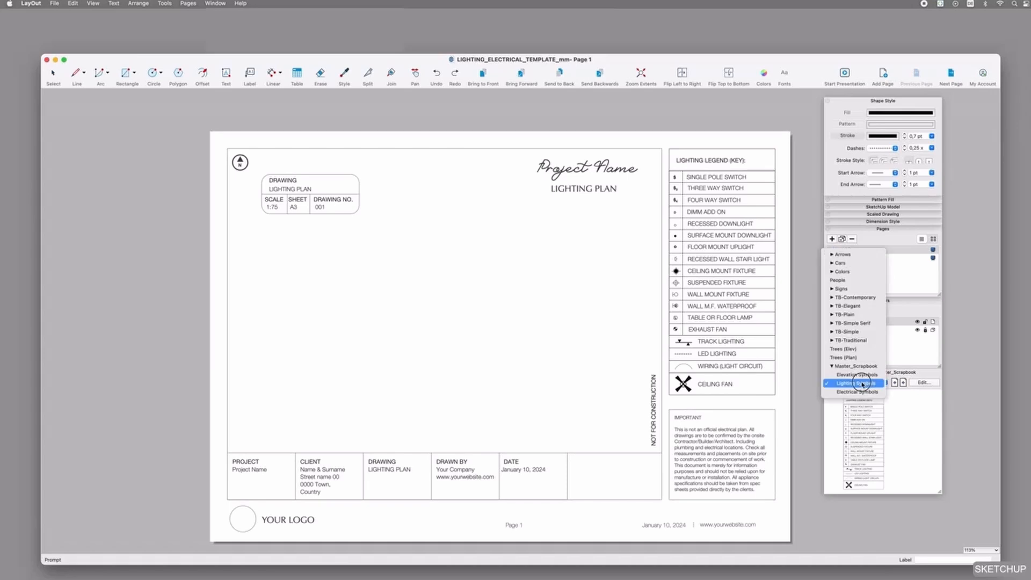
pyautogui.click(866, 392)
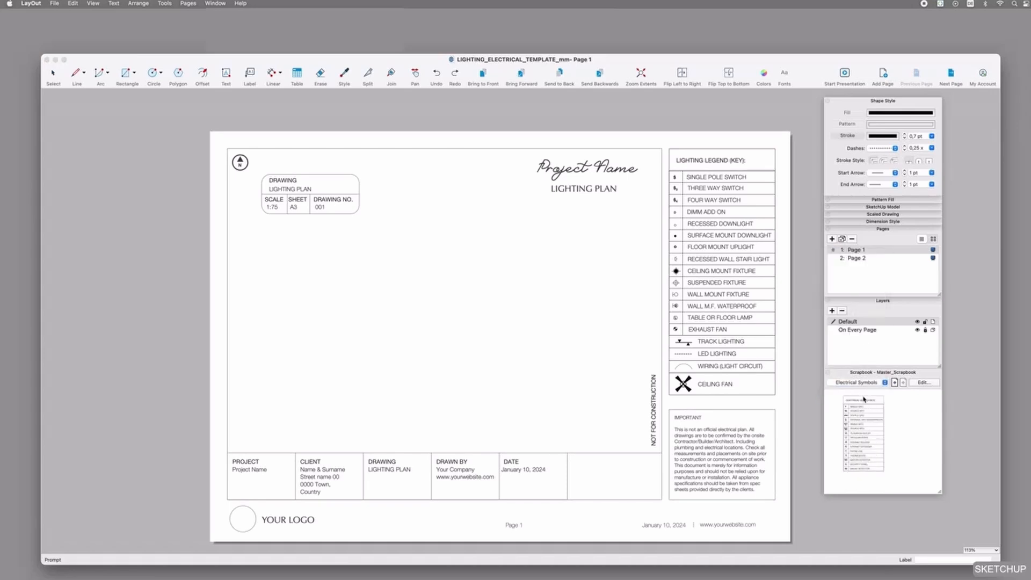
pyautogui.click(868, 384)
pyautogui.click(867, 376)
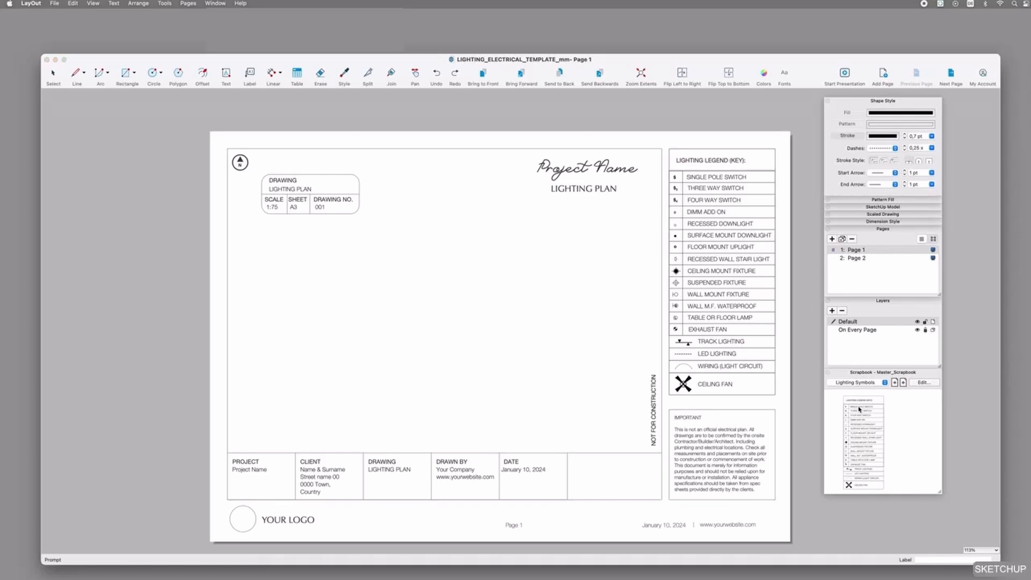
# Step: Edit the electrical legend in Master_Scrapbook, adding a row below SMOKE DETECTOR labelled "THIS IS A SAMPLE TEXT"
pyautogui.click(923, 382)
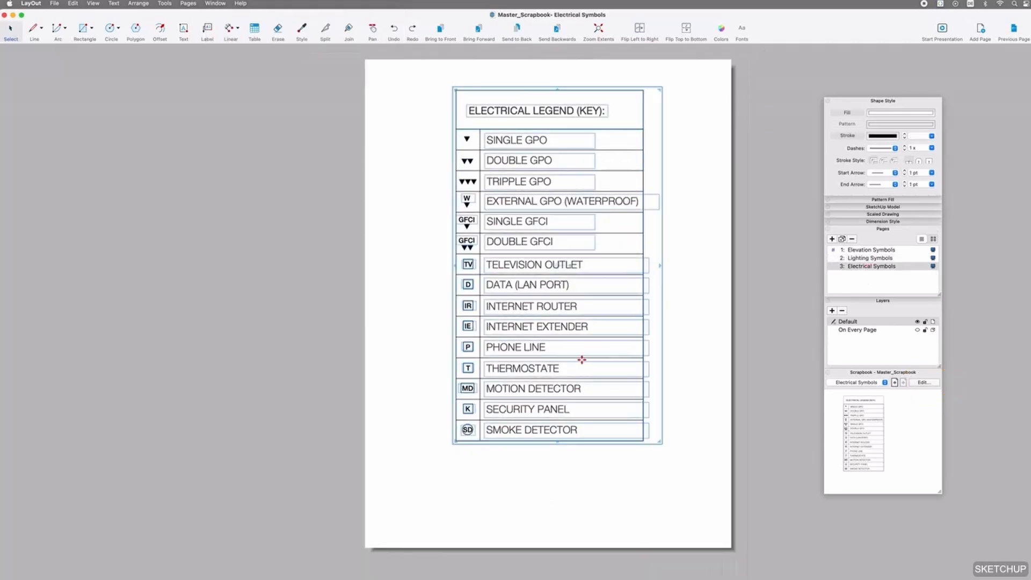
pyautogui.doubleClick(593, 433)
pyautogui.doubleClick(465, 441)
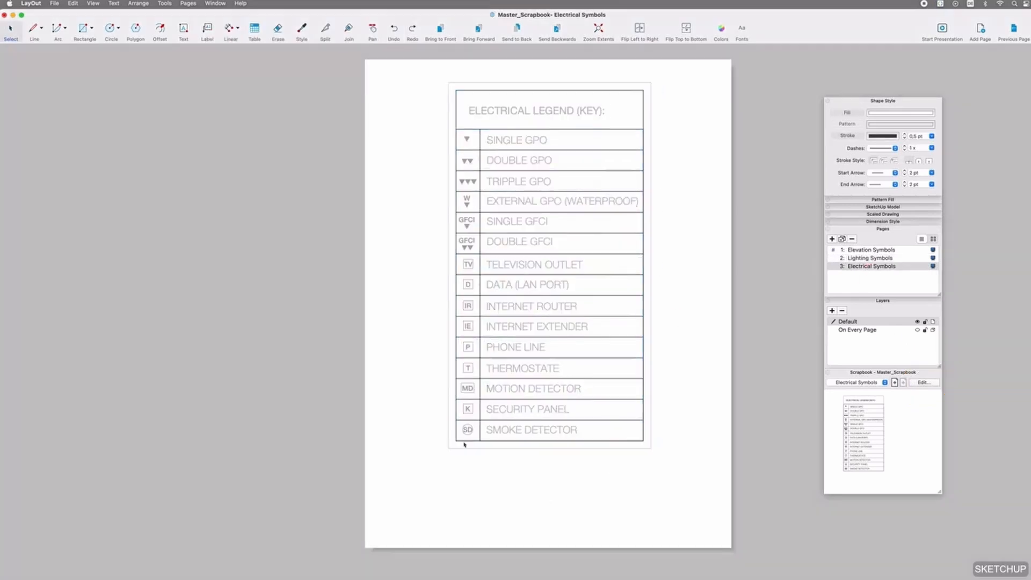
pyautogui.rightClick(508, 433)
pyautogui.click(543, 509)
pyautogui.click(507, 430)
pyautogui.keyDown('alt'); pyautogui.moveTo(507, 430); pyautogui.dragTo(548, 449); pyautogui.keyUp('alt')
pyautogui.doubleClick(548, 449)
pyautogui.write('THIS IS A SAMPLE TEXT')
pyautogui.press('Escape')
# Step: Draw a small circle as the symbol in the sample row of the electrical legend
pyautogui.click(111, 30)
pyautogui.scroll(3, 467, 454)
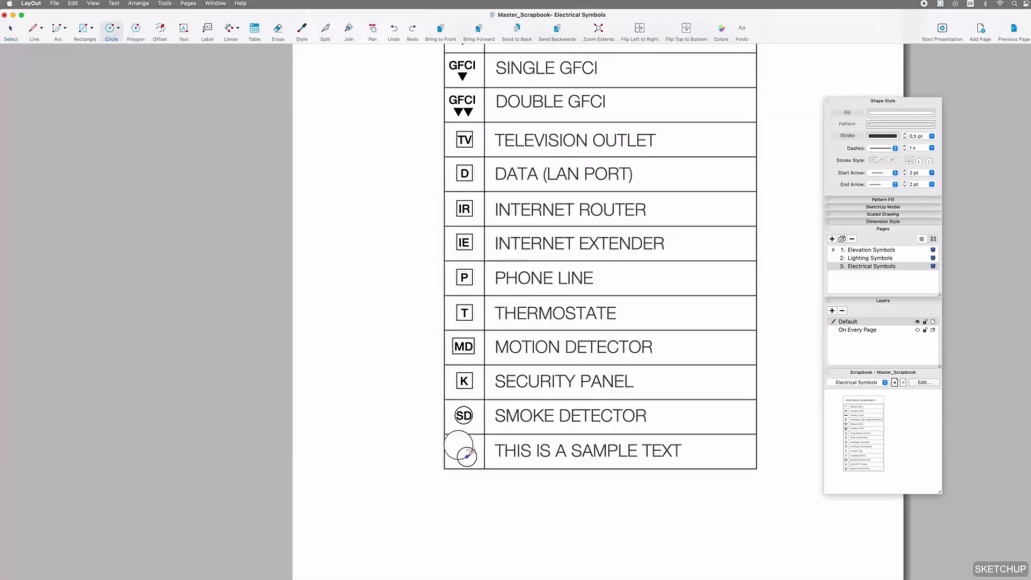
pyautogui.press('space')
pyautogui.moveTo(459, 446); pyautogui.dragTo(464, 452)
pyautogui.rightClick(465, 444)
pyautogui.click(498, 503)
pyautogui.click(183, 30)
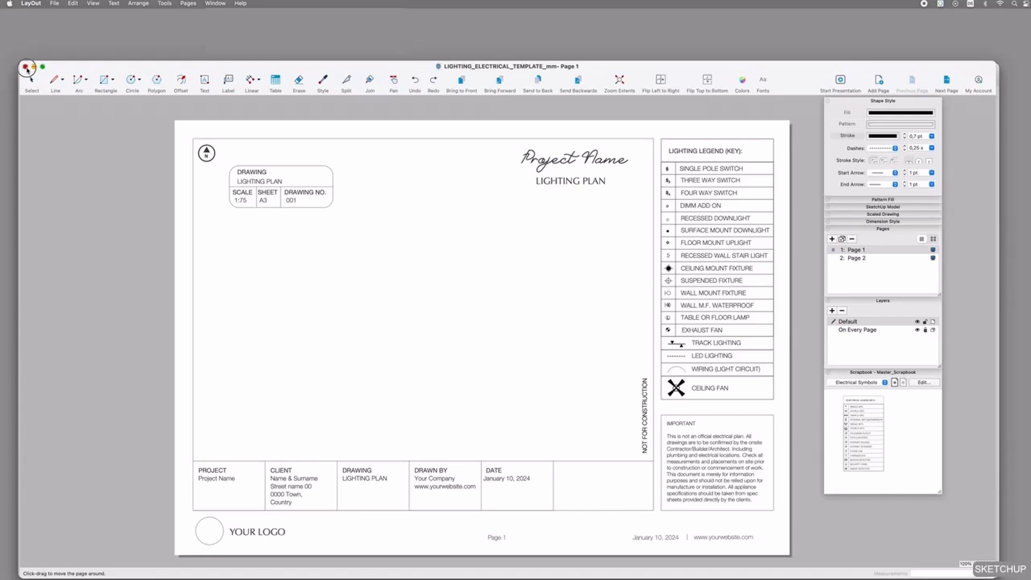
# Step: Close the open LIGHTING_ELECTRICAL_TEMPLATE_mm file and create a new document from the saved lighting and electrical template
pyautogui.click(26, 66)
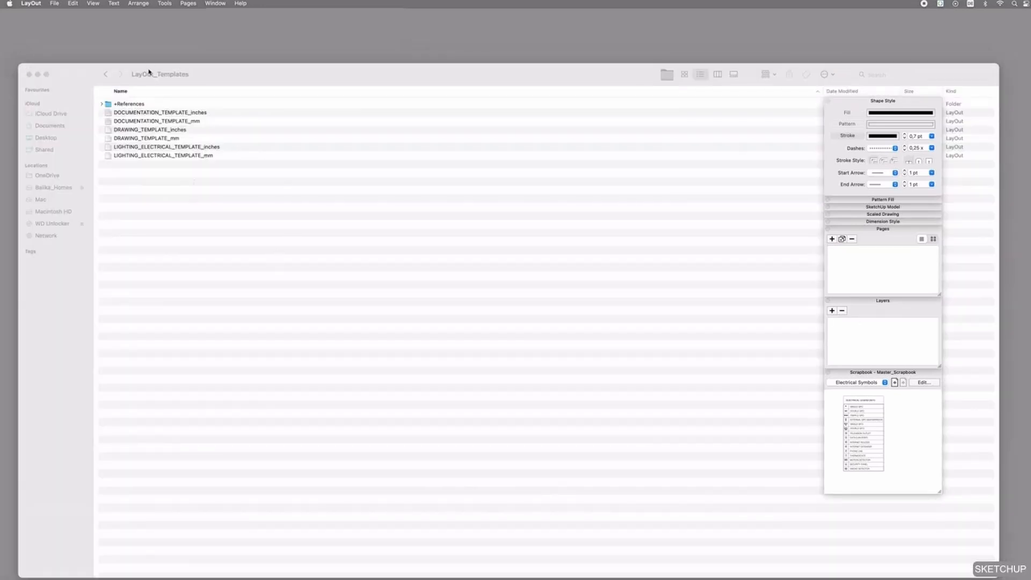
pyautogui.click(50, 4)
pyautogui.click(56, 14)
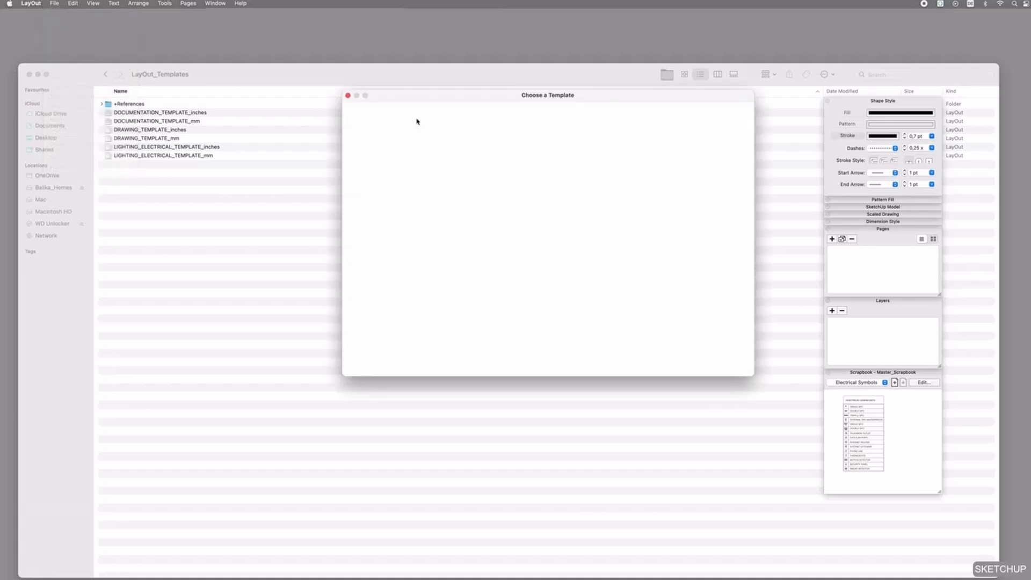
pyautogui.click(505, 116)
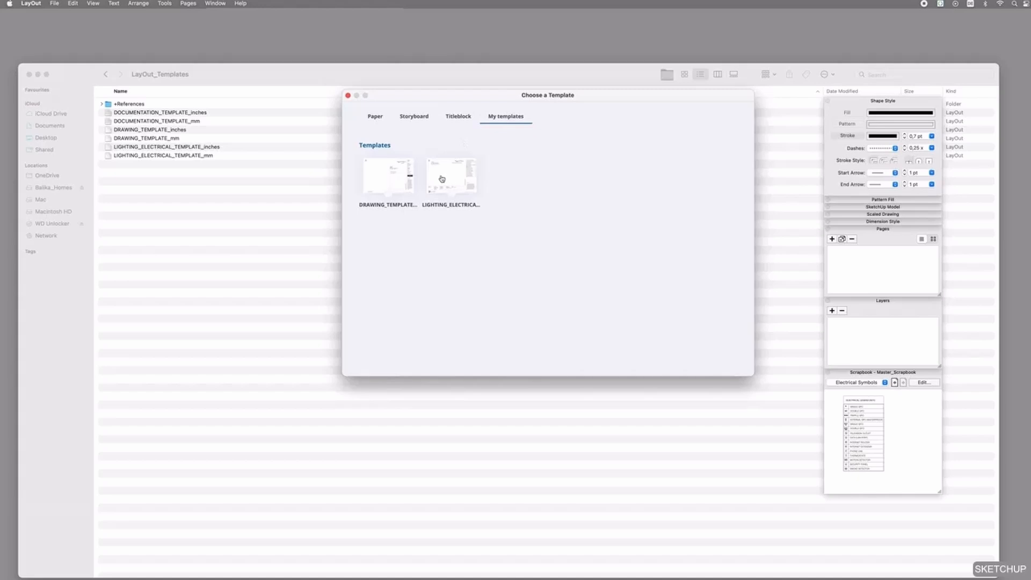
pyautogui.doubleClick(458, 176)
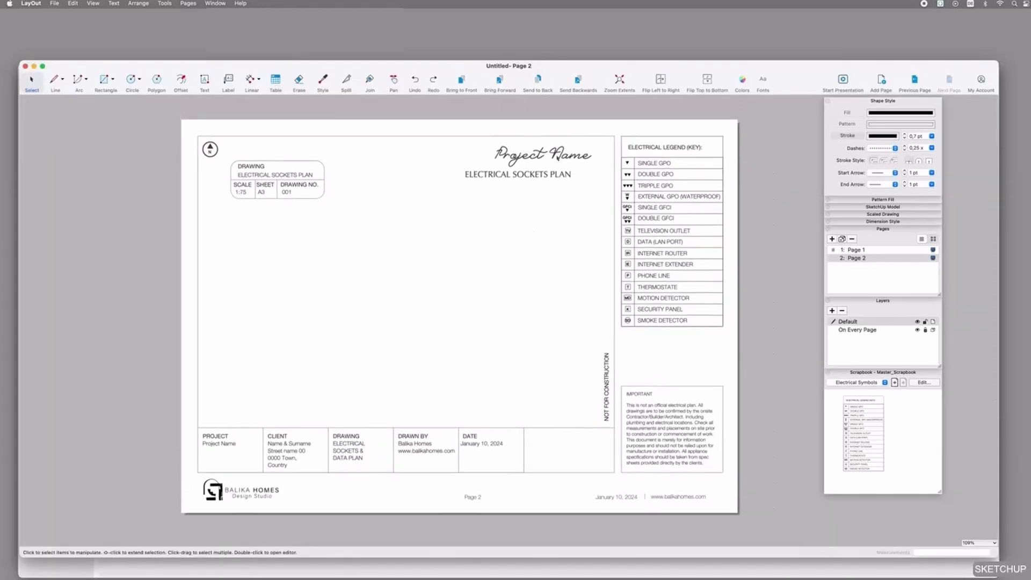
# Step: Change the page title and the title block's project name to "The Eden Springs Project" on the electrical sockets plan
pyautogui.click(585, 155)
pyautogui.doubleClick(586, 154)
pyautogui.press('BackSpace')
pyautogui.write('The Eden Springs')
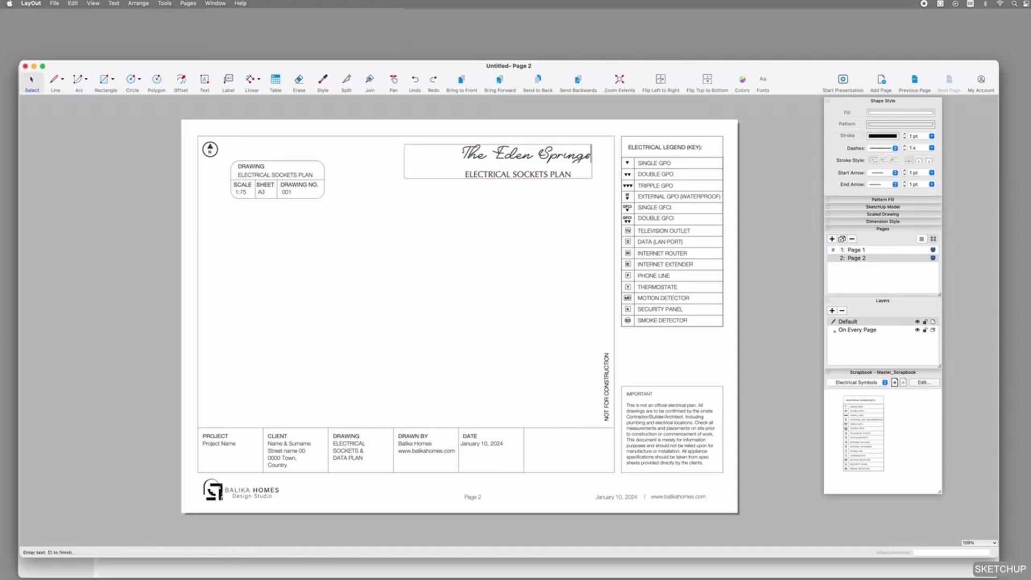
pyautogui.write(' Project')
pyautogui.click(494, 263)
pyautogui.doubleClick(228, 446)
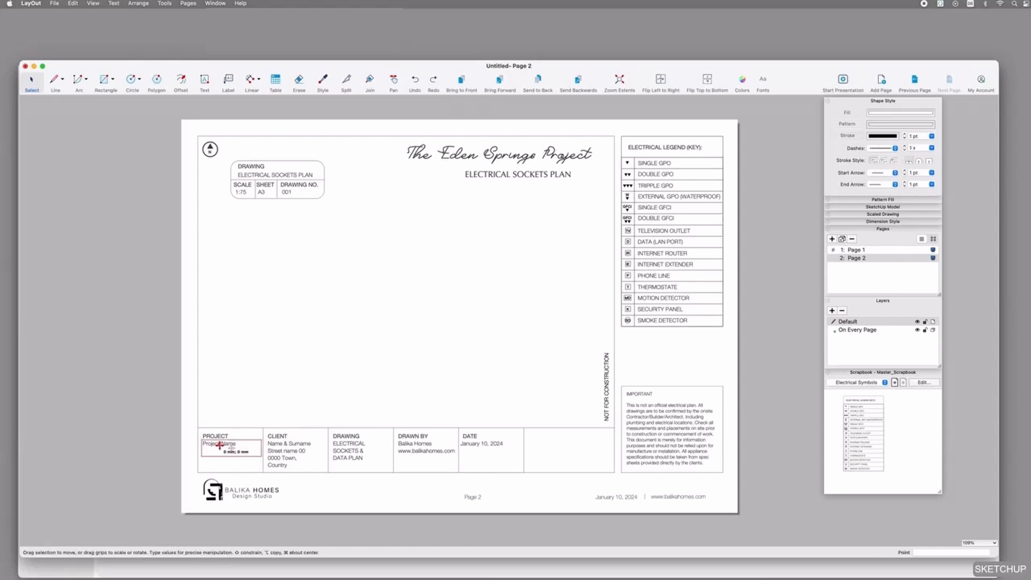
pyautogui.write('The Eden Springs Project')
pyautogui.click(215, 412)
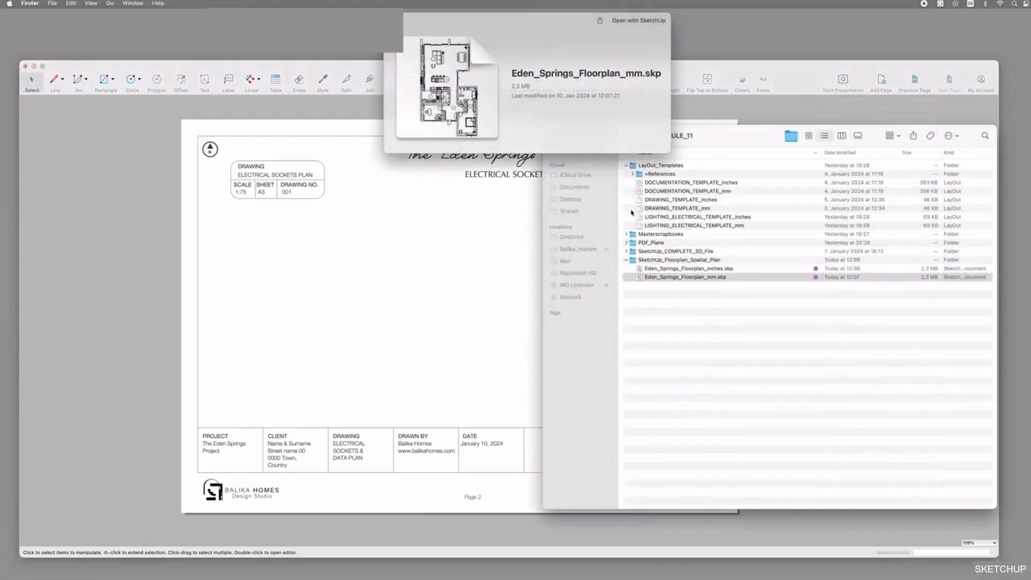
# Step: Insert Eden_Springs_Floorplan_mm.skp on the electrical sockets plan page and show its TOP_VIEW scene
pyautogui.click(679, 277)
pyautogui.moveTo(679, 277); pyautogui.dragTo(439, 239)
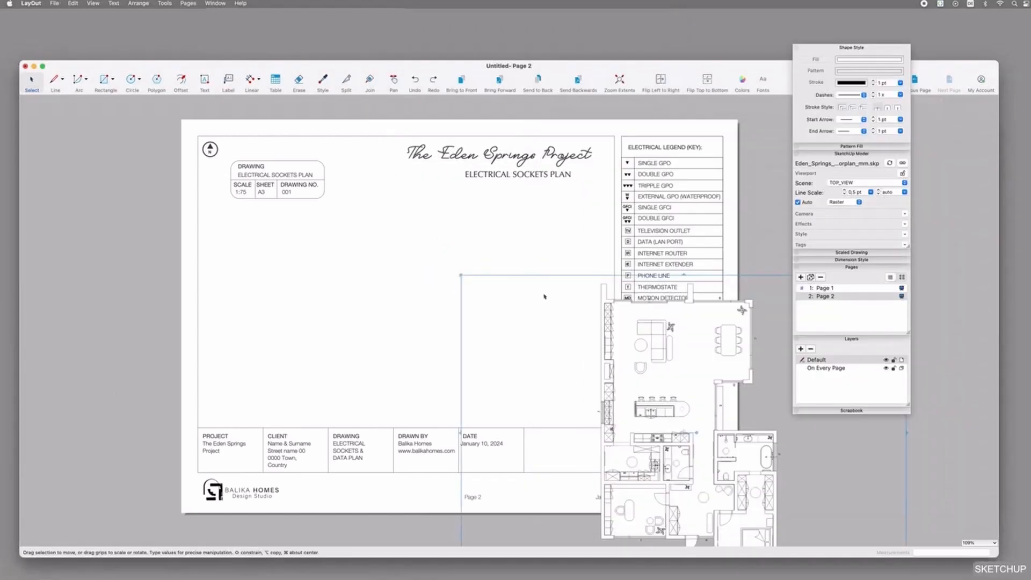
pyautogui.moveTo(603, 321); pyautogui.dragTo(392, 211)
pyautogui.click(831, 187)
pyautogui.click(837, 183)
# Step: Set the floor plan viewport's scale and rotate it 90° counterclockwise into landscape orientation
pyautogui.rightClick(495, 321)
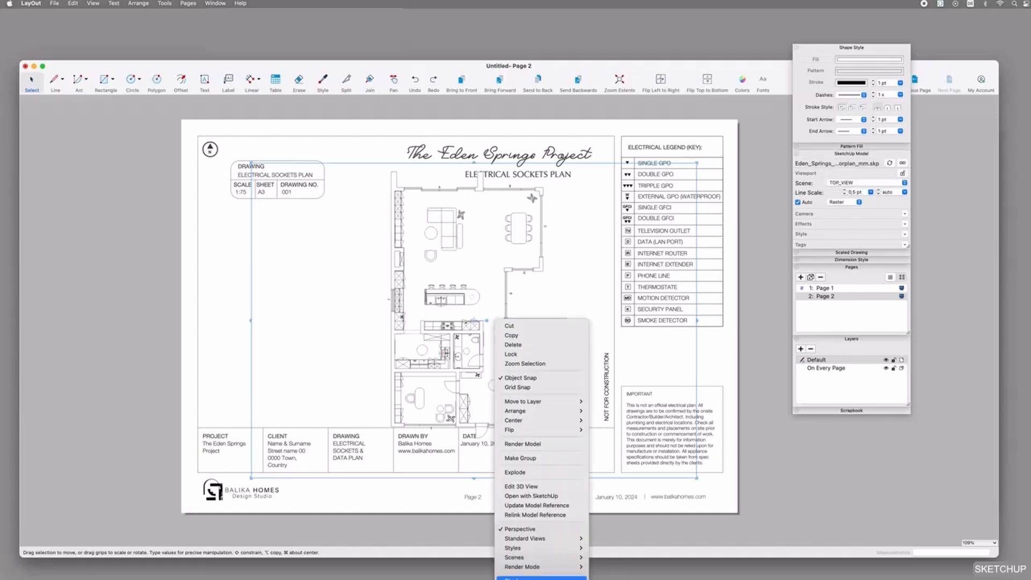
pyautogui.moveTo(541, 577)
pyautogui.click(641, 251)
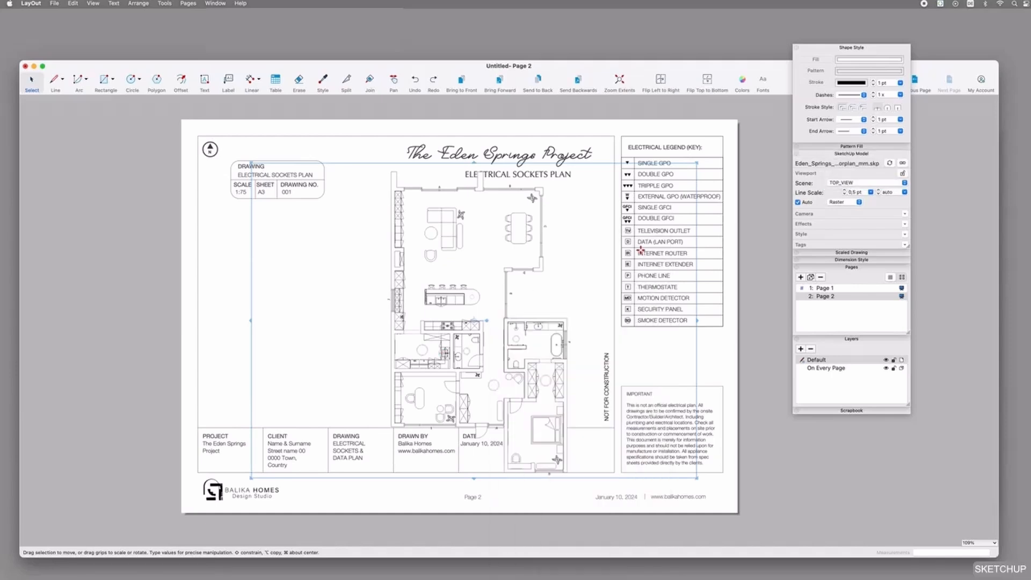
pyautogui.moveTo(491, 328); pyautogui.dragTo(471, 300)
# Step: Reposition the floor plan and resize its viewport edges so the whole plan fits inside the drawing frame above the title block
pyautogui.moveTo(512, 263); pyautogui.dragTo(464, 250)
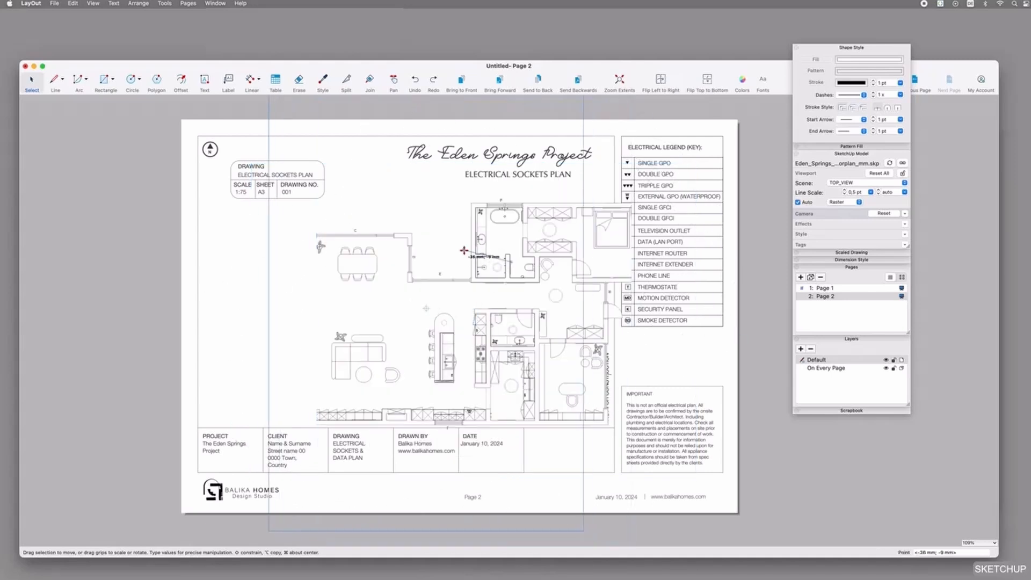
pyautogui.moveTo(427, 531); pyautogui.dragTo(438, 419)
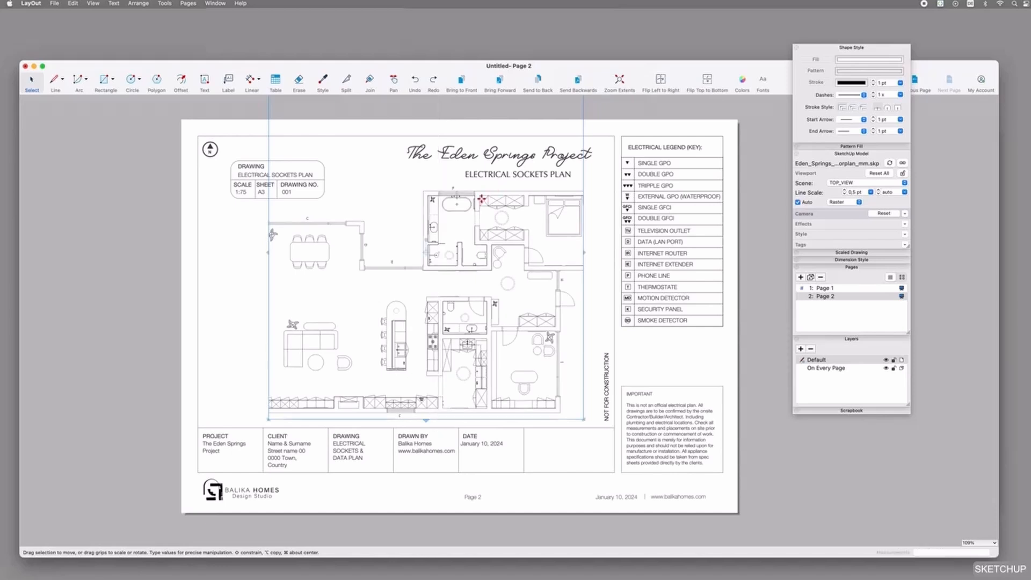
pyautogui.scroll(-3, 569, 338)
pyautogui.moveTo(457, 139); pyautogui.dragTo(460, 219)
pyautogui.moveTo(333, 310); pyautogui.dragTo(296, 311)
pyautogui.moveTo(580, 311); pyautogui.dragTo(611, 310)
pyautogui.hotkey('shift', 'Left')
pyautogui.hotkey('shift', 'Left')
pyautogui.hotkey('shift', 'Left')
pyautogui.press('Left')
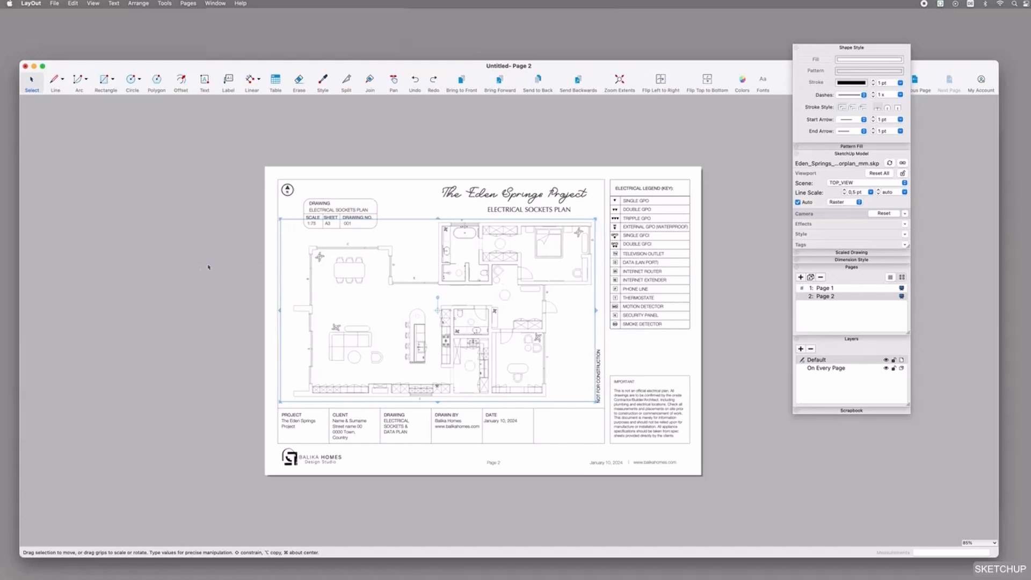
# Step: Lock the floor plan viewport on the electrical sockets plan page
pyautogui.scroll(1, 530, 299)
pyautogui.rightClick(567, 289)
pyautogui.rightClick(561, 271)
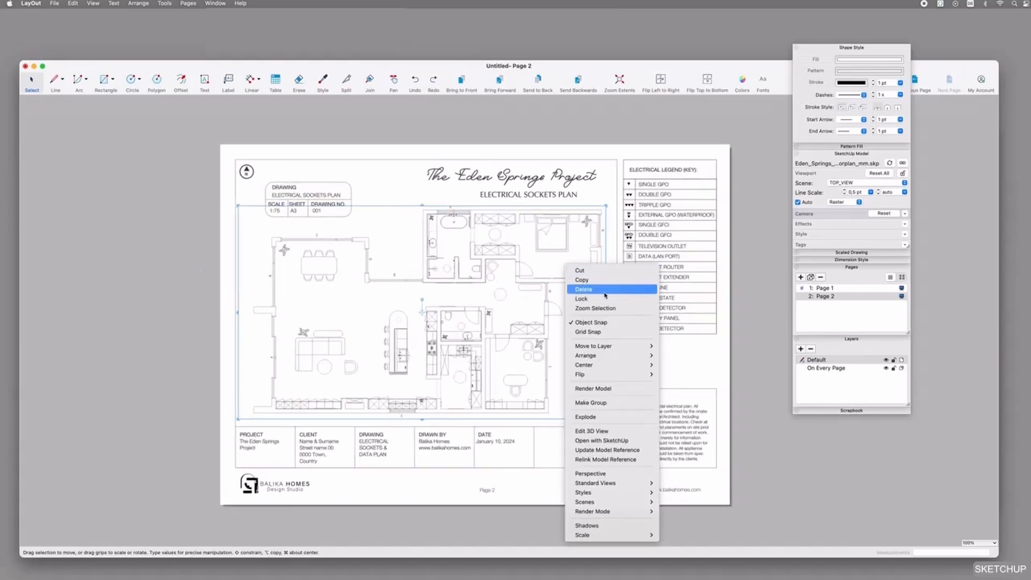
pyautogui.click(579, 299)
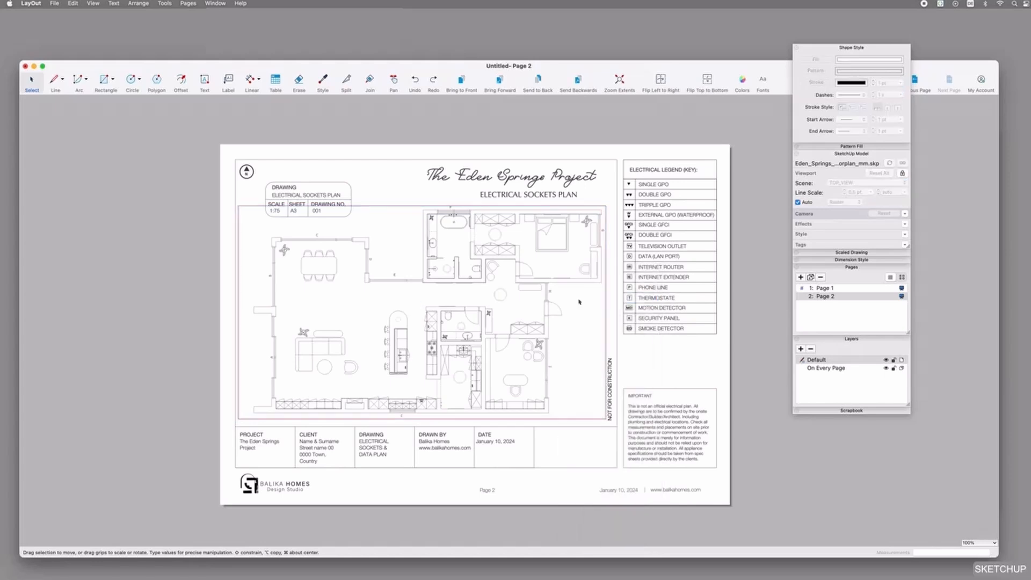
# Step: Rotate the north arrow symbol 90° clockwise to match the turned floor plan
pyautogui.click(246, 171)
pyautogui.scroll(5, 247, 171)
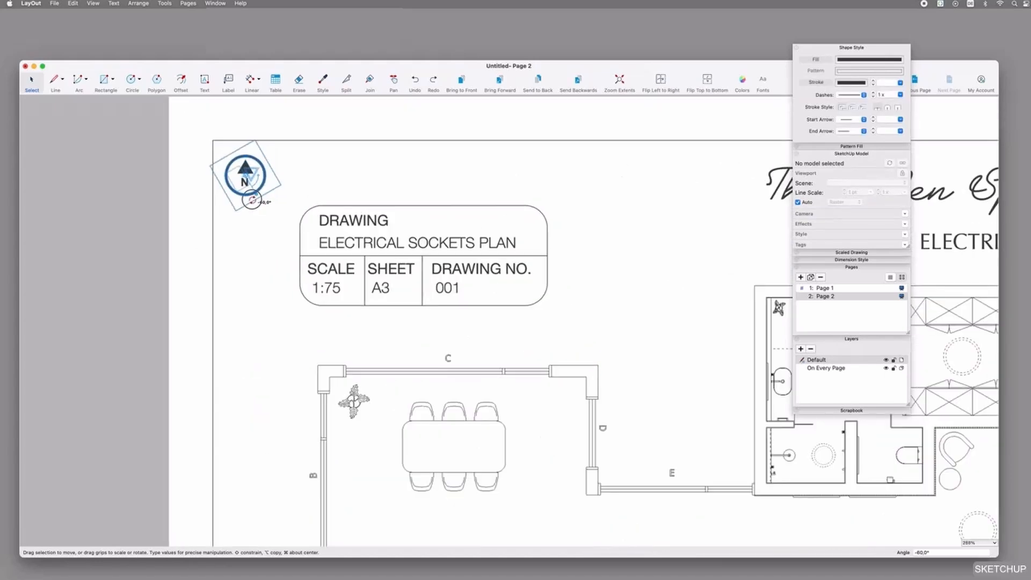
pyautogui.click(163, 154)
pyautogui.click(619, 80)
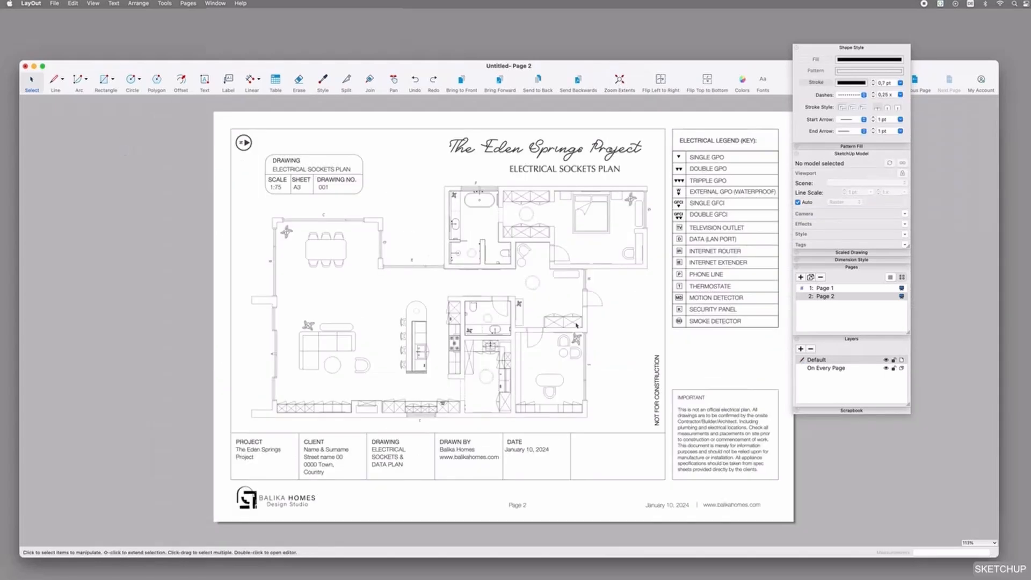
# Step: Draw a white rectangle of about 297 by 176 mm with about 40% opacity over the floor plan
pyautogui.click(105, 80)
pyautogui.click(869, 59)
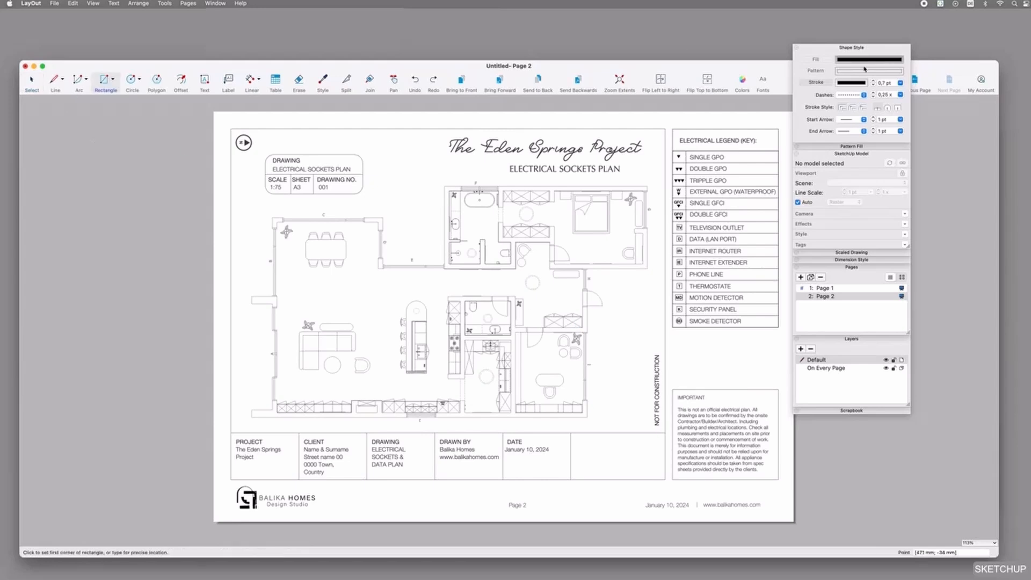
pyautogui.click(699, 421)
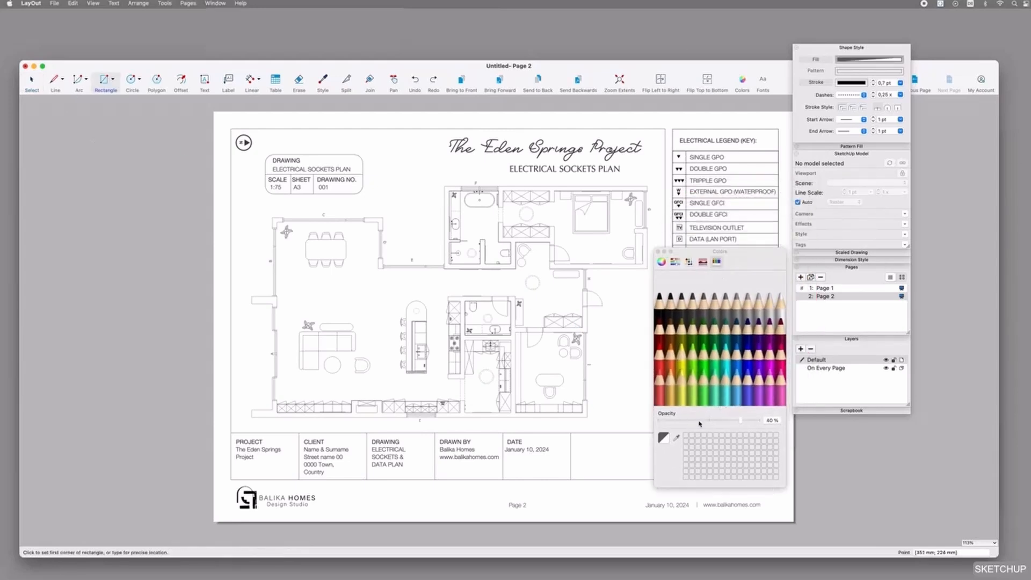
pyautogui.click(244, 419)
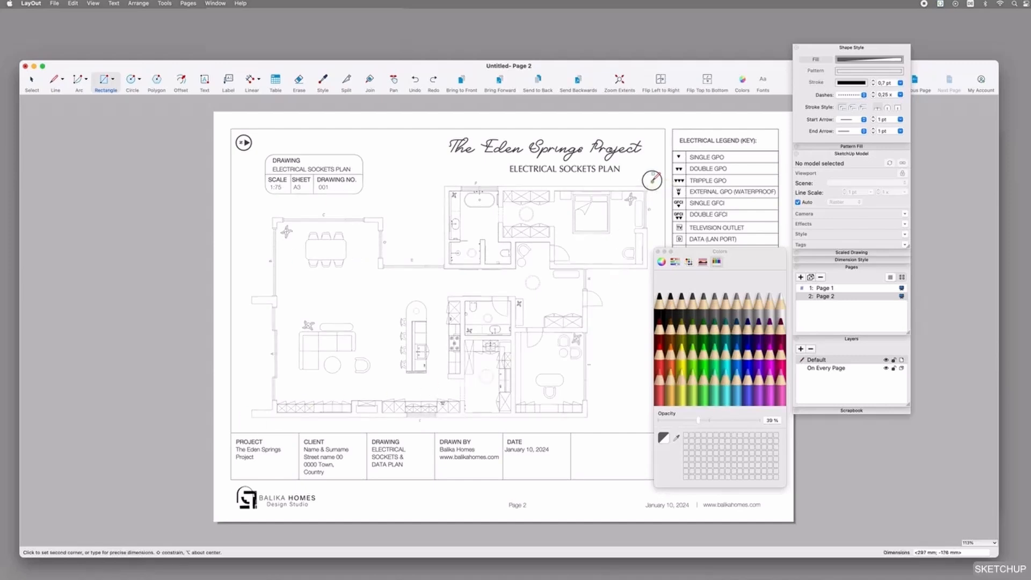
pyautogui.press('space')
# Step: Lock the translucent white rectangle covering the floor plan and close the colour picker
pyautogui.click(345, 225)
pyautogui.click(322, 186)
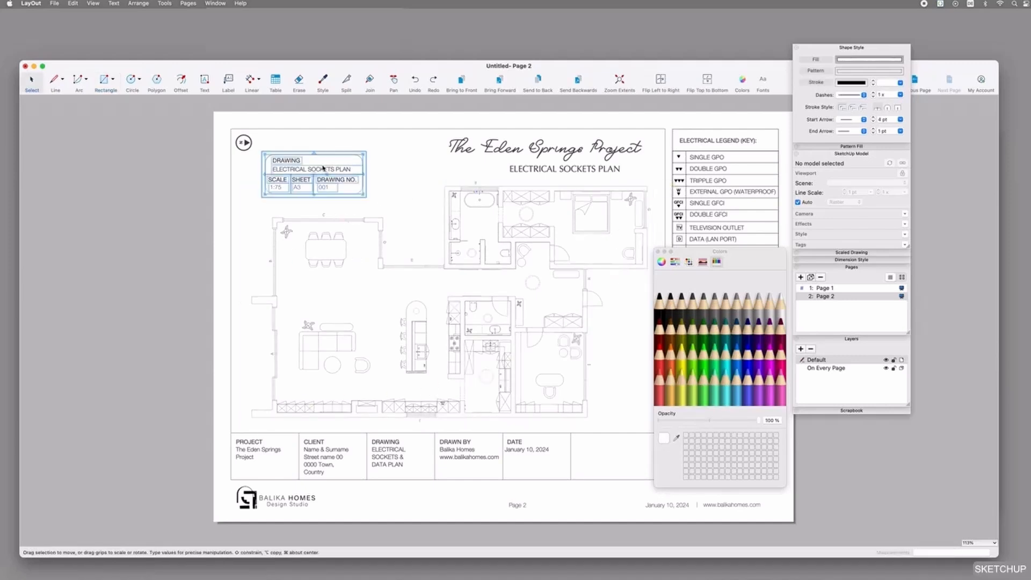
pyautogui.rightClick(463, 220)
pyautogui.click(480, 251)
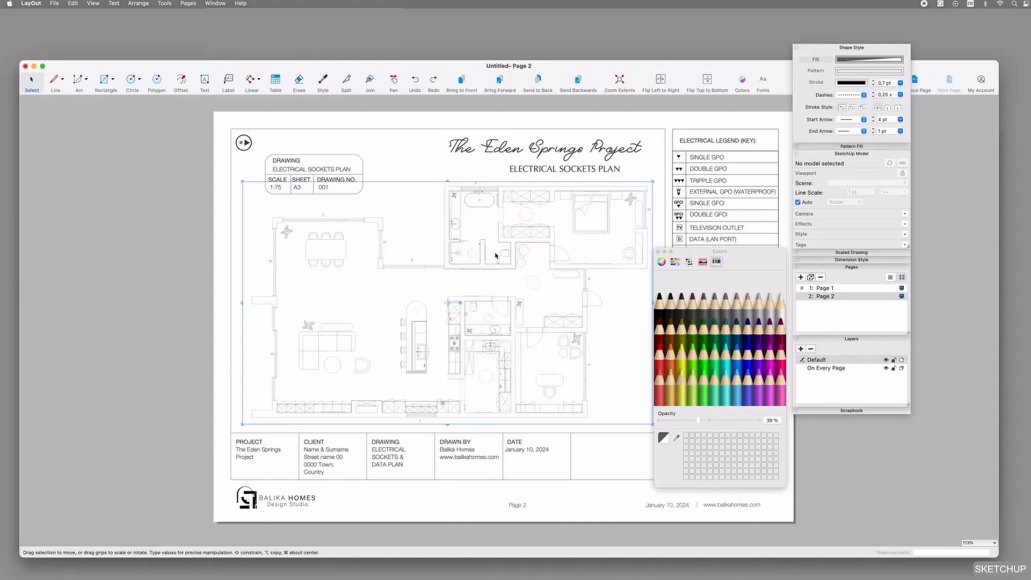
pyautogui.click(657, 252)
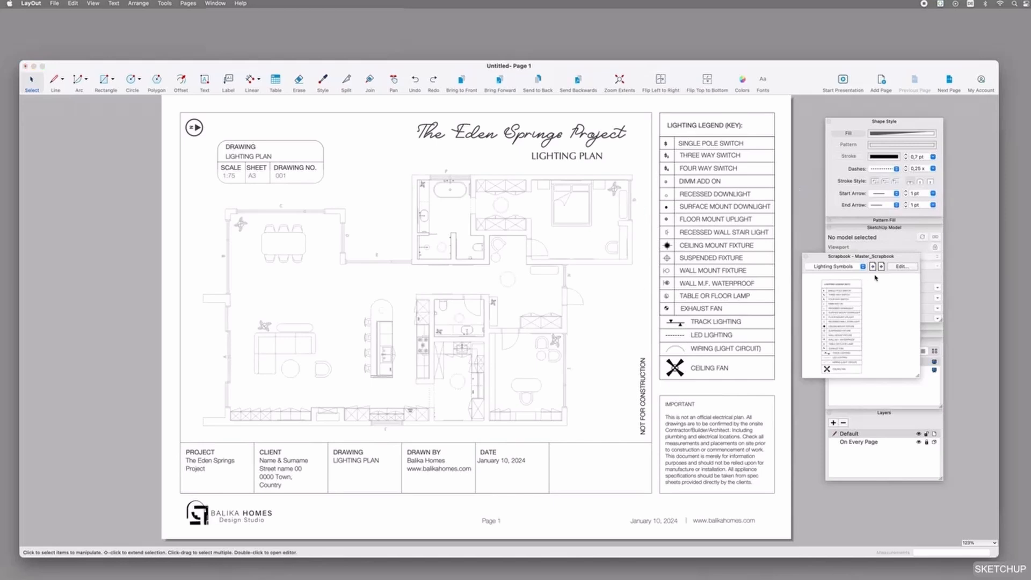
# Step: Try placing the electrical legend from the scrapbook's Electrical Symbols page onto the lighting plan page
pyautogui.moveTo(861, 257); pyautogui.dragTo(912, 116)
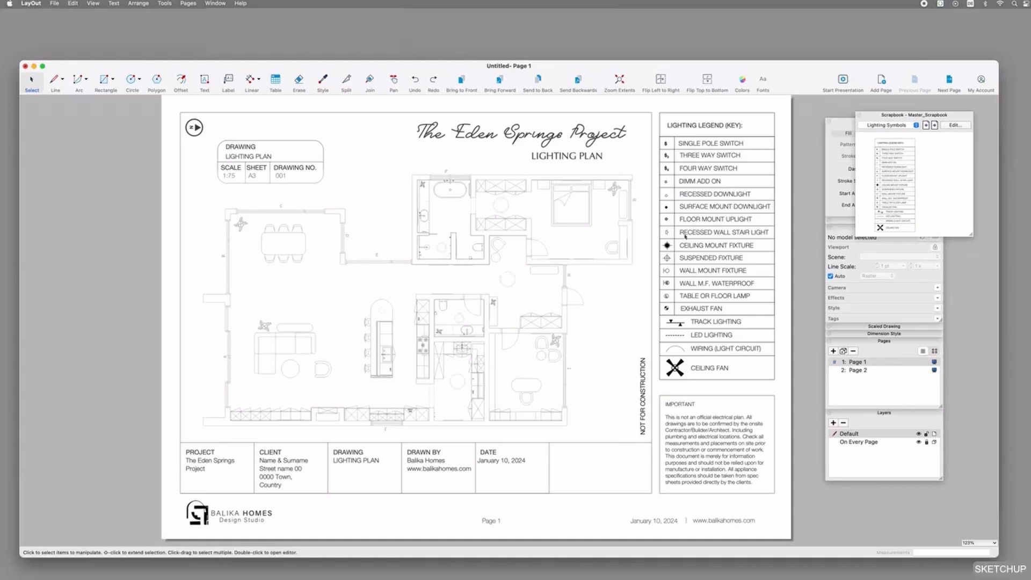
pyautogui.scroll(-2, 684, 235)
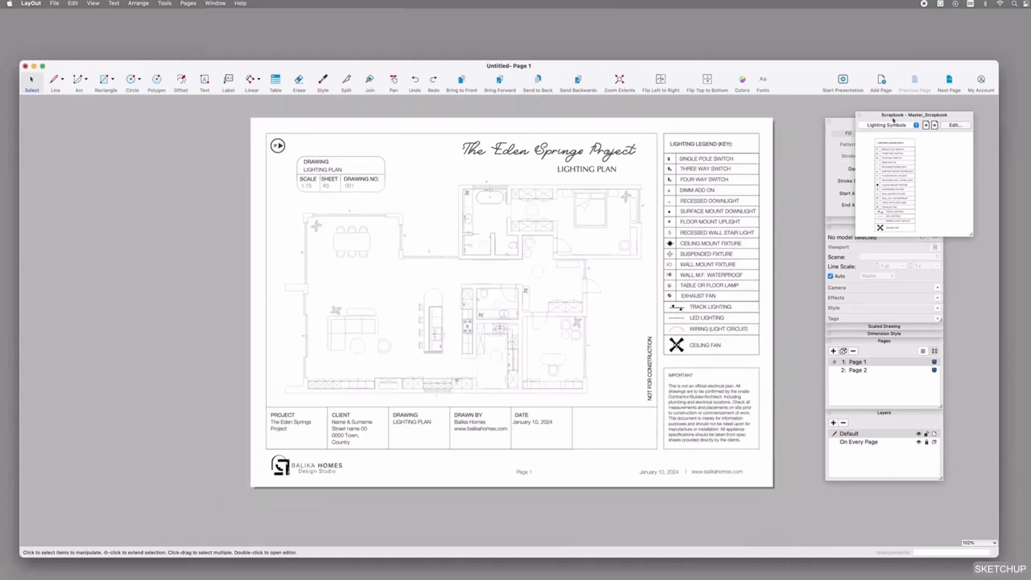
pyautogui.click(892, 123)
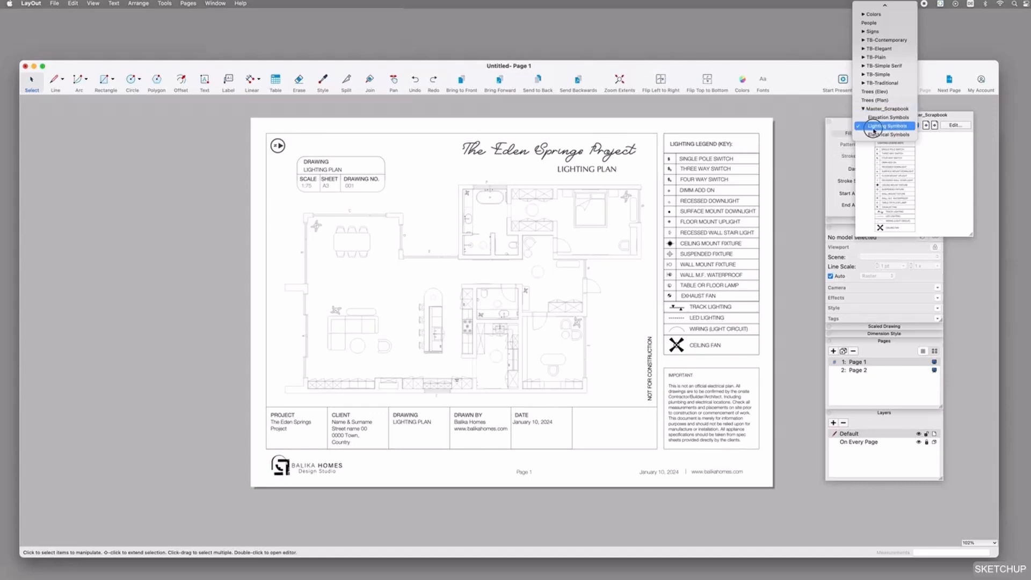
pyautogui.click(884, 125)
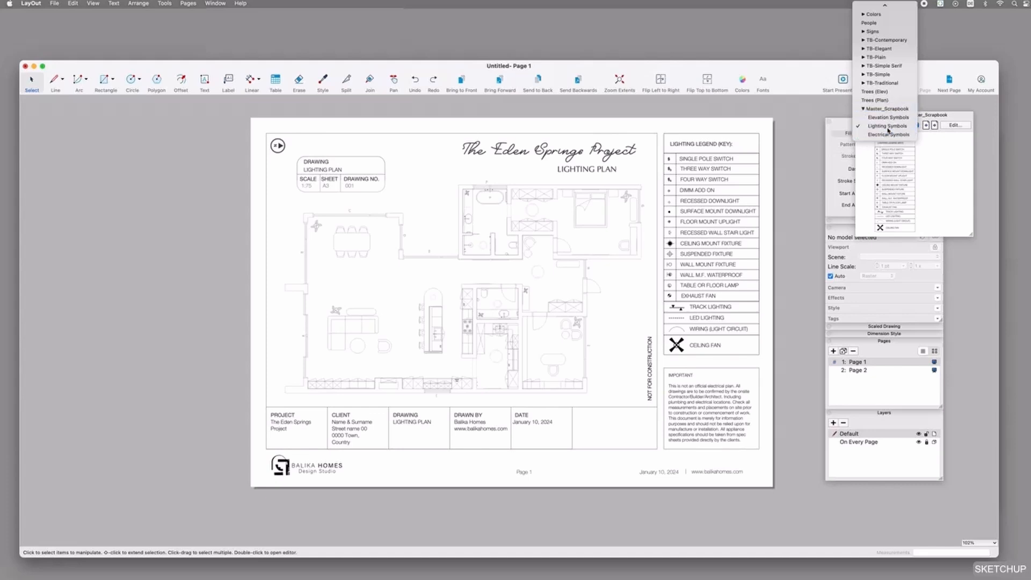
pyautogui.click(885, 124)
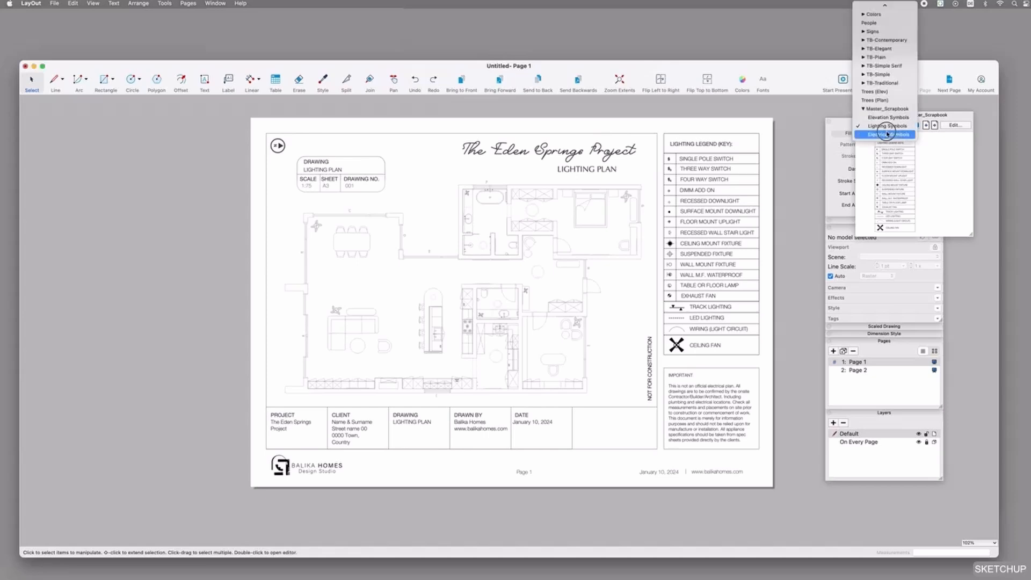
pyautogui.click(892, 132)
pyautogui.moveTo(889, 165); pyautogui.dragTo(604, 356)
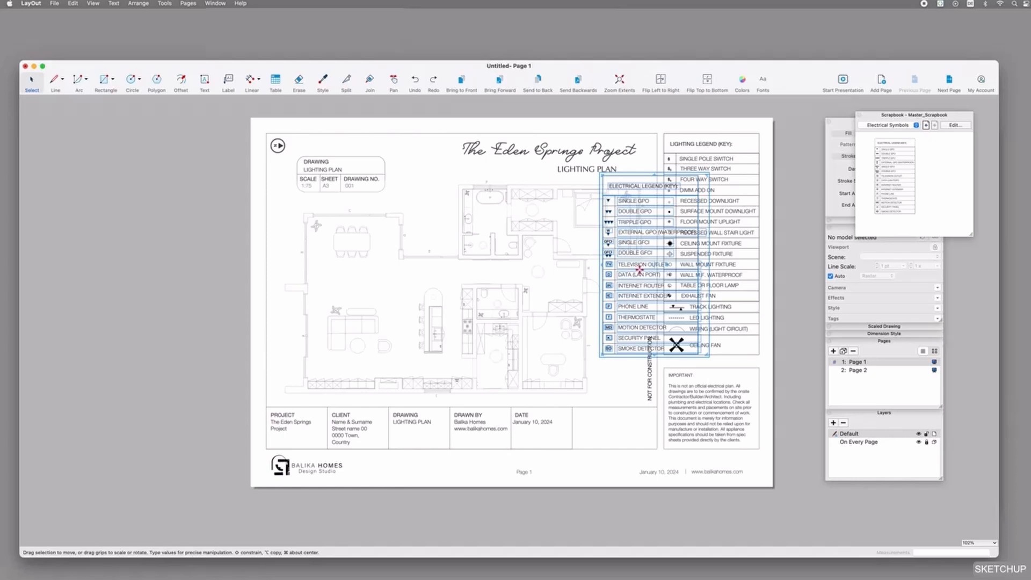
pyautogui.press('Delete')
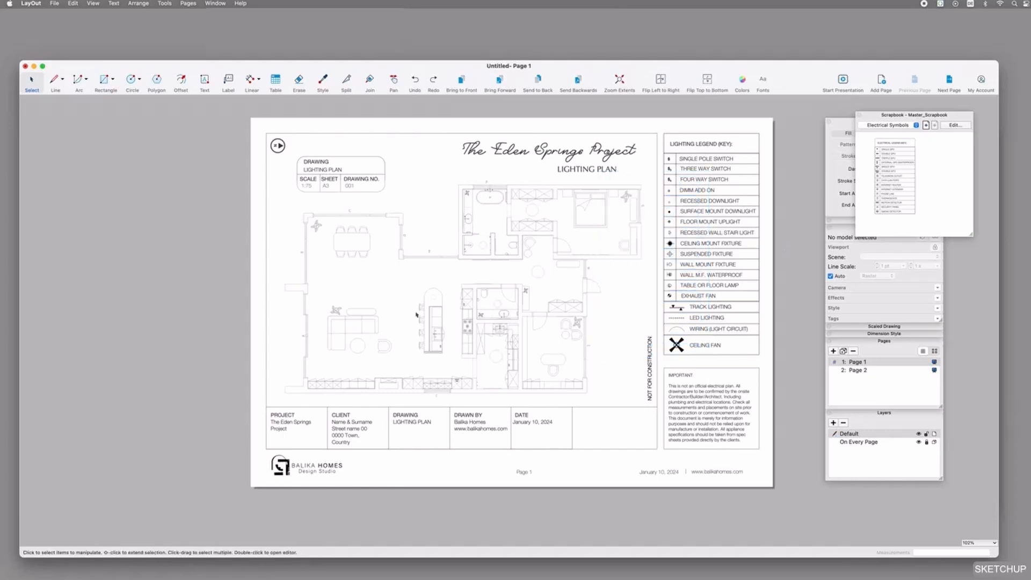
# Step: Ungroup the lighting legend on page 1 so its symbols can be selected individually
pyautogui.click(731, 198)
pyautogui.rightClick(703, 193)
pyautogui.click(762, 340)
pyautogui.click(785, 324)
pyautogui.scroll(2, 539, 267)
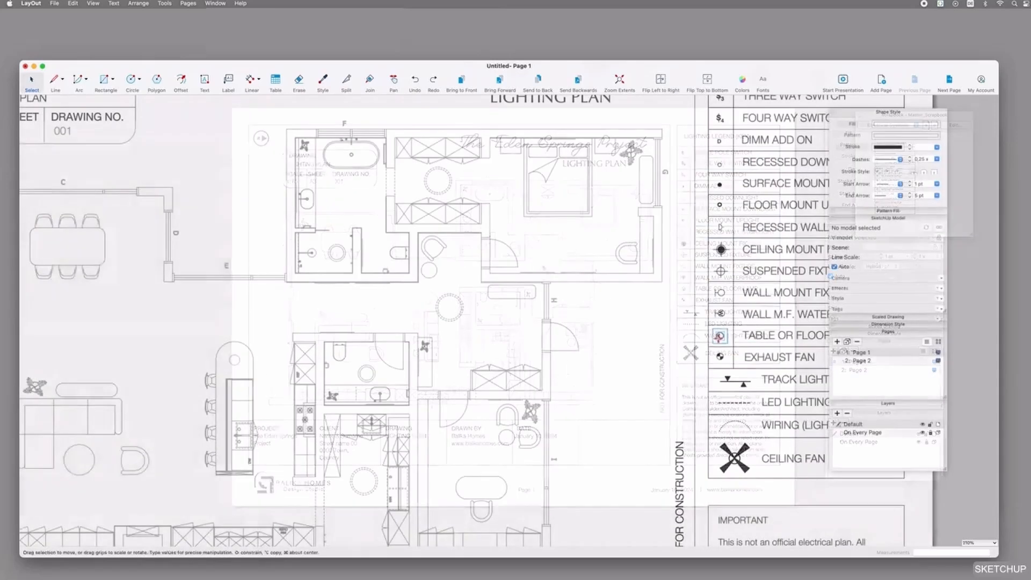
# Step: Copy the table or floor lamp symbol onto the entryway console and the wall mount fixture symbol onto the wall beside the armchair
pyautogui.keyDown('alt'); pyautogui.moveTo(720, 337); pyautogui.dragTo(433, 381); pyautogui.keyUp('alt')
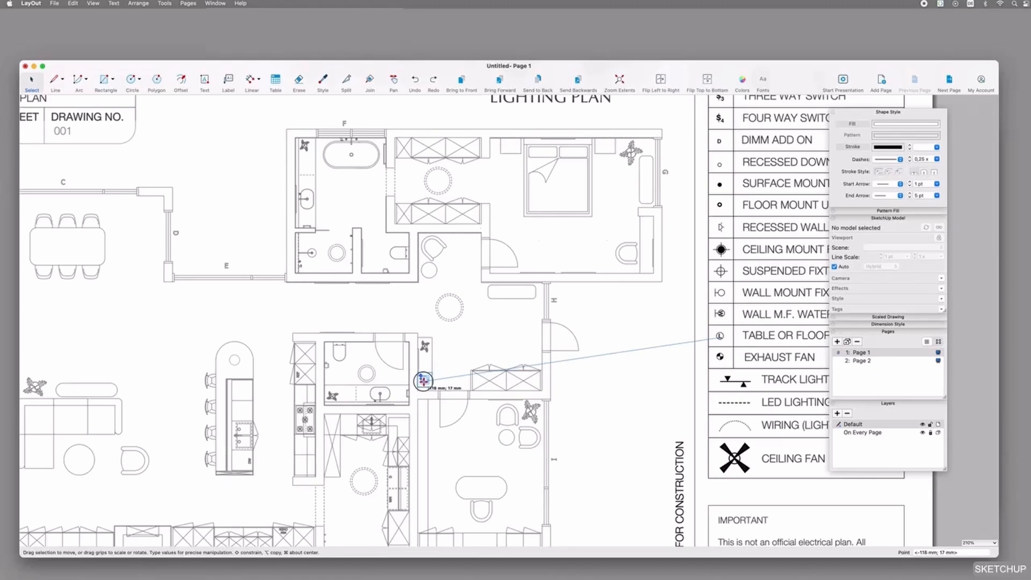
pyautogui.keyDown('alt'); pyautogui.moveTo(719, 292); pyautogui.dragTo(331, 314); pyautogui.keyUp('alt')
pyautogui.scroll(5, 460, 236)
pyautogui.scroll(-2, 520, 287)
pyautogui.scroll(-3, 523, 292)
pyautogui.moveTo(605, 411); pyautogui.dragTo(575, 324, button='middle')
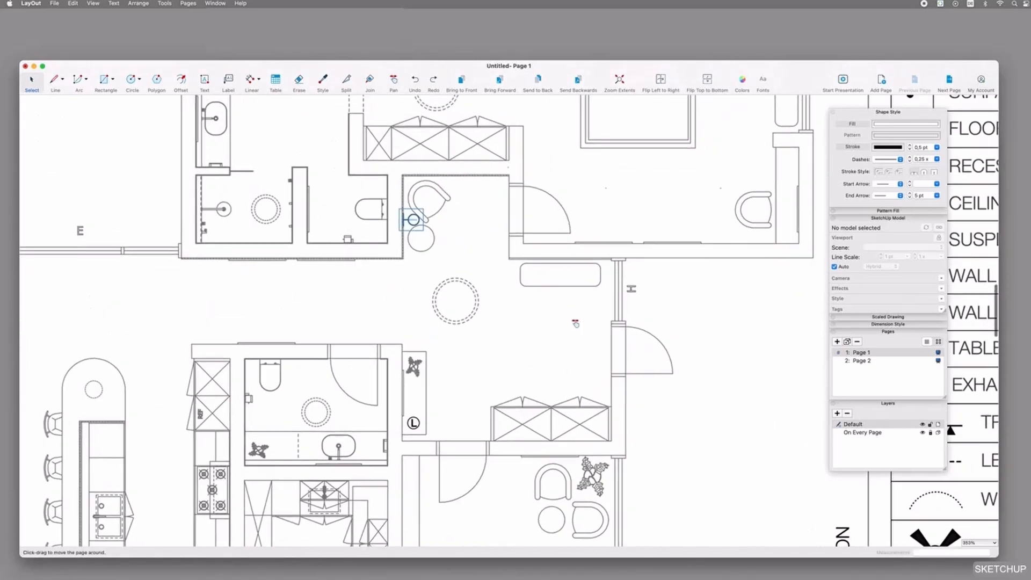
# Step: Copy the track lighting symbol from the legend into the entryway and clear the selection
pyautogui.scroll(-1, 633, 281)
pyautogui.moveTo(633, 281); pyautogui.dragTo(515, 284, button='middle')
pyautogui.scroll(-1, 515, 285)
pyautogui.click(750, 401)
pyautogui.keyDown('alt'); pyautogui.moveTo(750, 400); pyautogui.dragTo(430, 343); pyautogui.keyUp('alt')
pyautogui.keyDown('shift'); pyautogui.click(407, 348); pyautogui.keyUp('shift')
pyautogui.click(555, 370)
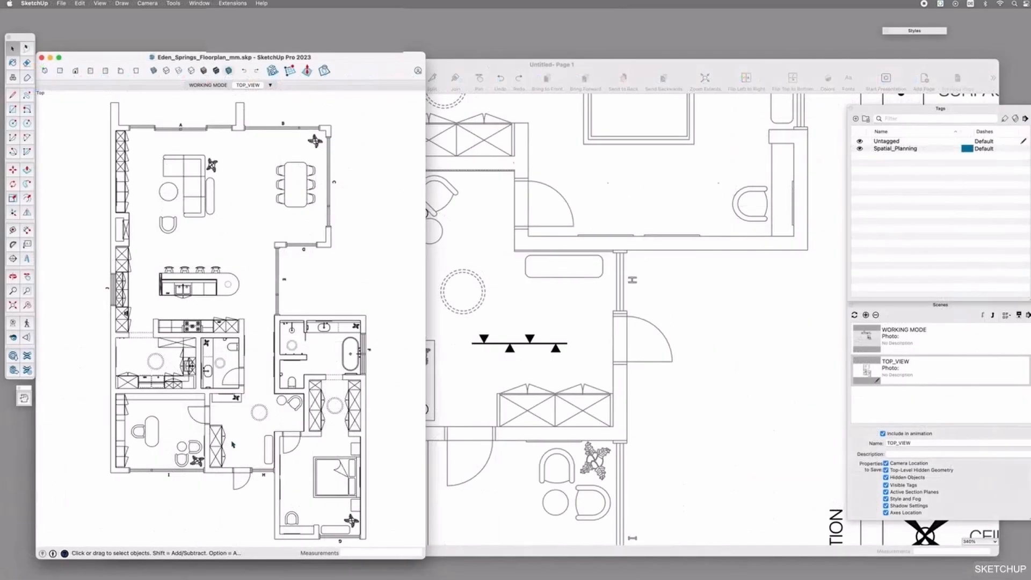
# Step: Switch to the SketchUp floor plan and place entryway guides 1600 mm from the office wall and 2500 mm from the wall behind the plant console
pyautogui.scroll(6, 233, 443)
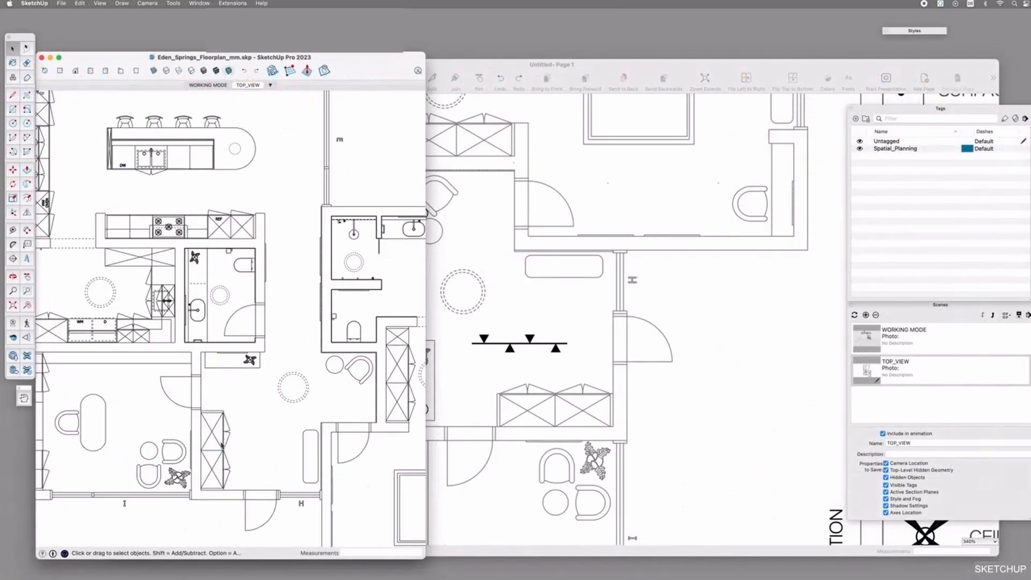
pyautogui.press('t')
pyautogui.click(186, 360)
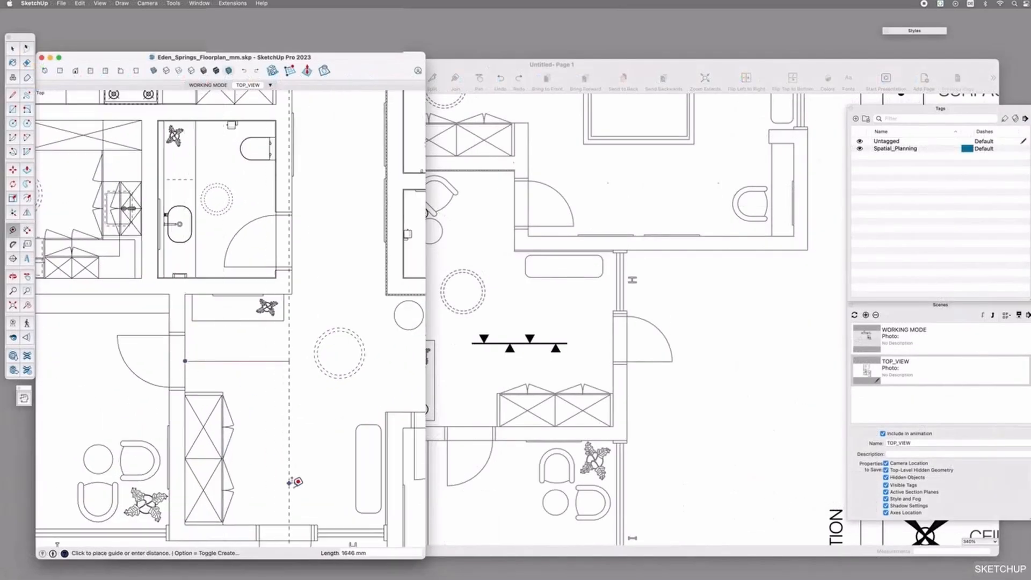
pyautogui.click(286, 429)
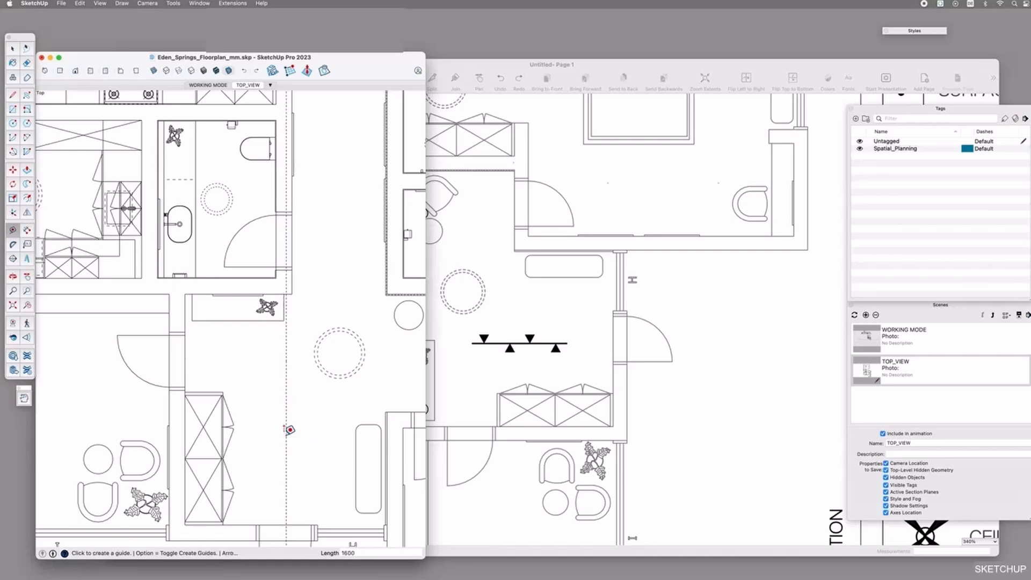
pyautogui.click(207, 292)
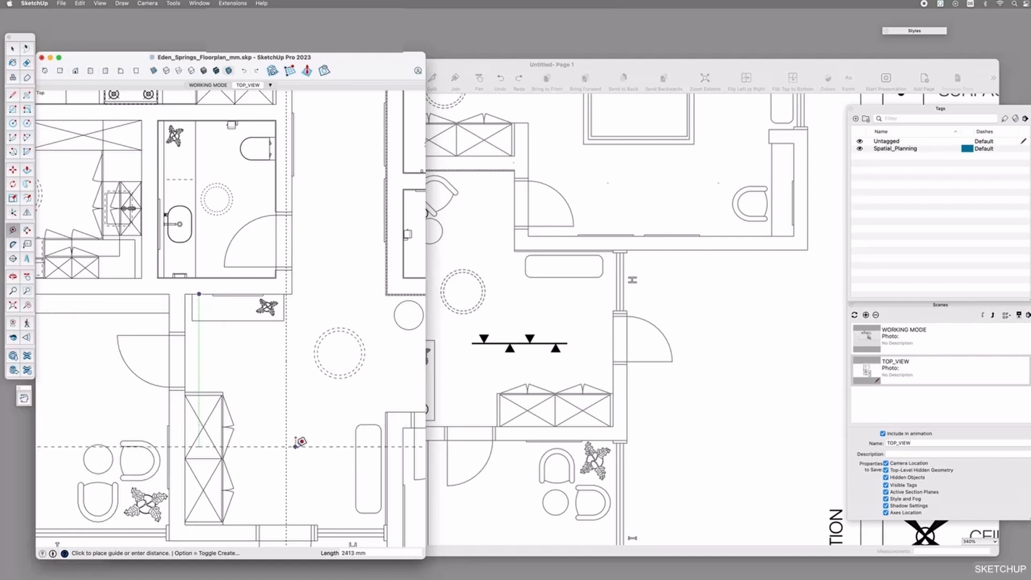
pyautogui.write('2500')
pyautogui.press('Return')
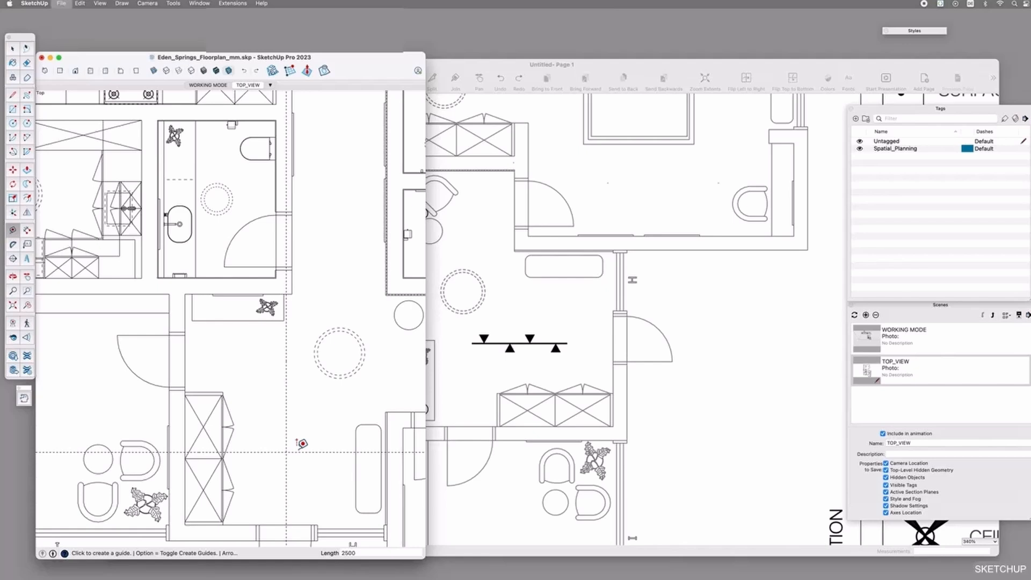
# Step: Switch back to LayOut and centre the track lighting symbol on the intersection of the two entryway guides
pyautogui.click(682, 348)
pyautogui.scroll(-3, 471, 406)
pyautogui.moveTo(472, 407); pyautogui.dragTo(412, 379, button='middle')
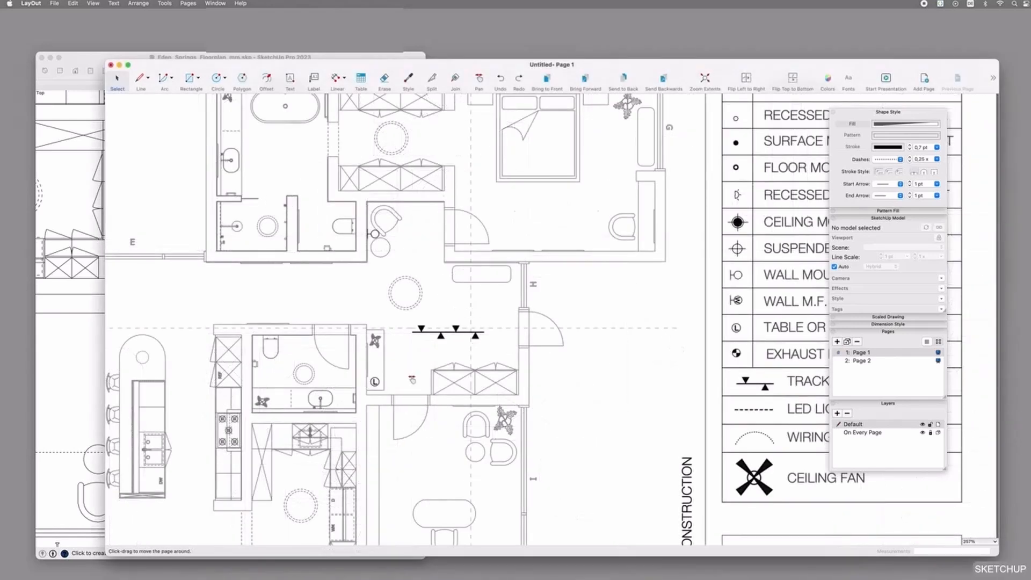
pyautogui.click(444, 336)
pyautogui.scroll(3, 441, 333)
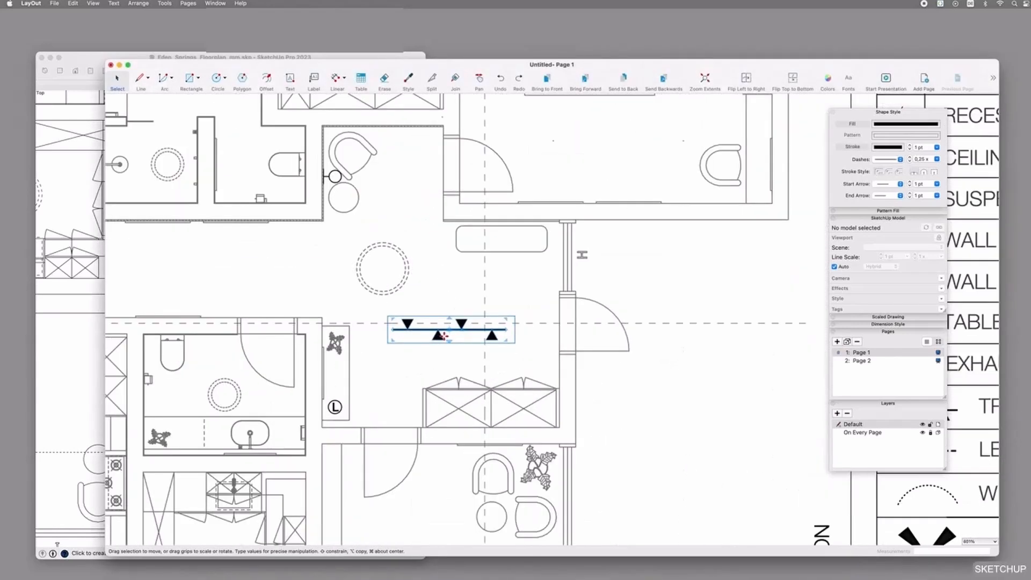
pyautogui.moveTo(437, 329); pyautogui.dragTo(513, 327)
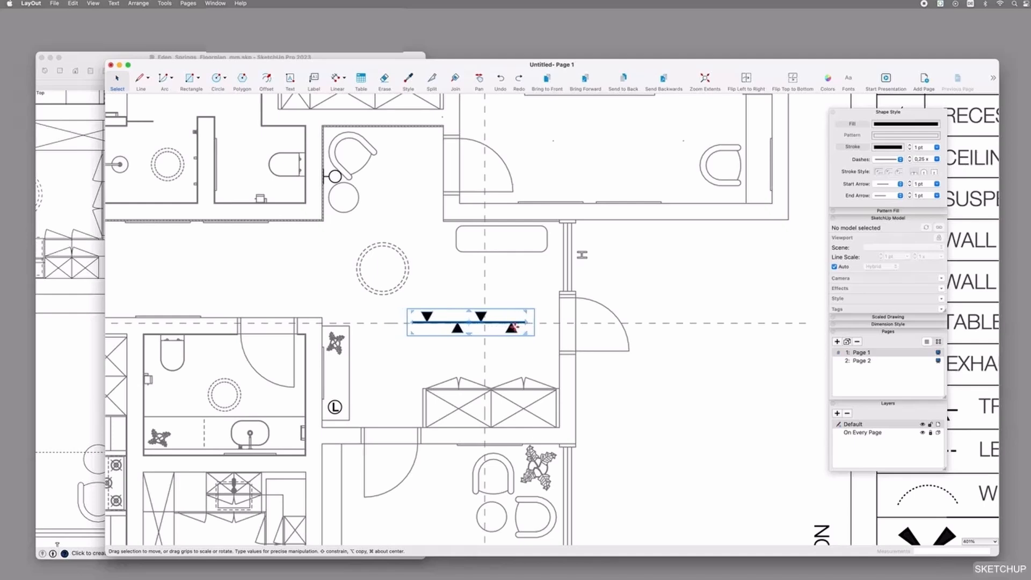
pyautogui.click(337, 79)
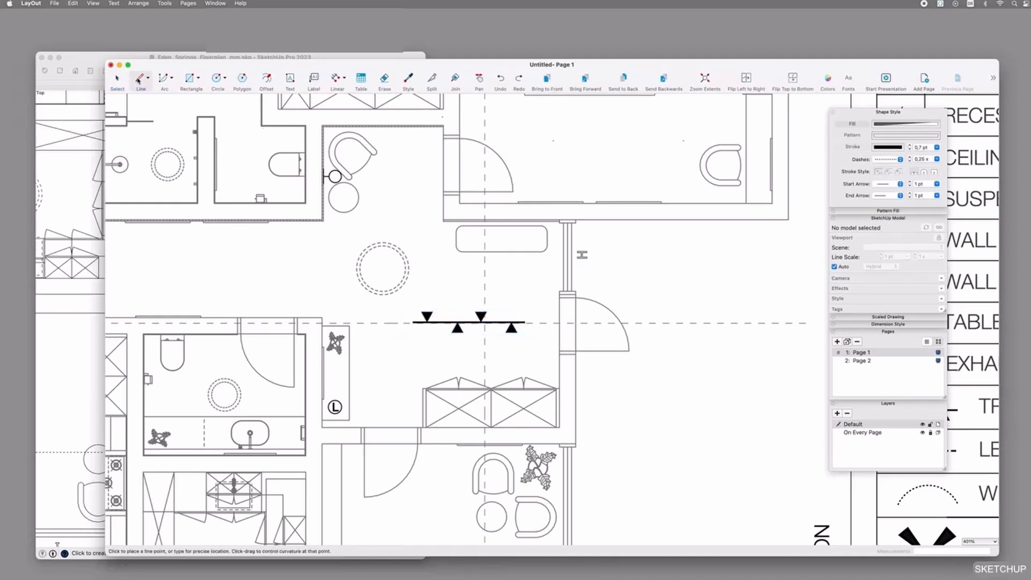
pyautogui.click(323, 319)
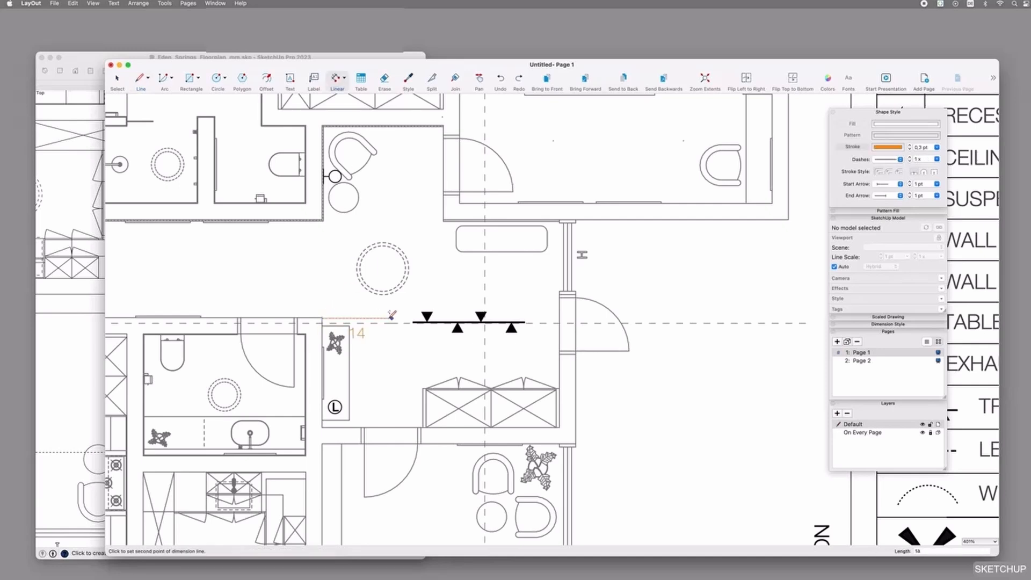
pyautogui.press('Escape')
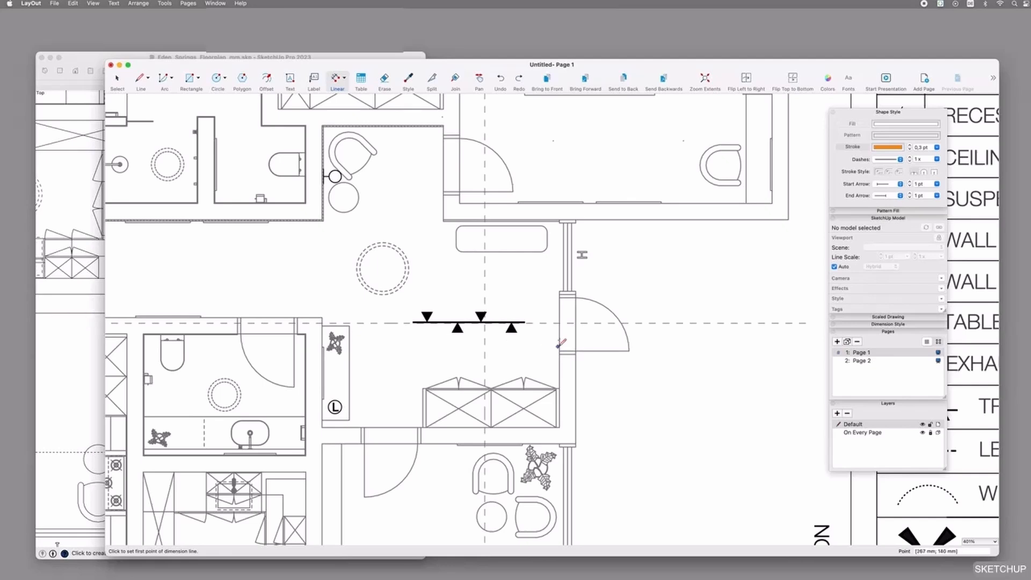
pyautogui.scroll(-4, 558, 346)
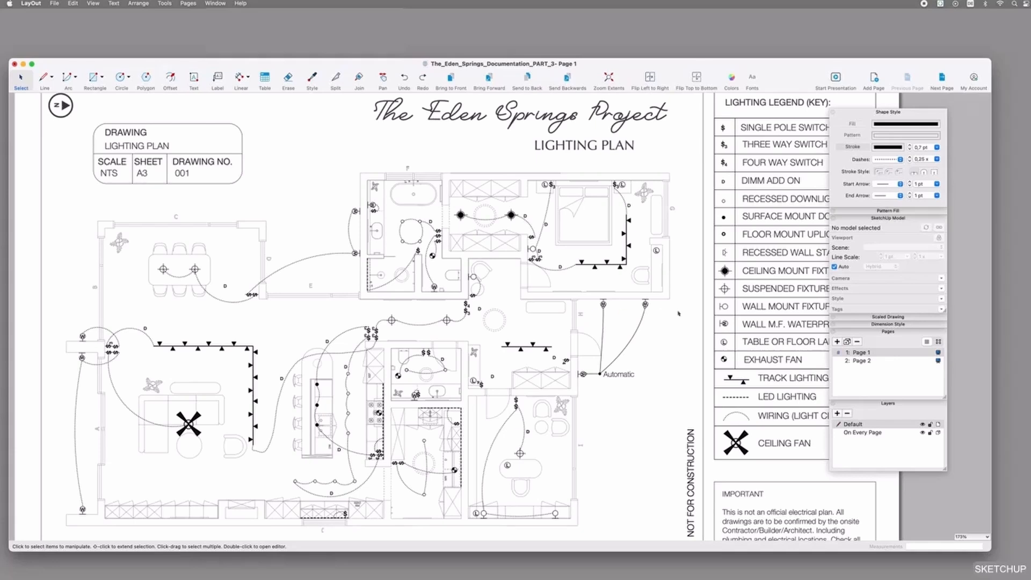
# Step: Examine the switches, dimmers, fixtures and wiring on the completed lighting plan against its legend, moving the panels off the legend text
pyautogui.moveTo(684, 233); pyautogui.dragTo(638, 265, button='middle')
pyautogui.scroll(1, 638, 265)
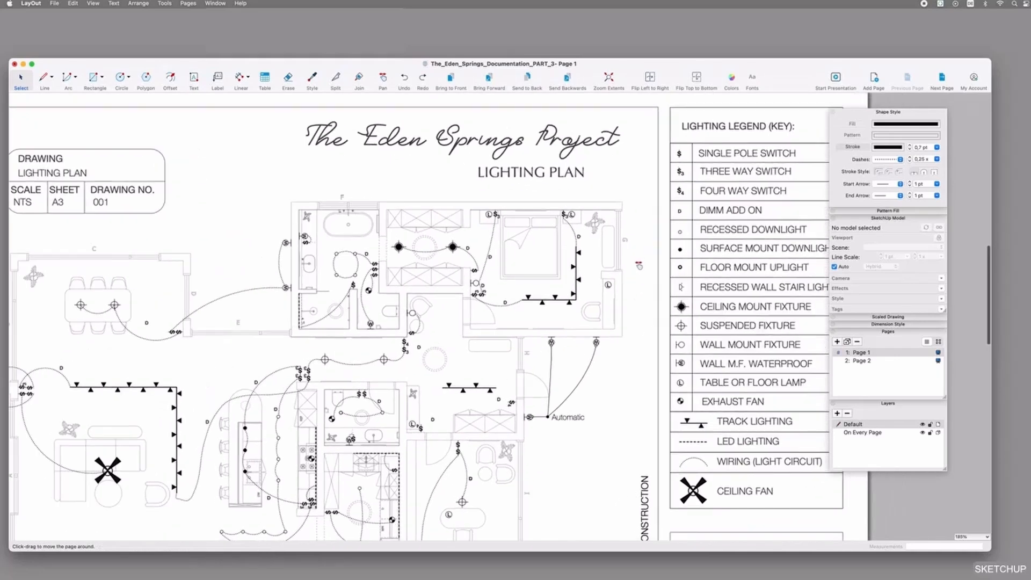
pyautogui.scroll(2, 638, 265)
pyautogui.moveTo(542, 351); pyautogui.dragTo(542, 306, button='middle')
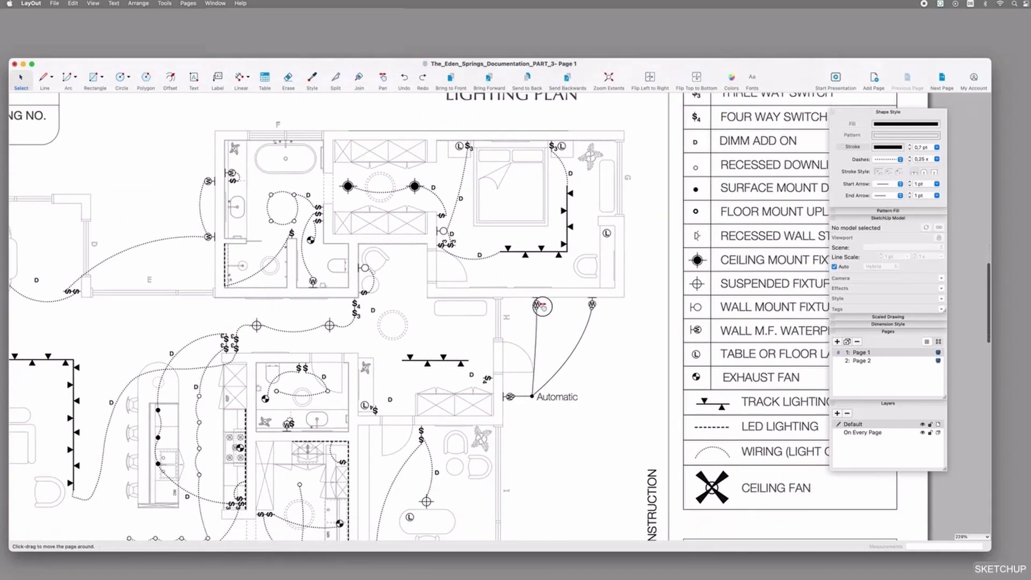
pyautogui.scroll(3, 590, 293)
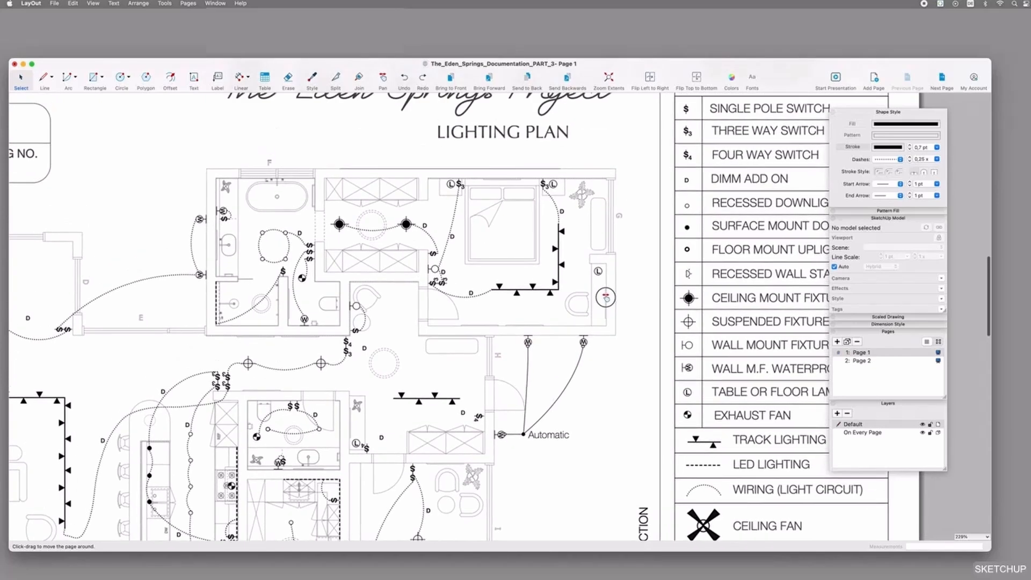
pyautogui.scroll(1, 606, 297)
pyautogui.scroll(2, 609, 294)
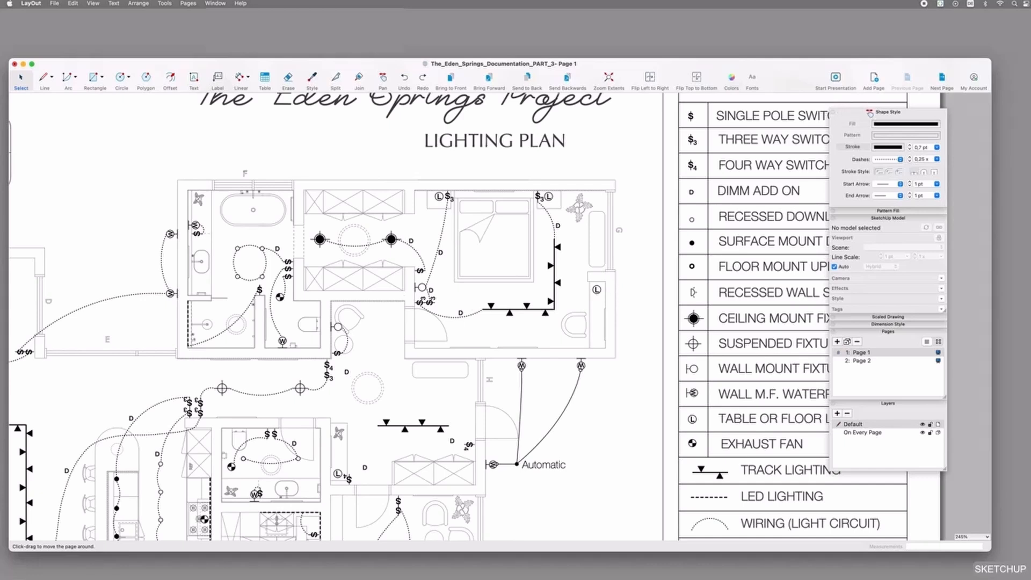
pyautogui.moveTo(870, 114); pyautogui.dragTo(901, 147)
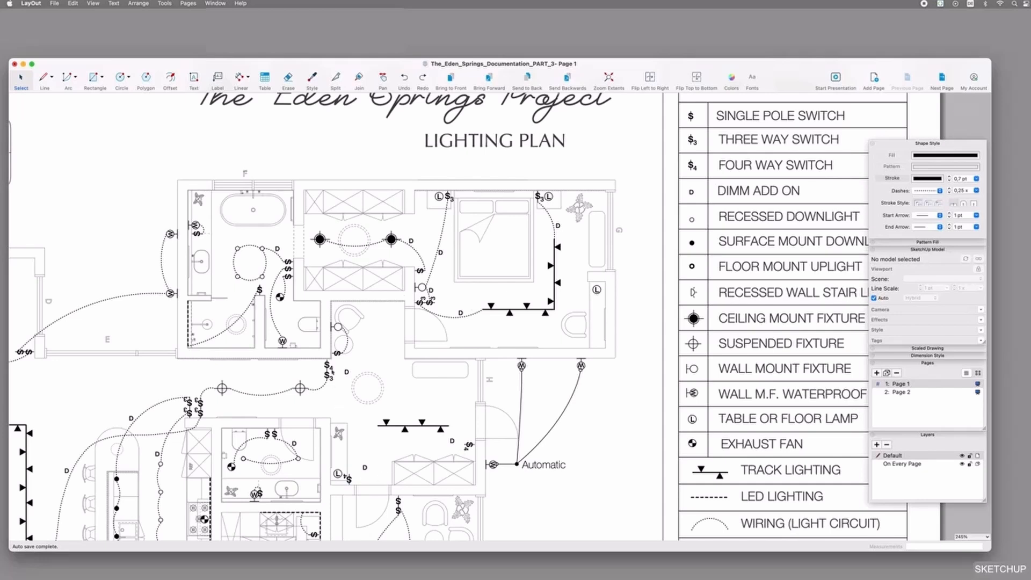
# Step: Draw a 2 Point Arc wiring line from the four way switch beside the entrance door to the near end of the entryway track light
pyautogui.scroll(5, 342, 446)
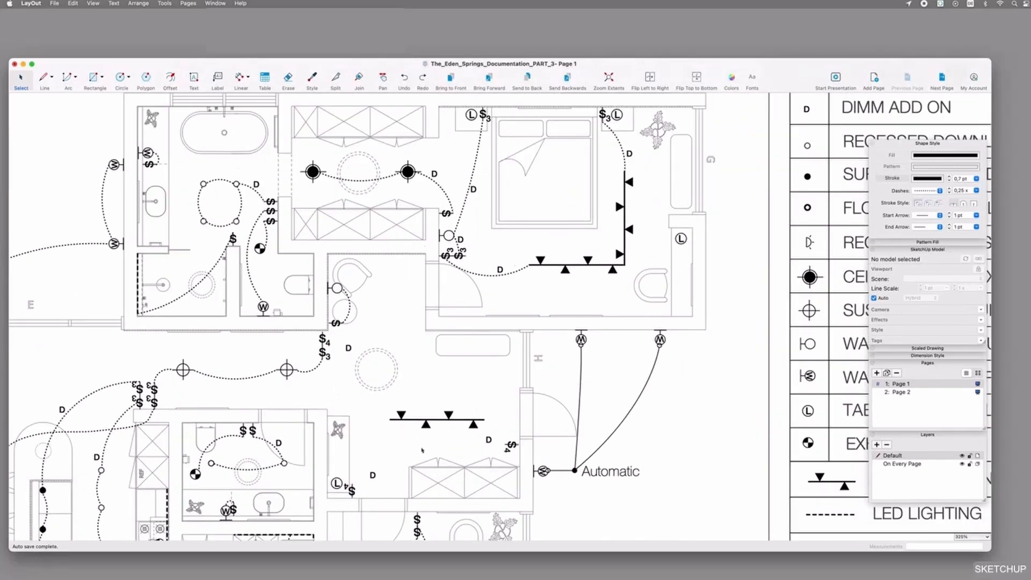
pyautogui.moveTo(429, 450); pyautogui.dragTo(459, 408, button='middle')
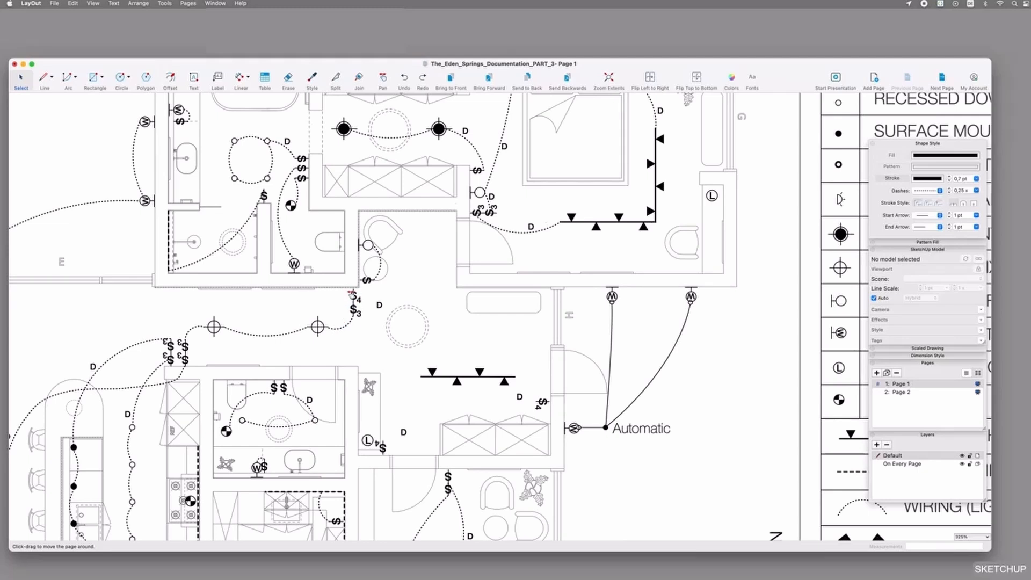
pyautogui.click(70, 79)
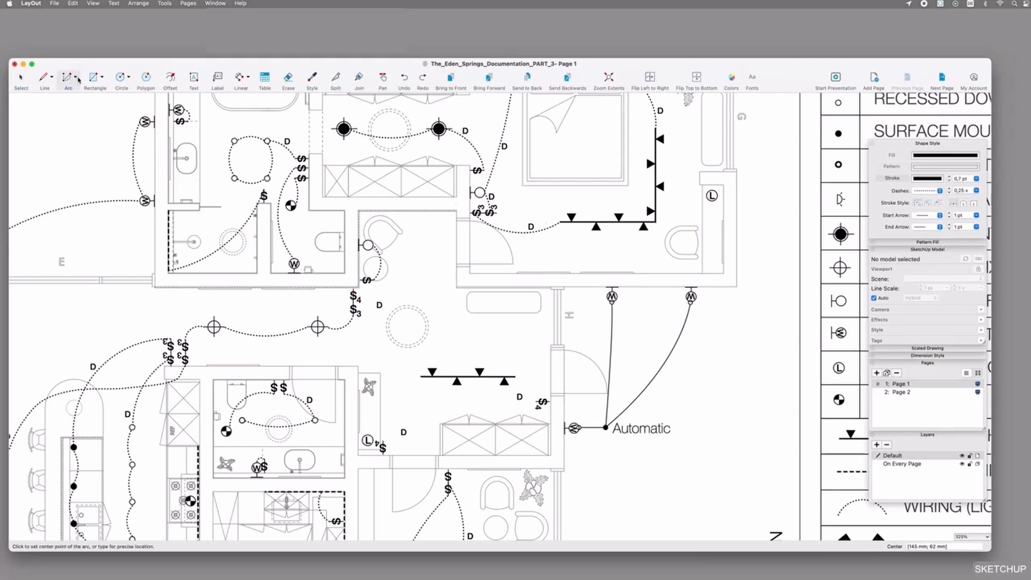
pyautogui.click(76, 78)
pyautogui.click(98, 110)
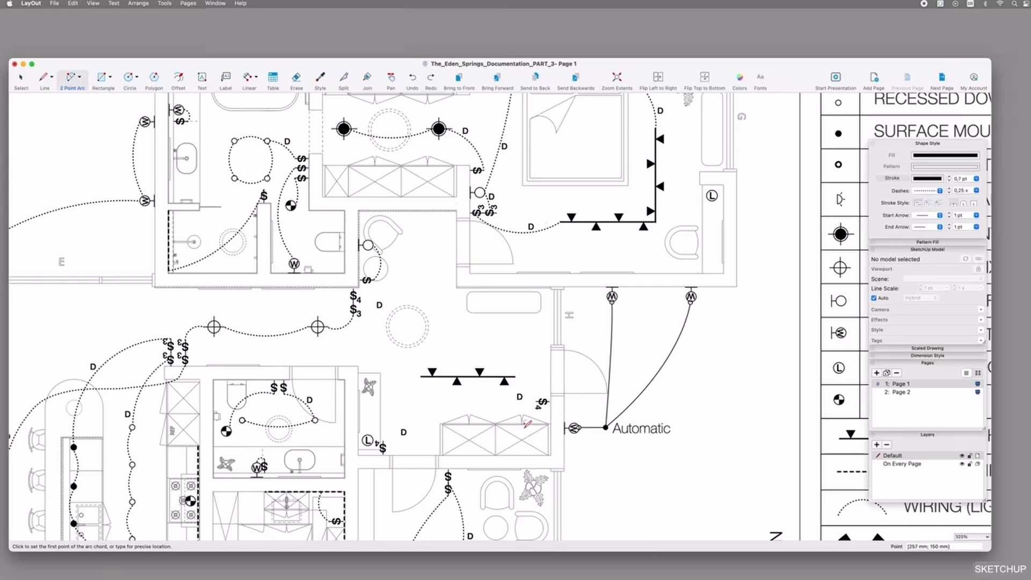
pyautogui.scroll(2, 541, 398)
pyautogui.click(540, 398)
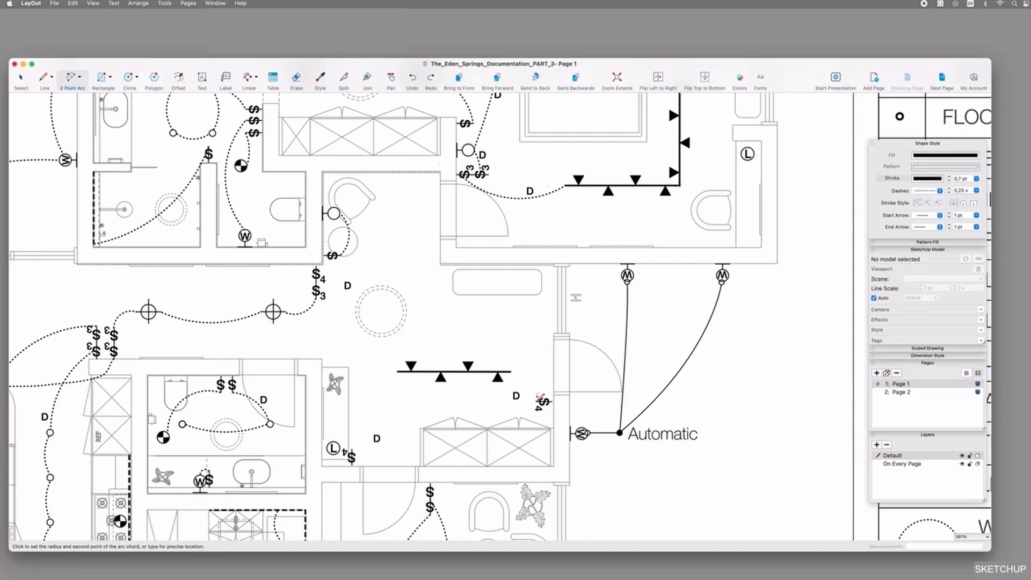
pyautogui.click(509, 370)
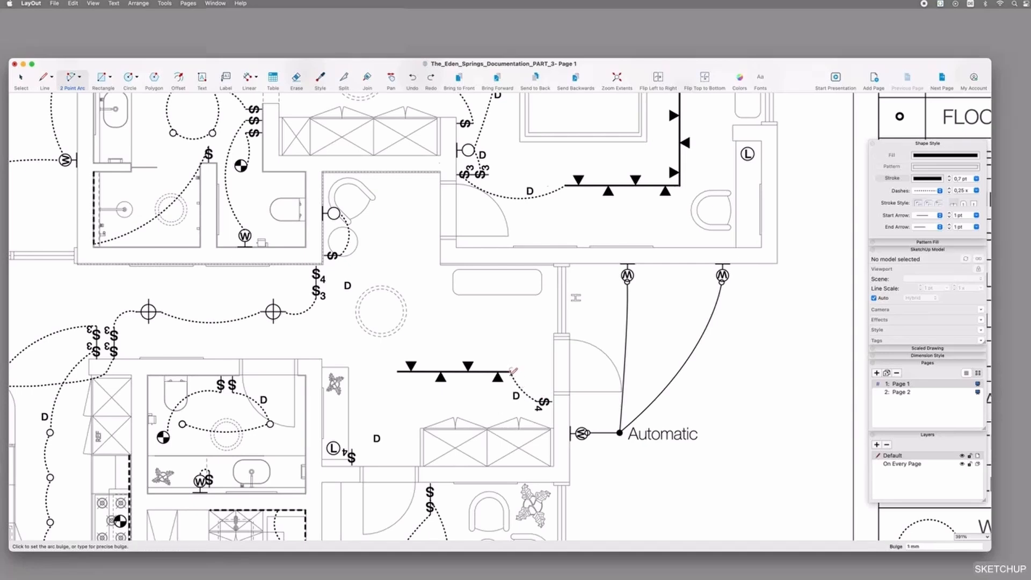
pyautogui.click(510, 373)
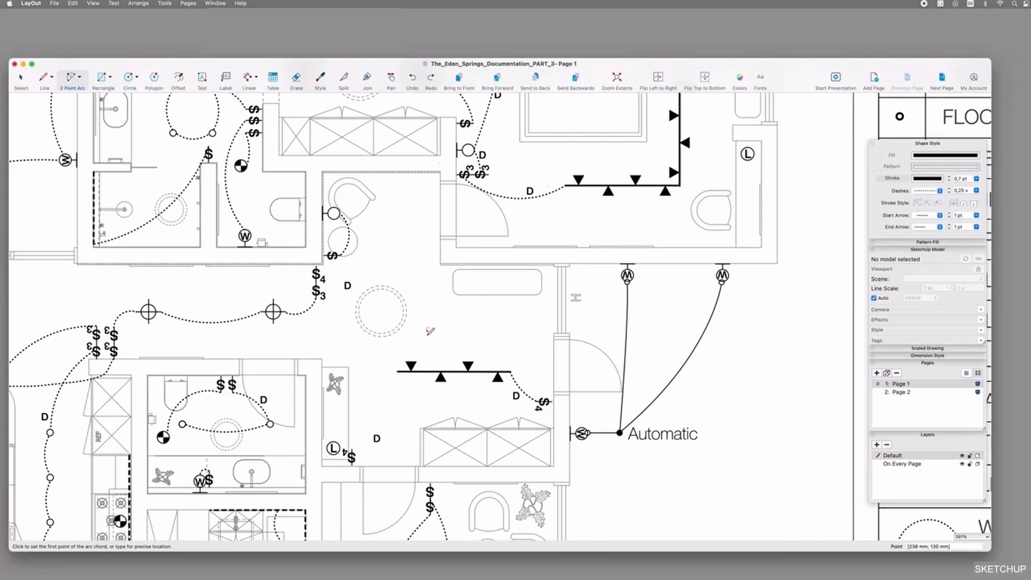
# Step: Draw wiring arcs from the four way switches at the hallway corner and beside the console lamp to the middle of the entryway track light
pyautogui.click(321, 266)
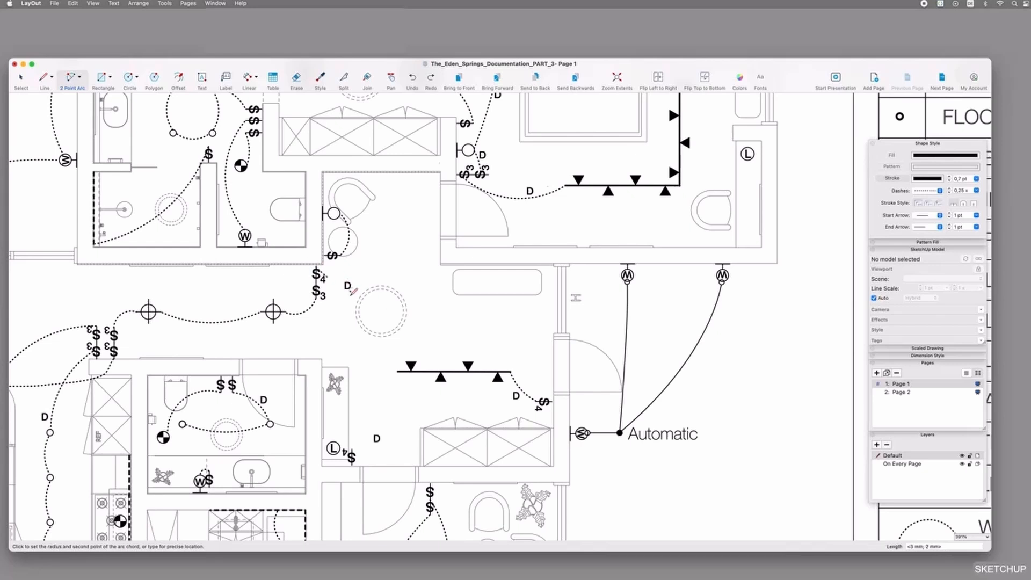
pyautogui.click(456, 371)
pyautogui.click(458, 348)
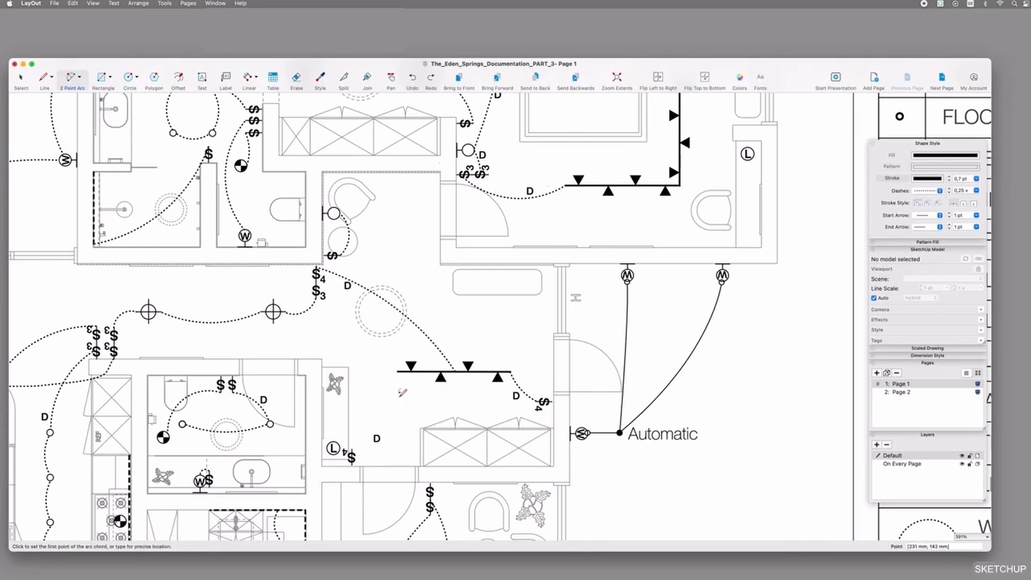
pyautogui.click(353, 448)
pyautogui.click(456, 370)
pyautogui.click(466, 384)
pyautogui.press('space')
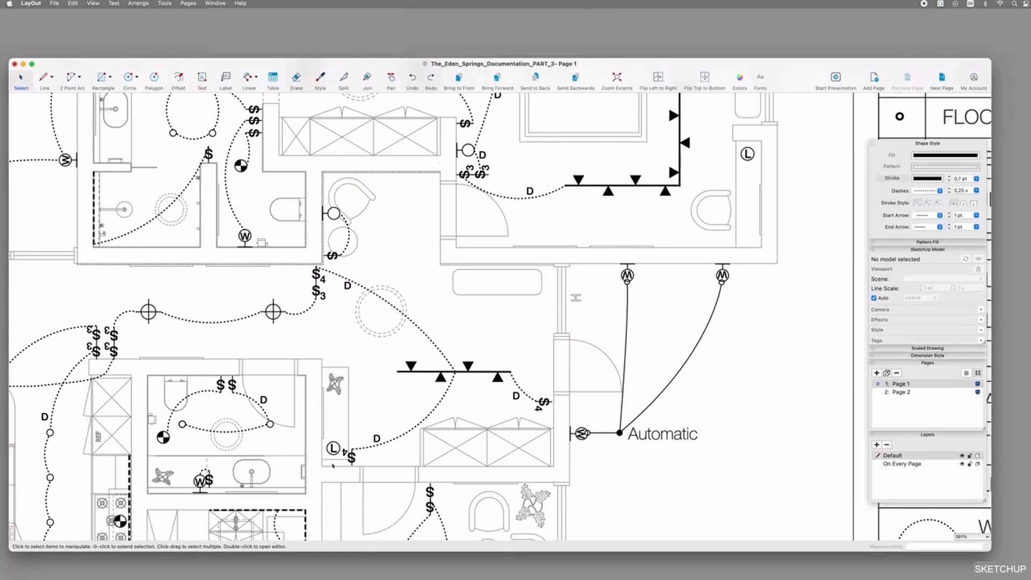
# Step: View the whole lighting plan, then examine the electrical sockets plan and its GPO symbols on page 2
pyautogui.click(617, 79)
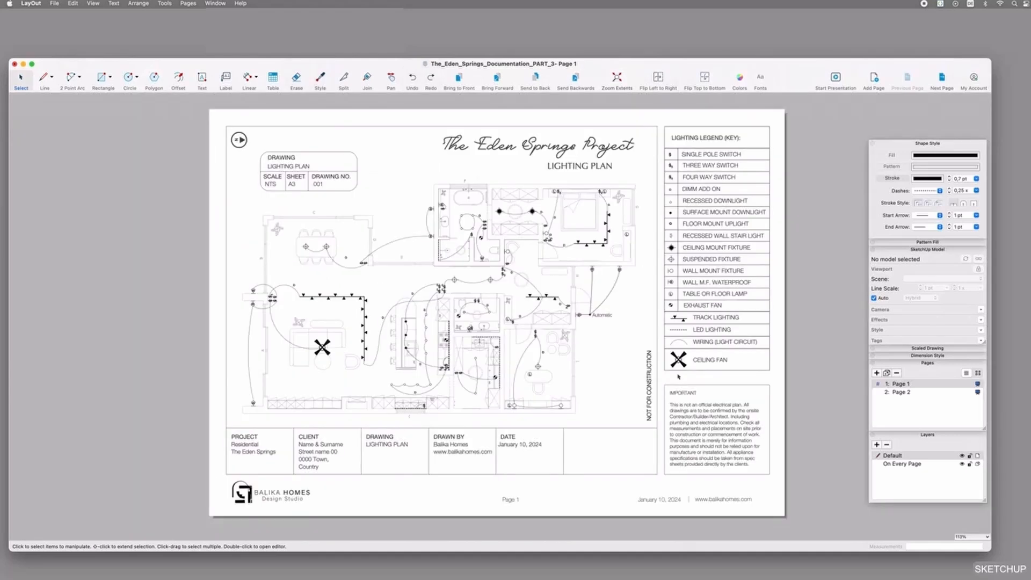
pyautogui.click(901, 392)
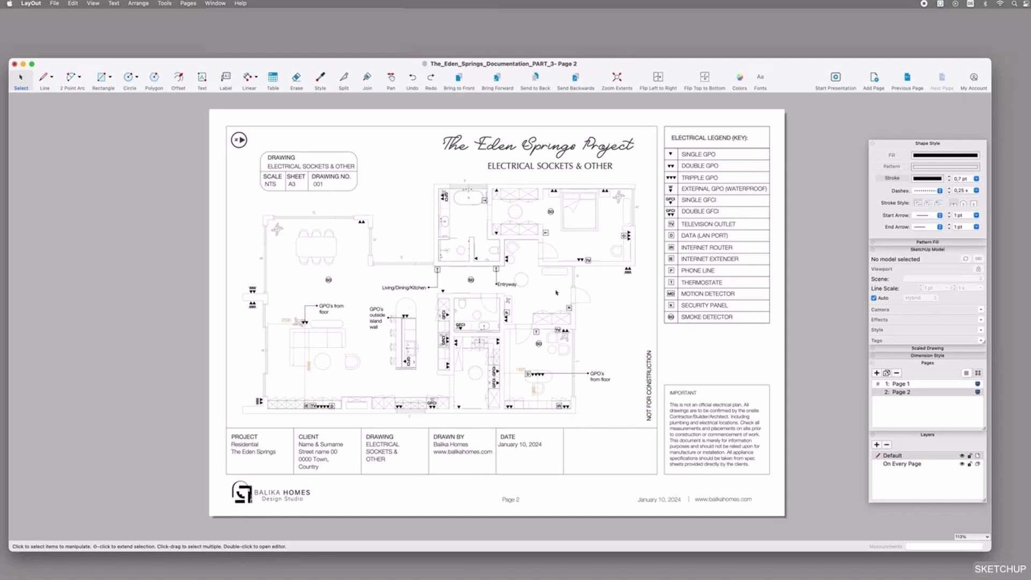
pyautogui.scroll(3, 522, 314)
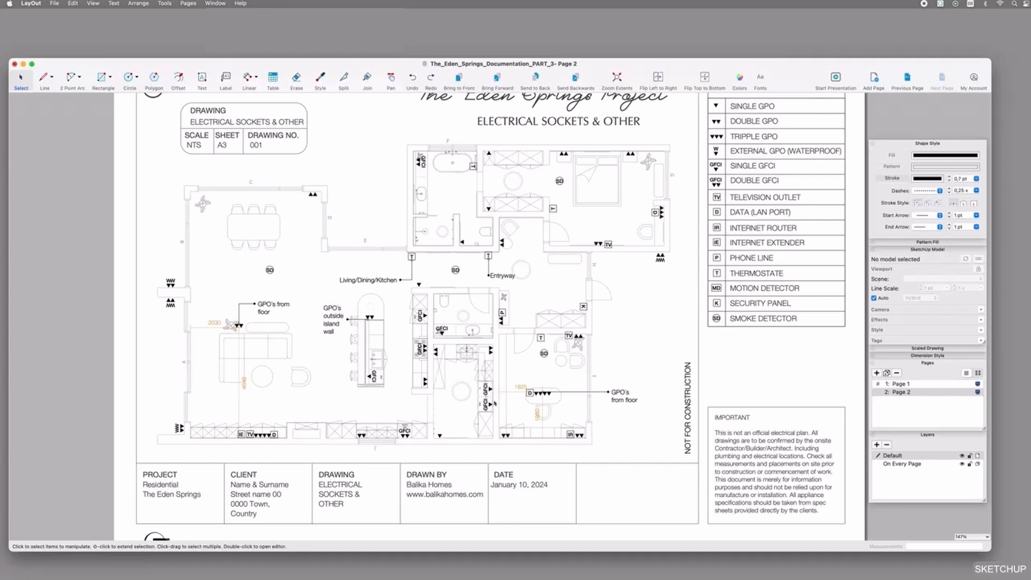
pyautogui.scroll(2, 495, 402)
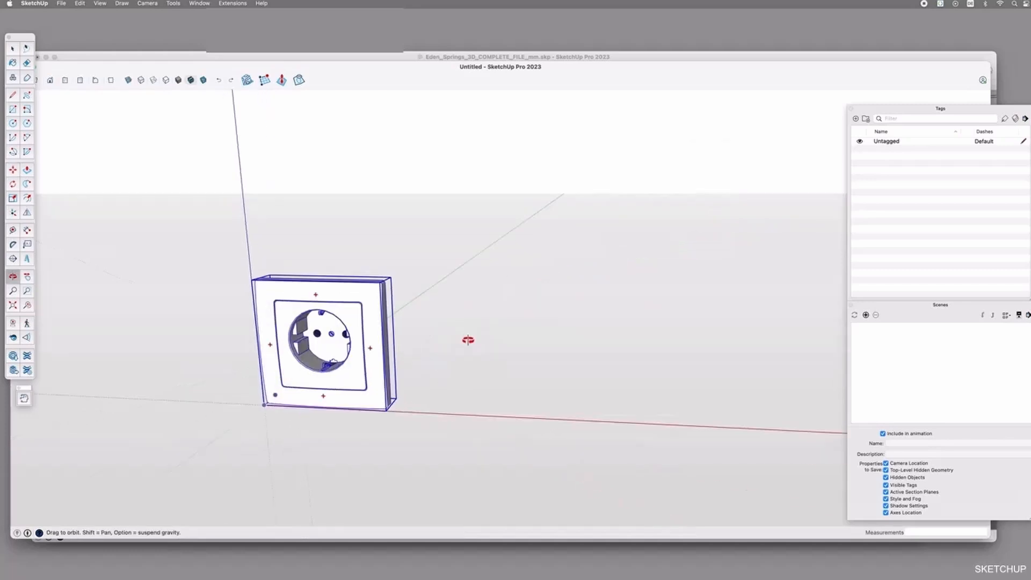
# Step: Switch to SketchUp and start measuring the wall socket model with the Tape Measure
pyautogui.press('t')
pyautogui.click(403, 307)
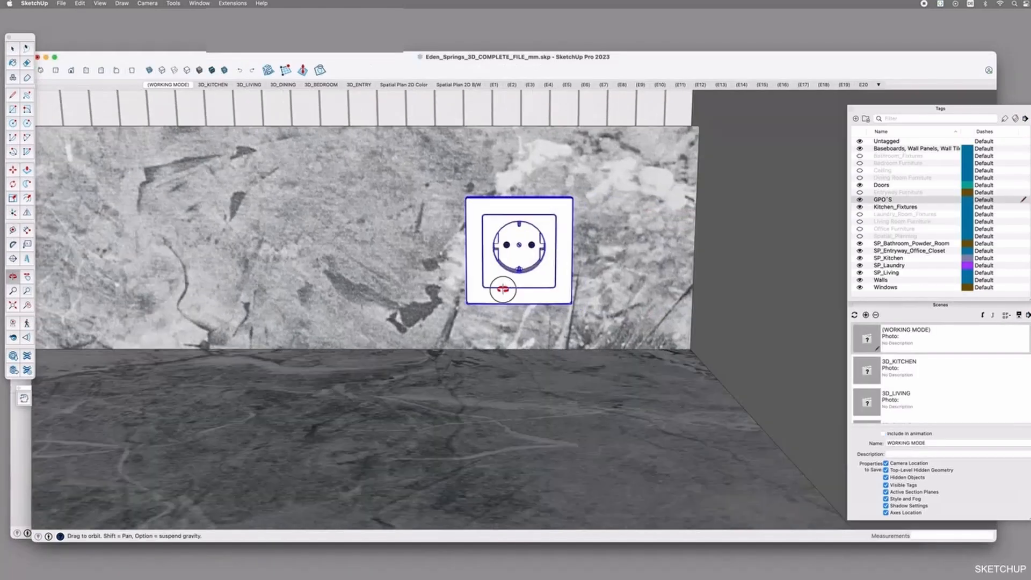
# Step: Copy the wall socket about 79 mm sideways so the duplicate sits edge to edge with the original as a double socket
pyautogui.press('alt')
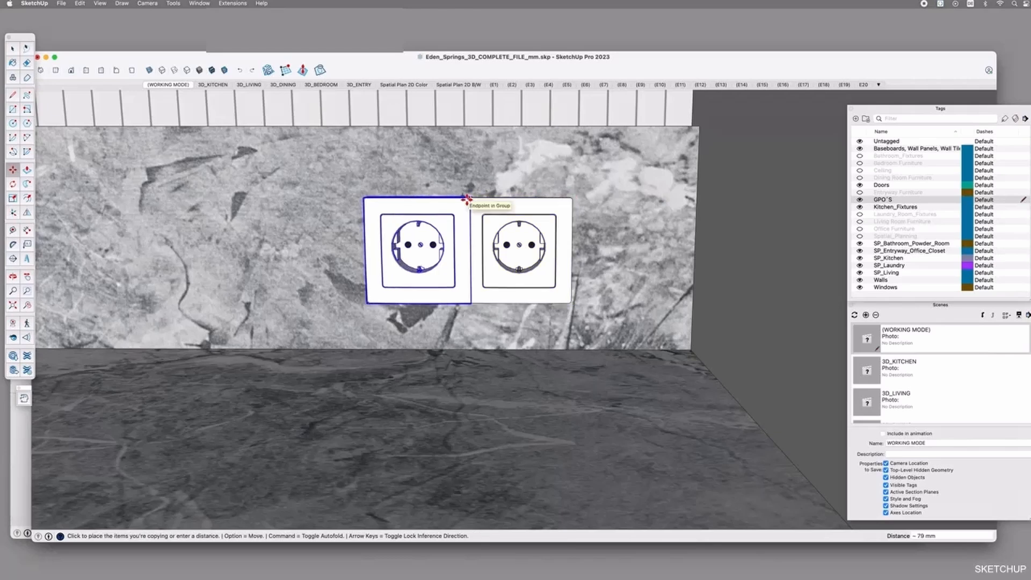
pyautogui.click(473, 204)
pyautogui.scroll(-8, 656, 306)
pyautogui.moveTo(651, 376)
pyautogui.mouseDown(button='middle')
pyautogui.moveTo(649, 387)
pyautogui.moveTo(656, 364)
pyautogui.mouseUp(button='middle')
pyautogui.press('space')
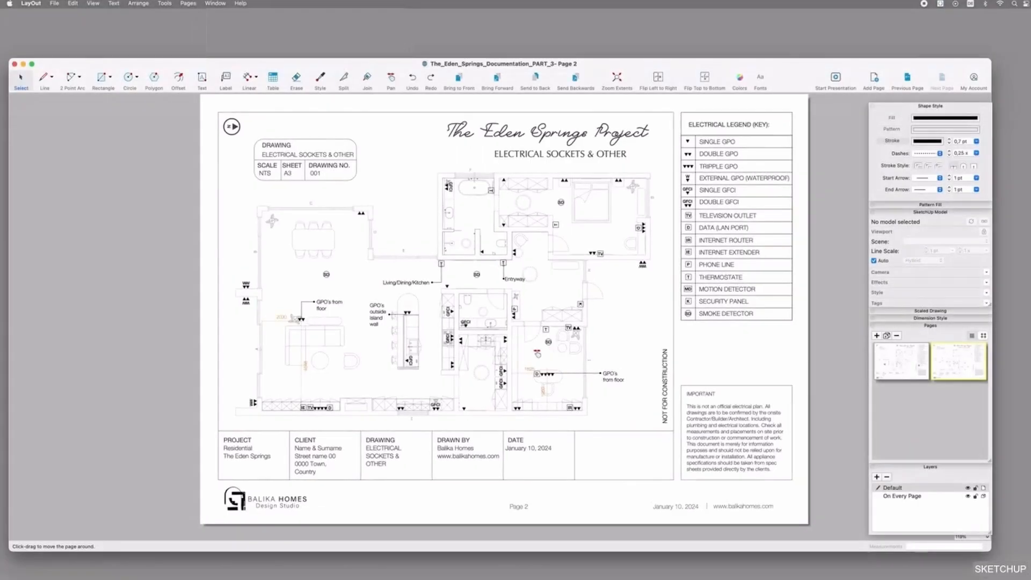
# Step: Switch to LayOut and examine the GPO and GFCI symbols around the kitchen, laundry and office on the electrical sockets plan
pyautogui.scroll(3, 479, 353)
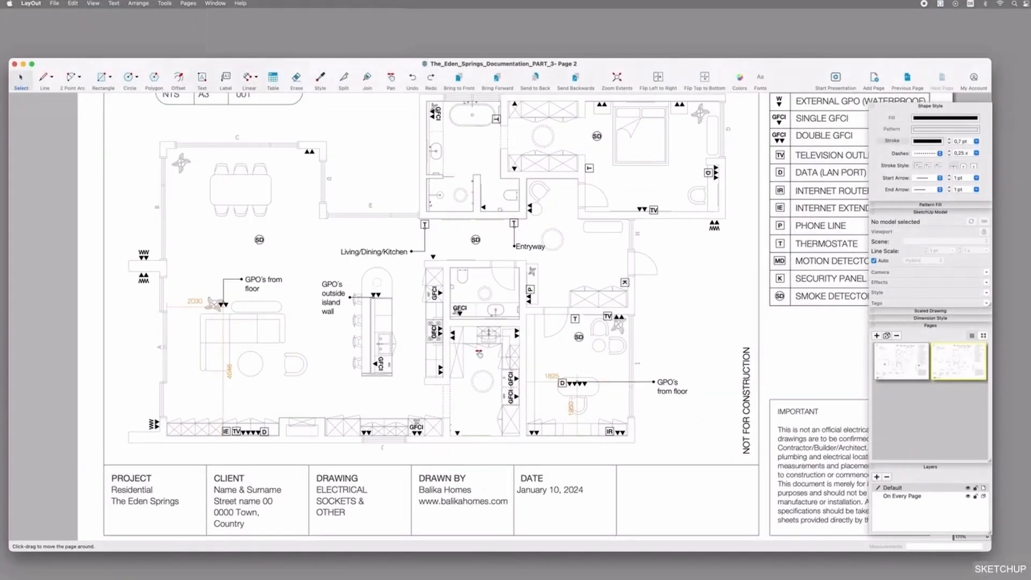
pyautogui.scroll(2, 460, 365)
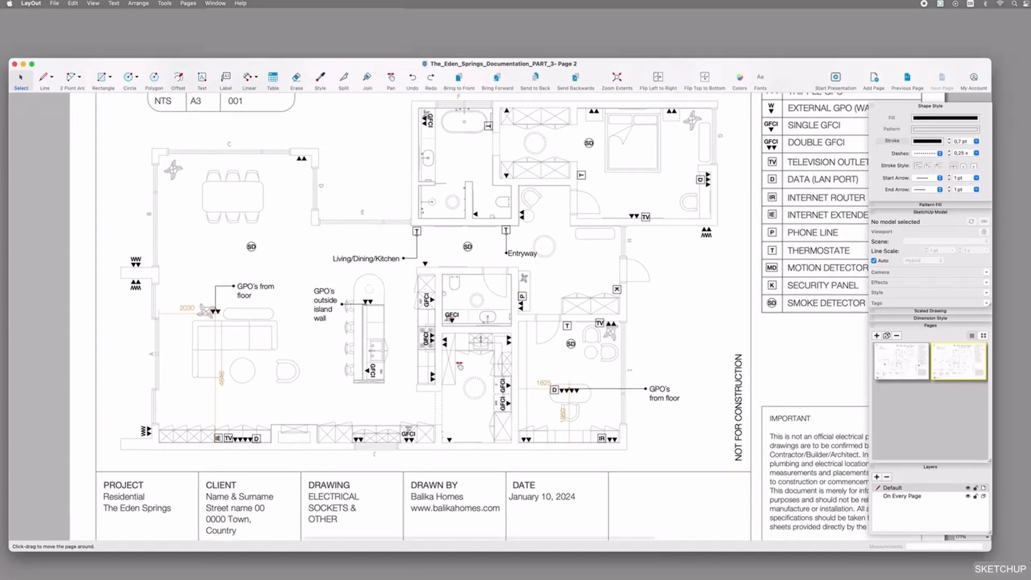
pyautogui.scroll(3, 460, 365)
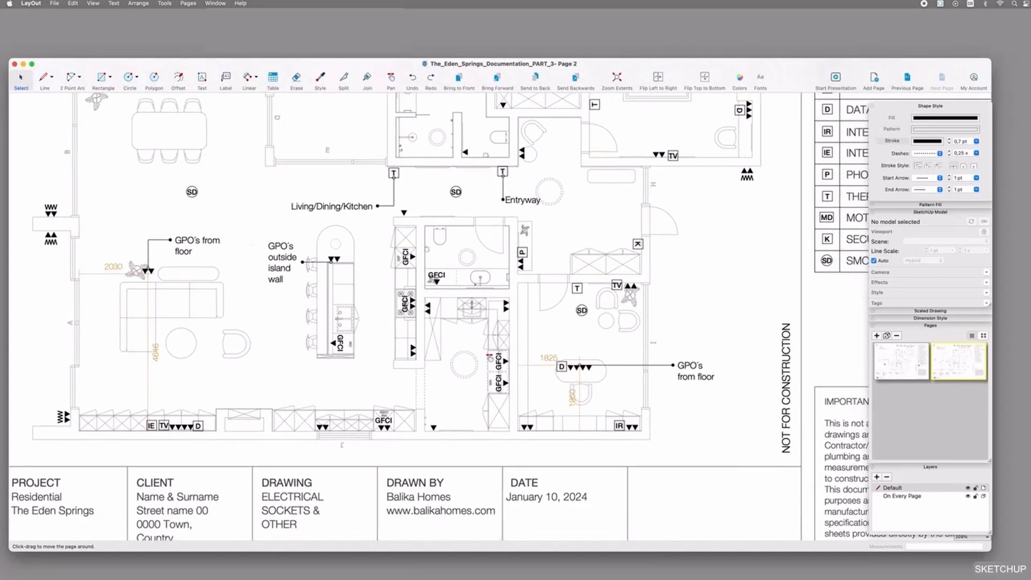
pyautogui.scroll(4, 473, 332)
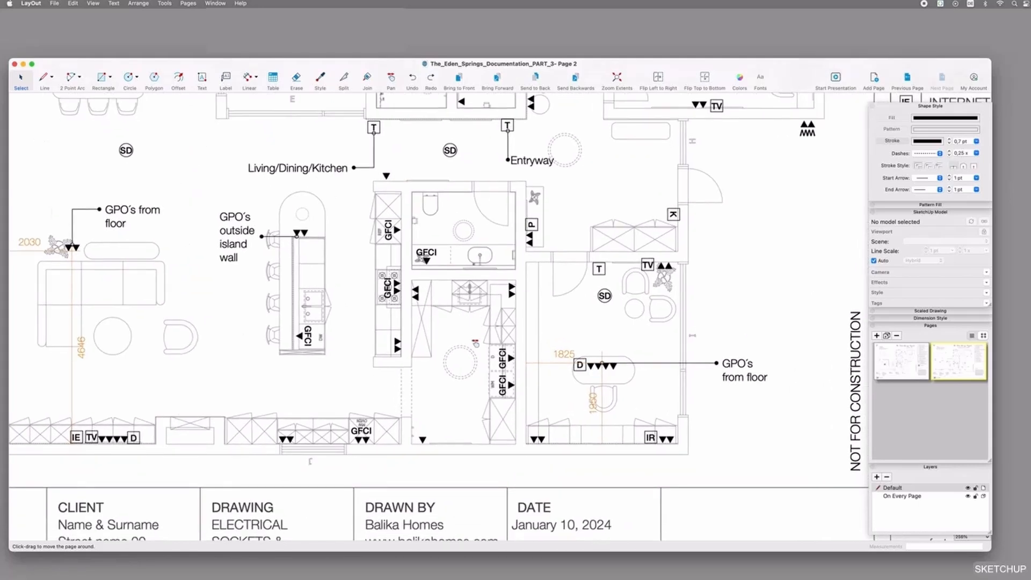
pyautogui.scroll(2, 475, 344)
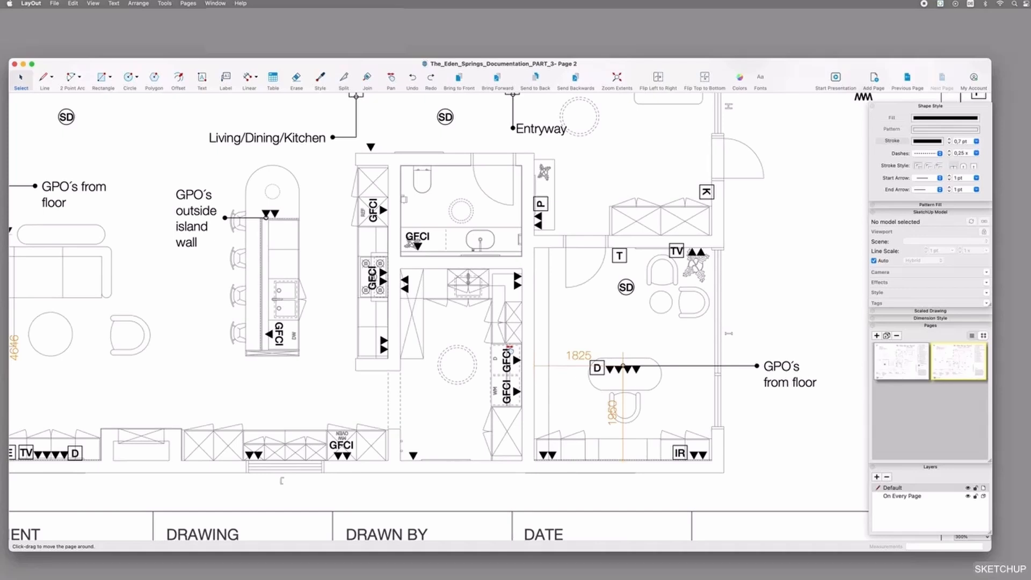
pyautogui.scroll(-5, 508, 348)
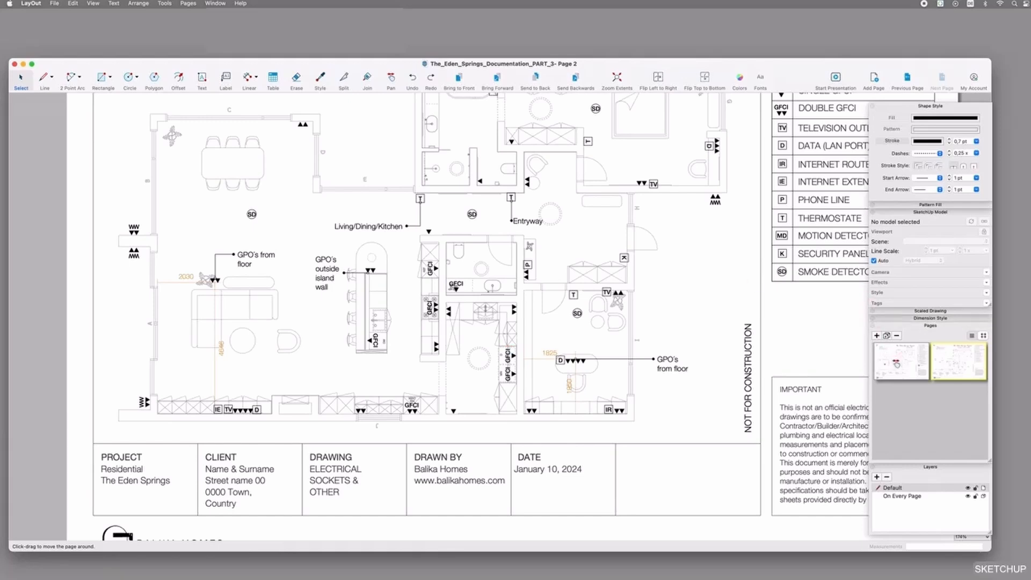
# Step: Return to the lighting plan on page 1 and view the whole sheet with its legend
pyautogui.click(895, 364)
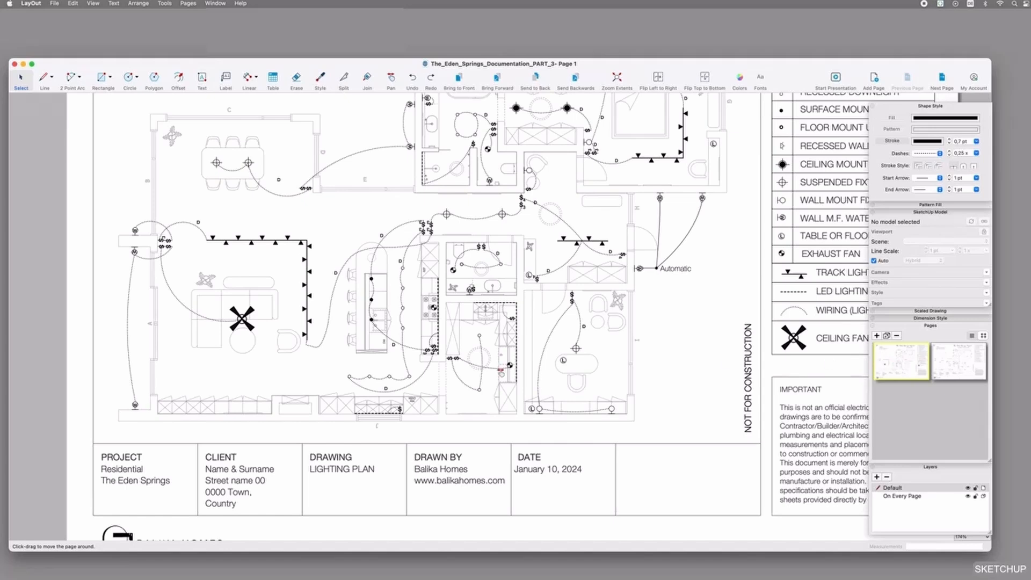
pyautogui.scroll(-2, 487, 374)
pyautogui.scroll(-3, 447, 449)
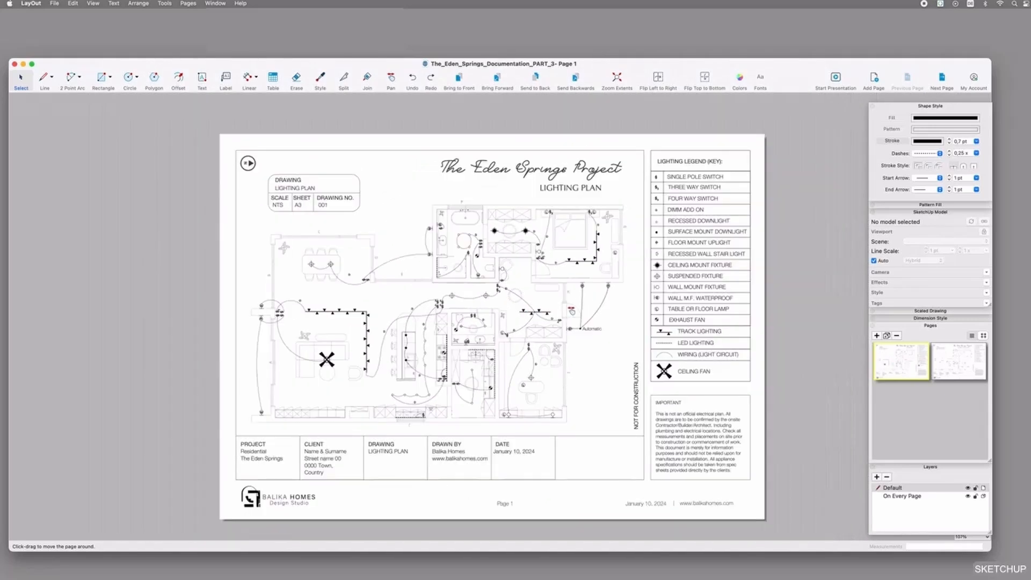
pyautogui.moveTo(571, 309); pyautogui.dragTo(547, 298, button='middle')
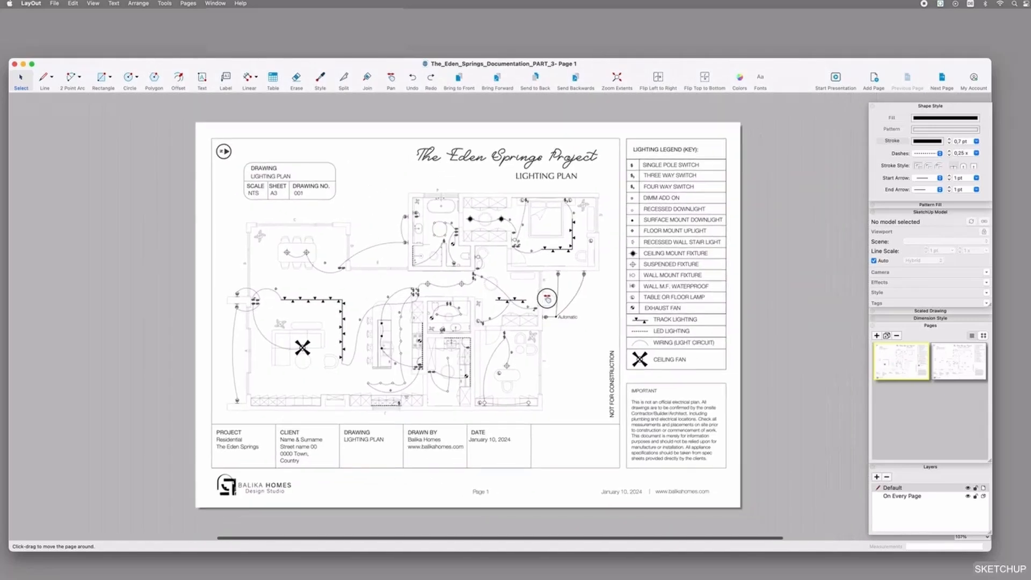